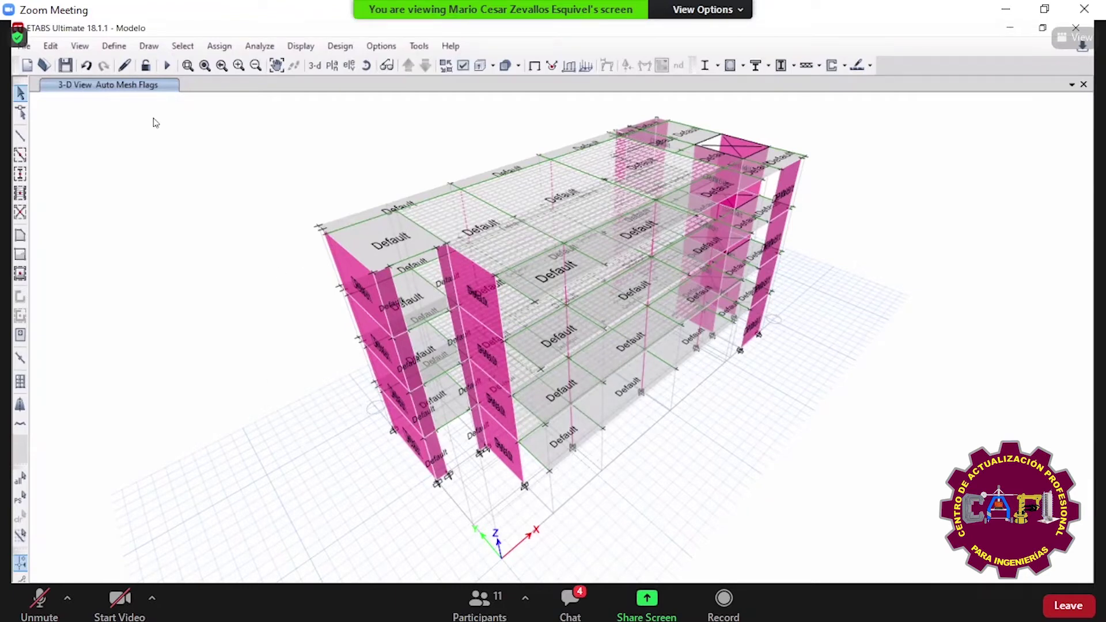
- Select all walls that use the M25 wall section property
click(183, 46)
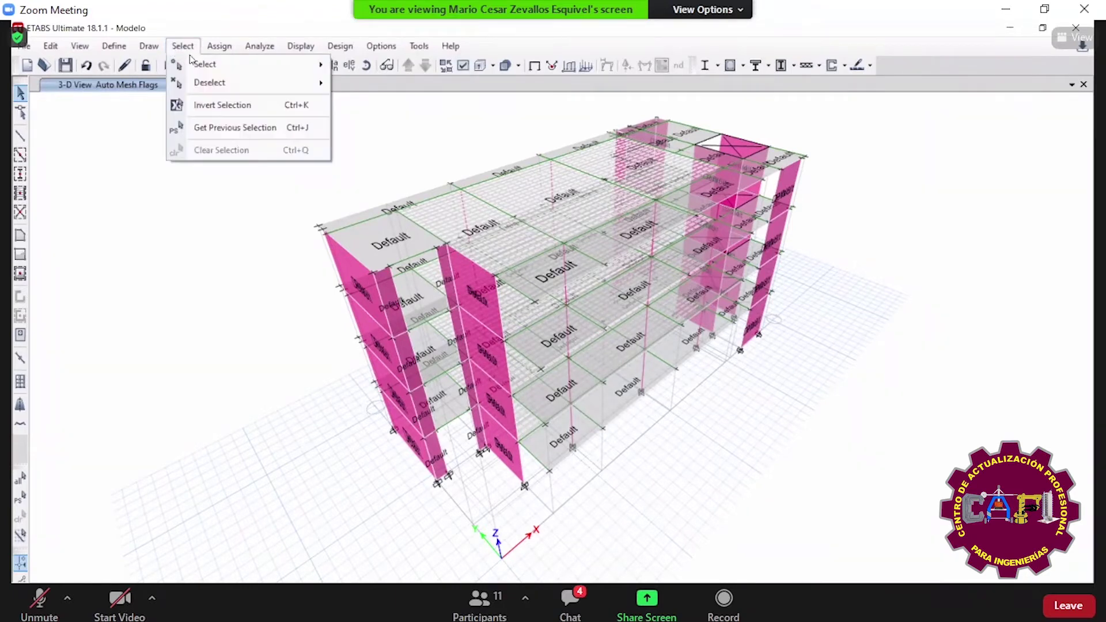
mouse_move(205, 66)
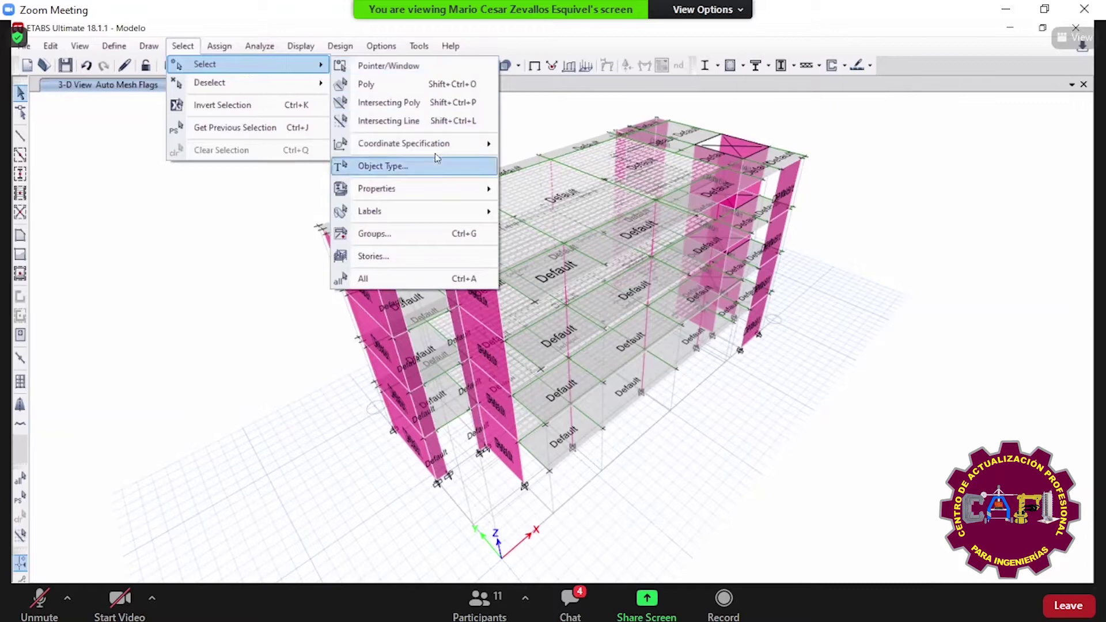
mouse_move(436, 187)
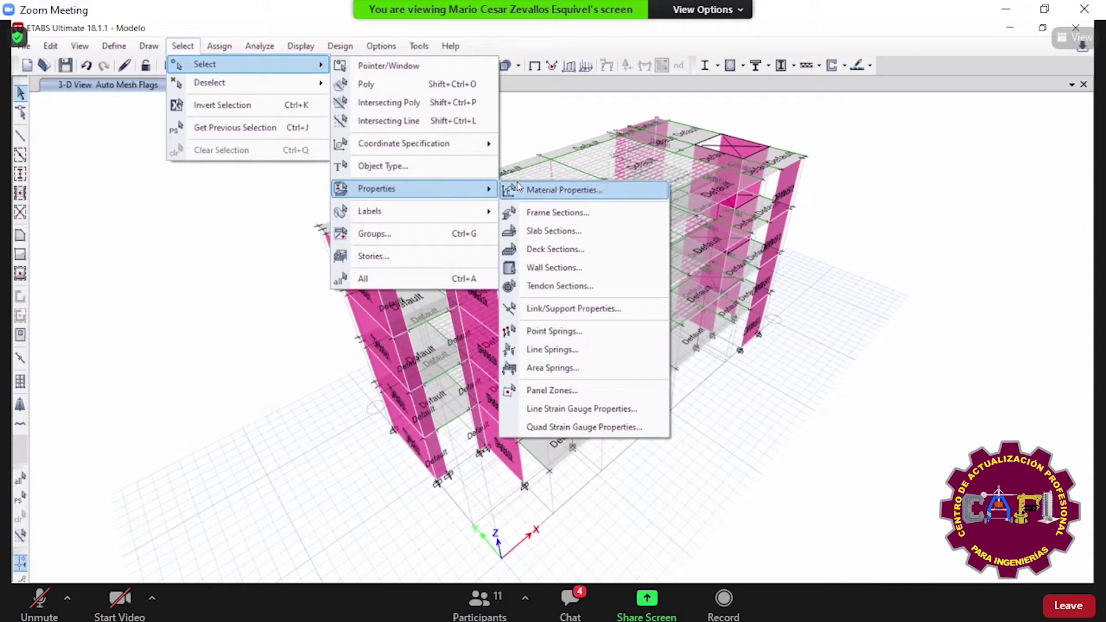
mouse_move(395, 212)
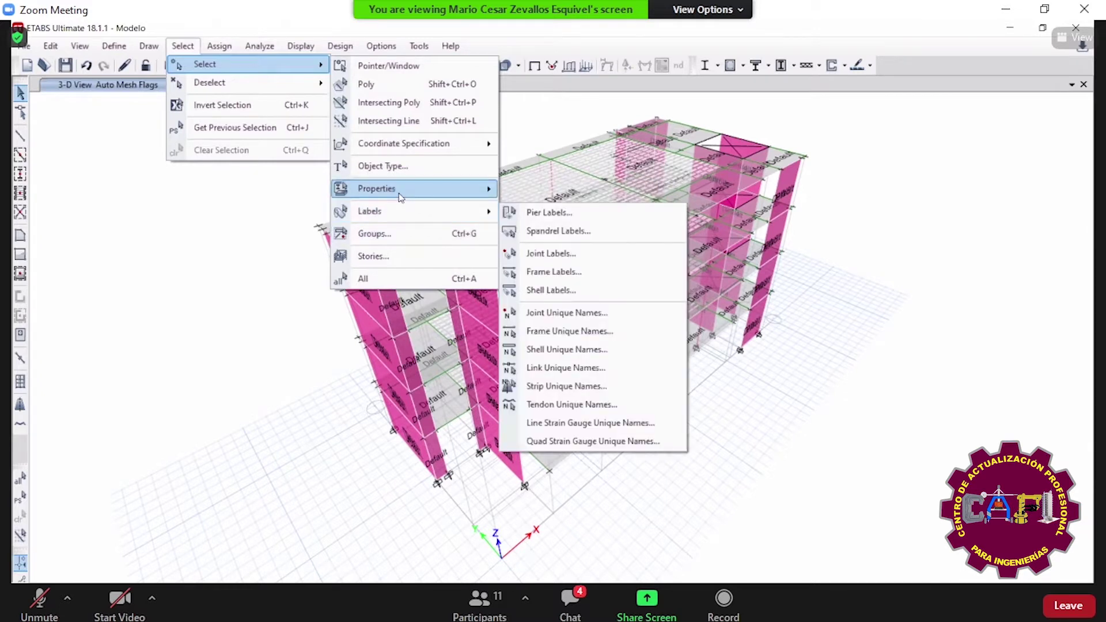
mouse_move(402, 190)
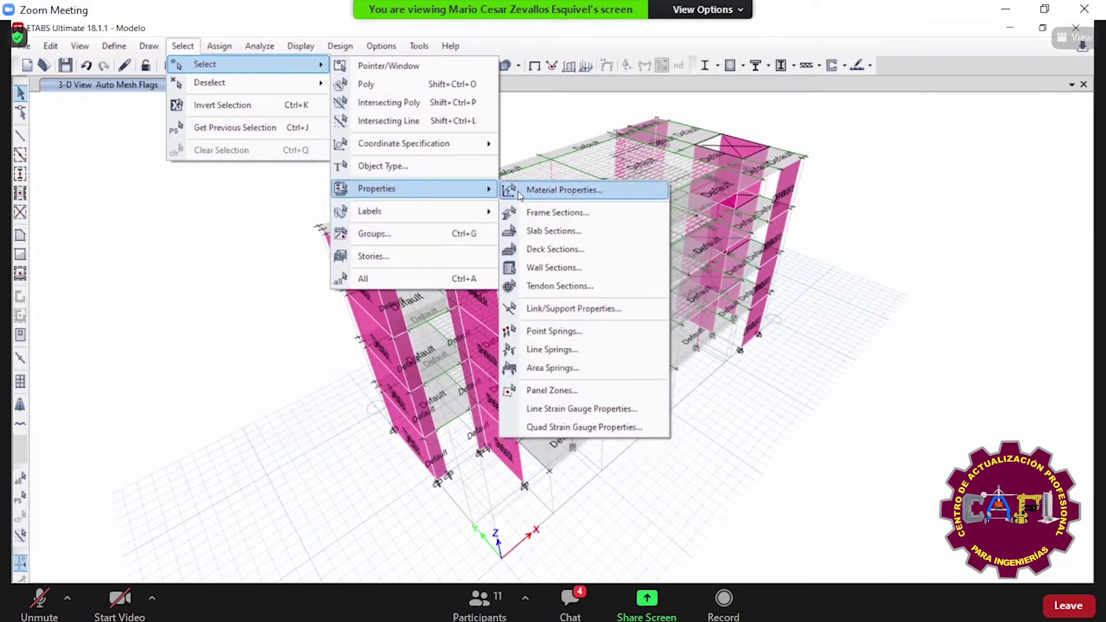
click(547, 269)
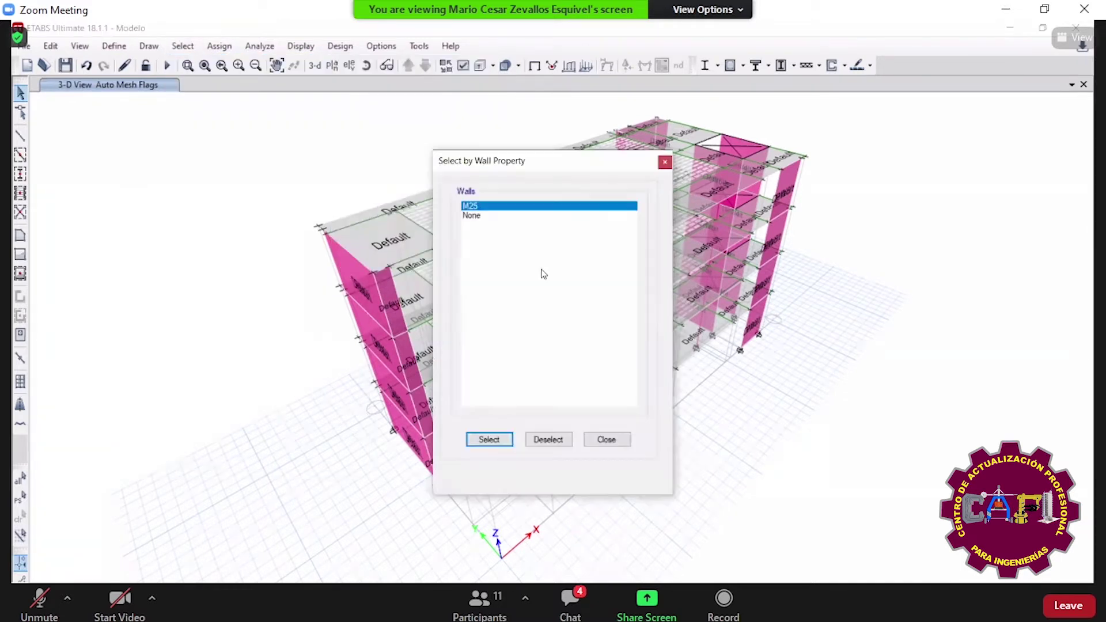
click(476, 207)
click(488, 440)
click(606, 440)
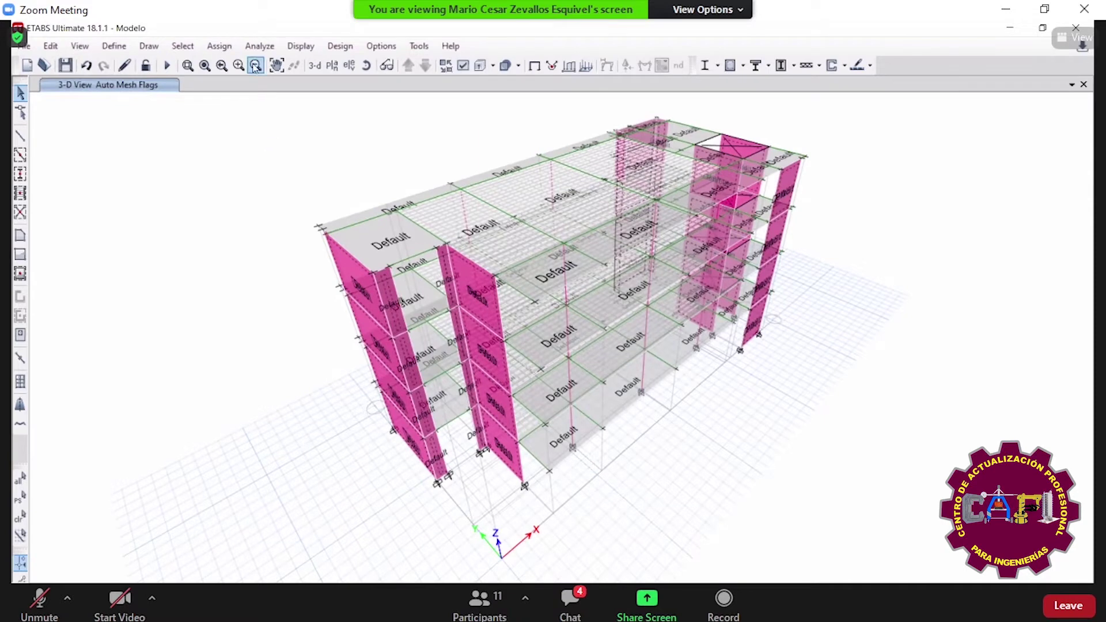
- Accept the automatic rectangular mesh size settings and assign the default wall auto mesh option to the selected walls
click(223, 51)
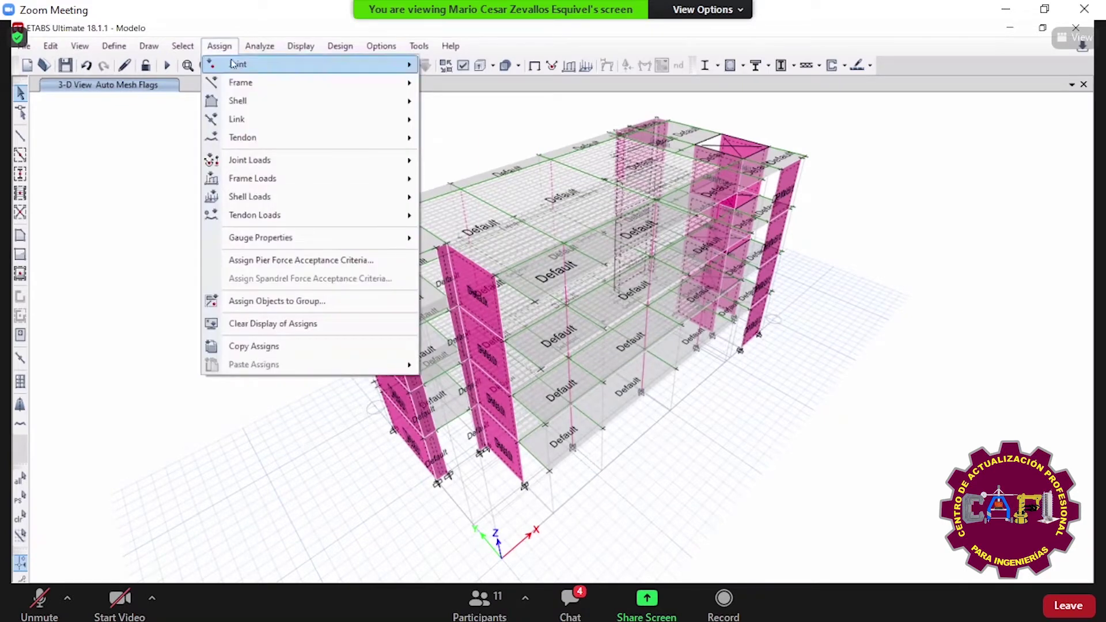
mouse_move(314, 101)
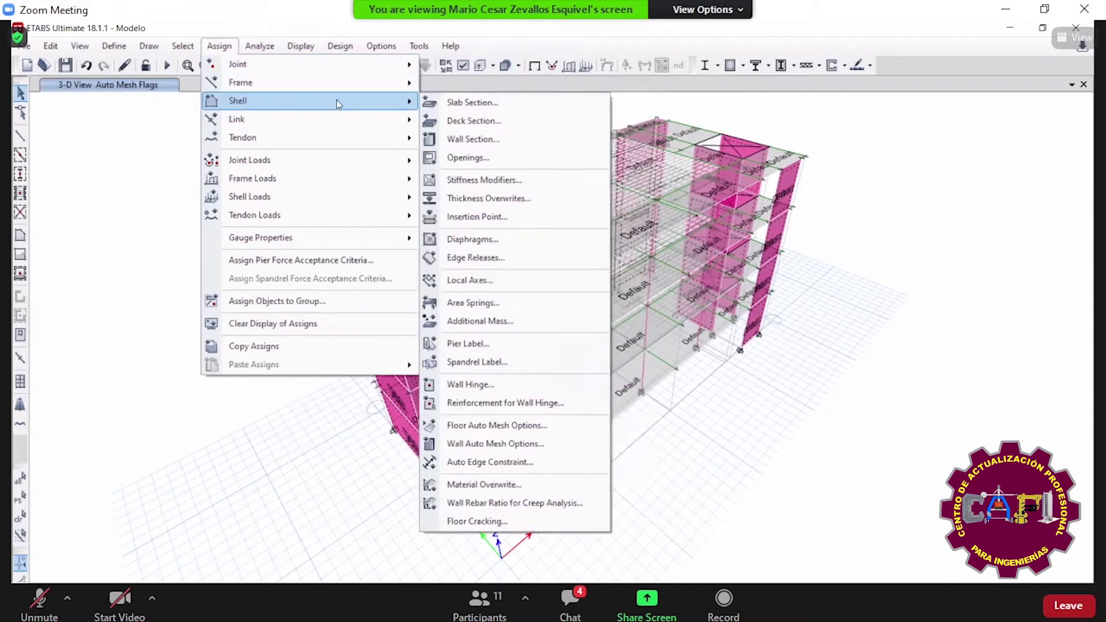
click(488, 444)
click(512, 371)
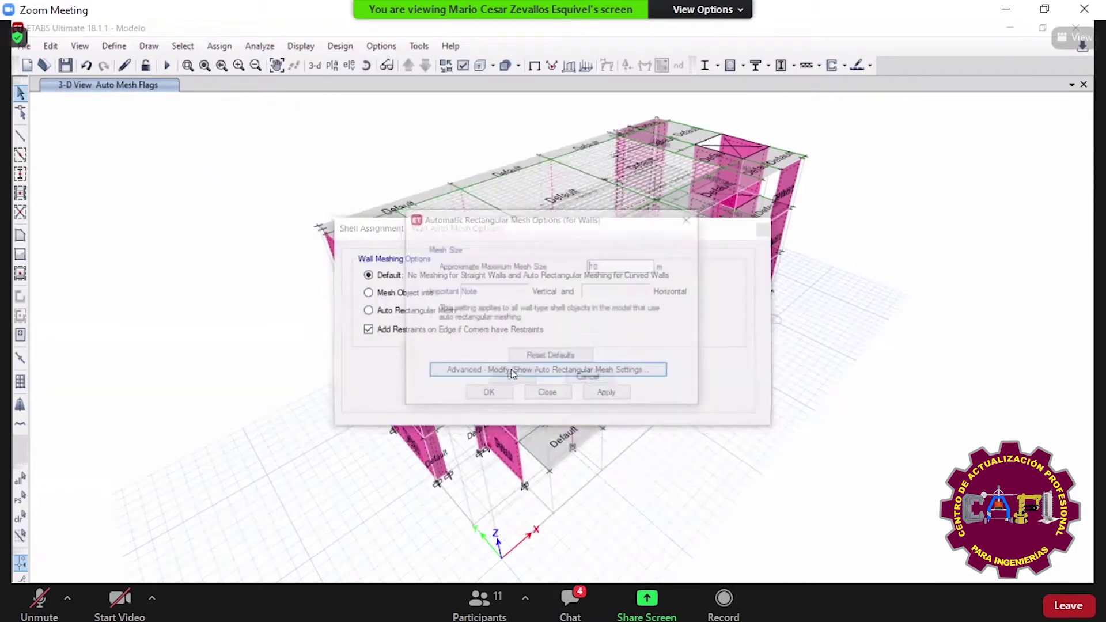
double_click(632, 267)
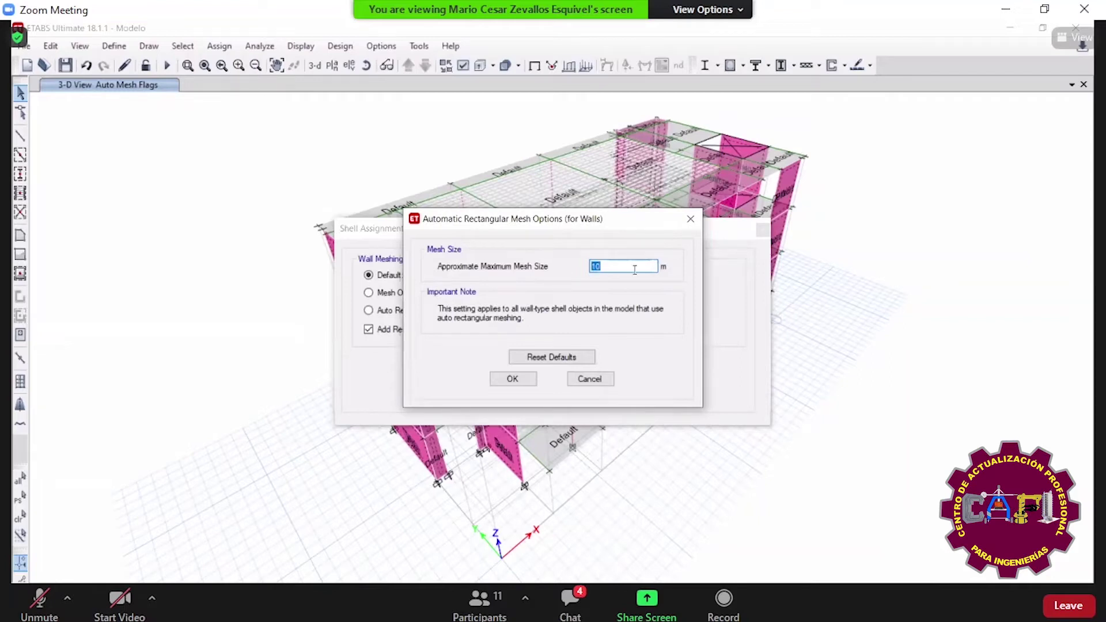
click(515, 380)
click(489, 391)
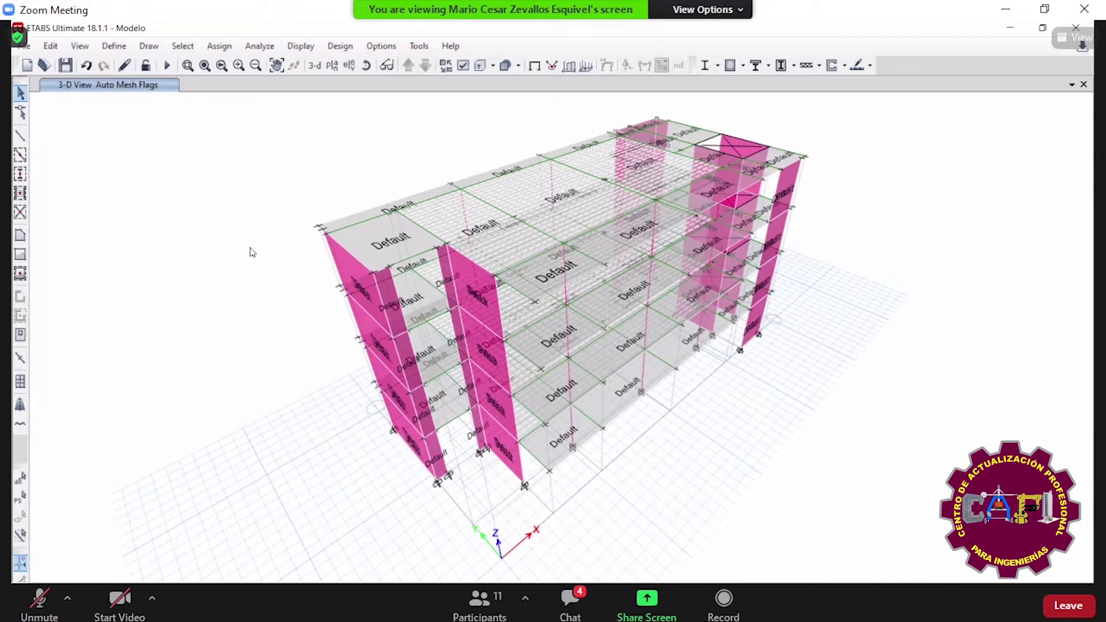
- Switch to the Story4 plan view and run the analysis
click(339, 65)
click(603, 484)
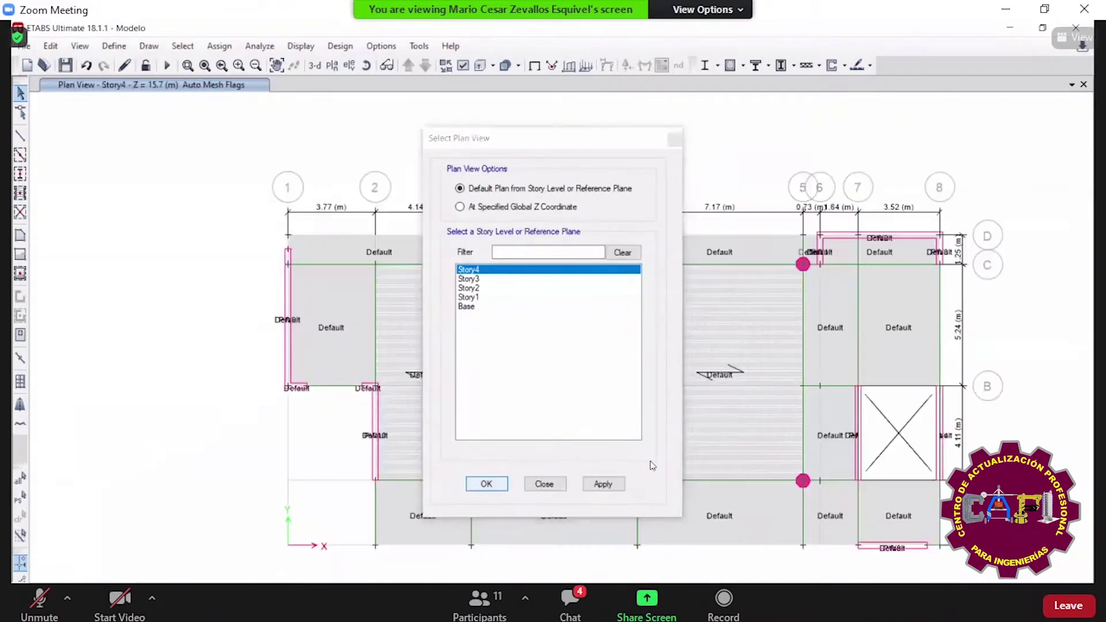
middle_drag(591, 200, 477, 168)
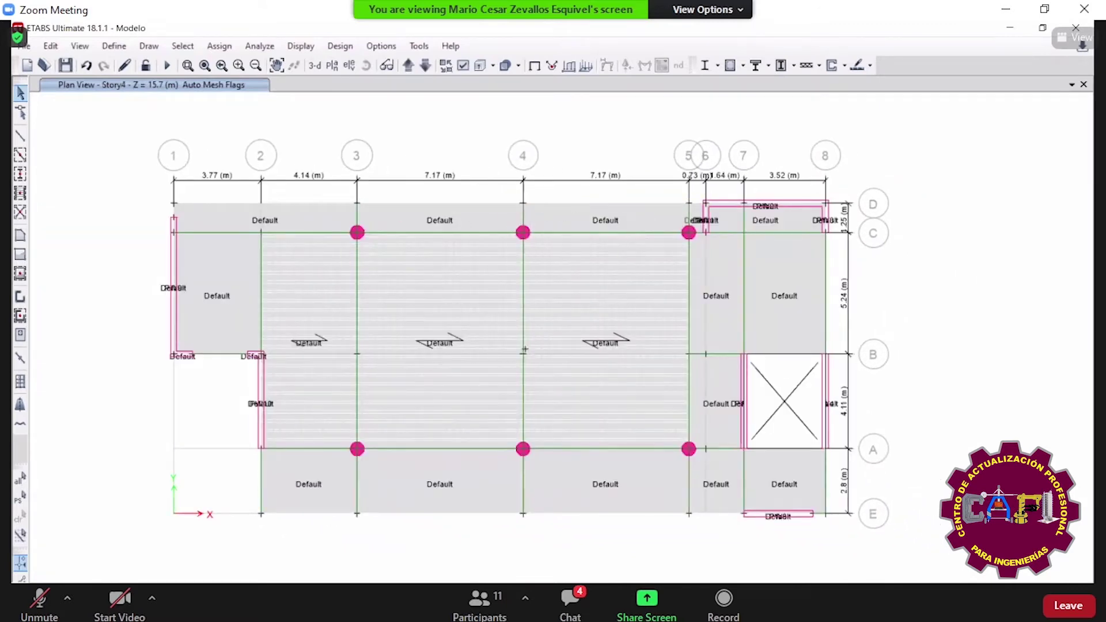
click(166, 65)
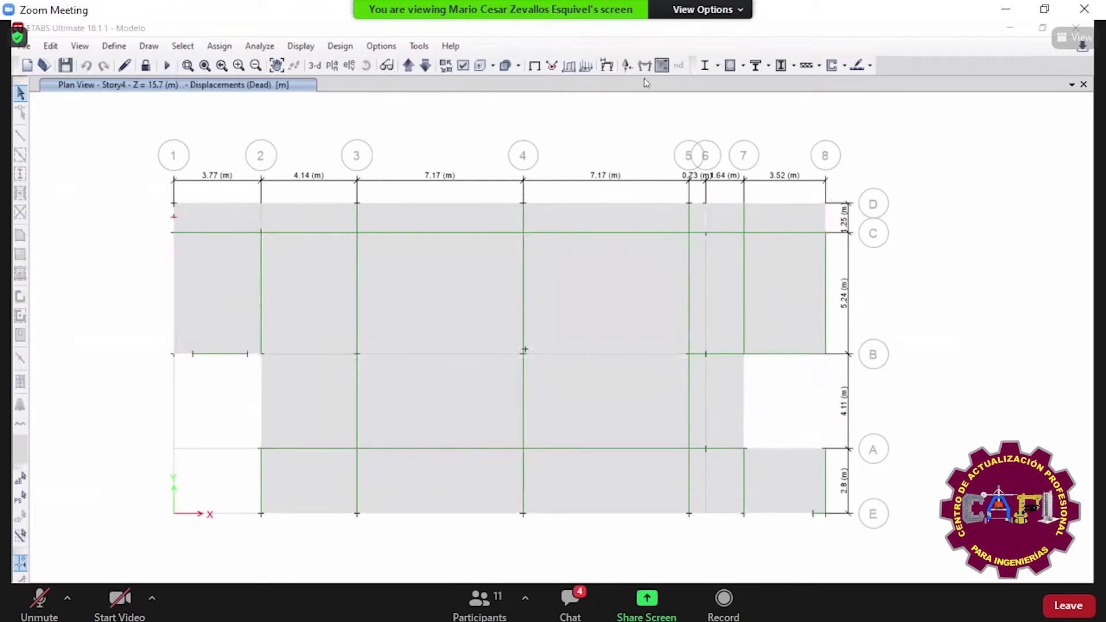
- Display the deformed shape of Modal case mode 1 in the Story4 plan with the wire shadow enabled
click(608, 67)
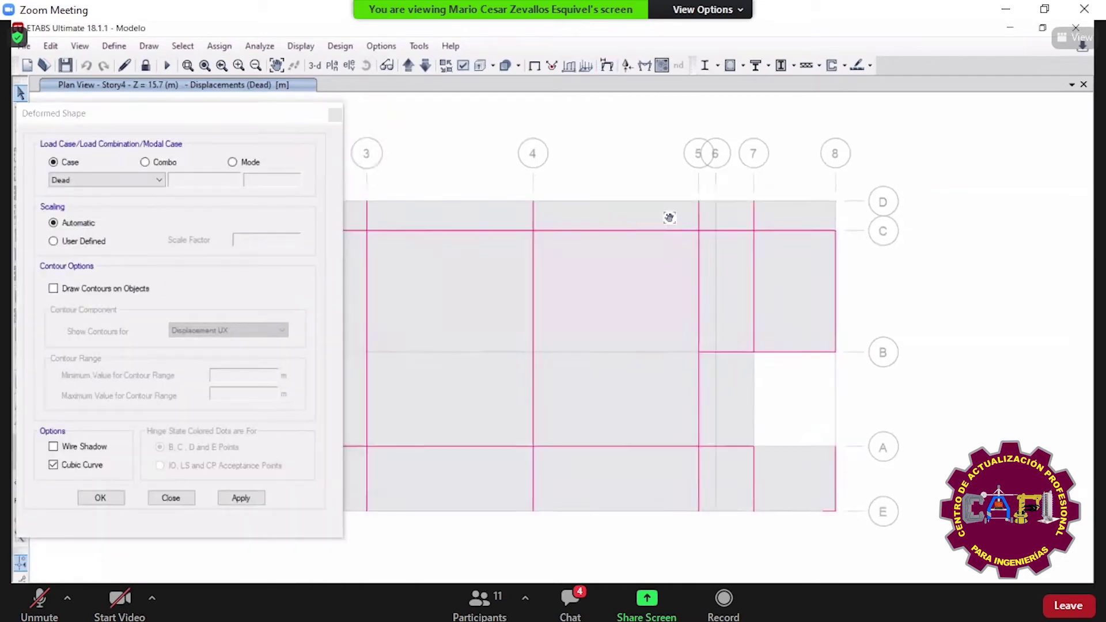
click(233, 163)
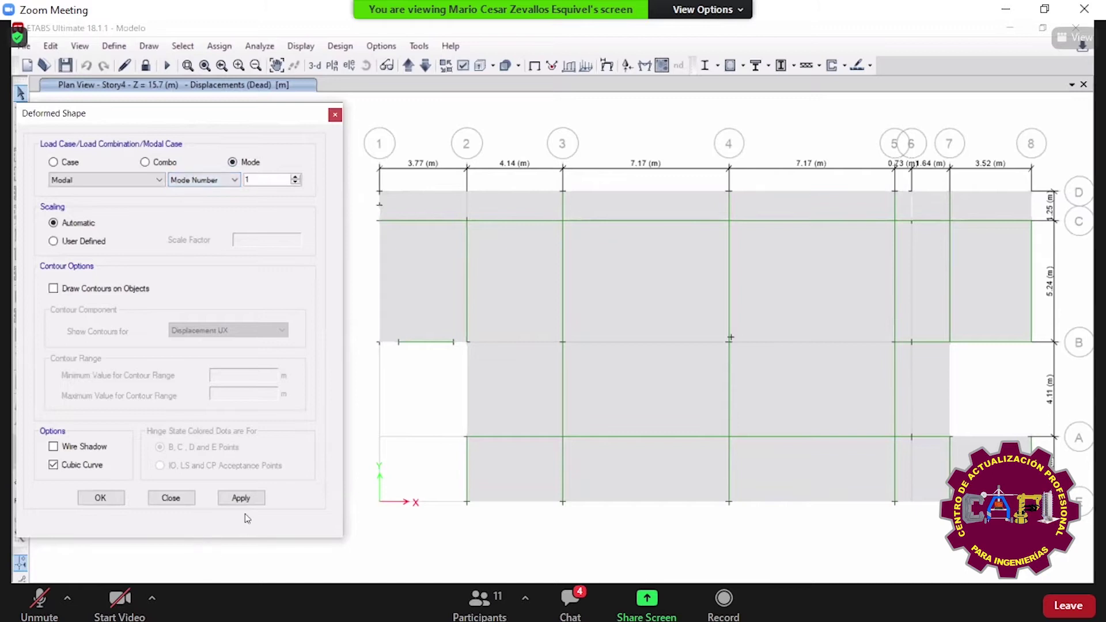
click(84, 445)
click(241, 497)
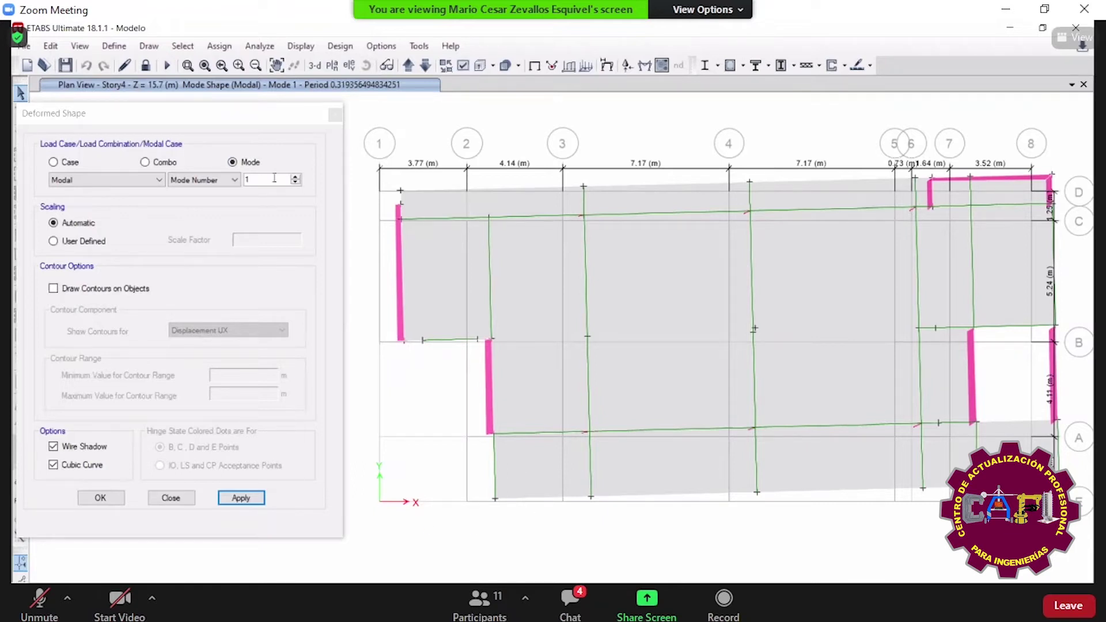
- View the mode 2 shape in plan and return the display to mode 1
click(296, 178)
click(239, 499)
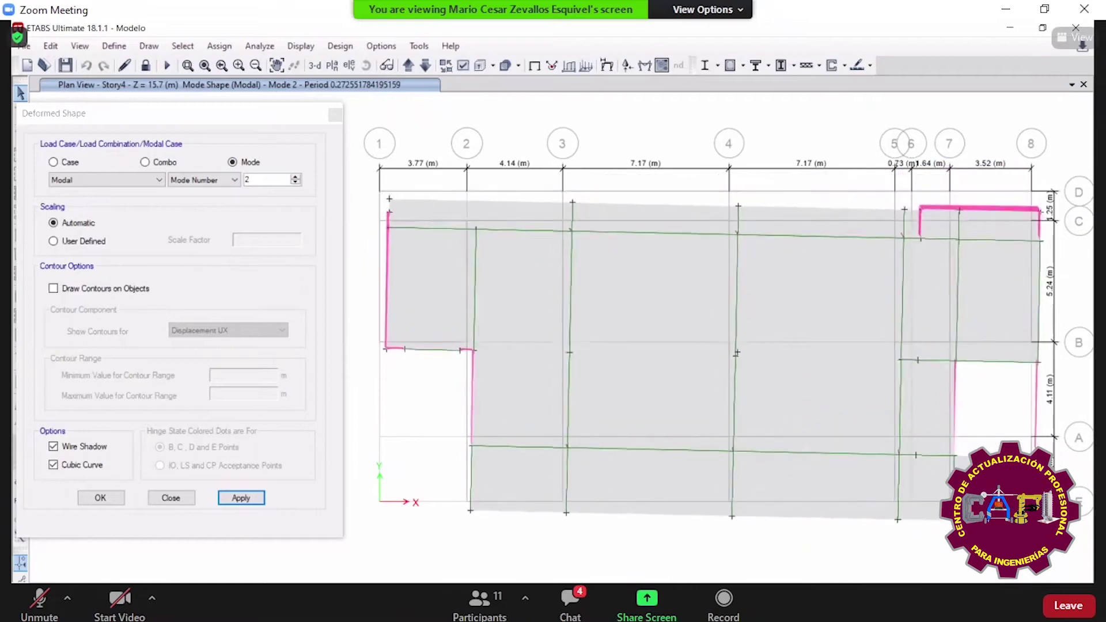
click(295, 183)
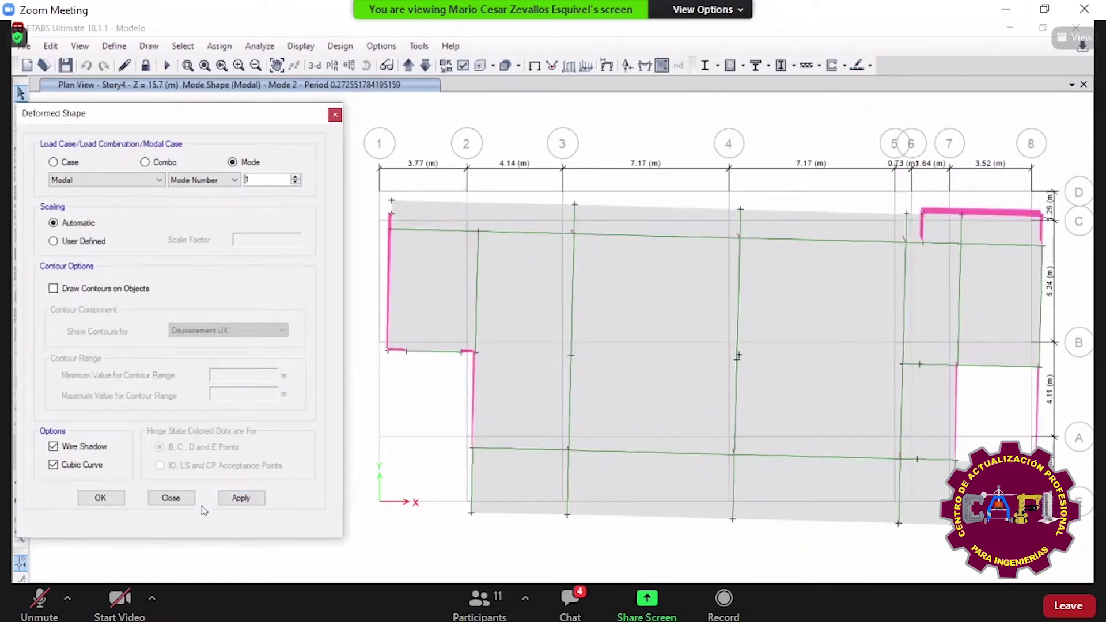
click(242, 496)
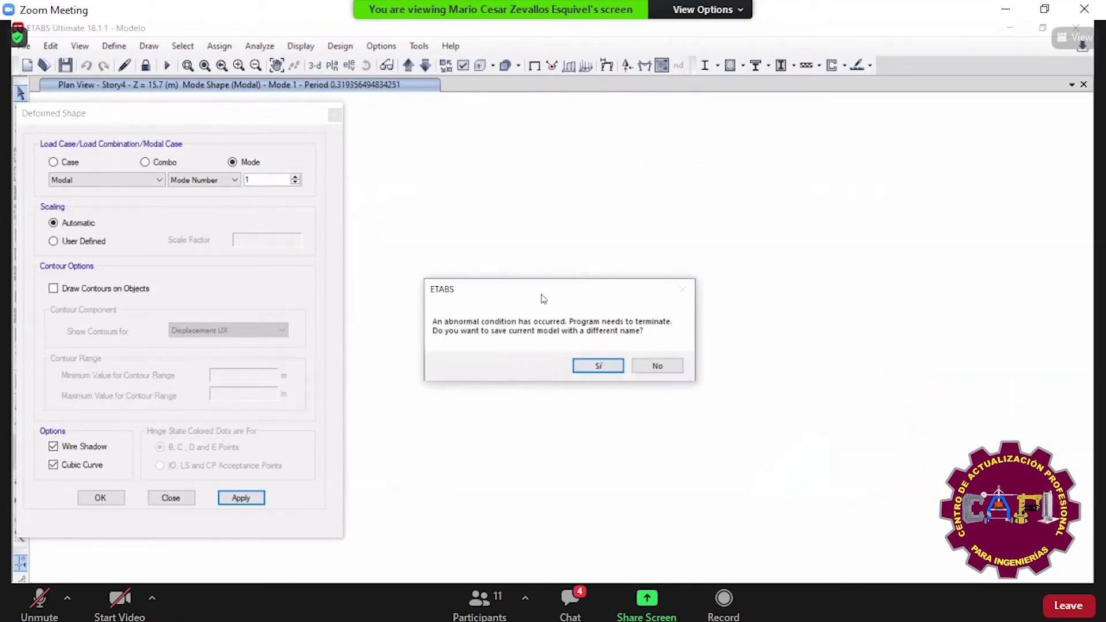
- Restart ETABS without saving the model under a different name, and reopen the recent model Modelo
click(657, 365)
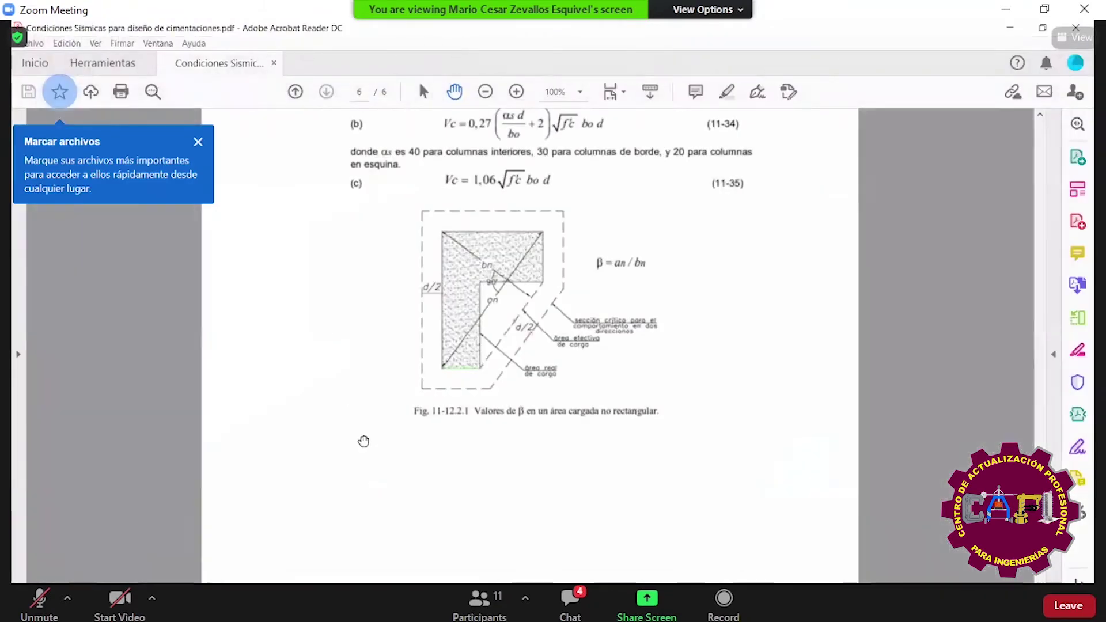
key(super+d)
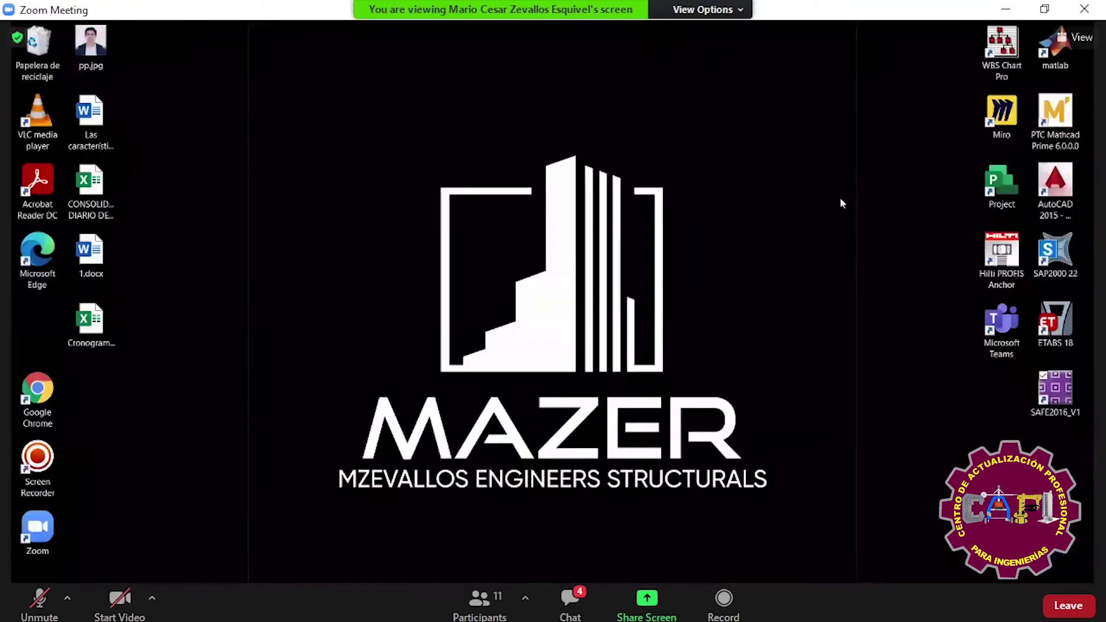
click(1057, 336)
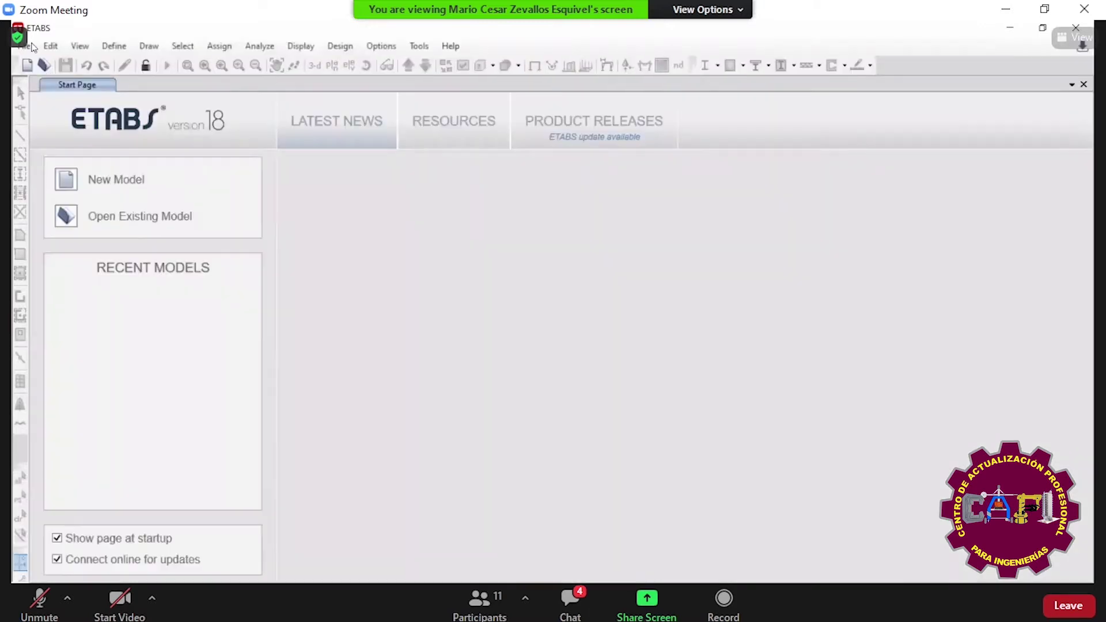
click(24, 46)
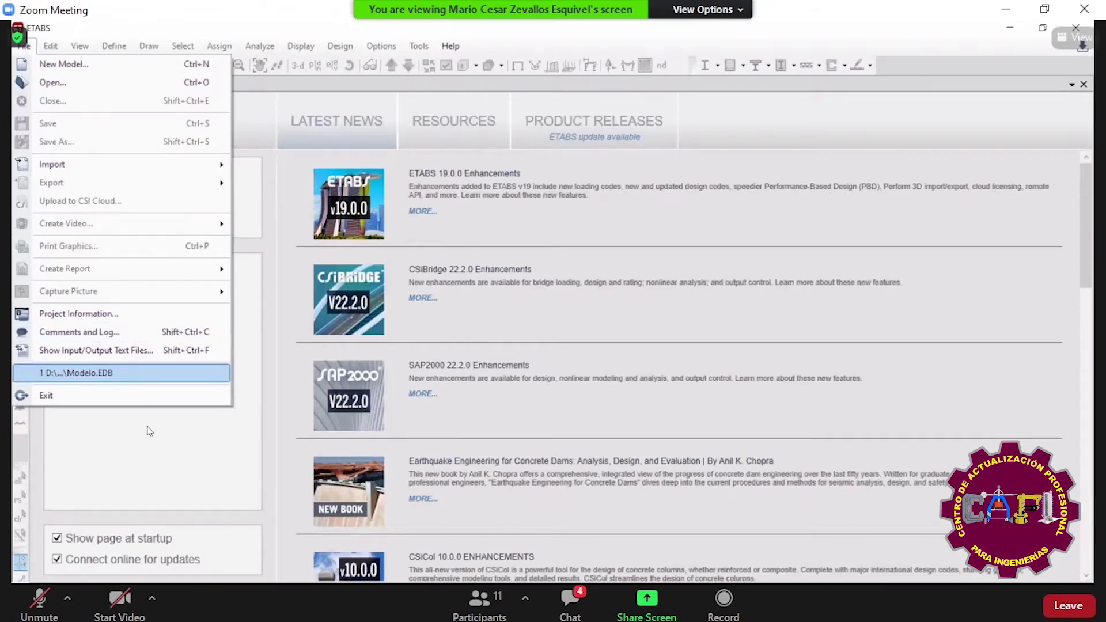
click(166, 465)
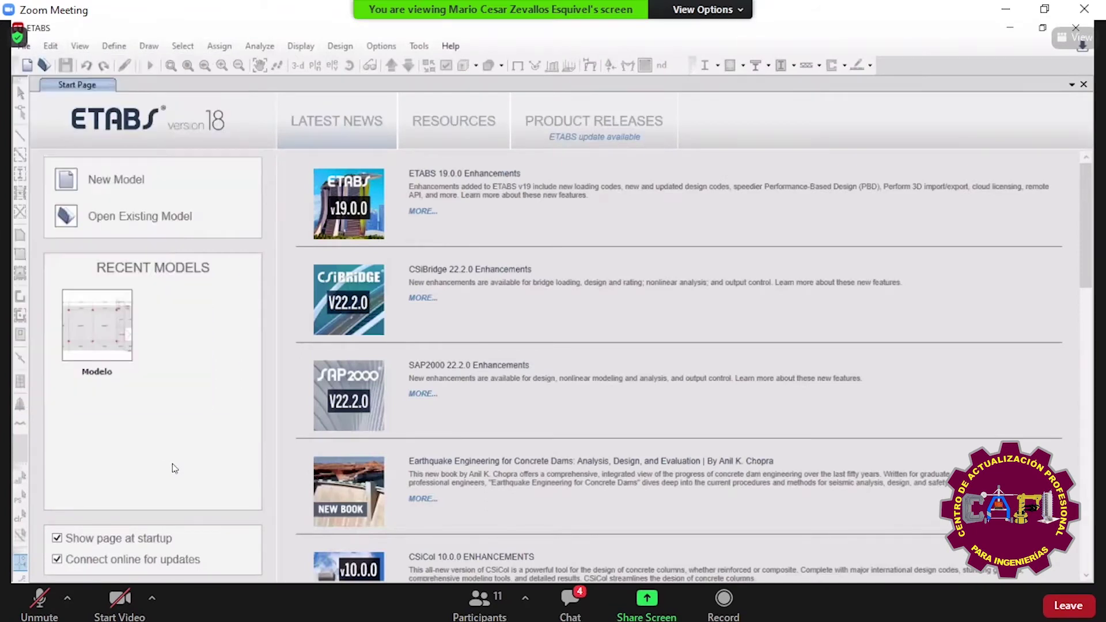
click(100, 325)
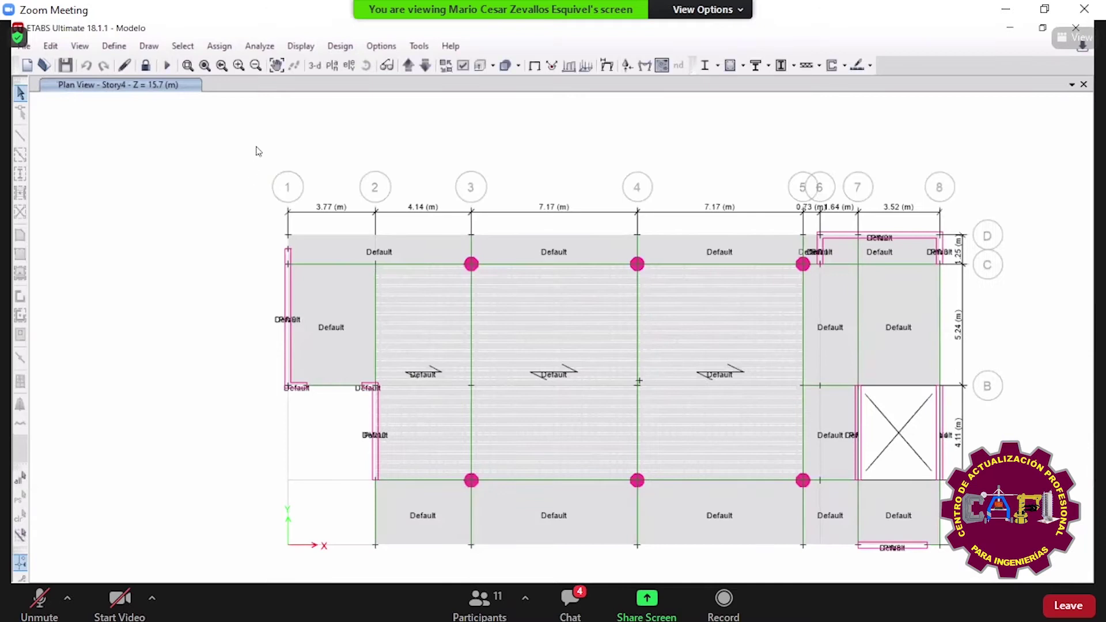
- Show the Modal Participating Mass Ratios table from the structure output's modal information and enlarge it to examine the mode 12 row
middle_drag(765, 157, 697, 131)
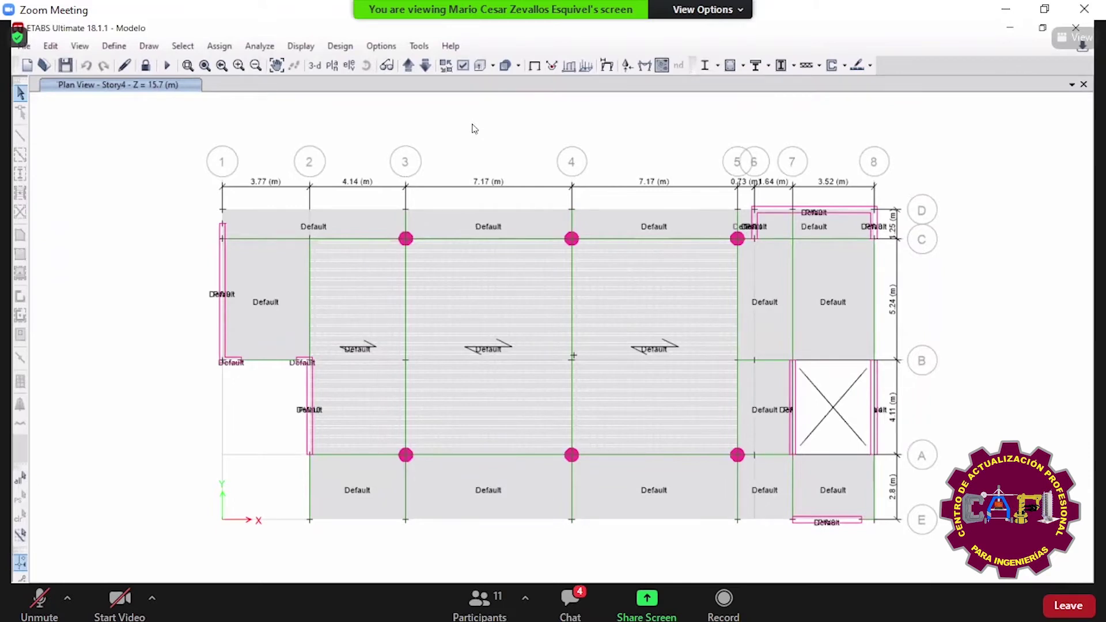
click(301, 46)
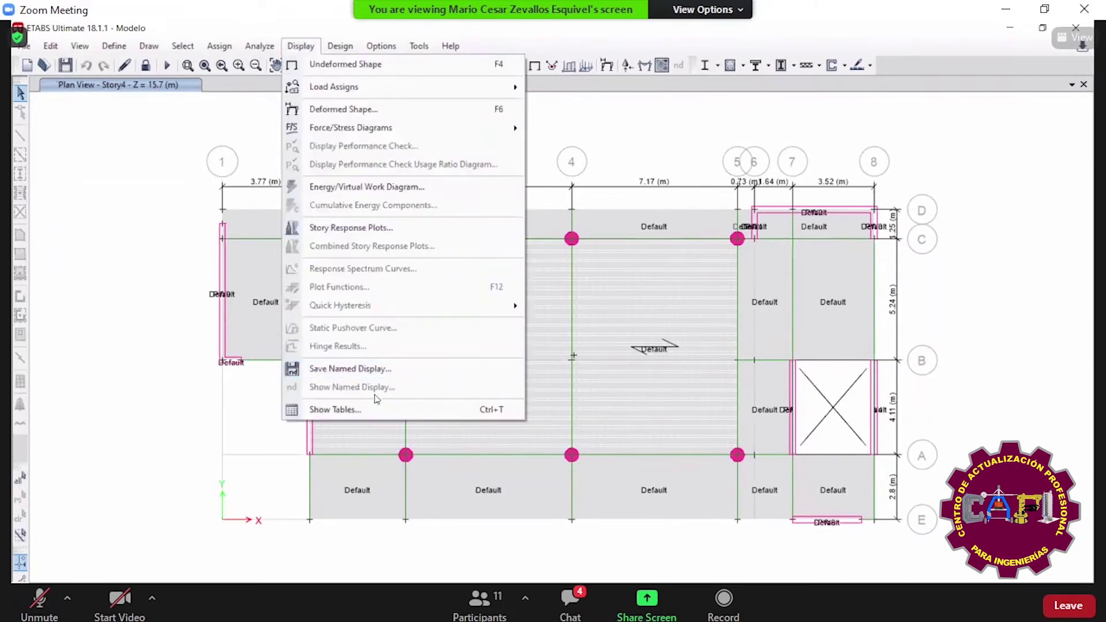
click(378, 409)
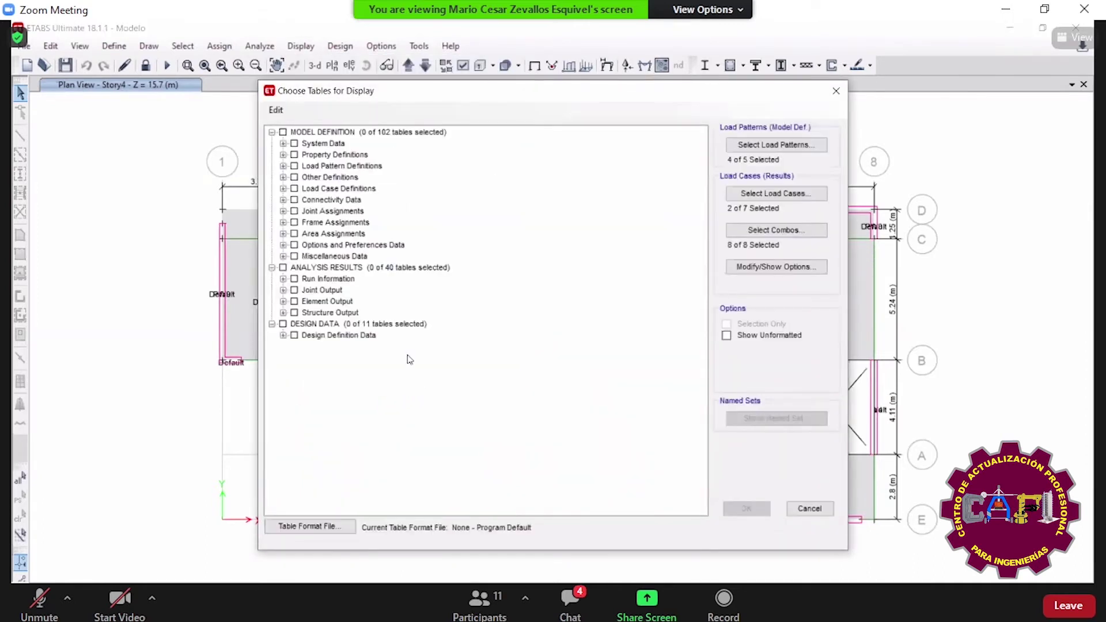
click(284, 313)
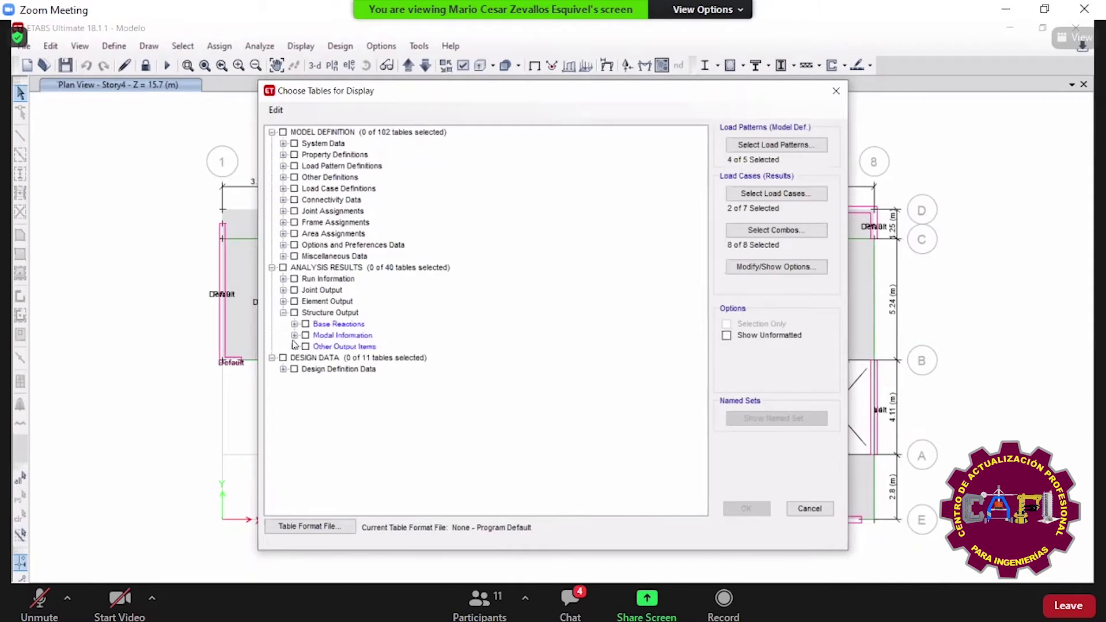
click(295, 336)
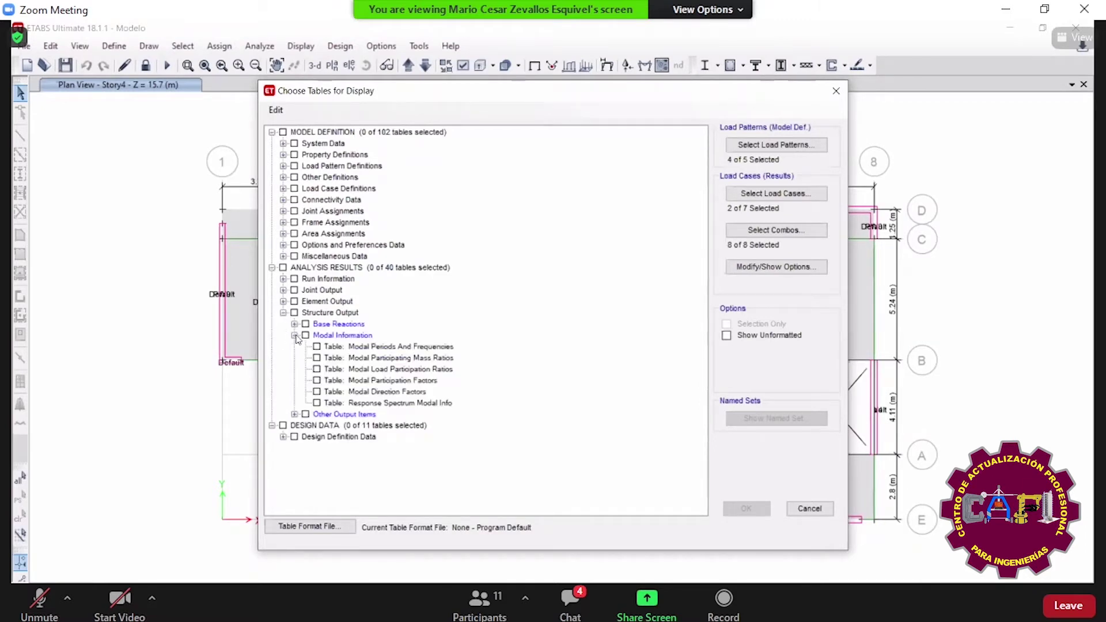
click(318, 358)
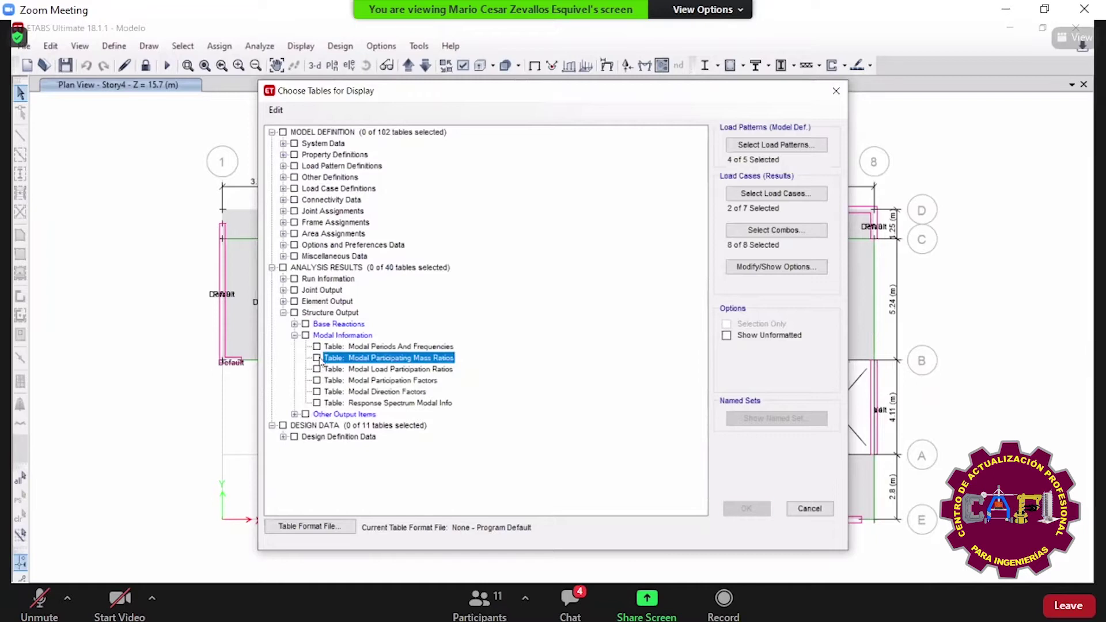
click(744, 509)
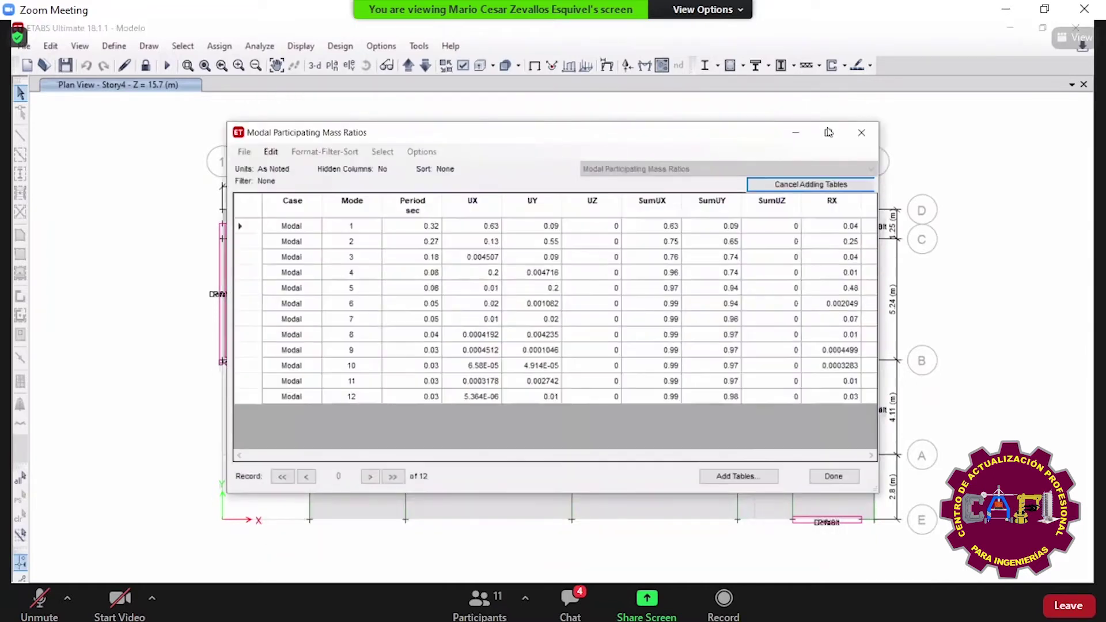
click(828, 132)
click(270, 290)
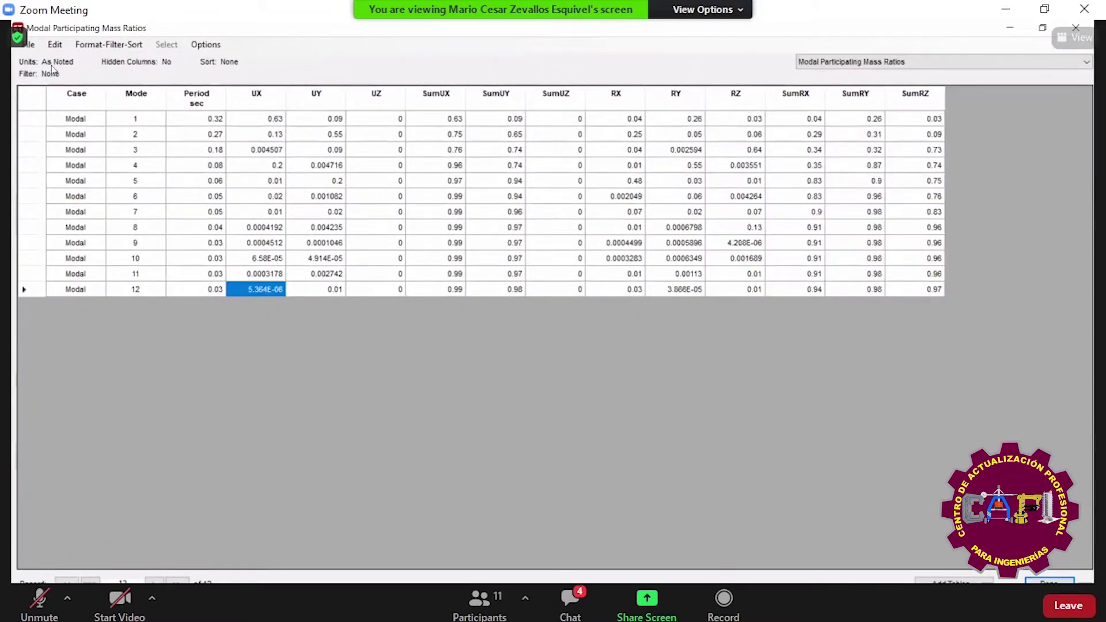
- Export the current Modal Participating Mass Ratios table to Excel and enlarge the resulting workbook
click(30, 45)
mouse_move(236, 61)
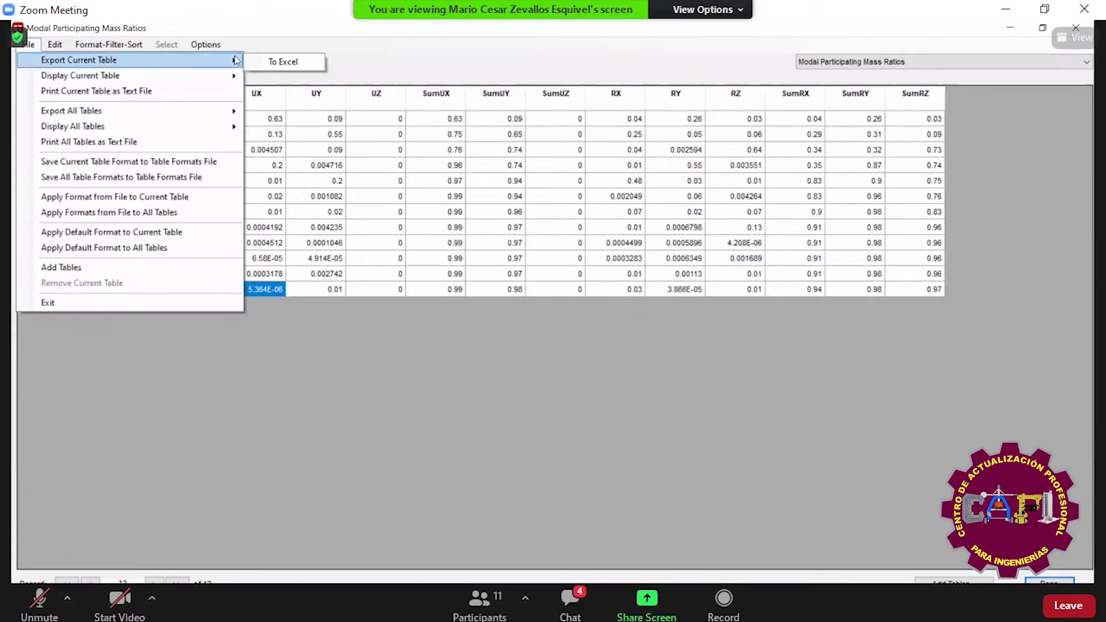
click(283, 61)
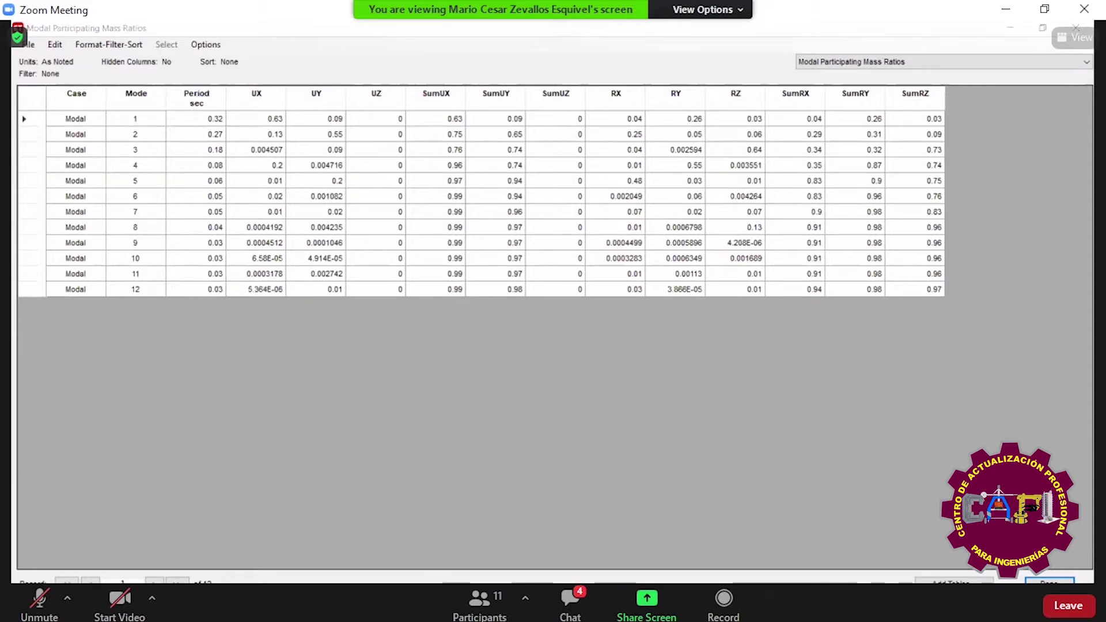
mouse_move(483, 583)
click(602, 542)
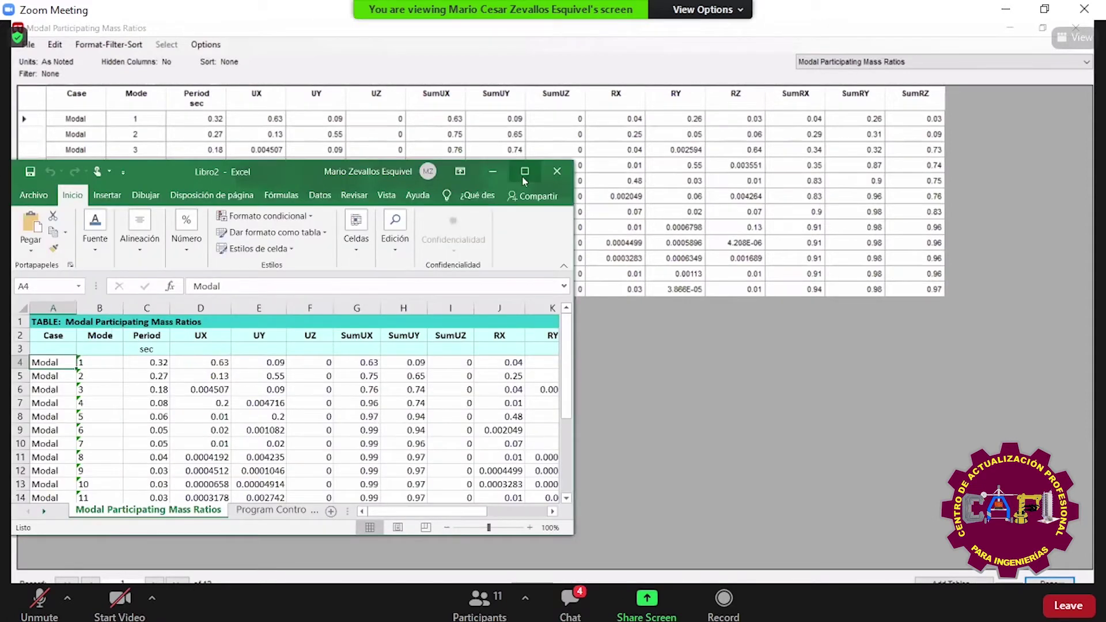
click(524, 171)
- Fill the mode 1 row's Case, Mode and Period cells and its SumUX cell with yellow
click(201, 289)
drag(58, 219, 115, 221)
drag(188, 219, 164, 221)
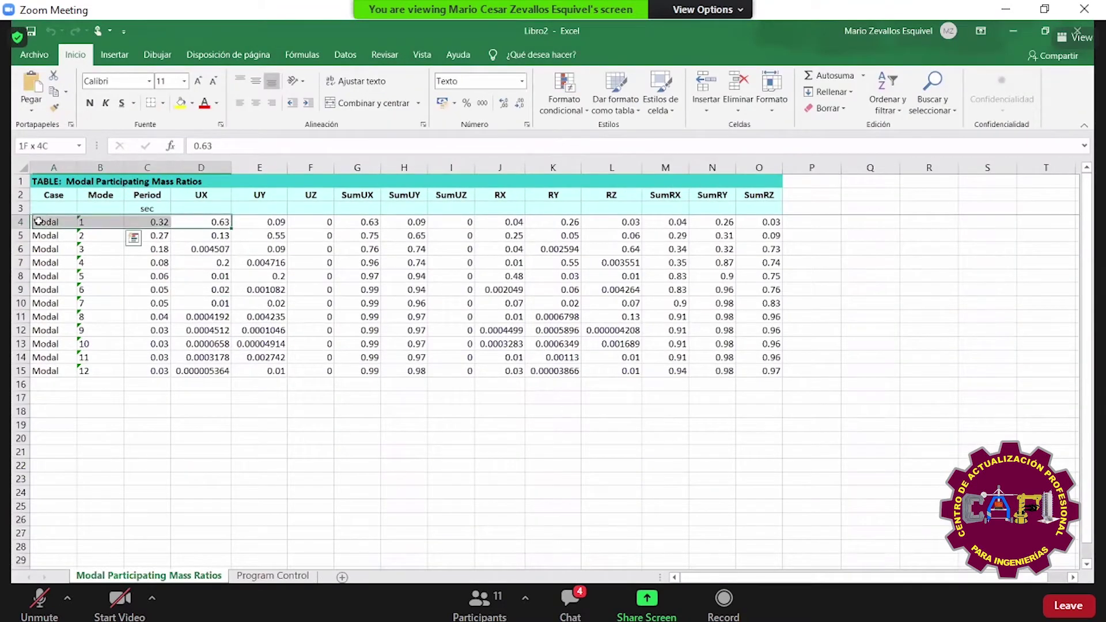
click(39, 223)
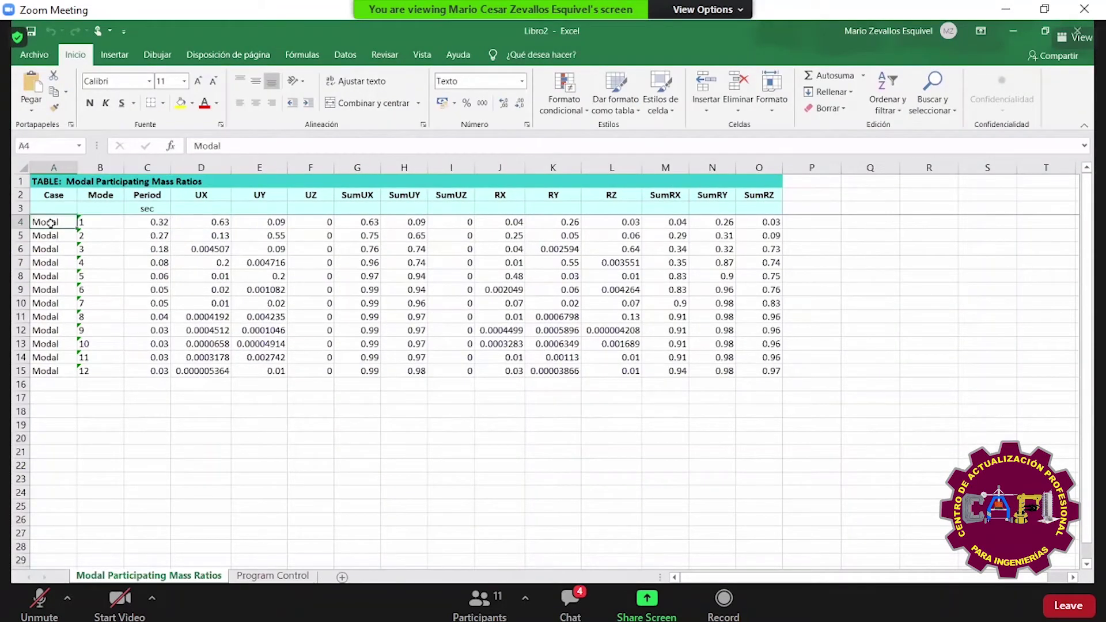
drag(43, 222, 165, 222)
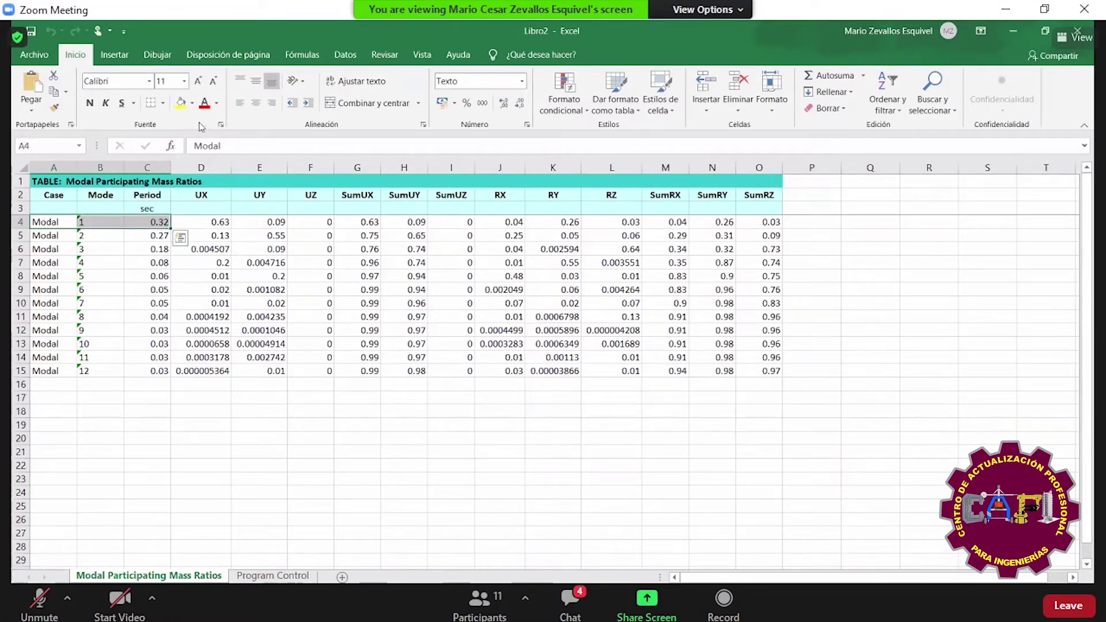
click(180, 103)
click(148, 357)
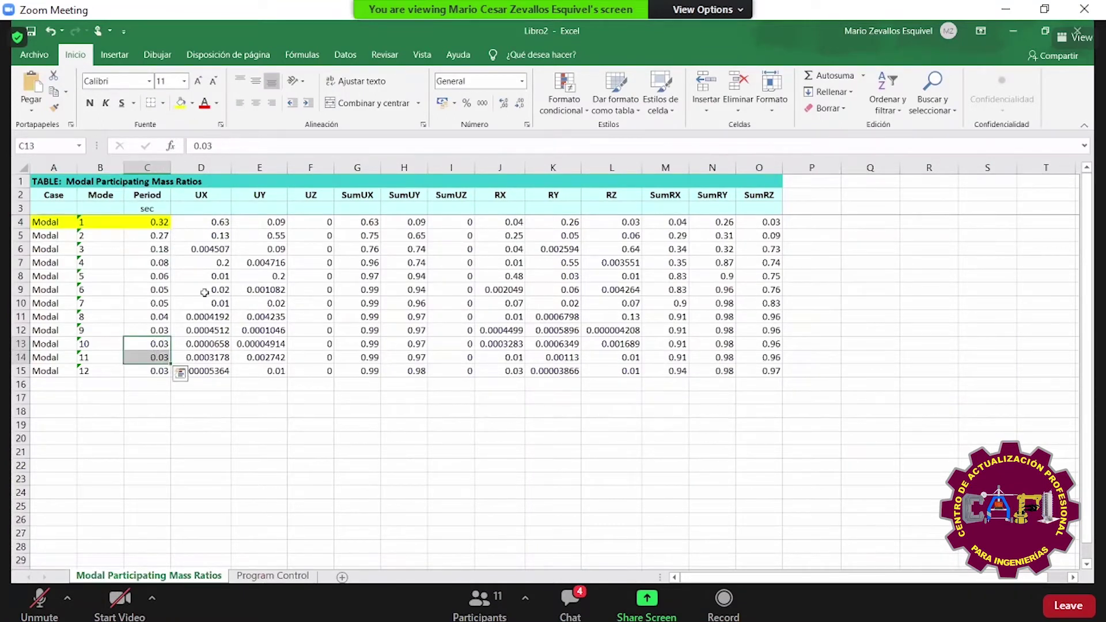
click(359, 223)
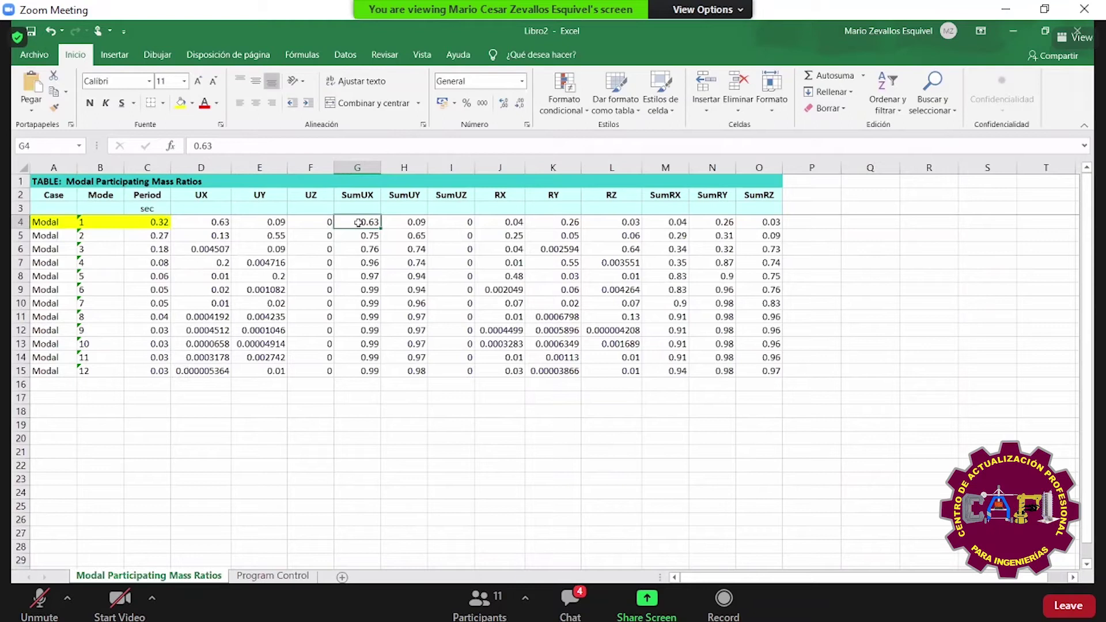
click(180, 103)
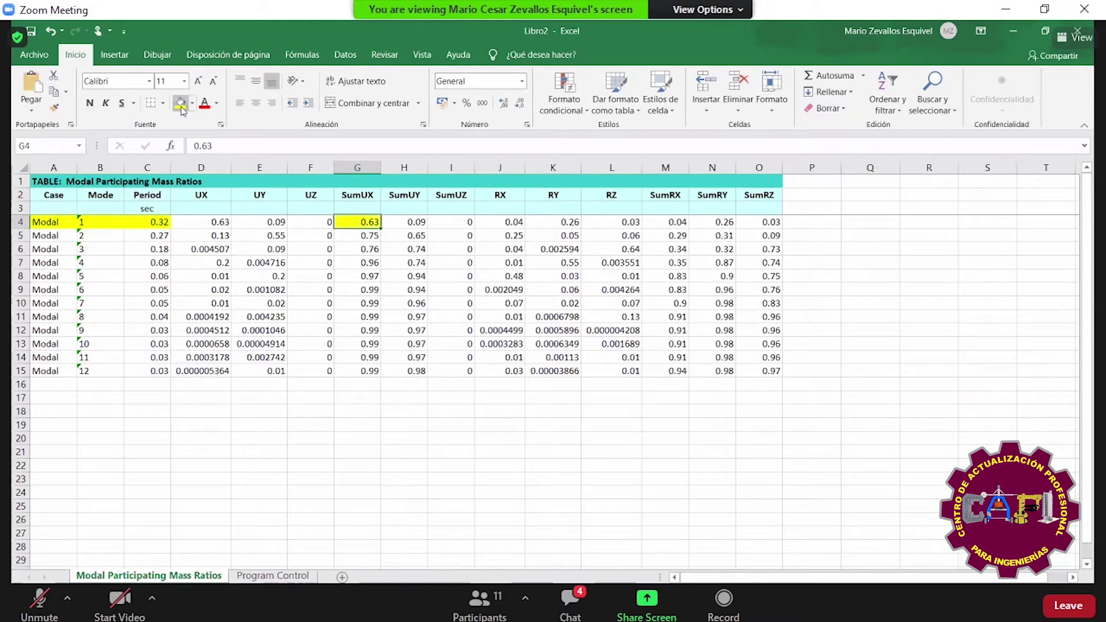
click(258, 312)
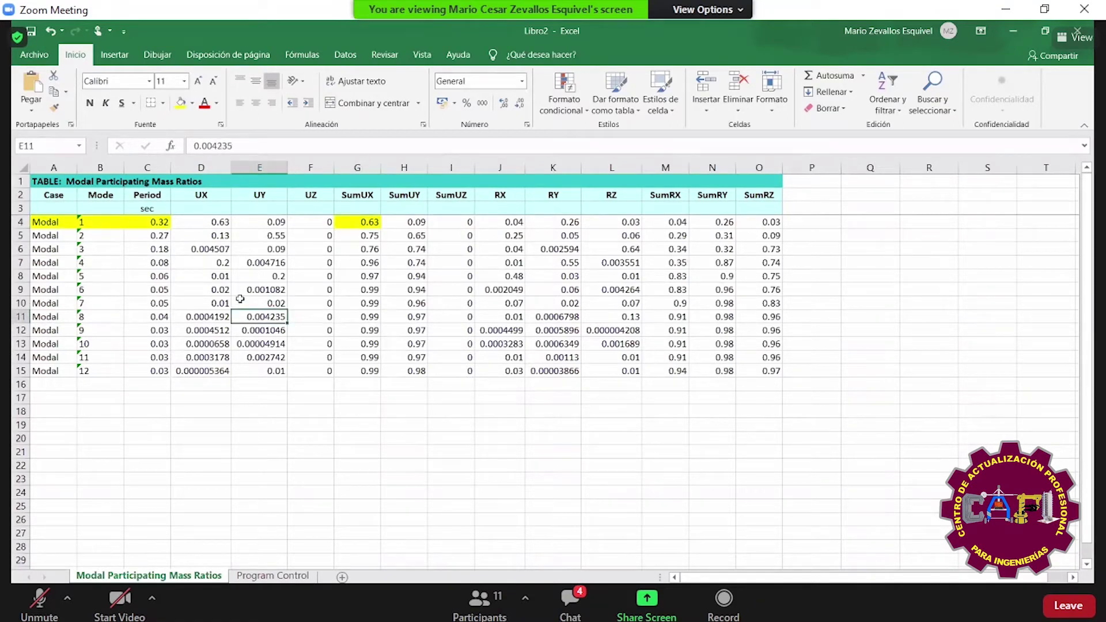
- Fill the mode 2 row's Case, Mode and Period cells and its SumUY cell with yellow
drag(60, 238, 147, 236)
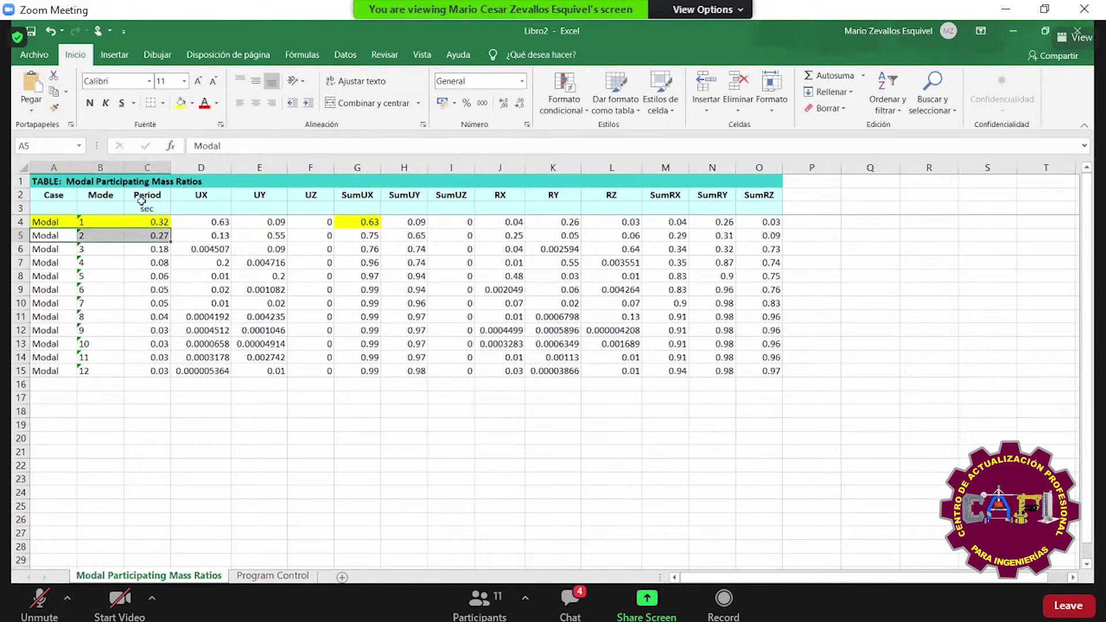
click(181, 102)
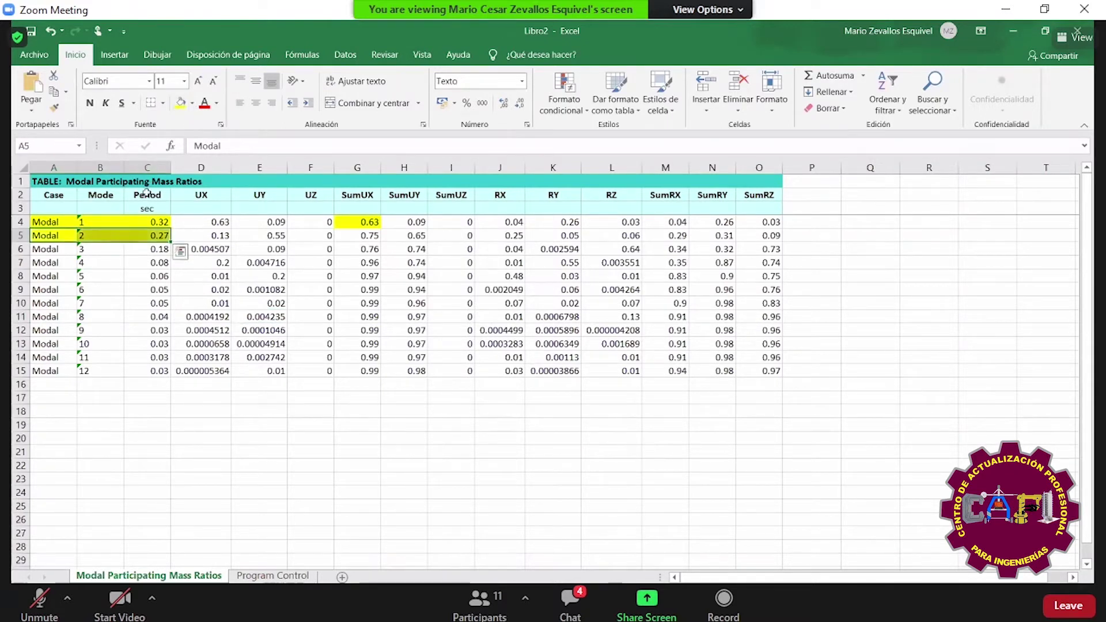
click(404, 234)
click(182, 103)
click(506, 327)
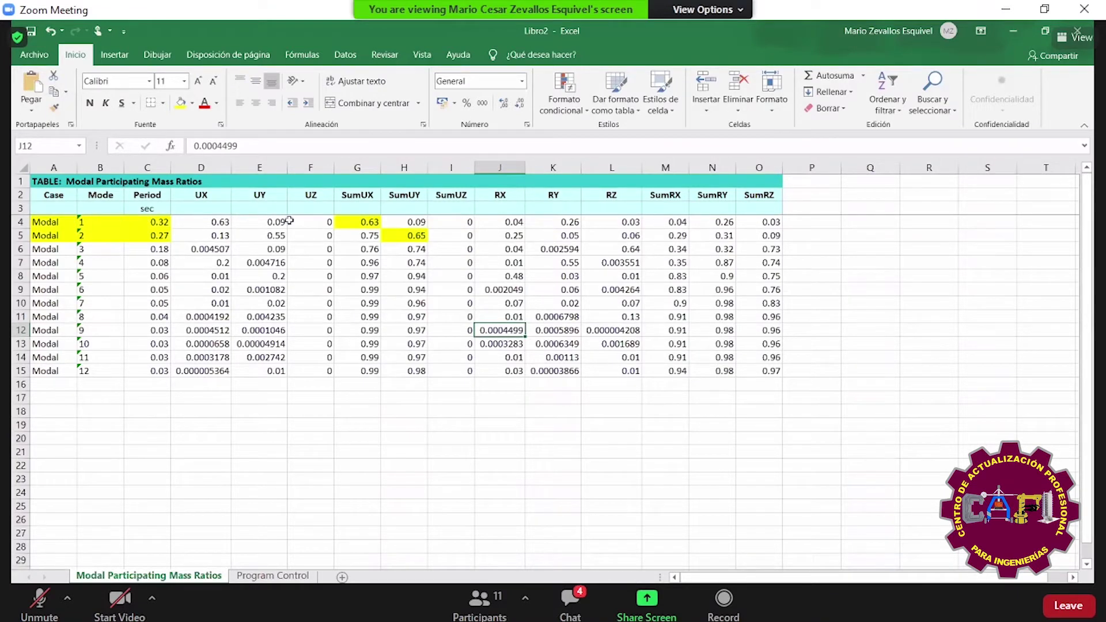
- Trace the mode 1 row to its SumUX value and the mode 2 row to its SumUY value
drag(346, 222, 53, 224)
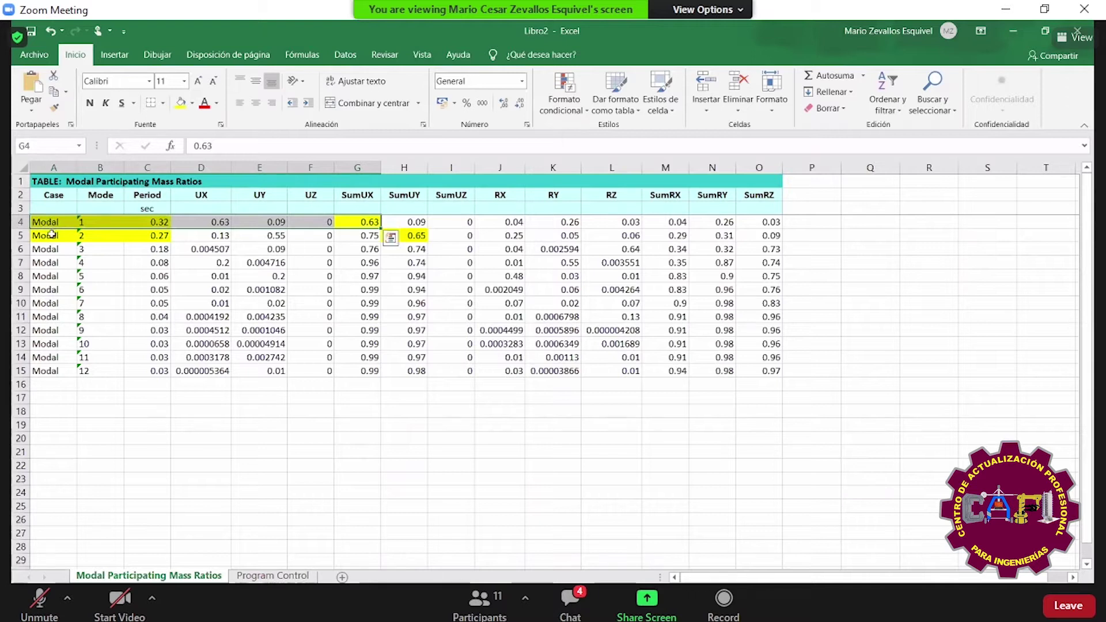
drag(52, 235, 412, 235)
click(424, 233)
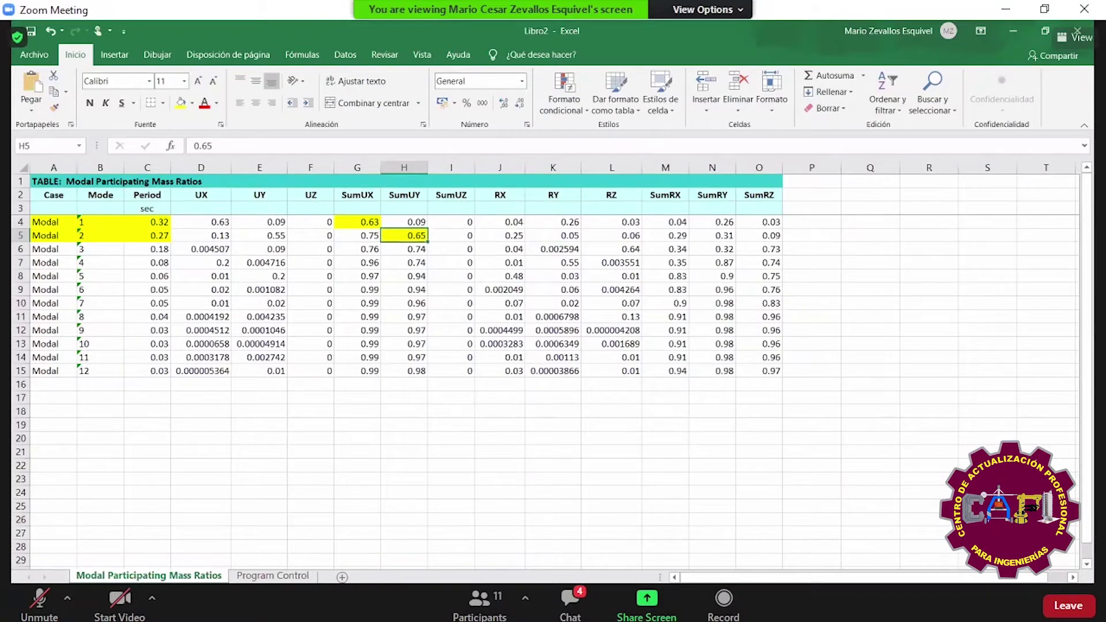
- Switch to ETABS, close the Modal Participating Mass Ratios table, and return to the Libro2 workbook in Excel
key(alt+Tab)
click(1075, 28)
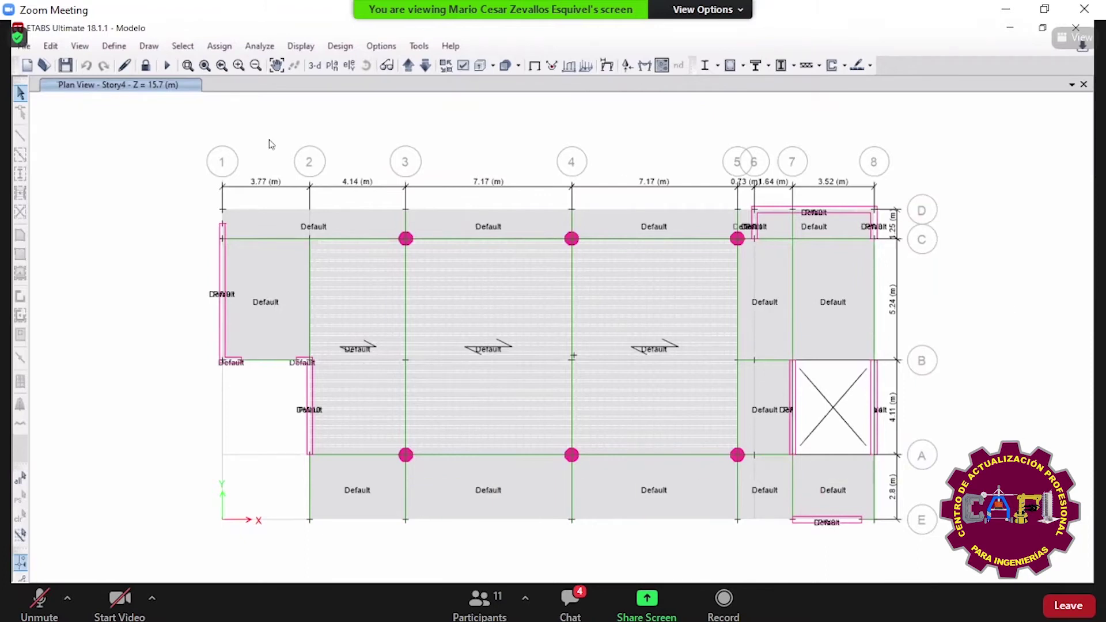
click(482, 615)
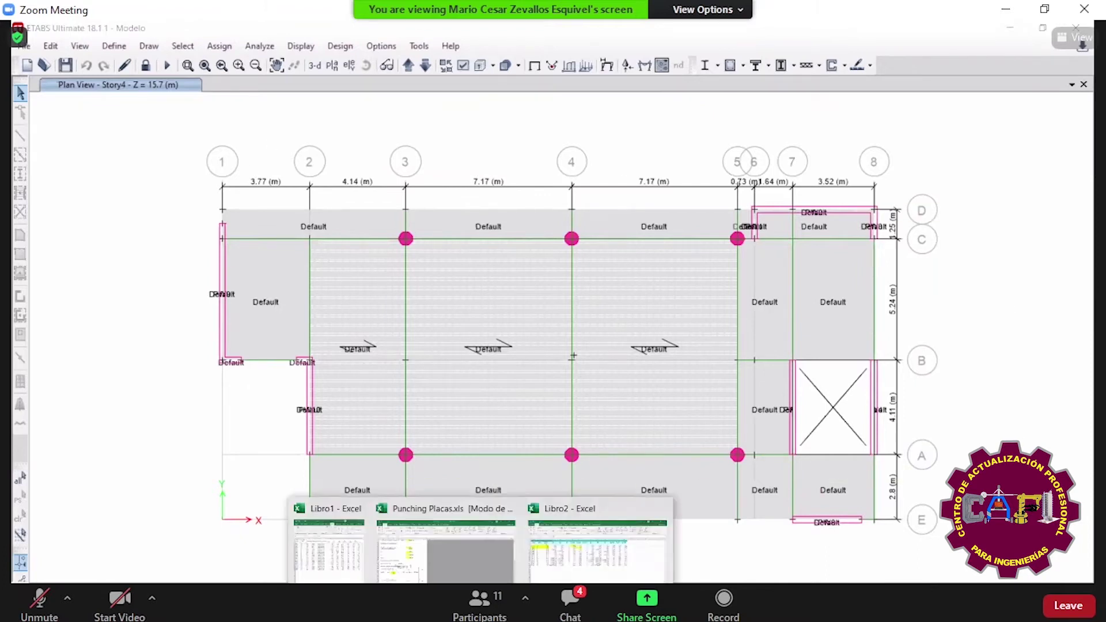
click(592, 546)
- Compare the SumUX and SumUY values of modes 1 and 2, and examine the mode 5 row and the first three modes
click(136, 226)
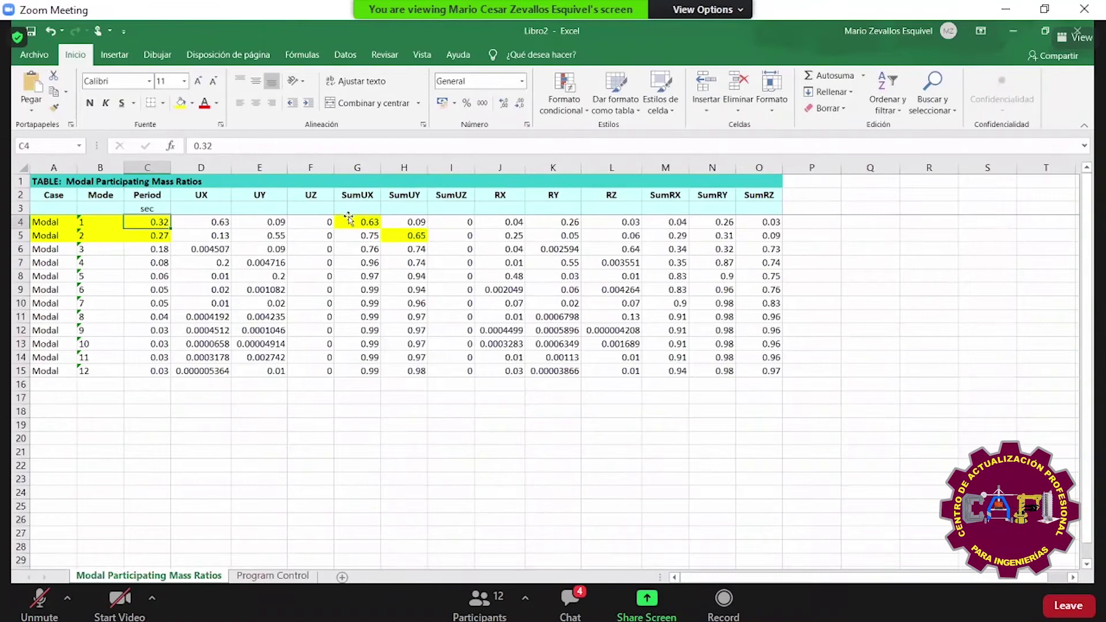
click(349, 220)
drag(64, 221, 397, 222)
drag(360, 181, 367, 221)
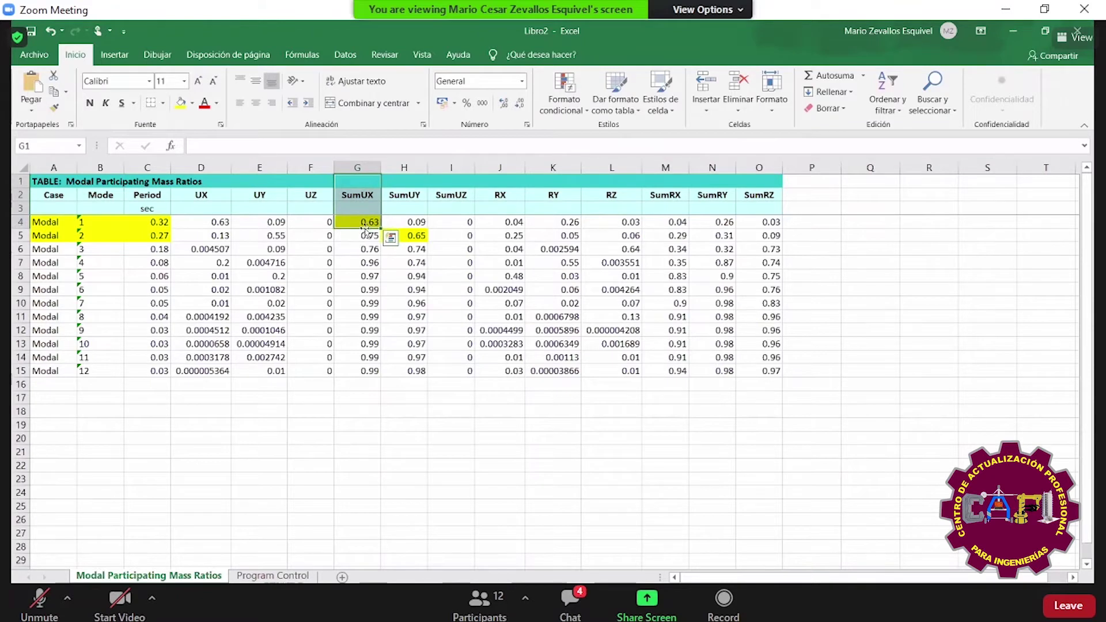
click(415, 184)
drag(415, 184, 410, 236)
drag(46, 235, 414, 235)
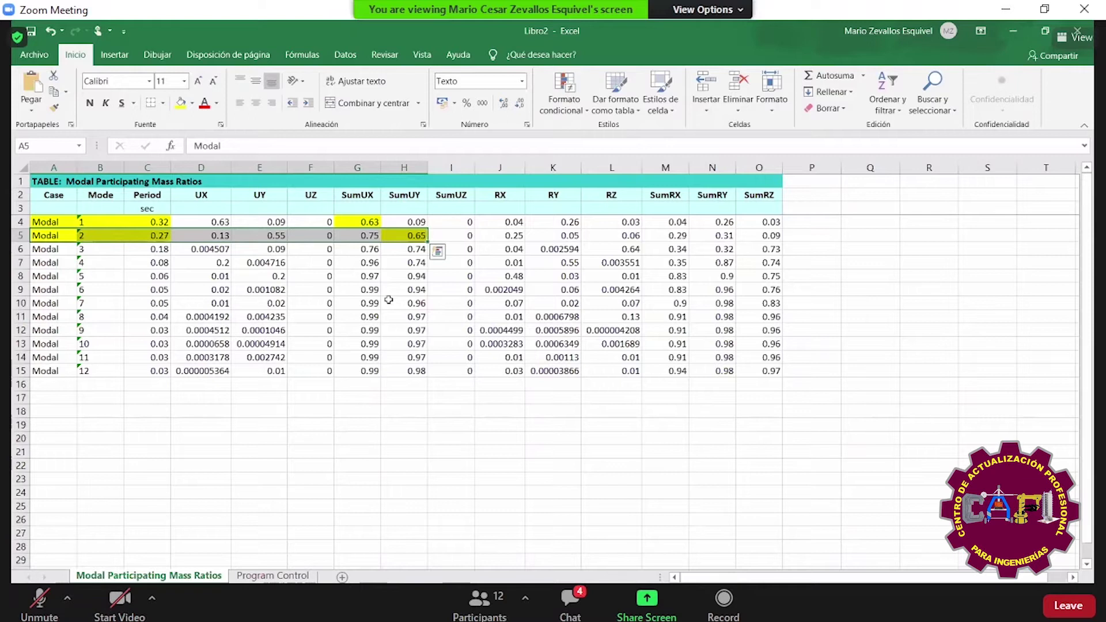
drag(345, 223, 63, 216)
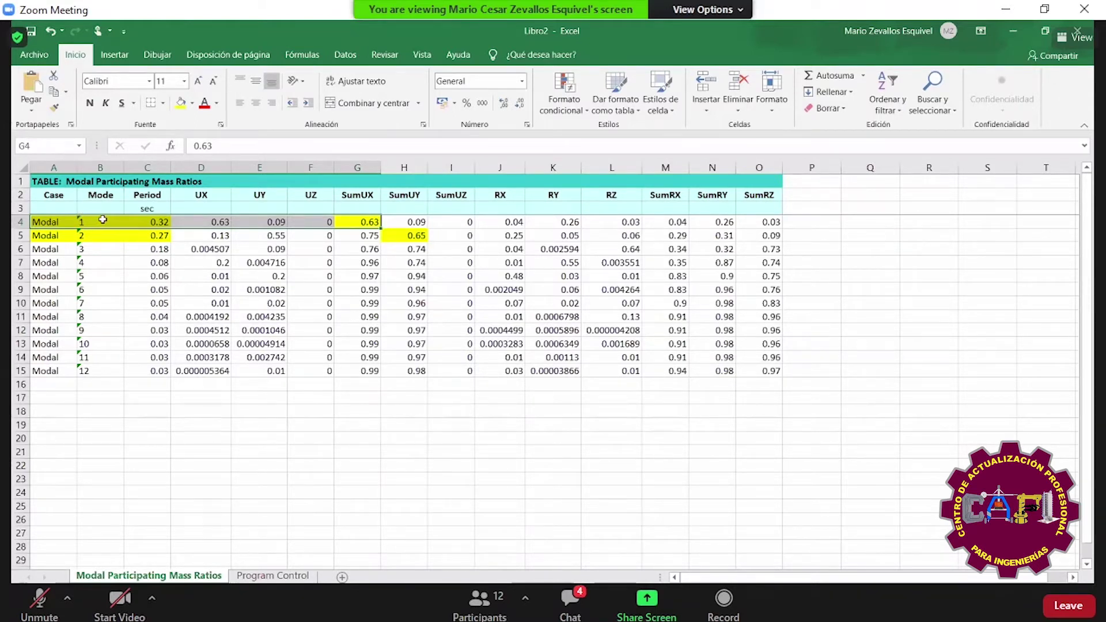
click(327, 265)
drag(58, 274, 422, 273)
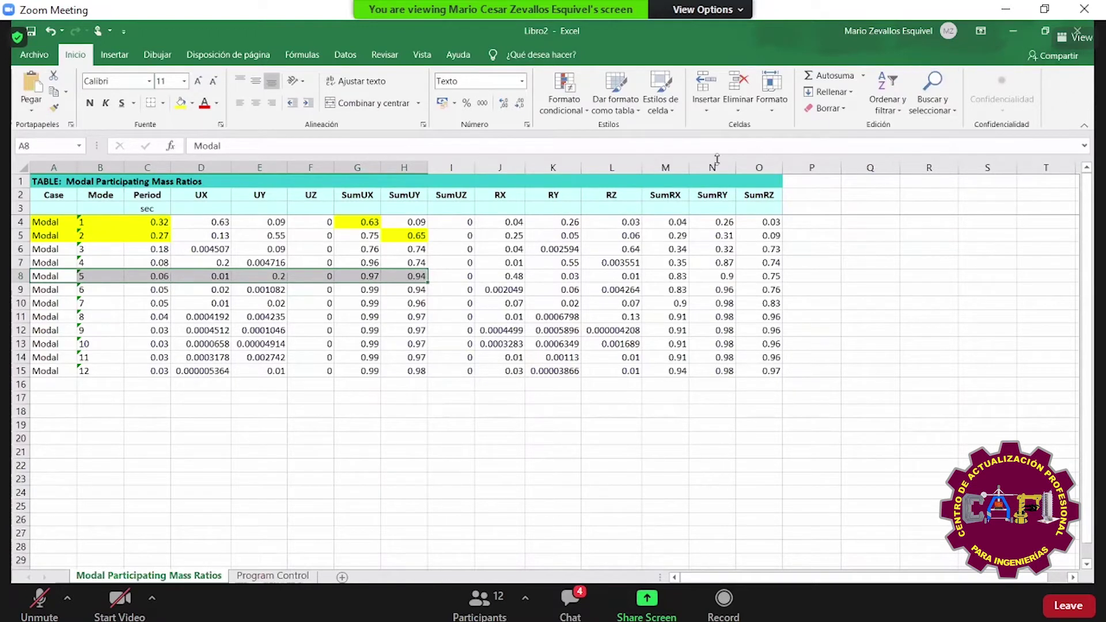
drag(47, 222, 46, 249)
- Close the Libro2 workbook without saving it and show the ETABS model in a 3-D view
click(1078, 30)
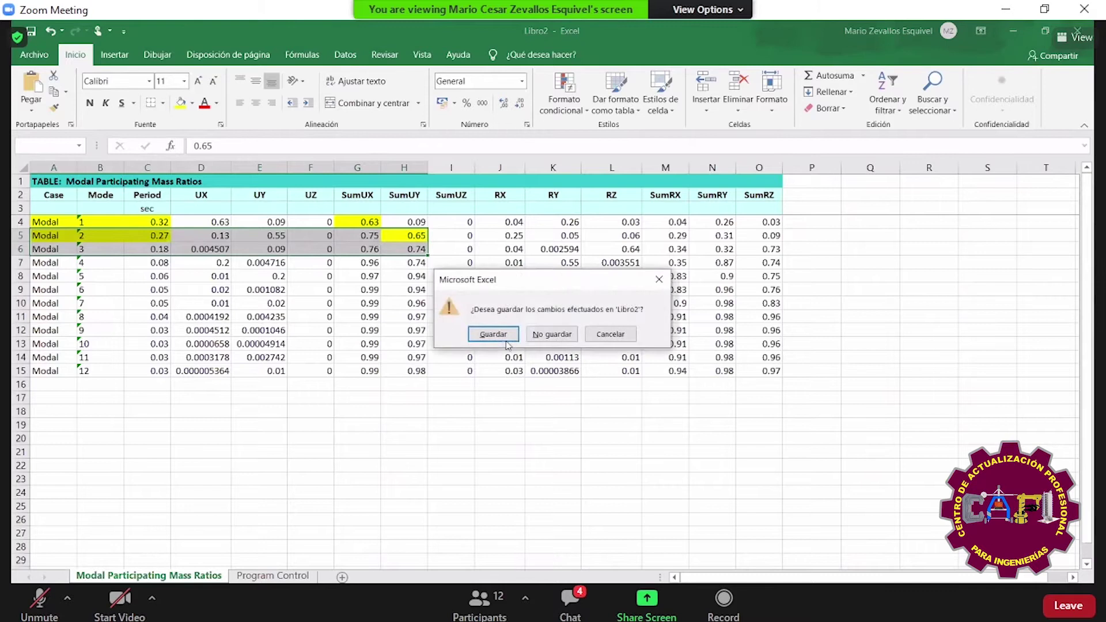
click(560, 333)
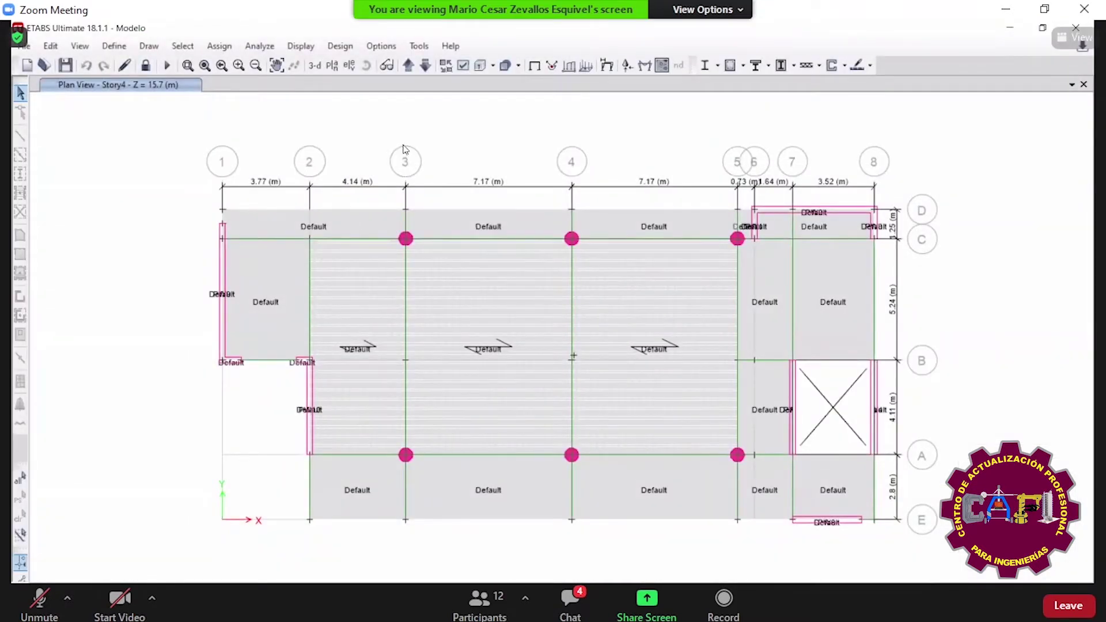
click(315, 66)
shift+middle_drag(602, 259, 602, 472)
scroll(627, 342, up, 5)
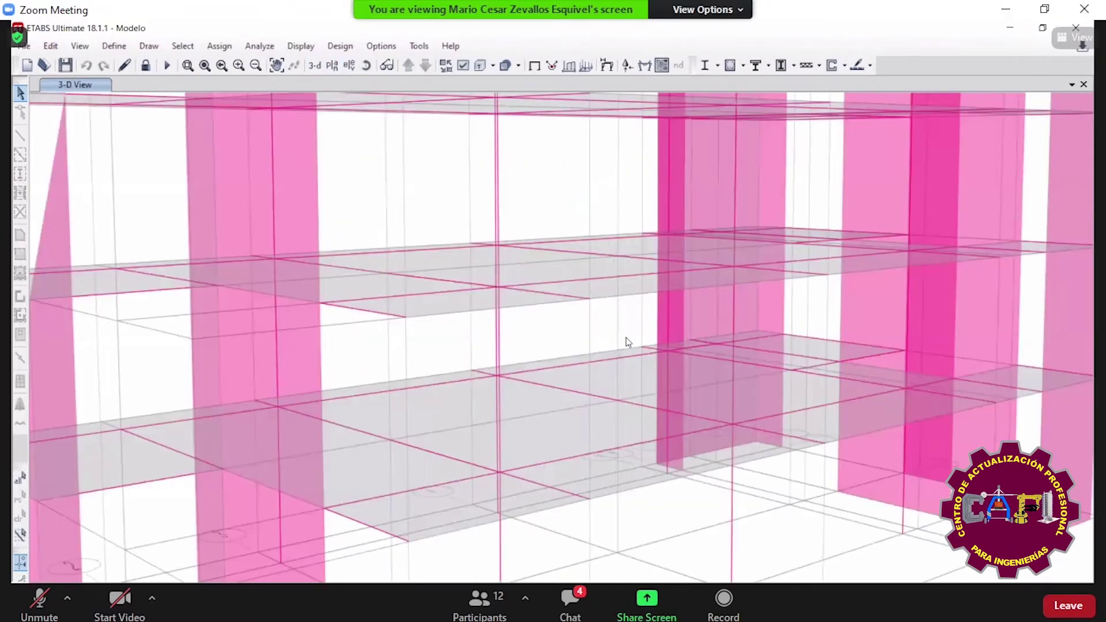
scroll(628, 342, down, 5)
- Display the Fz reactions of Modal case mode 1 as arrows and inspect them around the building's base
click(627, 65)
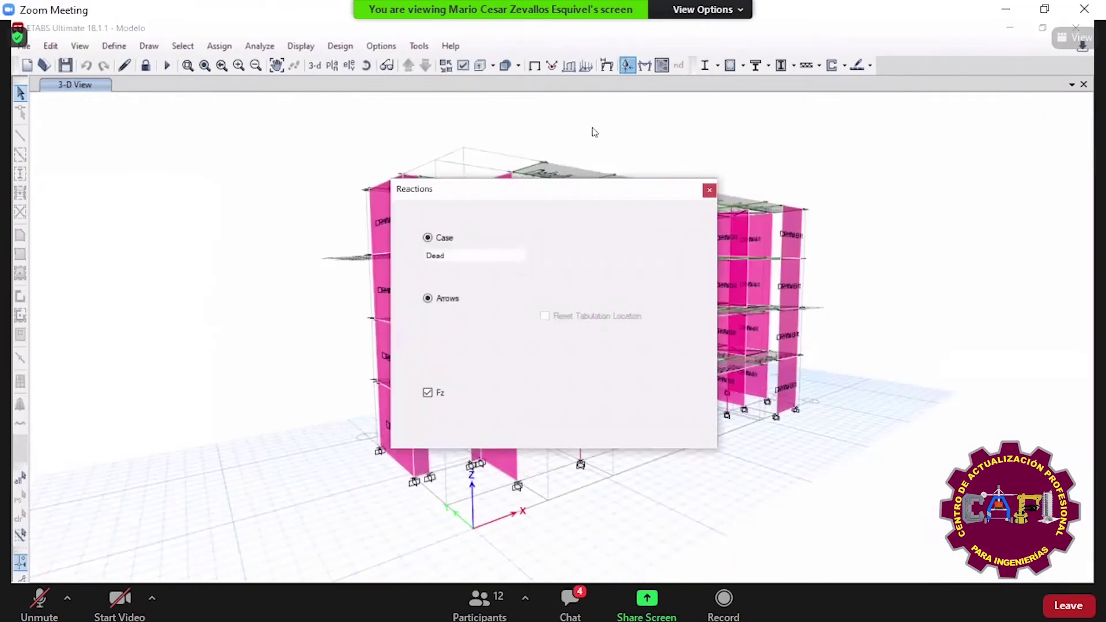
drag(573, 199, 234, 161)
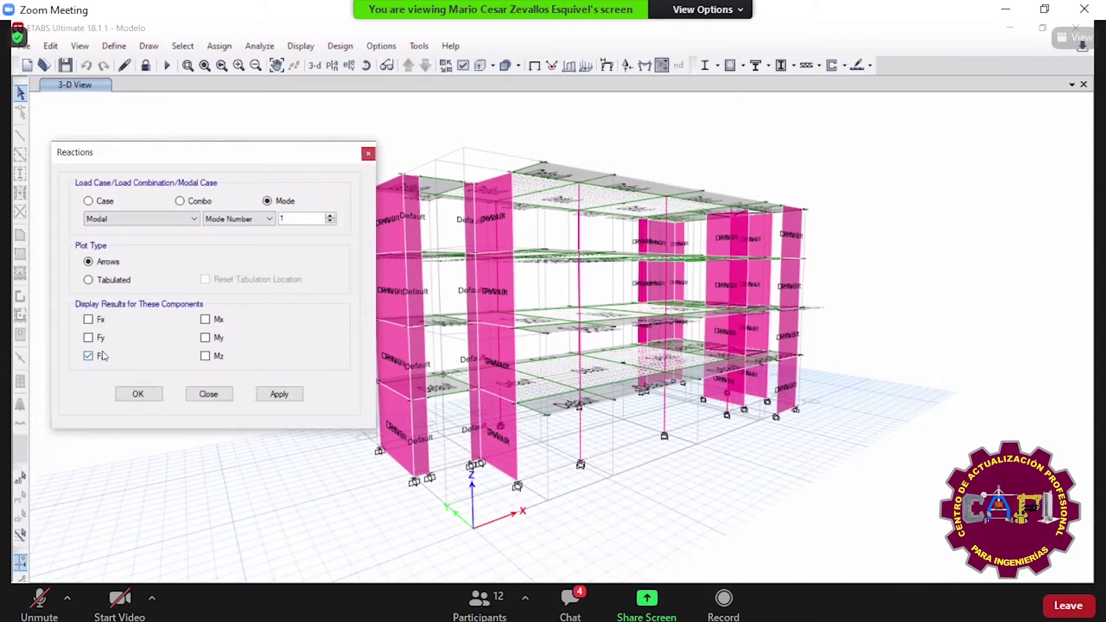
click(278, 396)
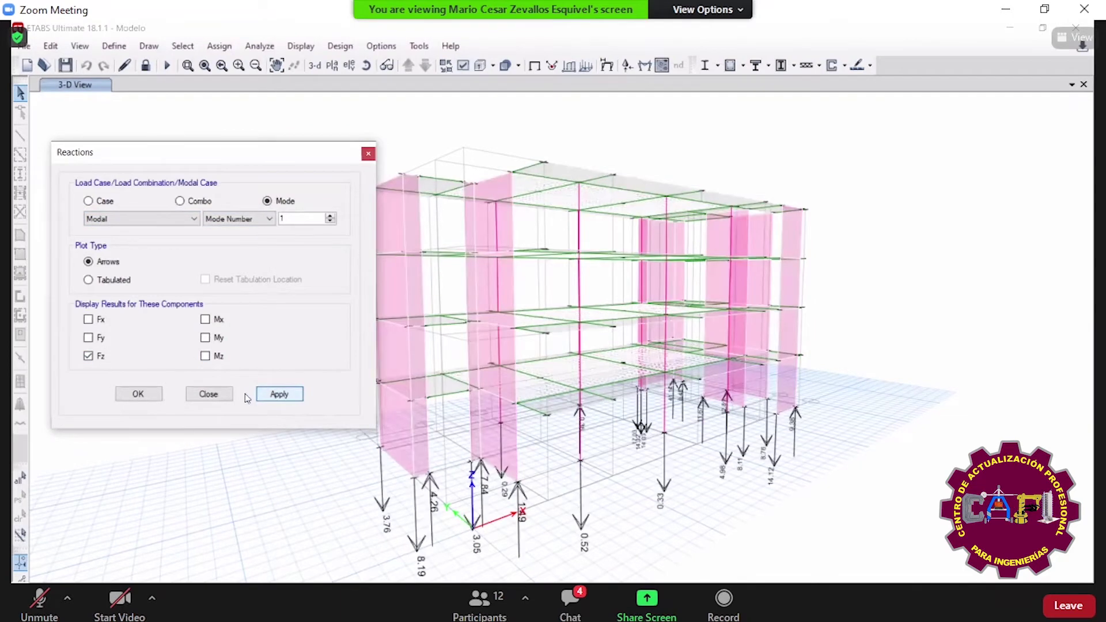
click(209, 394)
middle_drag(592, 470, 588, 394)
scroll(567, 388, up, 5)
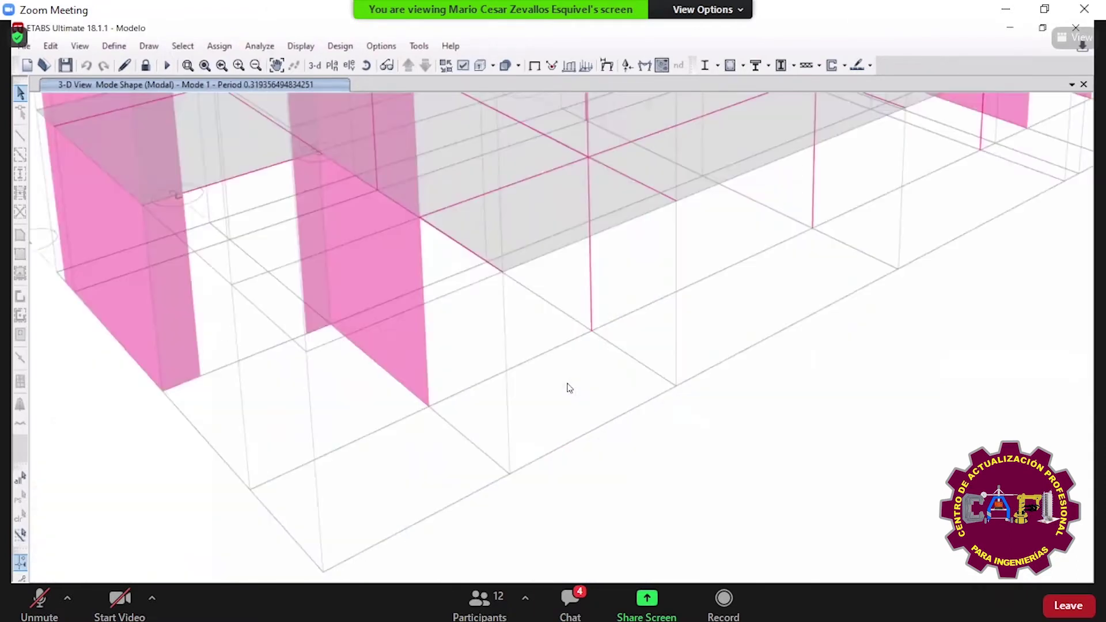
shift+middle_drag(401, 339, 485, 334)
scroll(563, 304, down, 5)
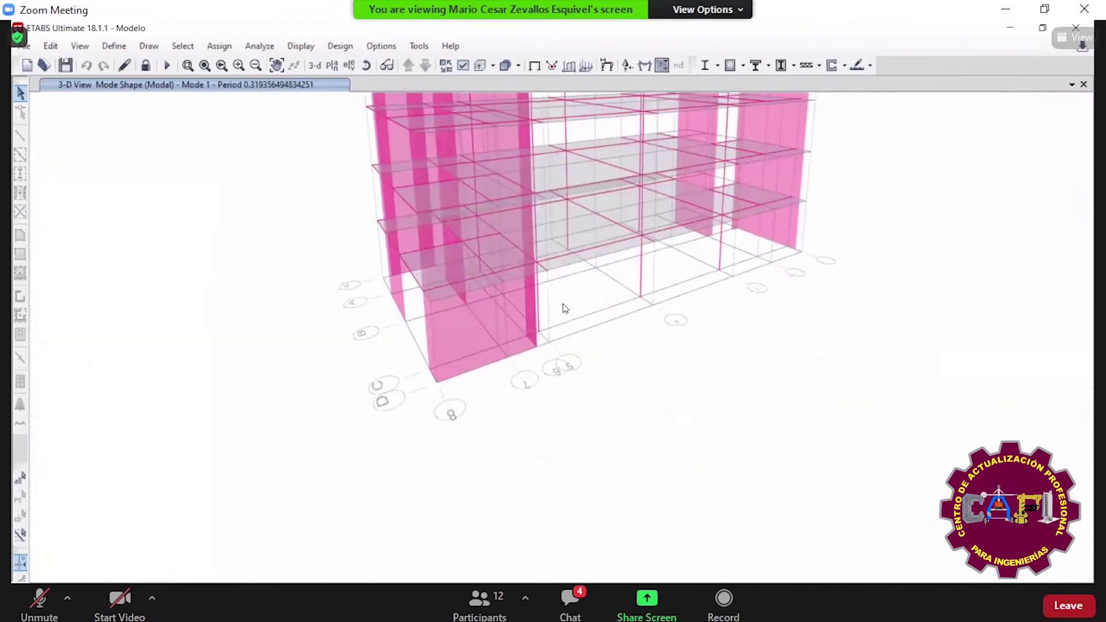
middle_drag(741, 173, 545, 288)
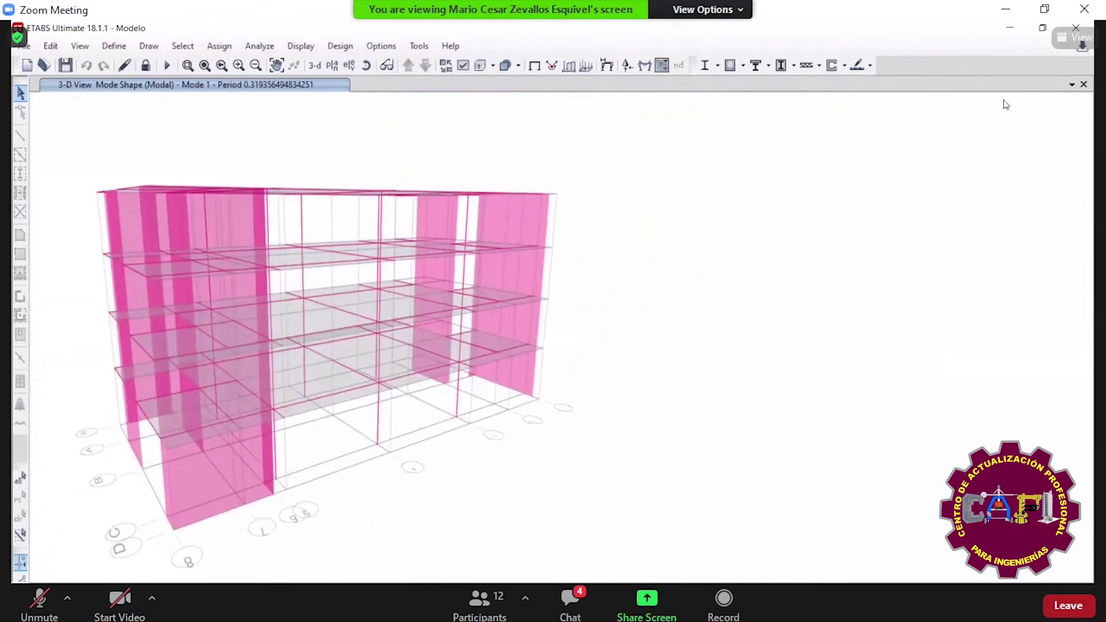
- Add a second 3-D view window beside the existing one
click(1072, 84)
click(864, 115)
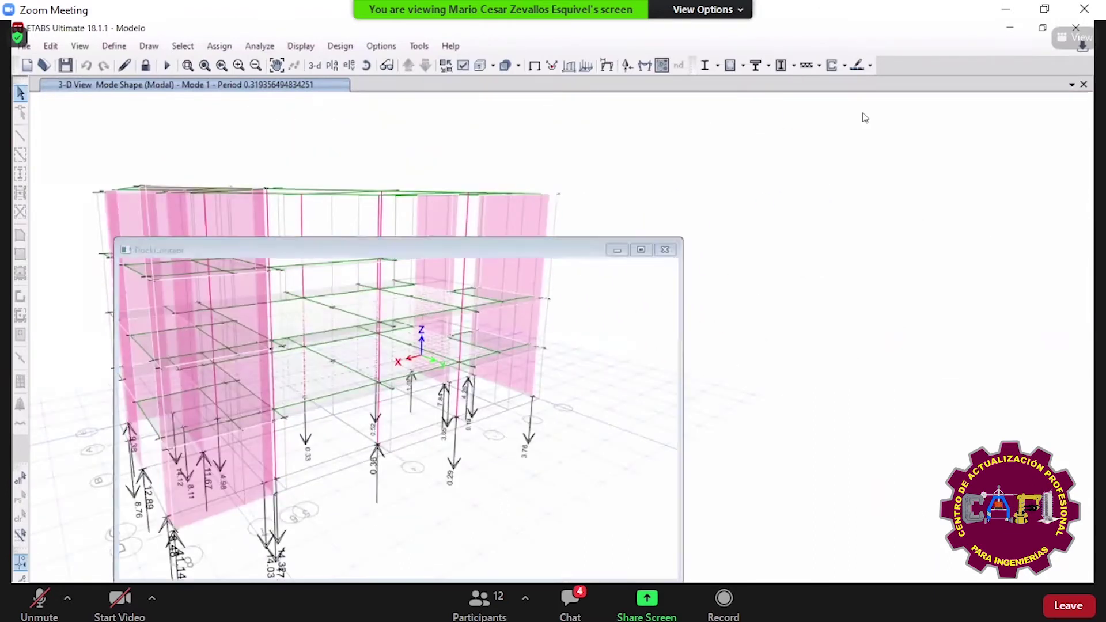
middle_drag(198, 378, 429, 329)
- Display the deformed shape of Modal case mode 1 in the second 3-D view, with automatic scaling and cubic curve
click(694, 136)
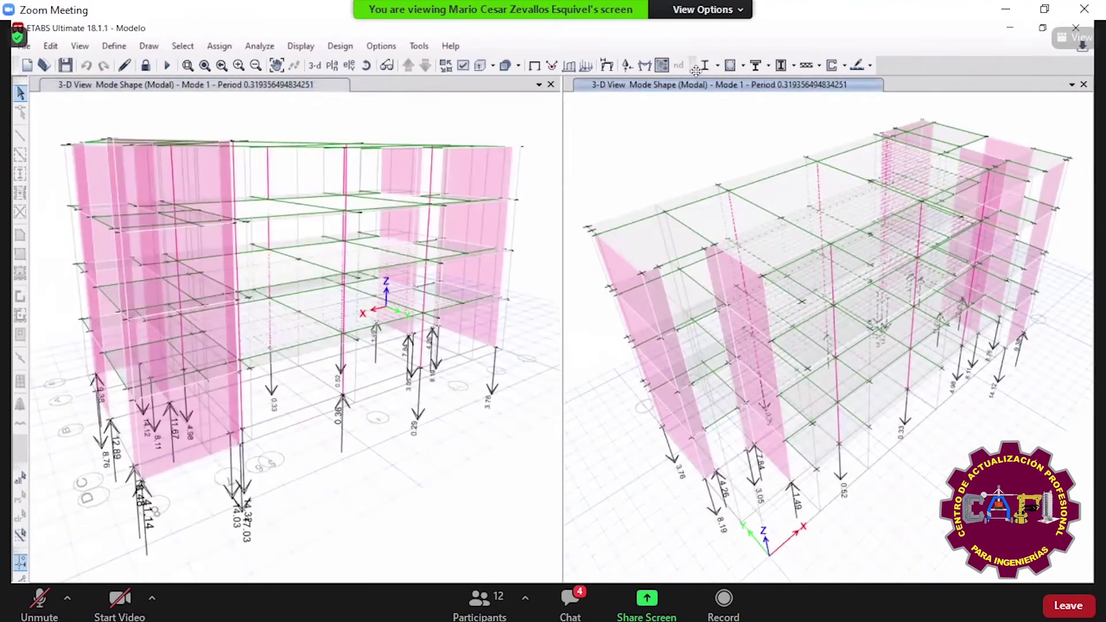
click(614, 65)
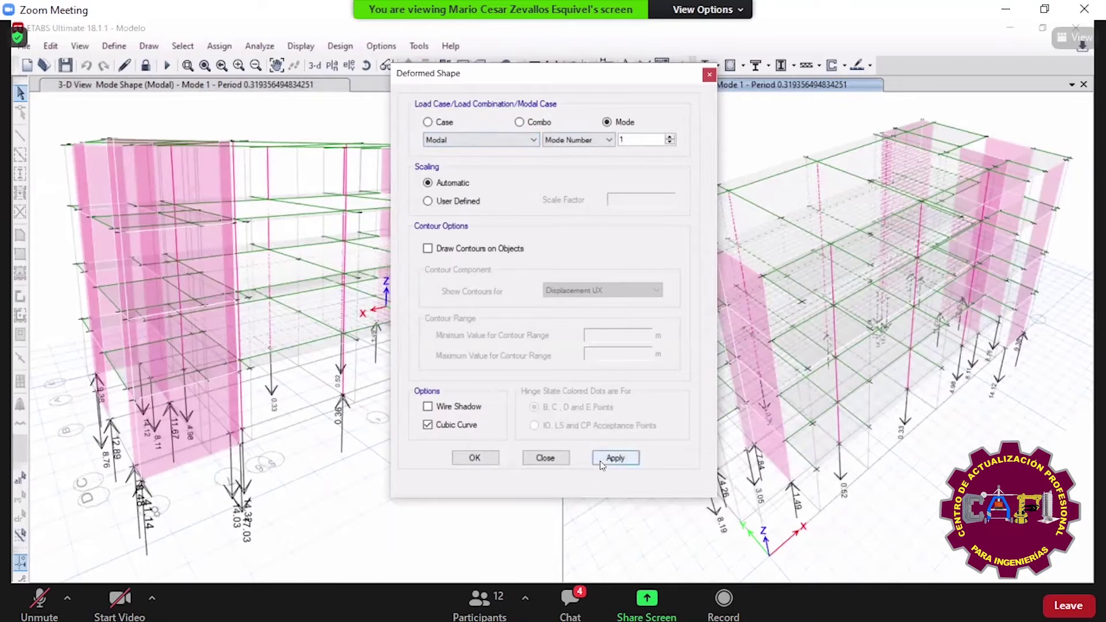
click(615, 458)
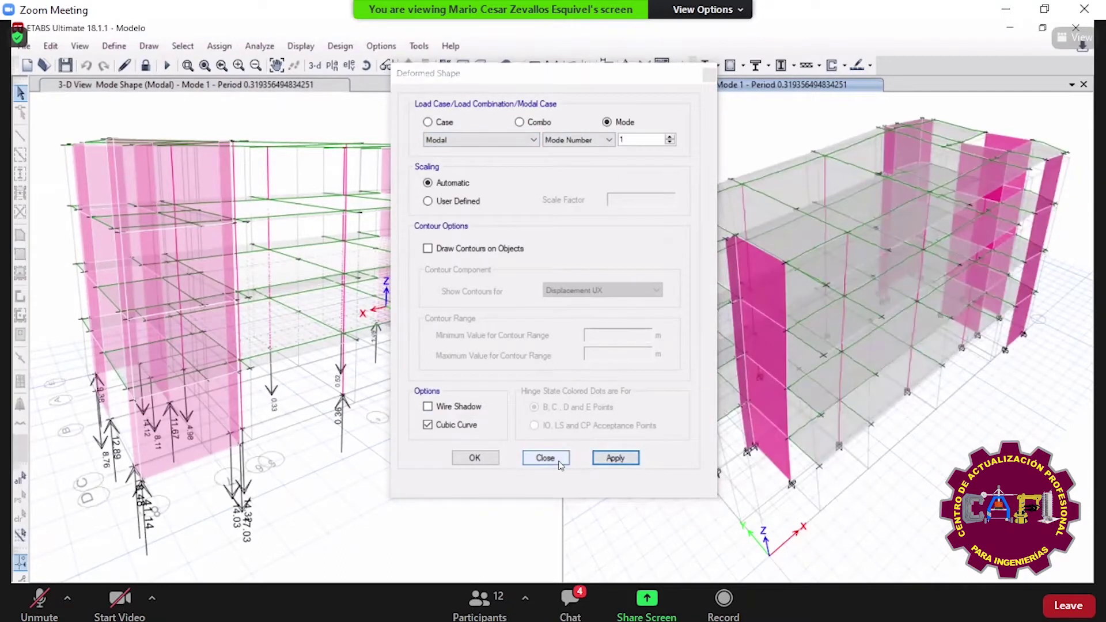
- Add Displacement UX contours to the Modal case mode 1 deformed shape and inspect the coloured building
click(553, 459)
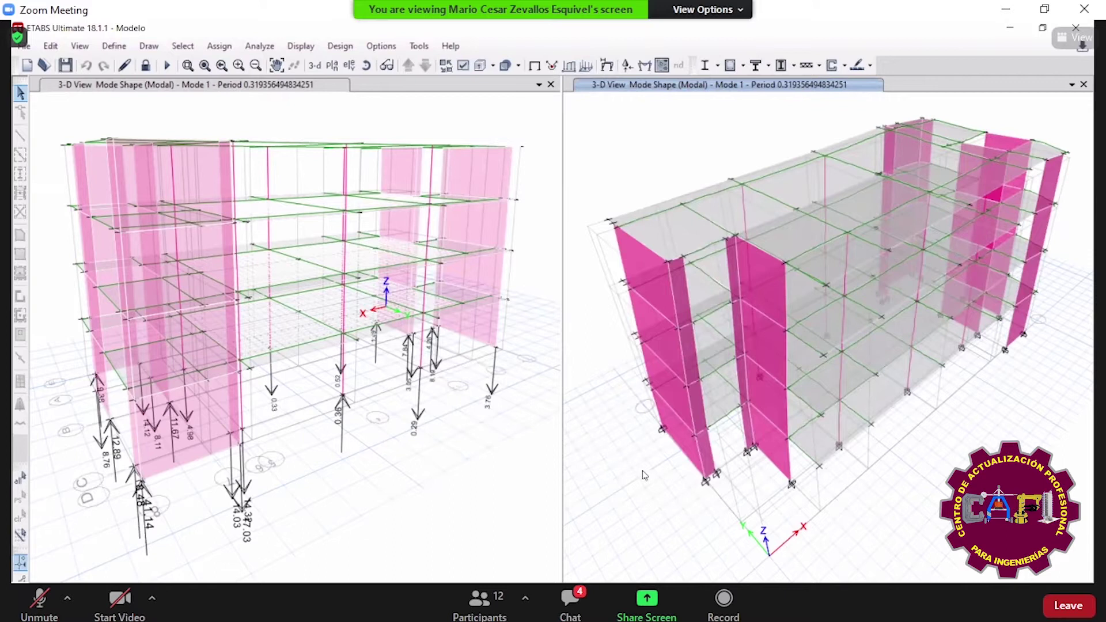
shift+middle_drag(716, 437, 879, 429)
middle_drag(876, 359, 869, 283)
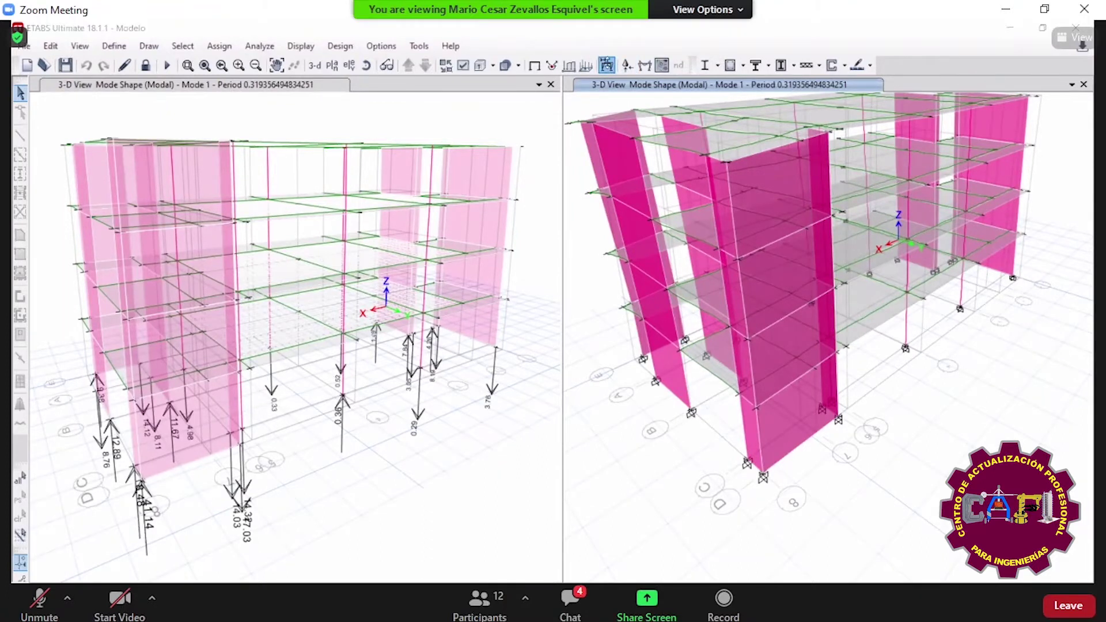
click(607, 65)
click(506, 249)
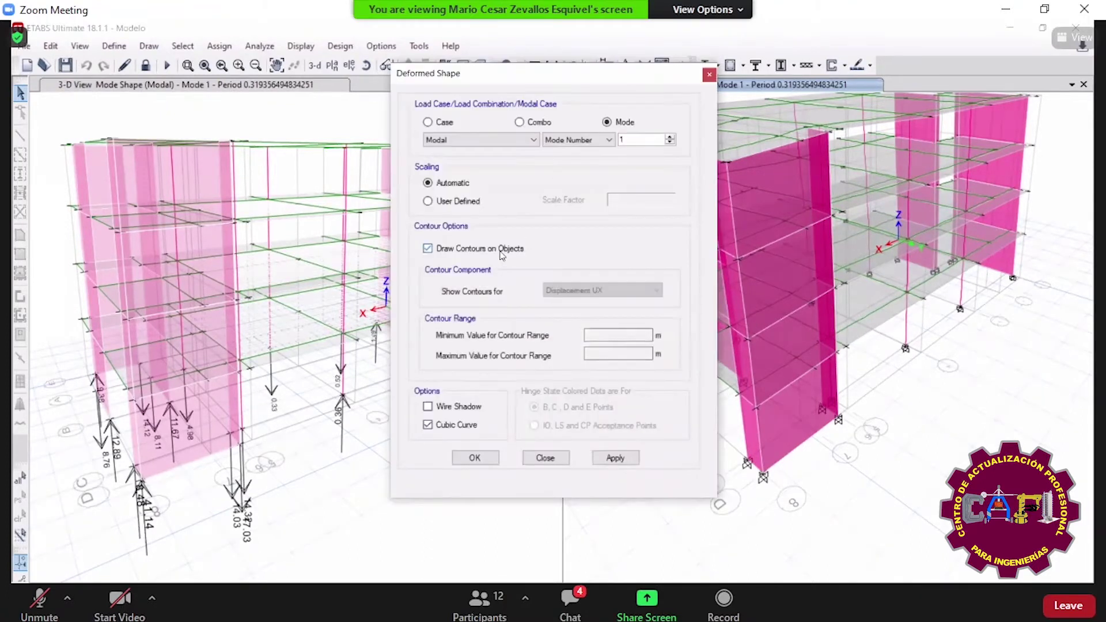
click(615, 458)
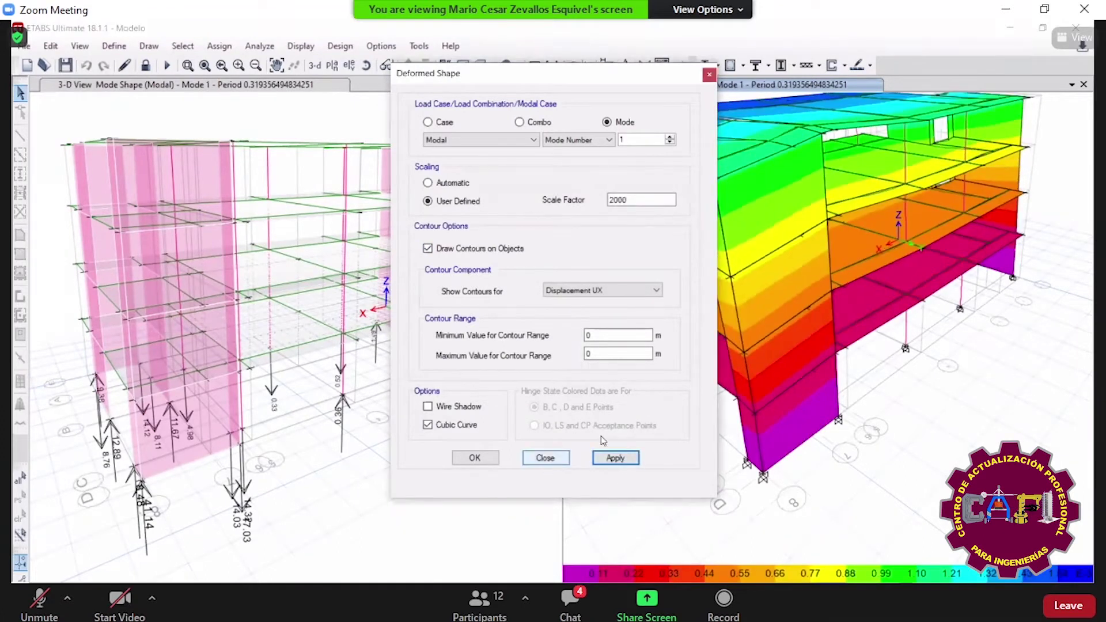
click(545, 458)
middle_drag(902, 357, 873, 526)
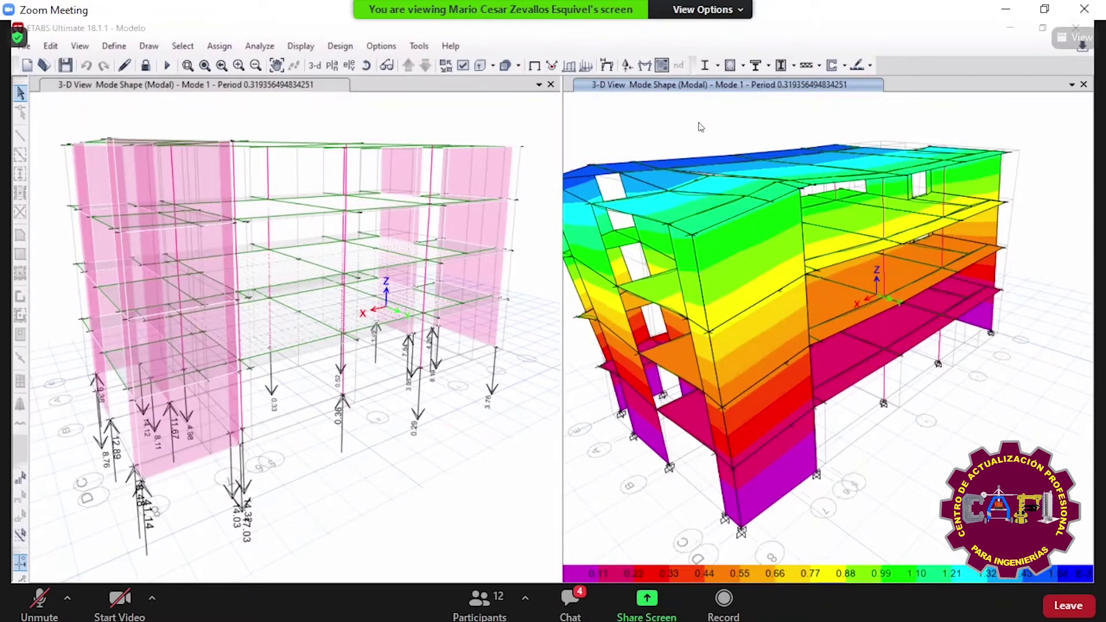
- Display the Fz reactions of load case SDINX as arrows in both 3-D views
click(624, 65)
click(181, 201)
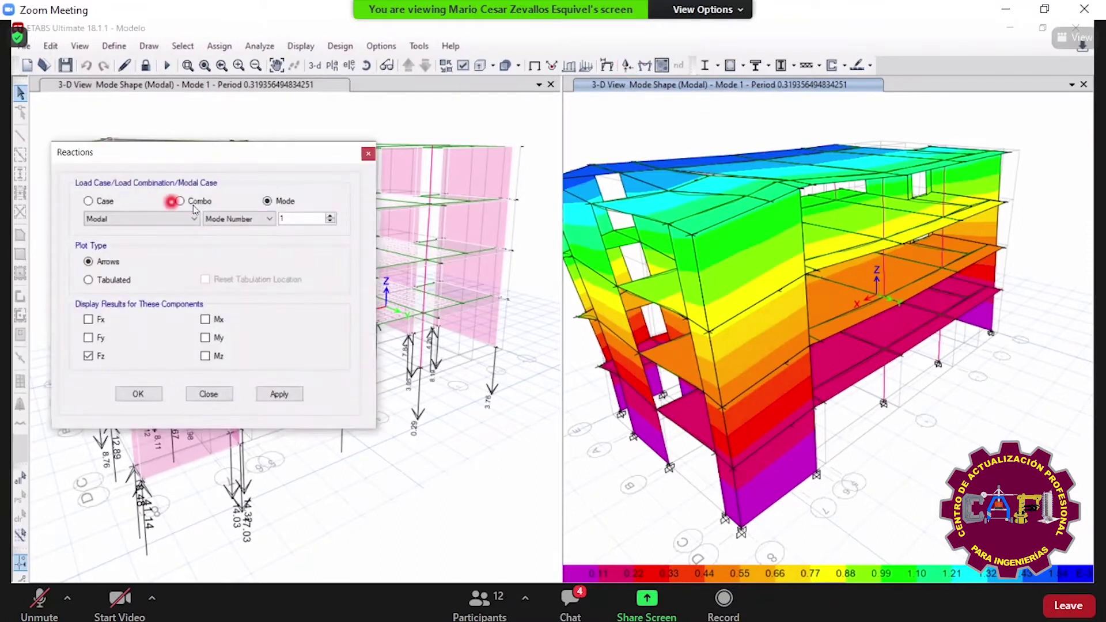
click(99, 202)
click(107, 219)
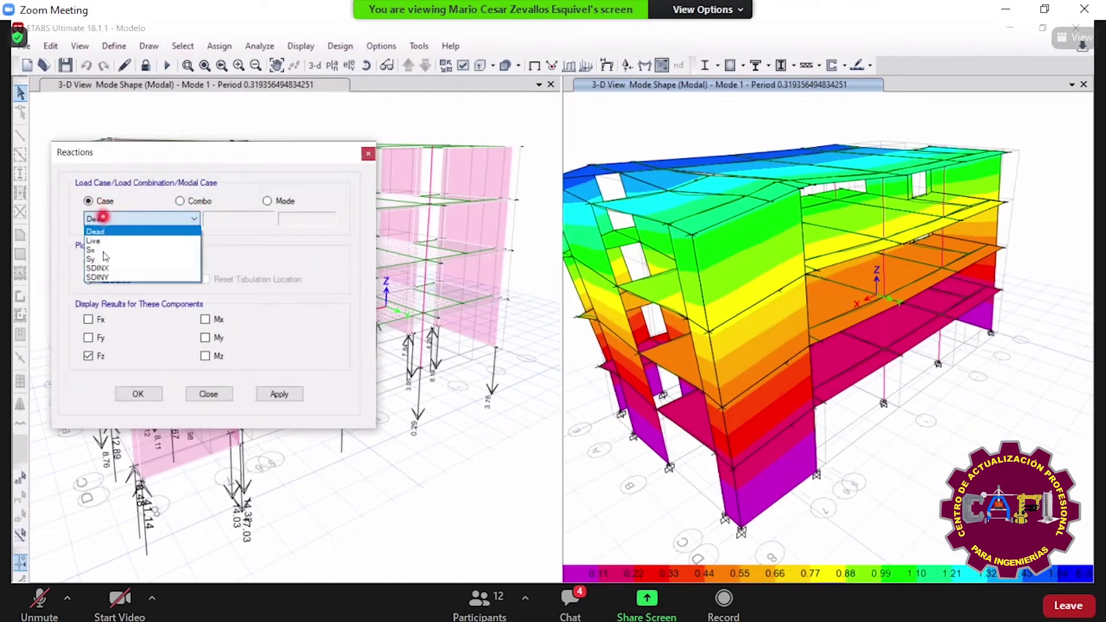
click(111, 269)
click(283, 395)
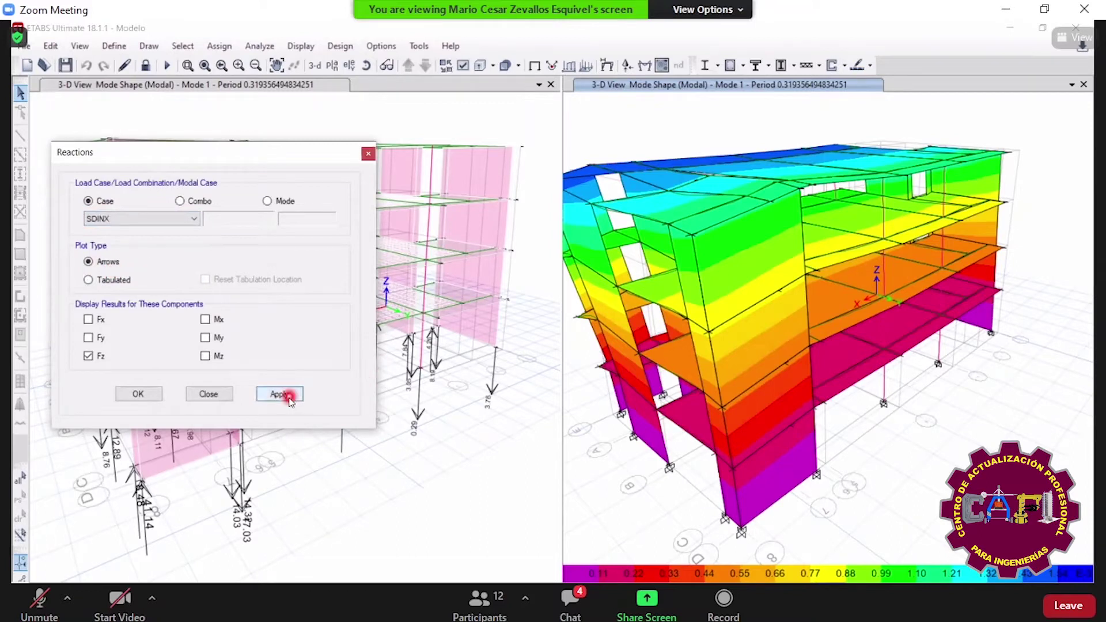
click(288, 464)
click(279, 393)
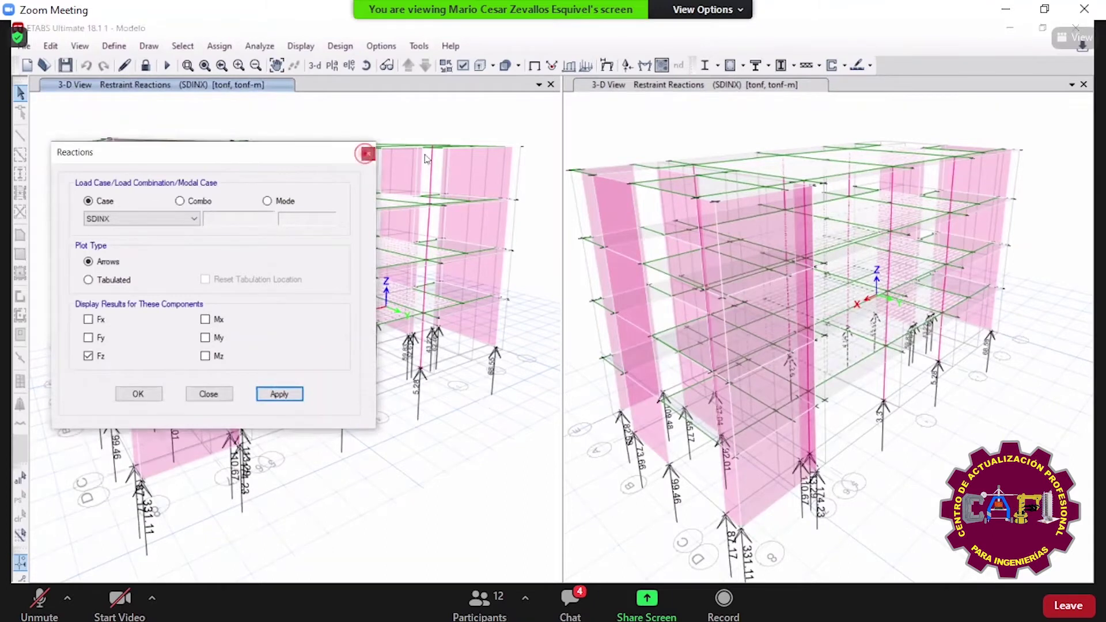
click(368, 154)
- Display the SDINX deformed shape in the second 3-D view with Displacement UX contours and automatic scaling
click(643, 138)
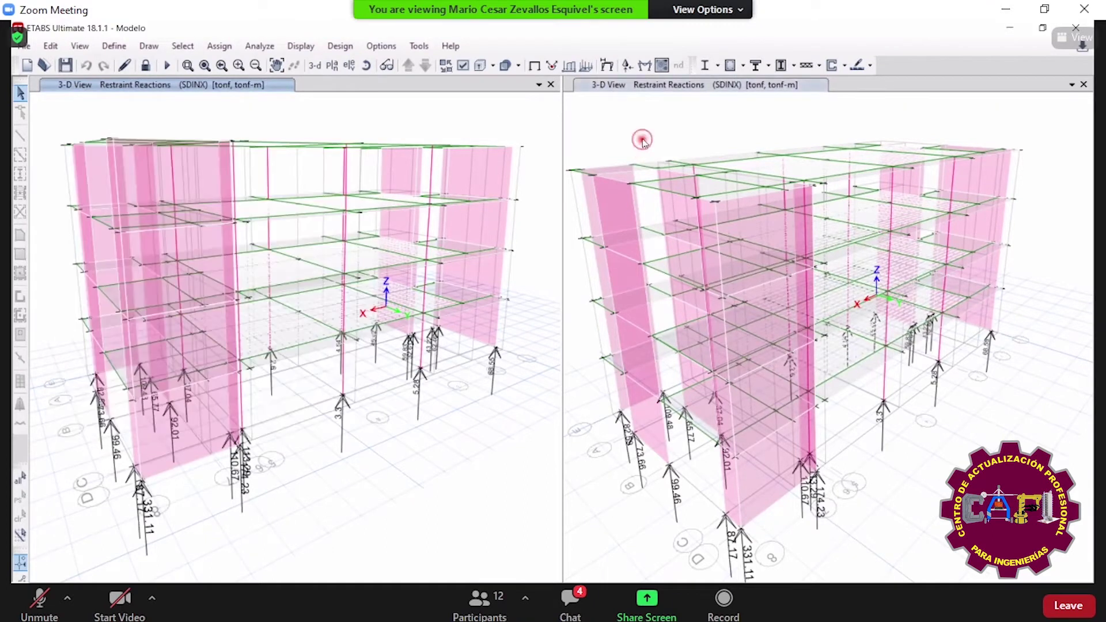
click(611, 67)
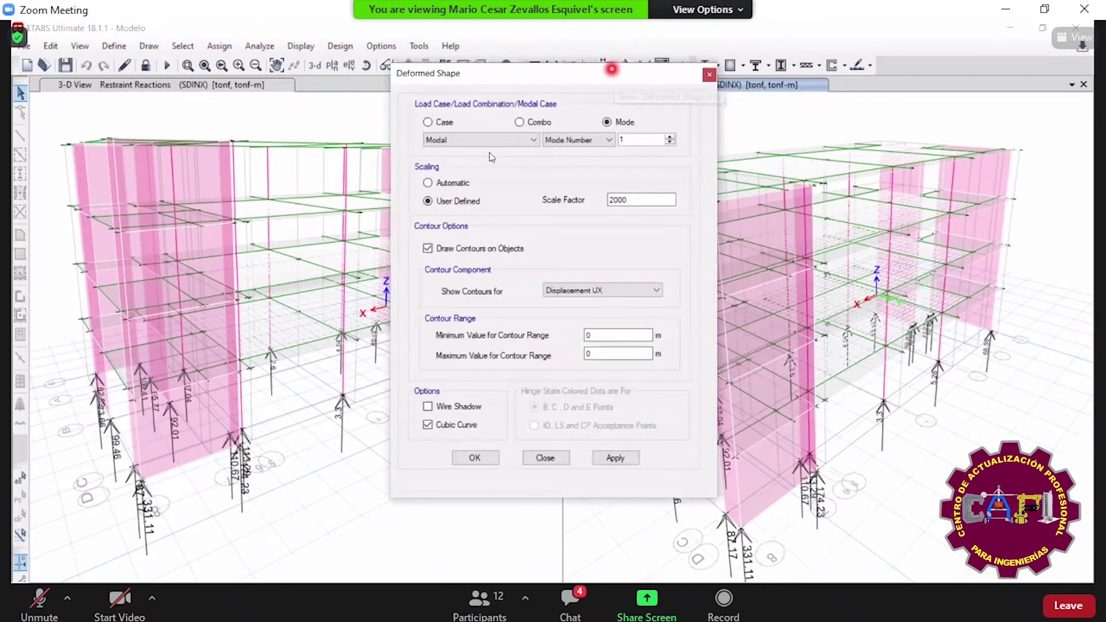
click(467, 140)
click(456, 148)
click(444, 122)
click(441, 139)
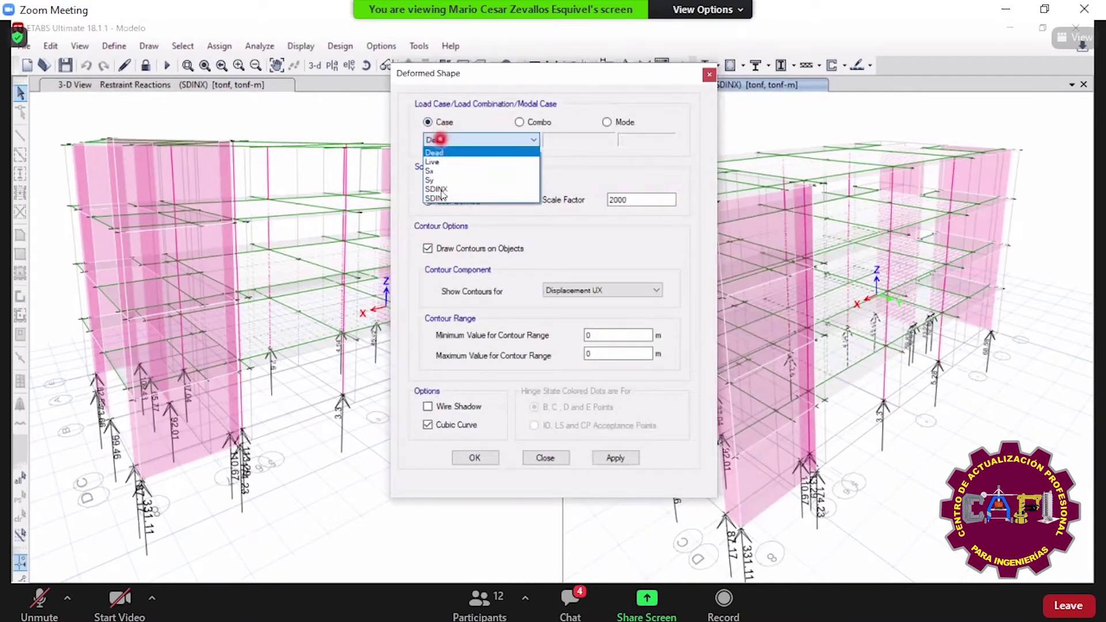
click(440, 190)
click(612, 459)
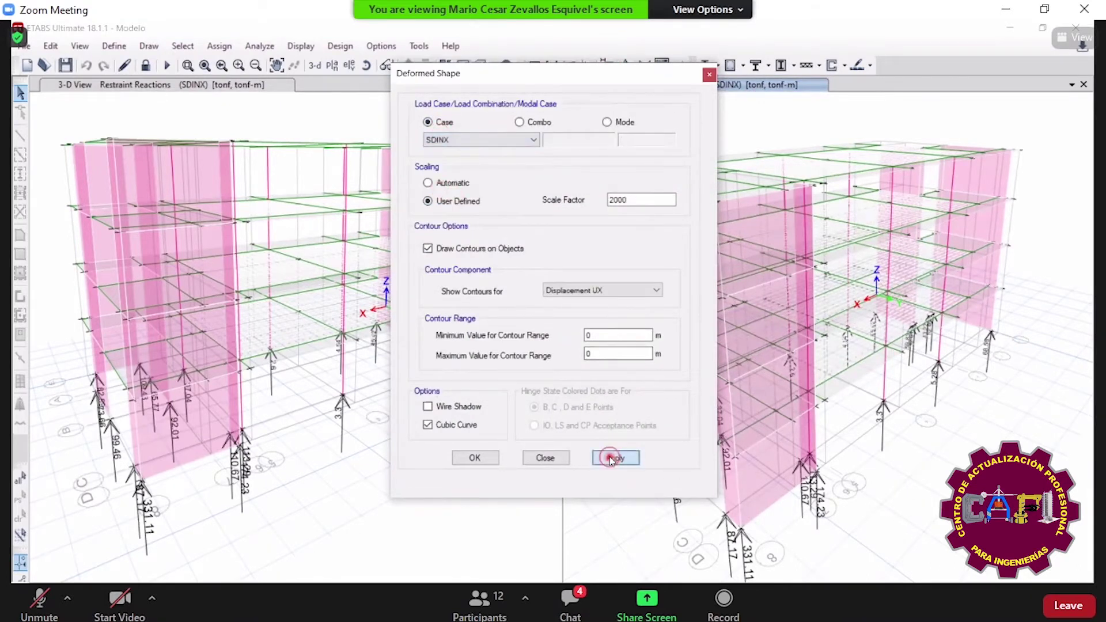
click(451, 187)
click(613, 458)
click(541, 458)
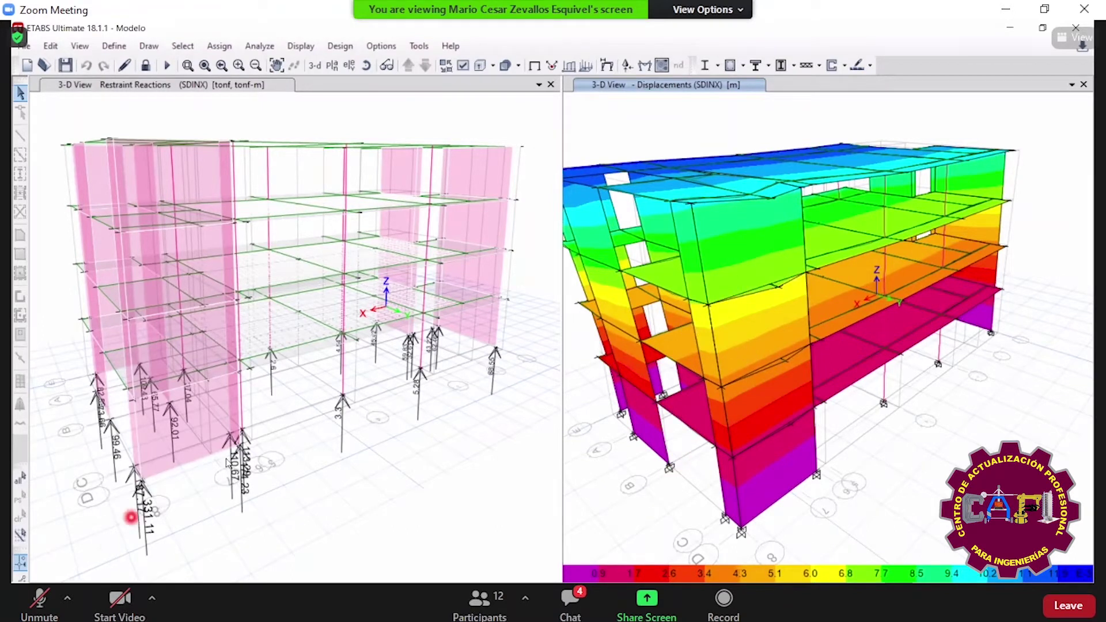
- Show the Fz reactions of load case Sx as arrows in the first 3-D view and inspect them at the base
click(348, 521)
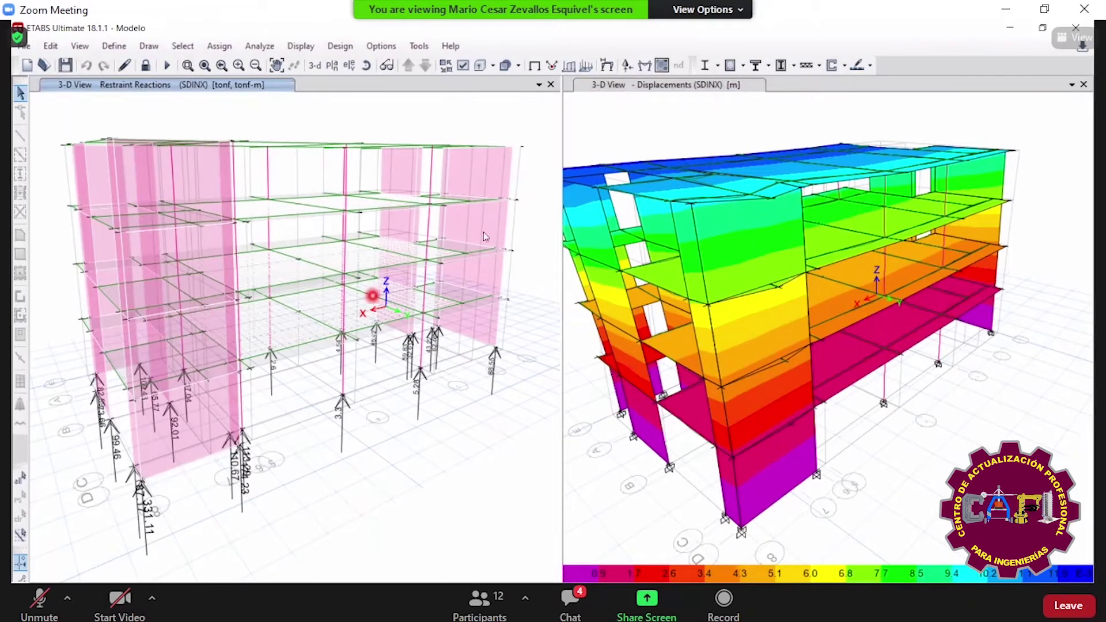
click(627, 65)
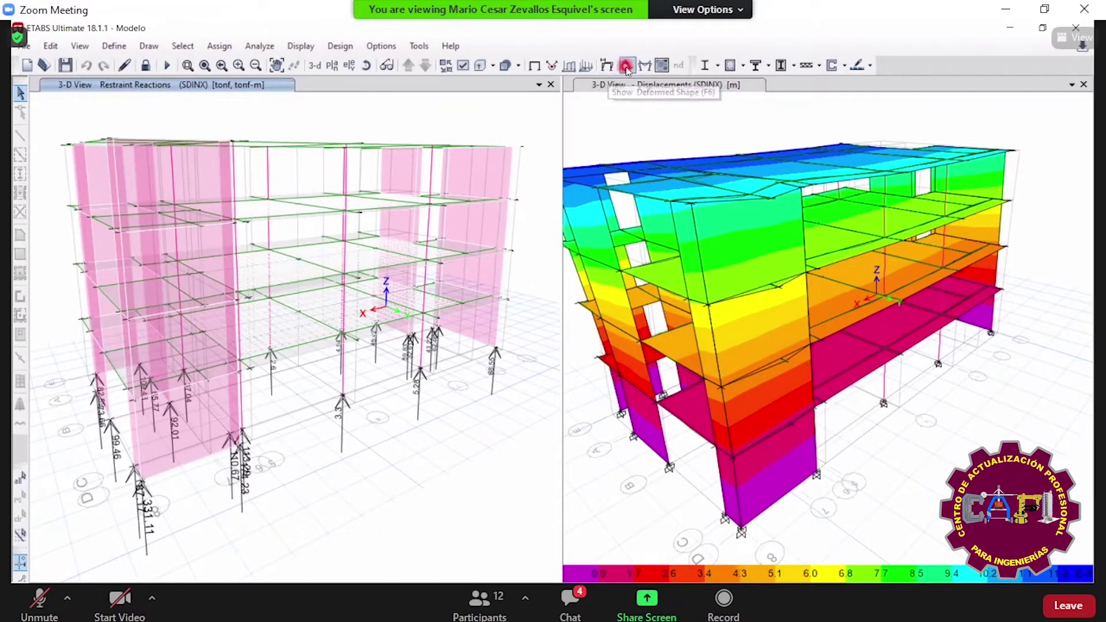
click(95, 219)
click(279, 391)
click(197, 394)
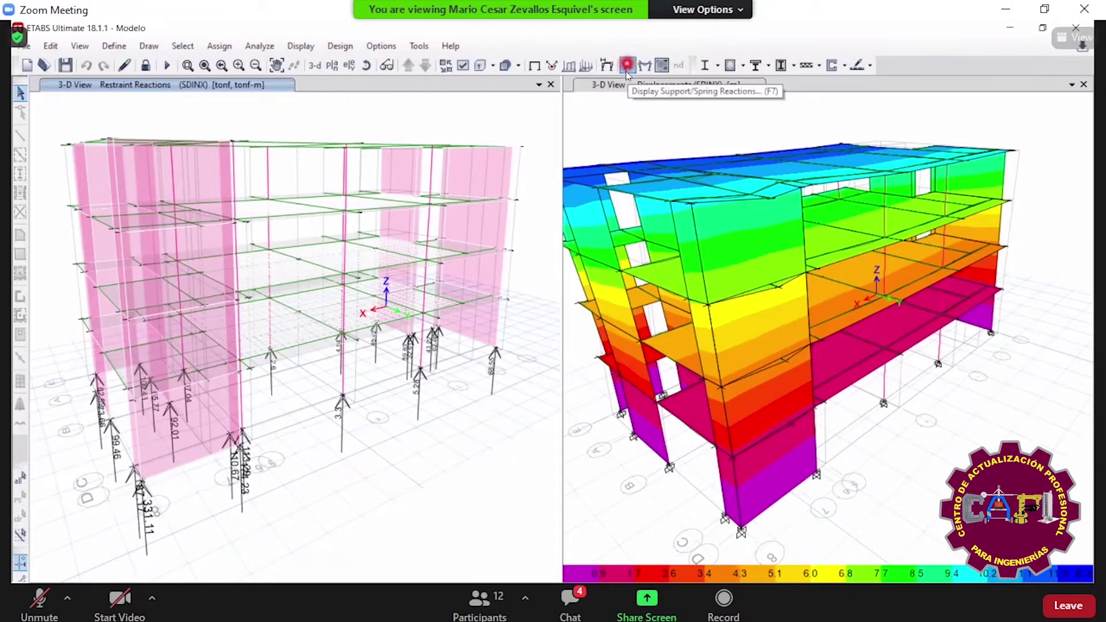
click(121, 218)
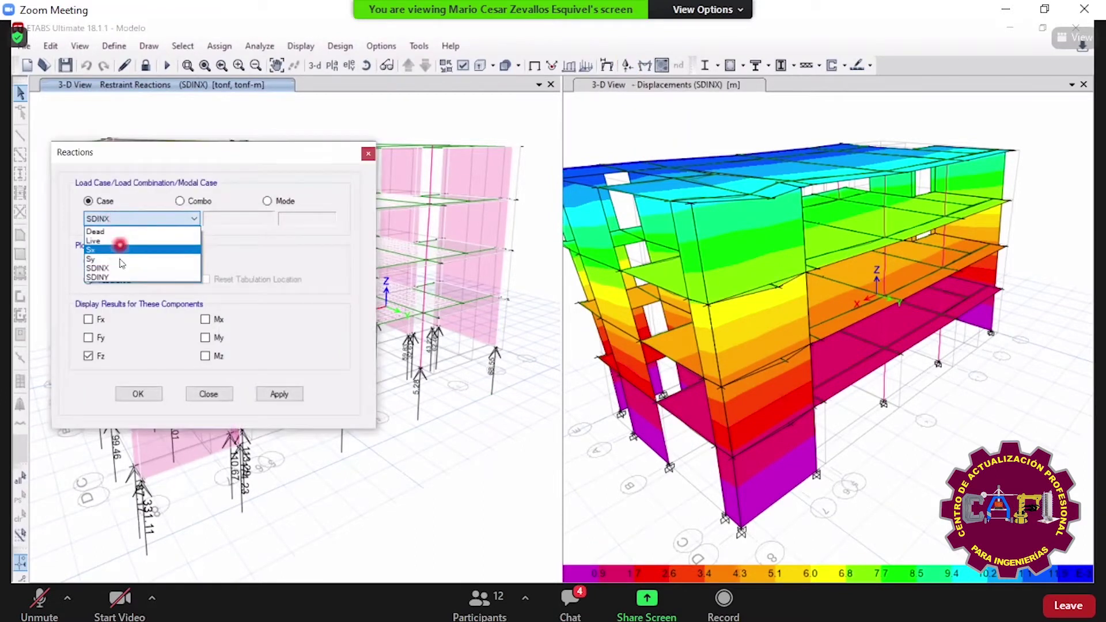
click(118, 247)
click(287, 395)
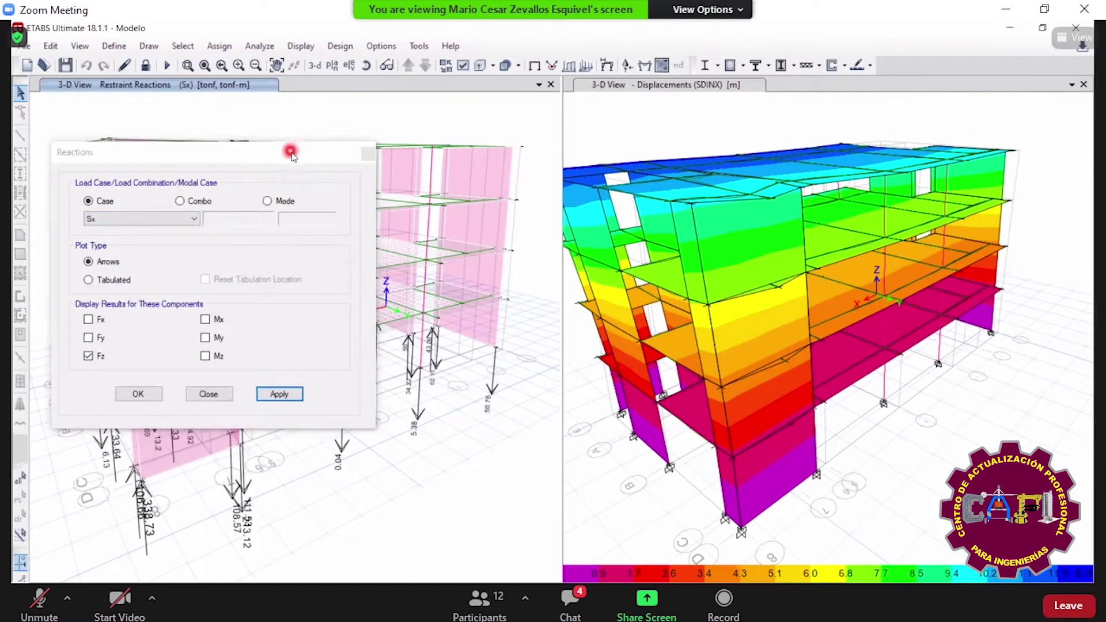
drag(290, 151, 924, 184)
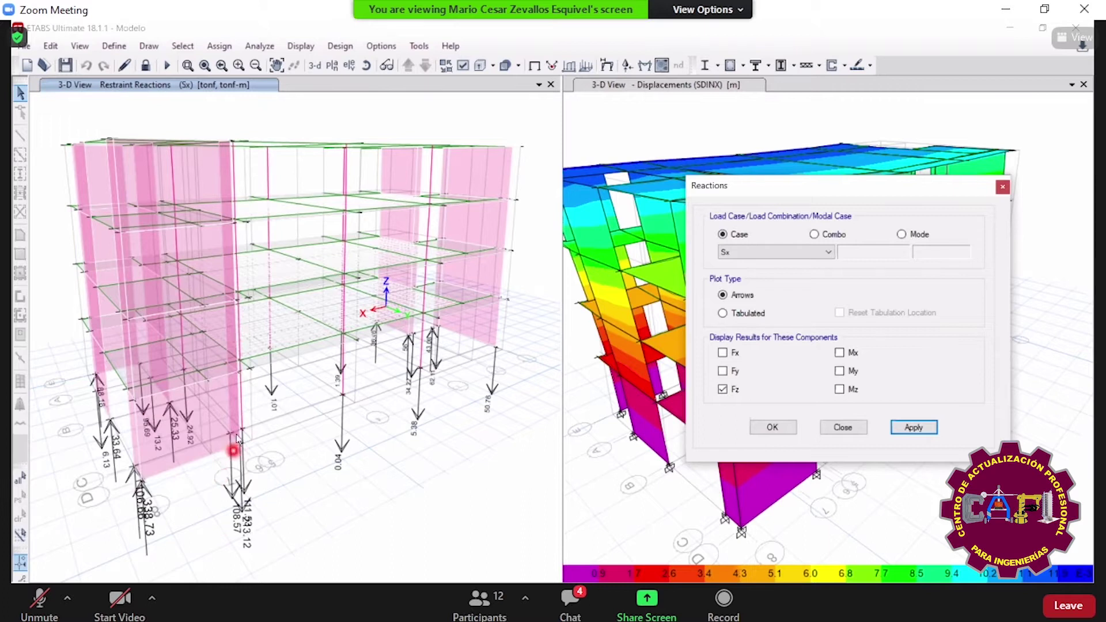
mouse_move(344, 397)
click(858, 428)
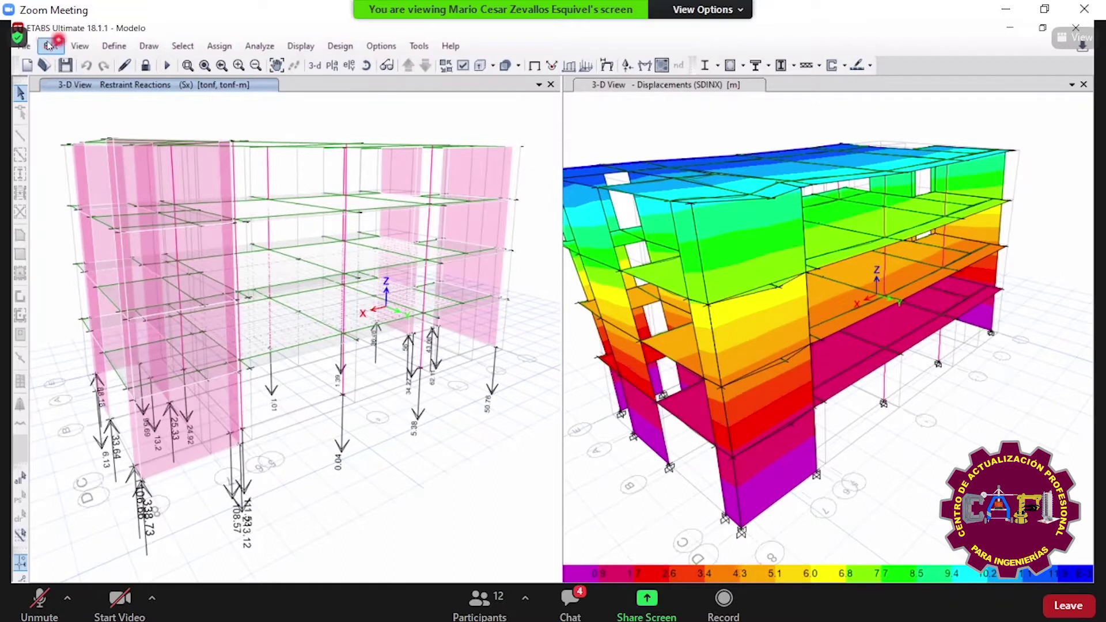
- Choose only the Story Forces table from the structure output results for display
click(299, 46)
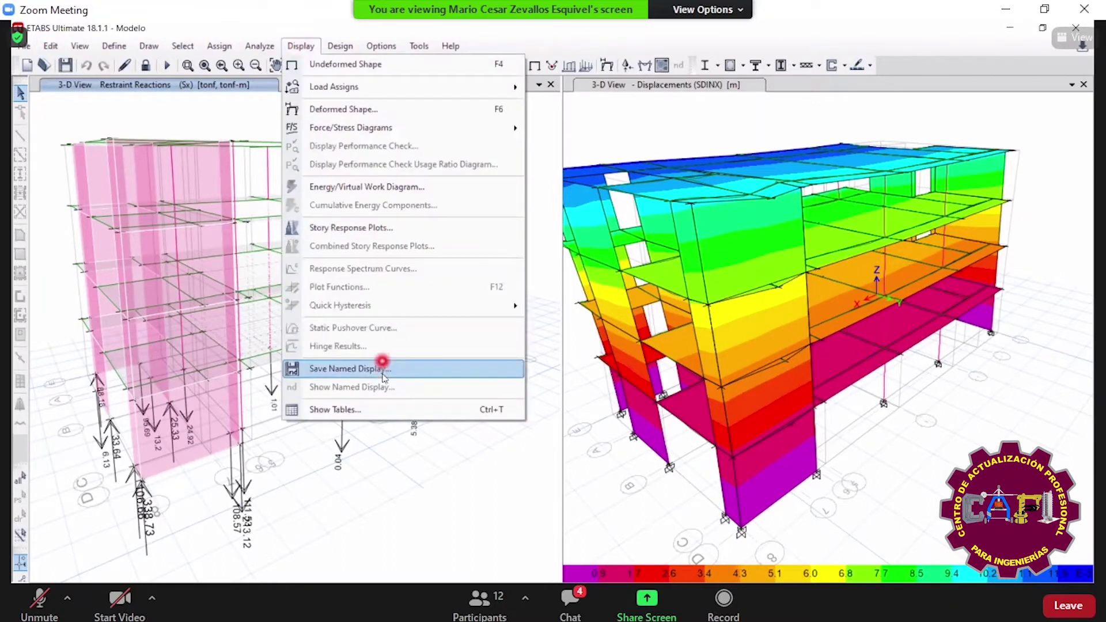
click(373, 415)
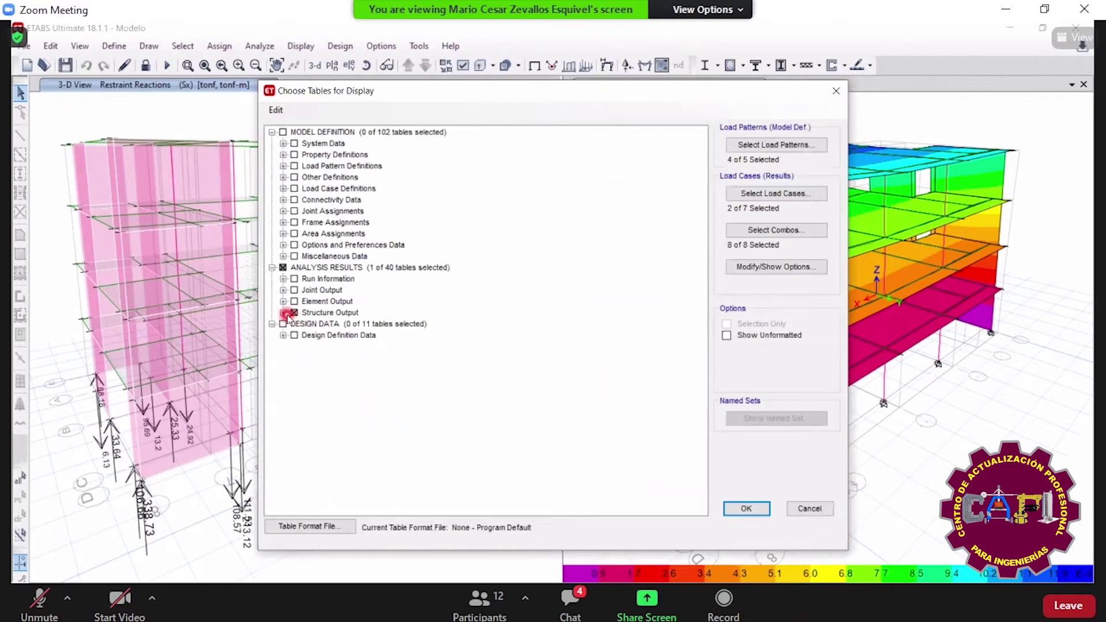
click(284, 313)
click(306, 336)
click(306, 336)
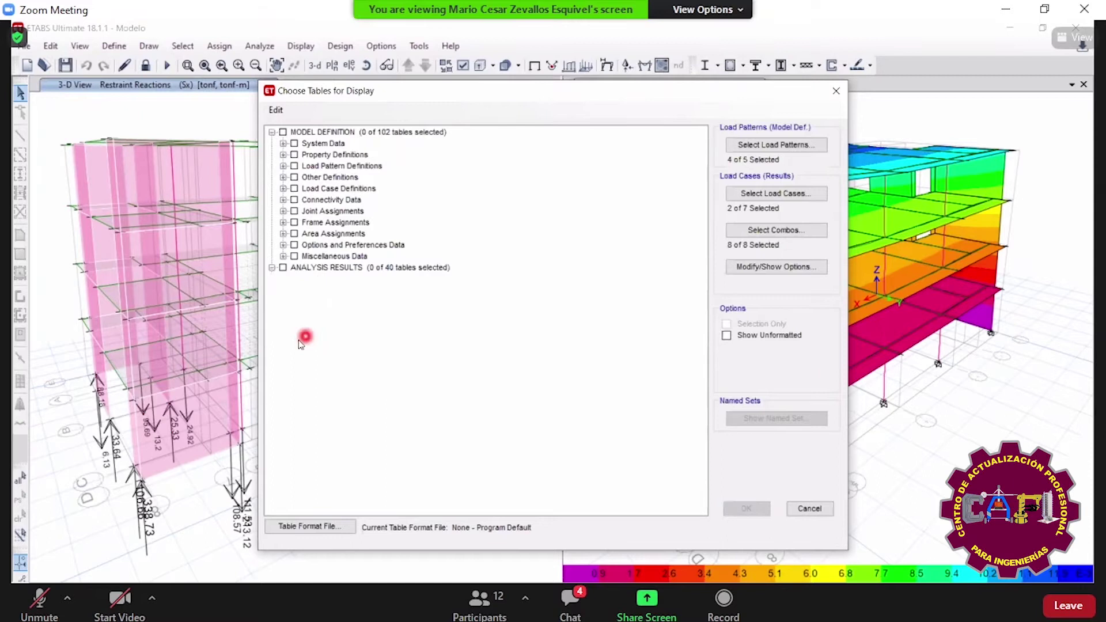
click(294, 346)
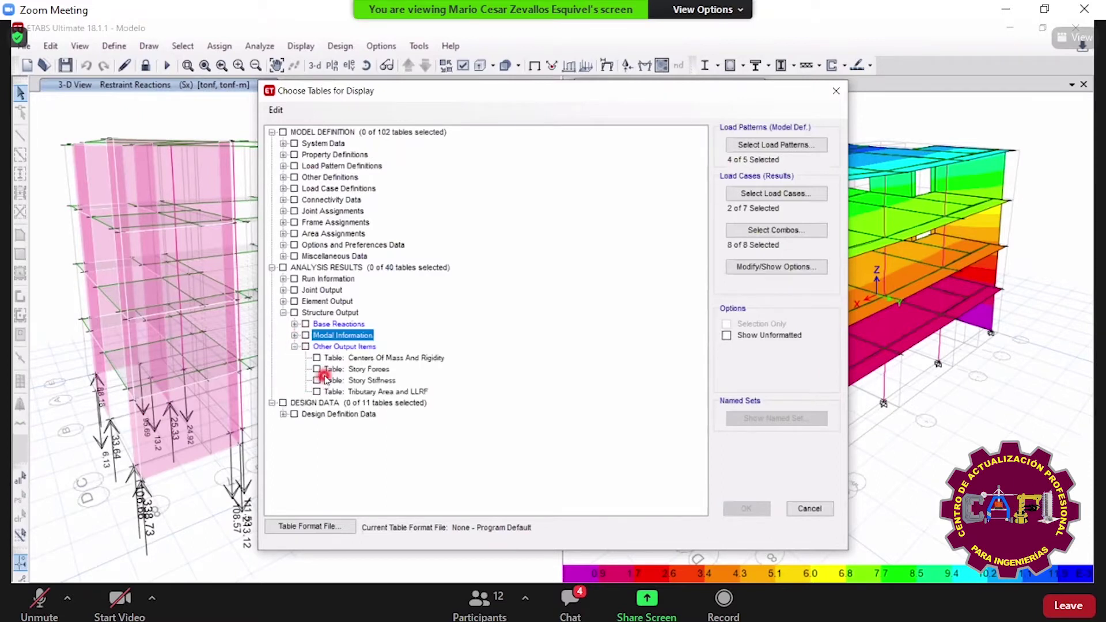
click(318, 371)
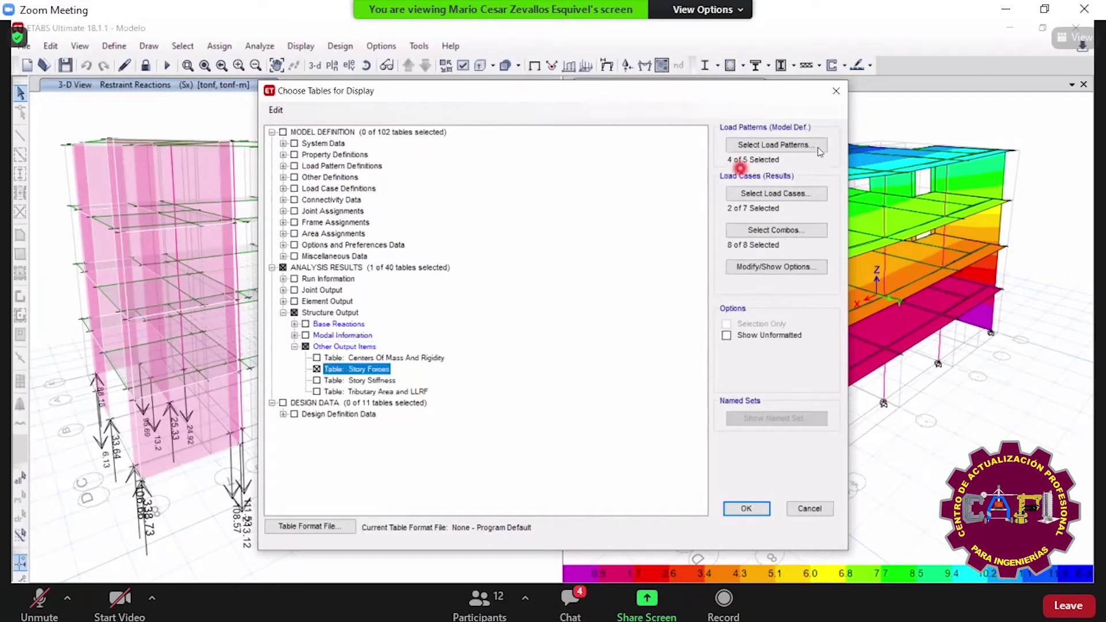
- Select load cases SDINX, SDINY, Sx and Sy and display the Story Forces table
click(794, 193)
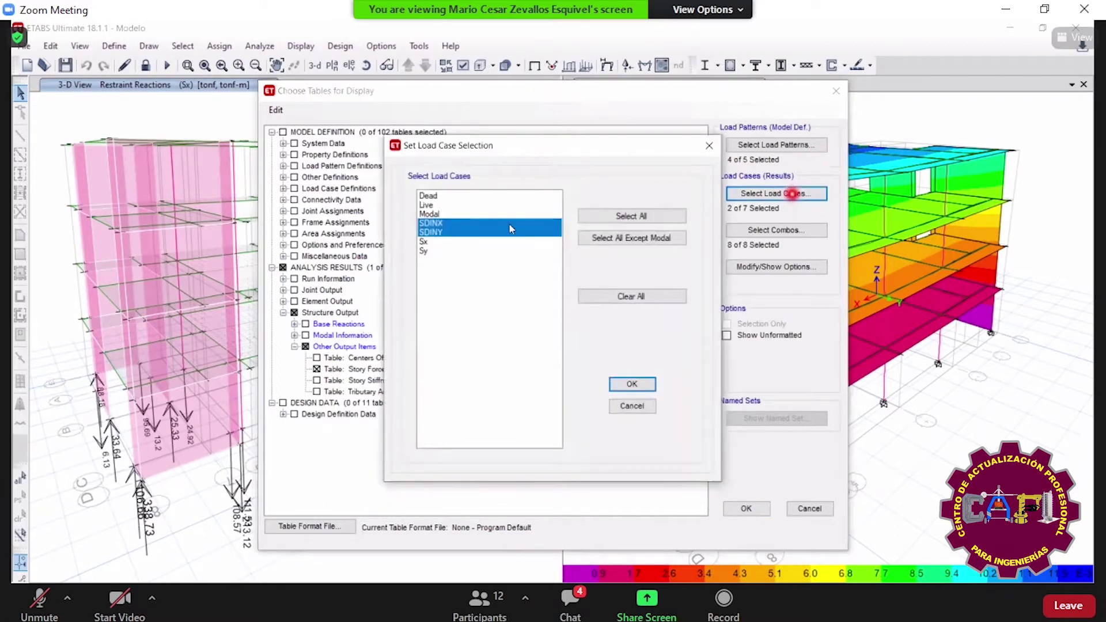
drag(434, 232, 436, 263)
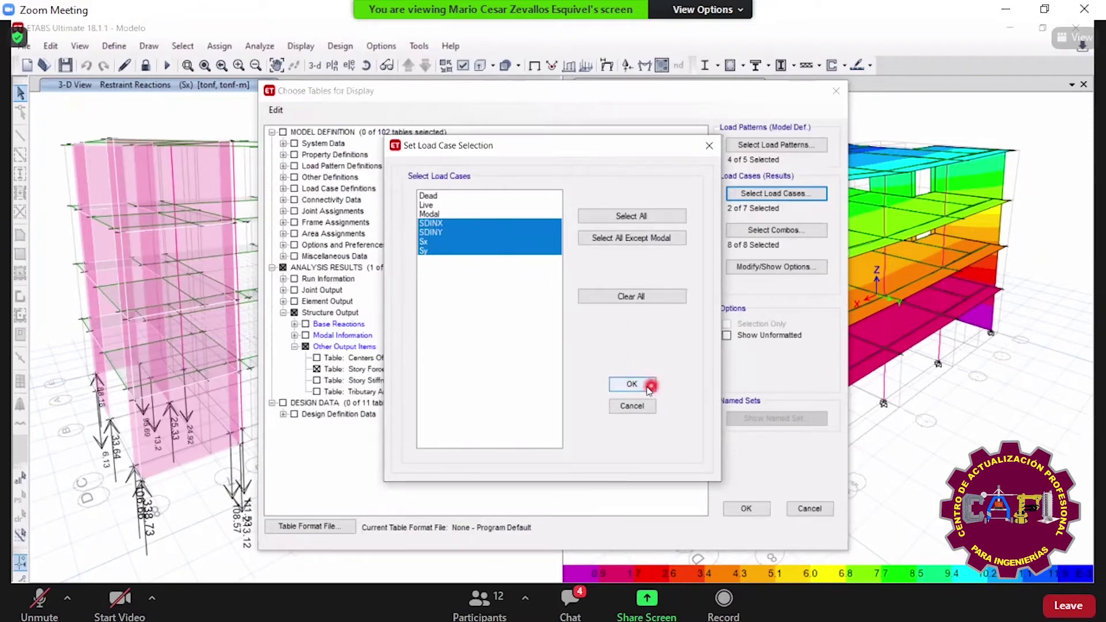
click(650, 390)
click(758, 508)
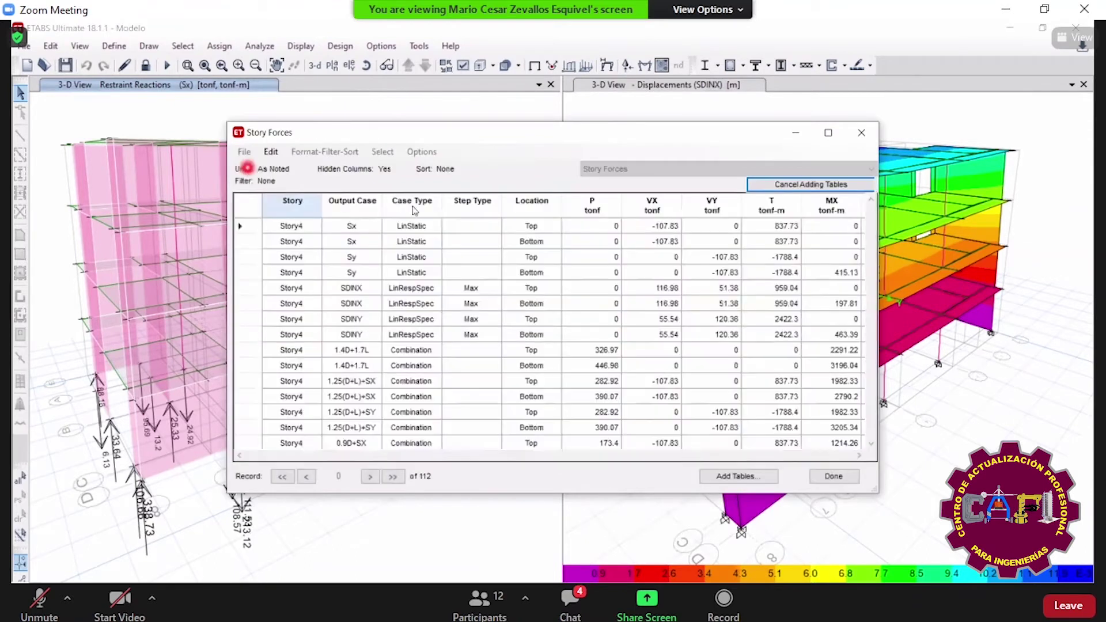
- Filter the Story column of the Story Forces table to Story1
click(278, 204)
right_click(282, 201)
click(346, 211)
click(541, 380)
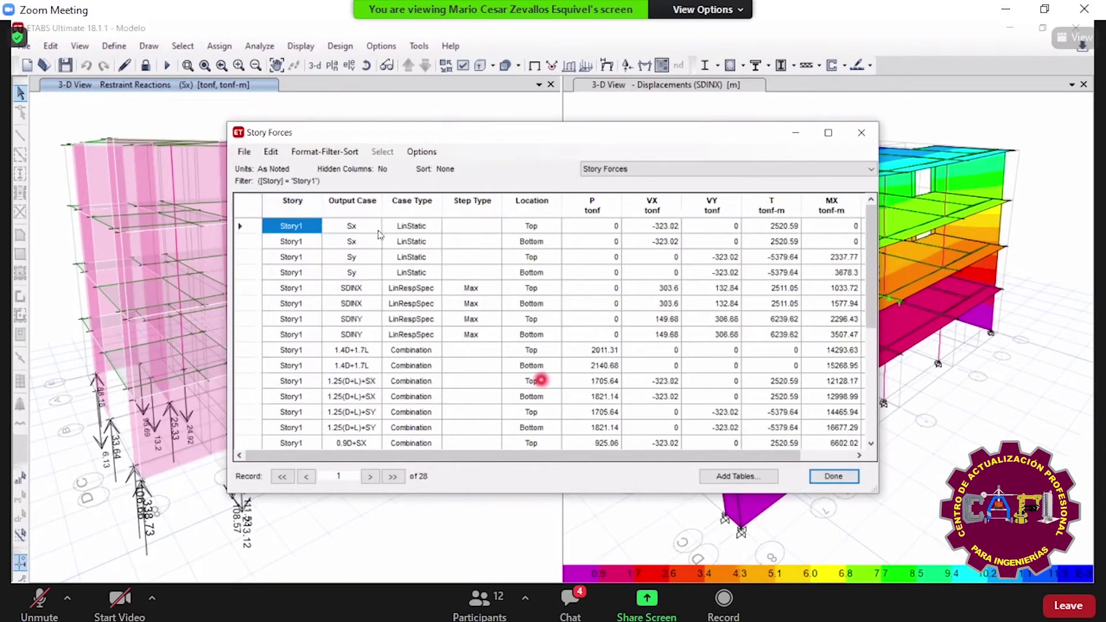
- Filter the Output Case column to SDINX, SDINY, Sx and Sy
click(352, 201)
right_click(354, 208)
scroll(437, 277, down, 2)
scroll(436, 277, down, 1)
drag(436, 246, 436, 273)
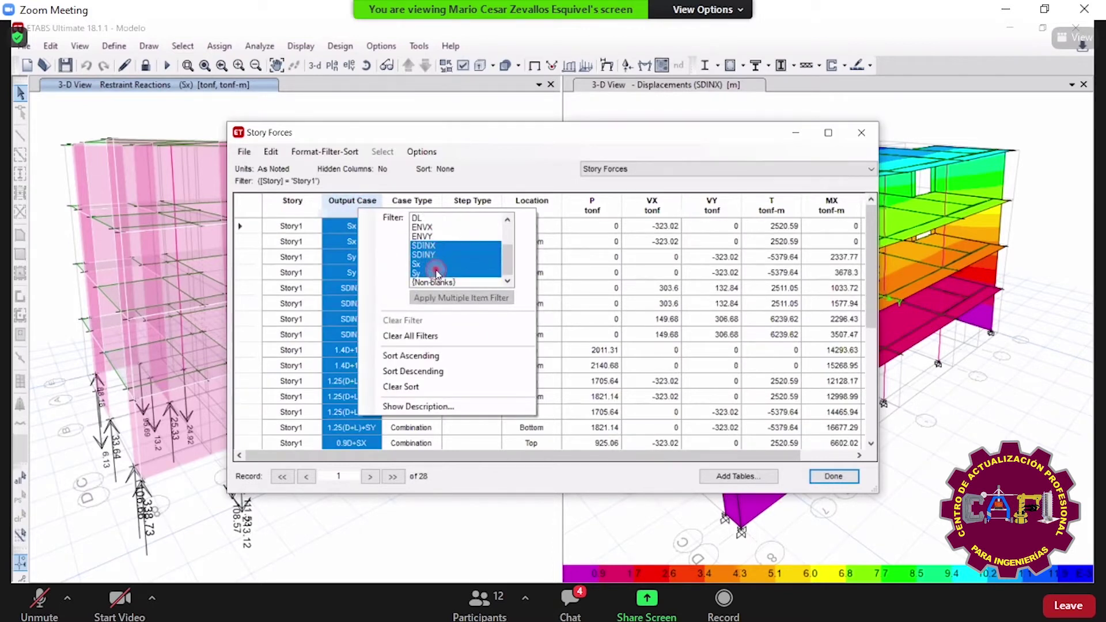
click(439, 298)
click(472, 493)
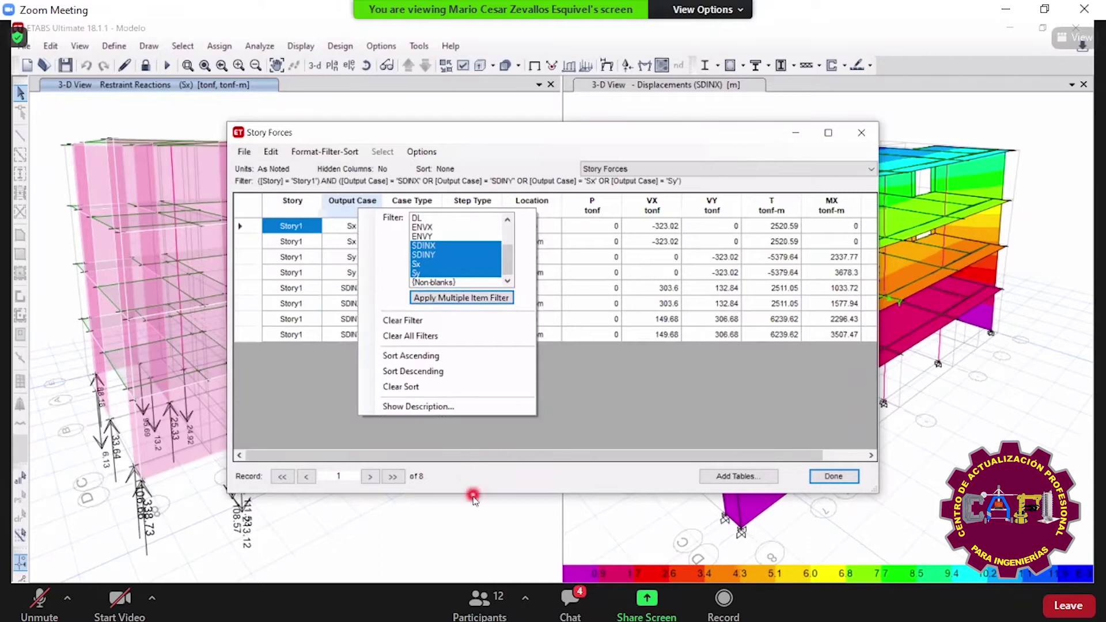
- Filter the Location column of the Story Forces table to Bottom
click(529, 202)
right_click(529, 208)
click(594, 219)
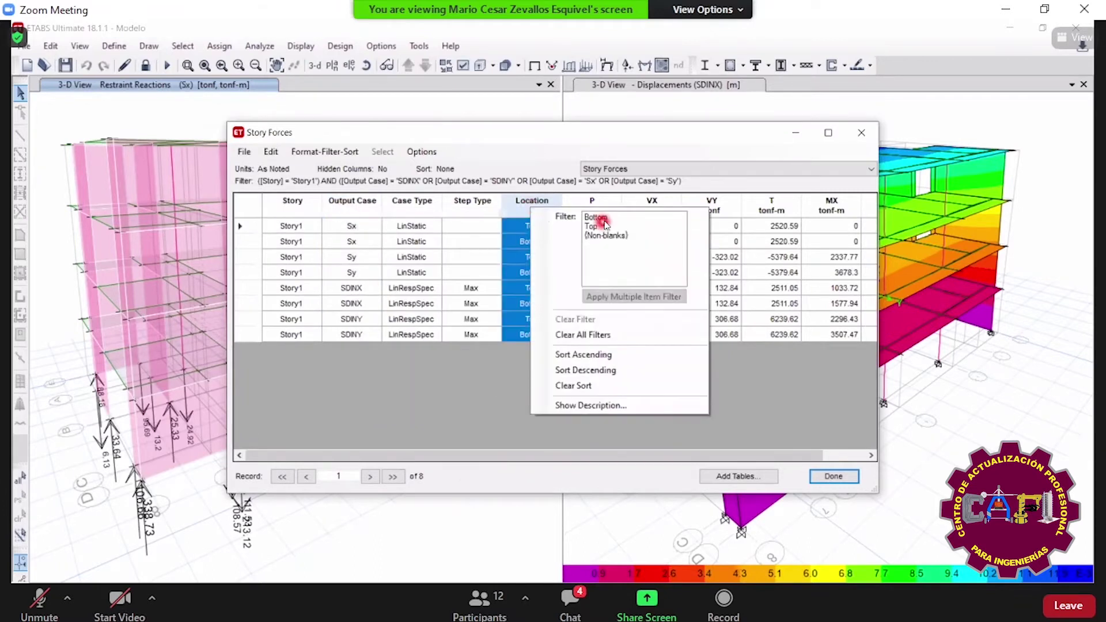
- Export the filtered Story Forces table to Excel and maximize the resulting workbook
click(244, 152)
mouse_move(256, 167)
click(483, 168)
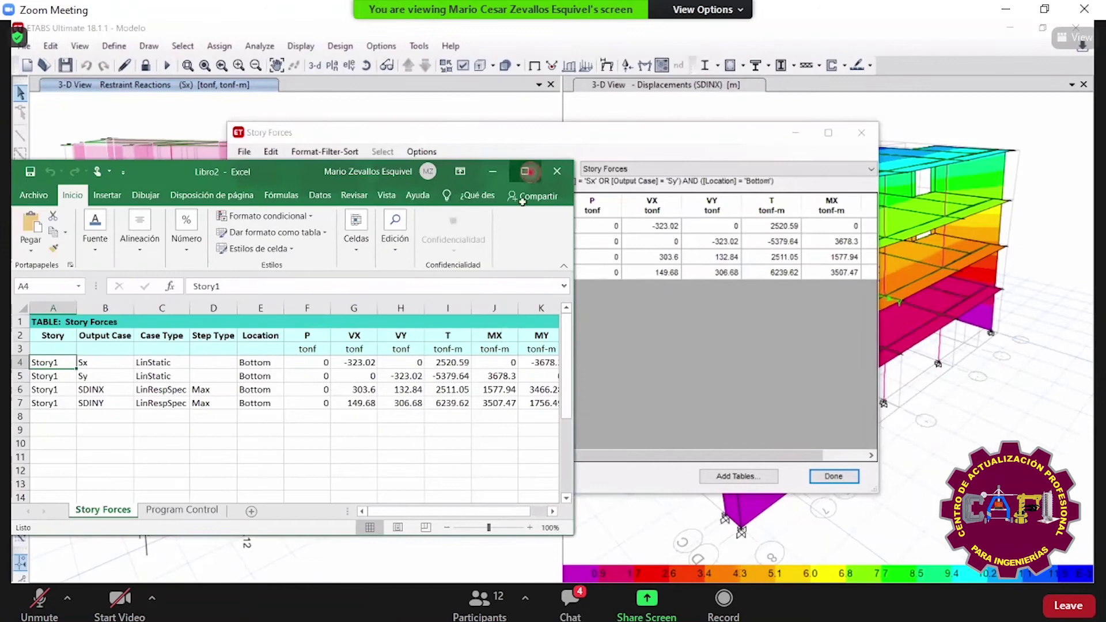
click(529, 171)
click(450, 279)
drag(359, 292, 341, 300)
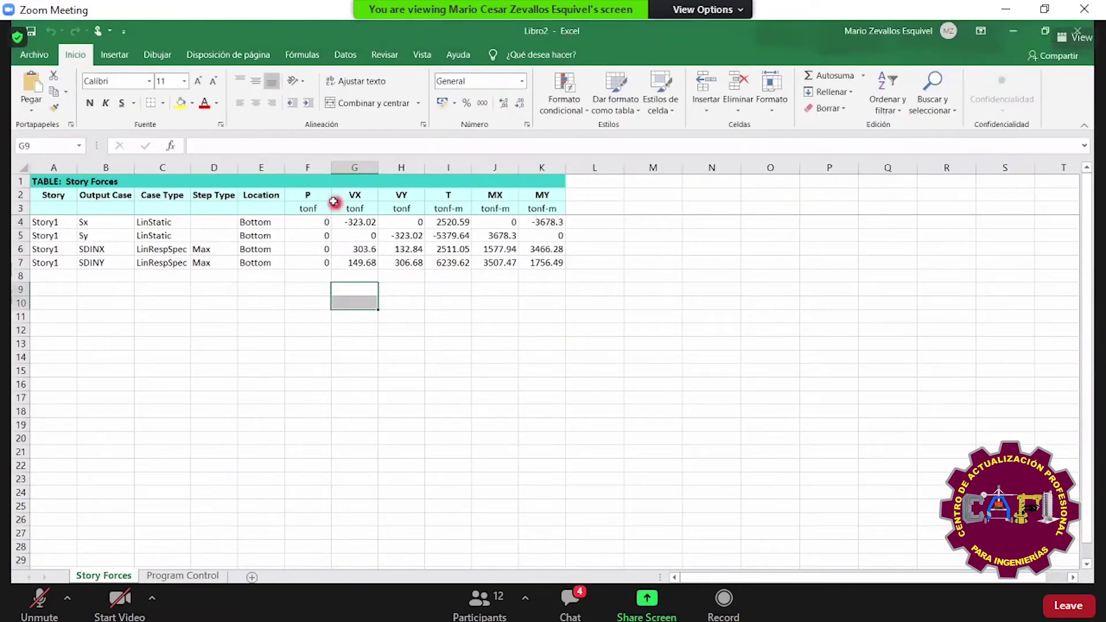
- Calculate the X-direction dynamic-to-static base shear ratio in G10 by dividing the SDINX VX value (G6) by the Sx VX value (G4)
drag(326, 207, 544, 208)
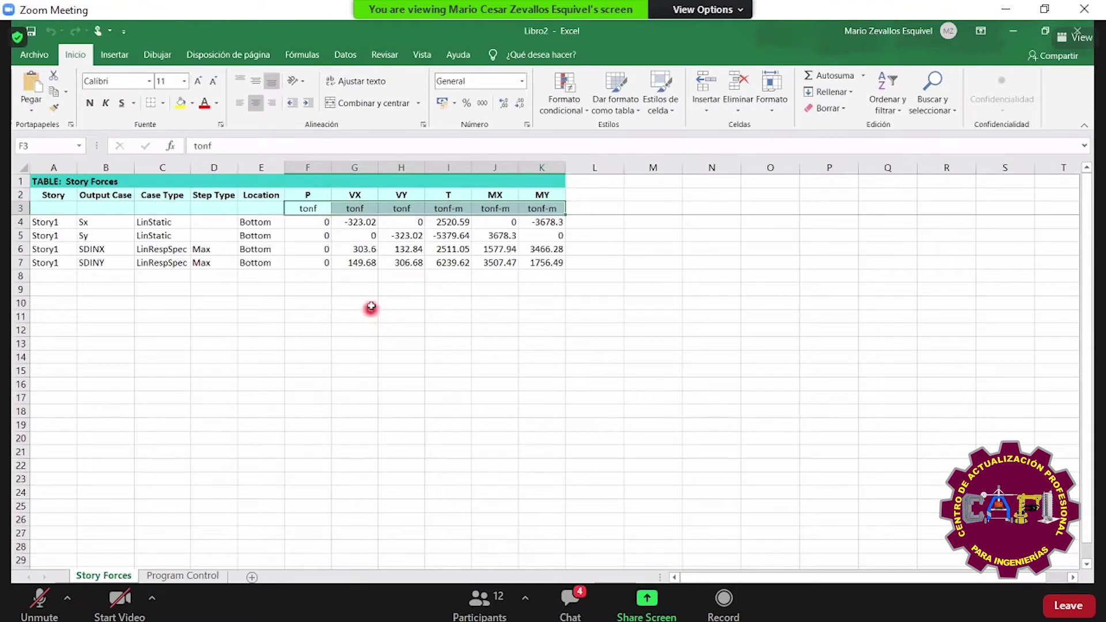
click(371, 304)
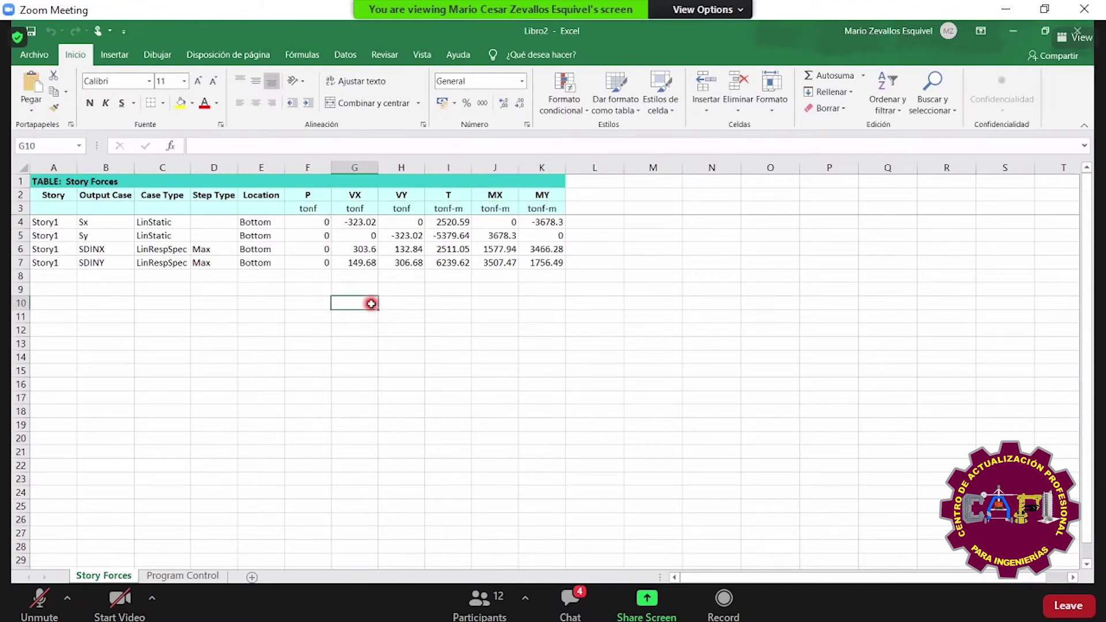
text(+)
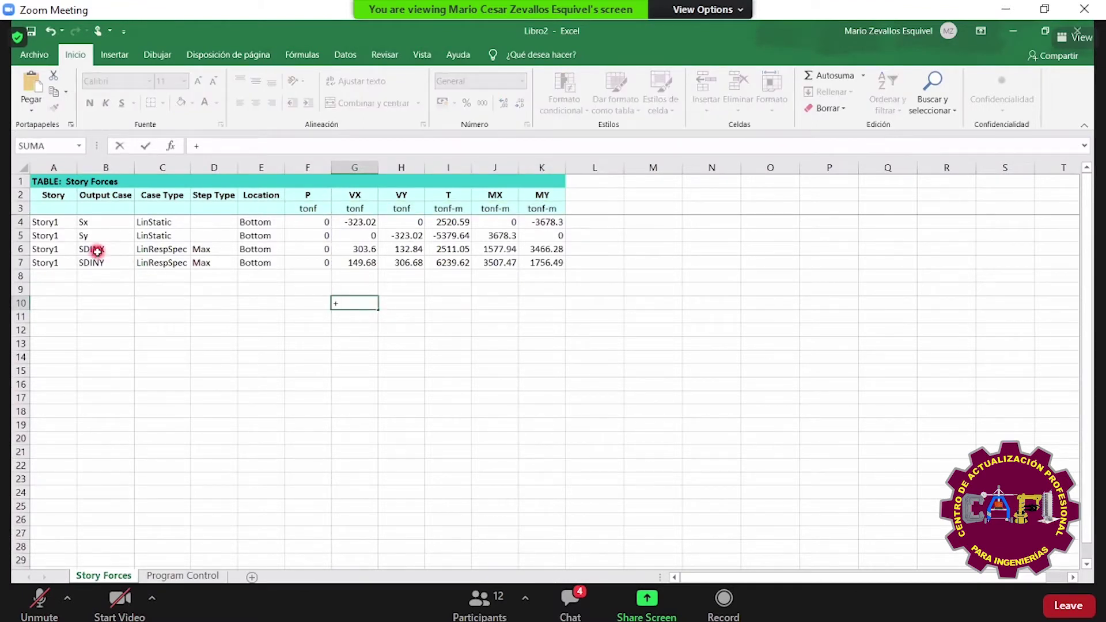
click(352, 250)
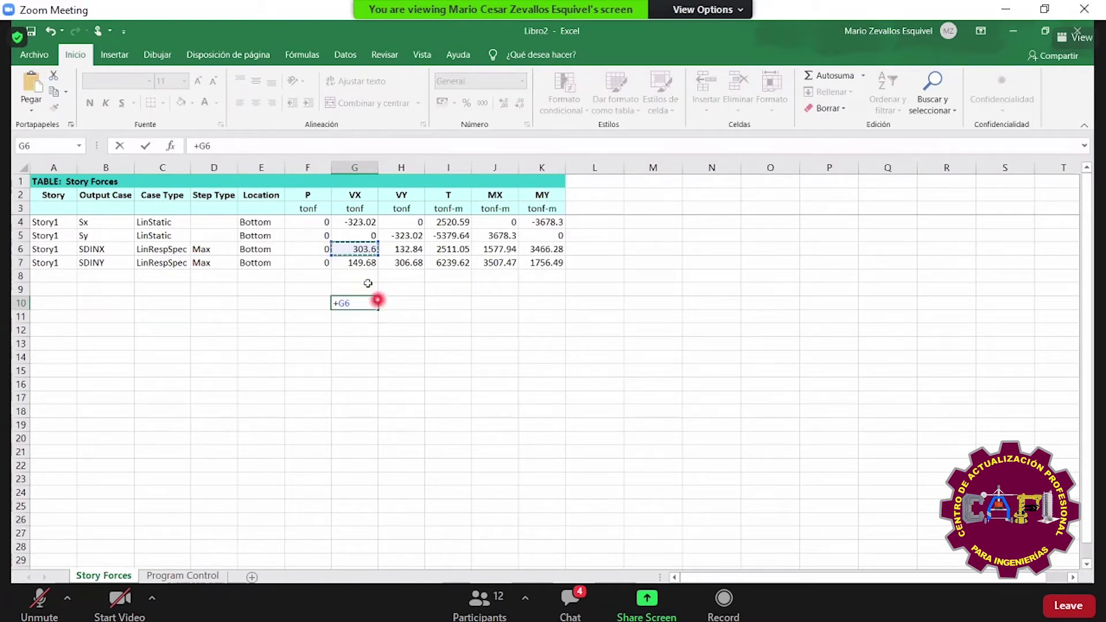
text(/)
click(365, 221)
key(Return)
key(Up)
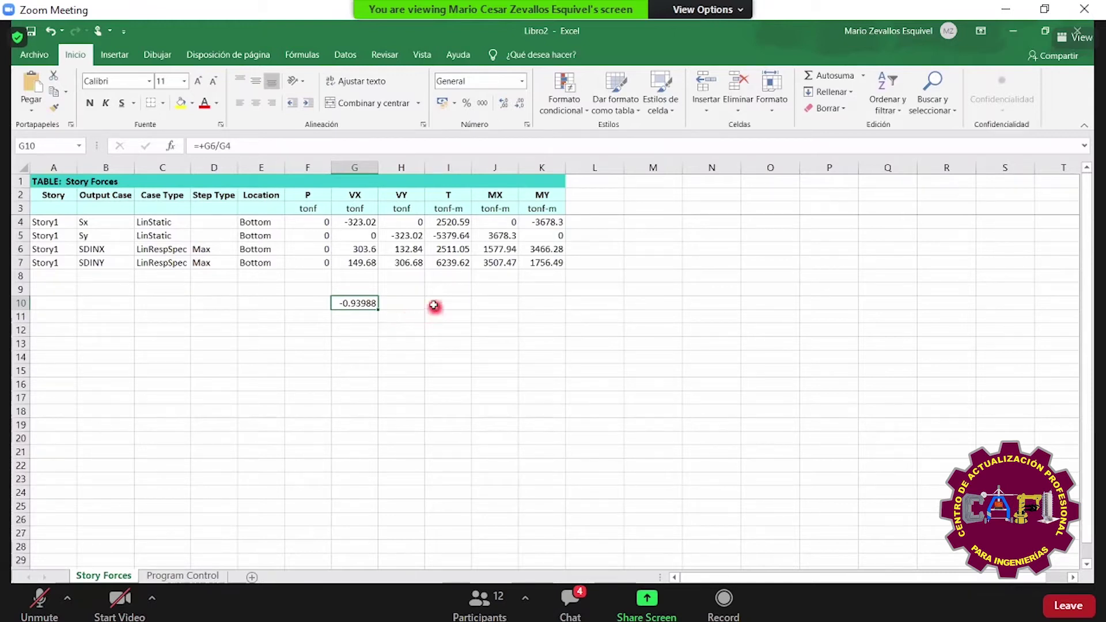
- Calculate the Y-direction base shear ratio in H10 by dividing the SDINY VY value (H7) by the Sy VY value (H5)
click(421, 302)
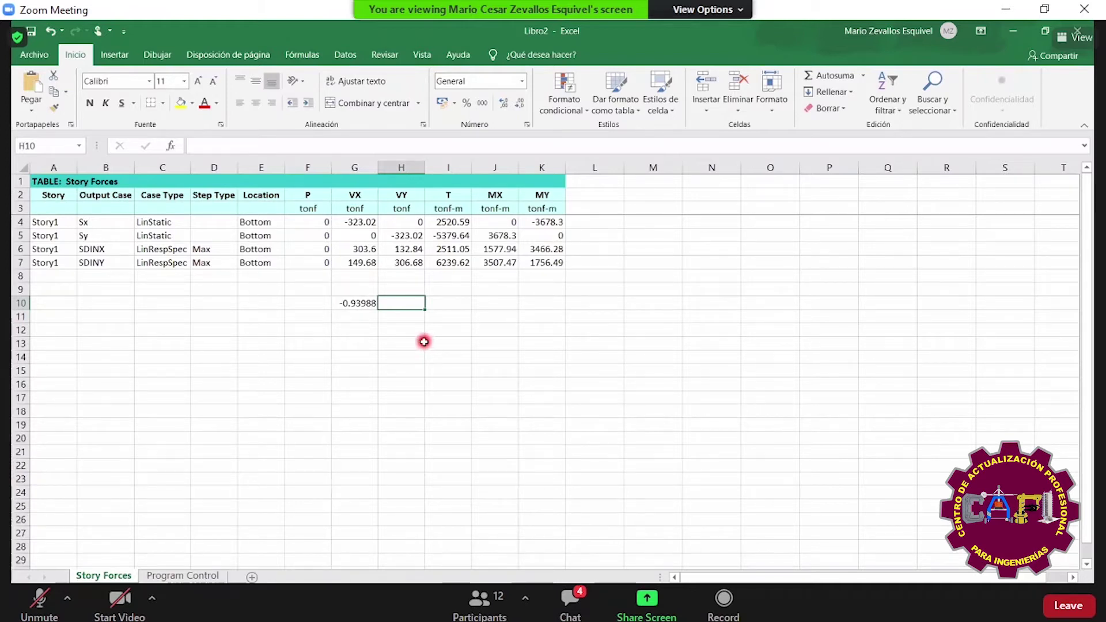
text(+)
click(409, 262)
text(/)
click(413, 236)
key(Return)
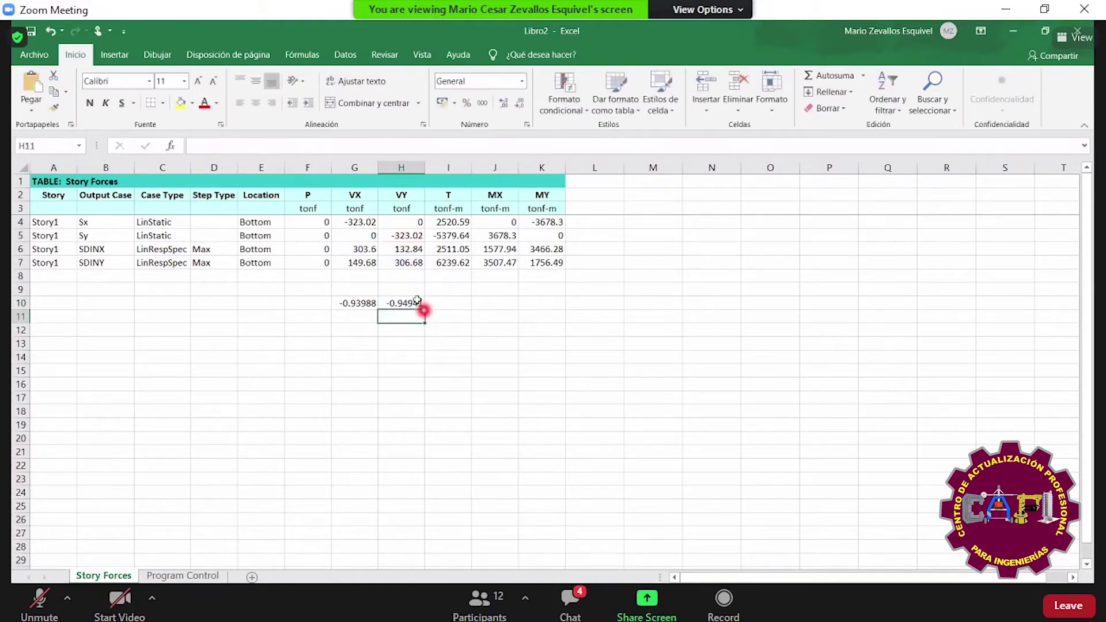
- Review the shear ratios in G10 and H10 against the static and dynamic rows of the Story Forces table
drag(398, 304, 345, 304)
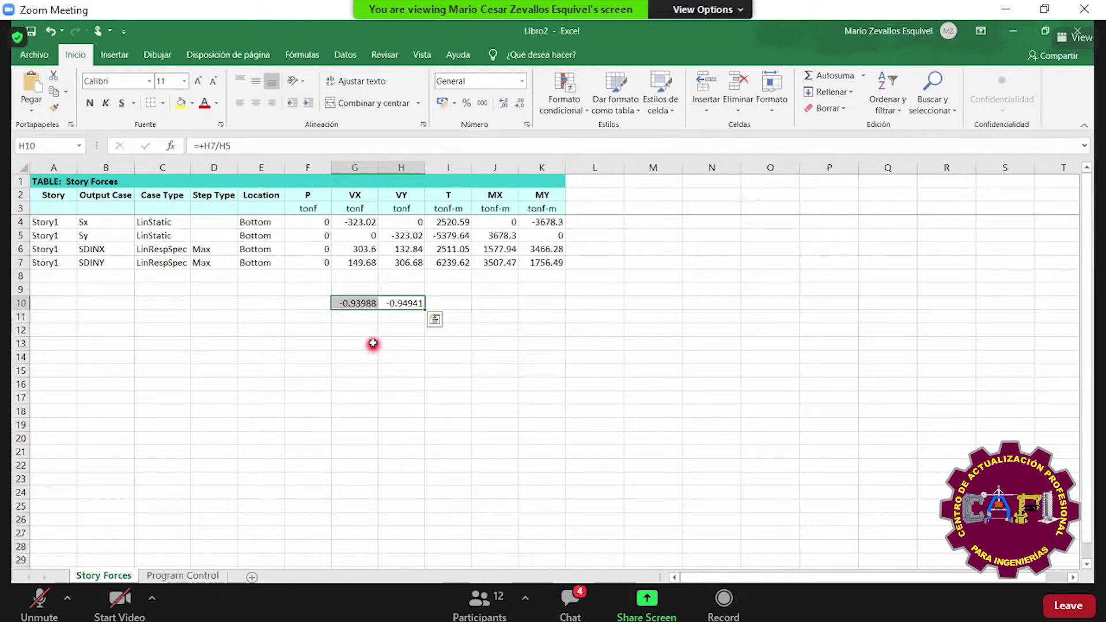
click(364, 303)
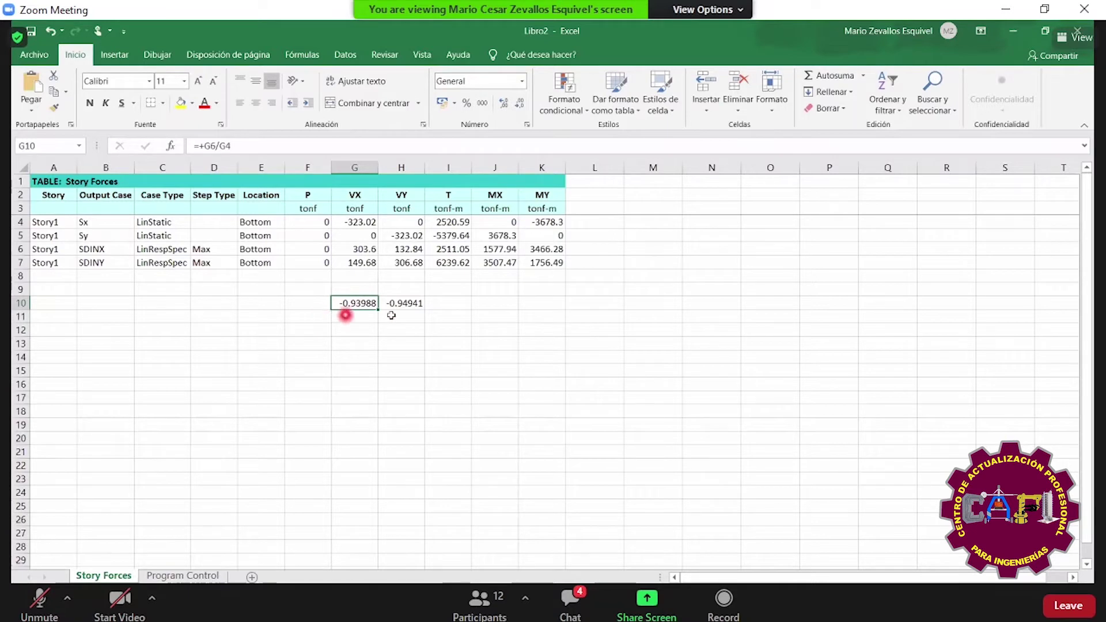
drag(412, 303, 383, 301)
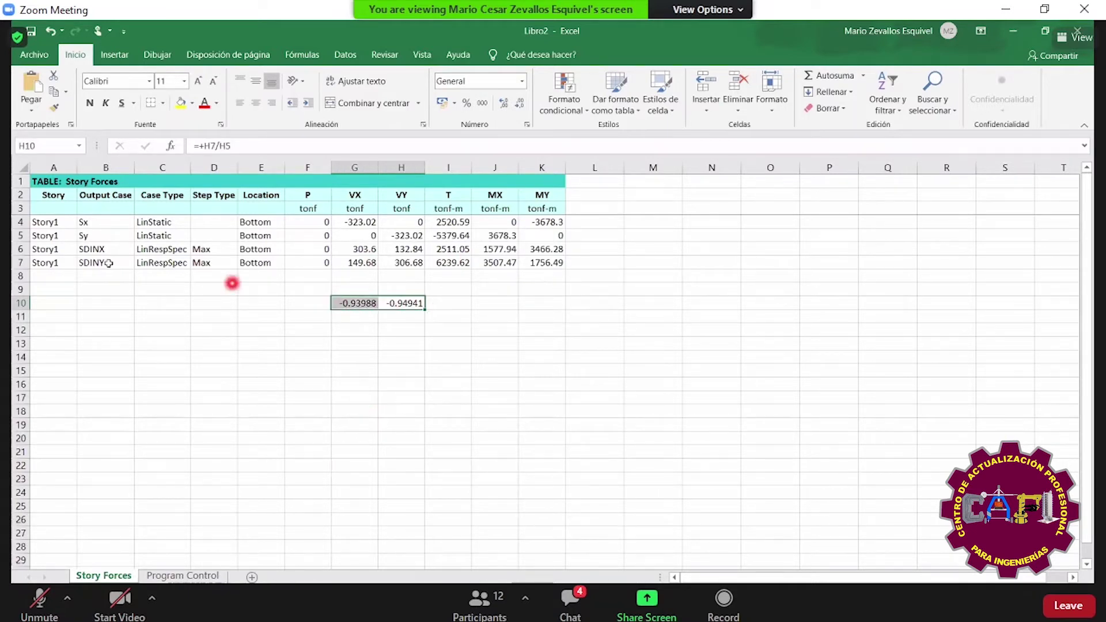
drag(42, 249, 500, 254)
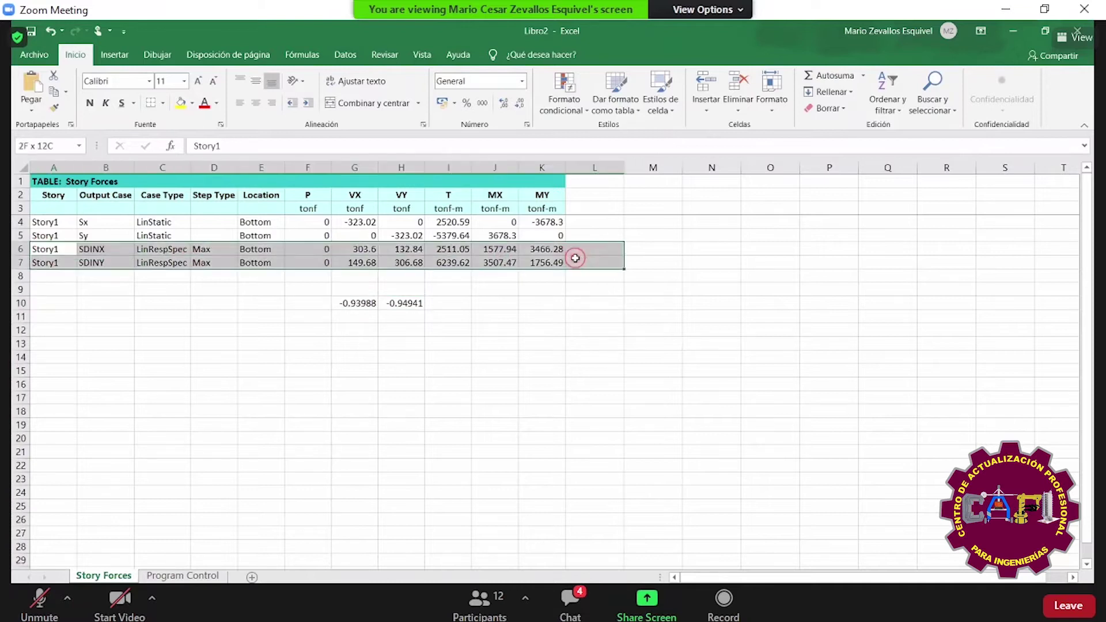
click(57, 221)
drag(57, 222, 540, 236)
click(536, 302)
drag(536, 301, 54, 181)
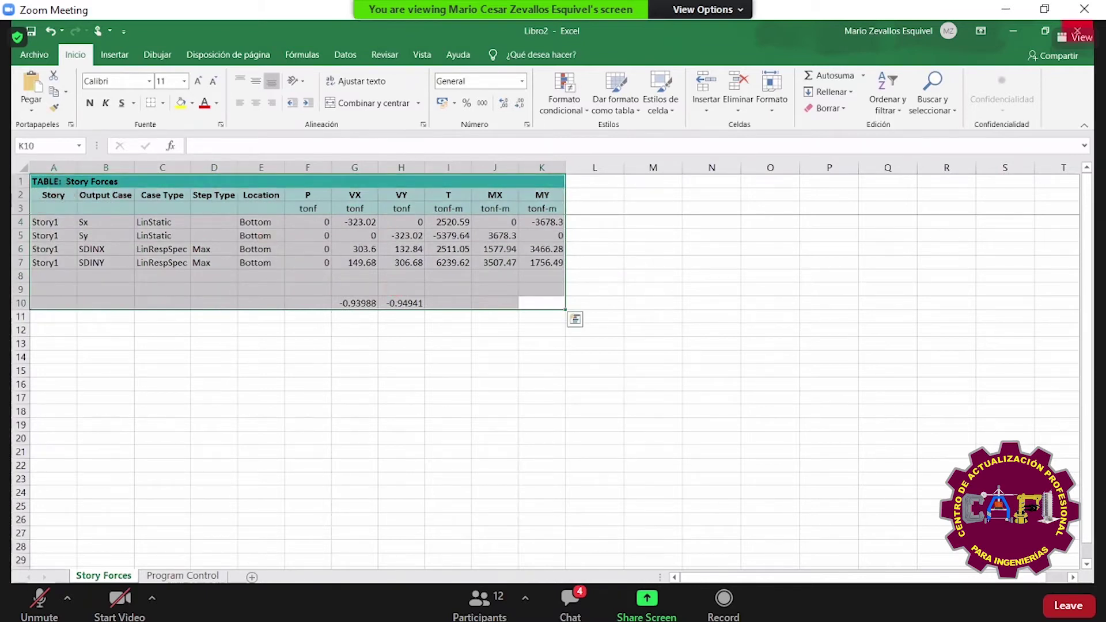
- Close the exported Story Forces workbook without saving it
click(1077, 31)
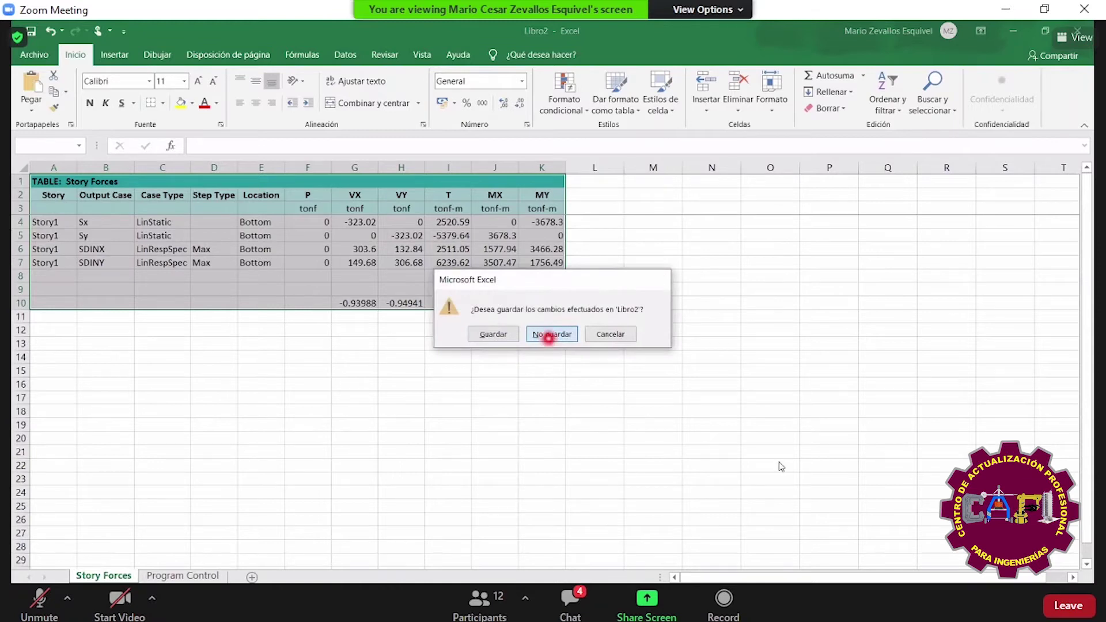
click(551, 335)
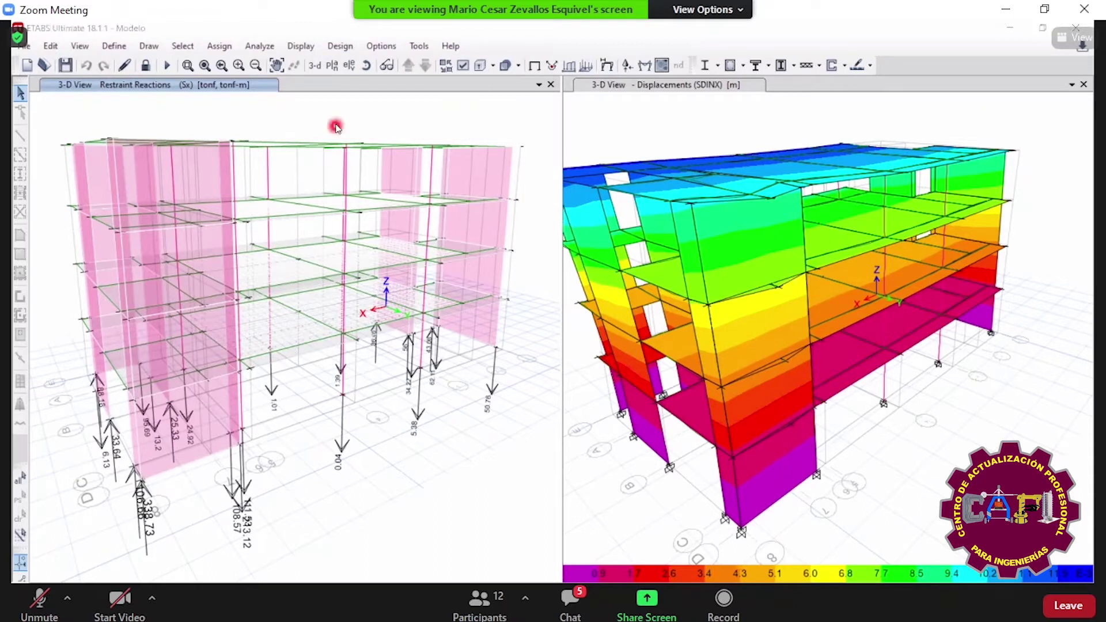
- Show the Story4 plan in the ETABS reactions view and examine the walls around grids 6 to 8, near axes C and D
click(331, 65)
click(486, 484)
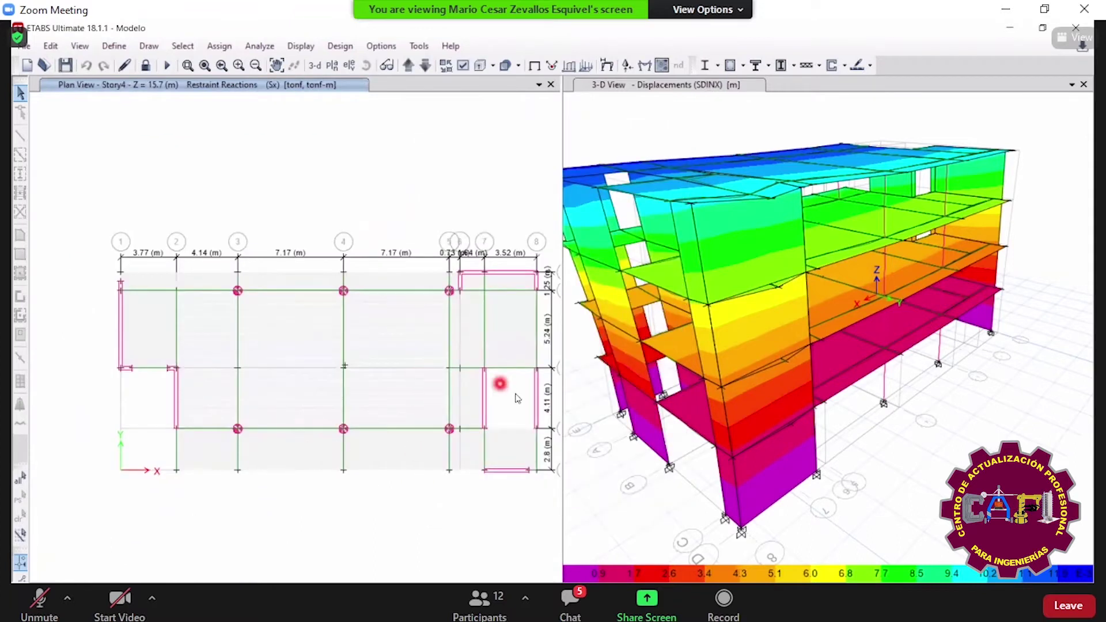
scroll(345, 398, up, 3)
middle_drag(491, 401, 296, 392)
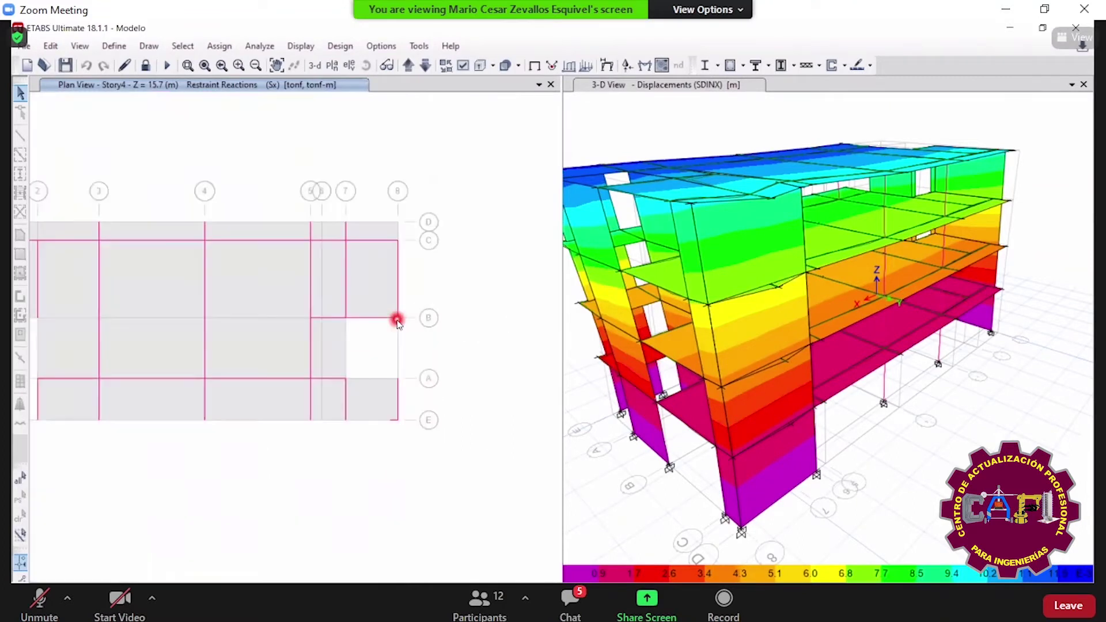
scroll(398, 316, down, 3)
scroll(381, 214, up, 3)
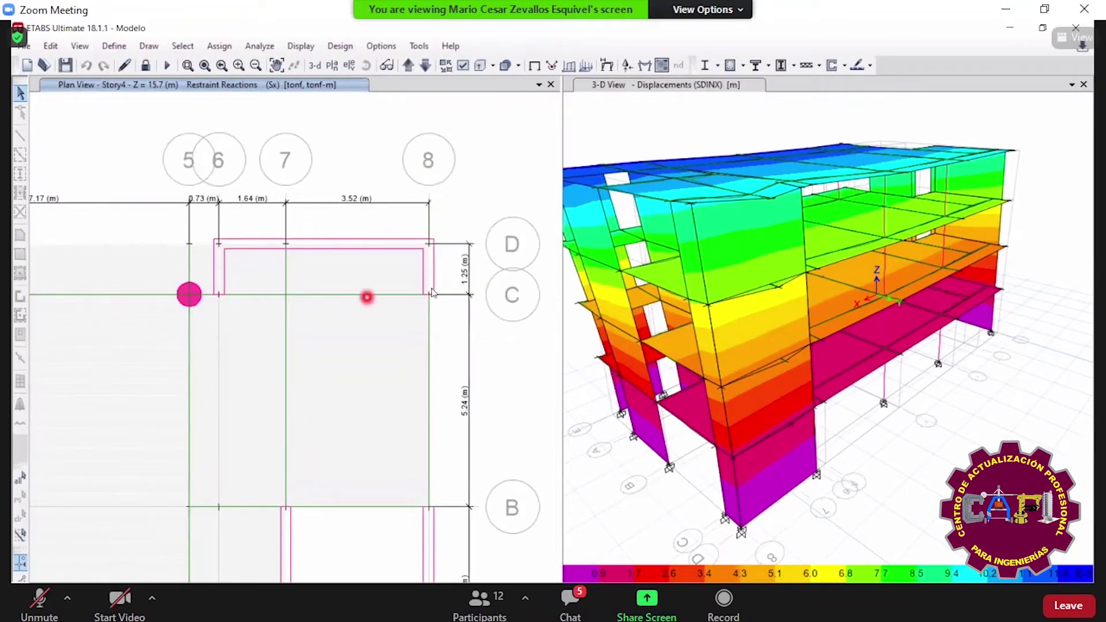
scroll(346, 293, up, 3)
scroll(360, 284, down, 3)
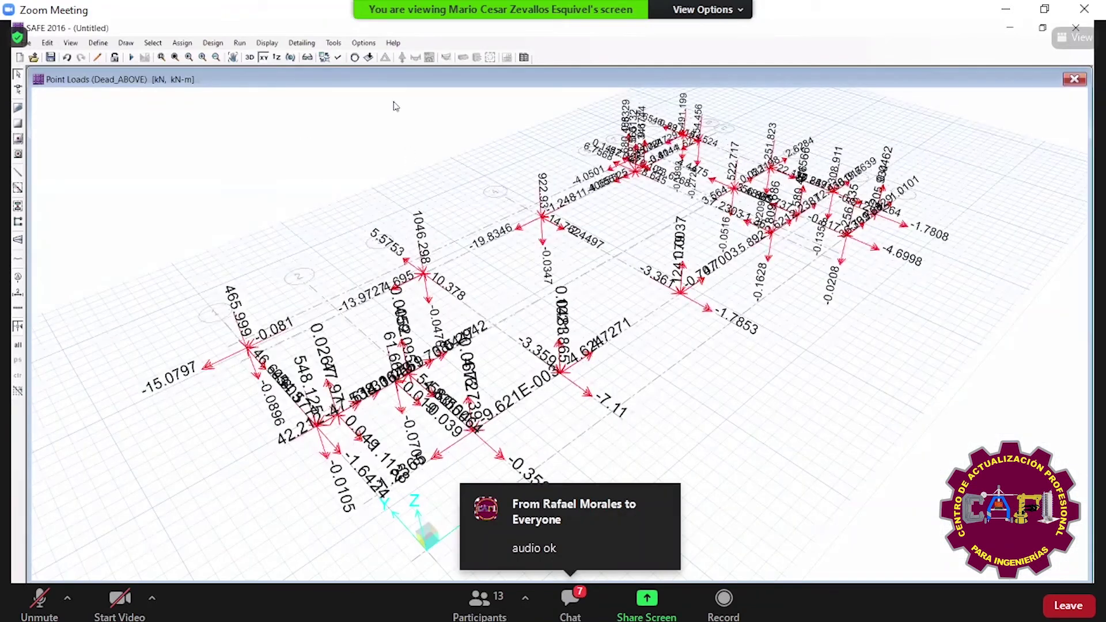
- In SAFE, make the point objects visible in the plan view through the display options
click(338, 60)
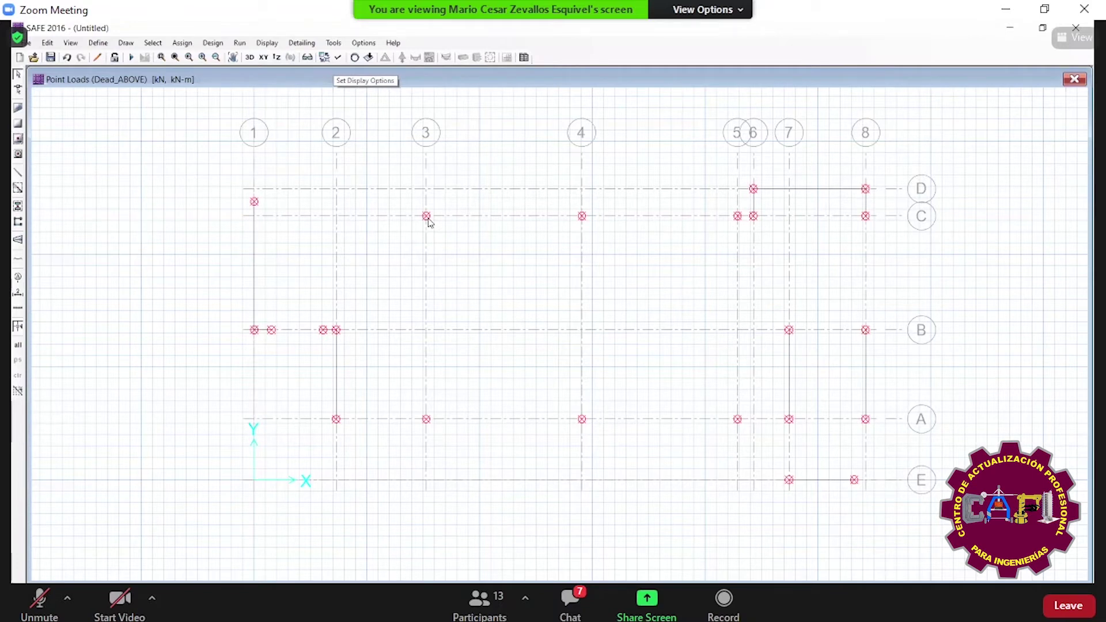
key(ctrl+w)
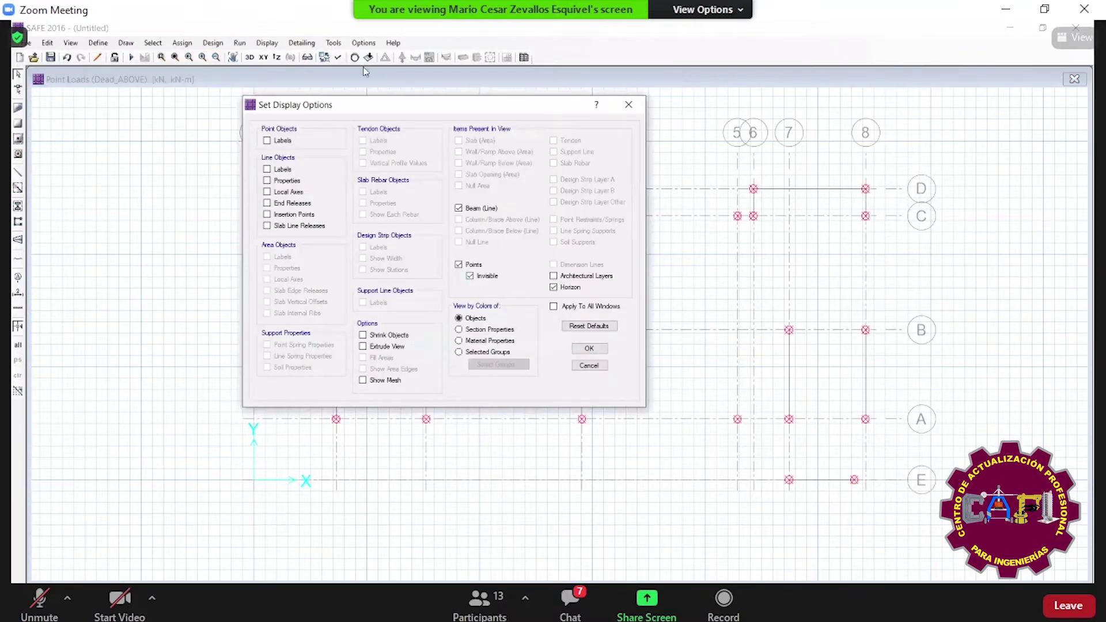
key(Return)
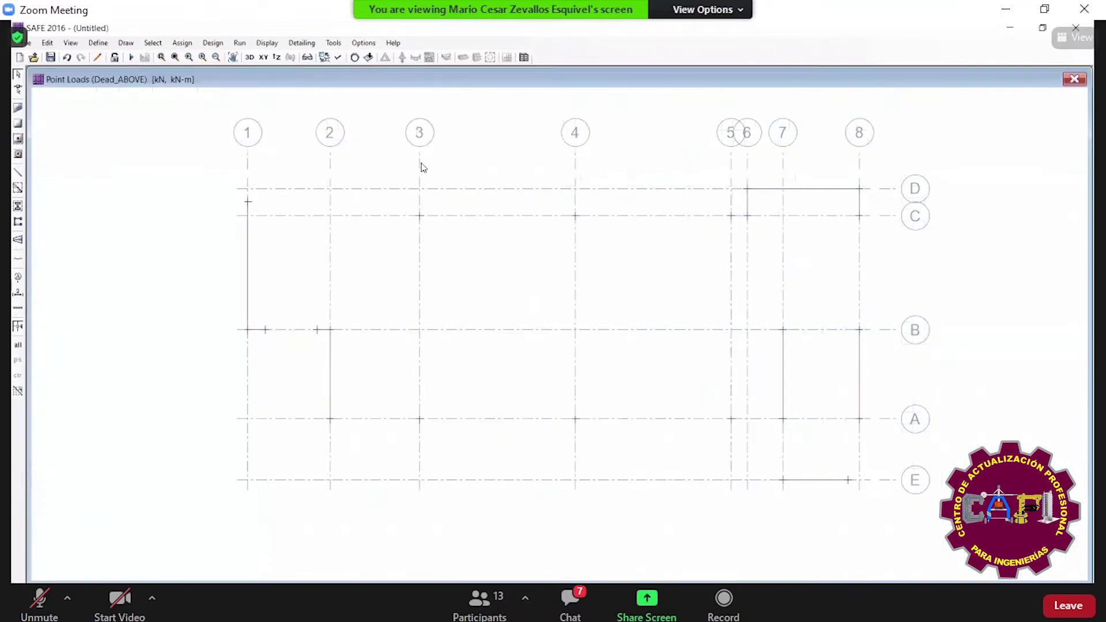
- Display the Sx_ABOVE point loads with their values and examine them in a 3D view
middle_drag(434, 202, 428, 205)
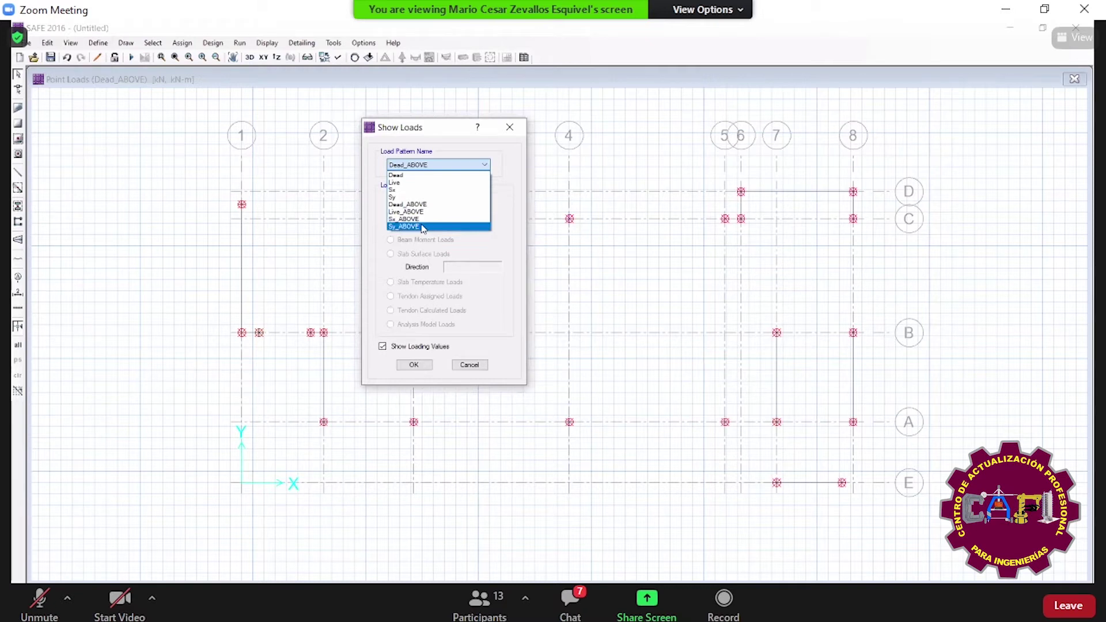
click(409, 219)
click(416, 365)
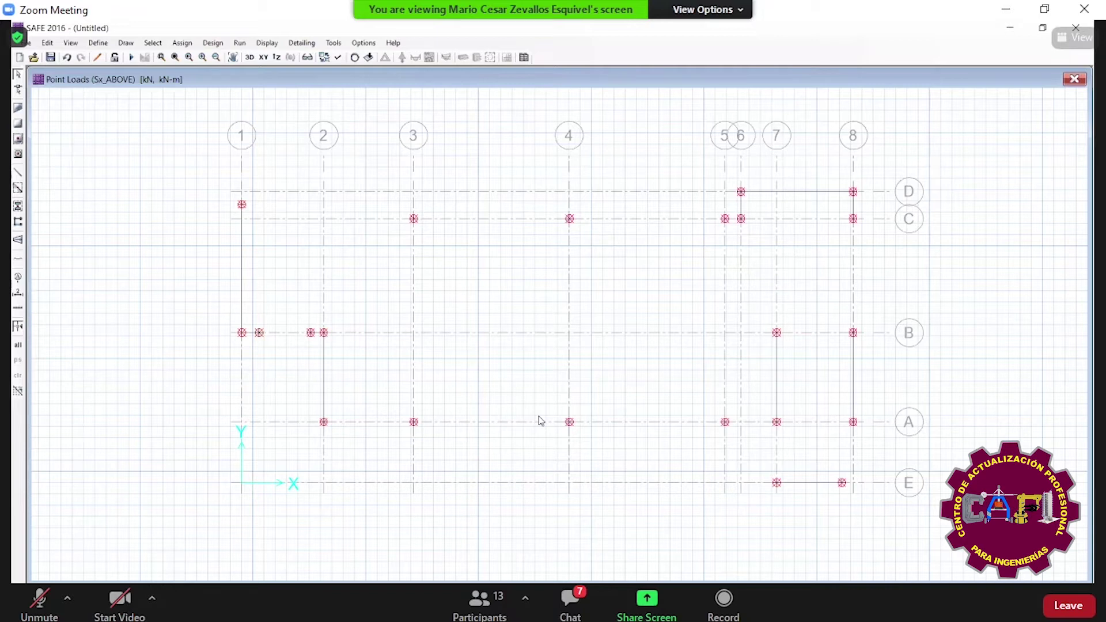
key(shift+F3)
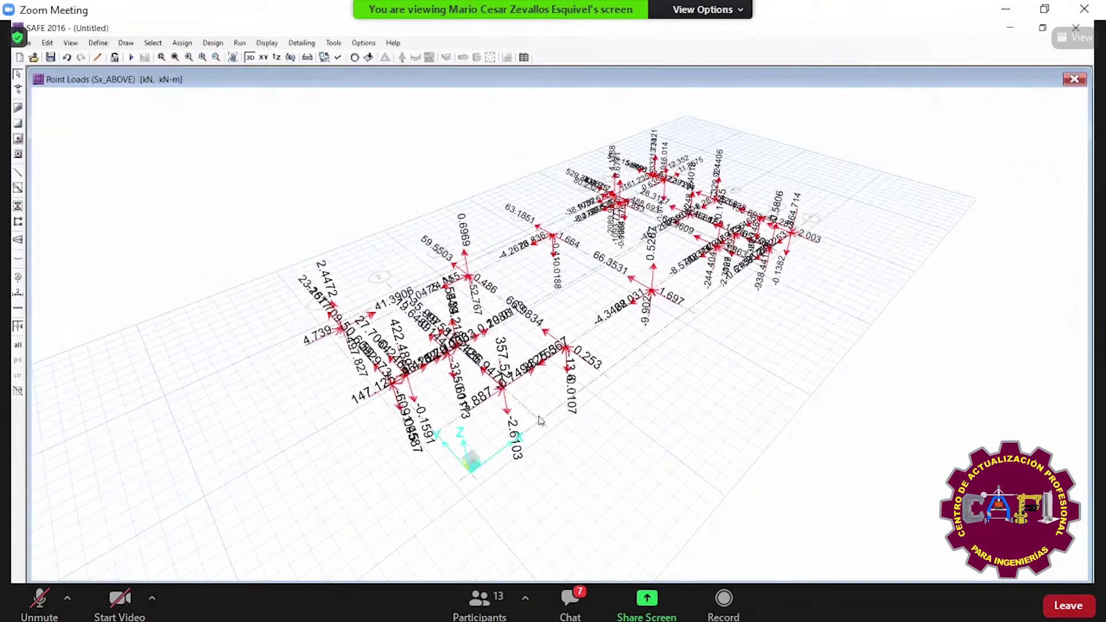
scroll(538, 291, up, 2)
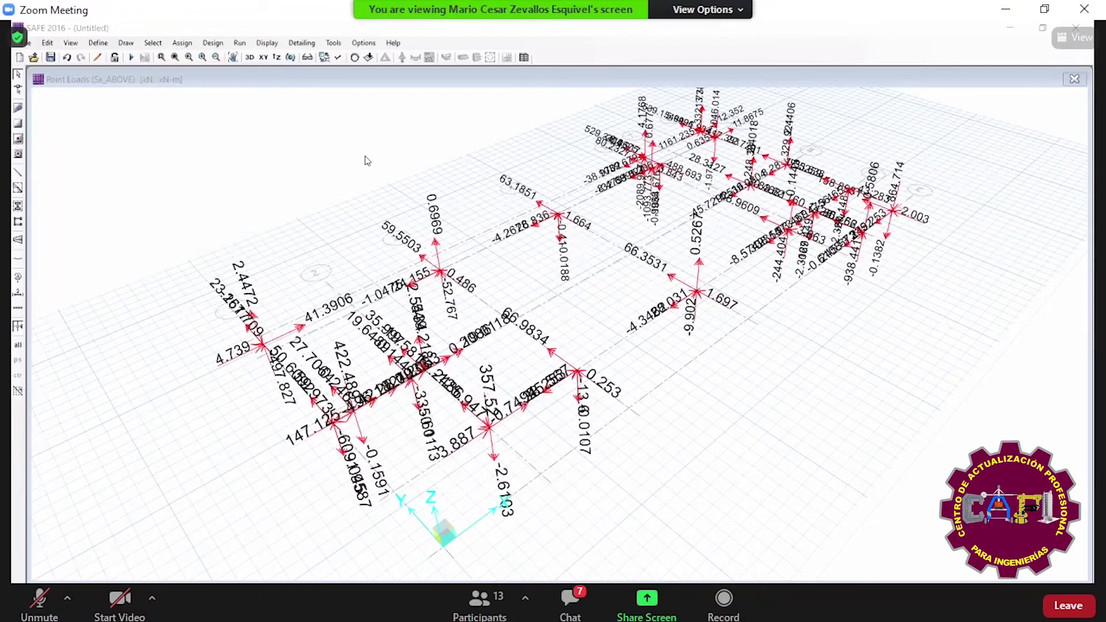
- Switch back to ETABS, select all joints in the Base plan, and choose only the Joint Reactions table for display
key(alt+Tab)
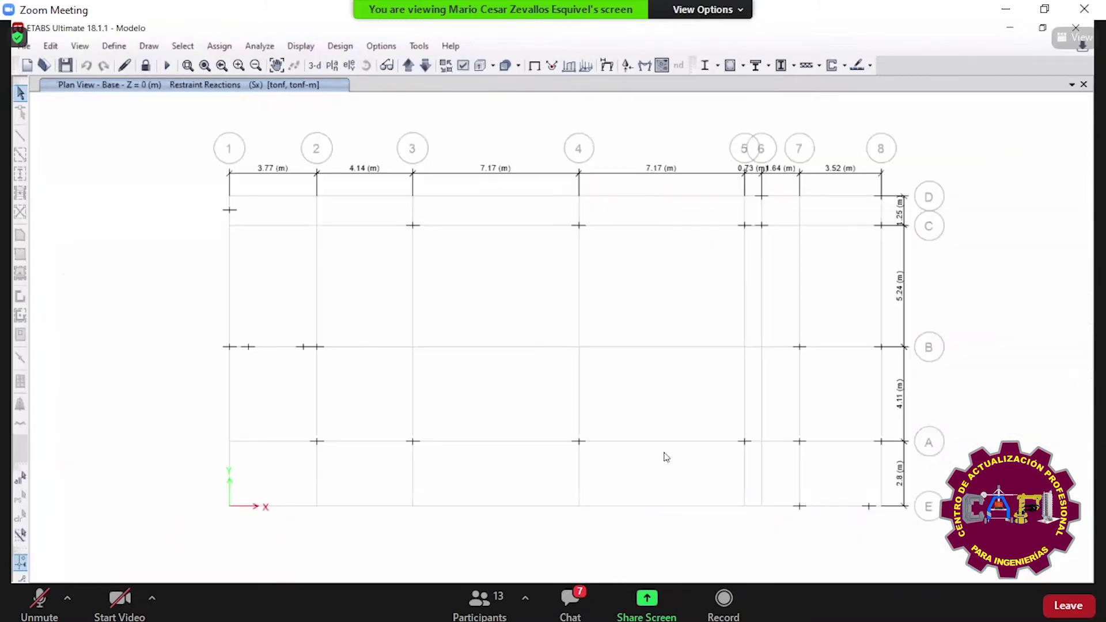
drag(164, 172, 856, 491)
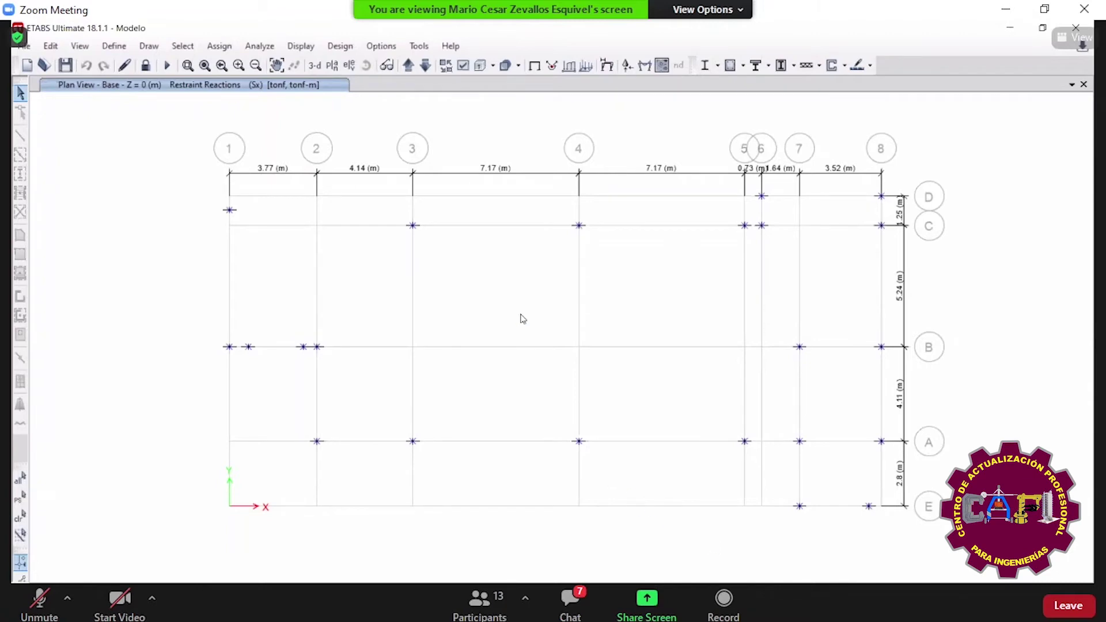
key(ctrl+t)
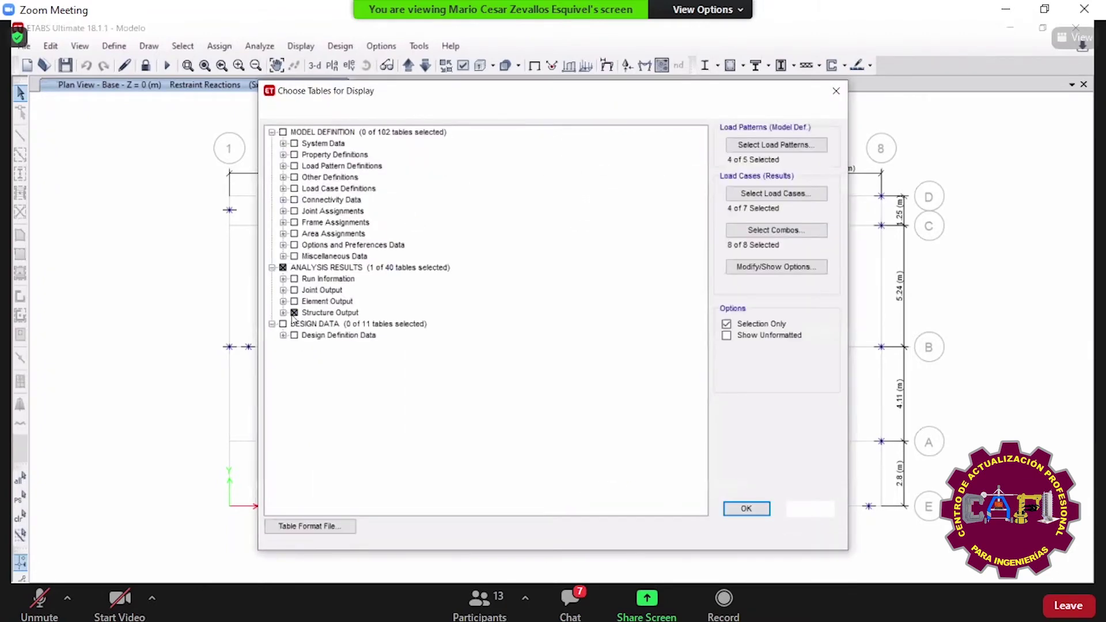
click(294, 312)
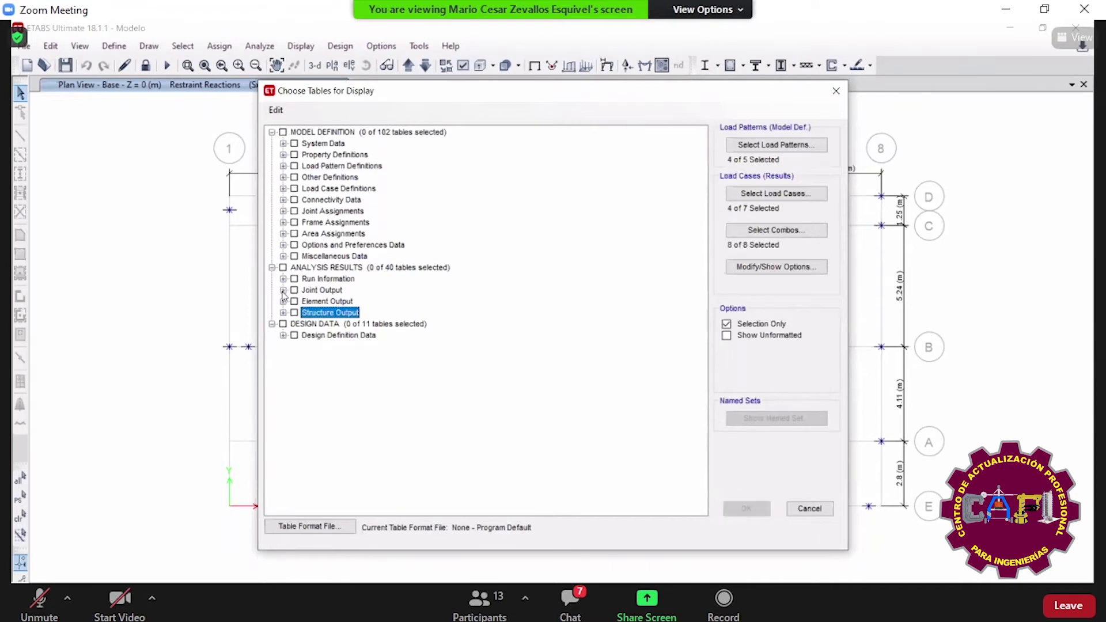
click(284, 290)
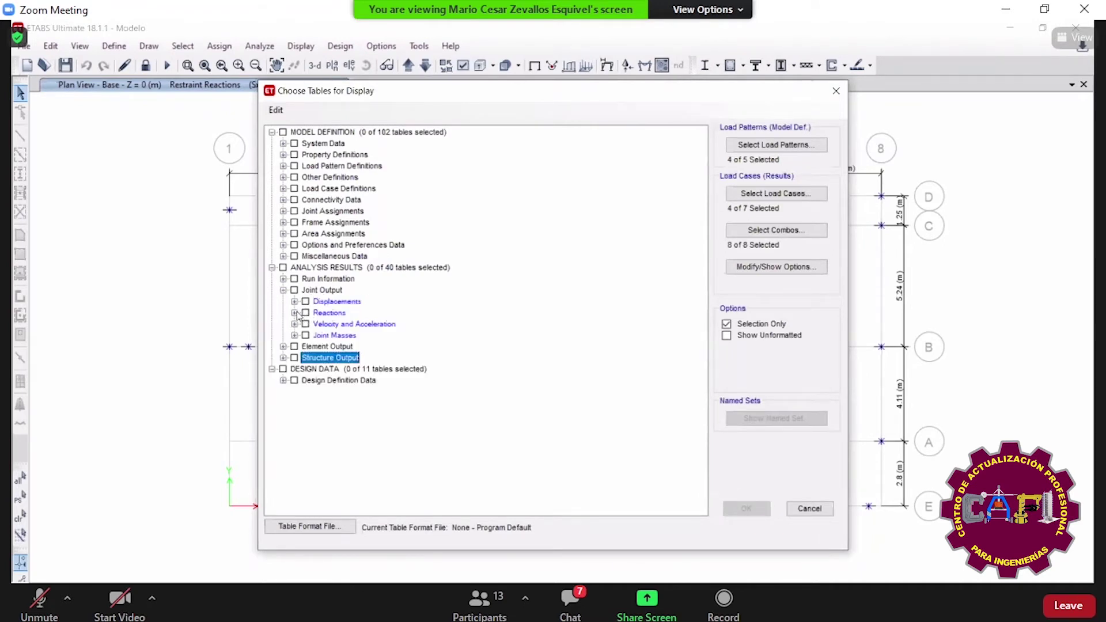
click(295, 313)
click(317, 324)
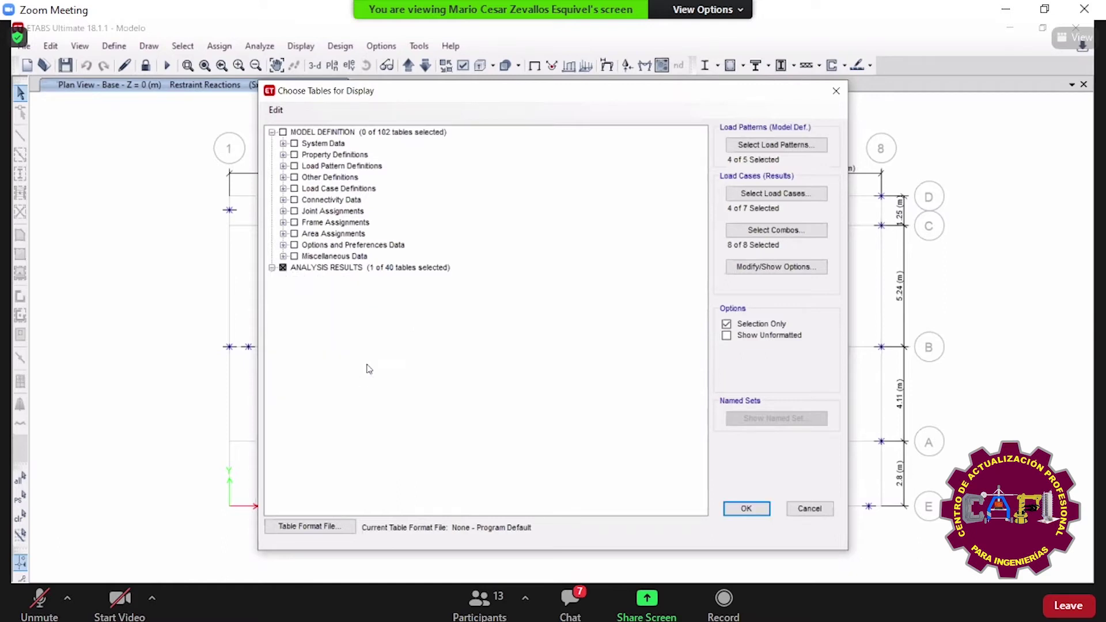
- Restrict the table results to the SDINX load case and display the Joint Reactions table
click(766, 149)
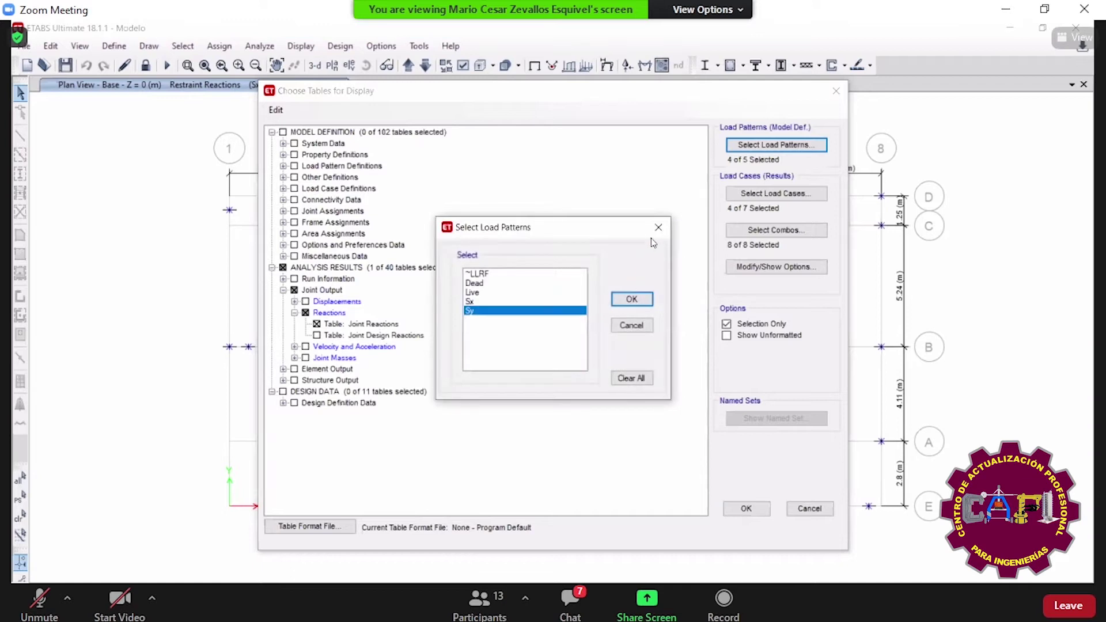
click(628, 298)
click(776, 193)
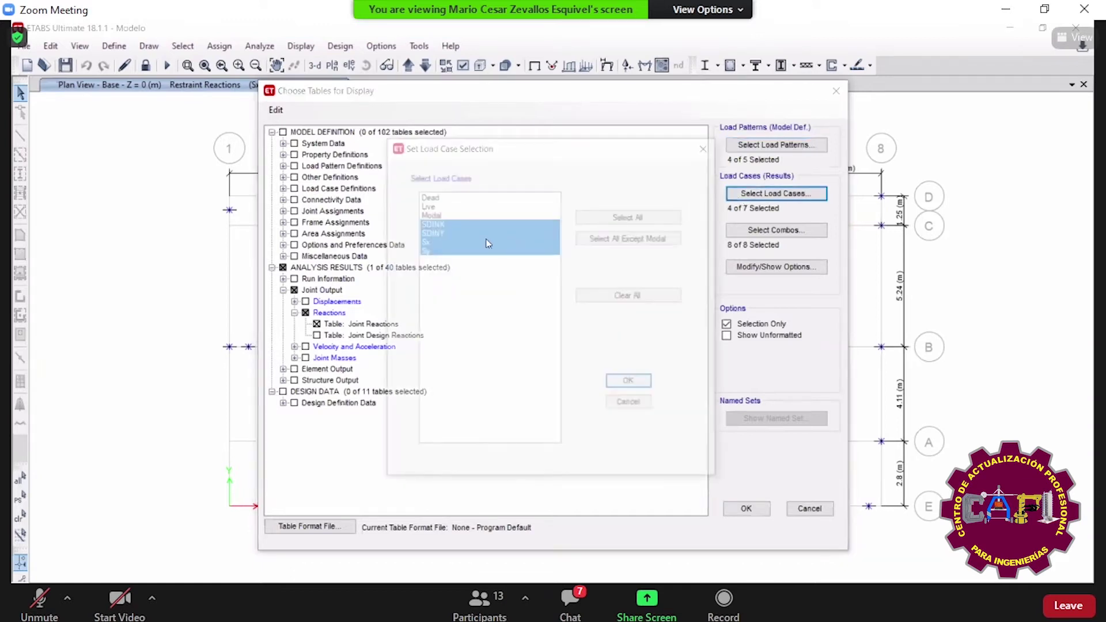
drag(454, 223, 453, 229)
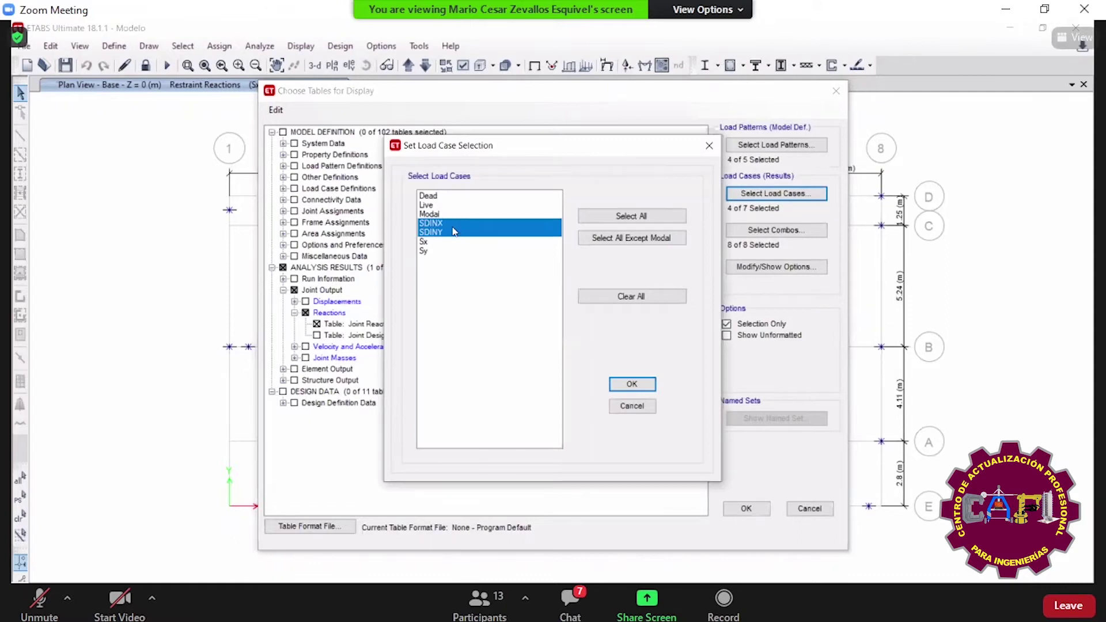
ctrl+click(454, 231)
ctrl+click(450, 232)
ctrl+click(445, 230)
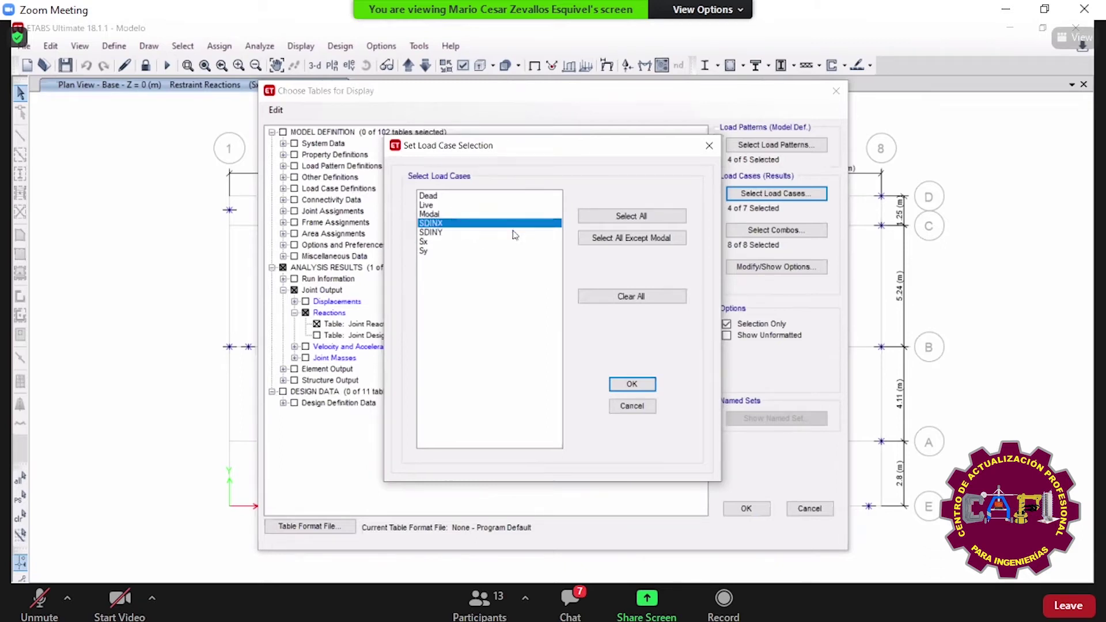
click(649, 387)
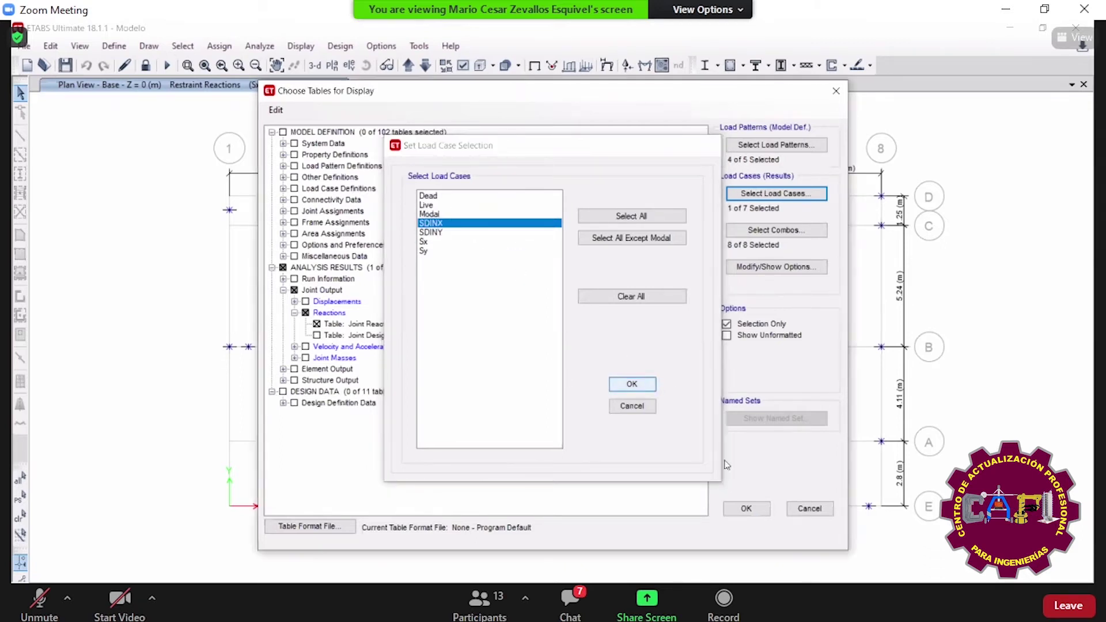
click(762, 513)
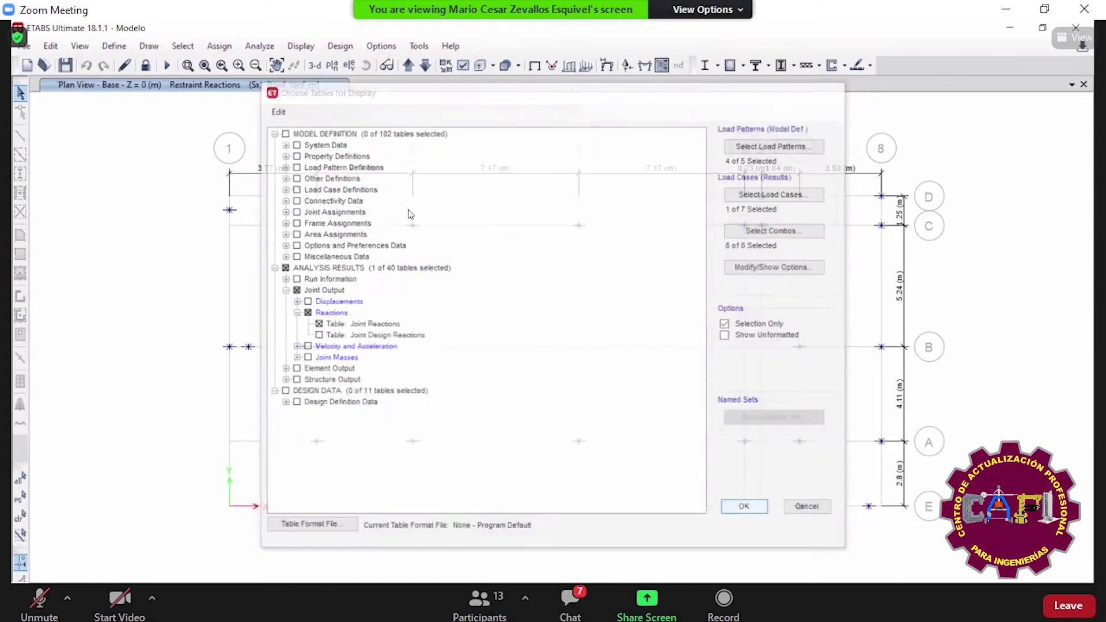
- Filter the Joint Reactions table to output case SDINX and open the current table in Excel
right_click(485, 207)
scroll(562, 275, down, 2)
click(560, 271)
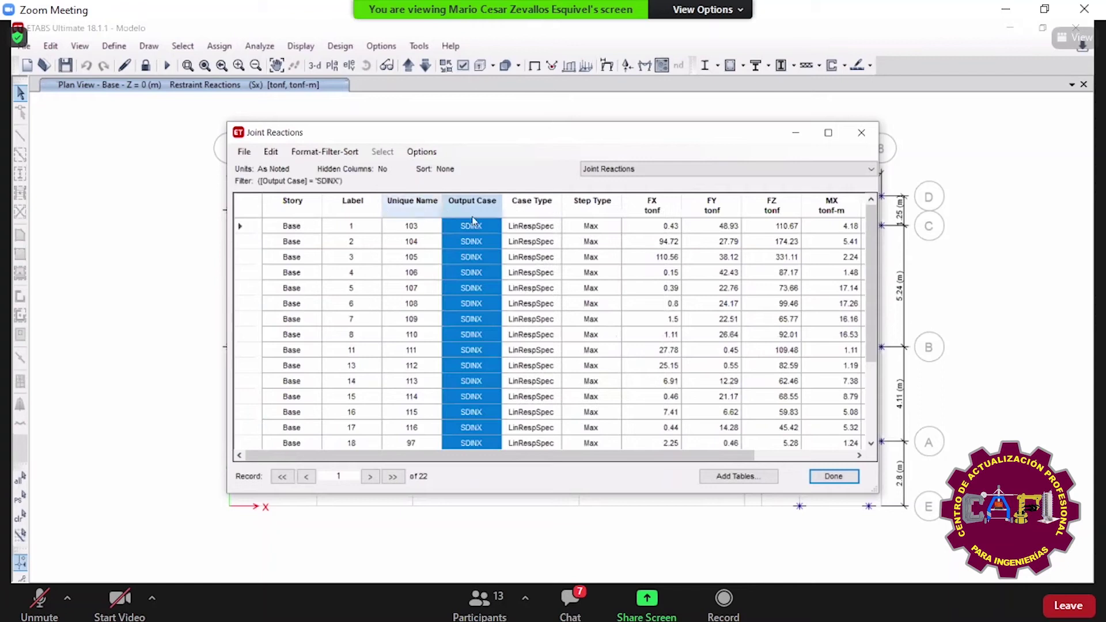
scroll(518, 288, down, 3)
scroll(544, 335, up, 3)
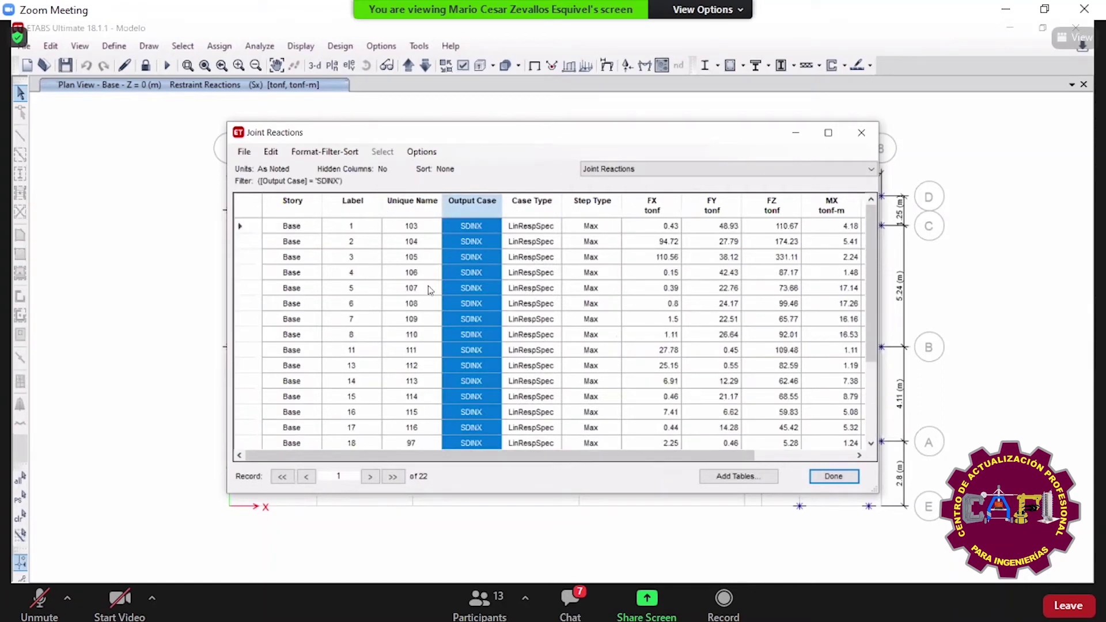
click(244, 152)
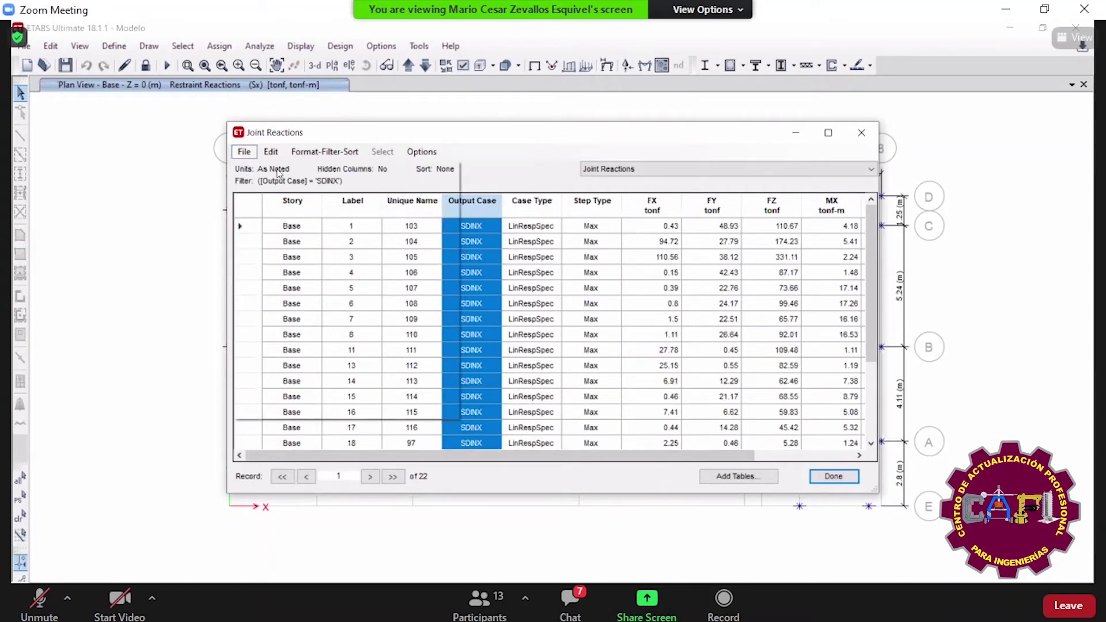
mouse_move(277, 170)
click(475, 171)
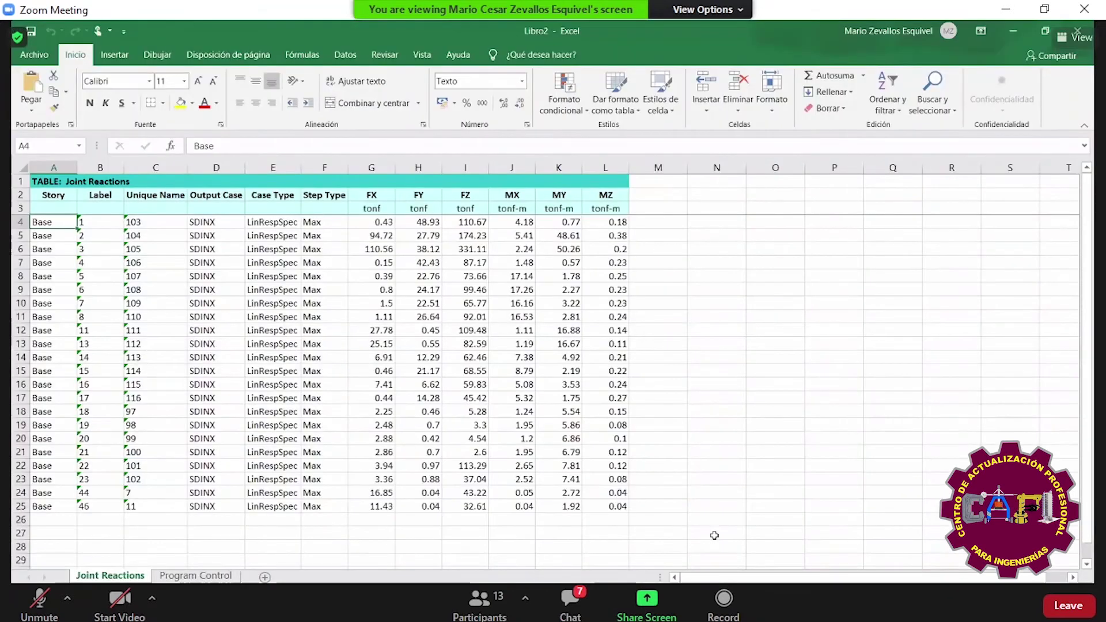
- Select the joint labels in the exported SDINX table and compare them with the Base plan in ETABS
key(Right)
key(ctrl+shift+Down)
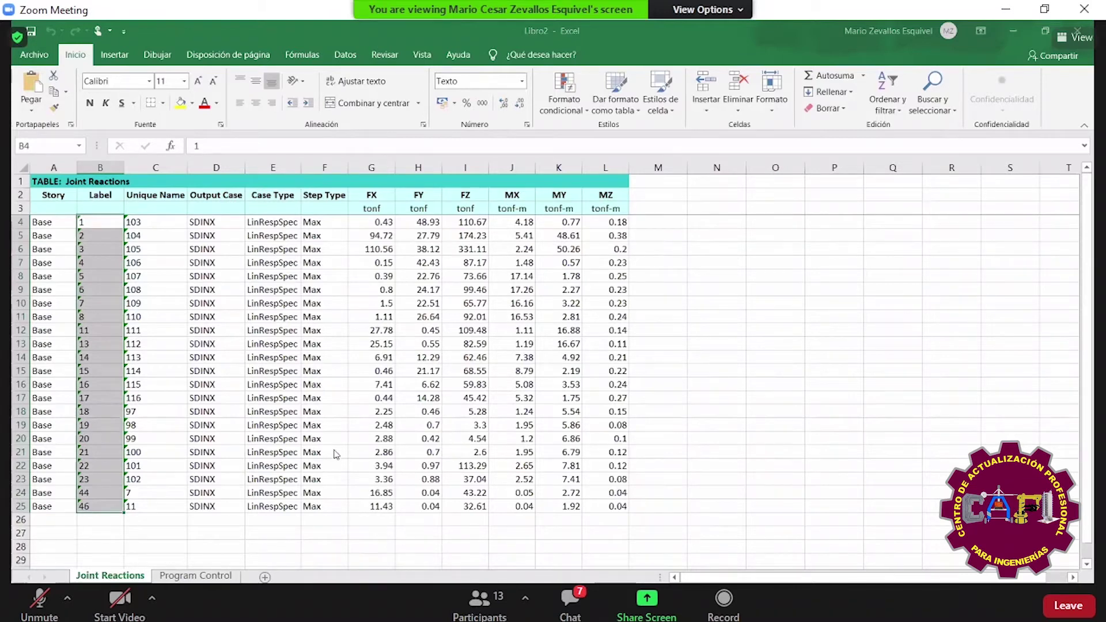
key(alt+Tab)
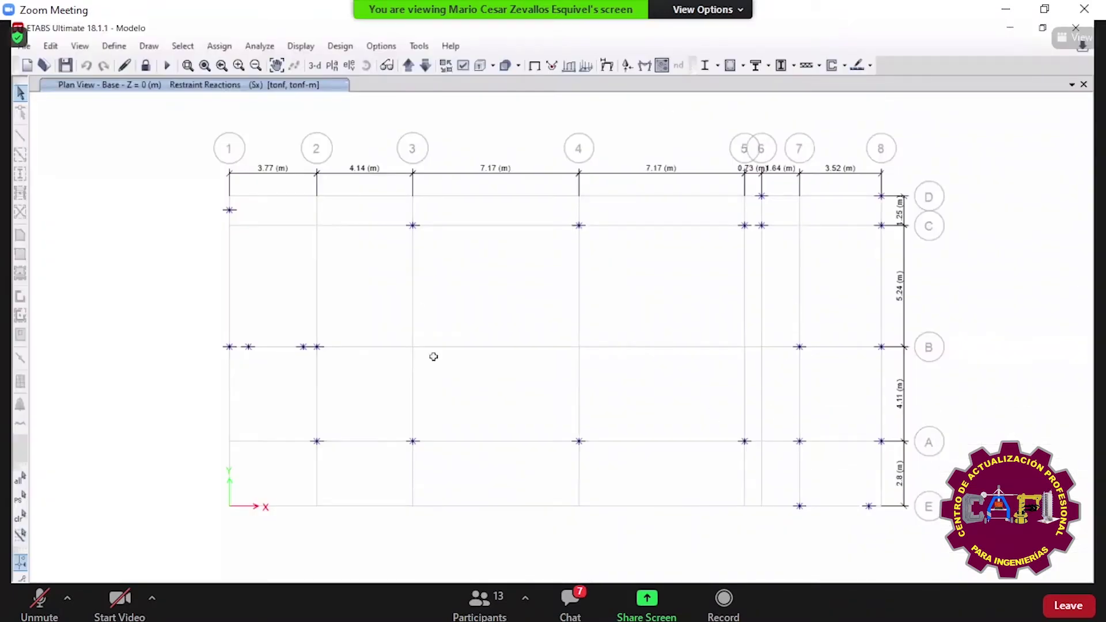
- In the Libro1 workbook, examine the sign formula =+ABS(H4)/H4*H30 and the block of signed SDINX reactions it produces
key(alt+Tab)
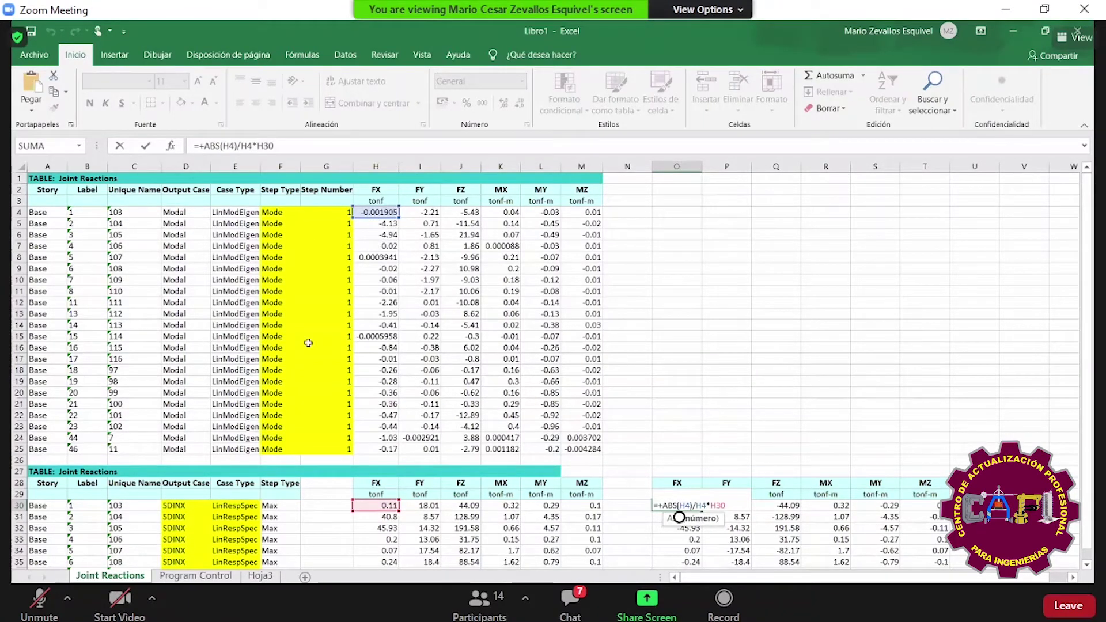
scroll(617, 430, down, 1)
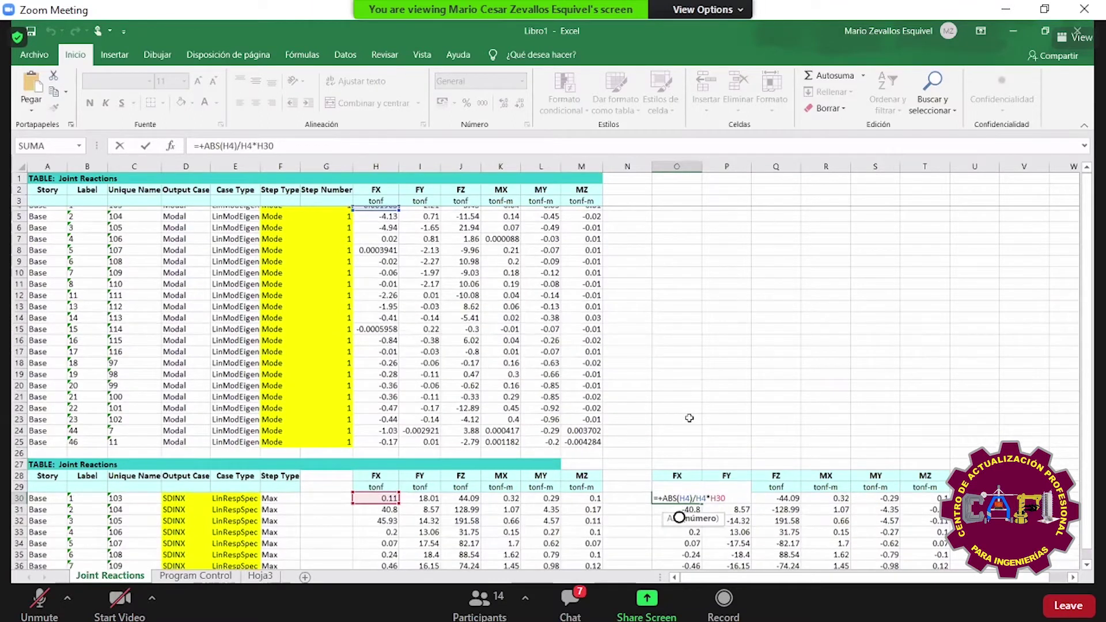
scroll(694, 409, down, 1)
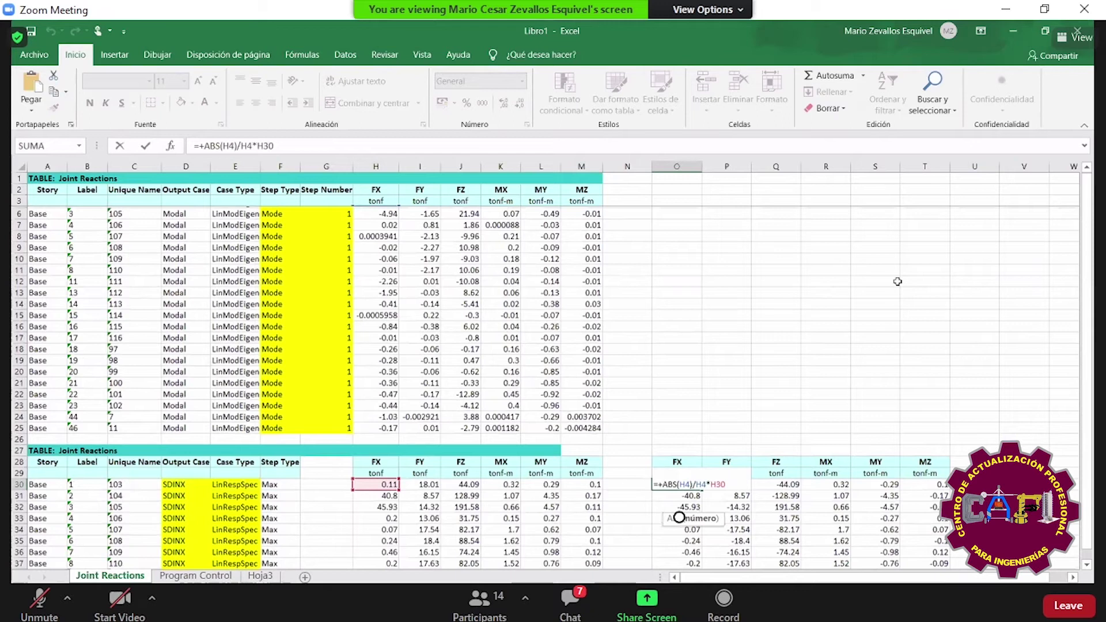
key(ctrl+Return)
scroll(927, 512, down, 2)
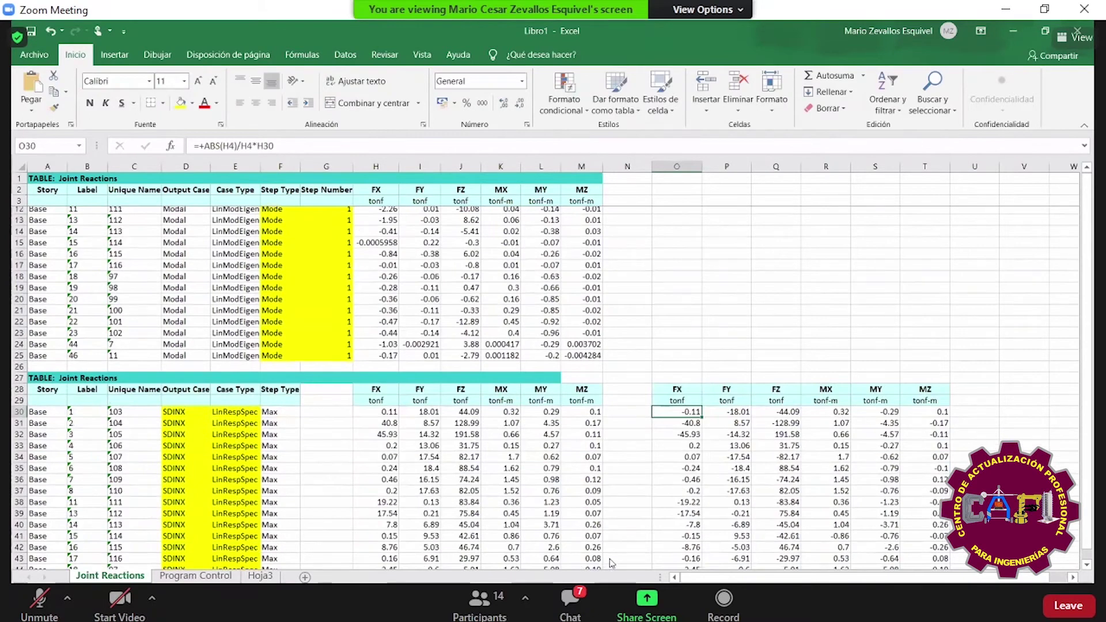
key(ctrl+shift+Down)
key(ctrl+shift+Right)
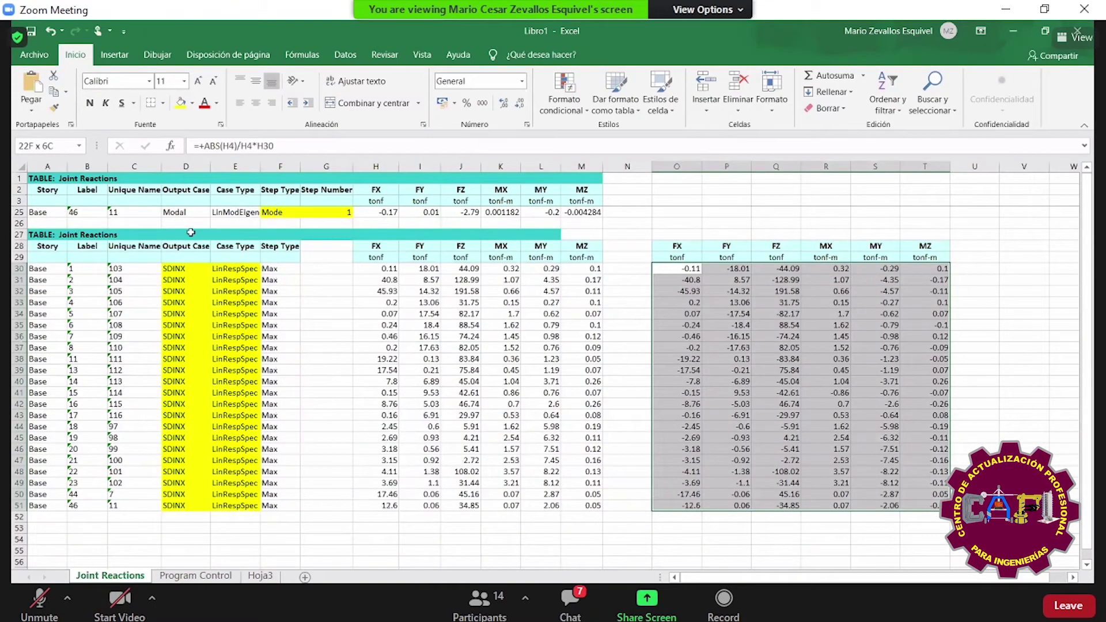
- Switch to the Libro2 workbook and review the exported SDINX reactions in A4:L25
key(alt+Tab)
drag(53, 222, 573, 397)
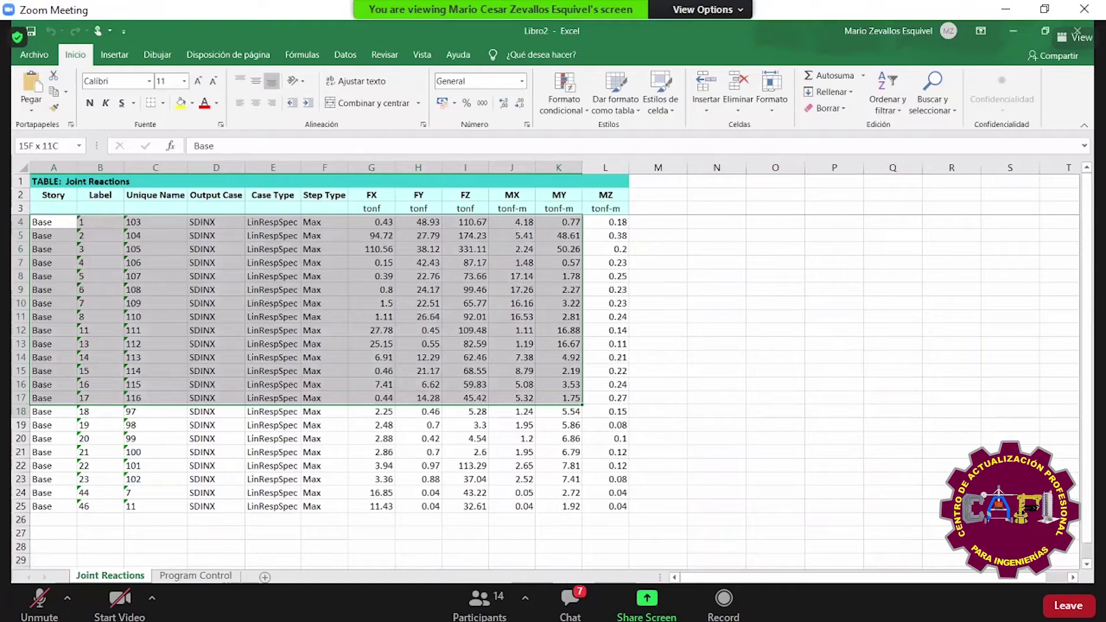
drag(573, 397, 607, 507)
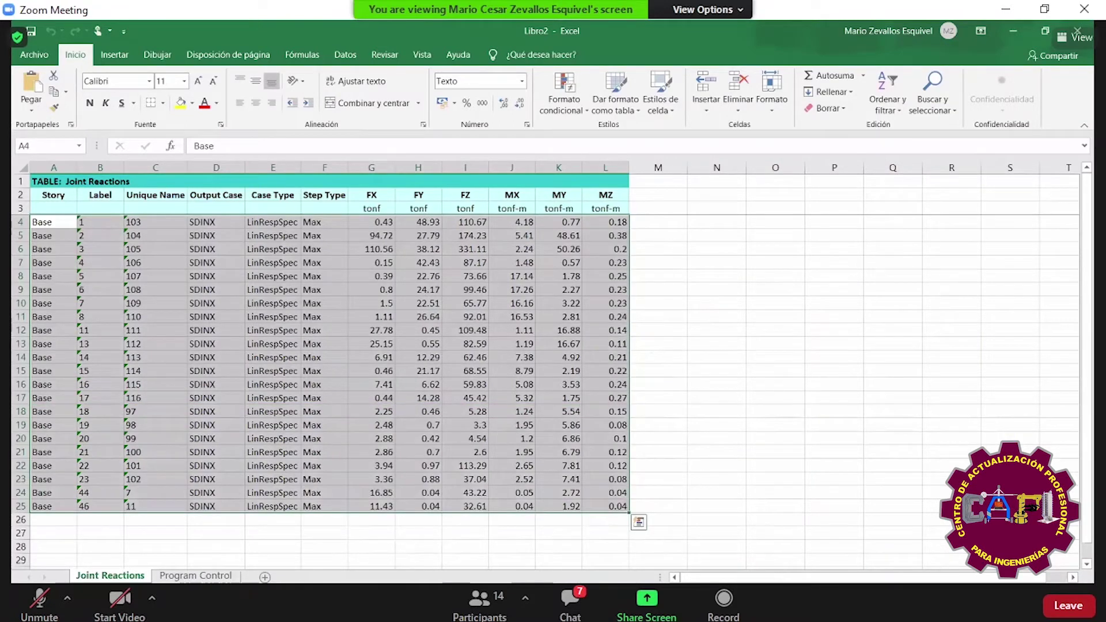
- Switch back to ETABS, choose Modal as the only load case, and display the Joint Reactions table
key(alt+Tab)
click(481, 612)
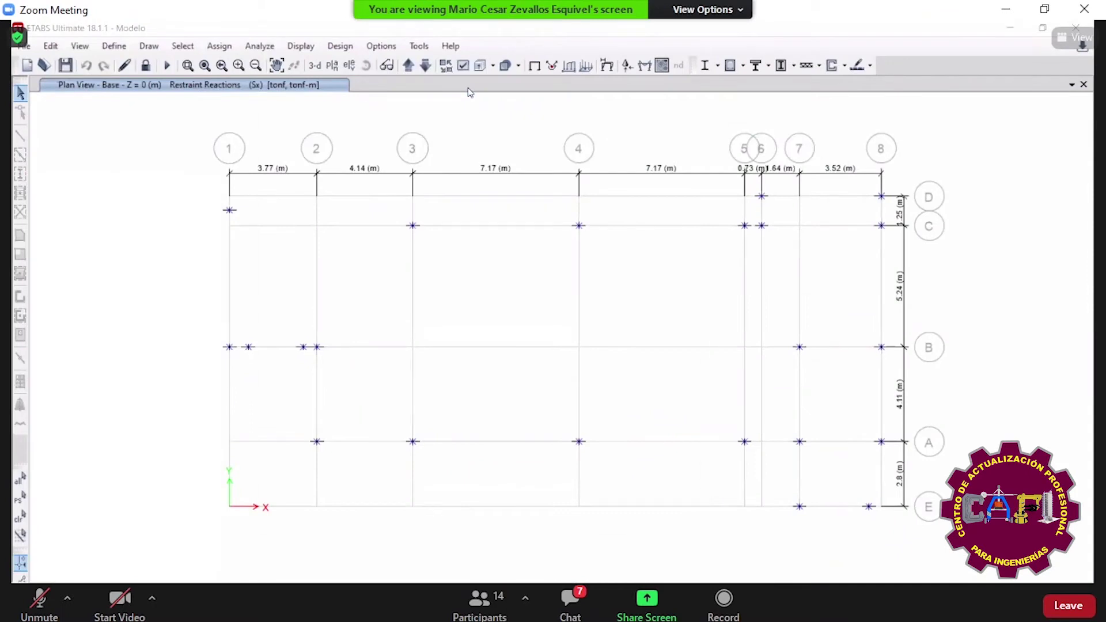
click(301, 46)
click(316, 281)
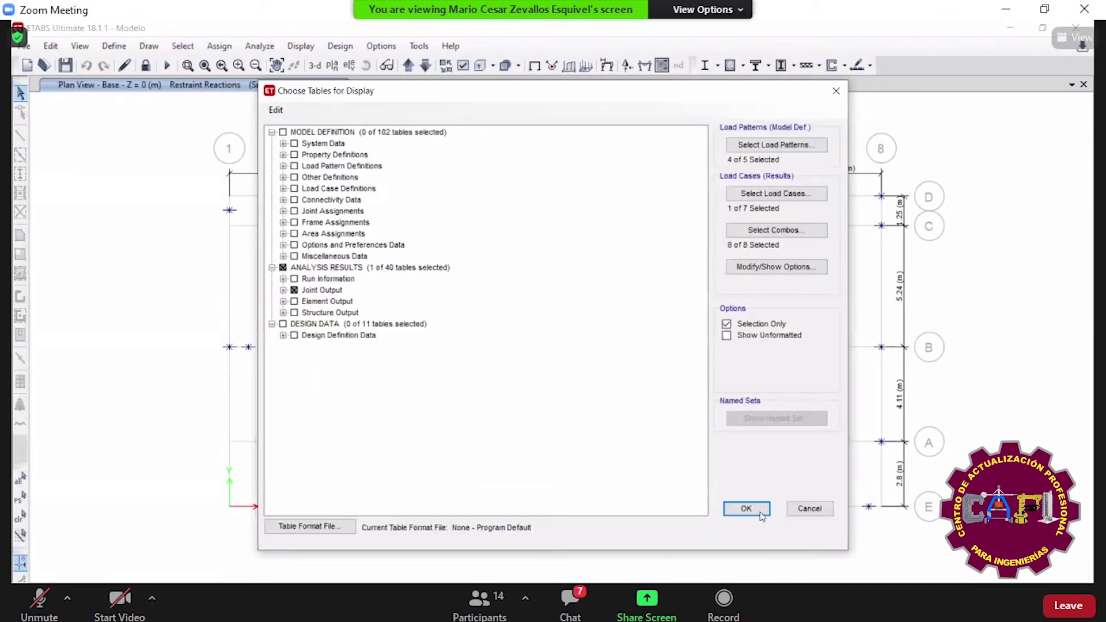
click(777, 196)
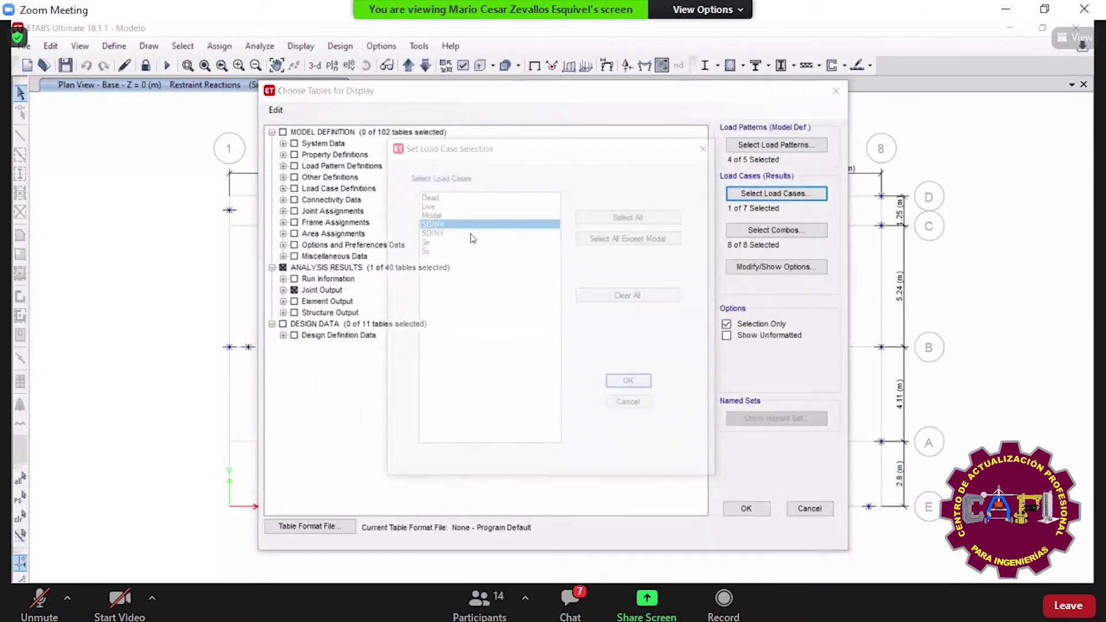
click(455, 215)
click(639, 383)
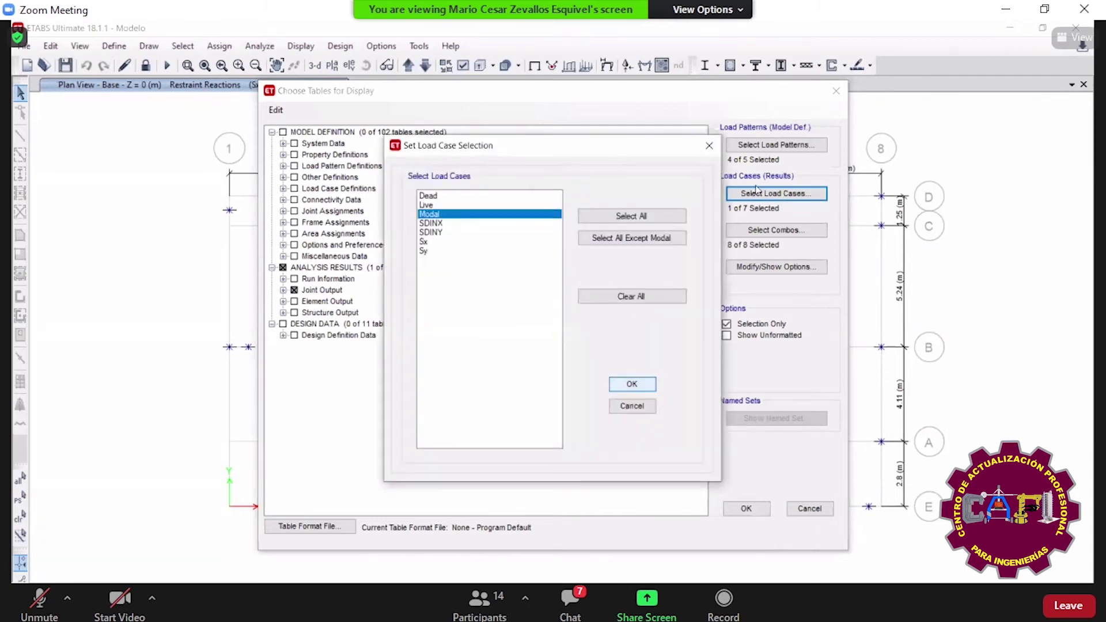
click(759, 512)
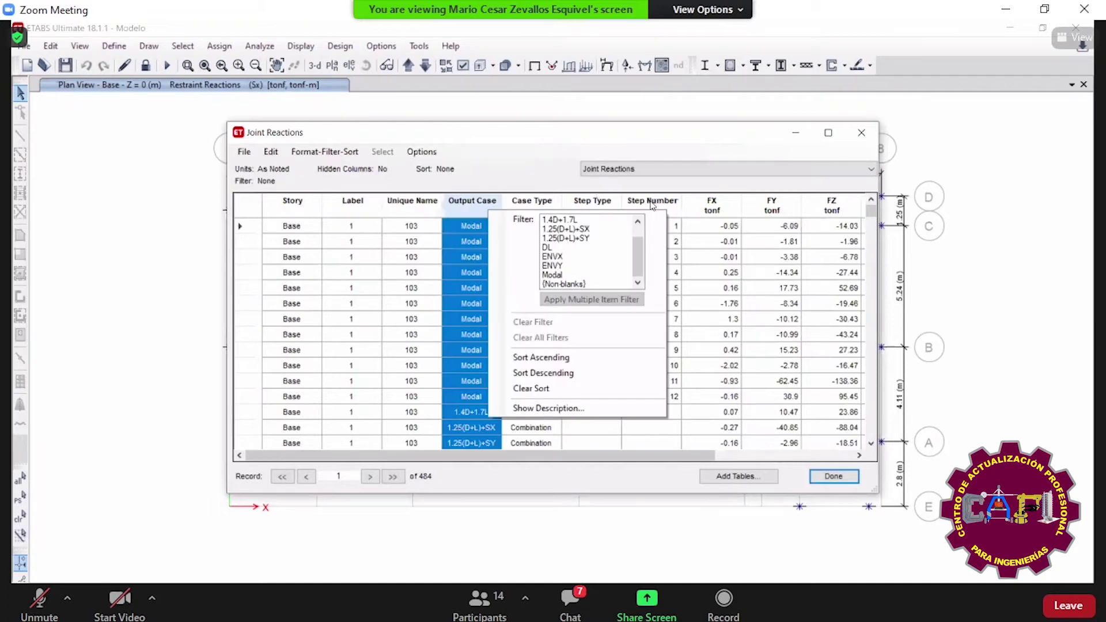
- Filter the Joint Reactions table to the Modal output case with Step Number equal to 1
click(652, 203)
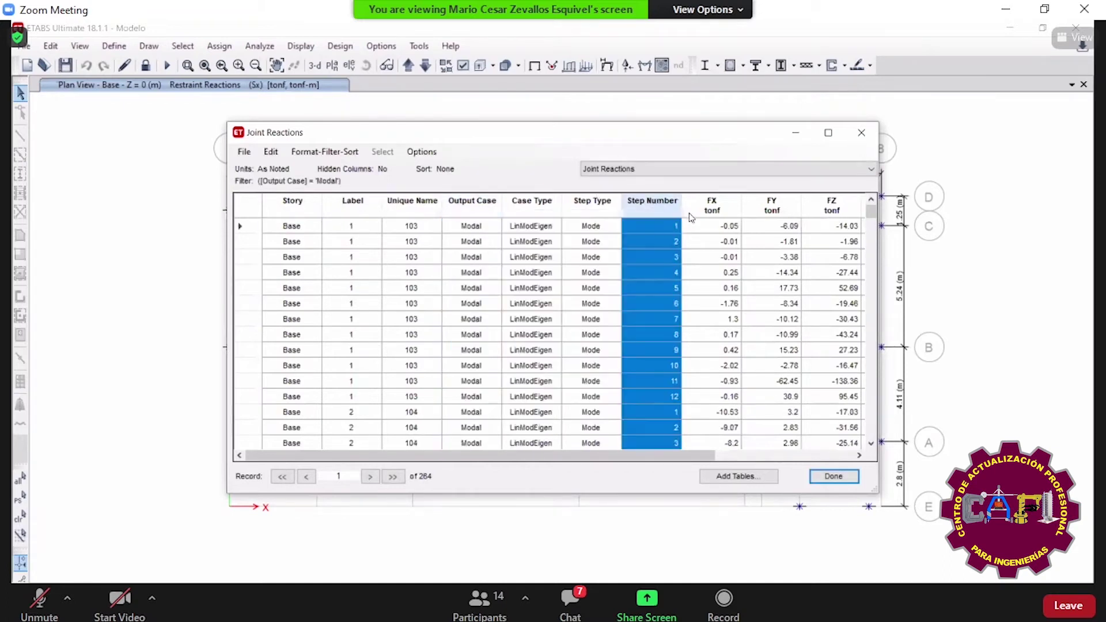
right_click(652, 203)
click(724, 214)
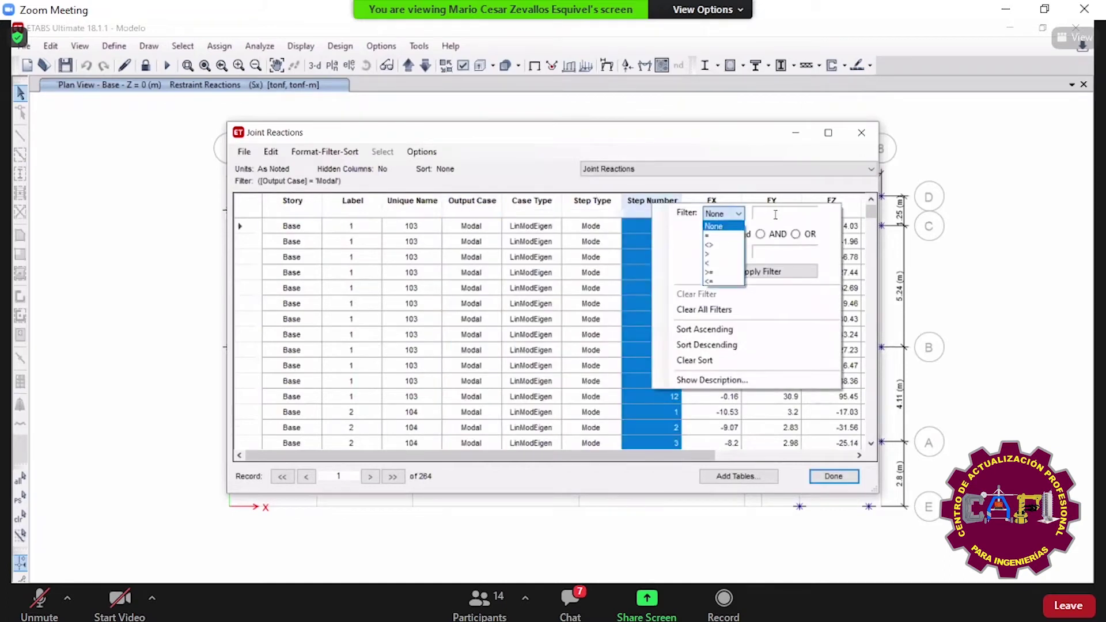
click(707, 235)
click(785, 214)
text(1)
click(760, 272)
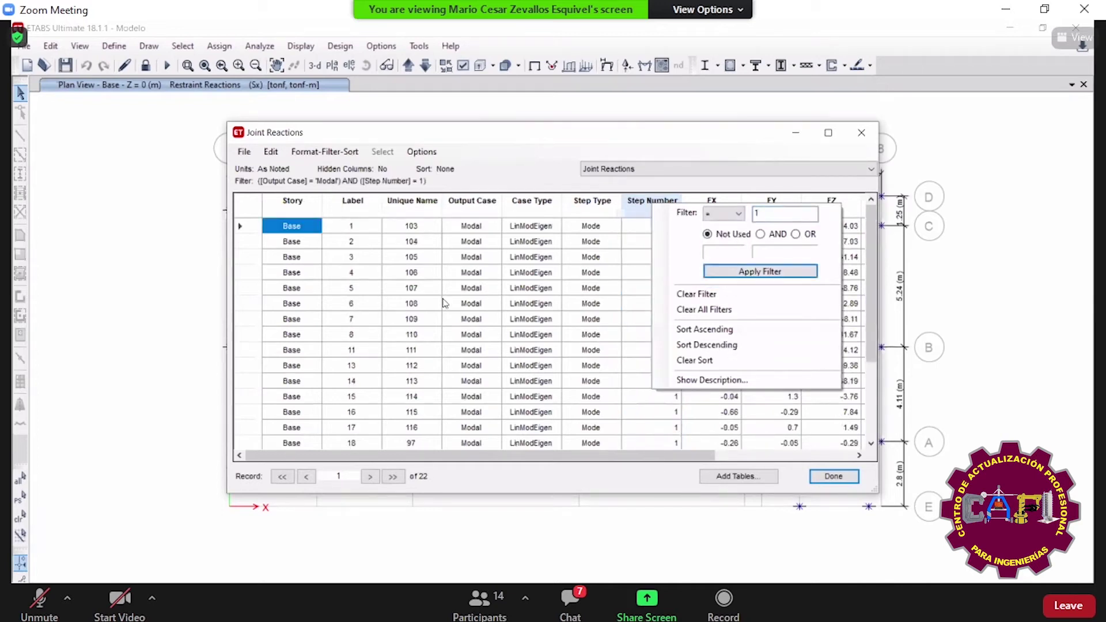
click(306, 229)
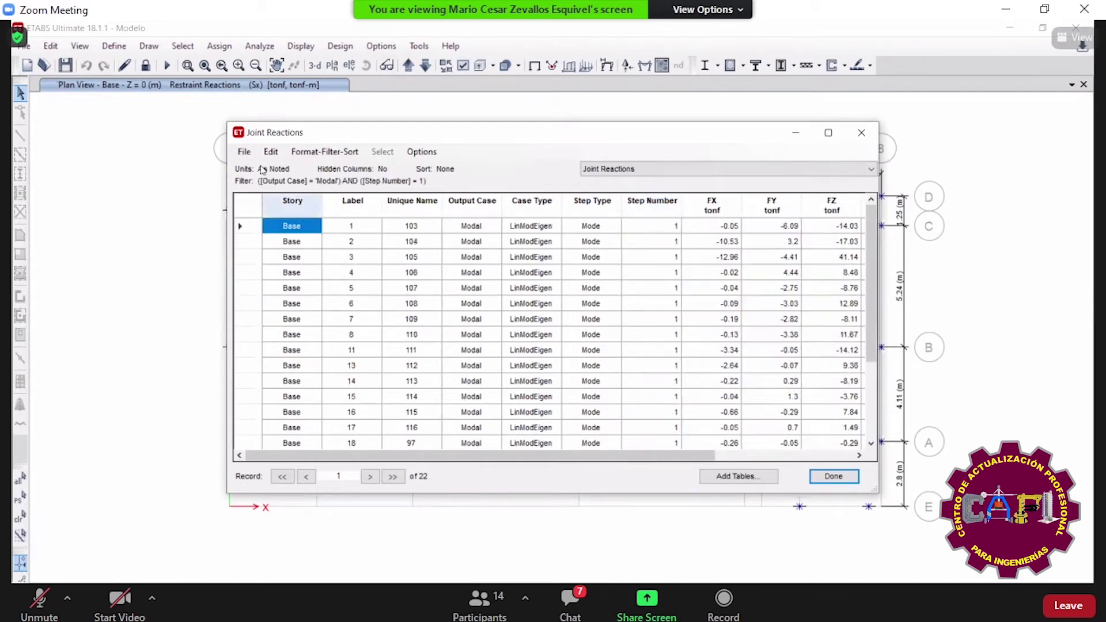
- Display the filtered Modal reactions table in Excel and bring up the new workbook
click(245, 152)
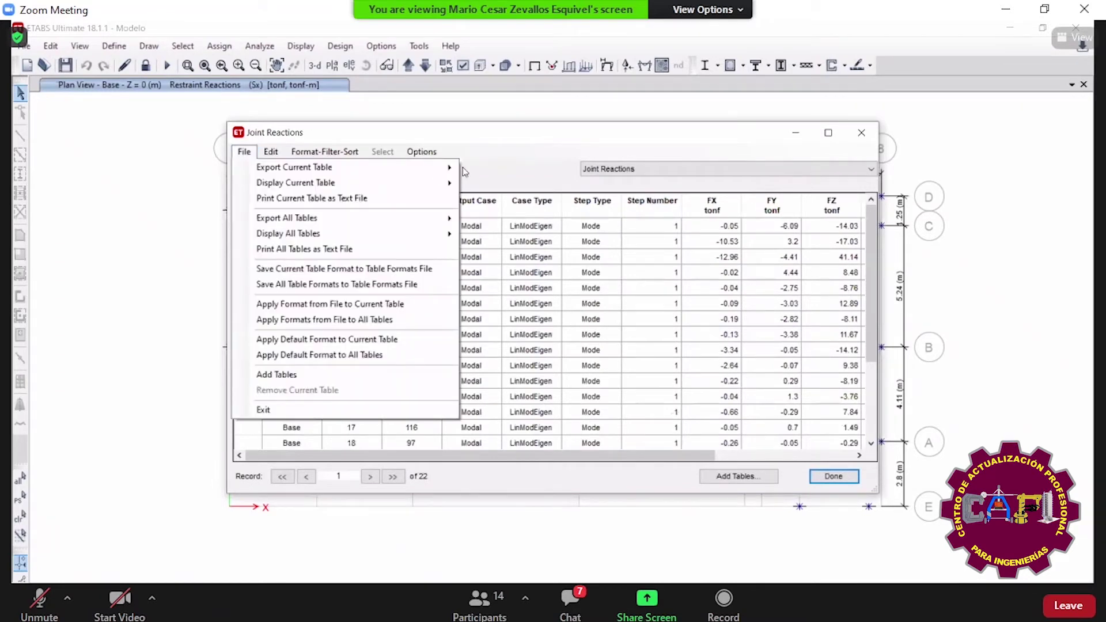
click(508, 182)
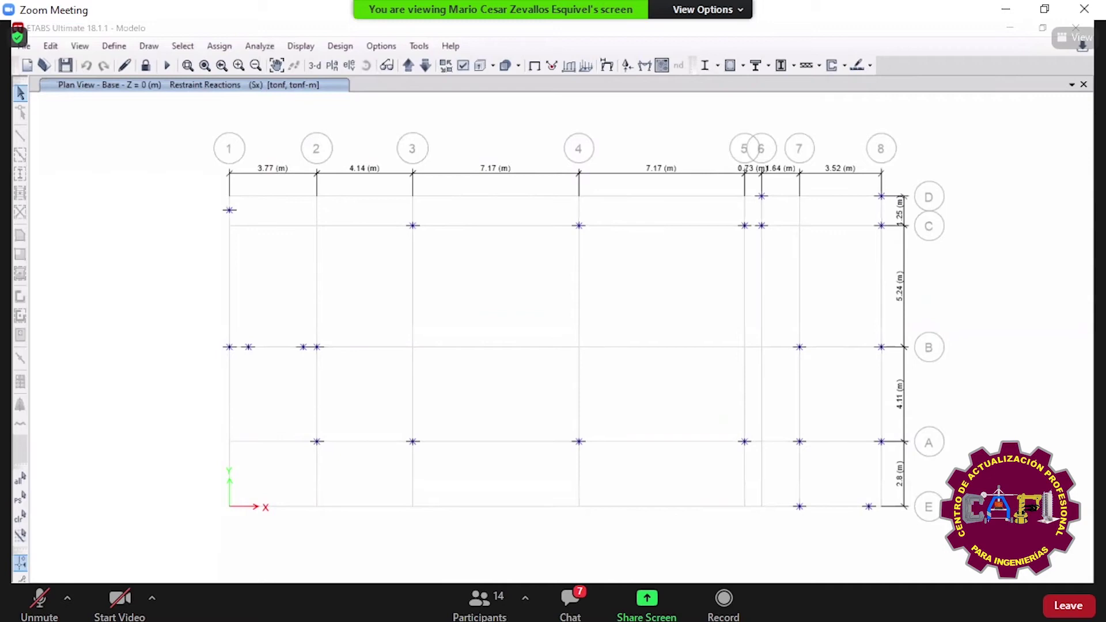
mouse_move(483, 594)
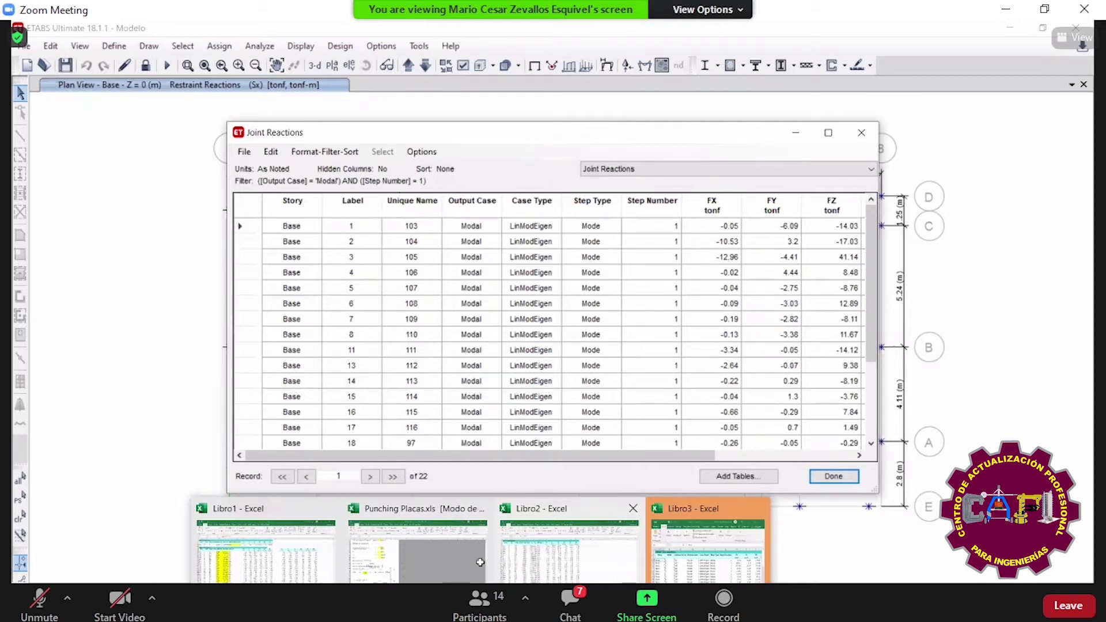
click(708, 552)
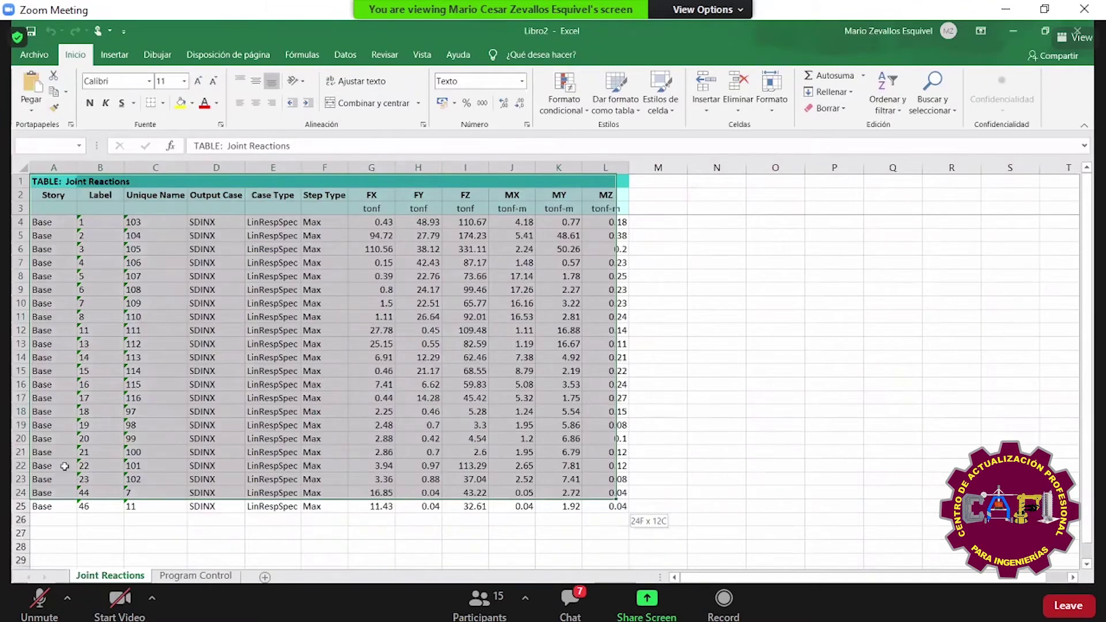
- Copy the SDINX Joint Reactions table from Libro2 into Libro3 below the Modal table, starting at cell A28
key(alt+Tab)
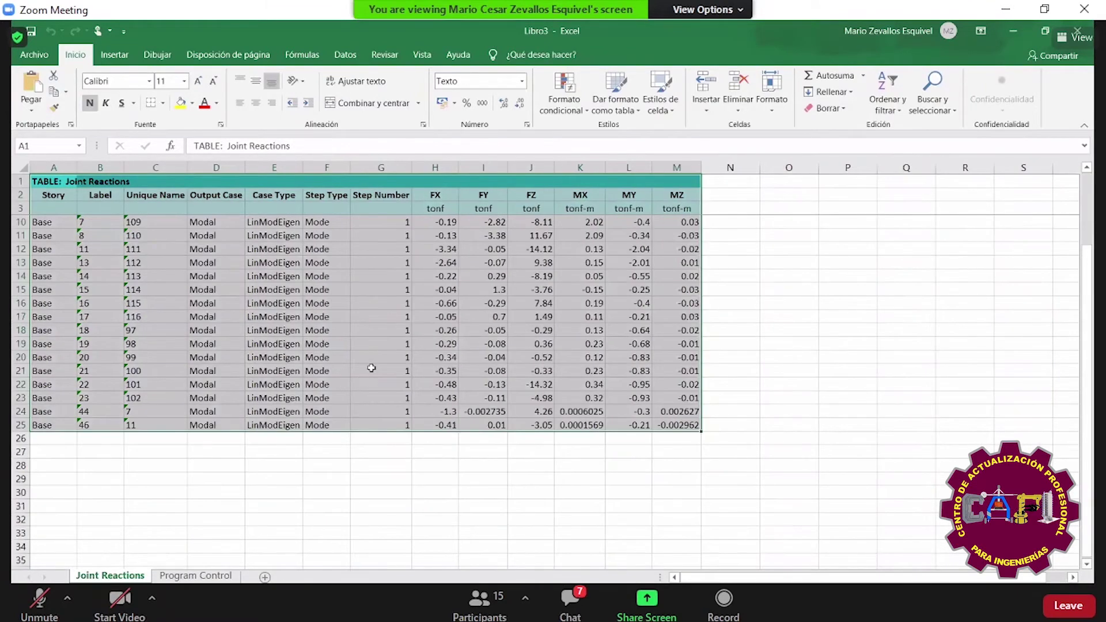
key(ctrl+v)
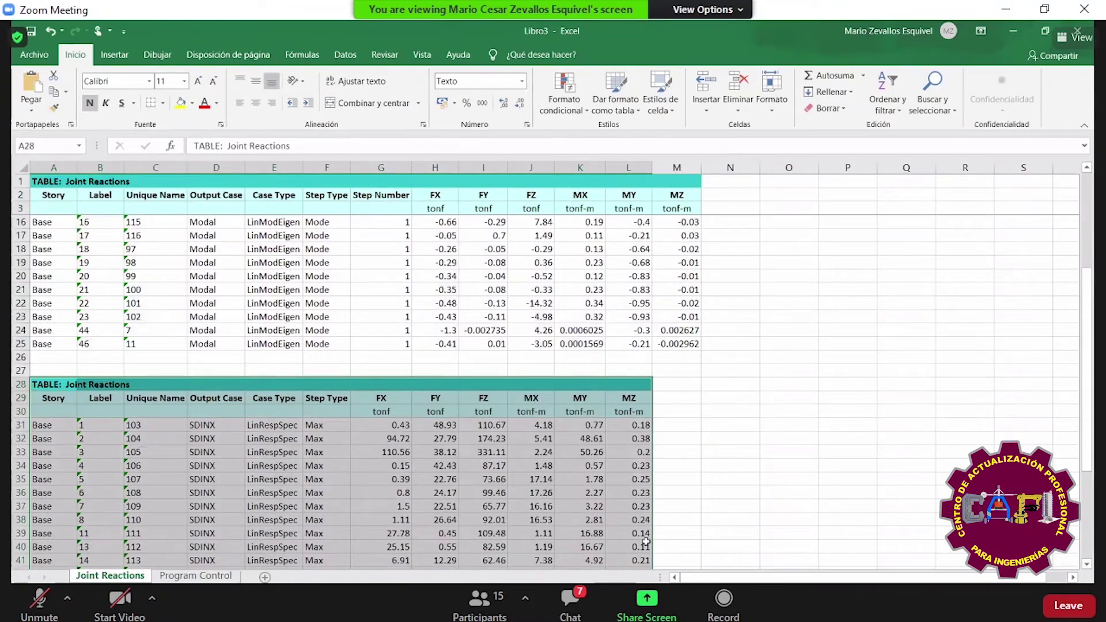
click(381, 398)
scroll(625, 426, down, 2)
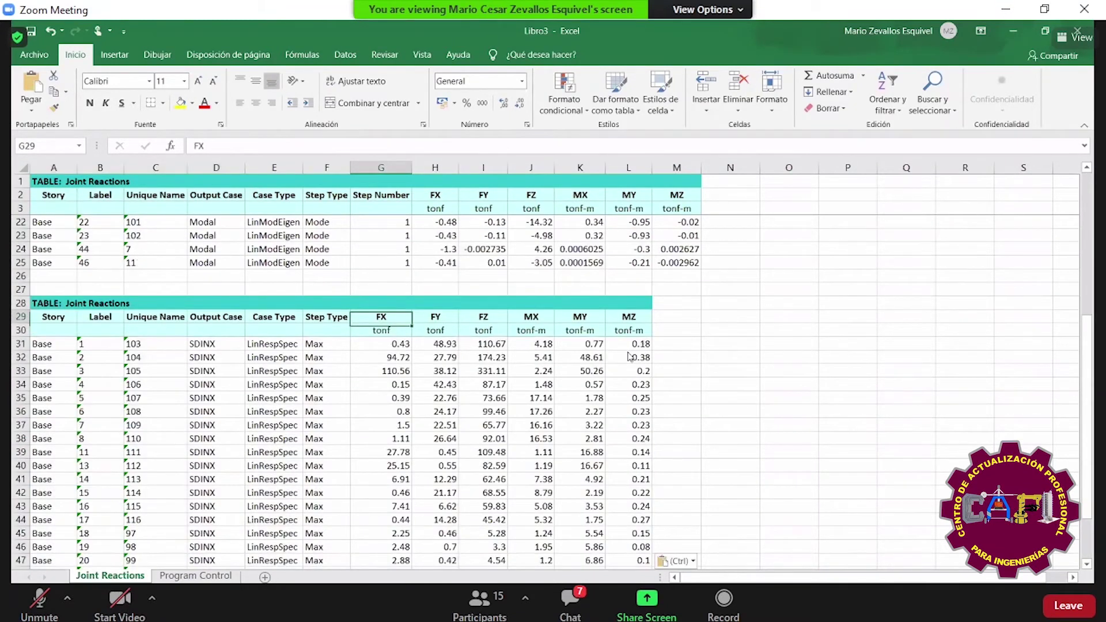
- Shift the SDINX table's FX to MZ block one column over, starting at H29, to align it with the Modal columns
key(ctrl+shift+Right)
key(ctrl+shift+Down)
scroll(437, 340, up, 3)
drag(467, 350, 518, 351)
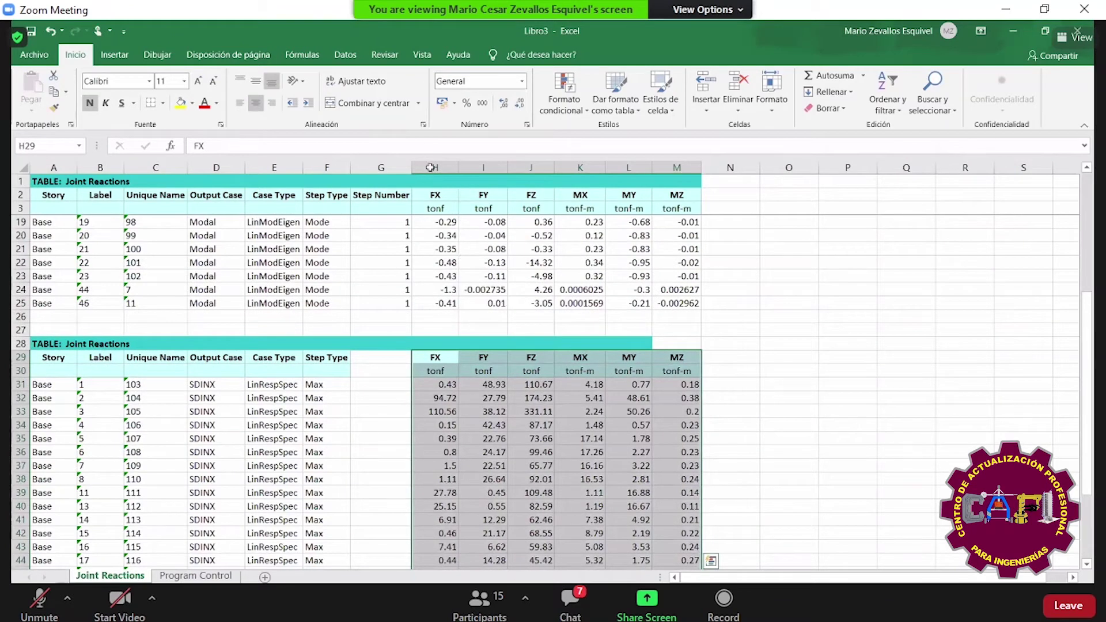
click(530, 384)
scroll(531, 384, up, 5)
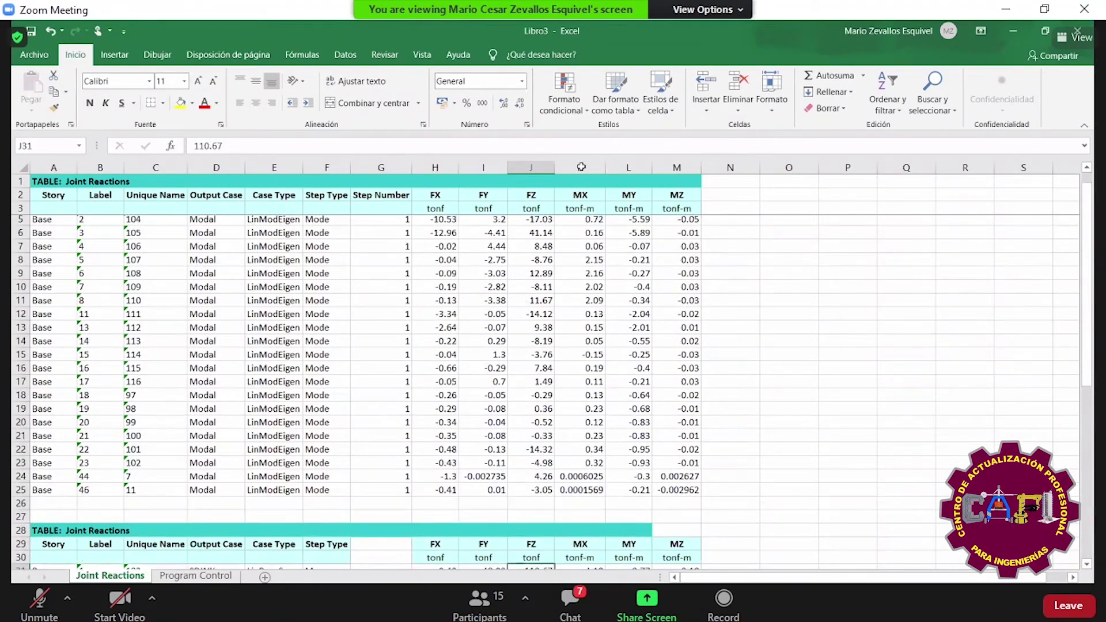
click(582, 167)
click(641, 168)
click(677, 167)
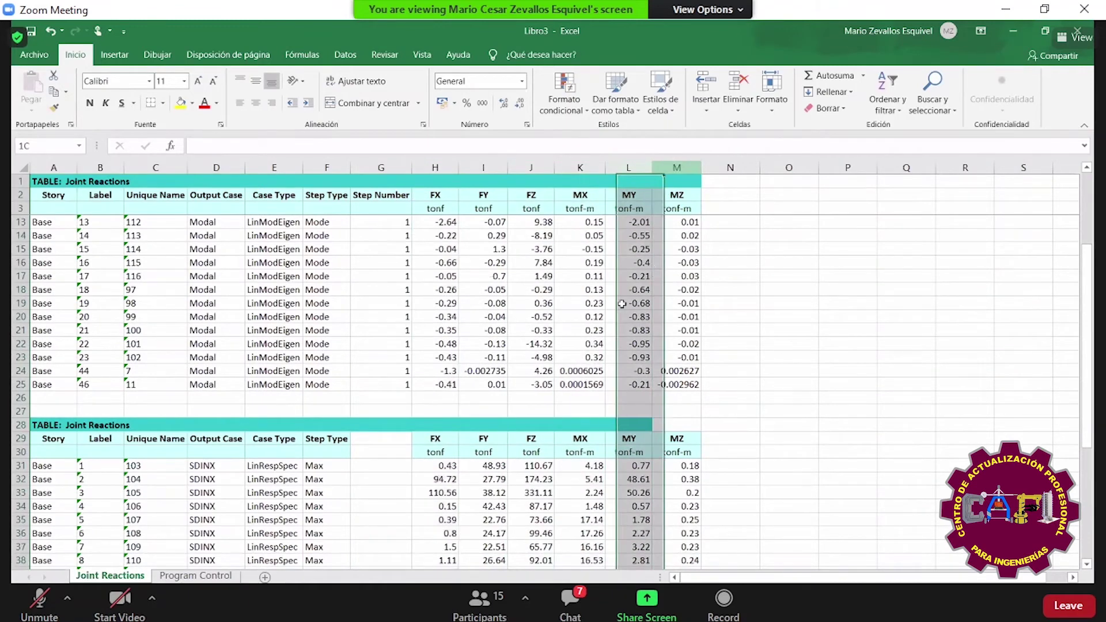
- Enter the formula +ABS(H4)/H4*H31 in cell O31 to apply the Modal sign to the first SDINX FX reaction
click(801, 468)
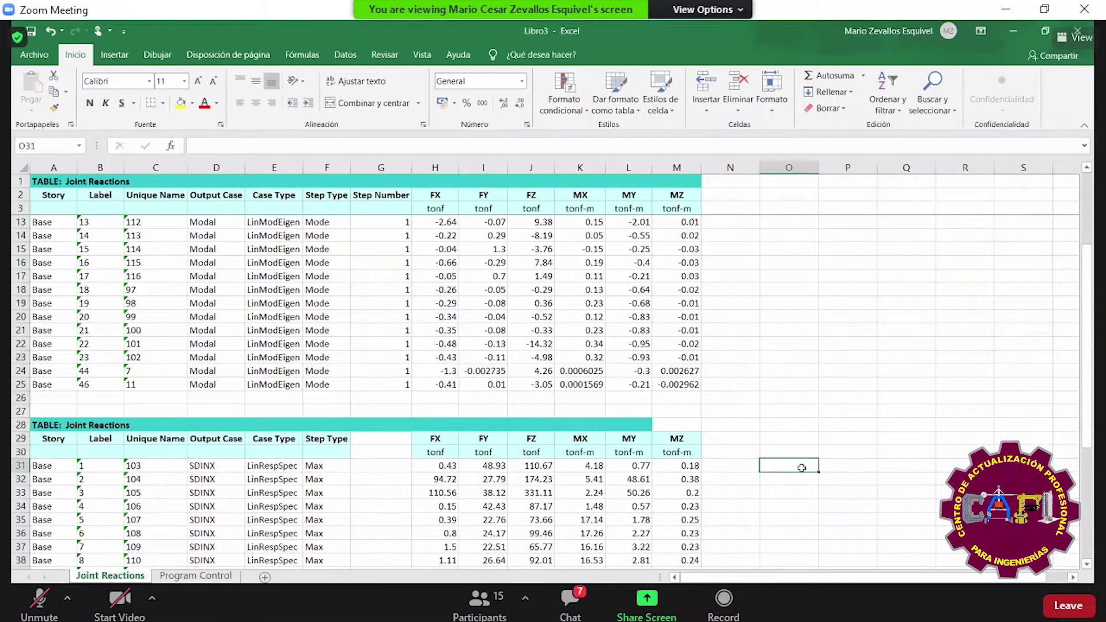
text(+)
scroll(801, 468, up, 3)
scroll(802, 467, down, 2)
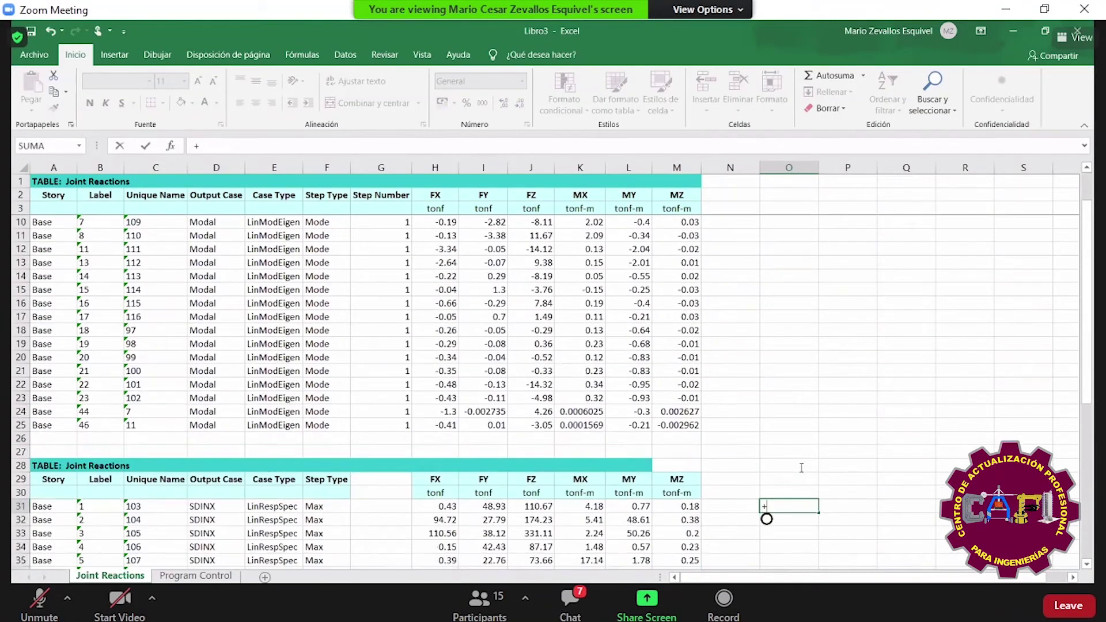
scroll(802, 467, down, 1)
text(ABS()
scroll(424, 235, up, 3)
click(432, 222)
text())
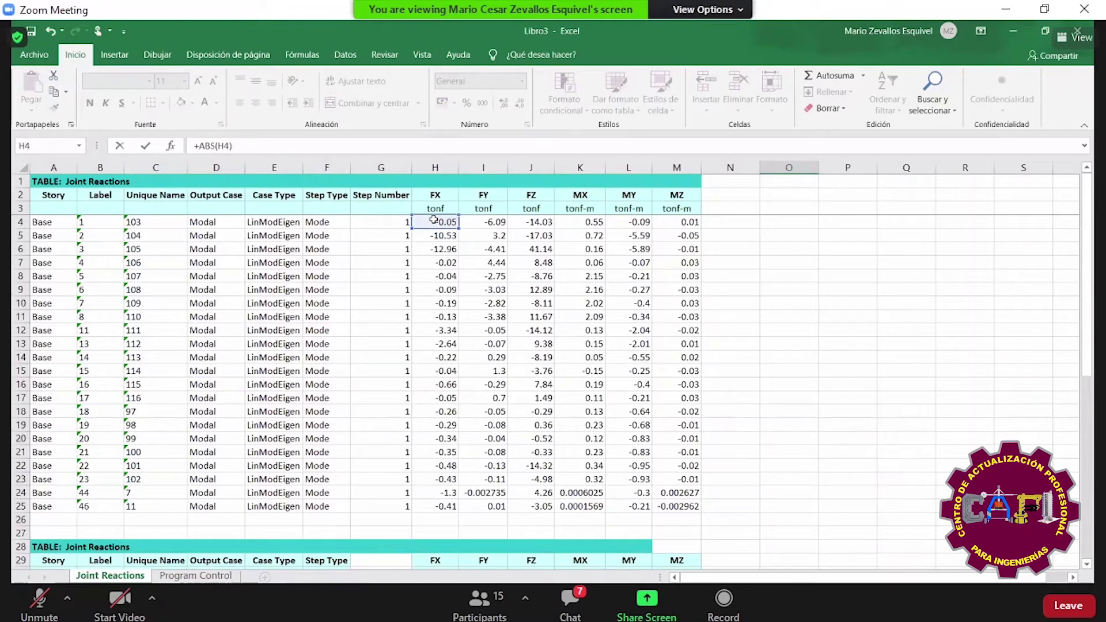
text(/)
click(446, 221)
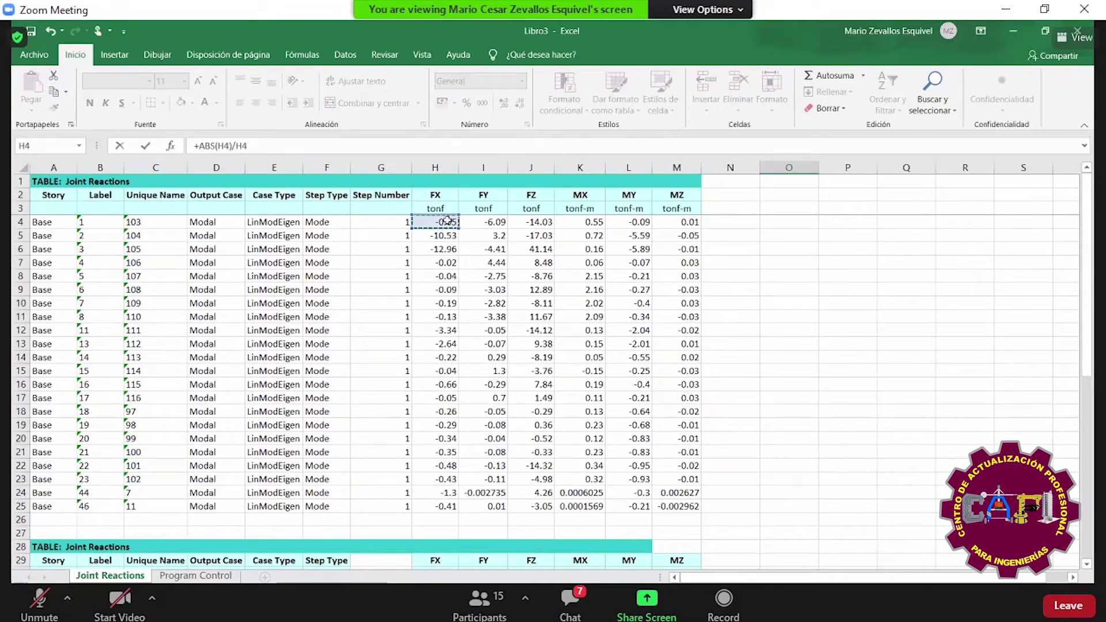
text(*)
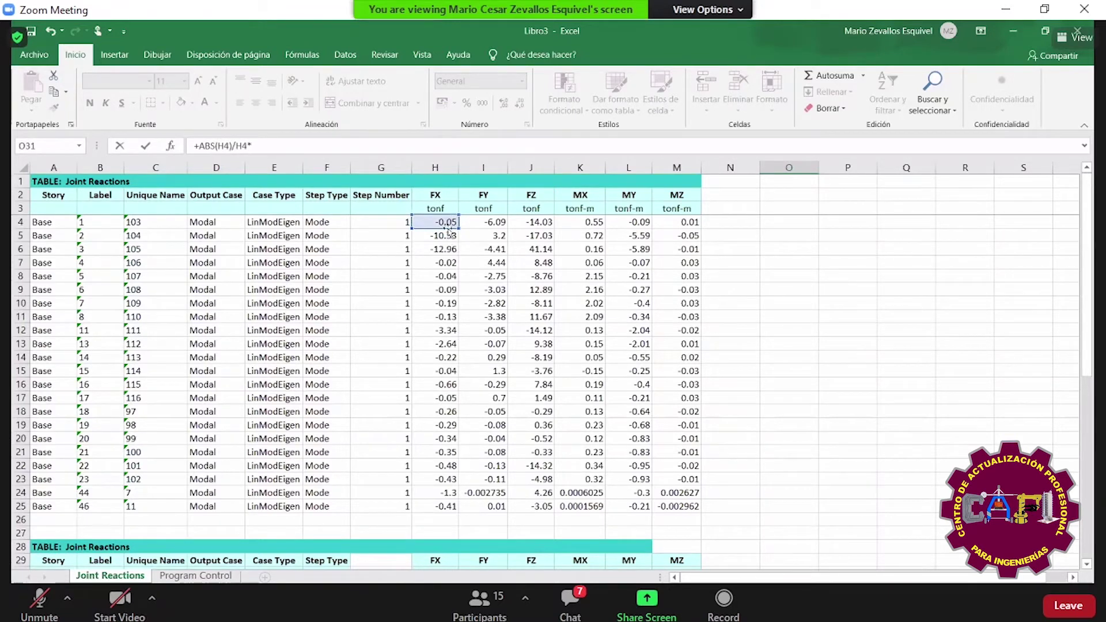
scroll(438, 461, down, 3)
click(439, 465)
key(Return)
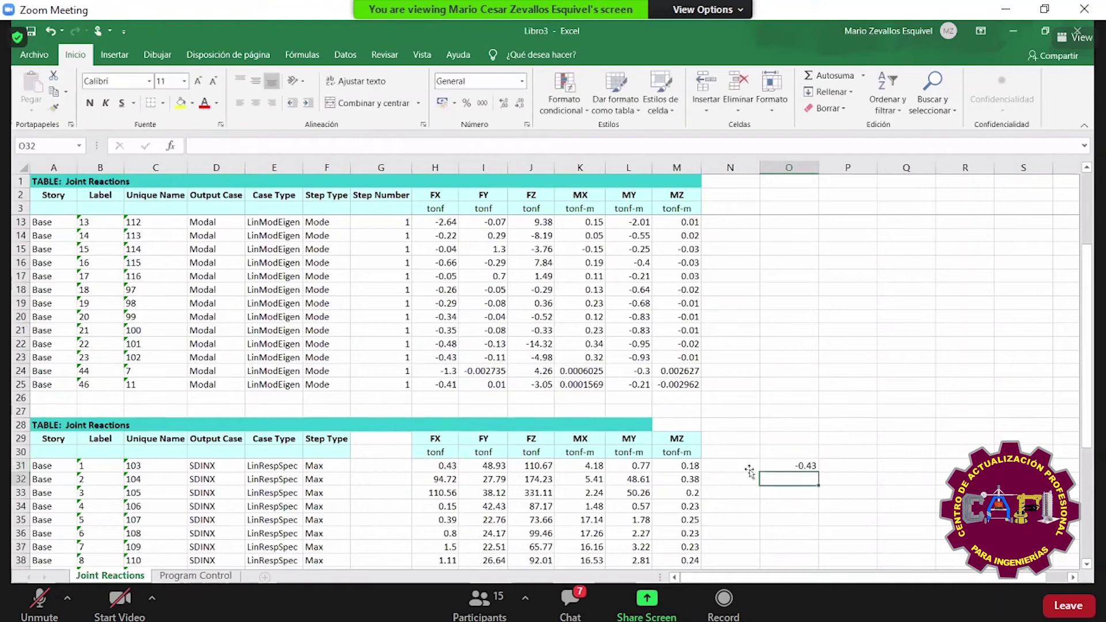
- Review the sign formula against its Modal source cell H4 and fill it from O31 across to T31
click(810, 463)
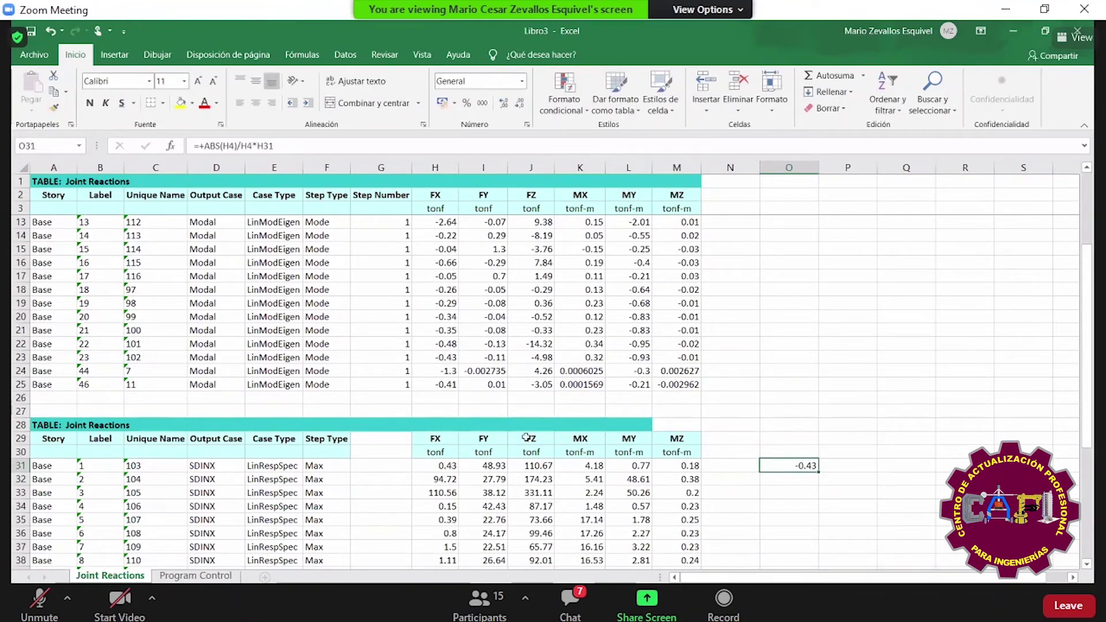
scroll(483, 419, up, 3)
click(449, 223)
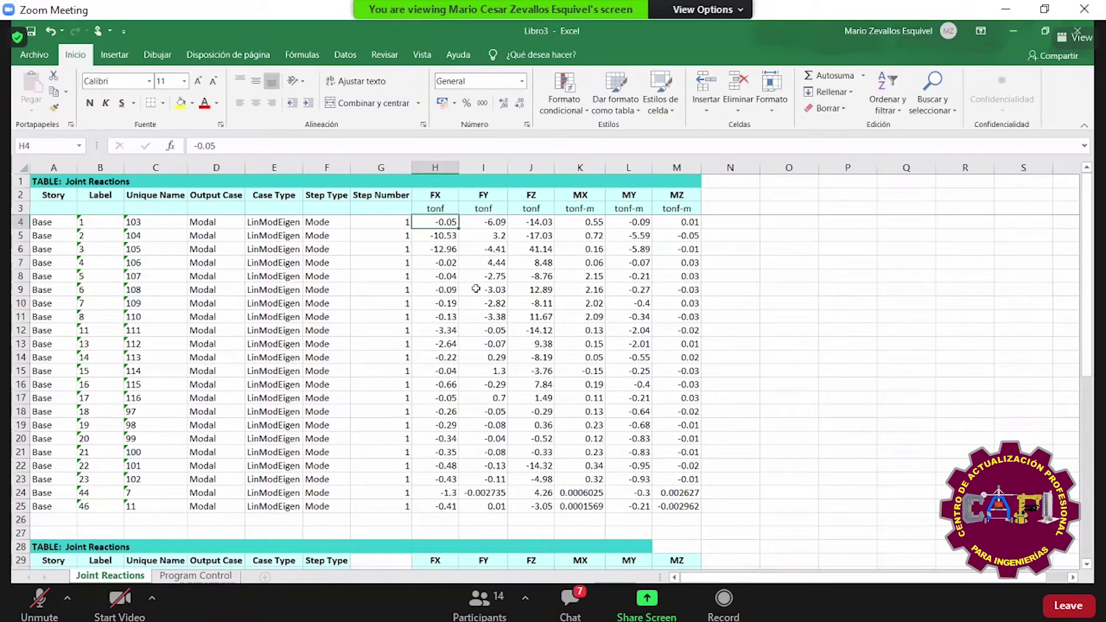
scroll(478, 292, down, 2)
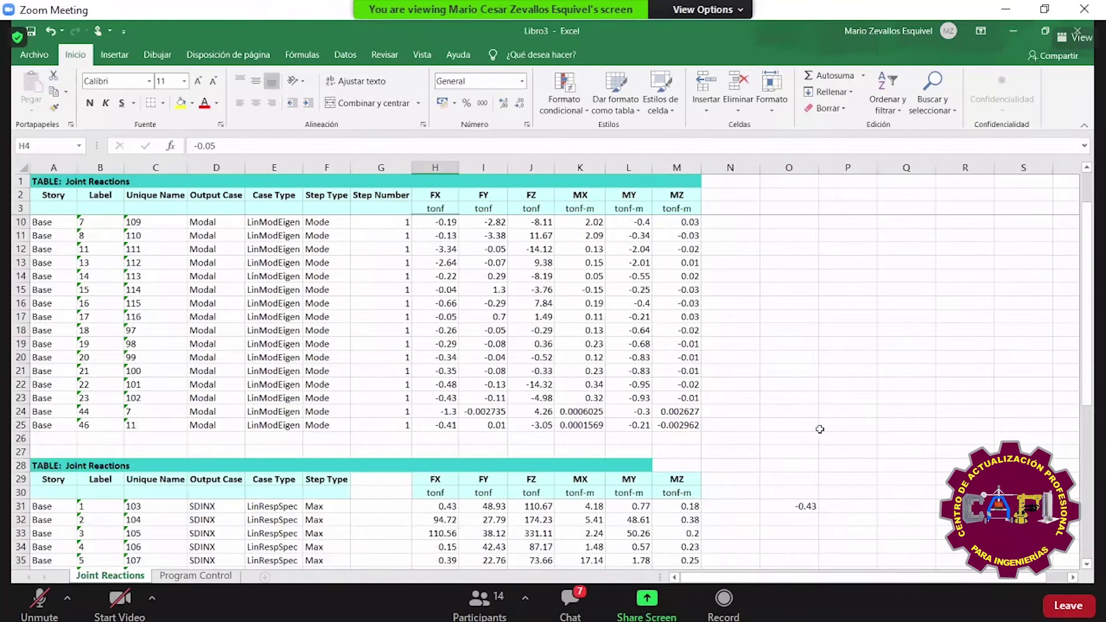
scroll(927, 436, down, 1)
scroll(928, 436, down, 1)
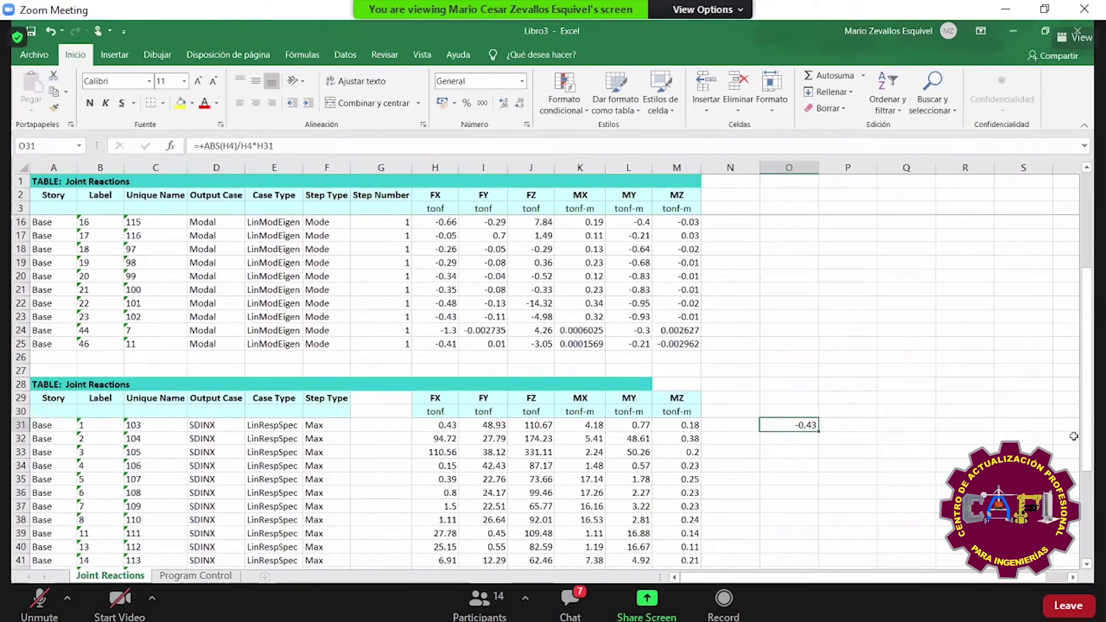
drag(818, 432, 931, 427)
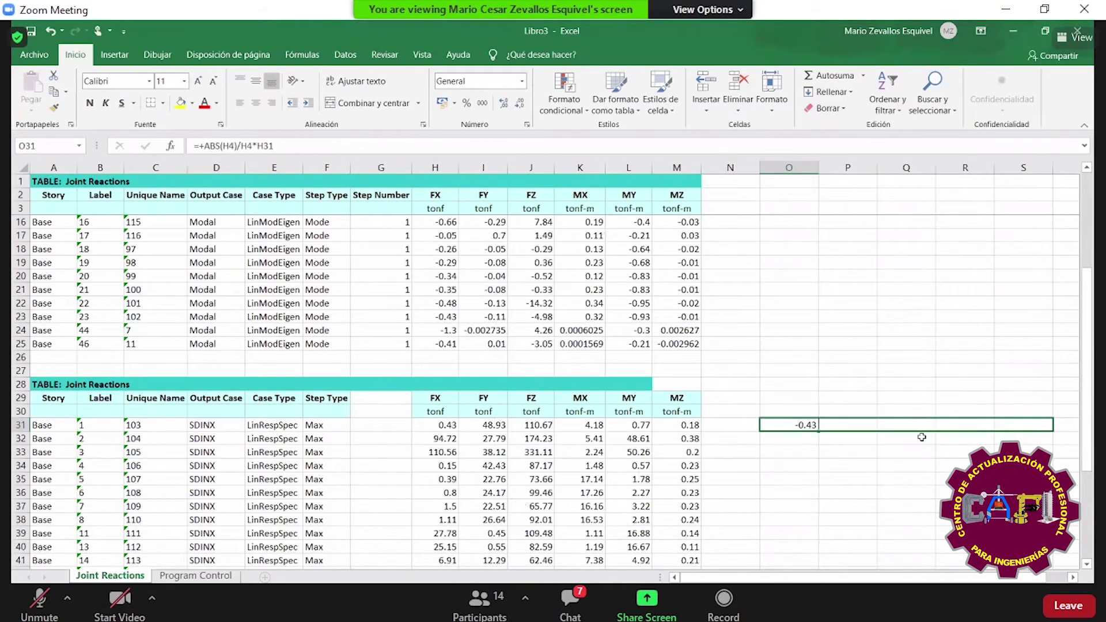
scroll(907, 455, right, 3)
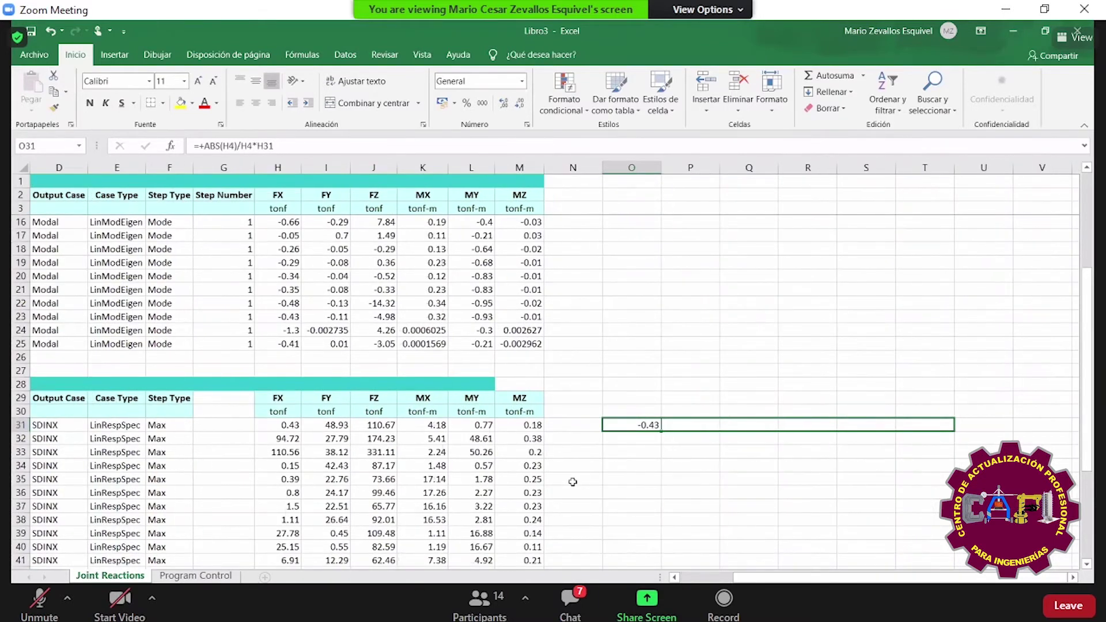
- Copy the first Modal joint's reactions H4:M4 to O30:T30 to compare signs with the row below, and clear them
scroll(578, 439, up, 3)
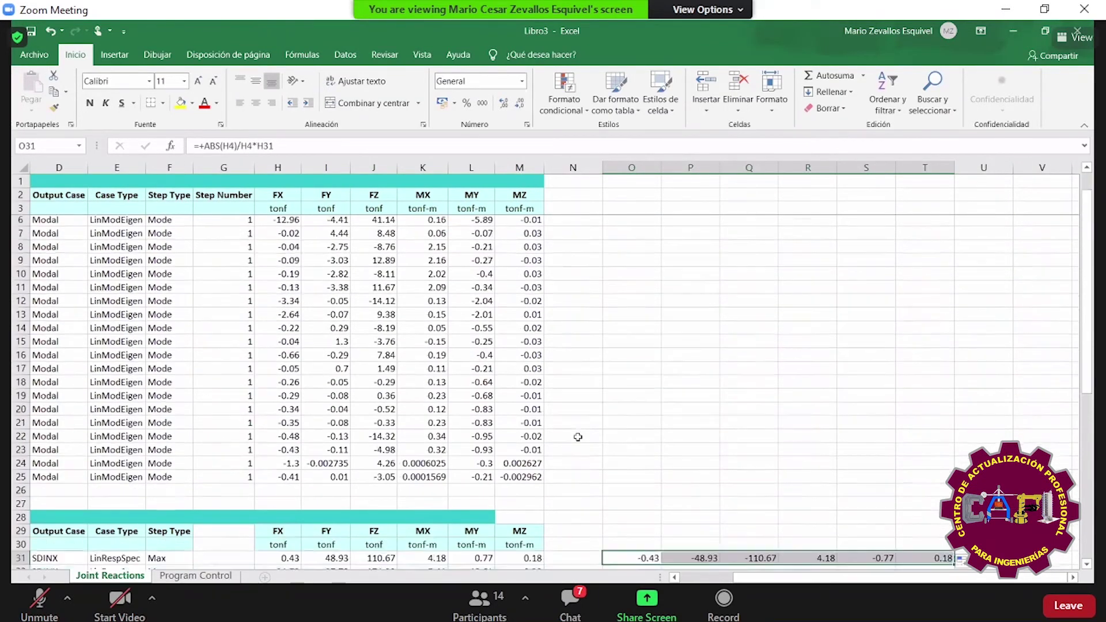
ctrl+scroll(256, 213, down, 1)
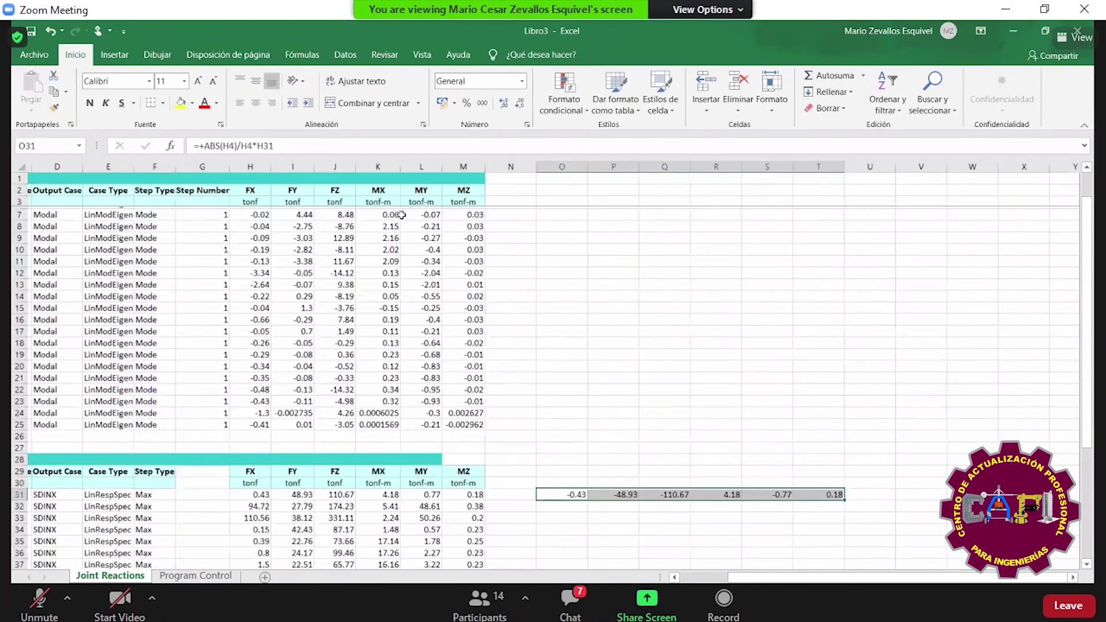
ctrl+scroll(438, 216, down, 1)
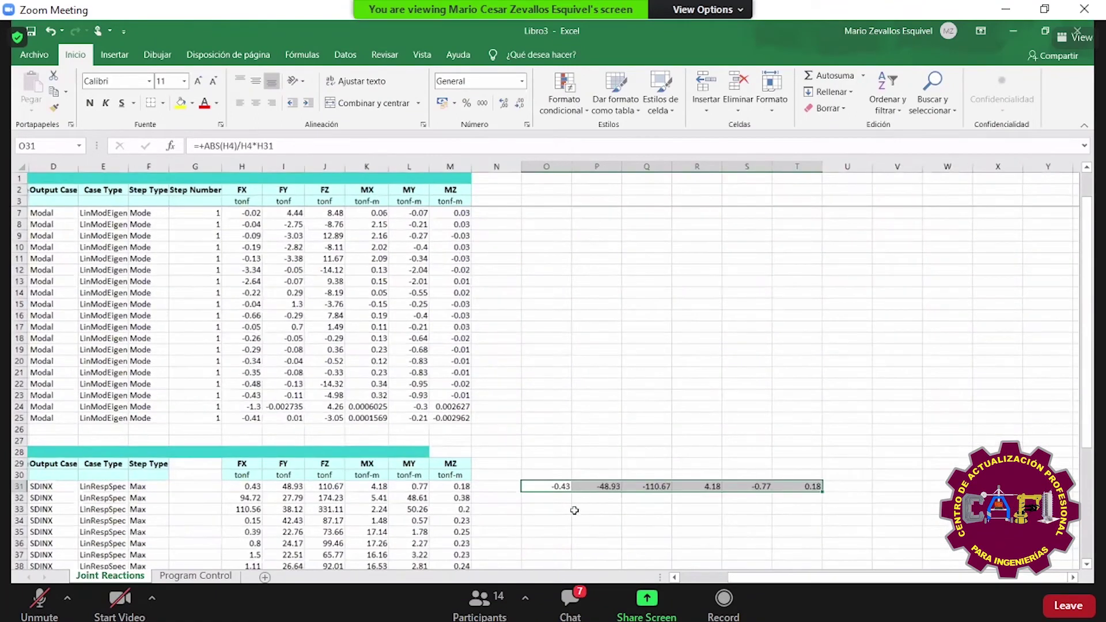
scroll(551, 506, up, 1)
drag(238, 212, 444, 214)
key(ctrl+c)
click(551, 504)
key(ctrl+v)
key(Escape)
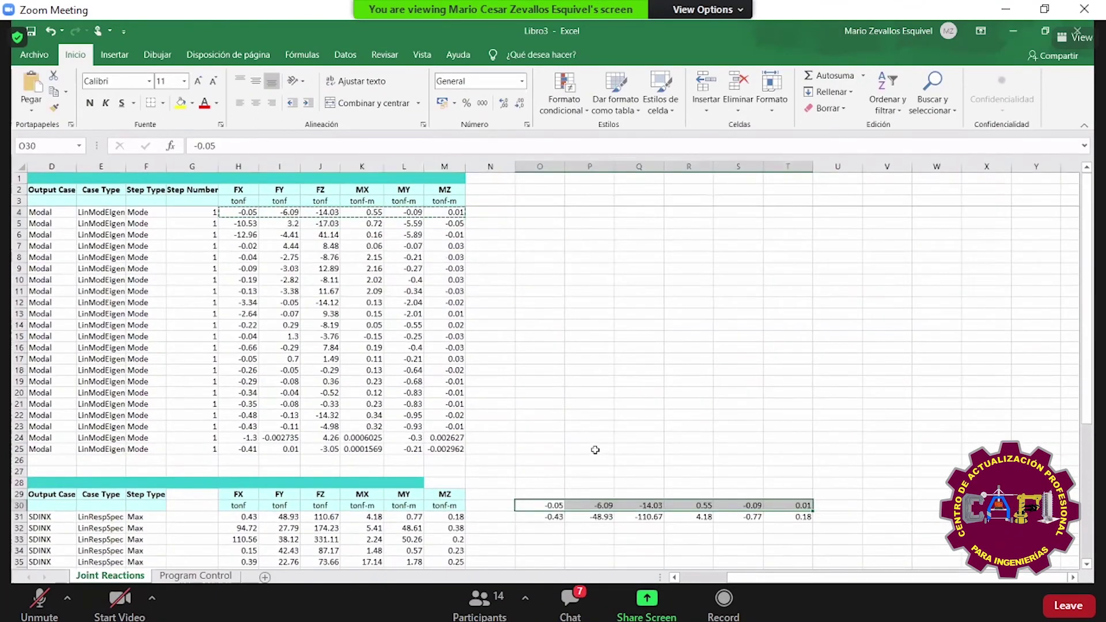
scroll(646, 453, down, 1)
scroll(646, 453, down, 1)
click(590, 449)
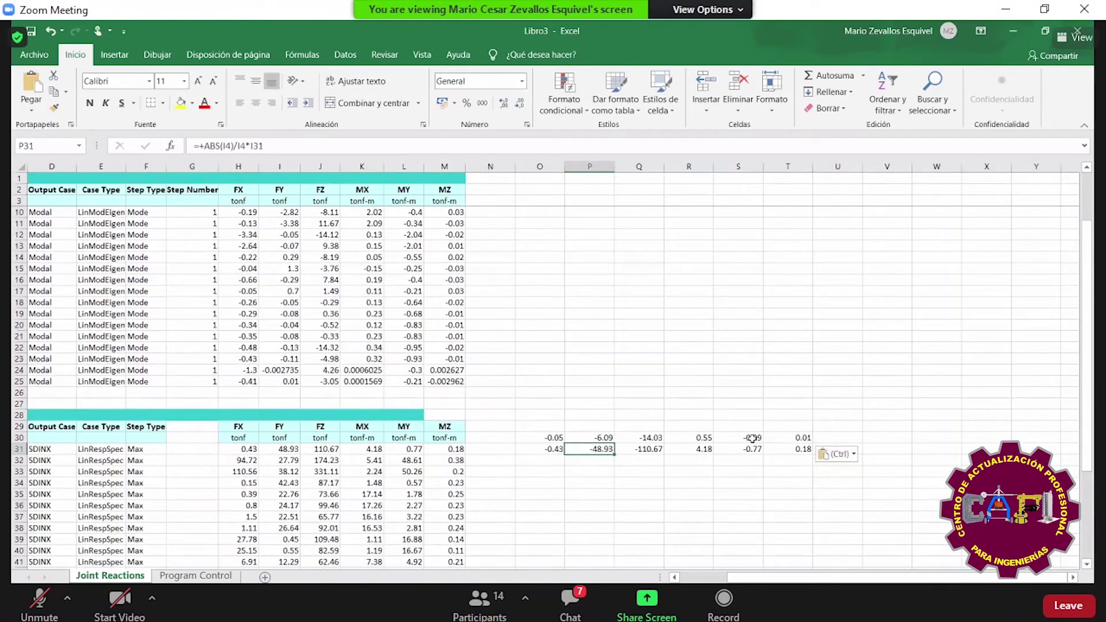
drag(804, 438, 532, 437)
key(Delete)
- Fill the sign formulas in O31:T31 down to row 52 for all the SDINX joints
scroll(542, 404, down, 2)
drag(542, 381, 789, 381)
key(ctrl+v)
scroll(809, 331, down, 3)
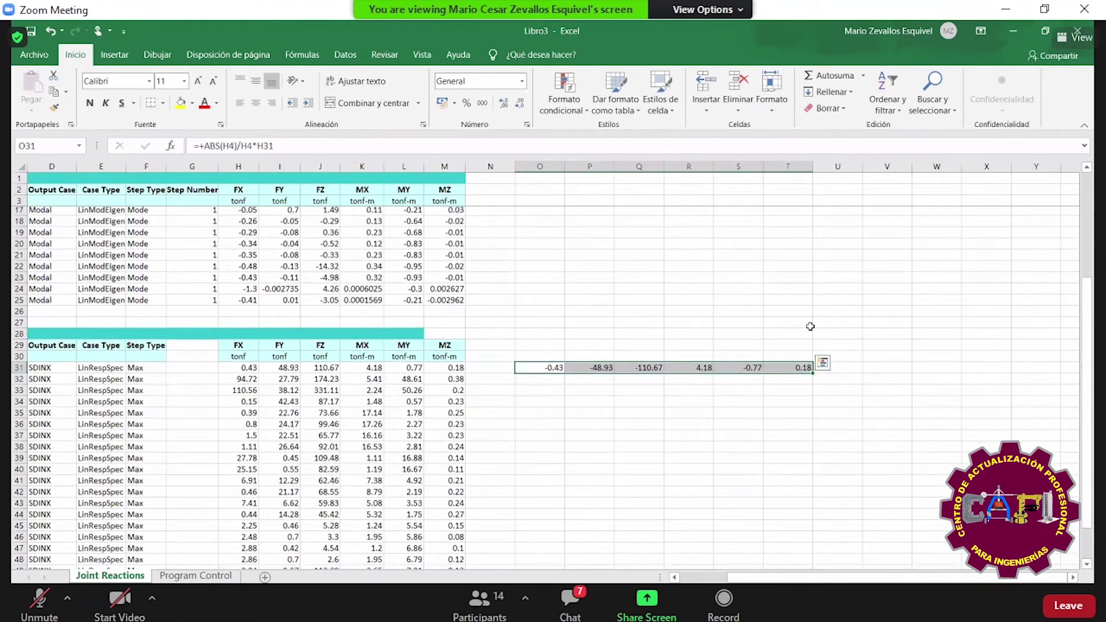
shift+click(807, 526)
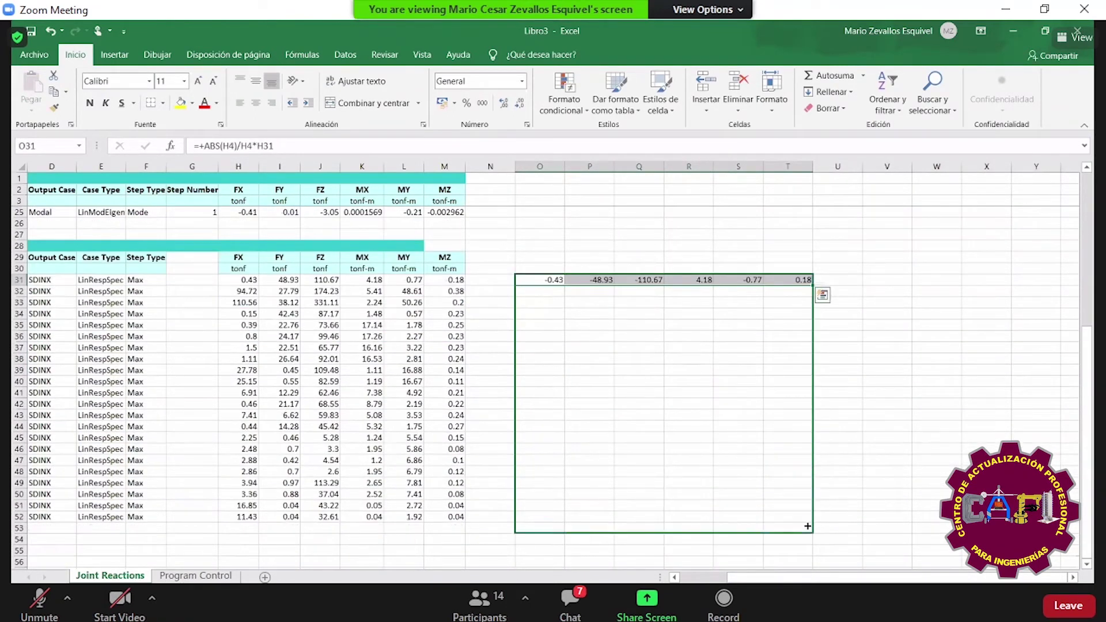
key(ctrl+v)
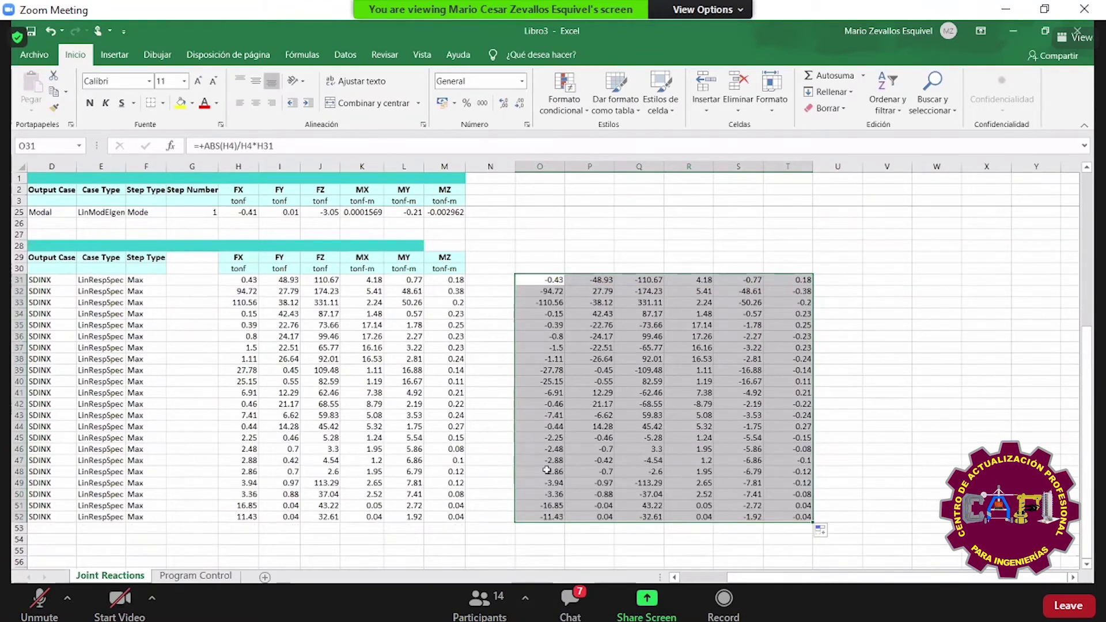
- Copy the SDINX table together with its signed reactions, A28:T52, into a new worksheet starting at A1
middle_drag(786, 376, 496, 381)
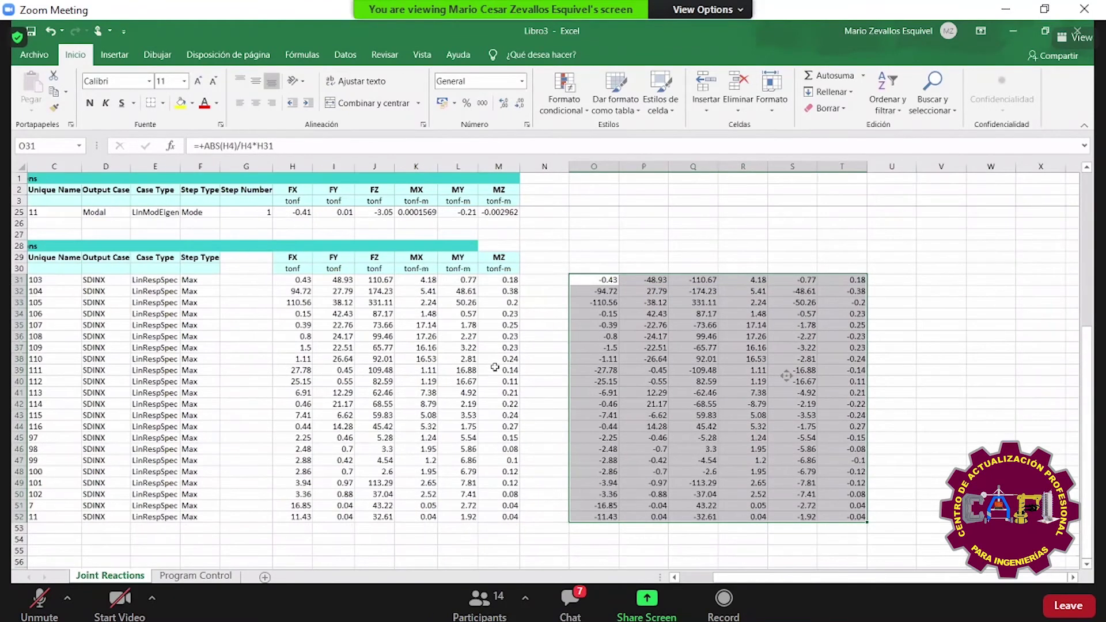
scroll(495, 368, left, 1)
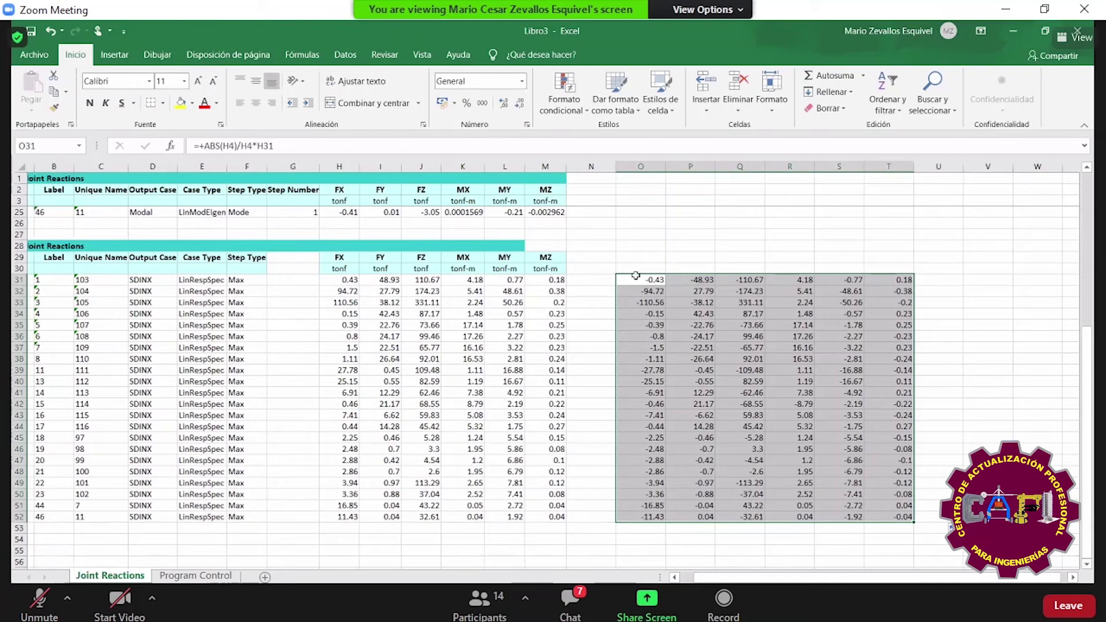
scroll(519, 409, left, 1)
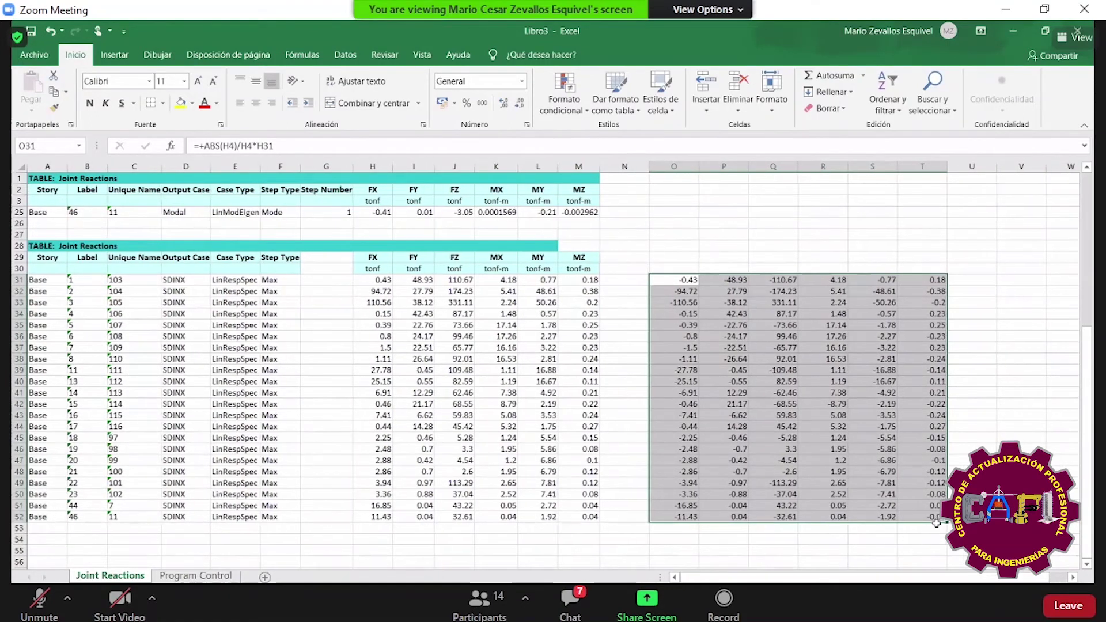
drag(48, 246, 921, 517)
key(ctrl+c)
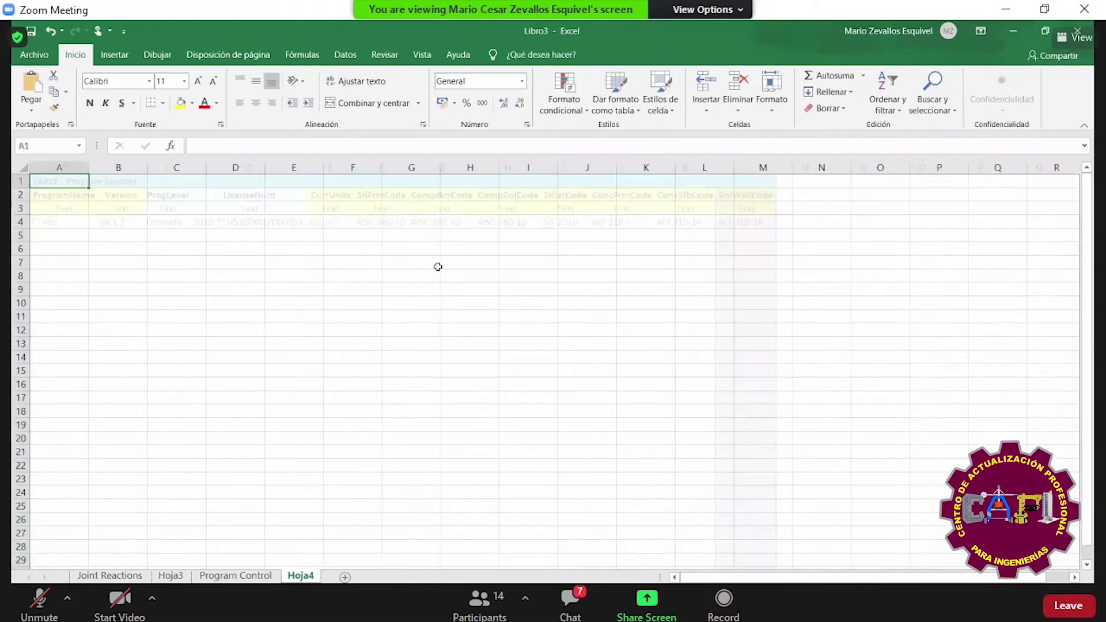
key(ctrl+v)
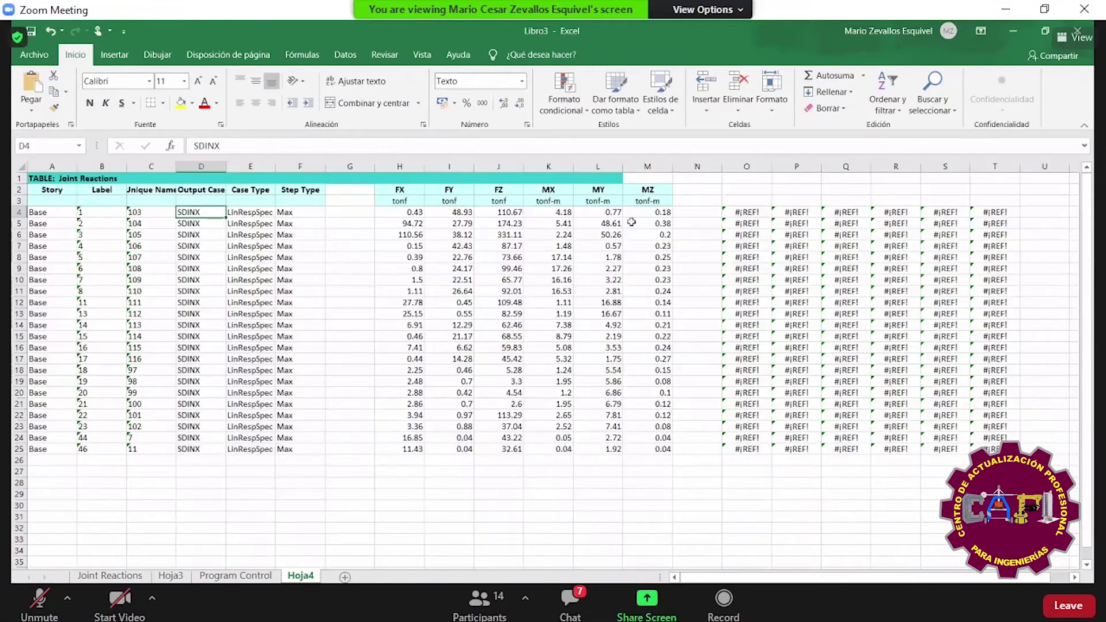
- Paste the copied SDINX range again at A1 as values only, replacing the broken formulas
click(58, 180)
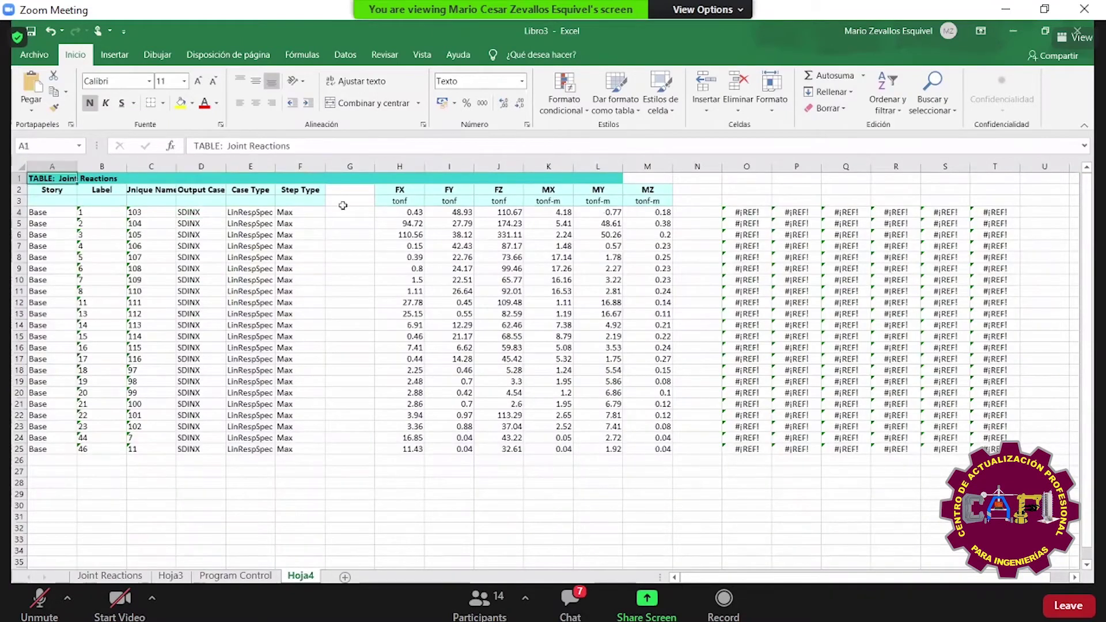
right_click(59, 183)
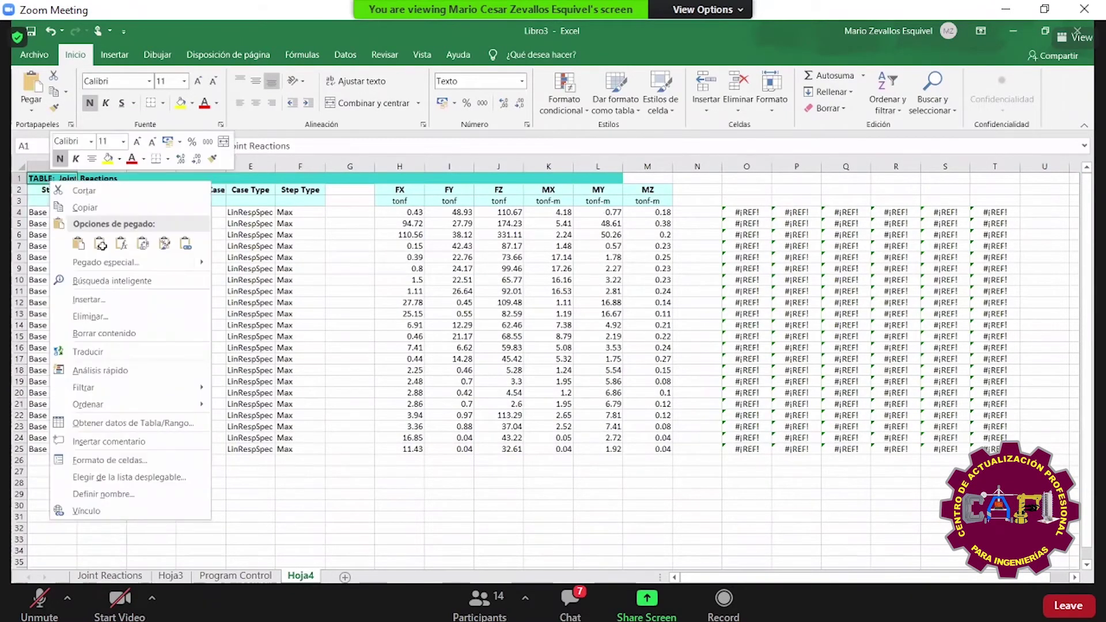
click(99, 243)
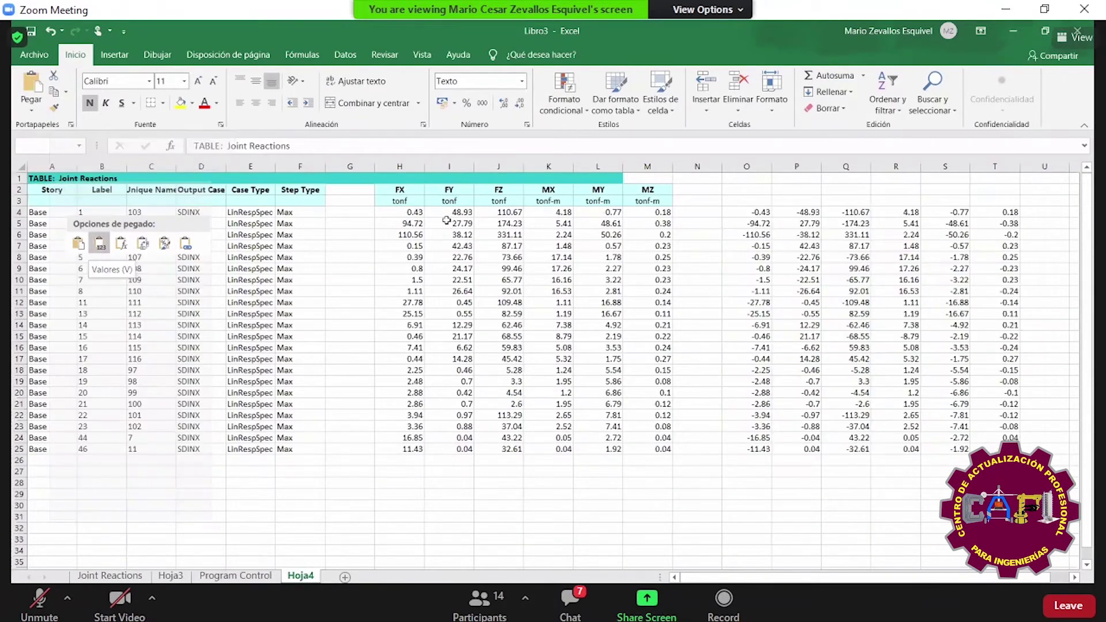
- Clear the unsigned reactions in H4:M25 and move the signed values from O4:T25 into their place
drag(403, 212, 663, 461)
key(Delete)
drag(748, 212, 1002, 438)
key(shift+Down)
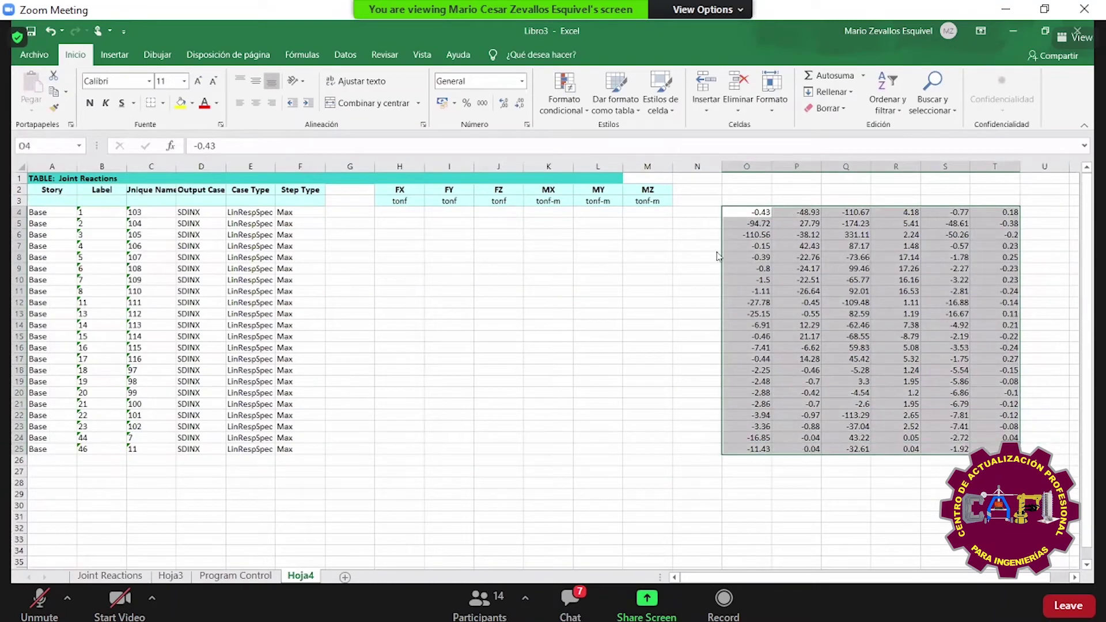
drag(547, 263, 374, 164)
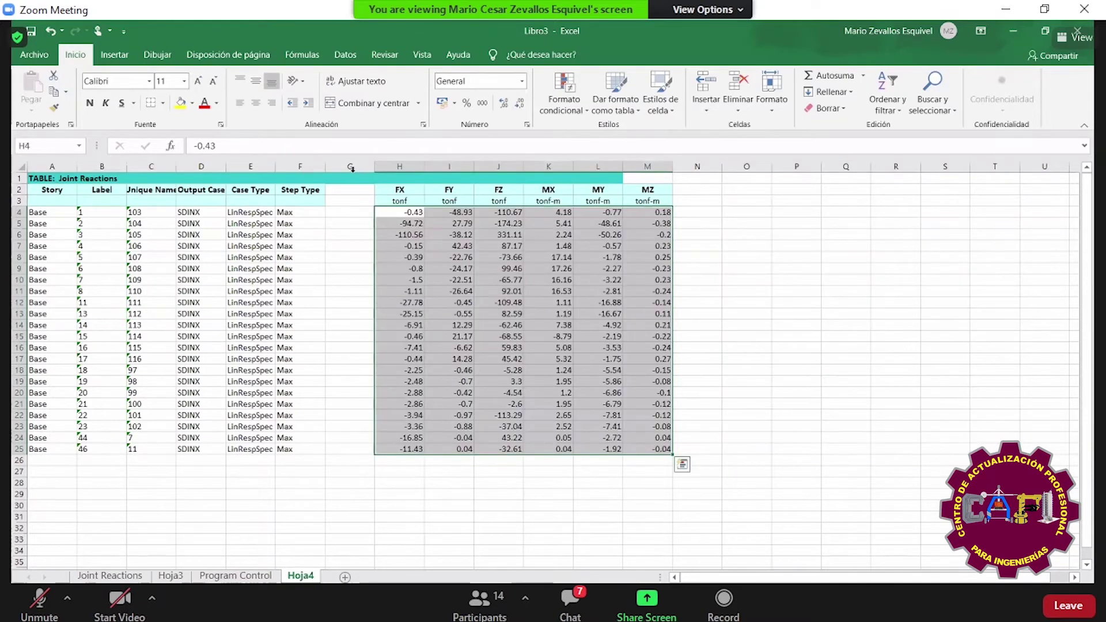
- Delete the empty column G between Step Type and FX
click(353, 168)
key(ctrl+minus)
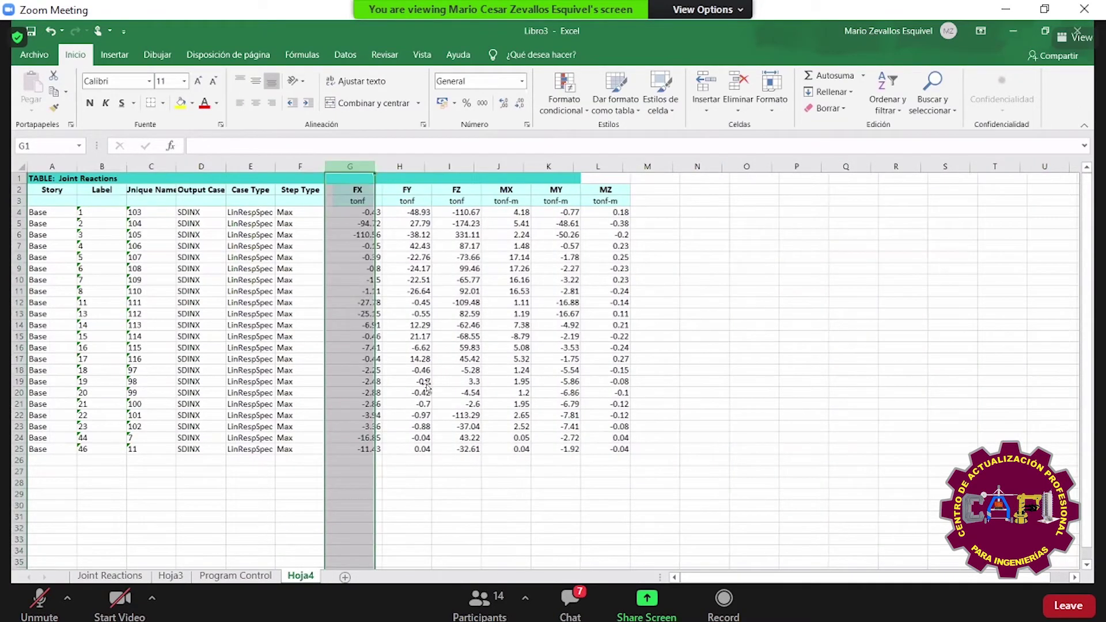
click(449, 381)
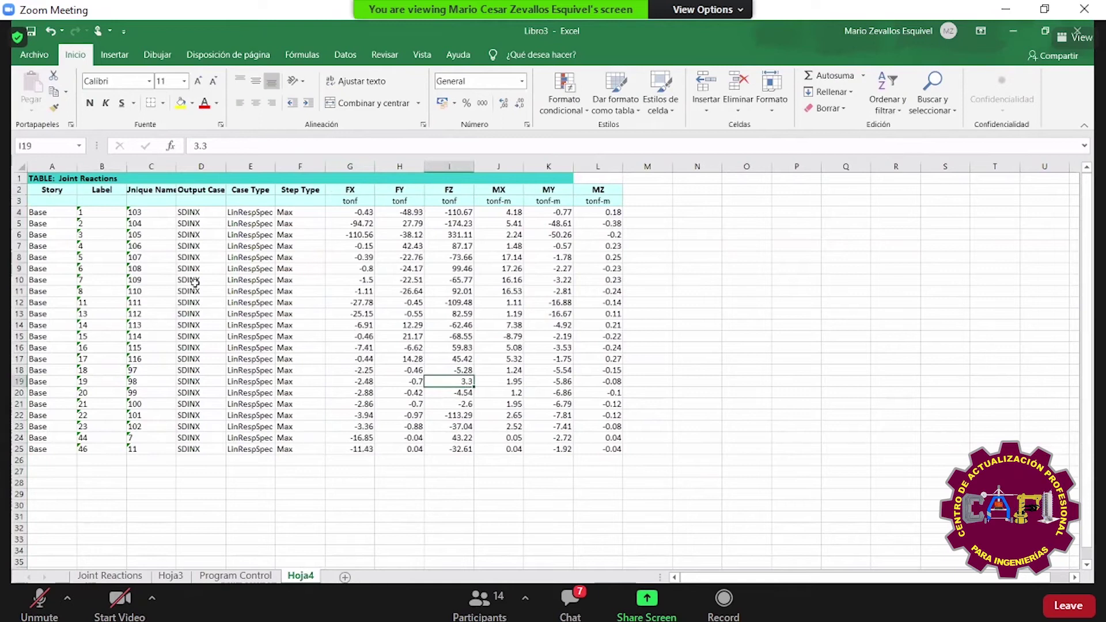
- Add filters to header row 3 of the signed reactions table and sort it by Unique Name in ascending order
click(347, 268)
drag(363, 213, 610, 454)
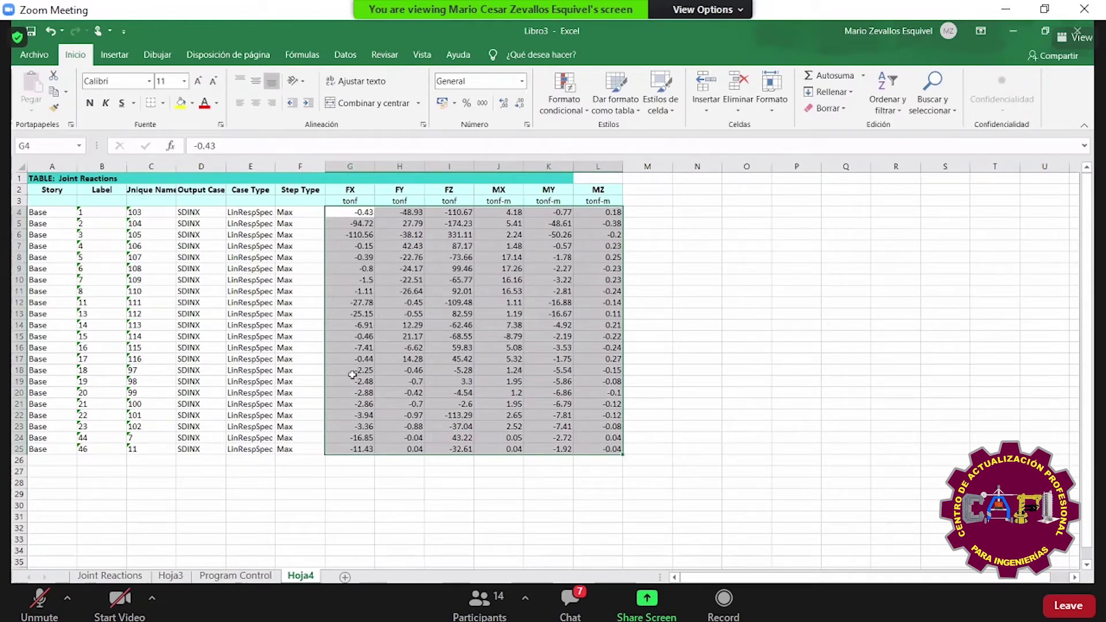
key(alt+Tab)
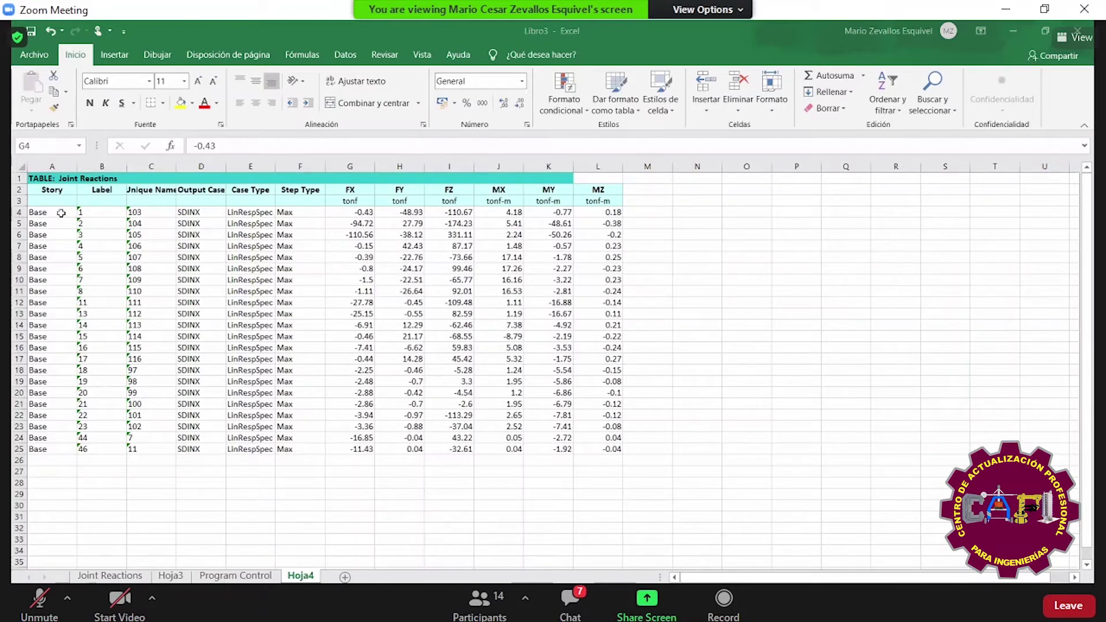
key(alt+Tab)
click(19, 201)
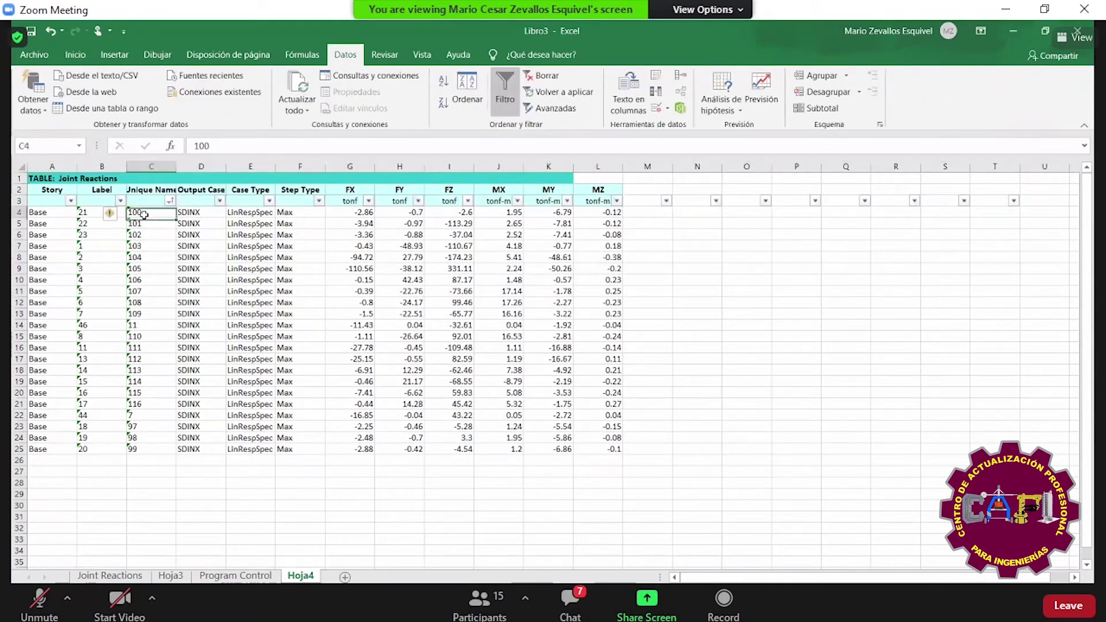
drag(144, 213, 146, 448)
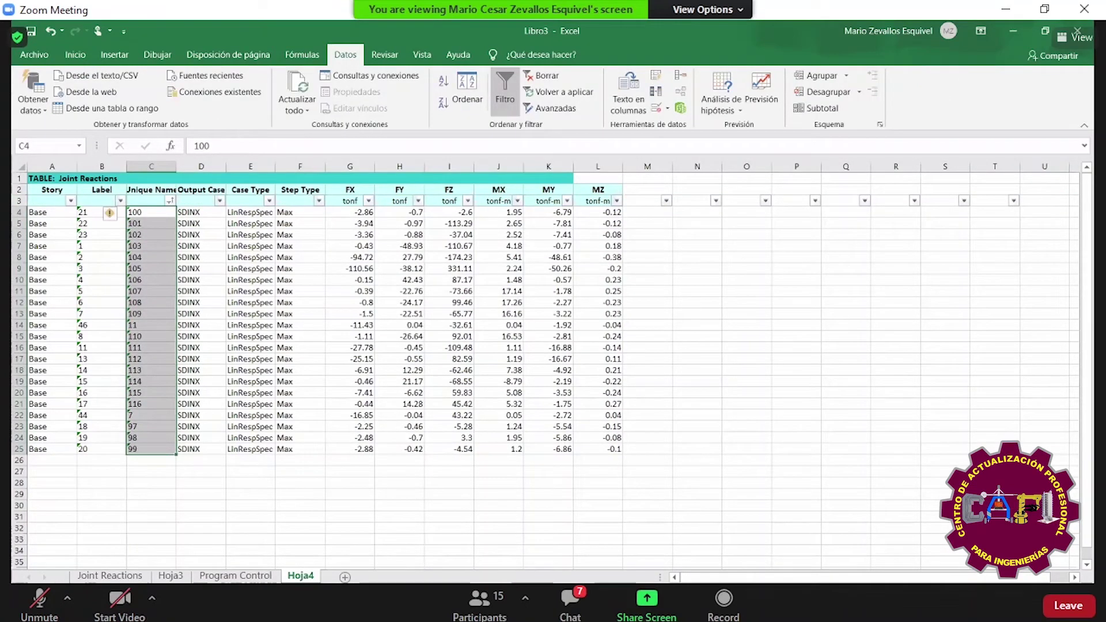
- Switch to SAFE and save the model as Cimentacion_diseño1.FDB in the Proyecto UCV_ folder
key(alt+Tab)
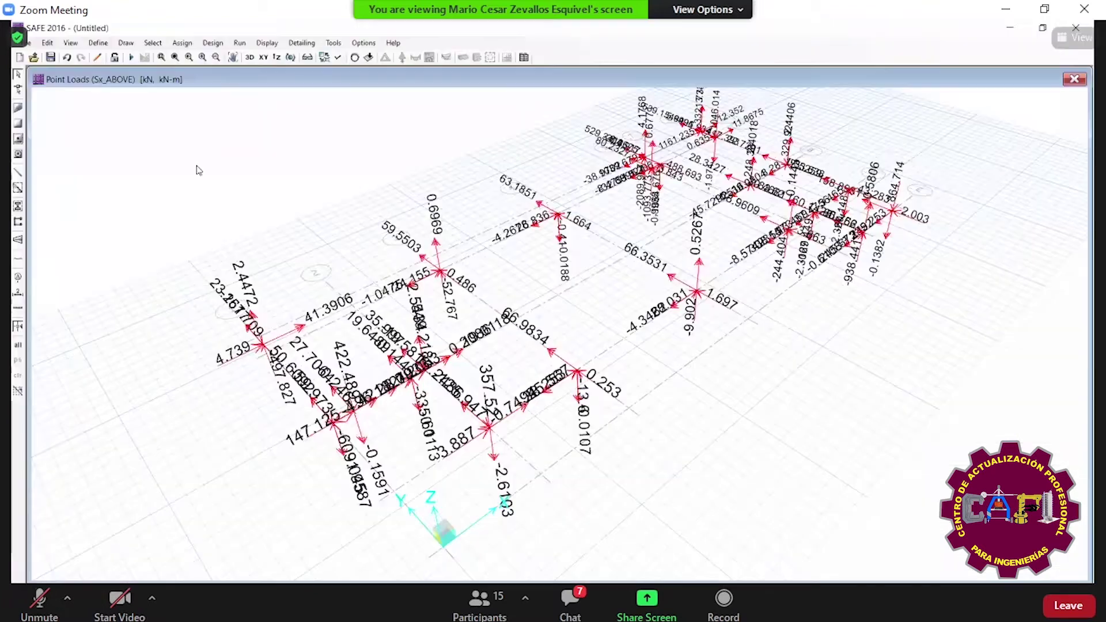
click(190, 300)
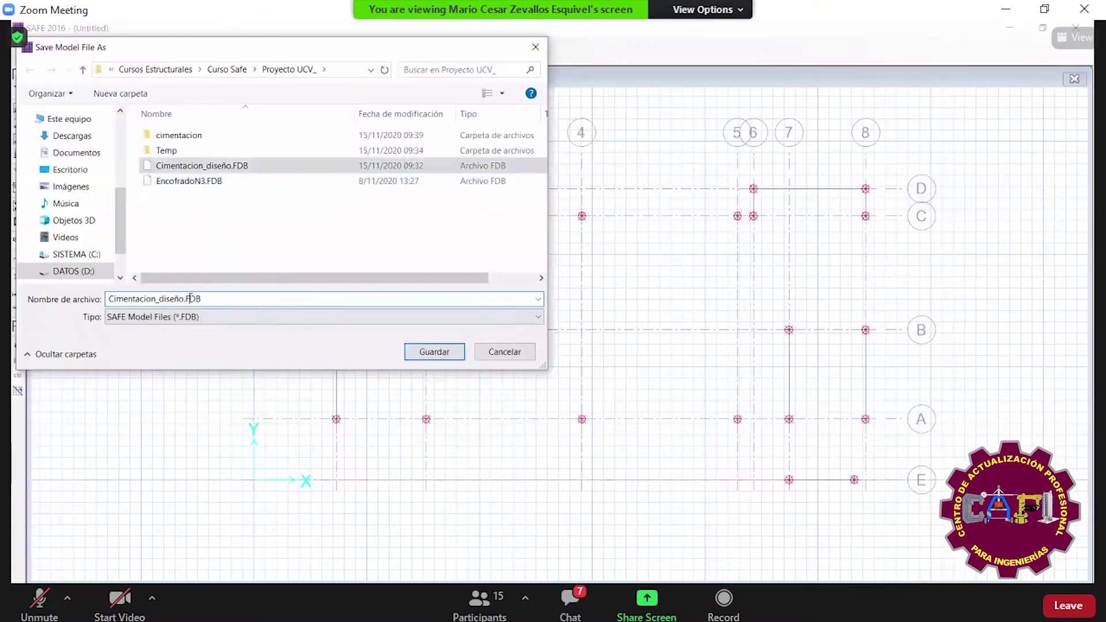
text(1)
click(420, 358)
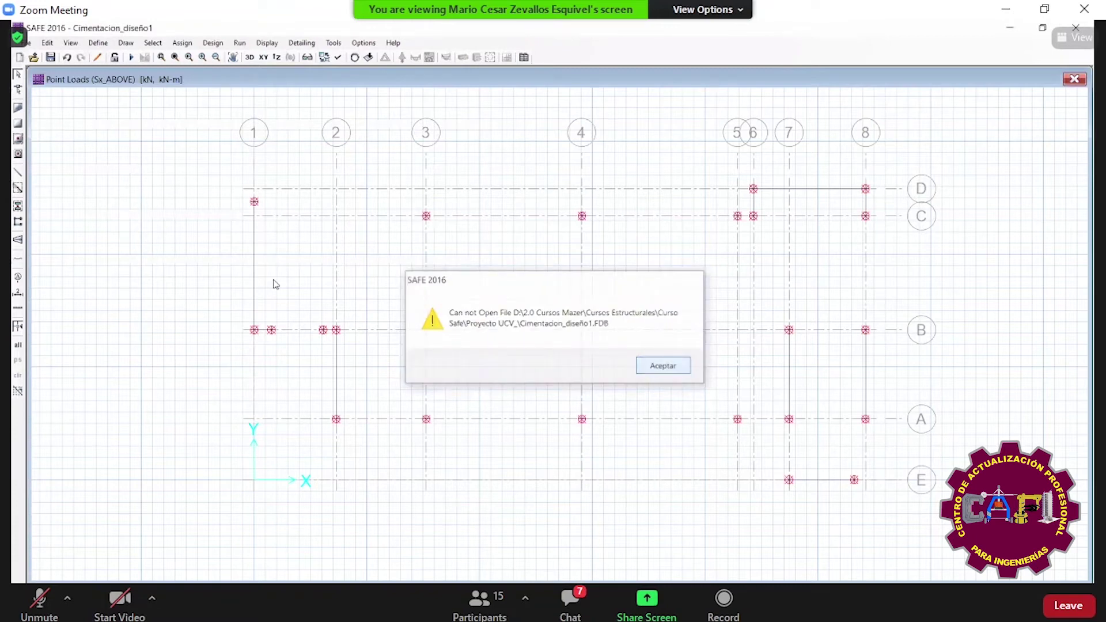
key(Return)
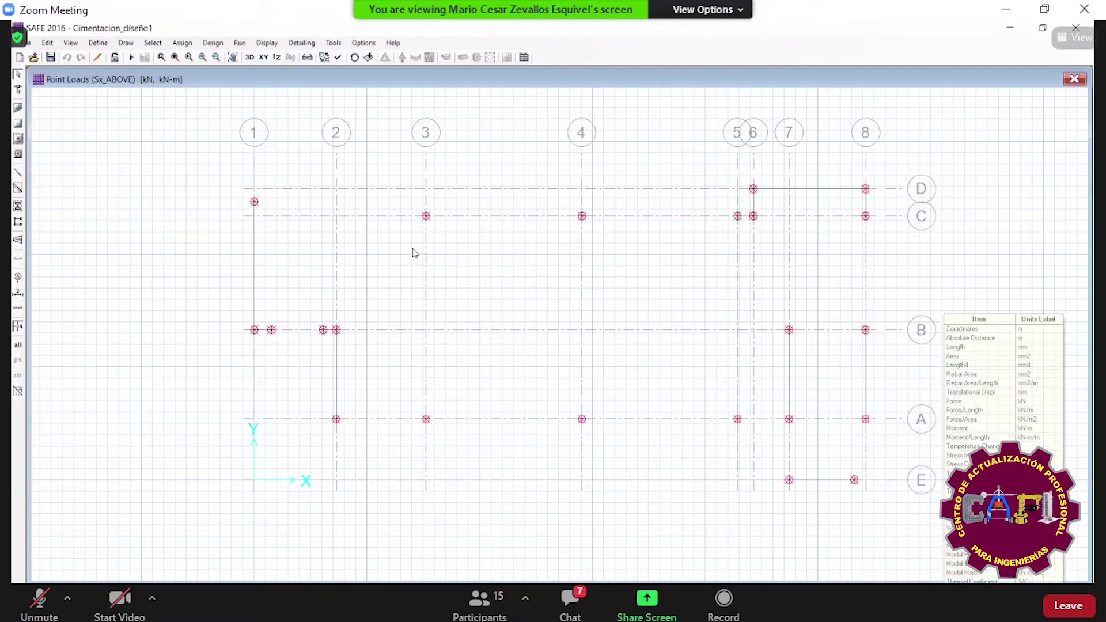
- Set the model's consistent units to Tonf, m, C
click(413, 250)
click(419, 346)
click(420, 279)
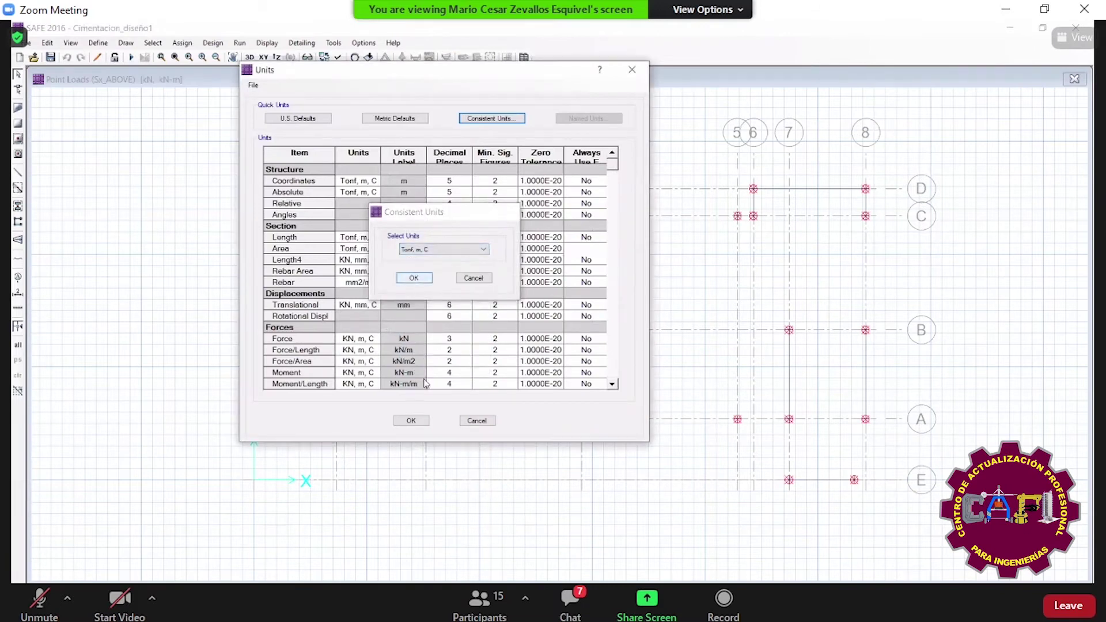
key(Return)
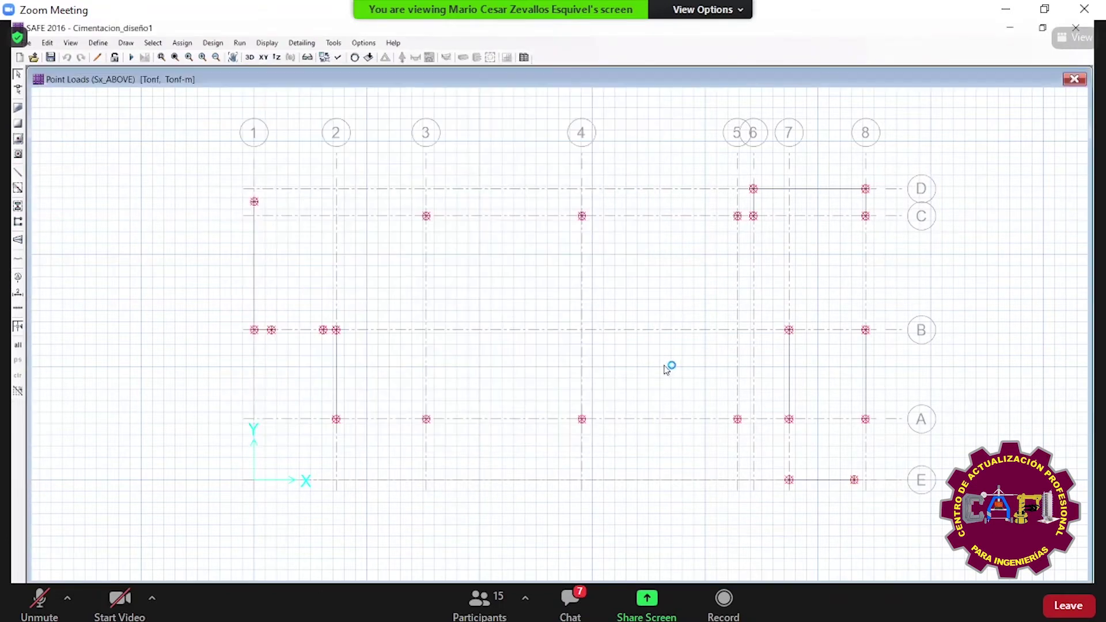
- Open the Load Assignments - Point Loads table for interactive database editing, limited to the Sx_ABOVE load pattern
click(47, 43)
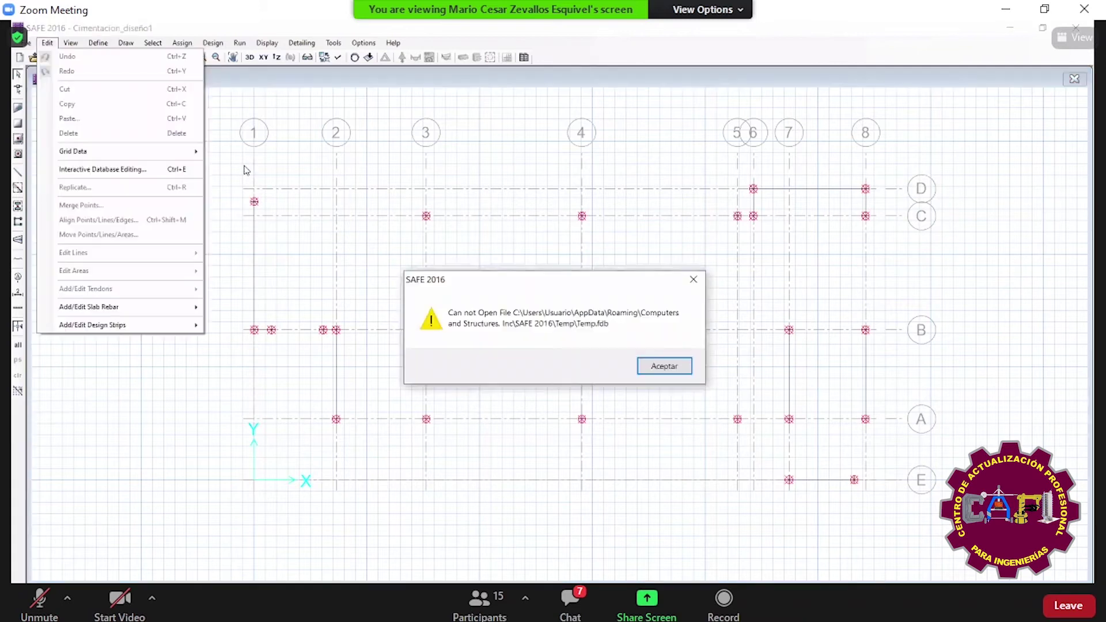
key(Return)
click(242, 163)
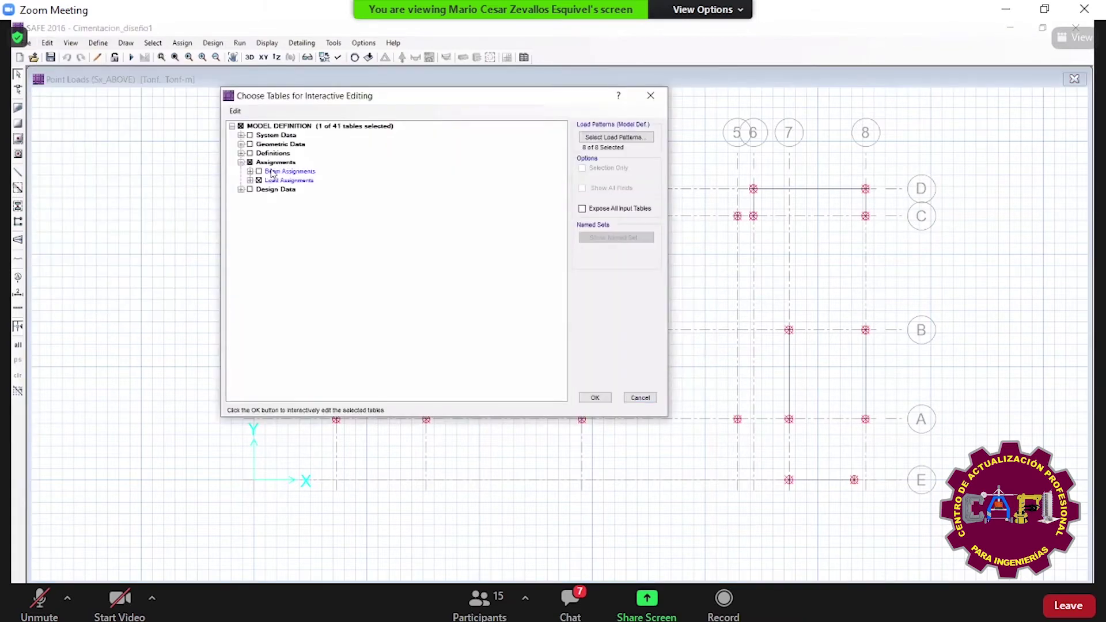
click(250, 181)
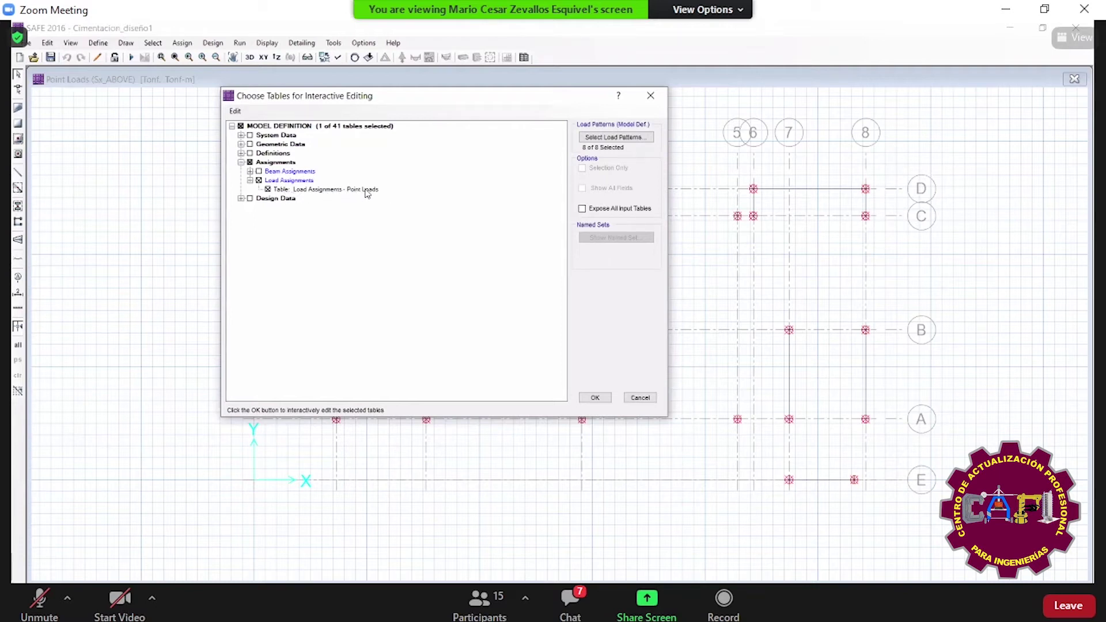
click(638, 138)
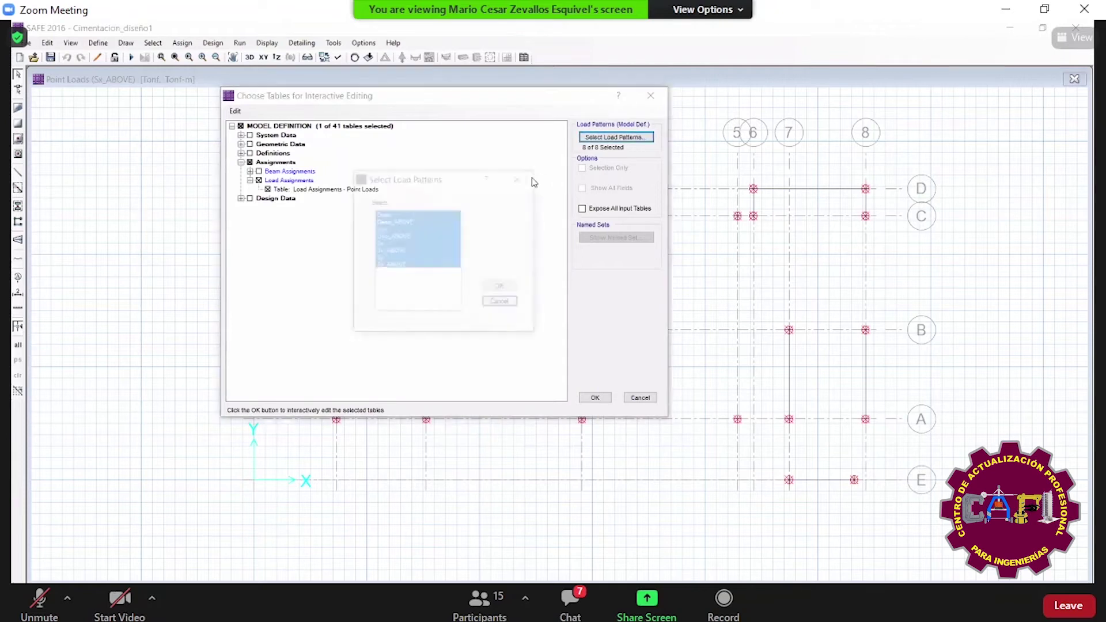
click(397, 252)
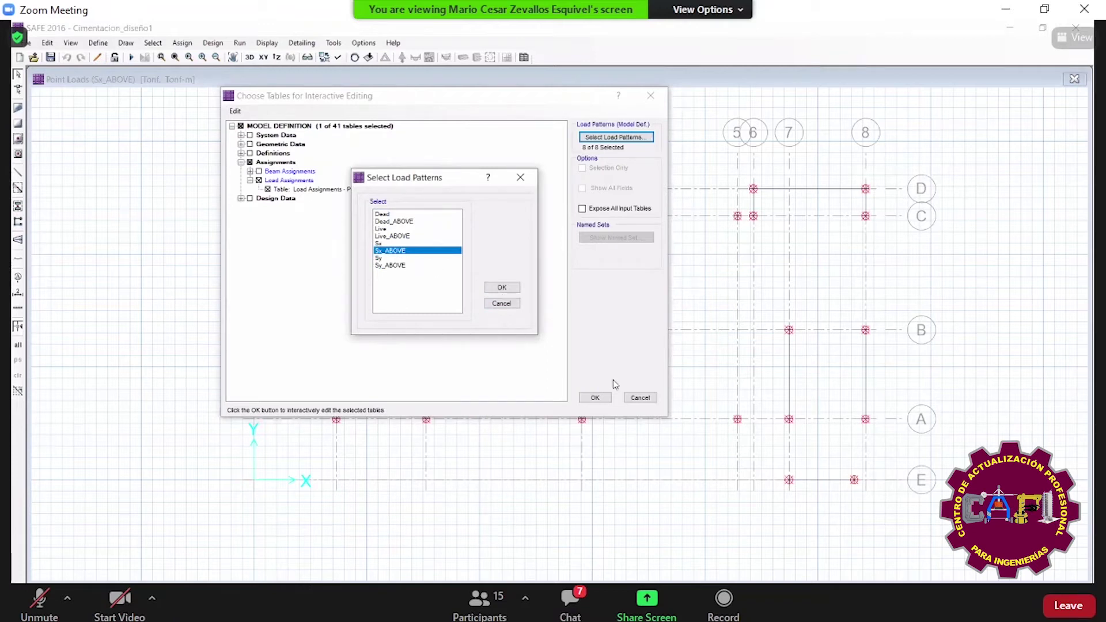
key(Return)
click(594, 398)
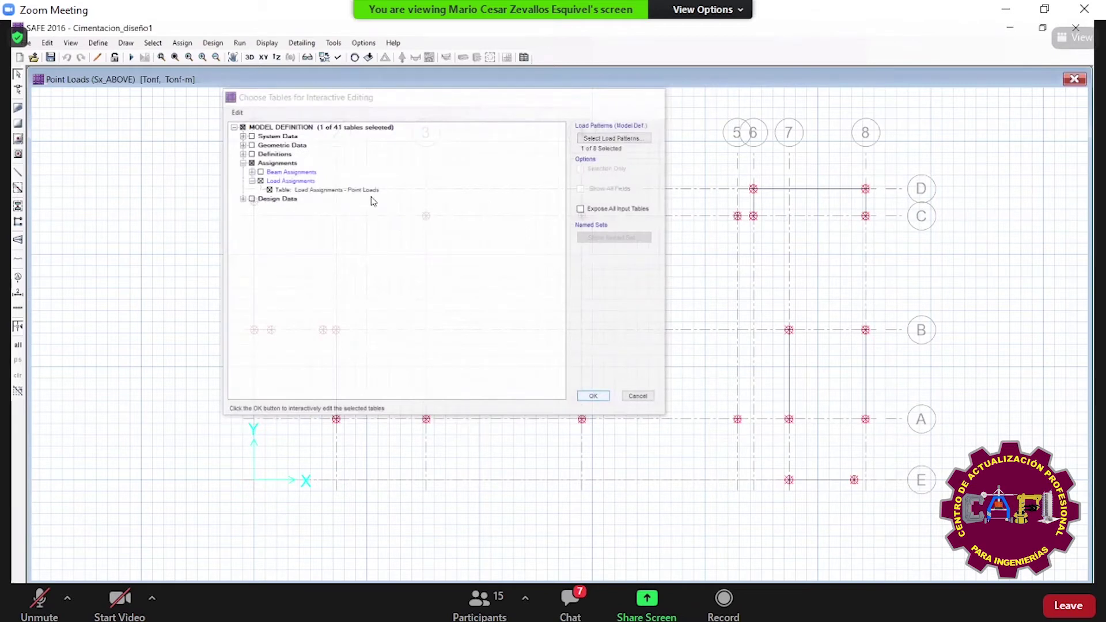
- Select the Sx_ABOVE point load records and send the table to Excel for editing
drag(364, 197, 547, 220)
key(ctrl+shift+End)
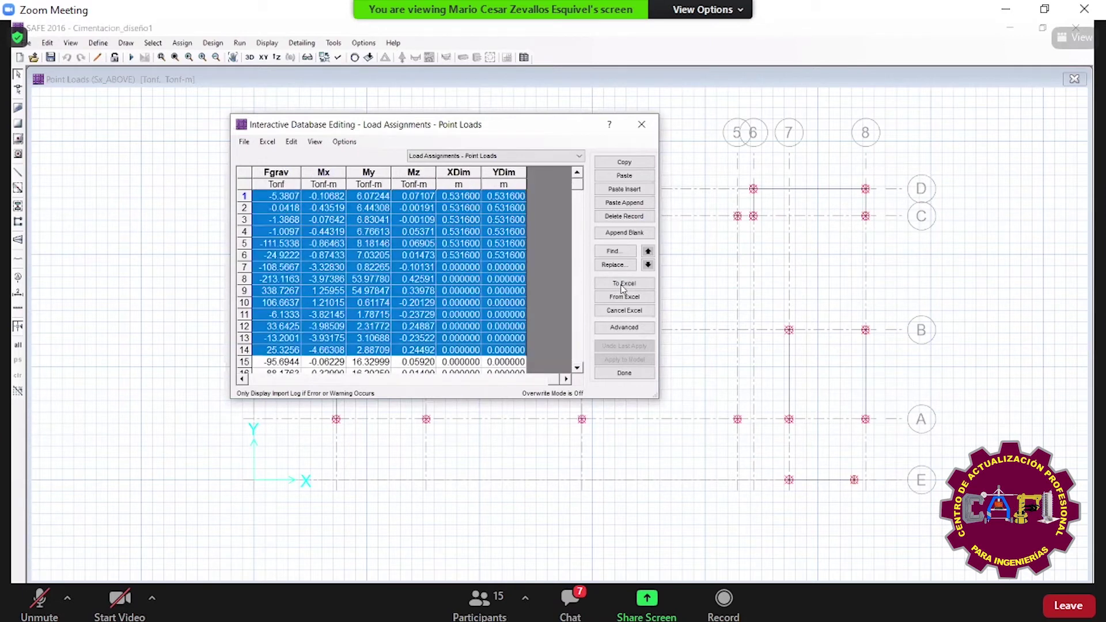
click(620, 284)
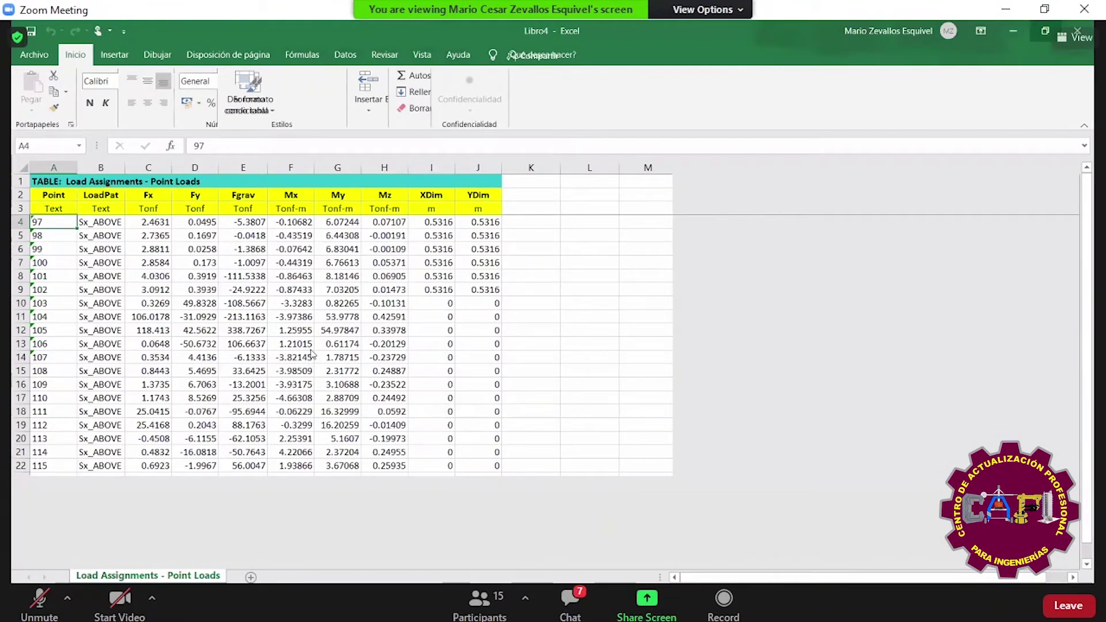
- Place the exported point loads workbook side by side with the Libro3 reactions workbook
key(super+Right)
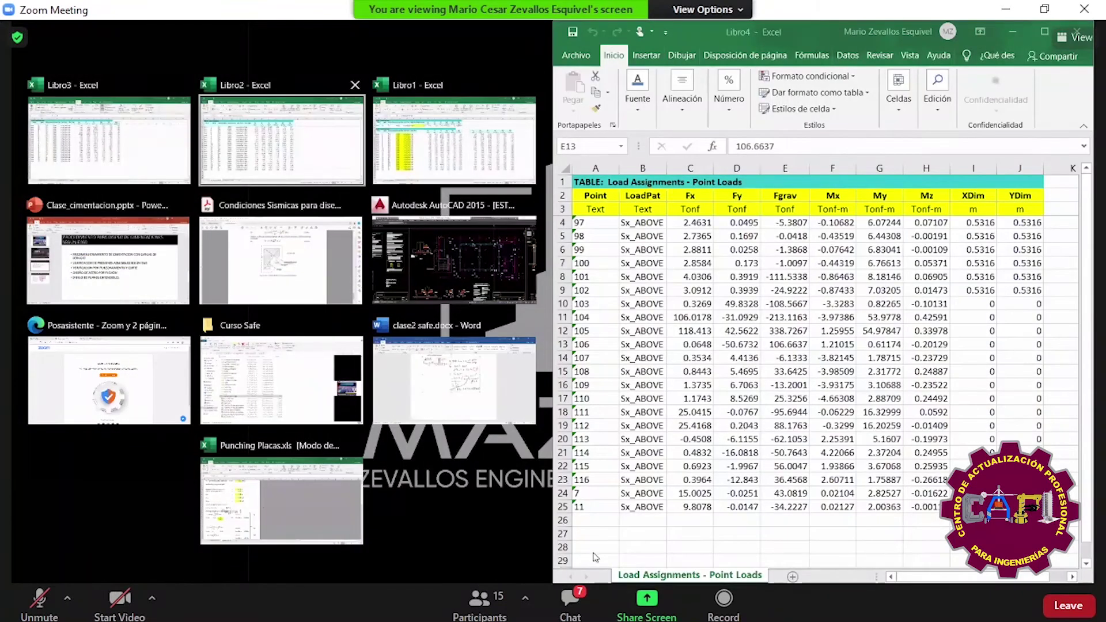
click(536, 32)
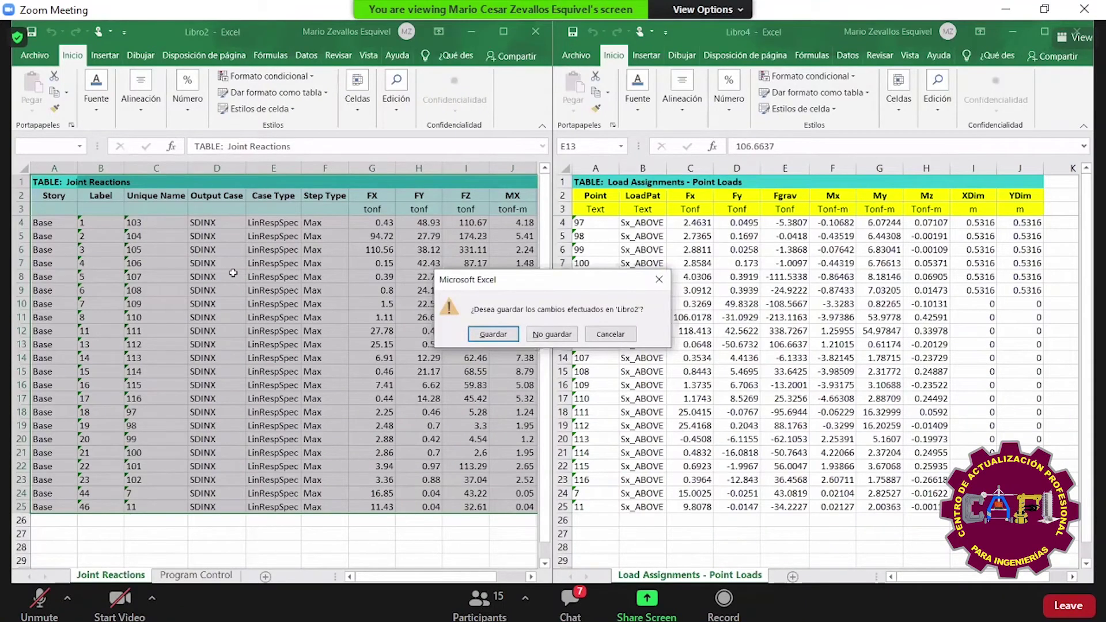
key(alt+Tab)
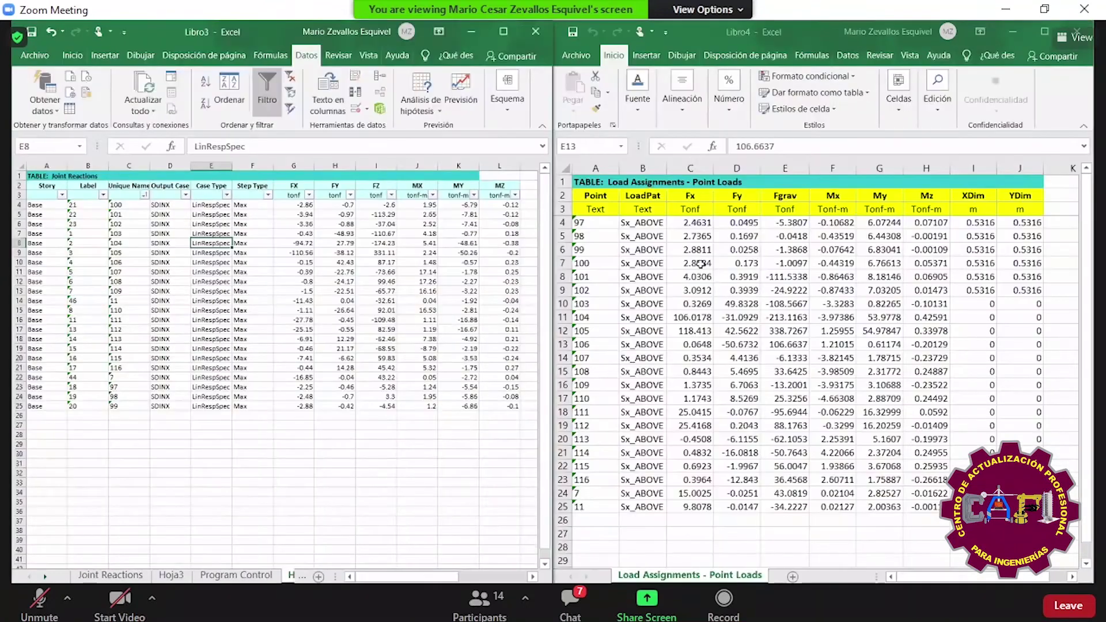
- Add filters to row 3 of the point loads table and sort it by Point from A to Z
click(690, 222)
click(562, 208)
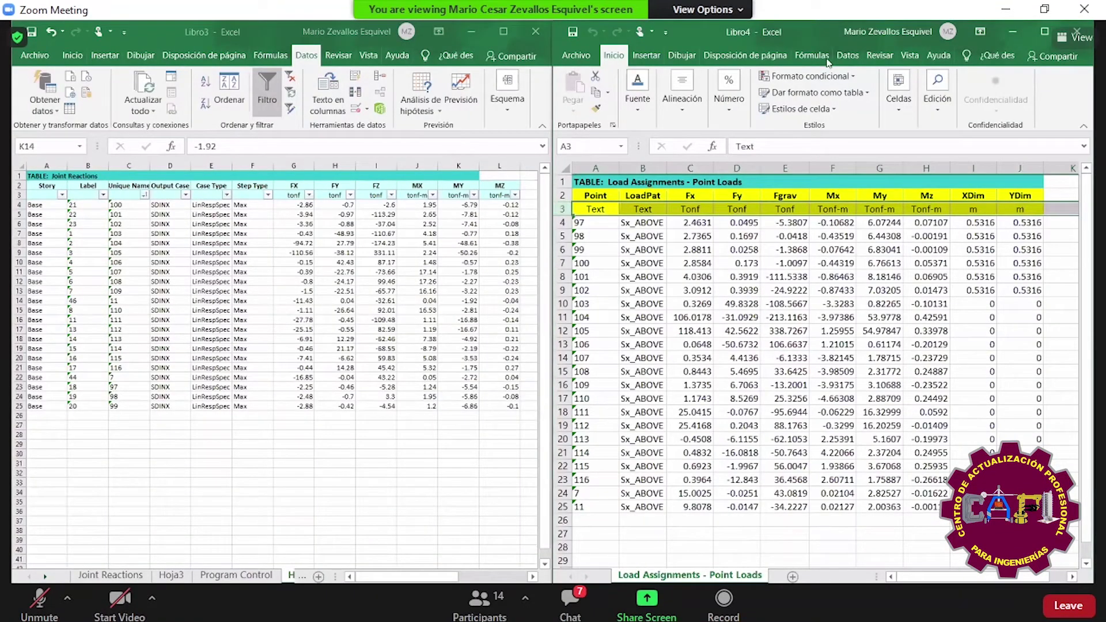
click(848, 55)
key(ctrl+shift+l)
click(614, 209)
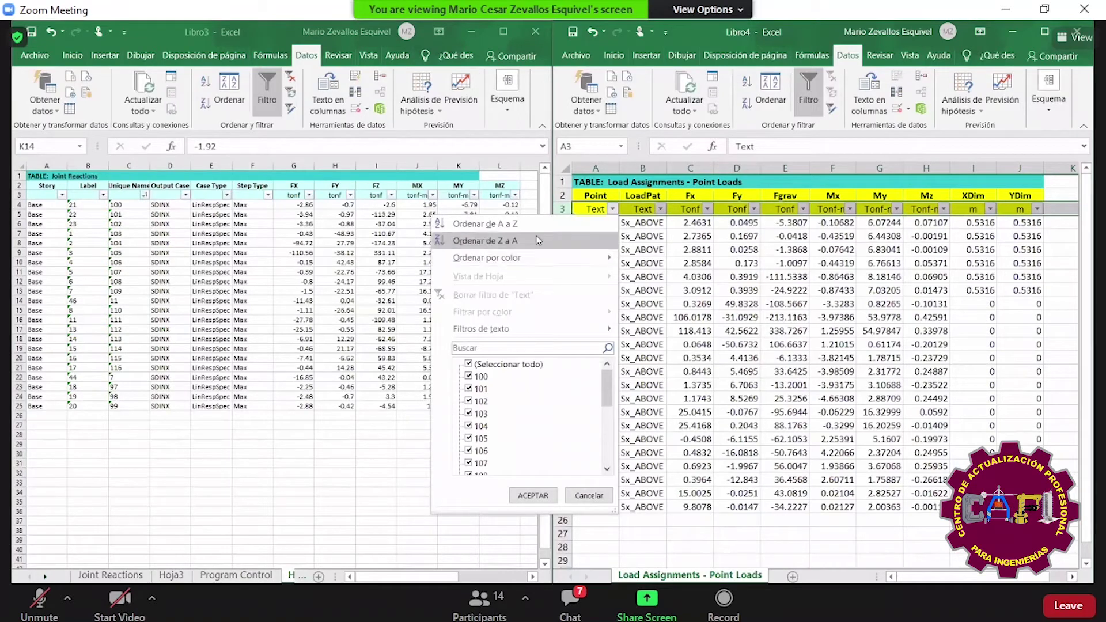
click(505, 225)
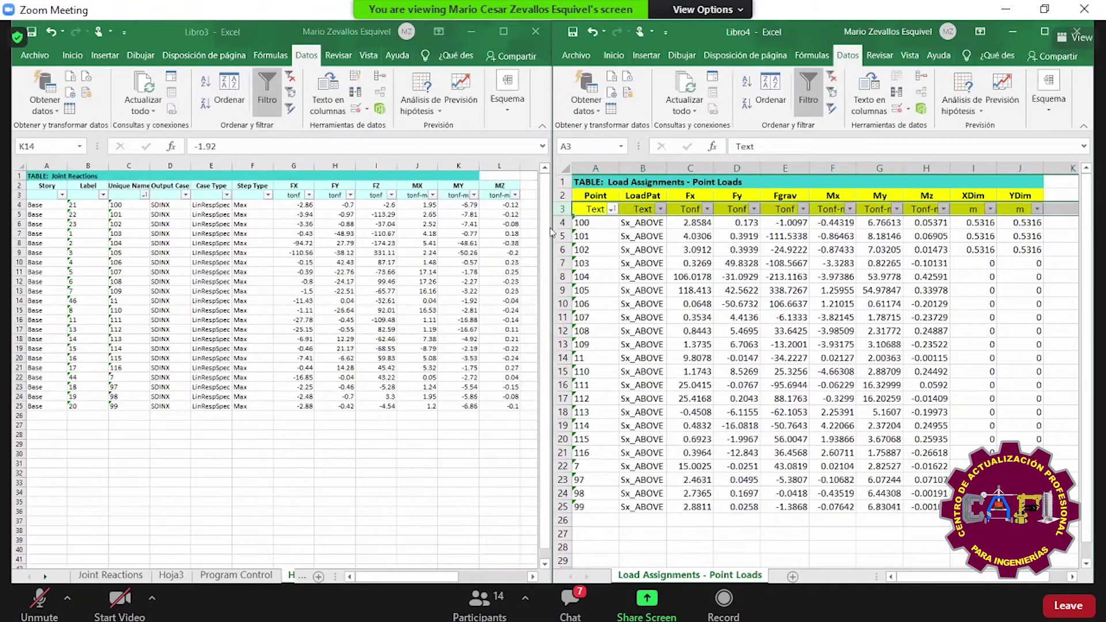
- Compare the first and last point names of both tables, undoing the accidental number conversion of point 100
click(598, 221)
click(121, 412)
click(605, 506)
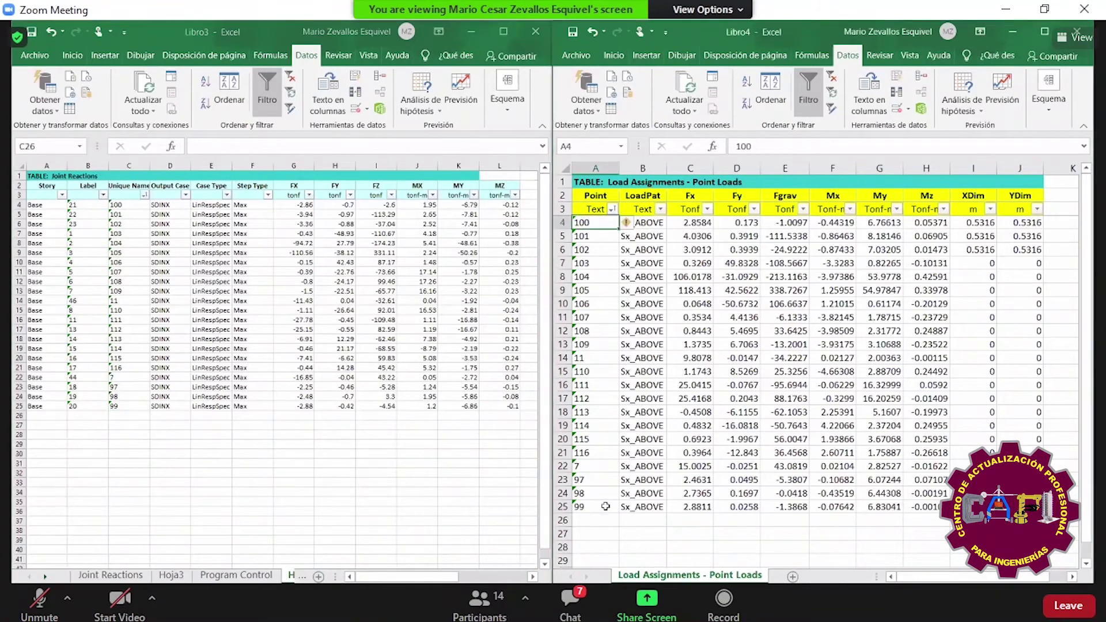
click(606, 506)
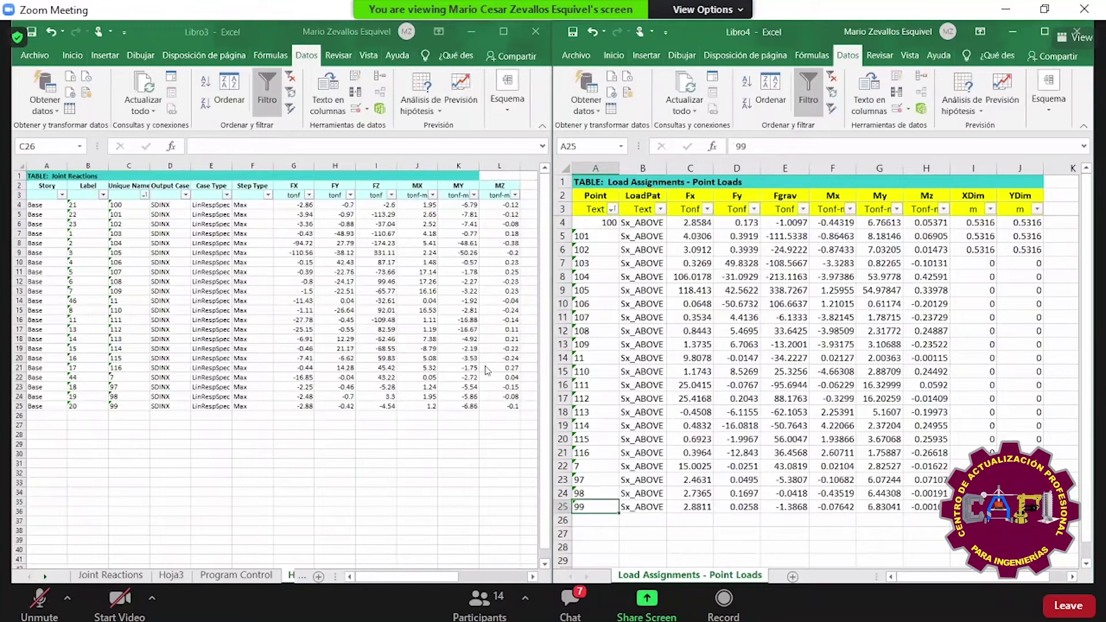
key(ctrl+z)
- Copy the signed reactions G4:L25 from Libro3 over the Fx to Mz values of the point loads table, starting at C4
drag(294, 205, 459, 262)
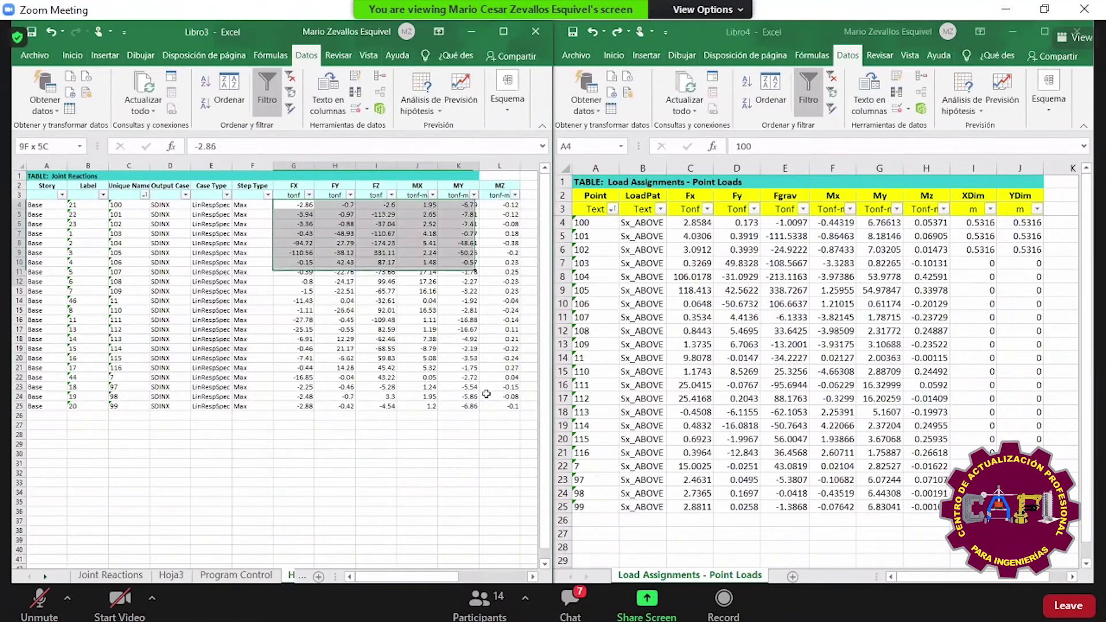
drag(490, 402, 491, 404)
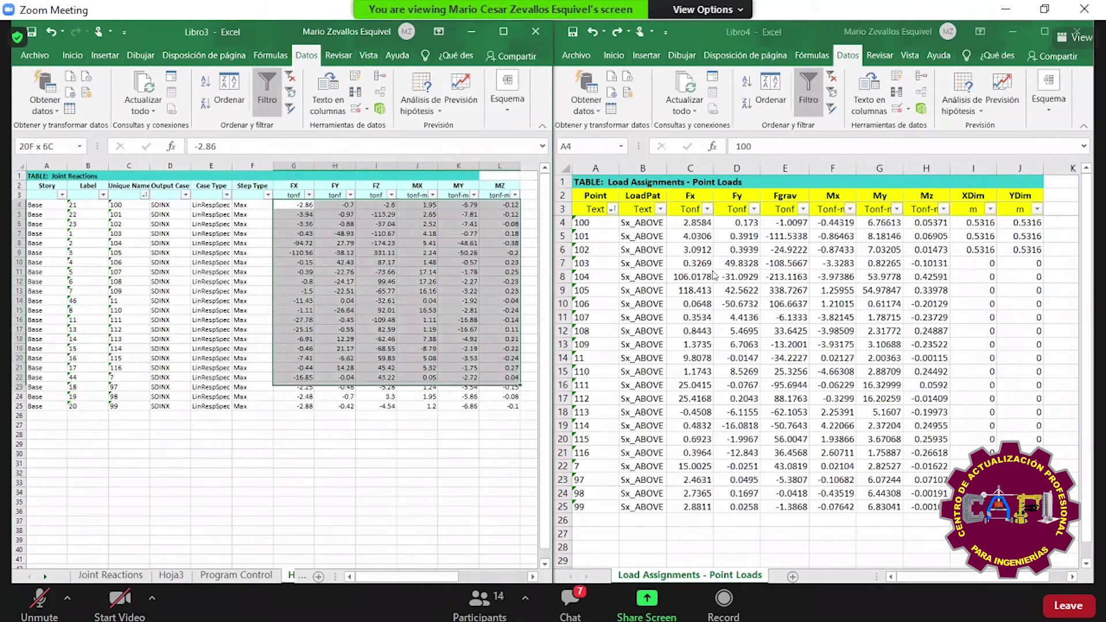
key(ctrl+c)
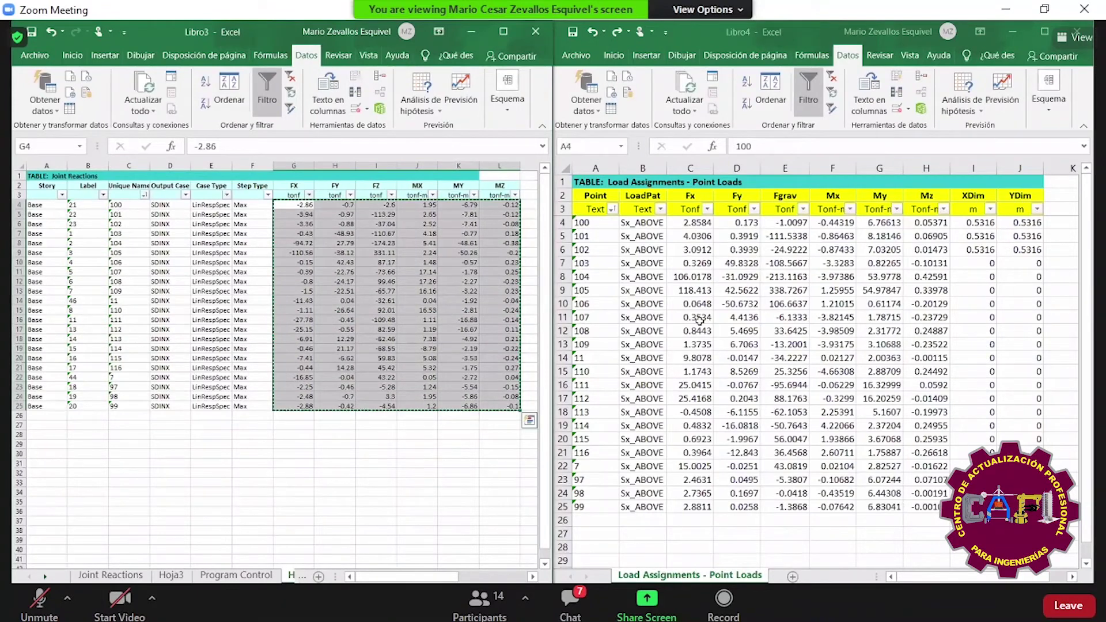
click(699, 320)
key(Right)
key(Right)
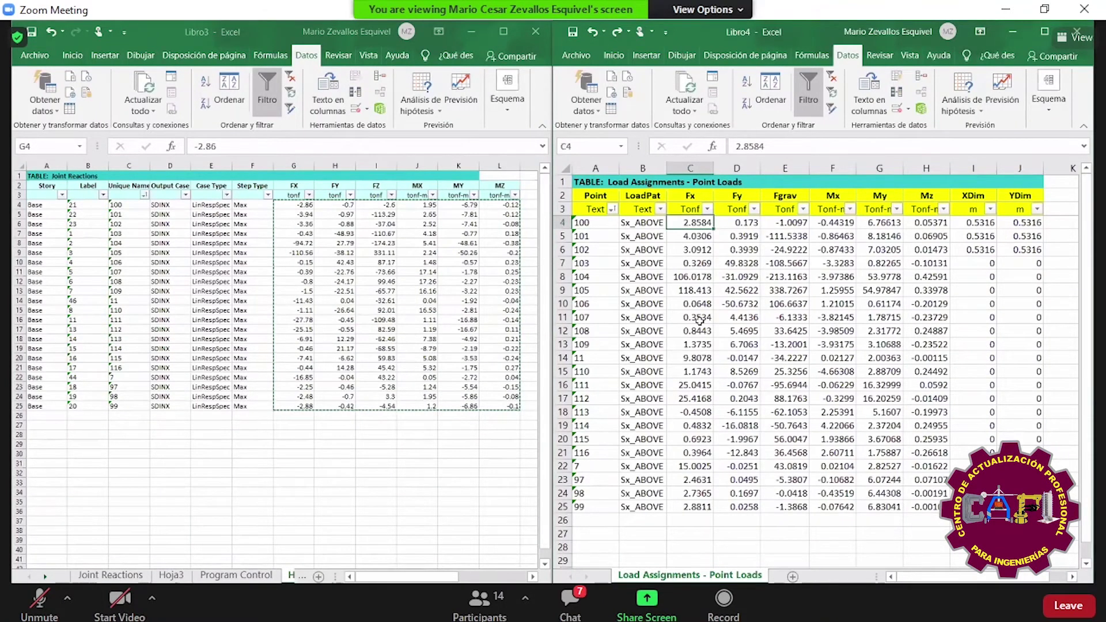
key(ctrl+v)
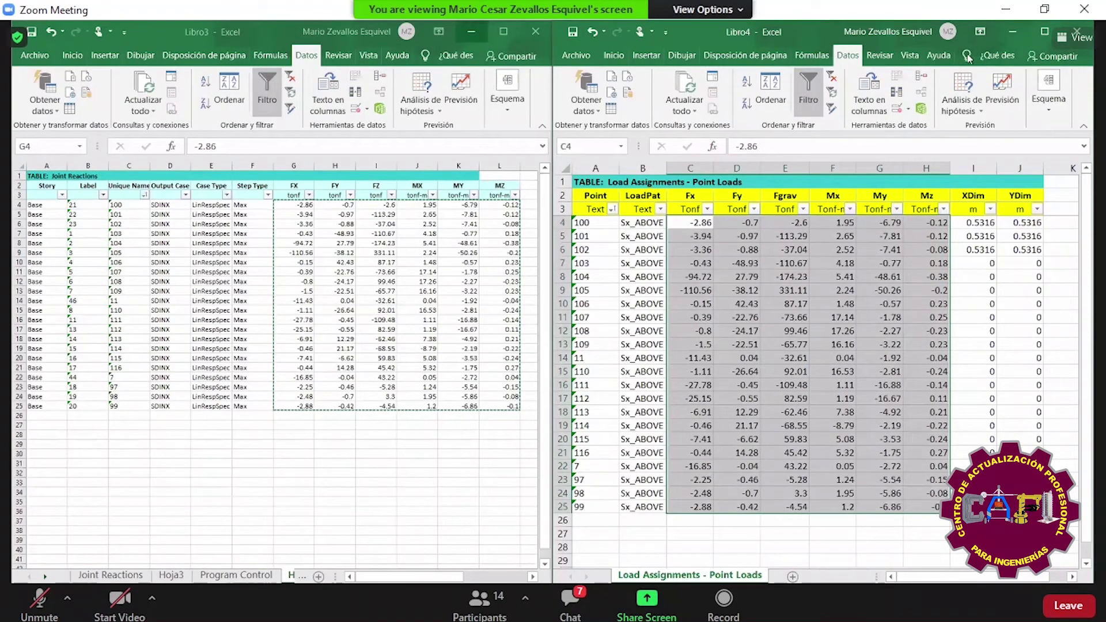
- Return to SAFE, bring the edited point loads back from Excel and apply them to the model
key(alt+Tab)
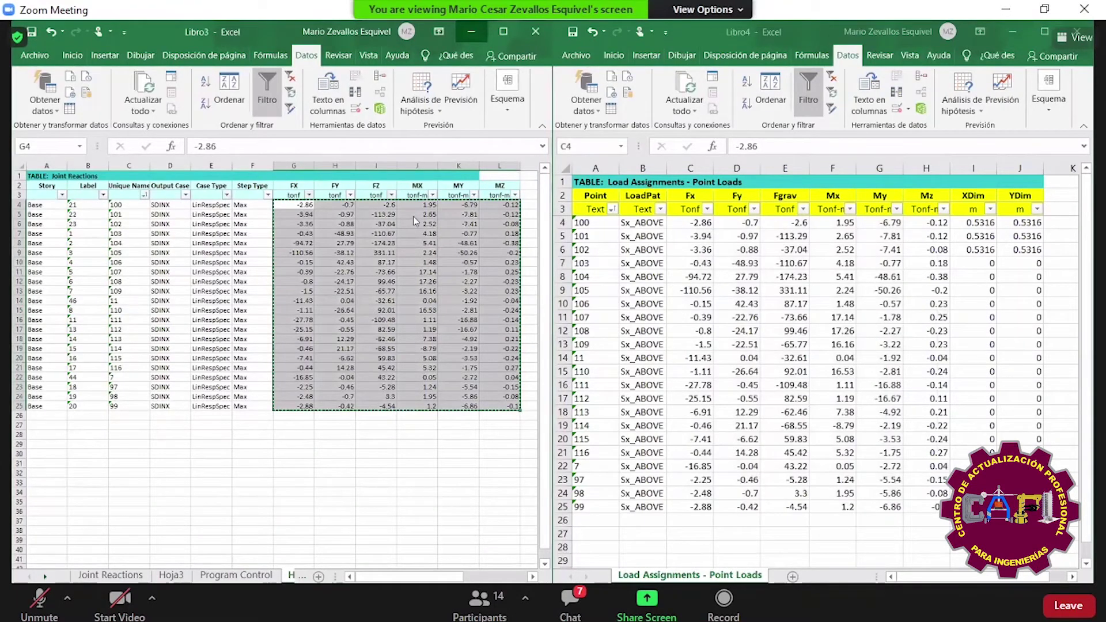
key(alt+Tab)
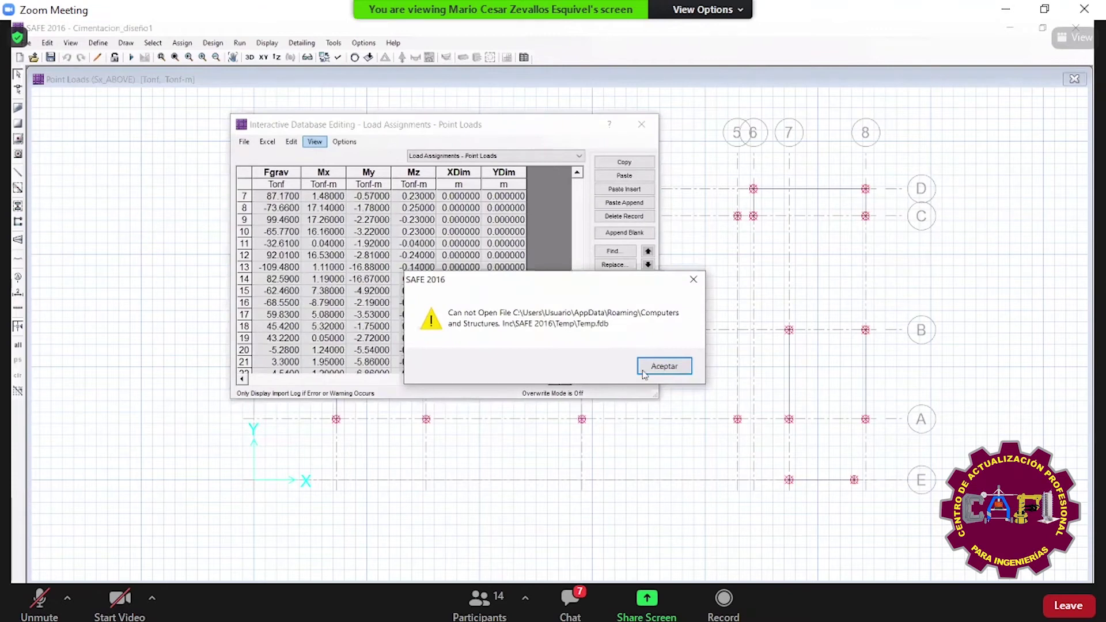
click(644, 371)
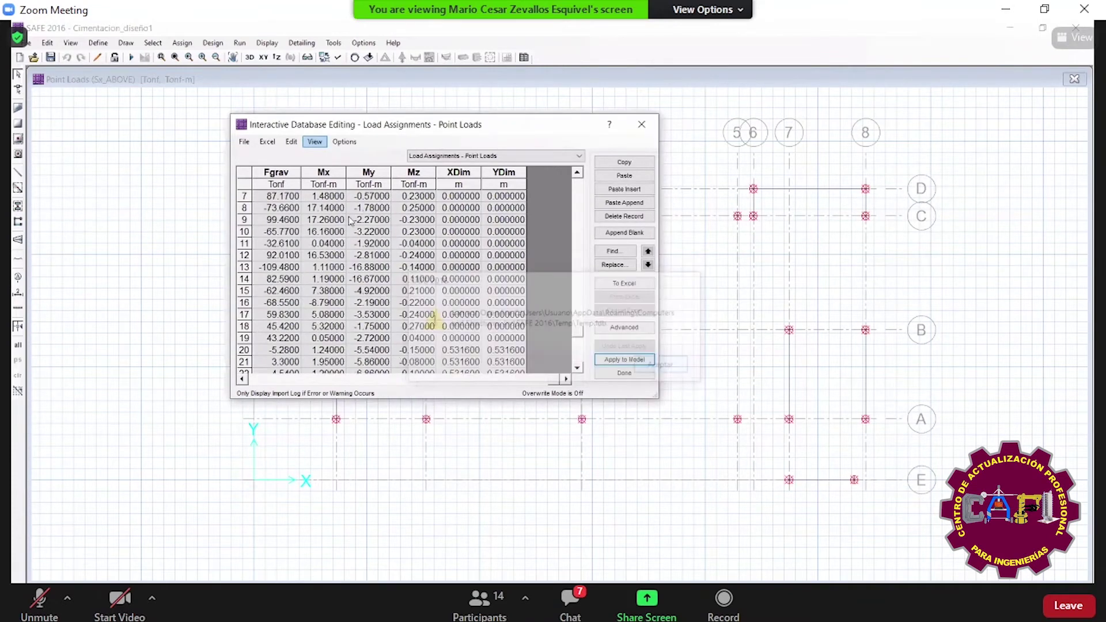
key(Return)
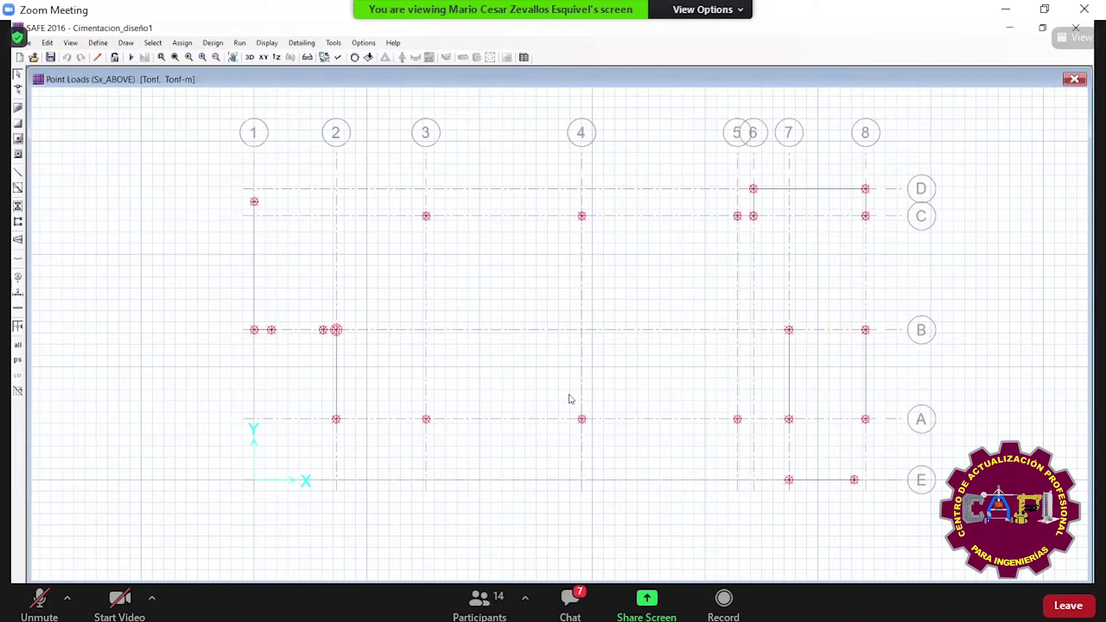
- Examine the updated Sx_ABOVE point loads on the foundation model in a 3D view
key(ctrl+shift+F3)
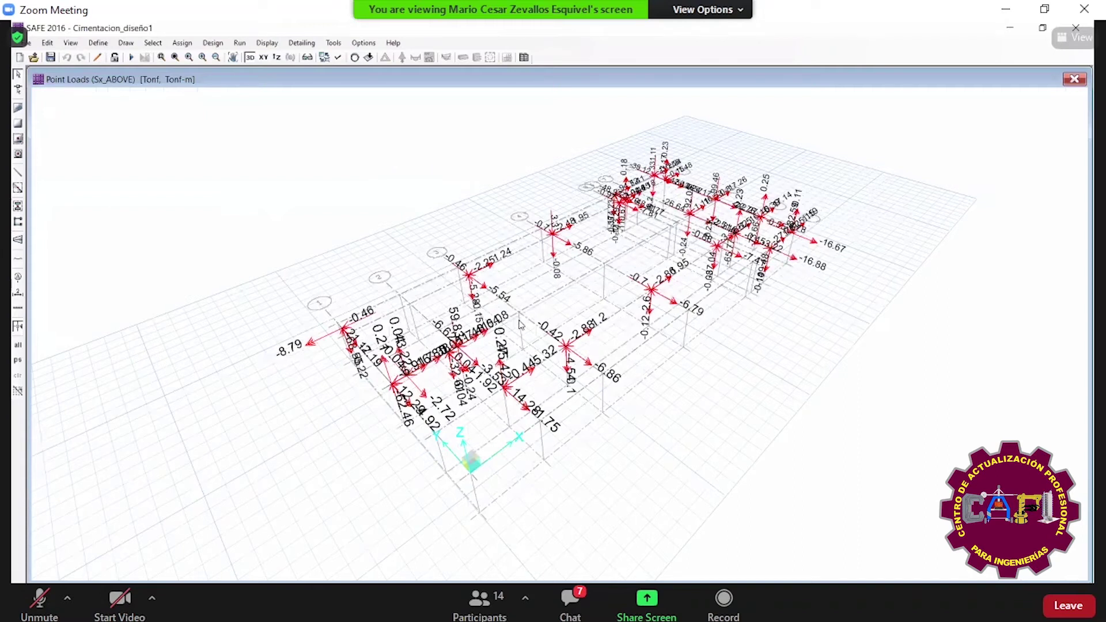
scroll(520, 324, up, 2)
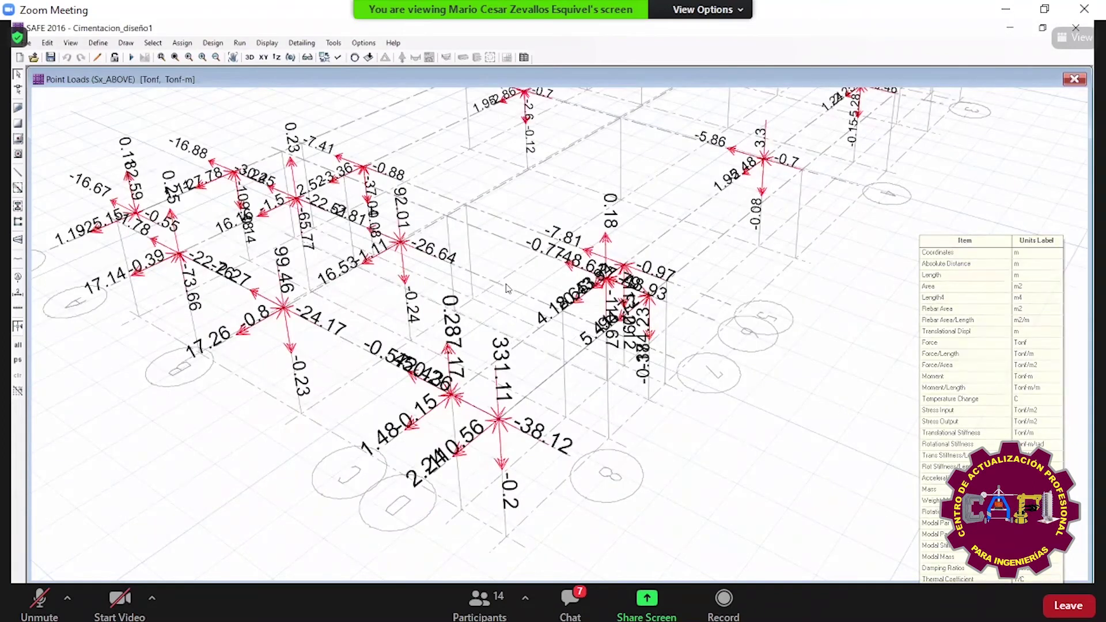
scroll(506, 287, down, 2)
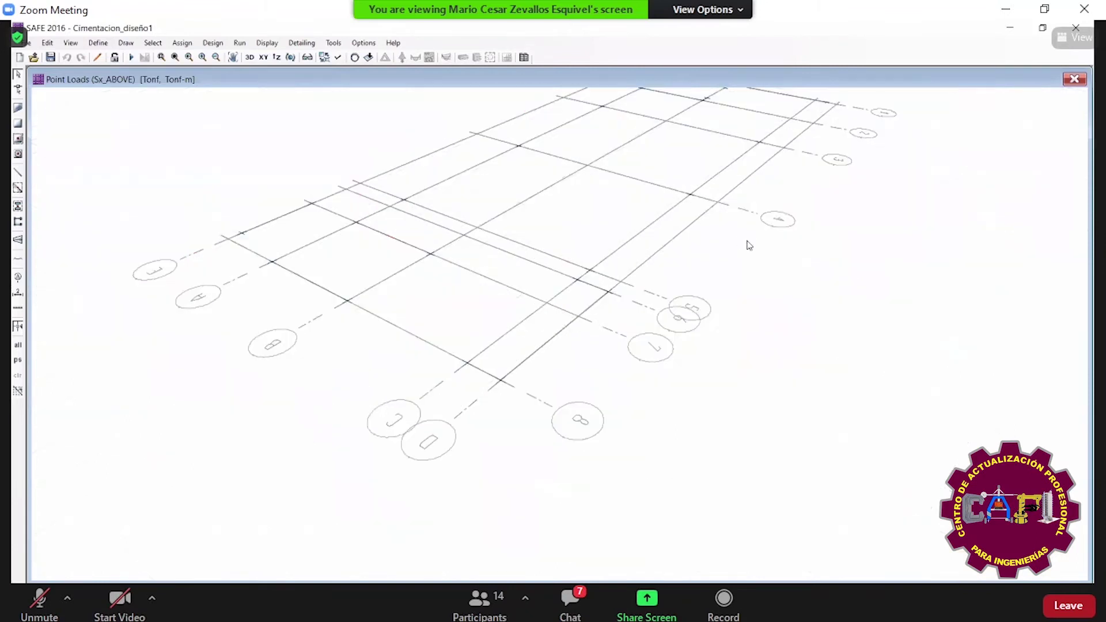
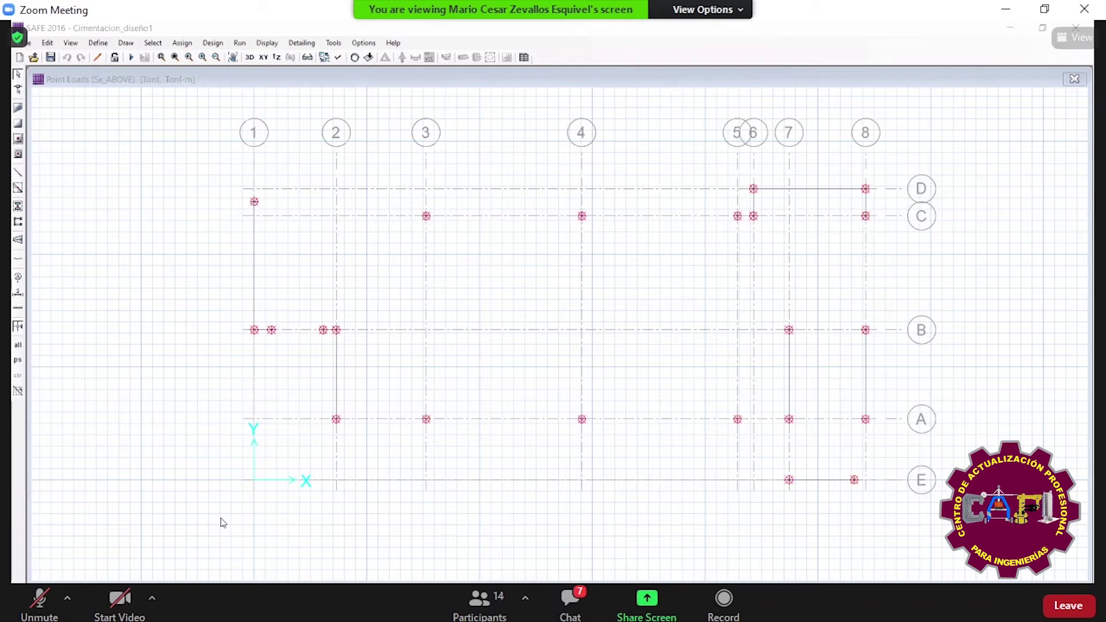
- Switch to the Plantilla_Ciment1 drawing in AutoCAD and look over the footing outlines, selecting them all once and clearing the selection
key(alt+Tab)
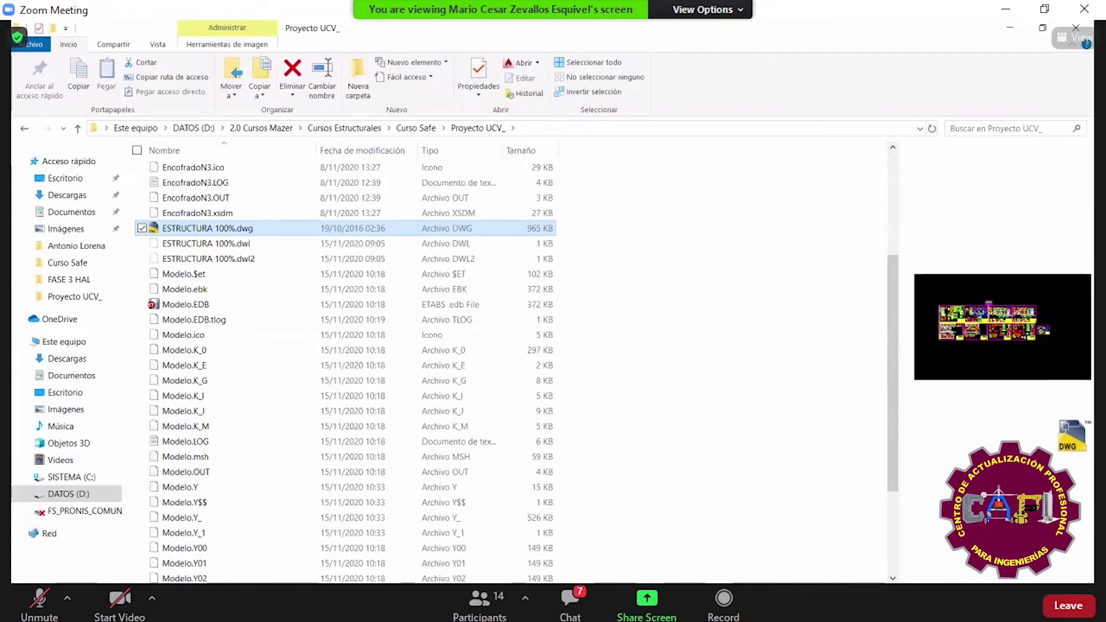
click(260, 612)
click(262, 66)
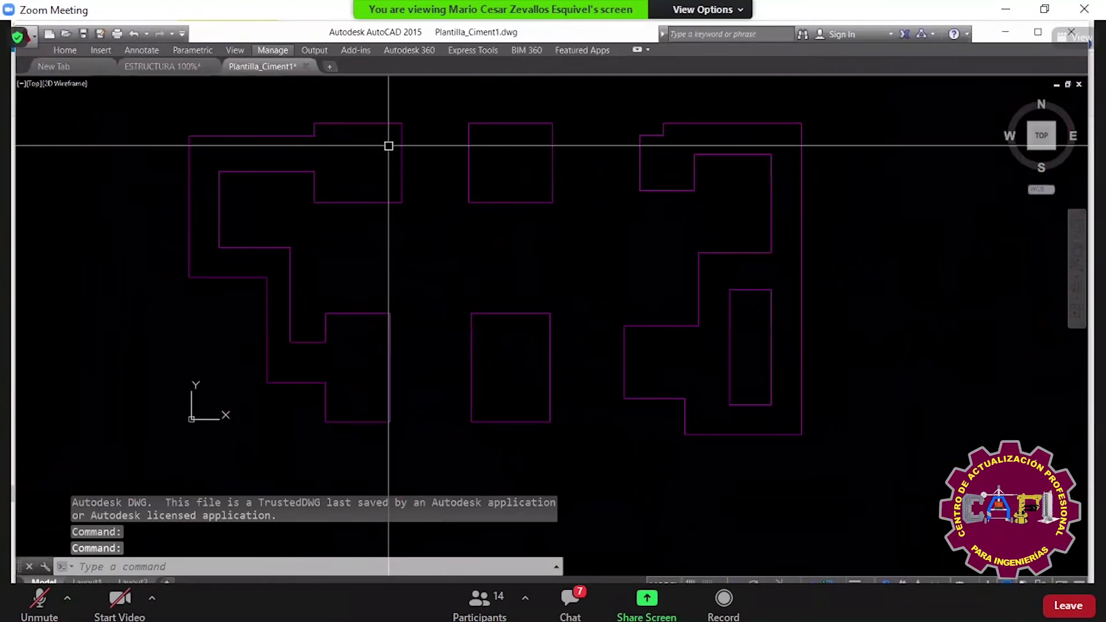
scroll(584, 279, down, 4)
click(742, 387)
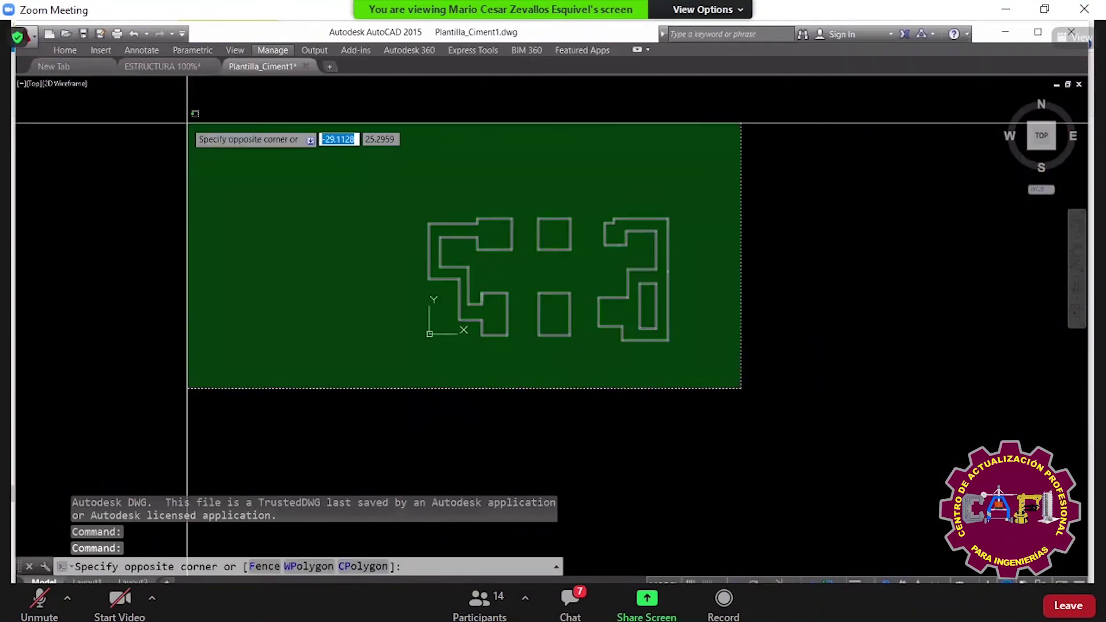
click(188, 123)
key(Escape)
key(Escape)
scroll(395, 309, up, 5)
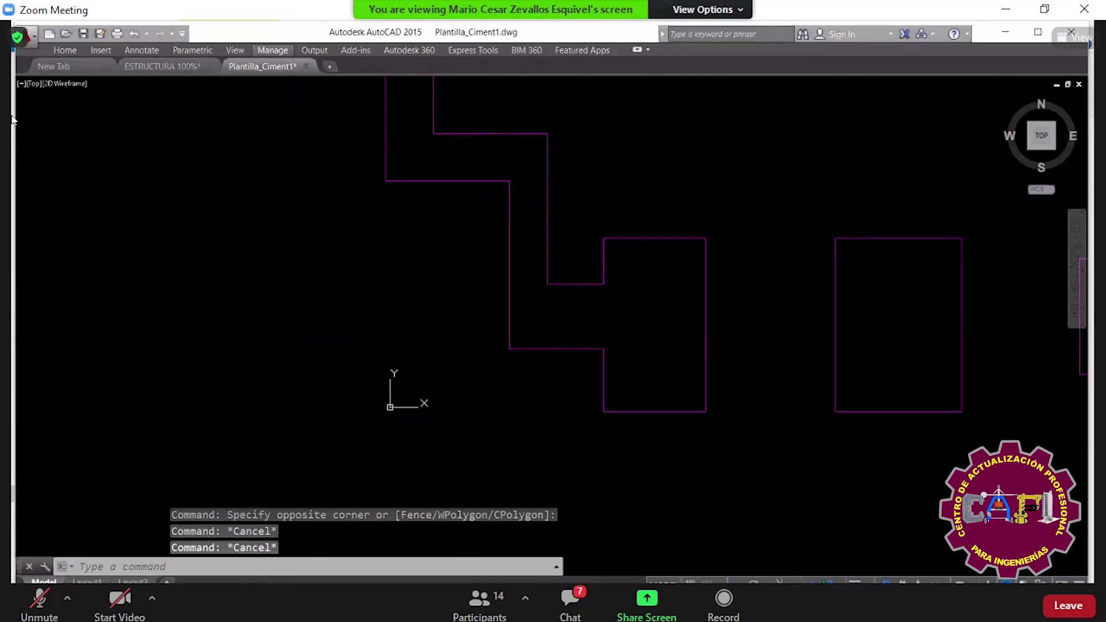
- Try to close the Plantilla_Ciment1 drawing in AutoCAD so that SAFE can import the file
key(alt+Tab)
click(29, 45)
mouse_move(64, 137)
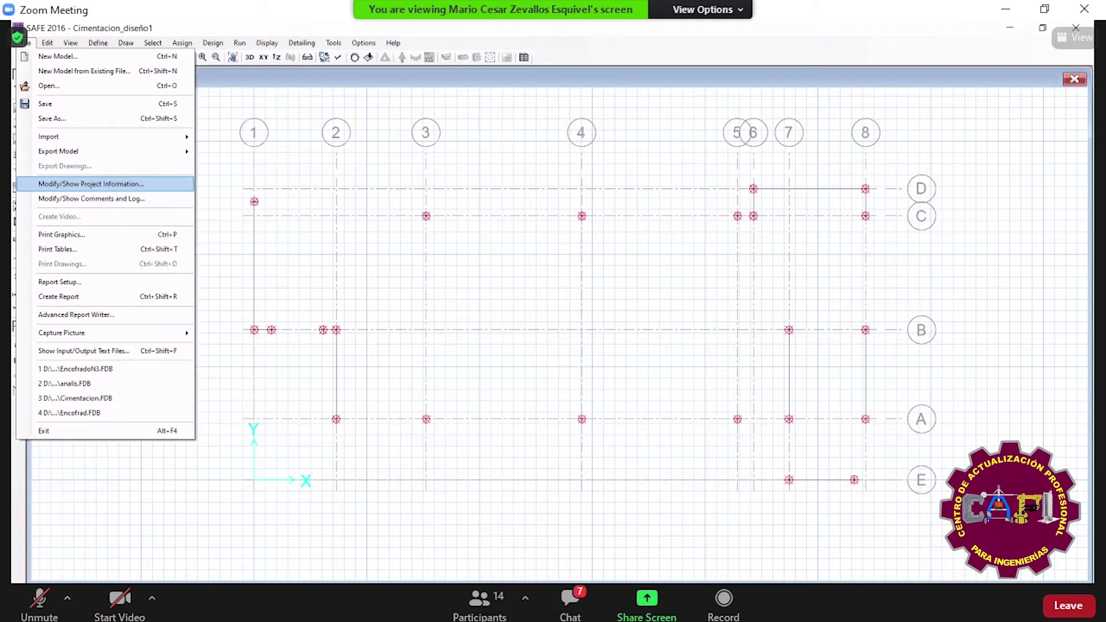
click(411, 615)
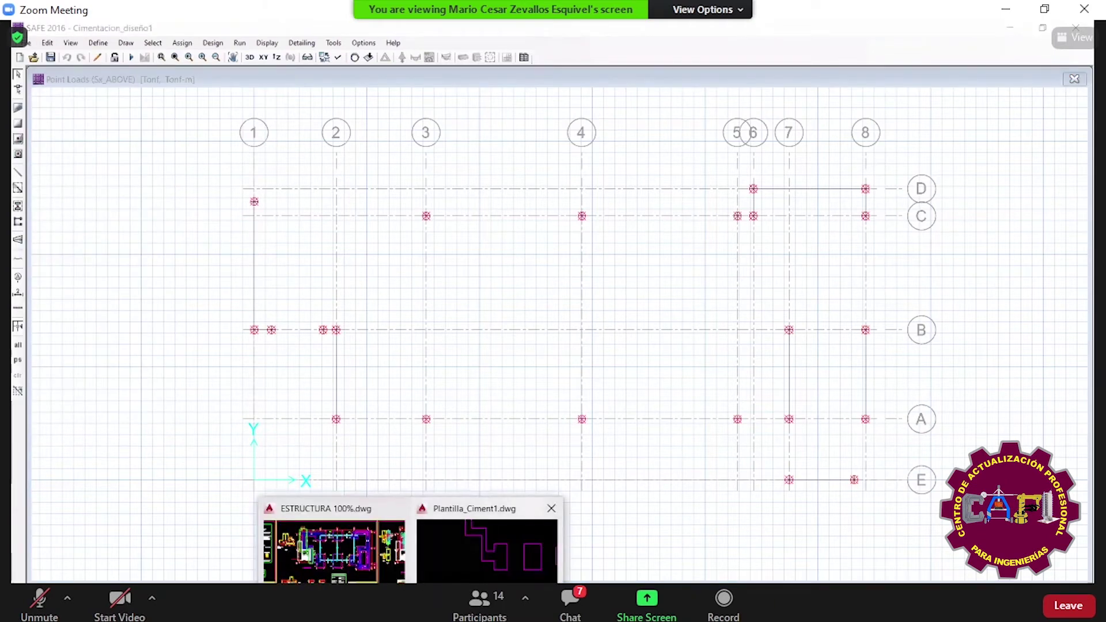
click(487, 550)
key(Escape)
key(Escape)
key(ctrl+F4)
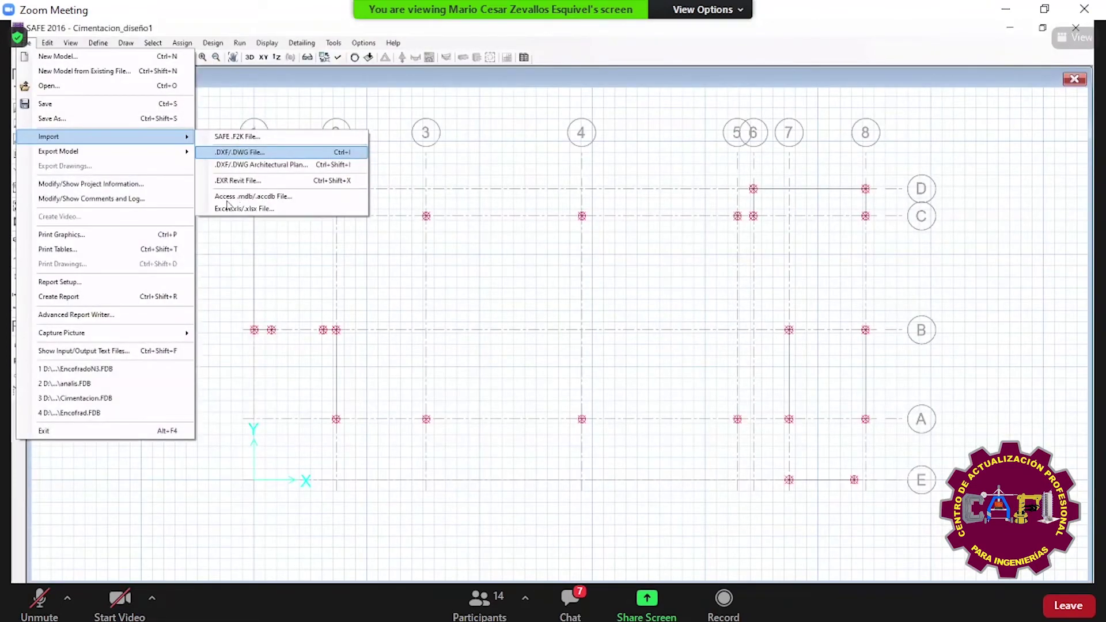
key(Escape)
key(Escape)
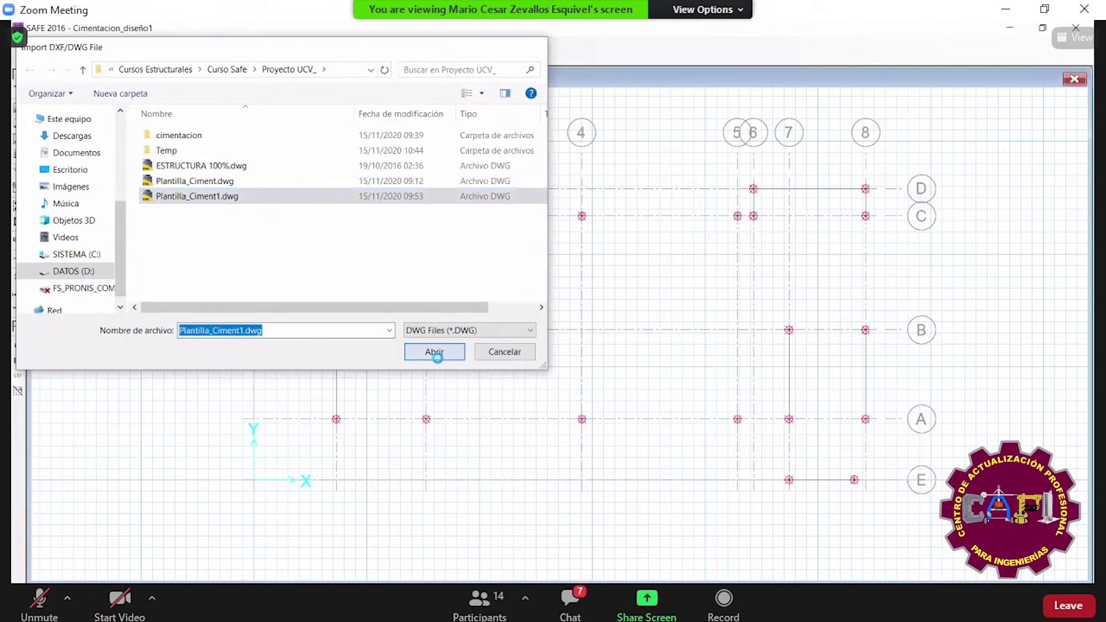
- Try to import Plantilla_Ciment1.dwg into the SAFE model with layer 06 as lines
click(434, 352)
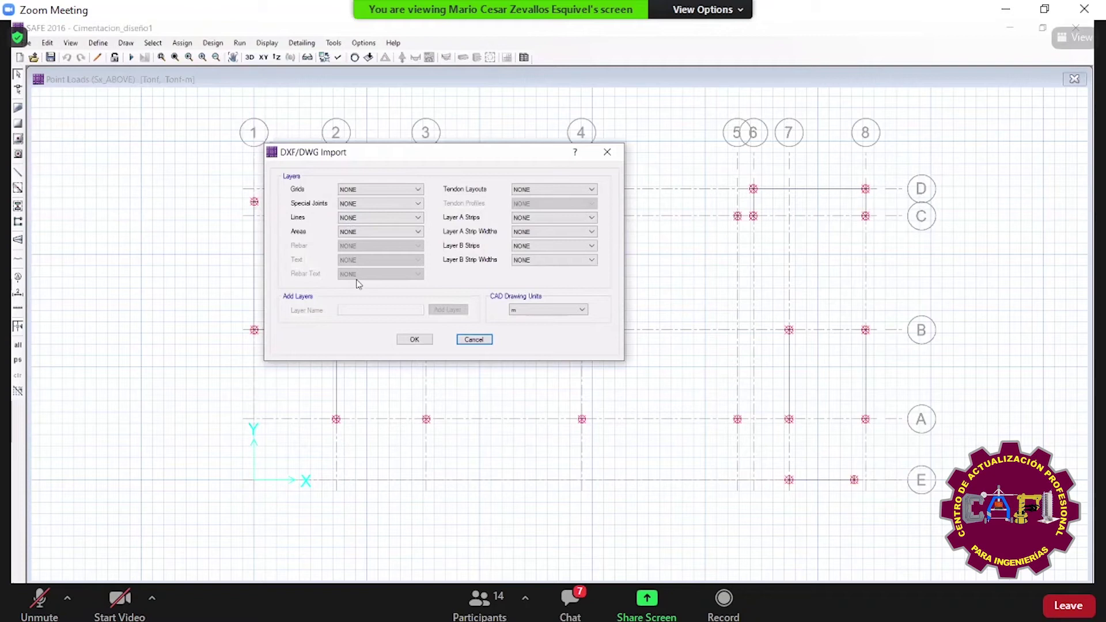
click(380, 217)
click(359, 280)
click(390, 406)
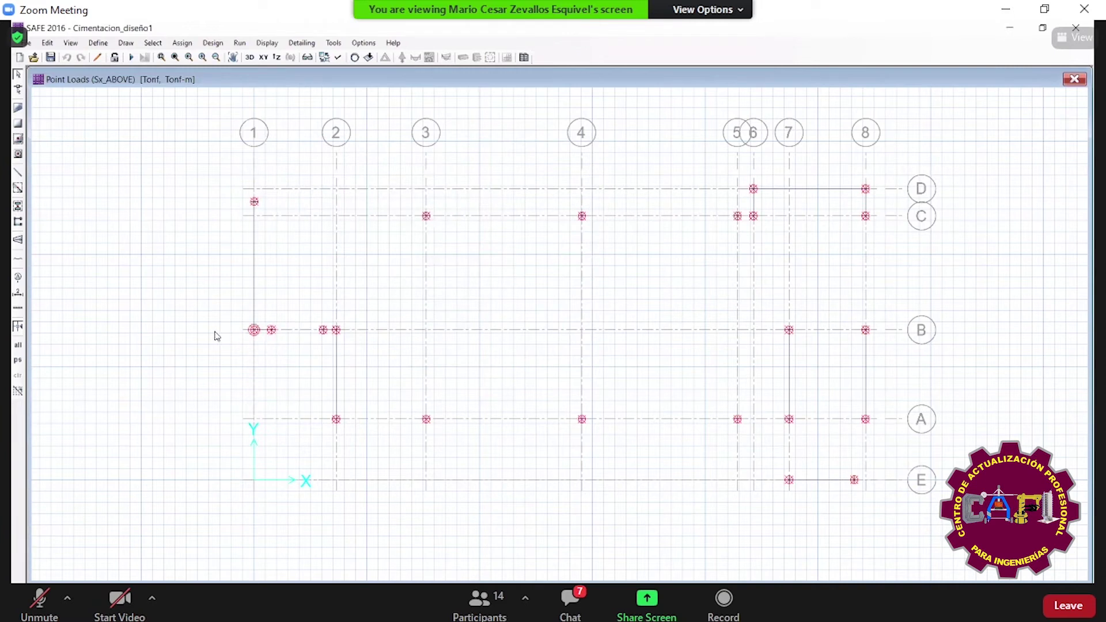
middle_drag(208, 290, 221, 334)
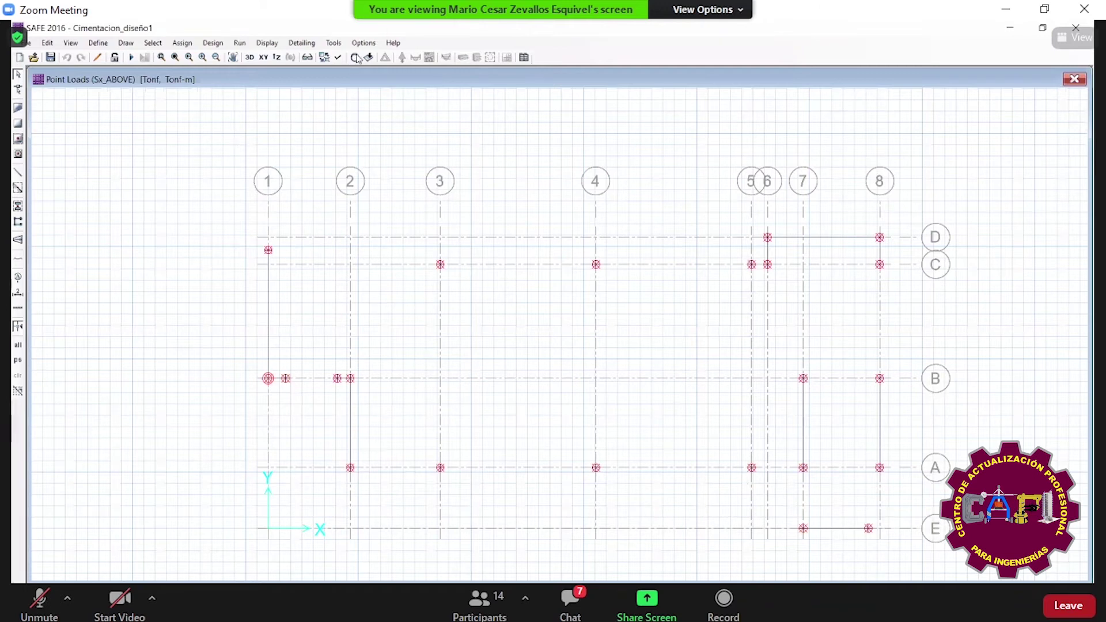
- Clear the point load display from the plan view and reopen Plantilla_Ciment1.dwg for DXF/DWG import
middle_drag(176, 195, 203, 134)
click(19, 47)
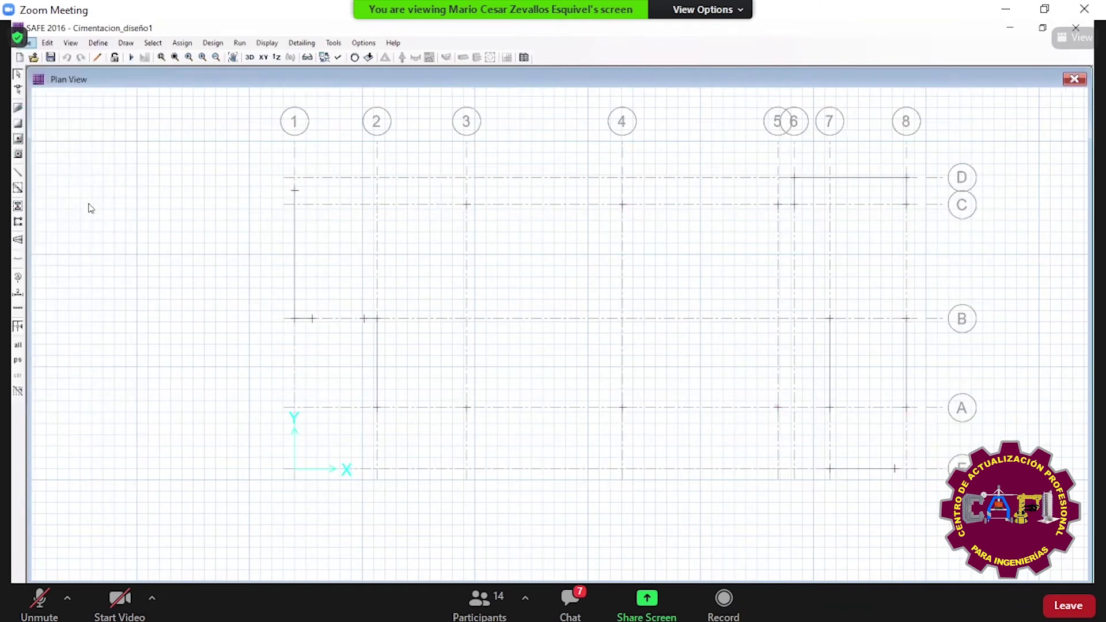
mouse_move(124, 138)
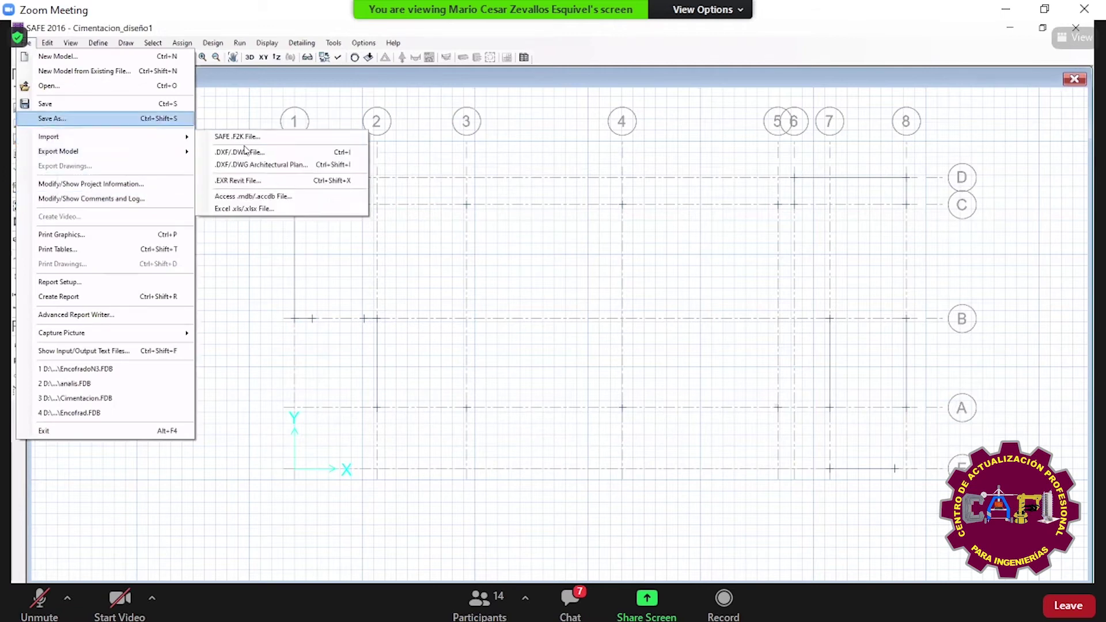
click(233, 198)
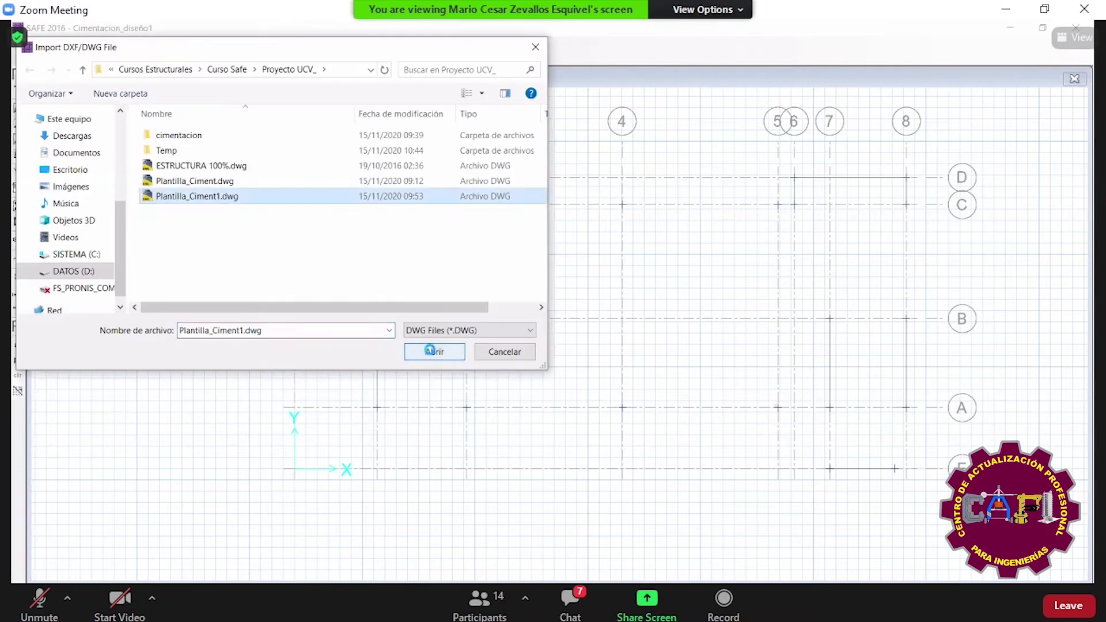
click(432, 350)
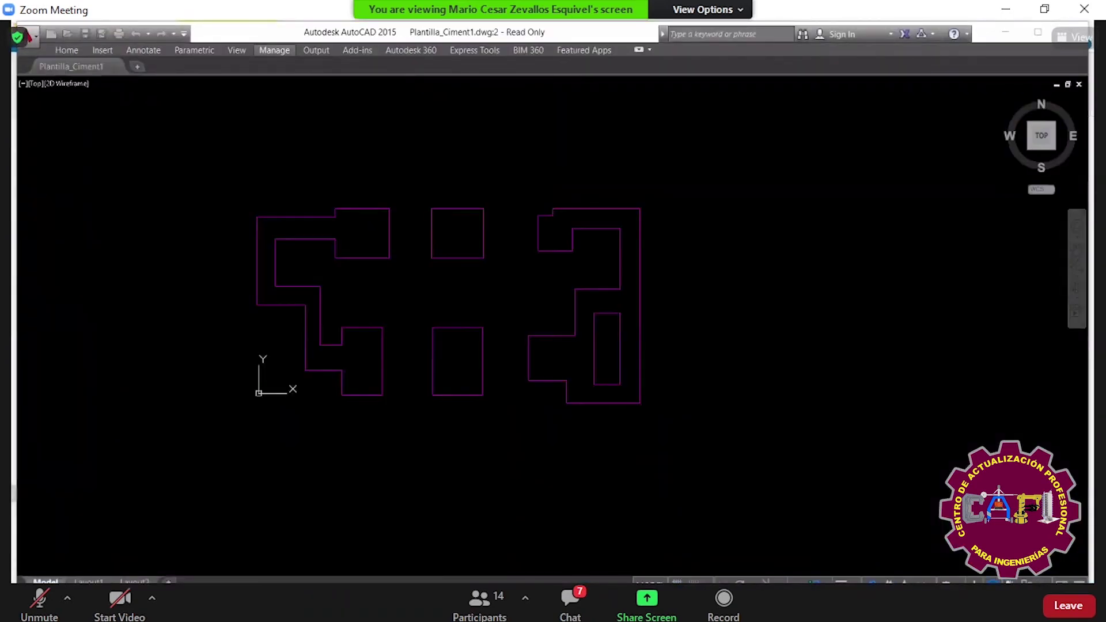
- Check the layer of one footing line in AutoCAD, close the Plantilla_Ciment1 drawing windows and return to SAFE
click(379, 257)
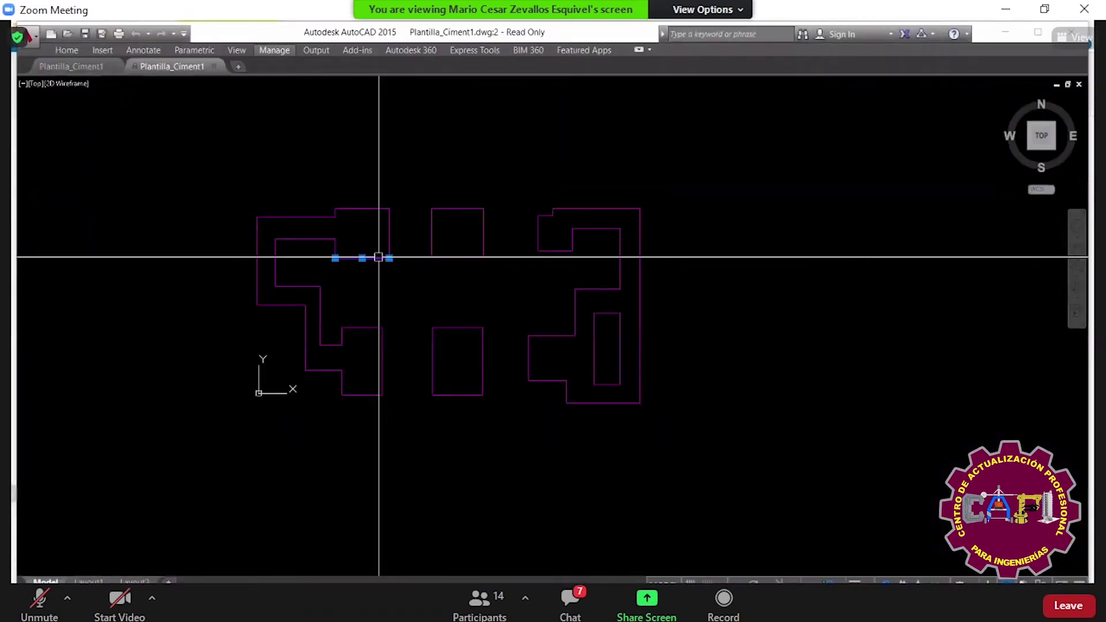
key(ctrl+1)
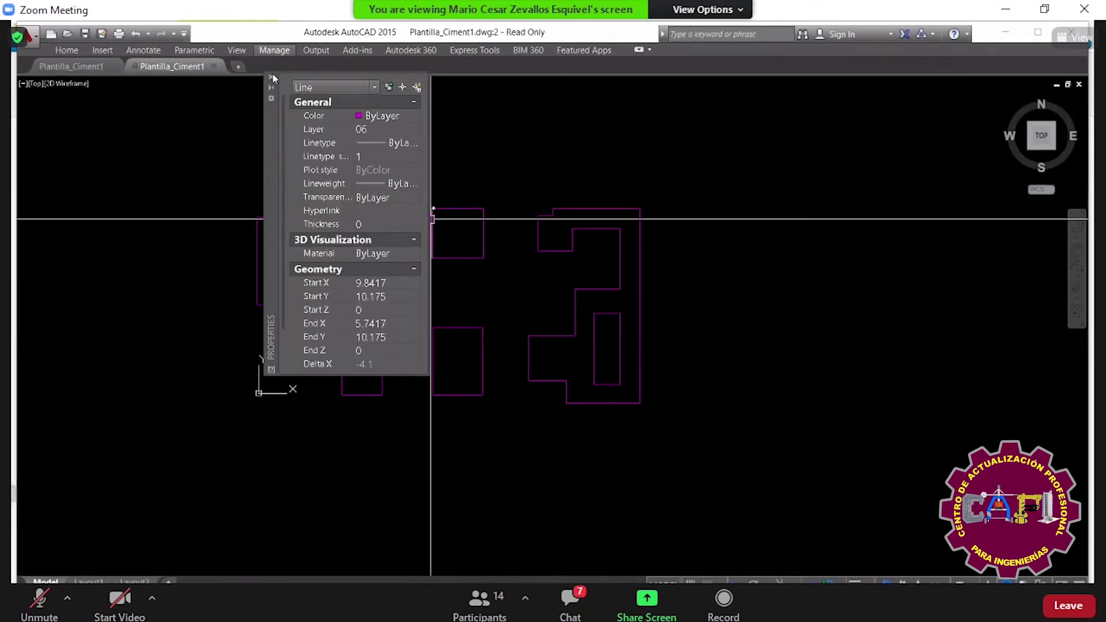
click(272, 77)
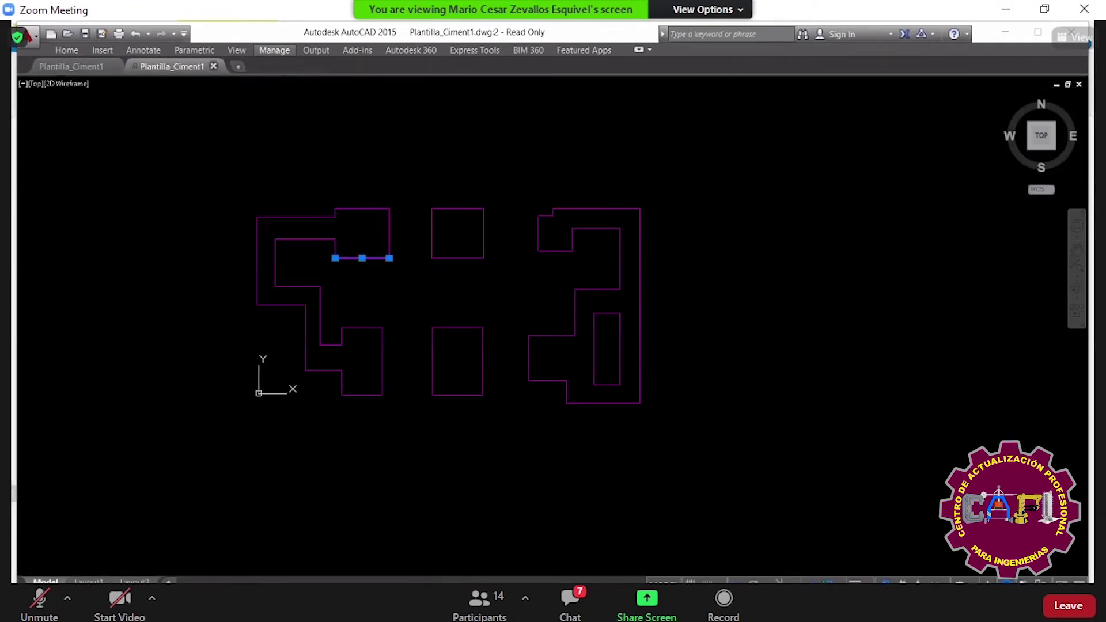
click(213, 66)
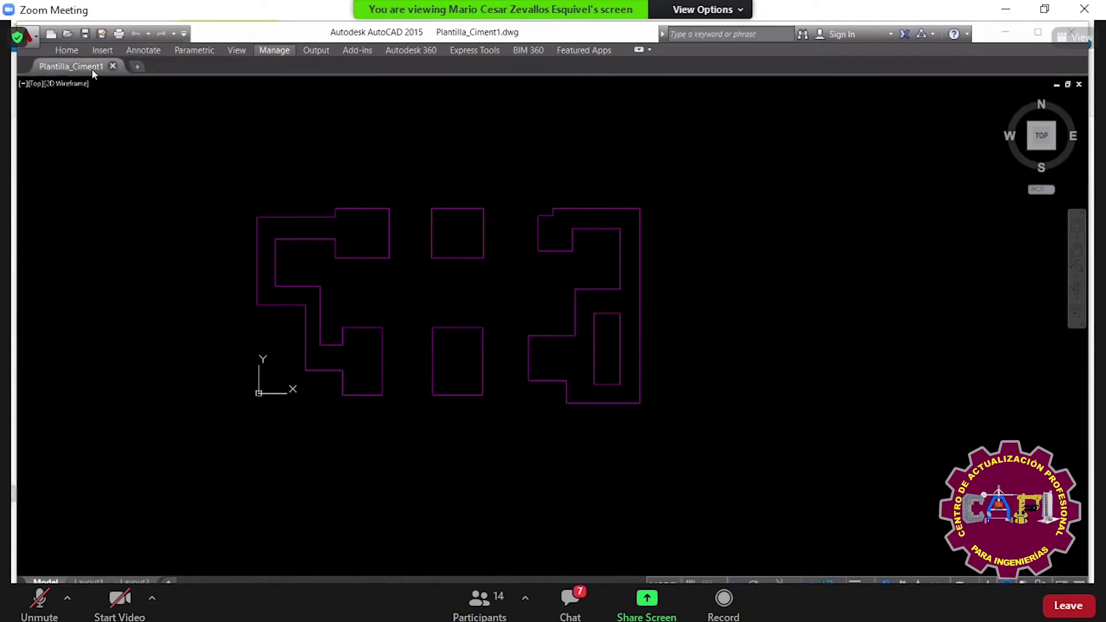
click(113, 66)
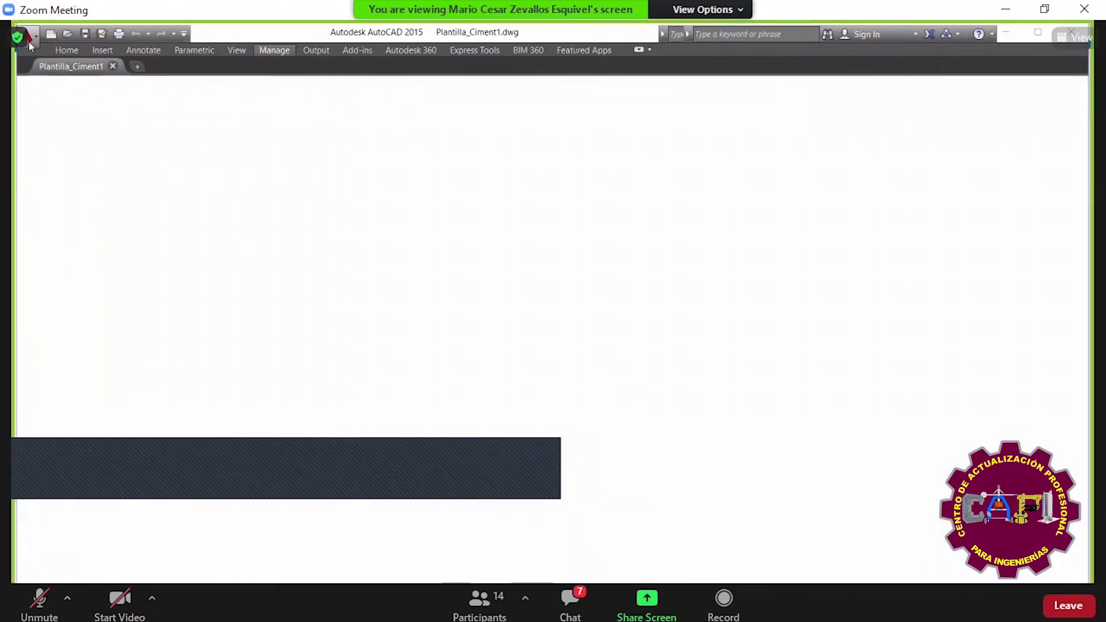
key(alt+Tab)
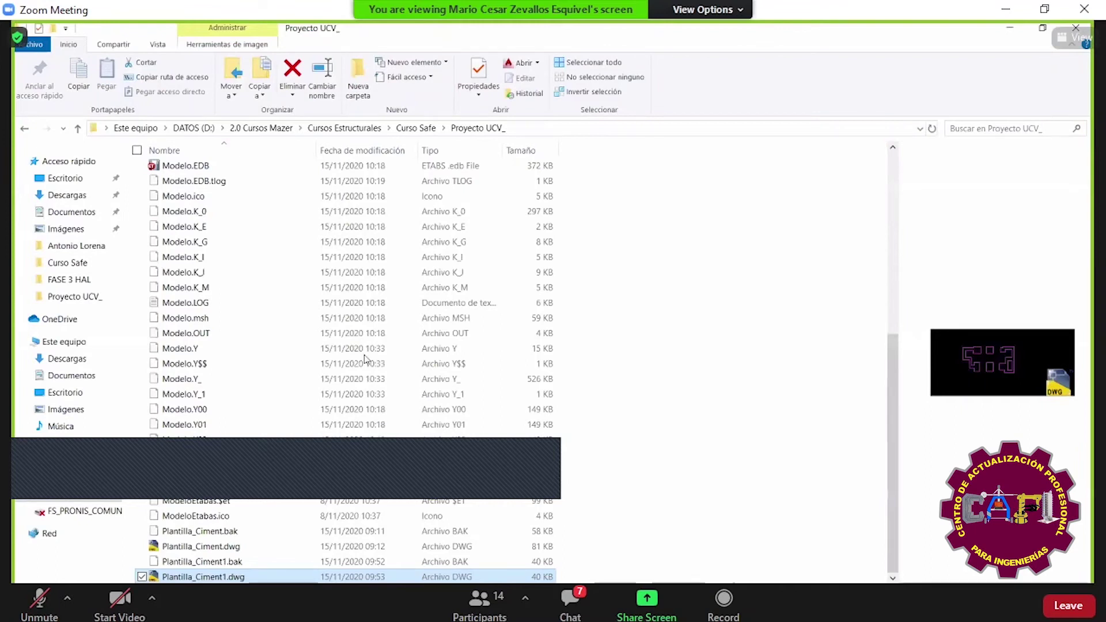
click(1008, 31)
- Try to import the drawing with layer 0.6 as lines, keeping metres as the CAD drawing units
click(365, 218)
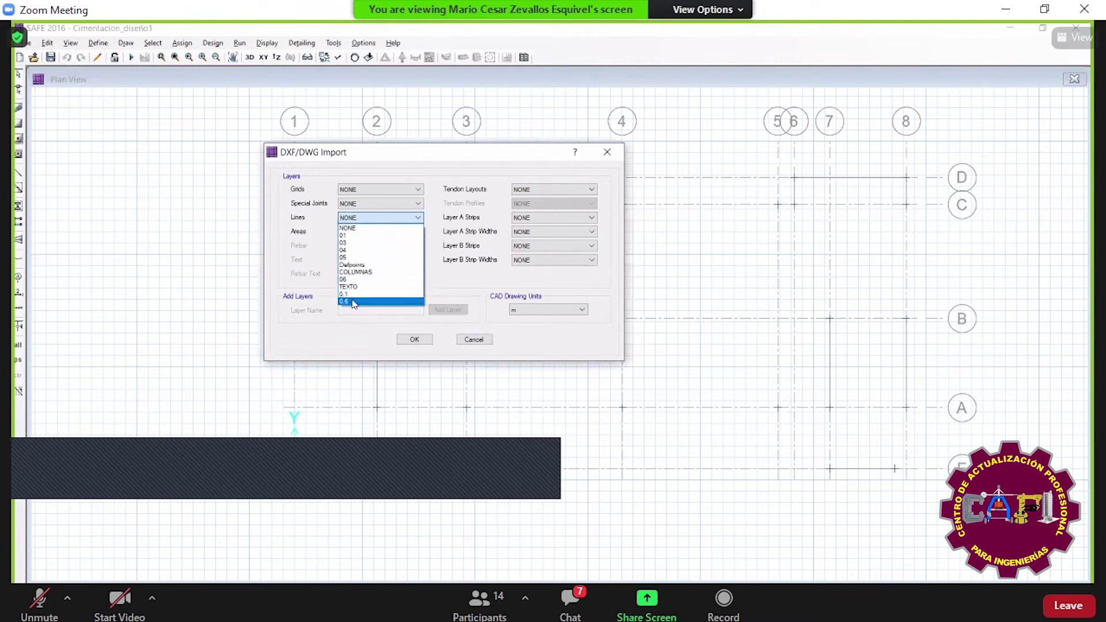
click(352, 301)
click(414, 339)
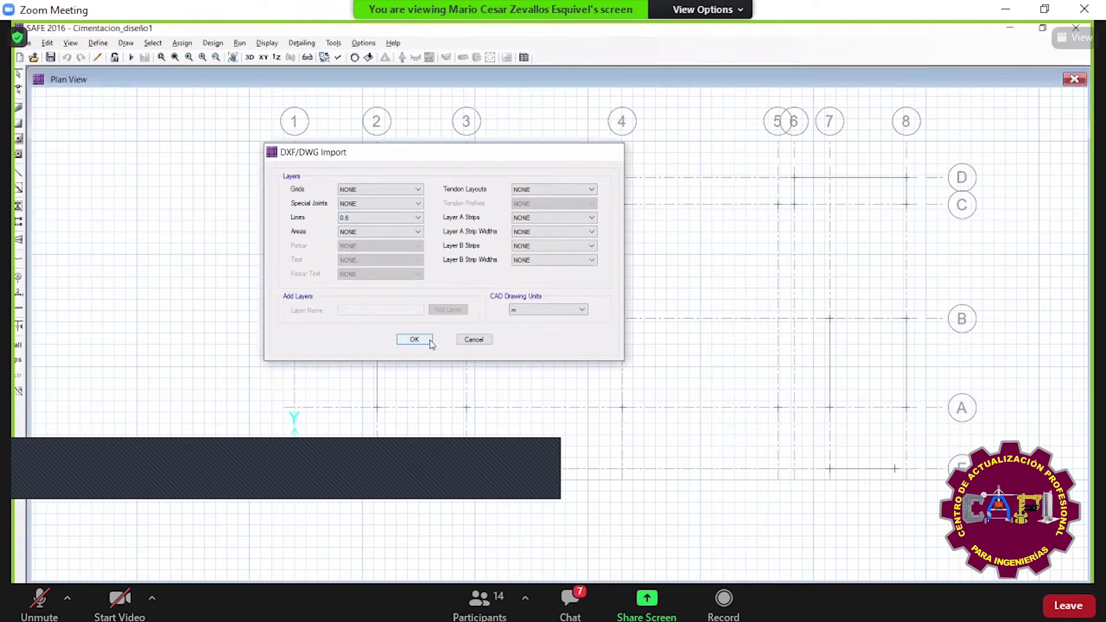
middle_drag(378, 298, 337, 309)
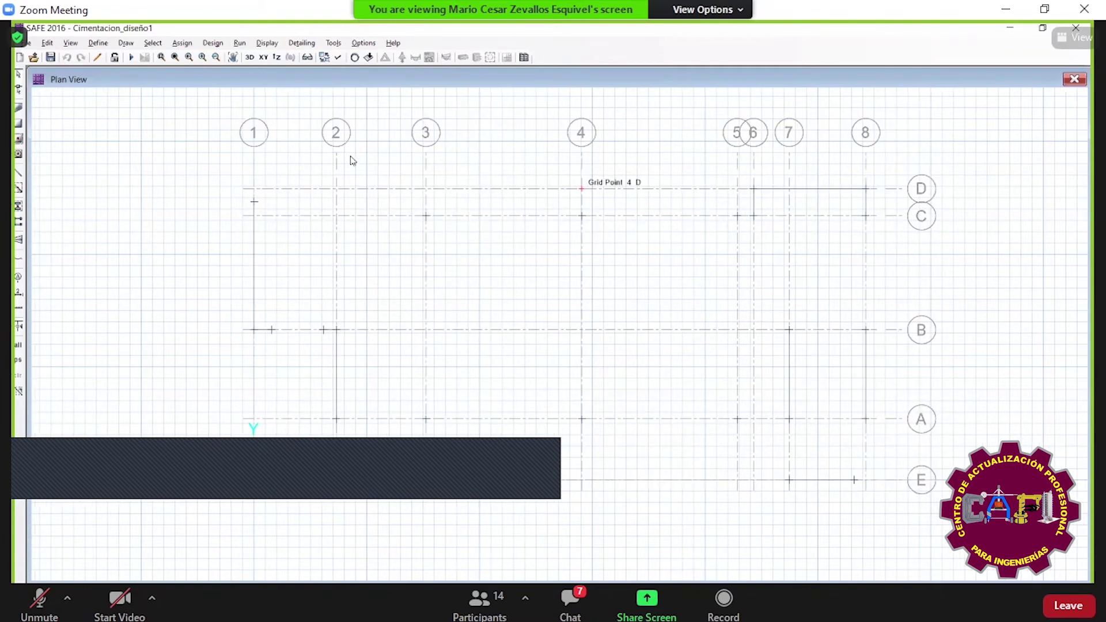
- Try again to import Plantilla_Ciment1.dwg with layer 06 as lines, and inspect the plan view for the footing outlines
click(28, 43)
mouse_move(64, 138)
click(240, 152)
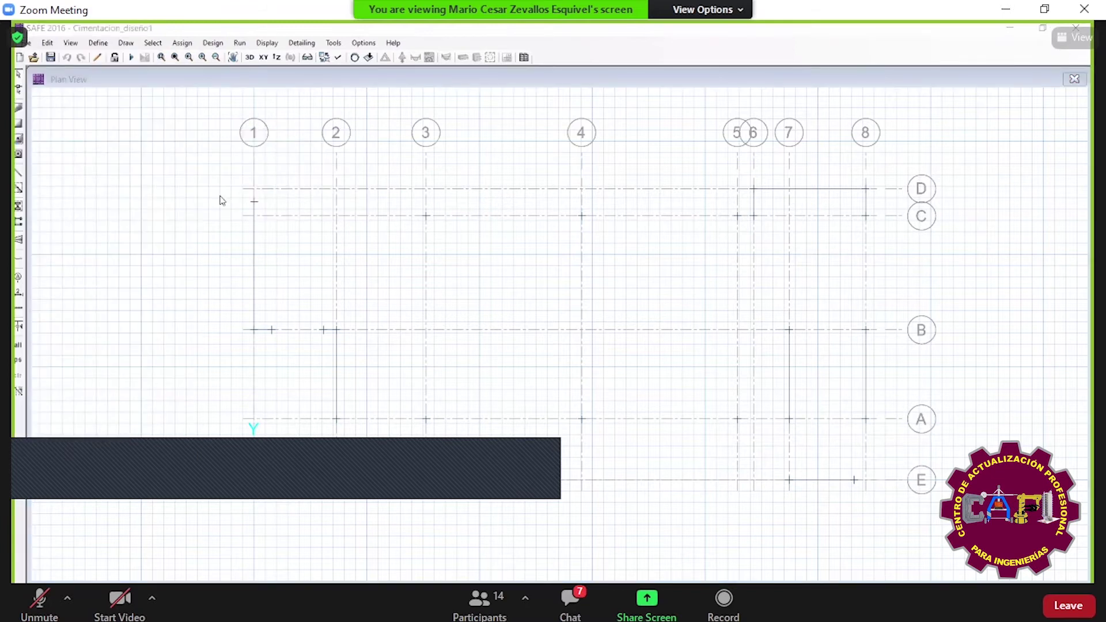
double_click(199, 196)
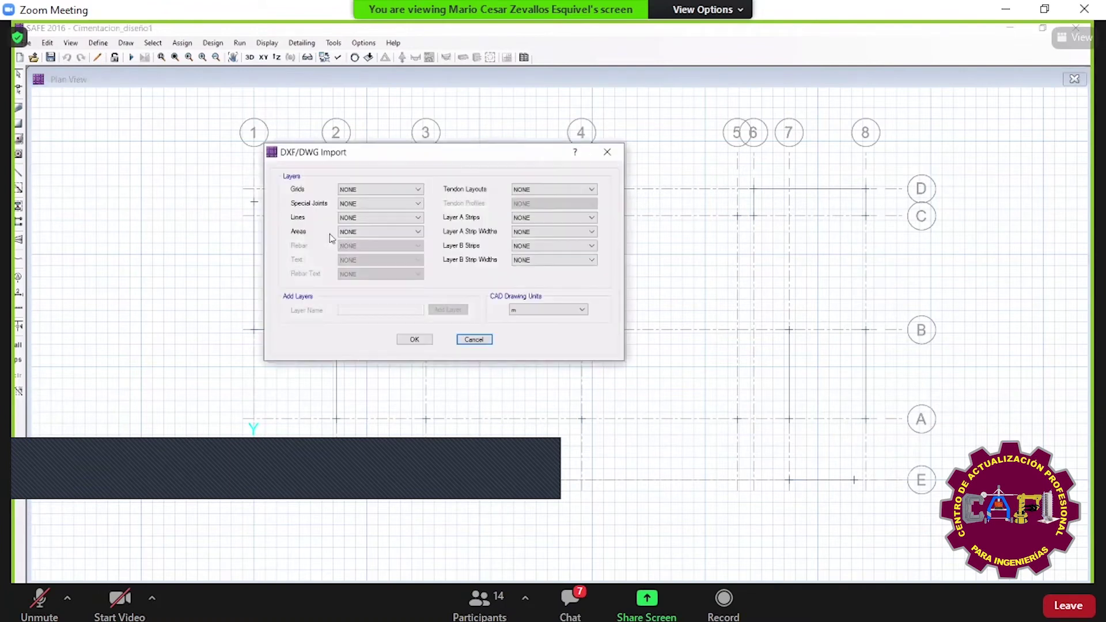
click(354, 218)
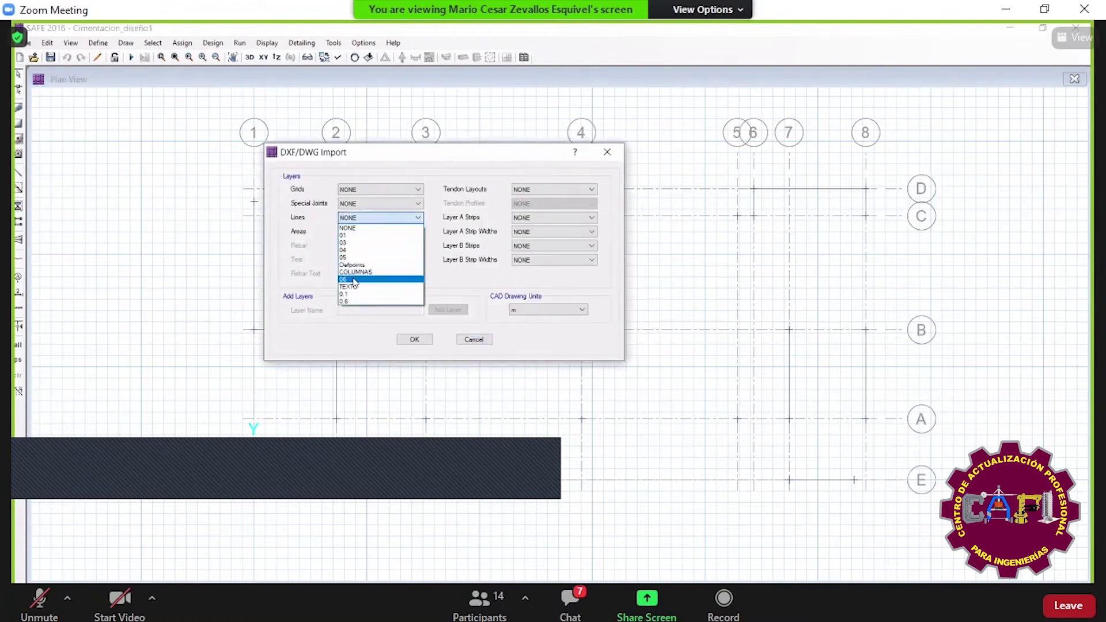
click(354, 280)
click(425, 342)
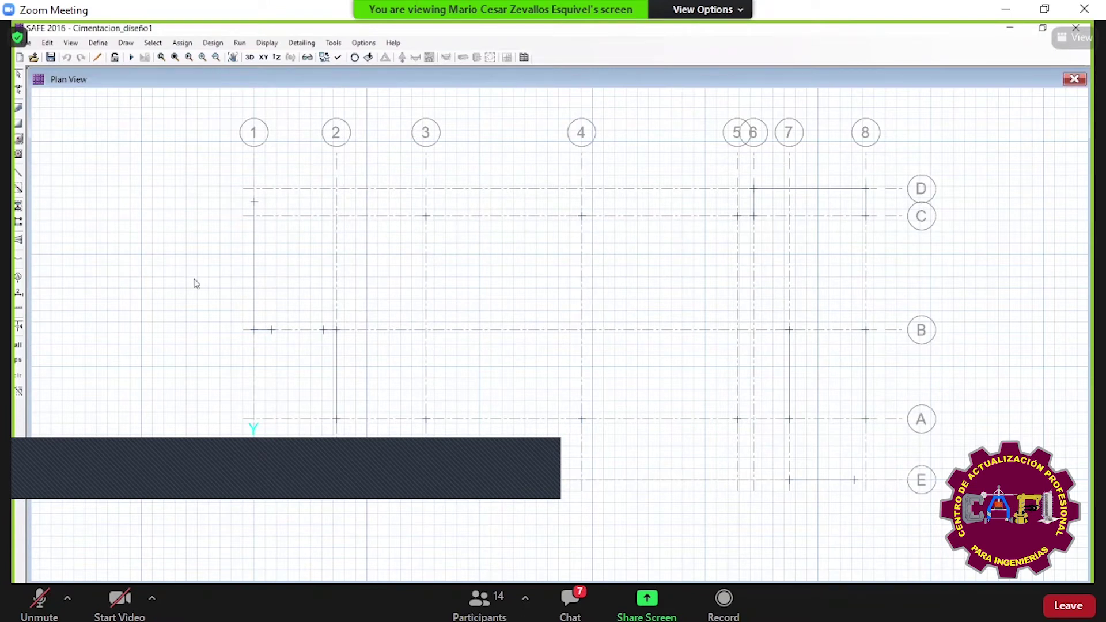
middle_drag(352, 392, 353, 348)
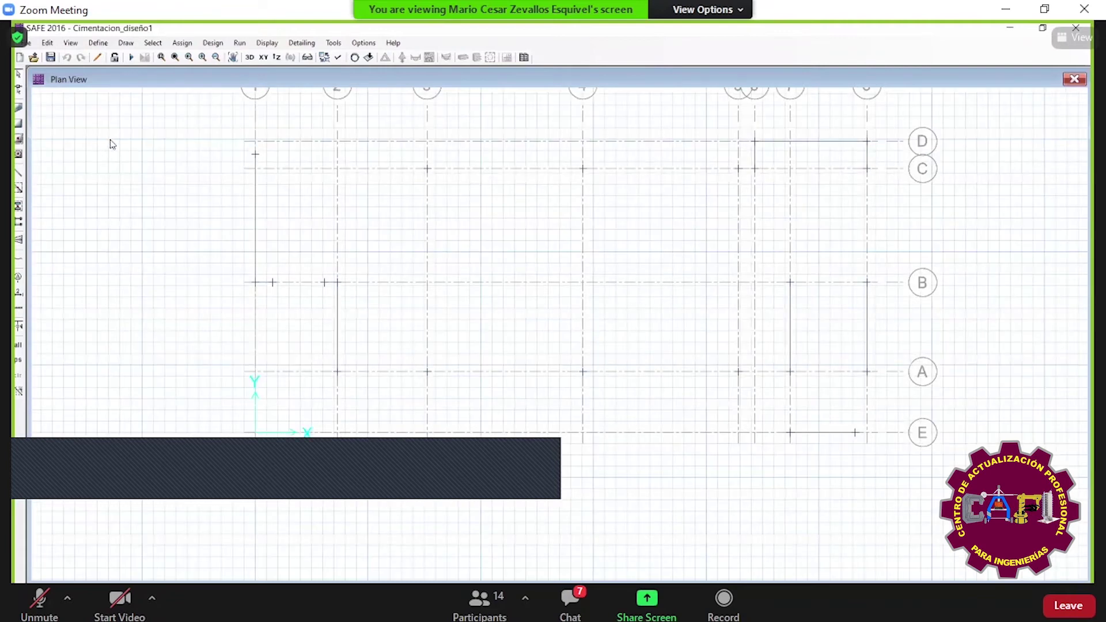
- Start another DXF/DWG import of Plantilla_Ciment1.dwg, bringing up its layer assignment options
right_click(249, 150)
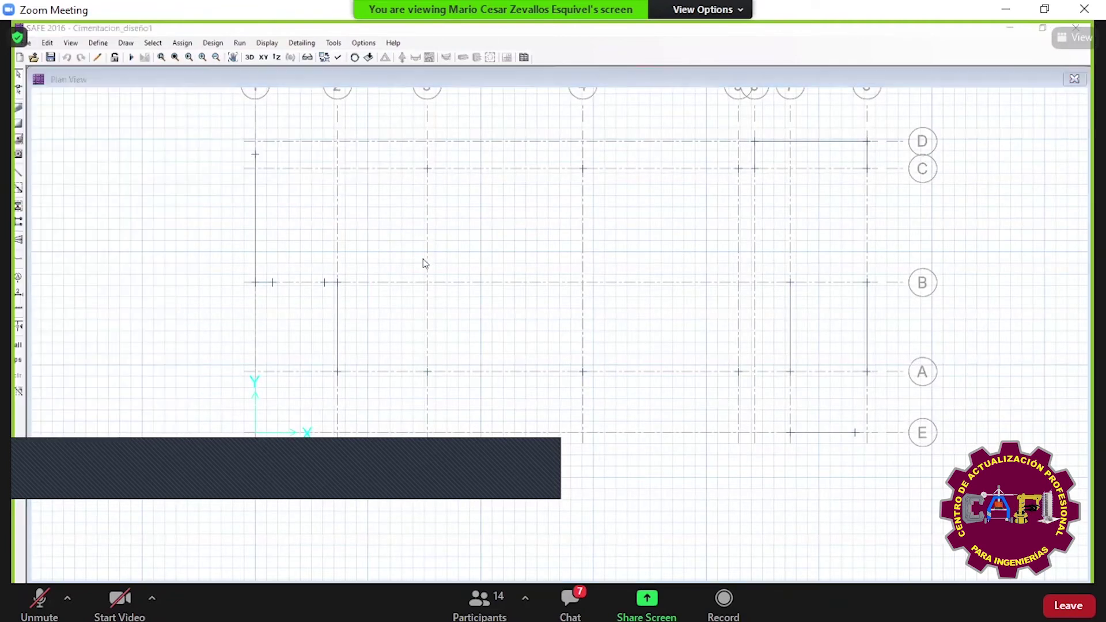
click(195, 197)
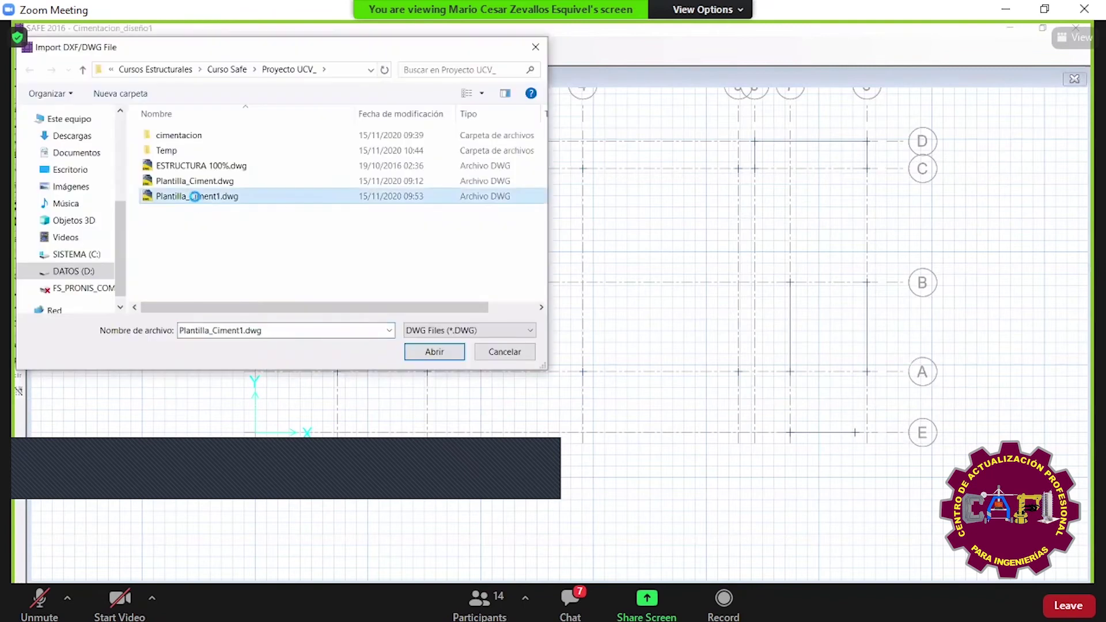
click(195, 196)
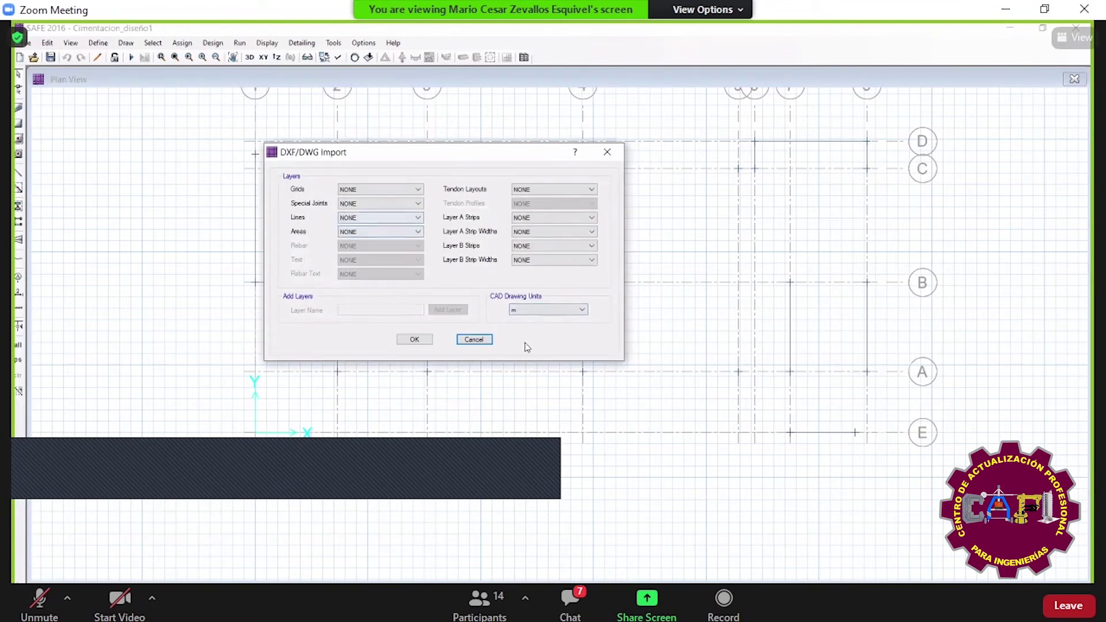
- Return to Plantilla_Ciment1 in AutoCAD, select all the footing outlines and show their properties to check their layer
click(358, 605)
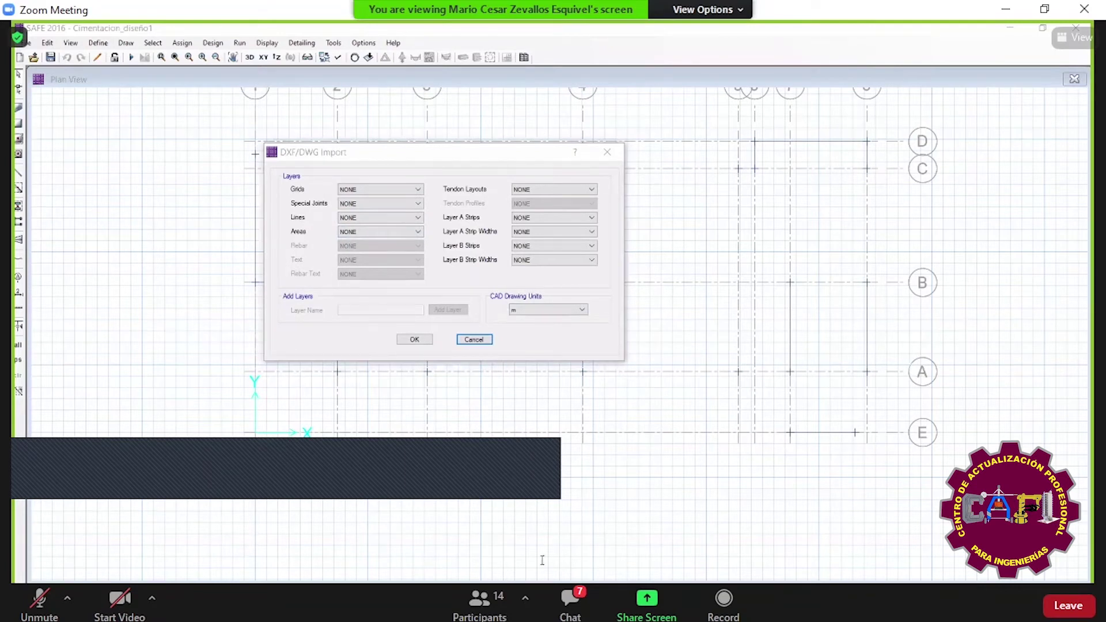
click(490, 604)
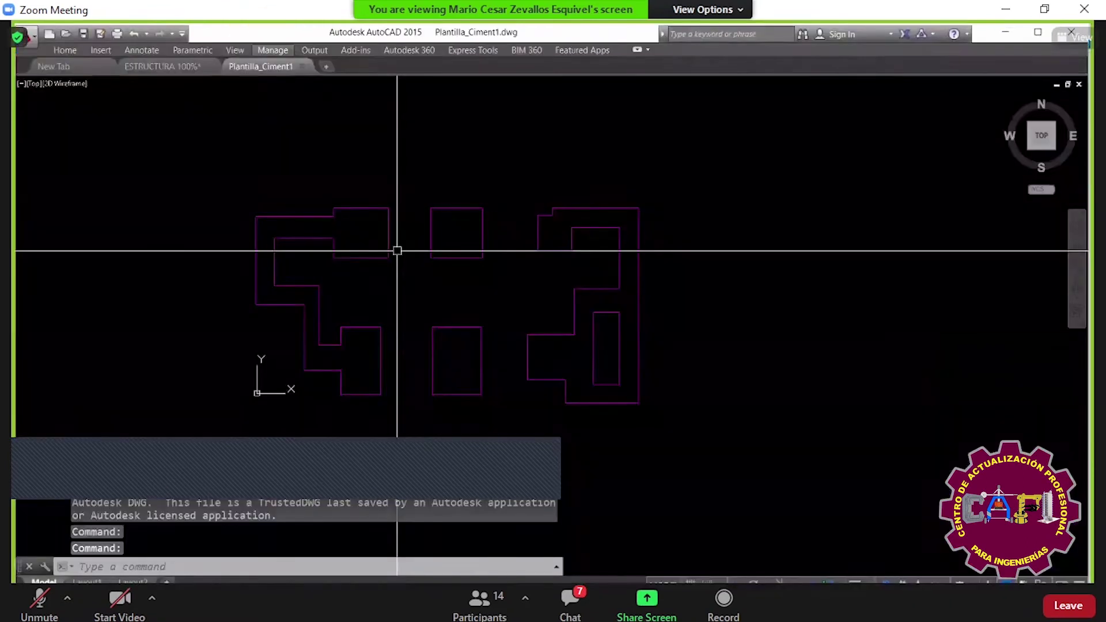
click(724, 481)
click(74, 153)
text(PR)
key(Return)
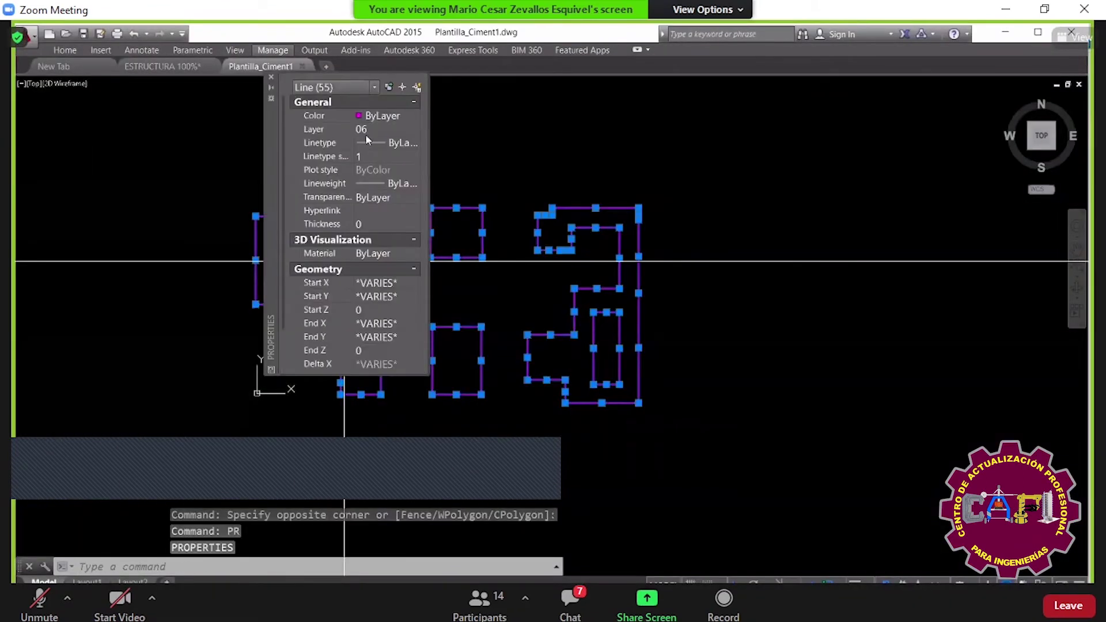
- Move the selected footing outlines to layer 05, close their properties and clear the selection
click(365, 130)
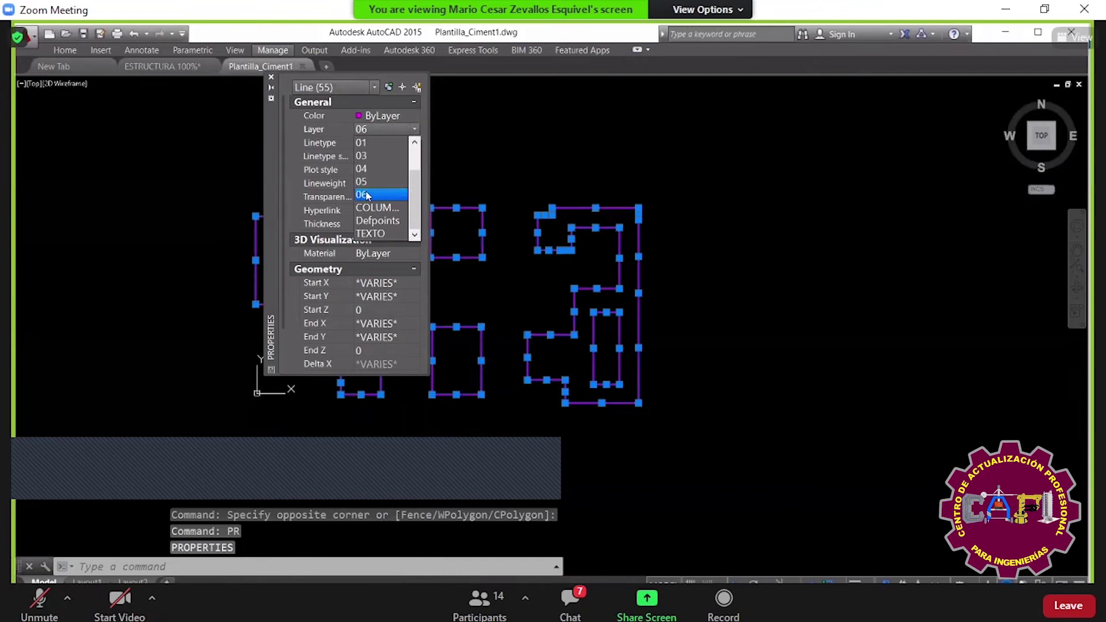
click(368, 182)
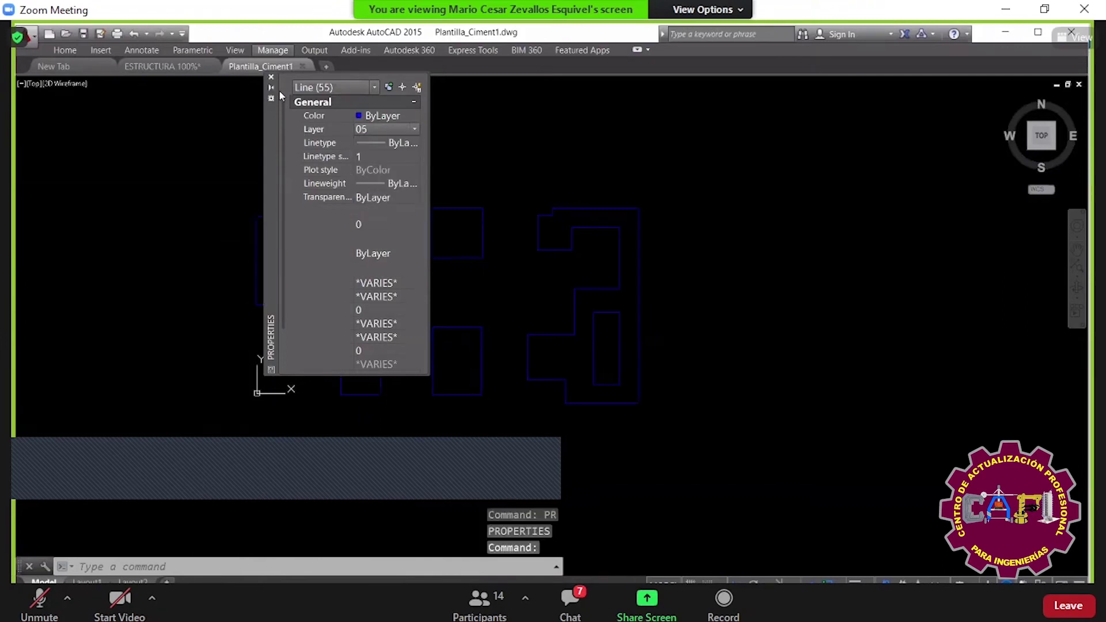
click(272, 78)
key(Escape)
key(Escape)
key(Escape)
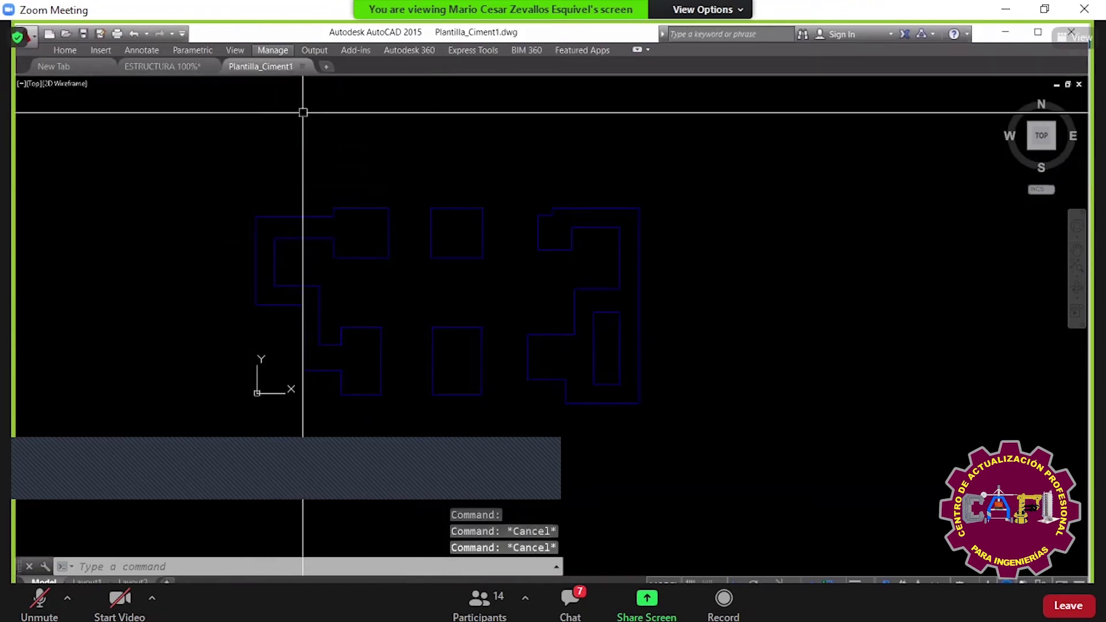
click(302, 71)
key(Escape)
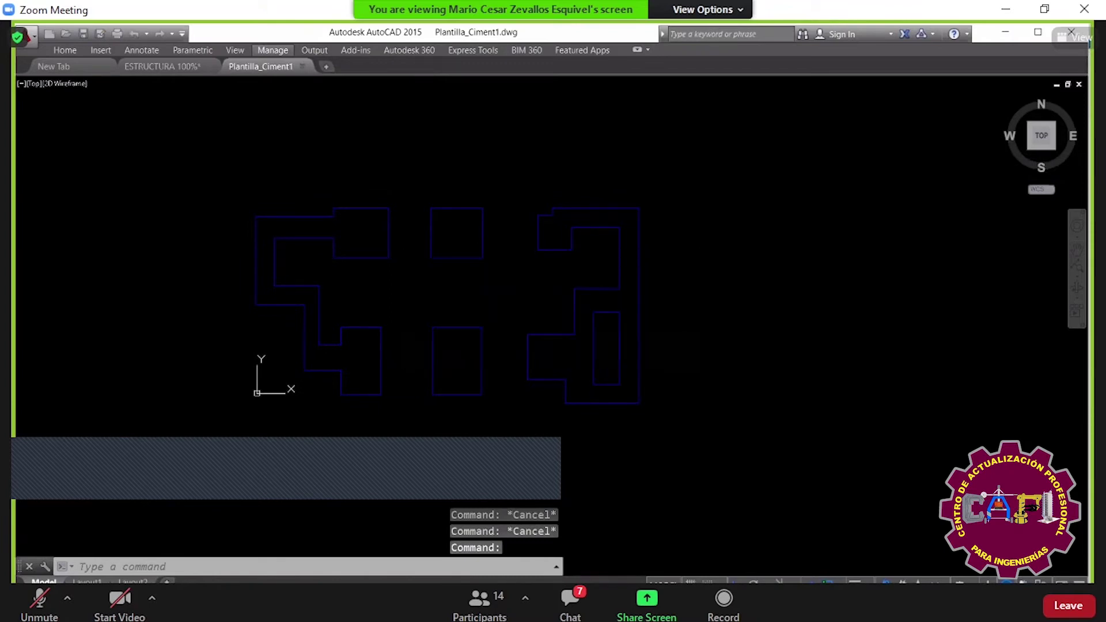
- Return to SAFE, try to import the drawing's footing outlines as lines in metres, and check the plan view for them
key(super+d)
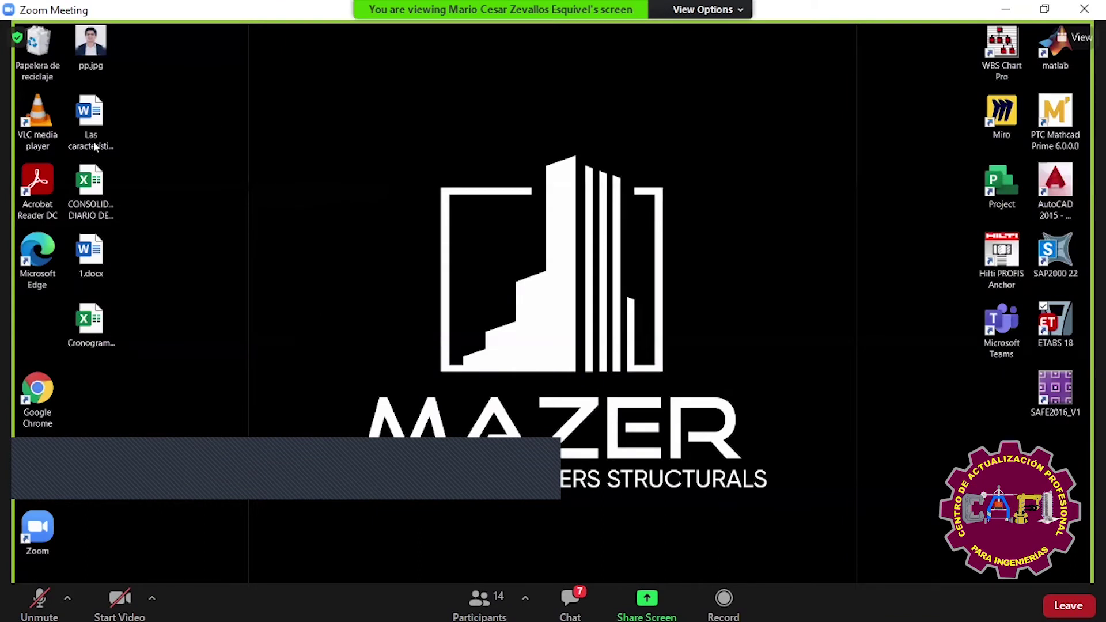
key(super+d)
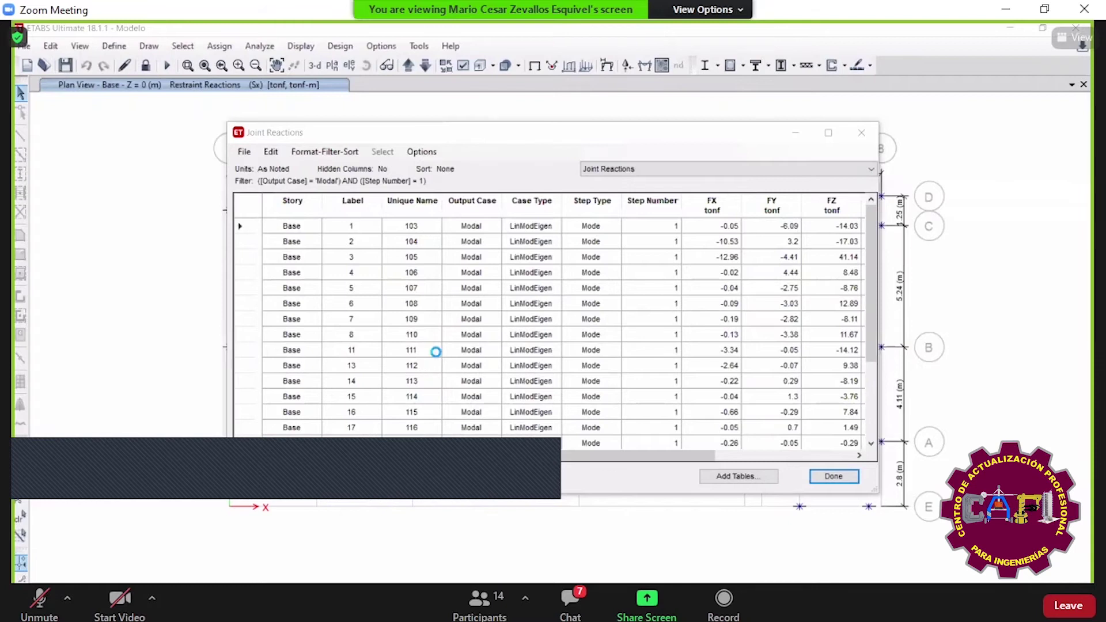
key(alt+Tab)
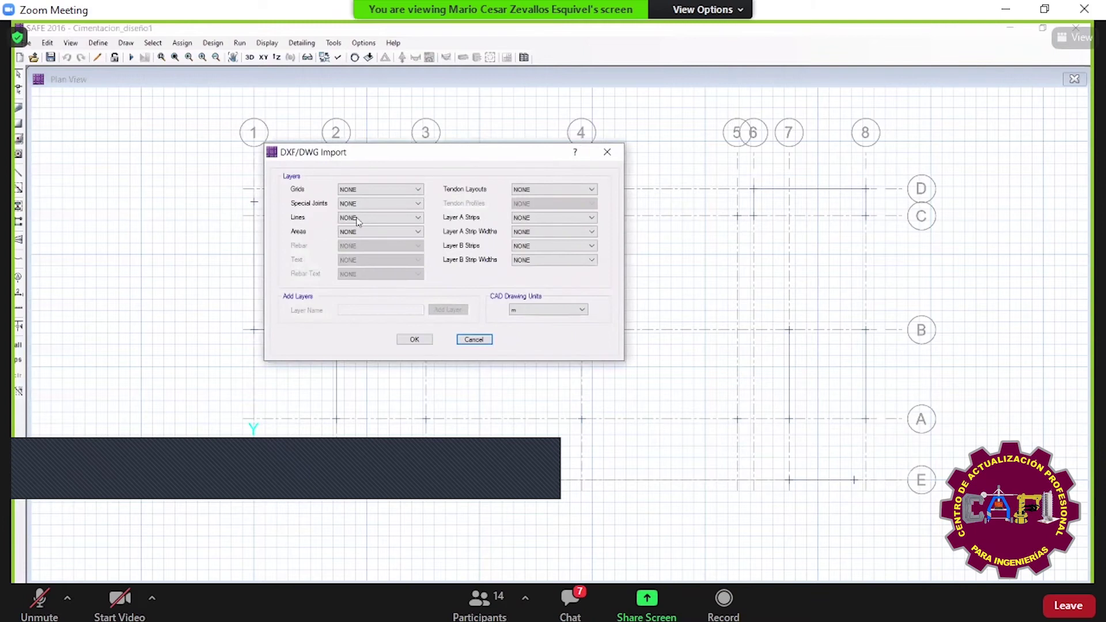
click(355, 217)
click(355, 257)
click(415, 340)
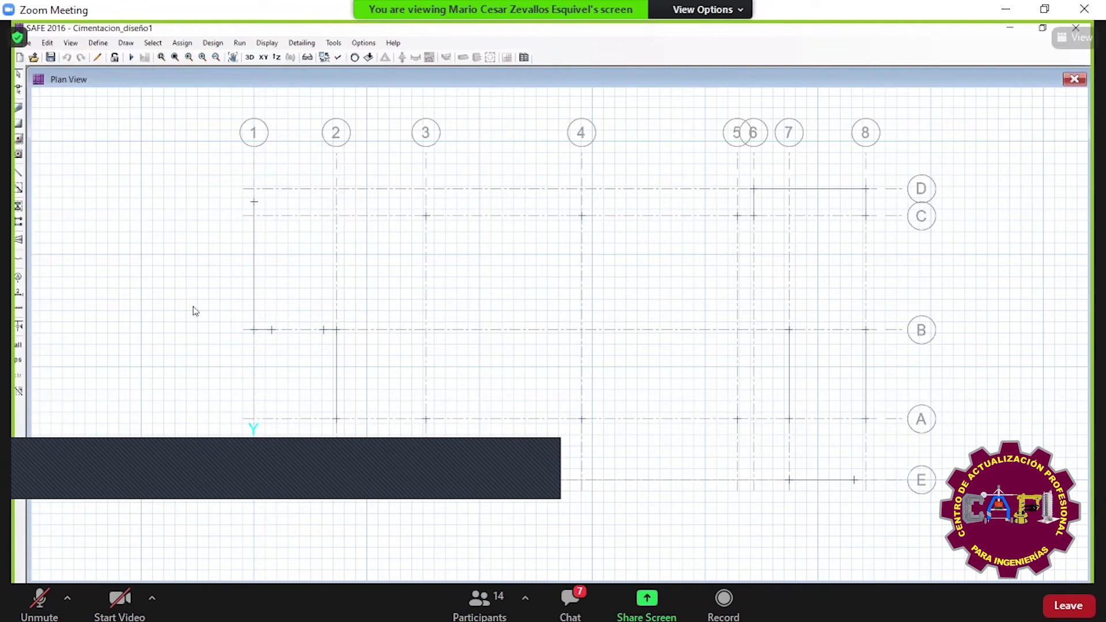
middle_drag(435, 305, 415, 314)
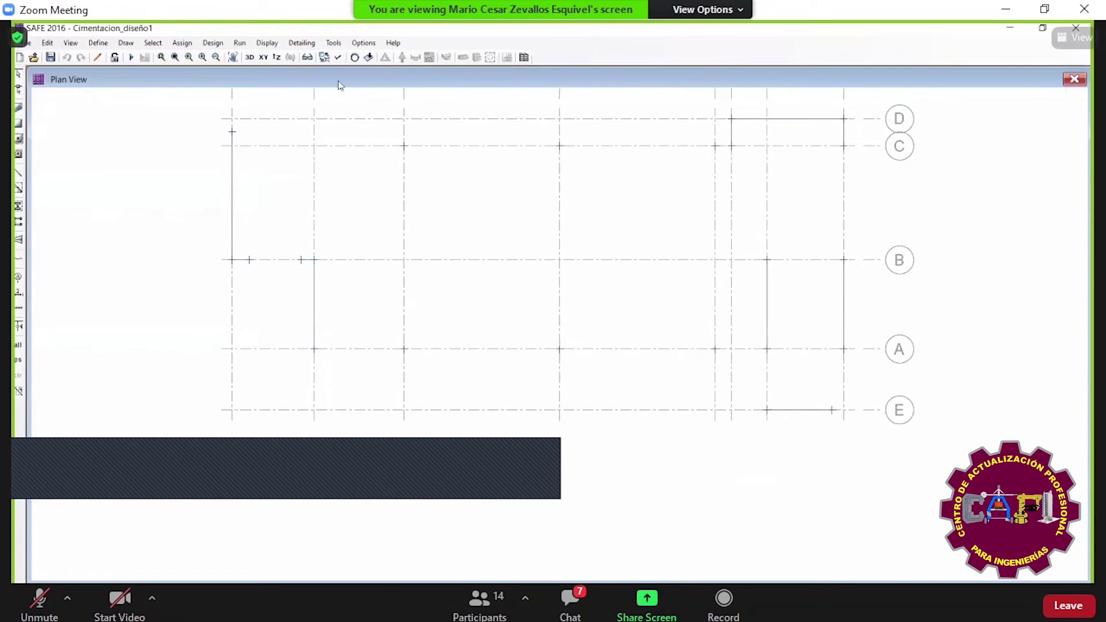
click(355, 58)
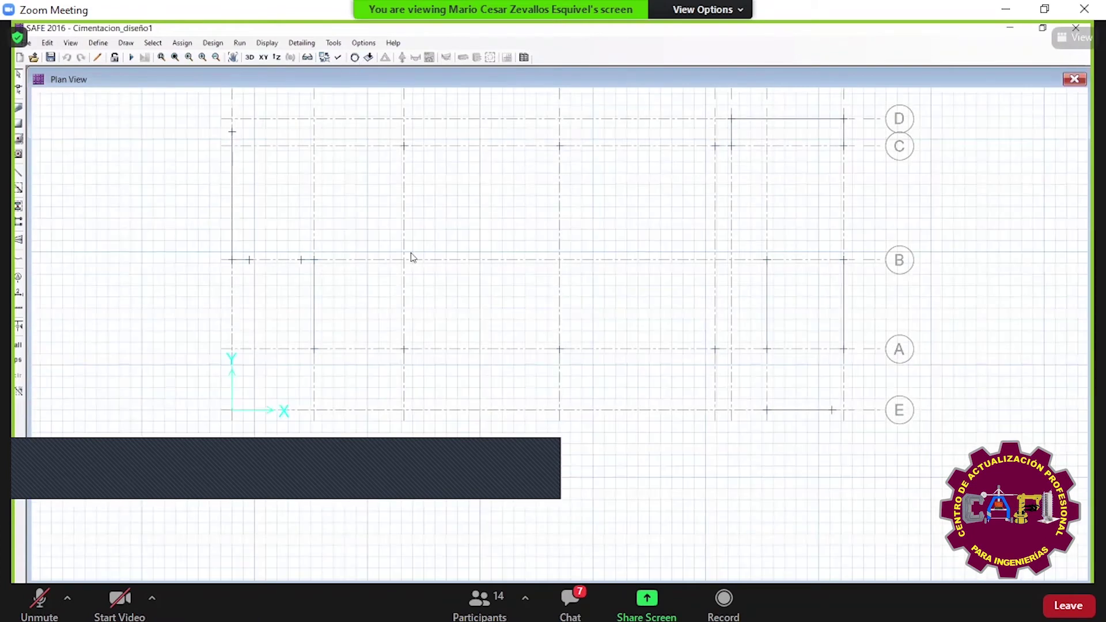
scroll(526, 353, up, 3)
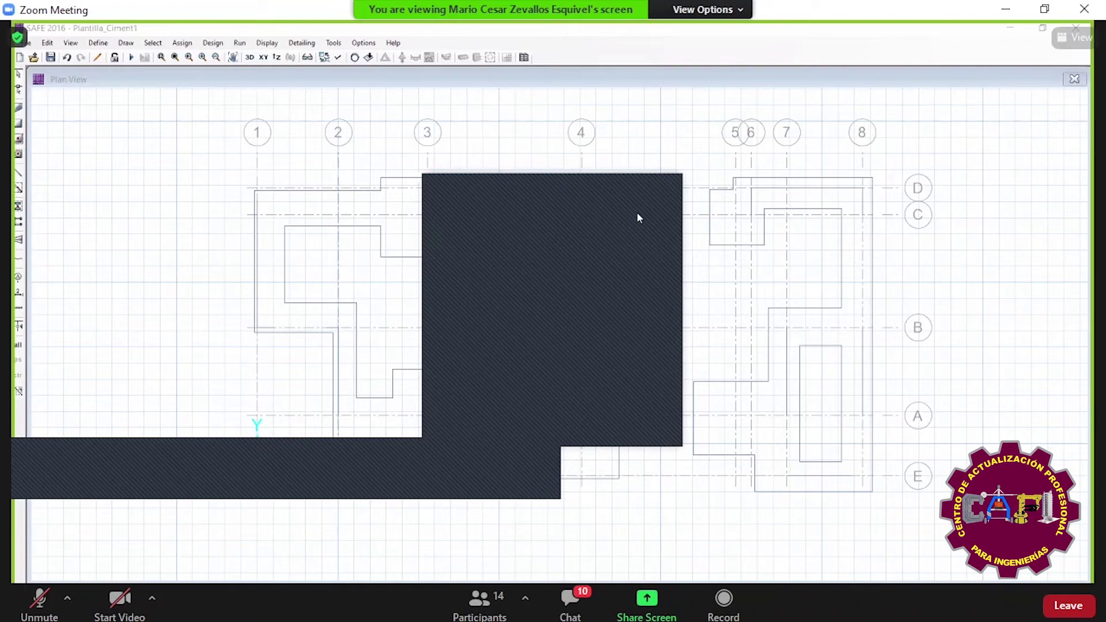
- Switch to the Punching Placas workbook in Excel and change the zapata aislada sheet's title to VERIFICACION POR PUNZONAMIENTO
click(661, 192)
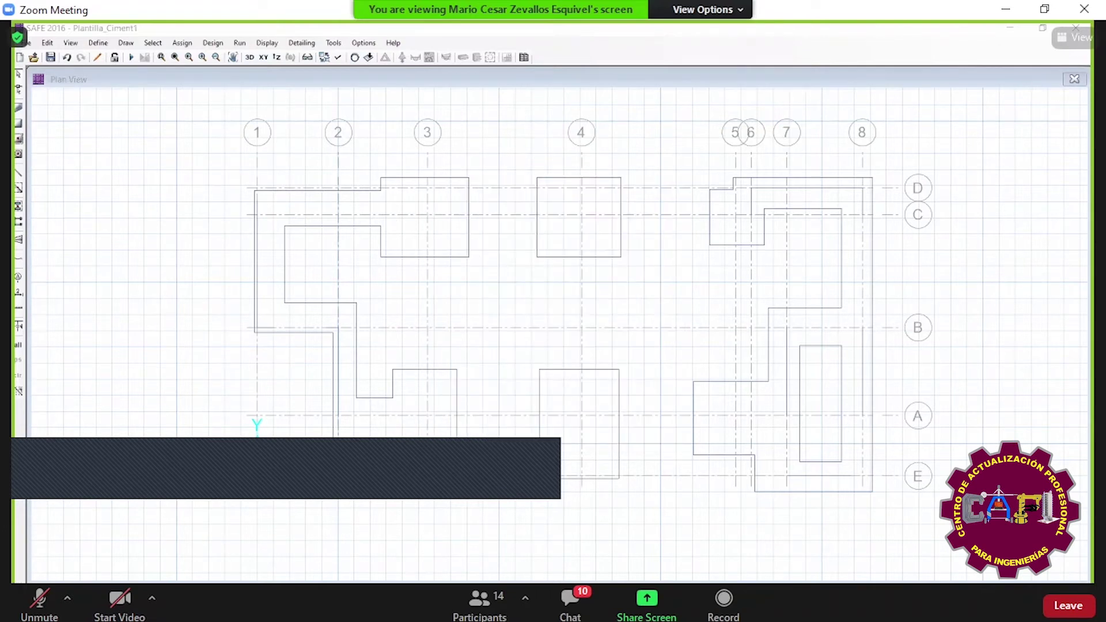
mouse_move(446, 612)
click(464, 561)
click(462, 464)
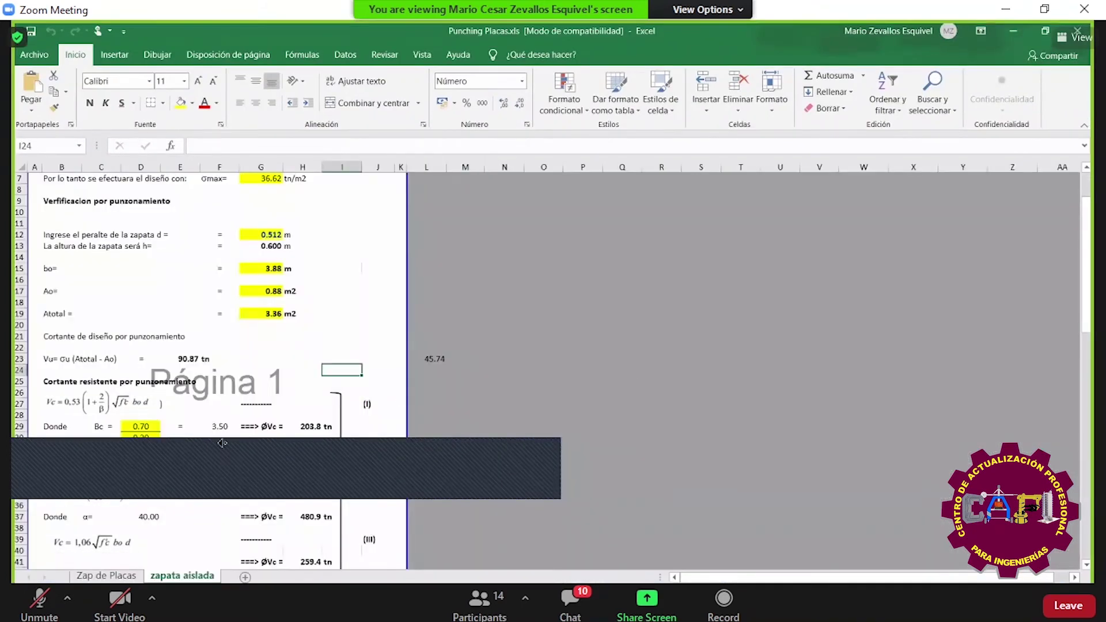
scroll(162, 366, up, 1)
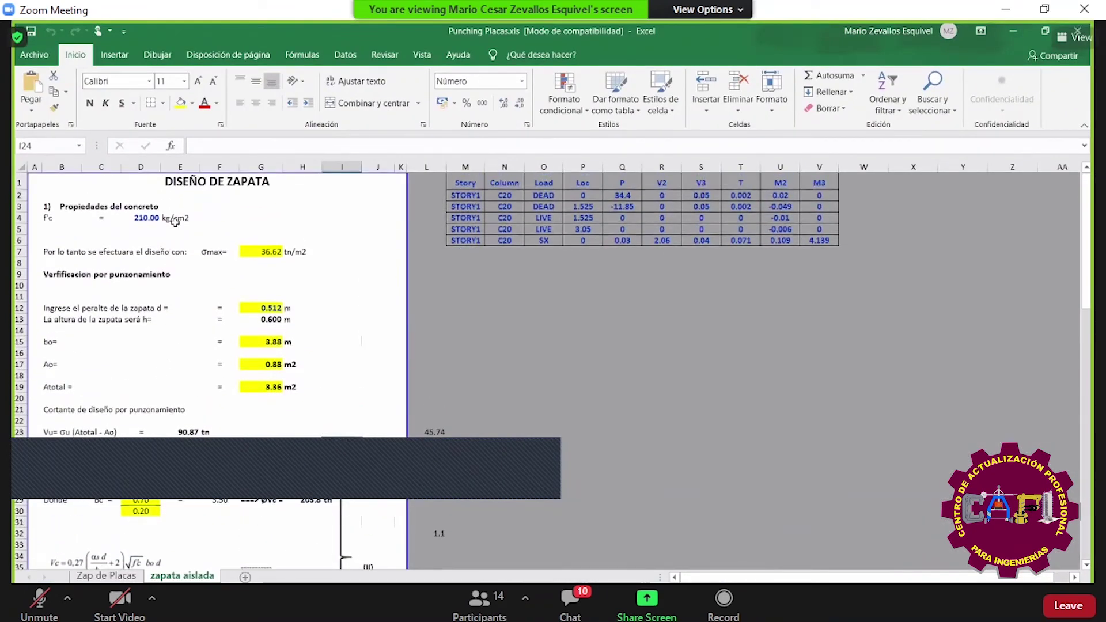
click(191, 182)
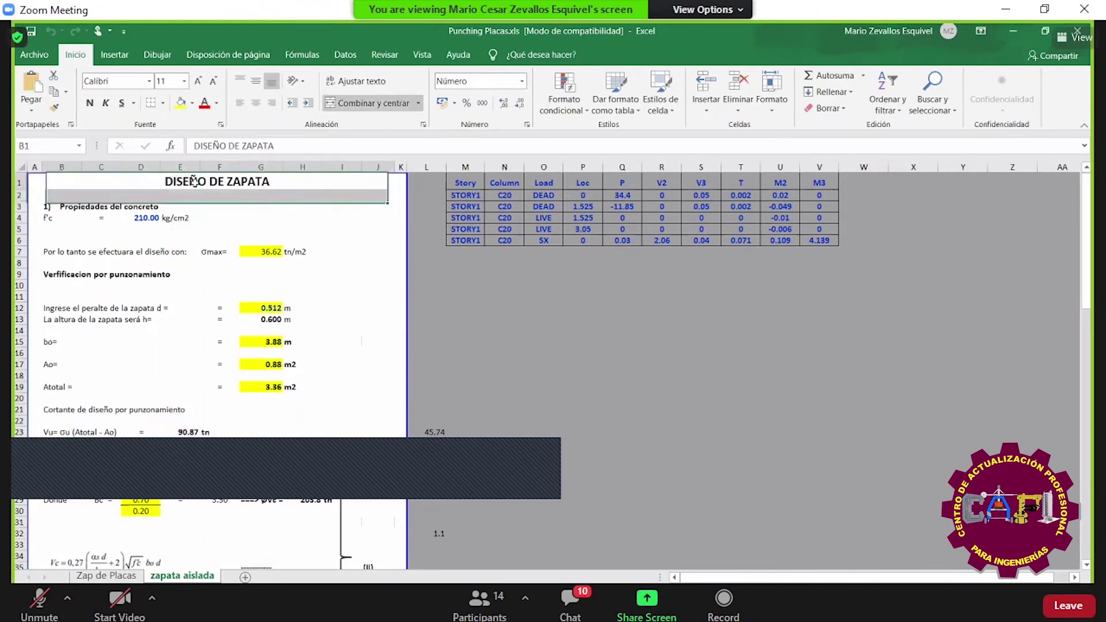
text(V)
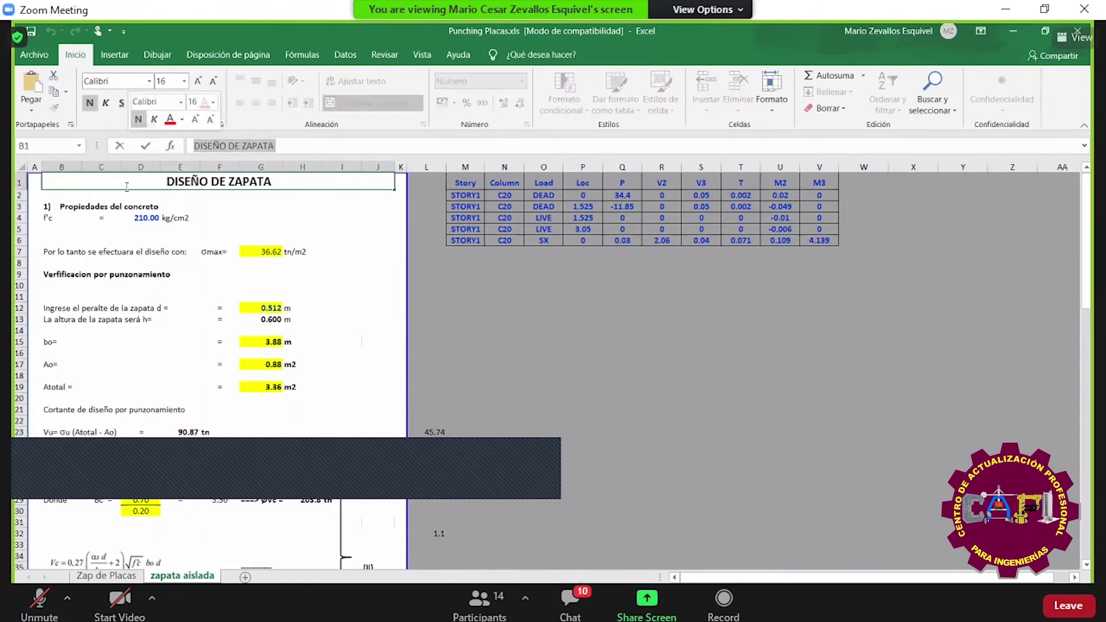
text(ERIFICACI)
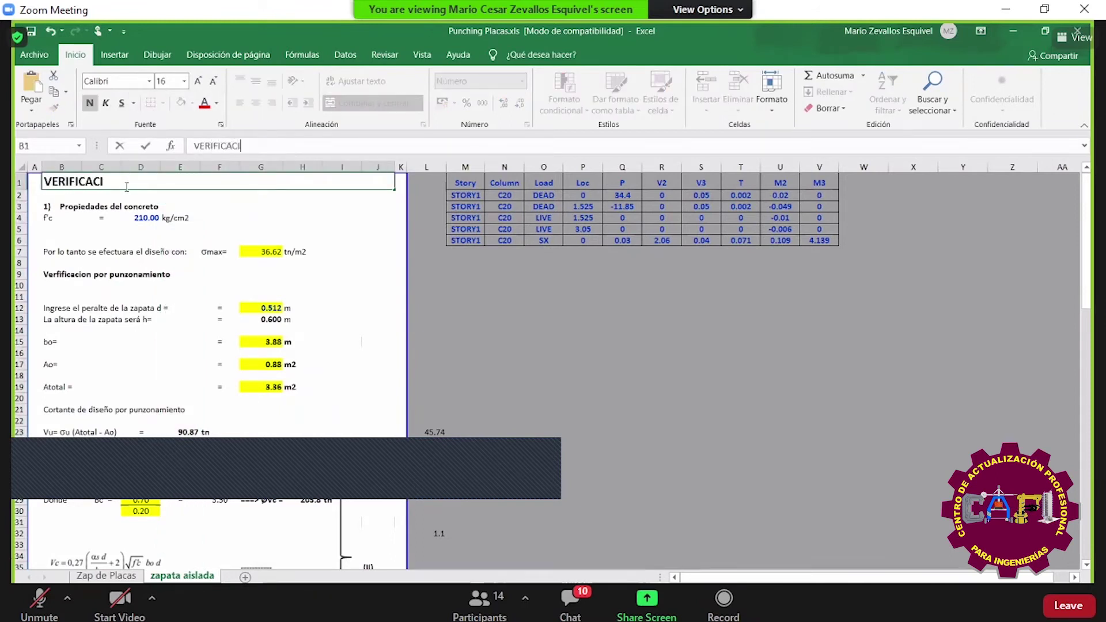
text(ON POR PUNZO)
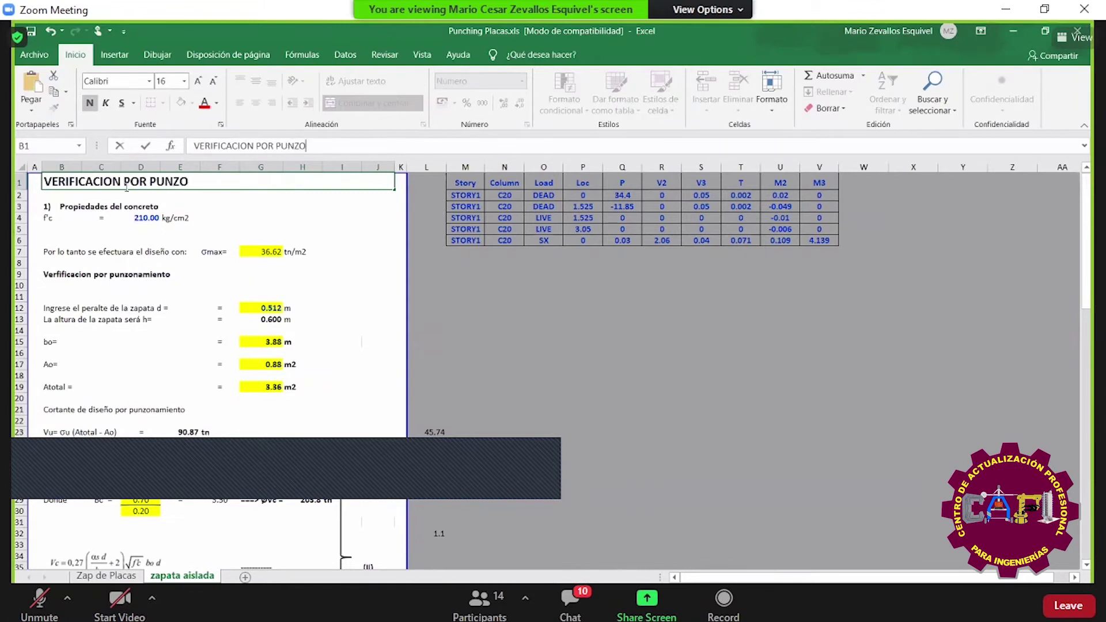
text(NAMIENTO)
key(Return)
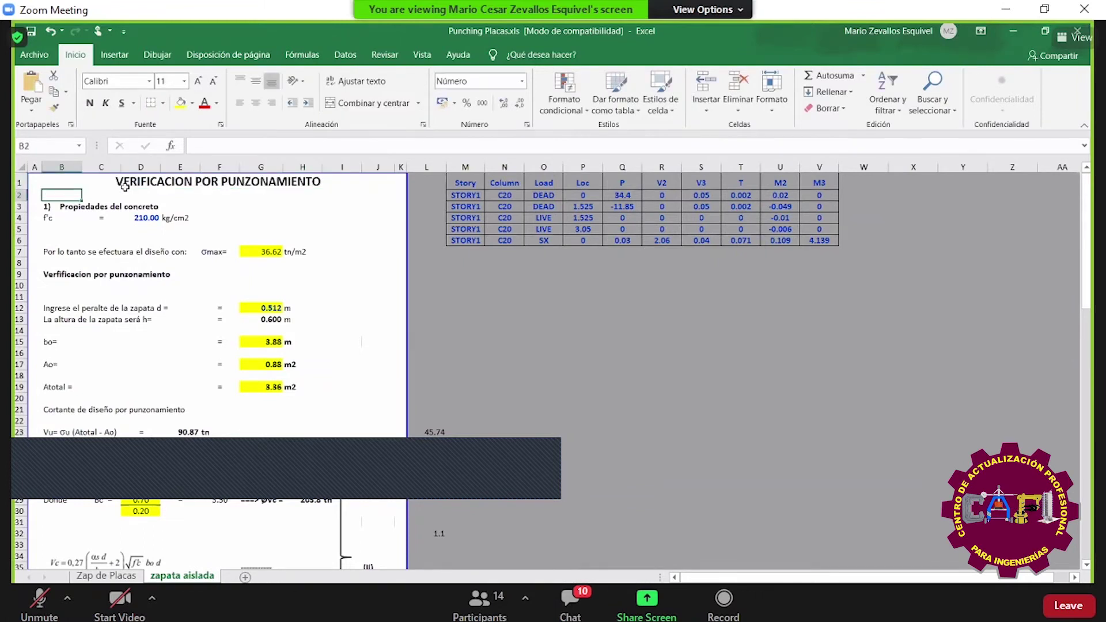
- Review the punching, shear and flexure calculations on the zapata aislada sheet and the PDF's critical-section figure, and return to SAFE
scroll(134, 241, down, 2)
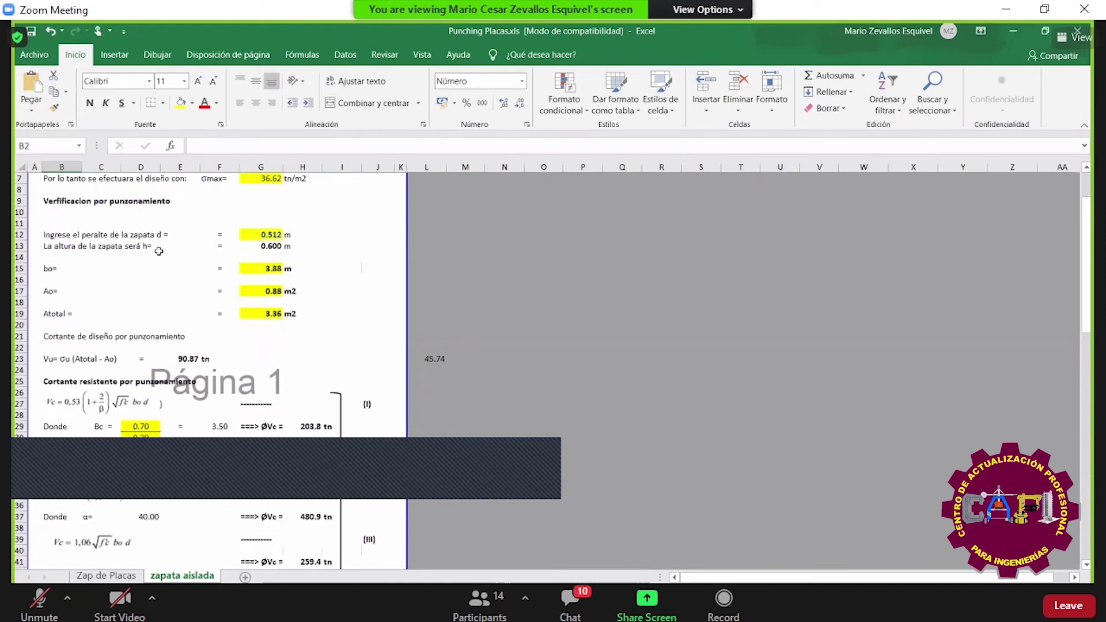
scroll(158, 251, down, 6)
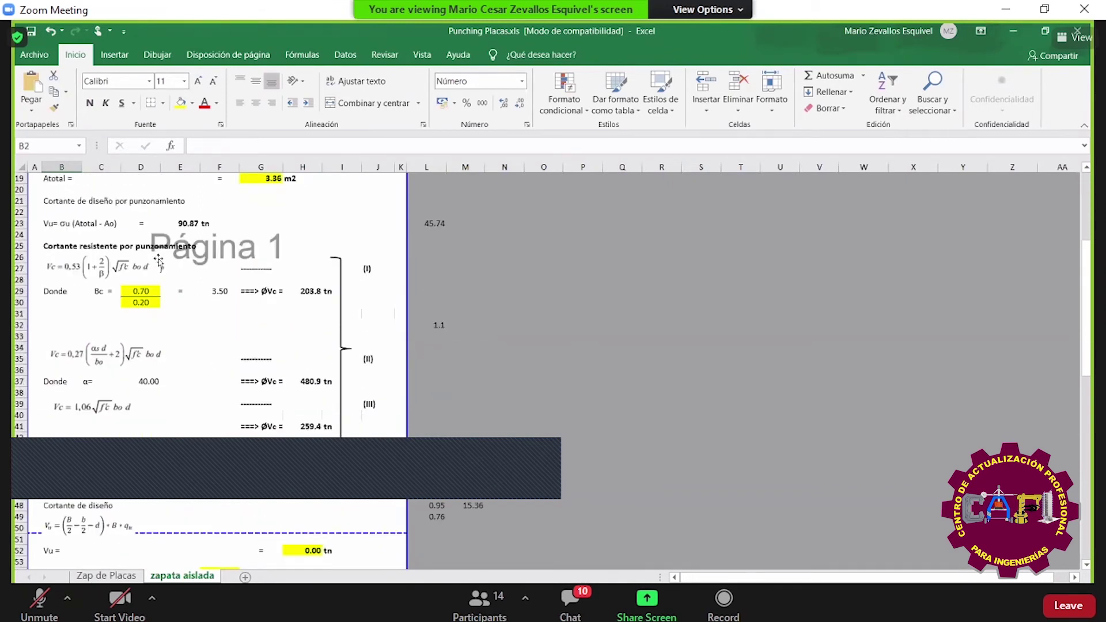
scroll(208, 283, down, 11)
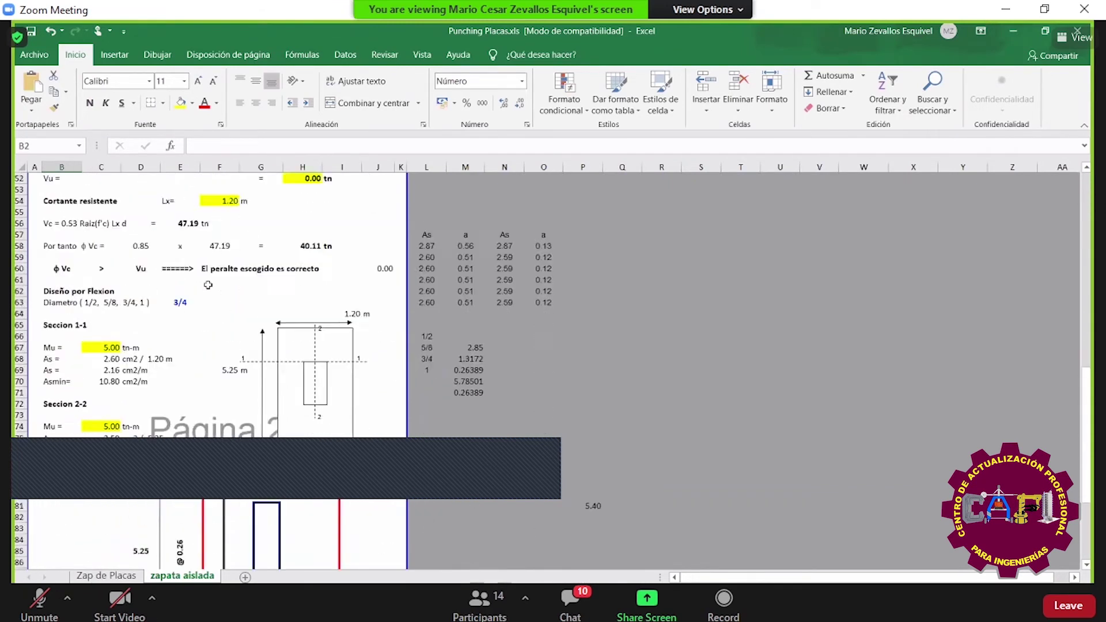
scroll(207, 285, down, 1)
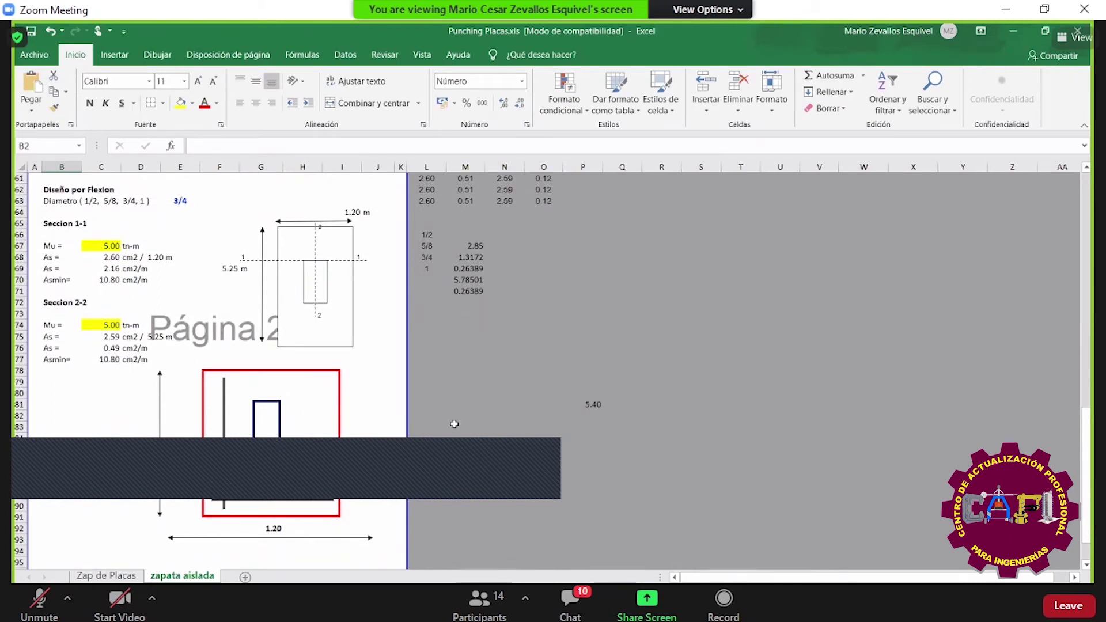
click(378, 336)
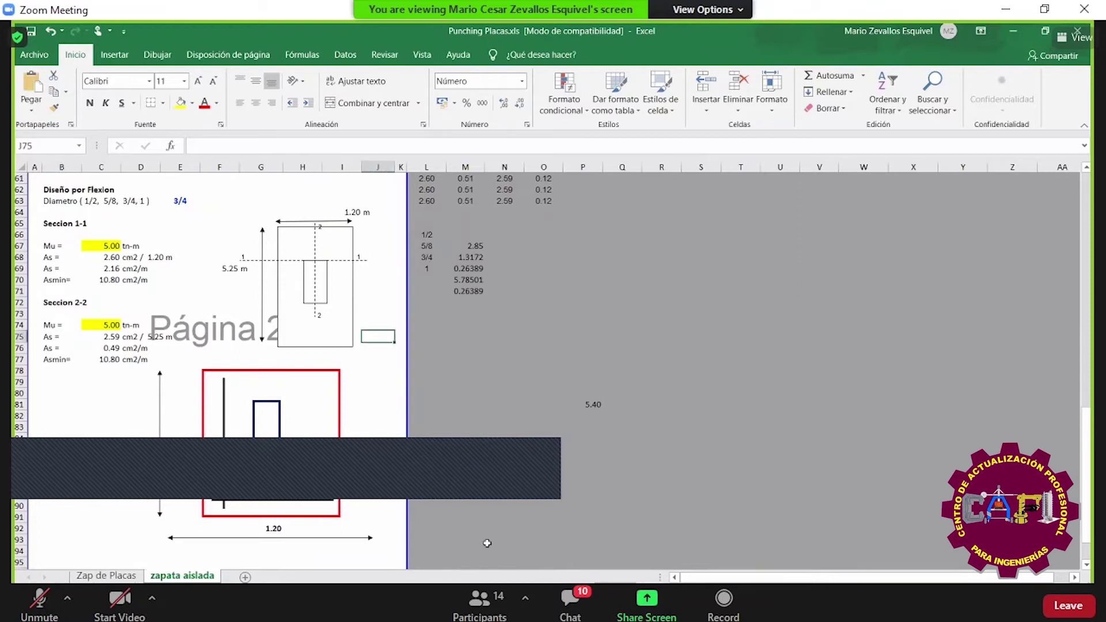
click(550, 464)
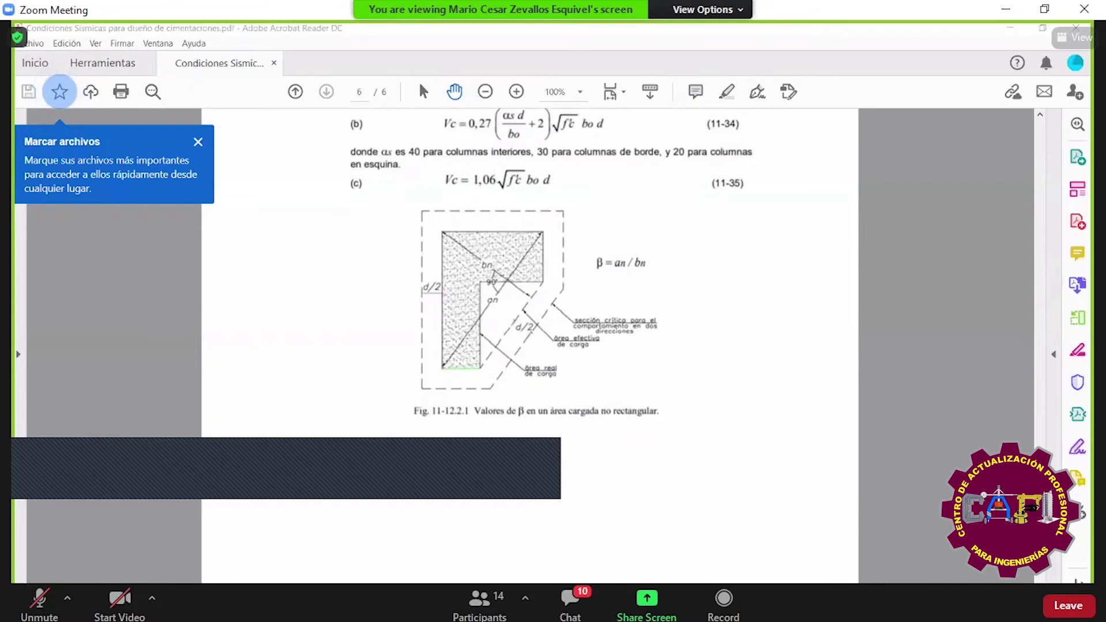
key(alt+Tab)
right_click(689, 608)
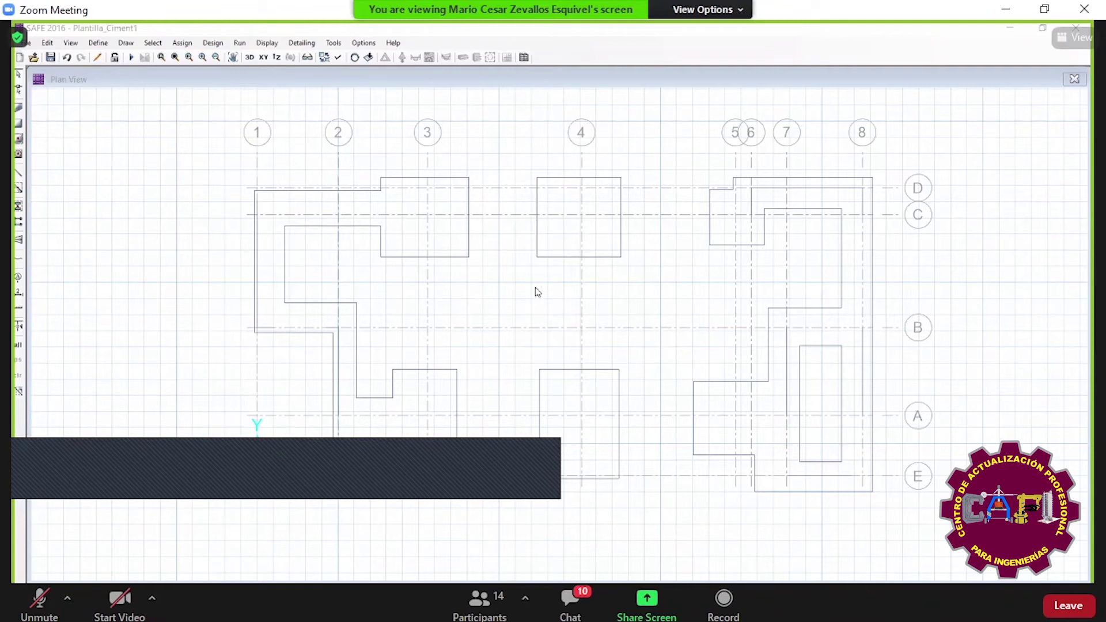
- Inspect the assignments of the footing outline line beside axis 3 and bring up the selection by beam properties
click(469, 244)
click(466, 245)
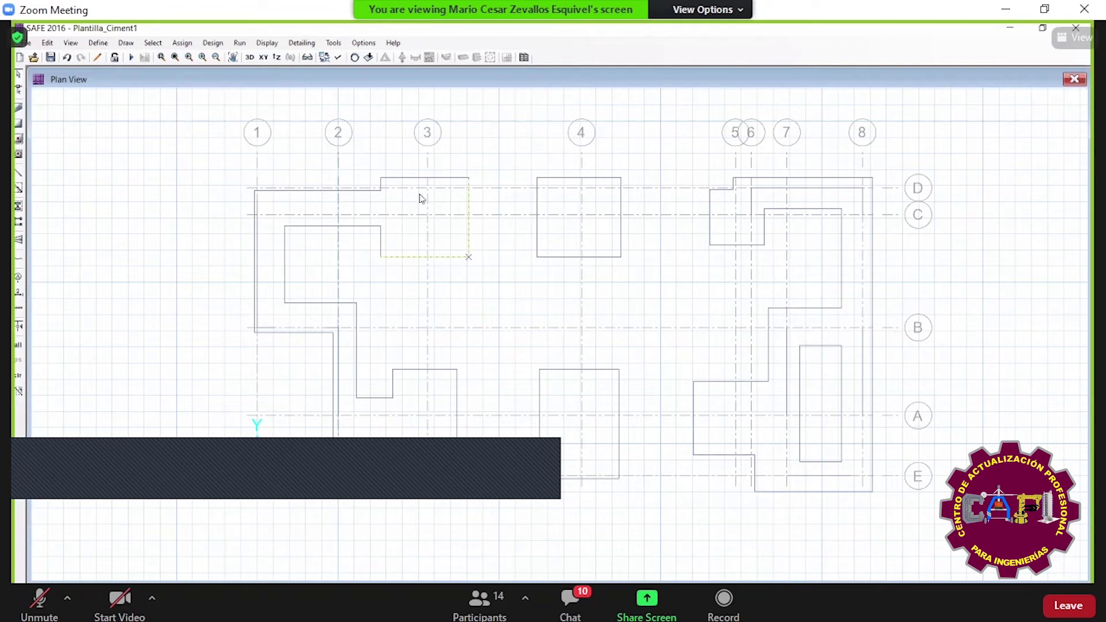
right_click(469, 212)
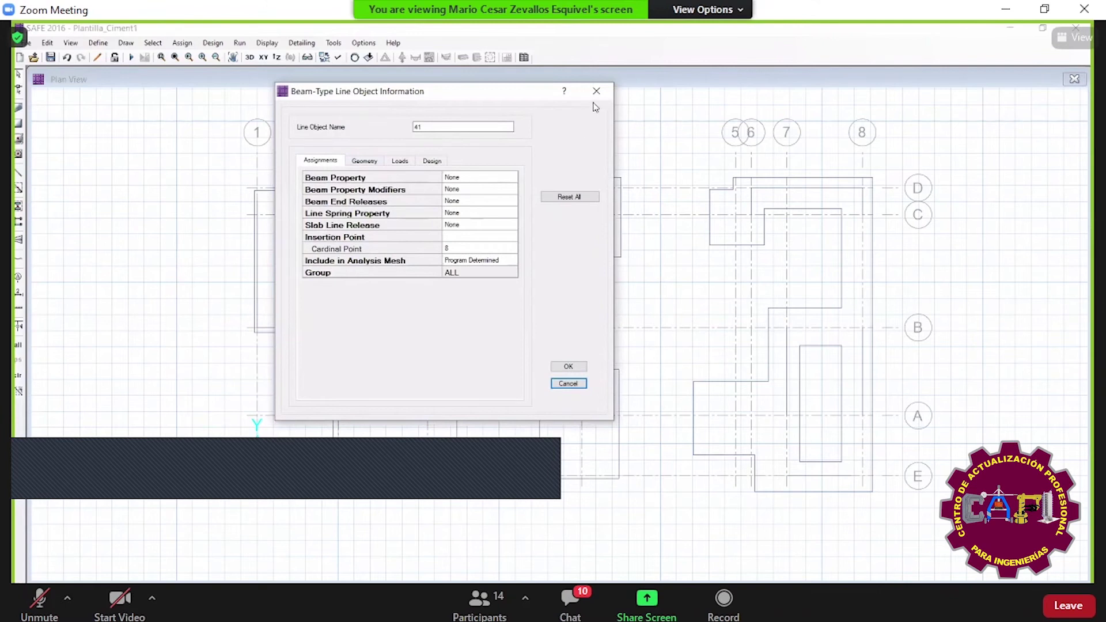
key(Escape)
click(183, 42)
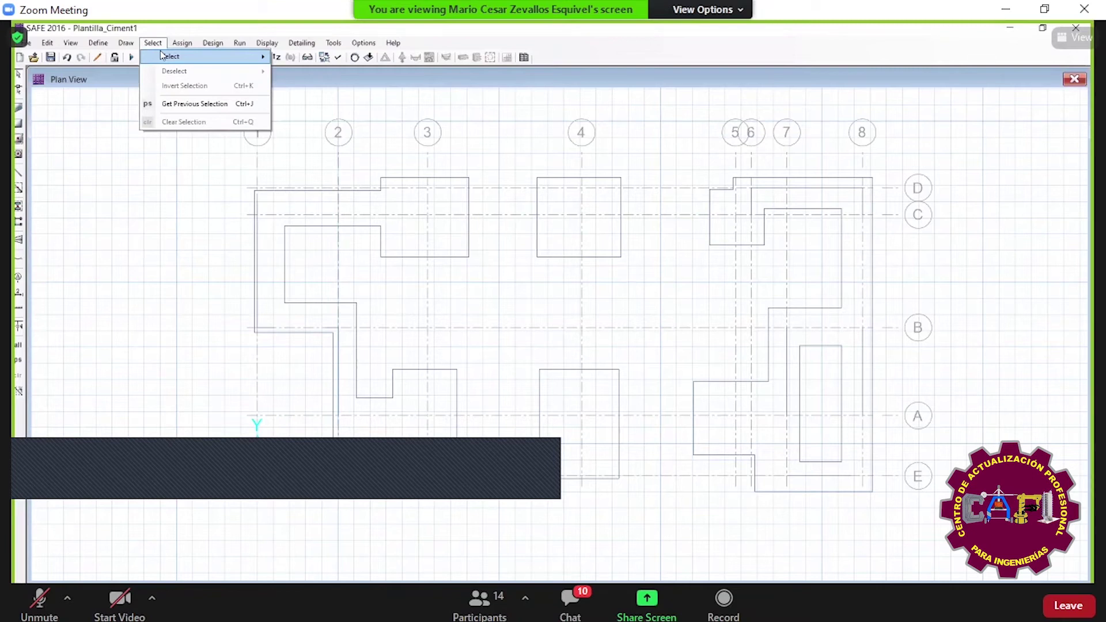
click(438, 159)
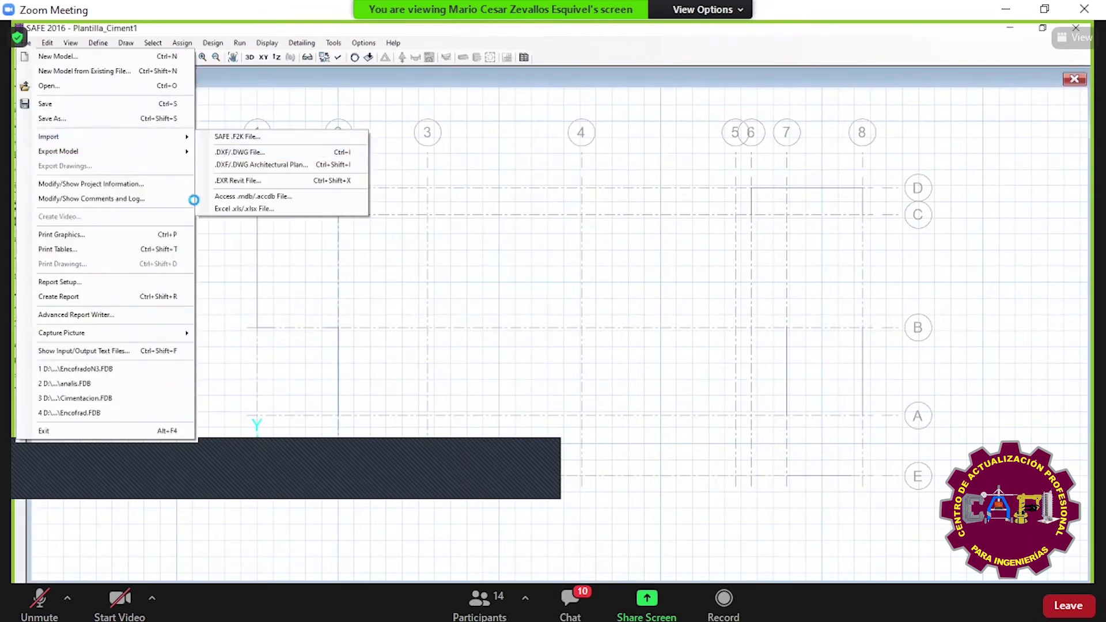
- Import the Plantilla_Ciment1 drawing again with layer 05 as lines and metres as the CAD drawing units
click(259, 138)
click(222, 193)
key(Return)
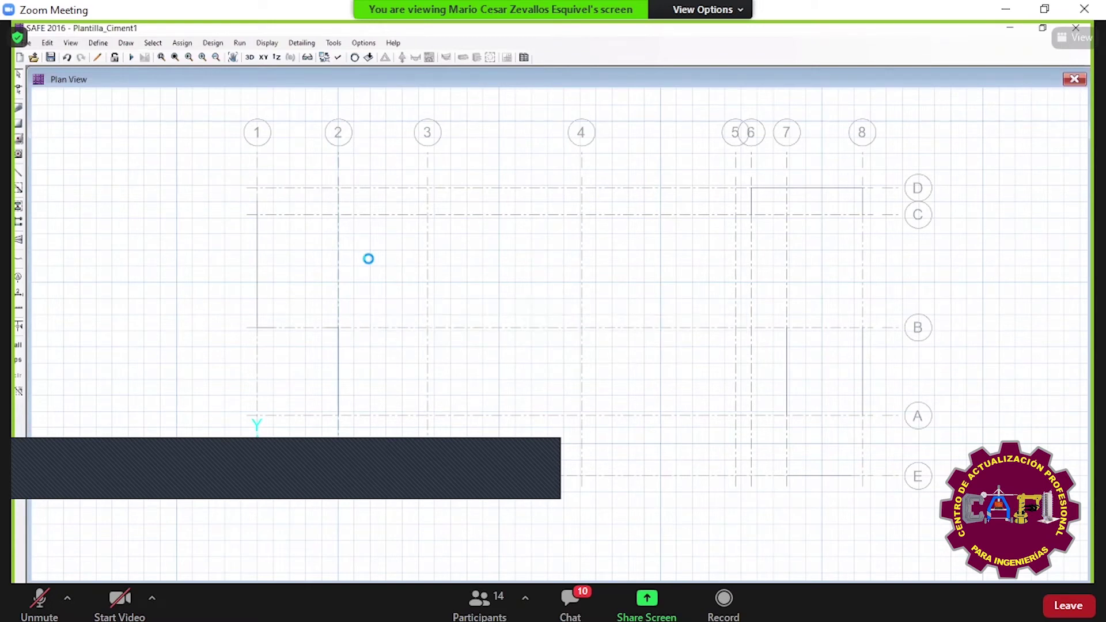
click(373, 218)
click(413, 345)
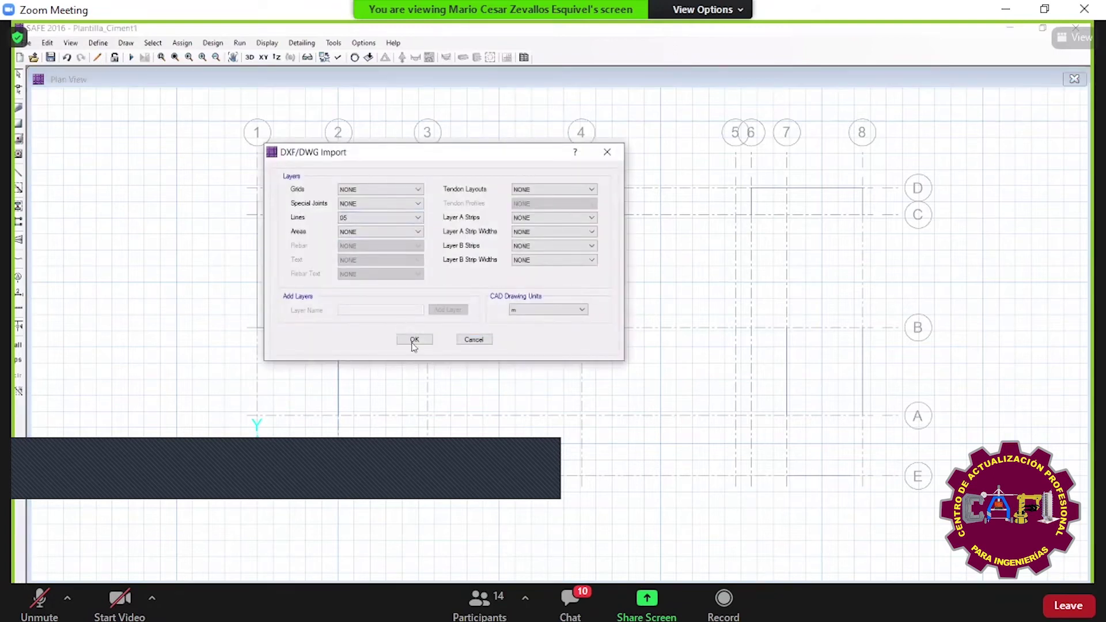
click(412, 342)
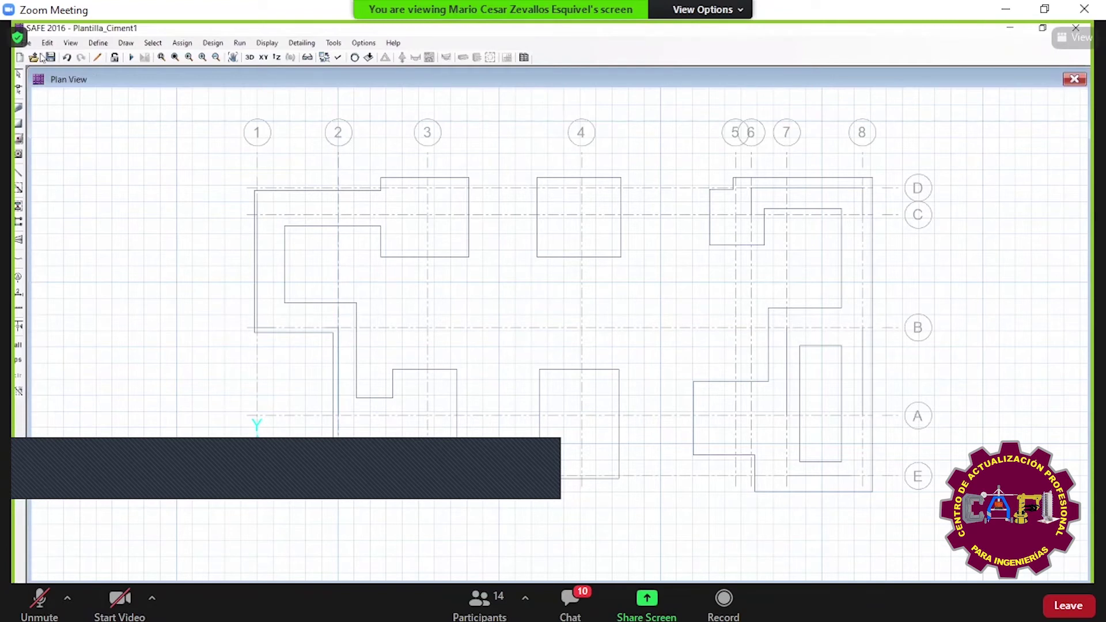
- Undo the import of the footing outlines and switch to the seismic conditions PDF in Acrobat Reader
click(67, 58)
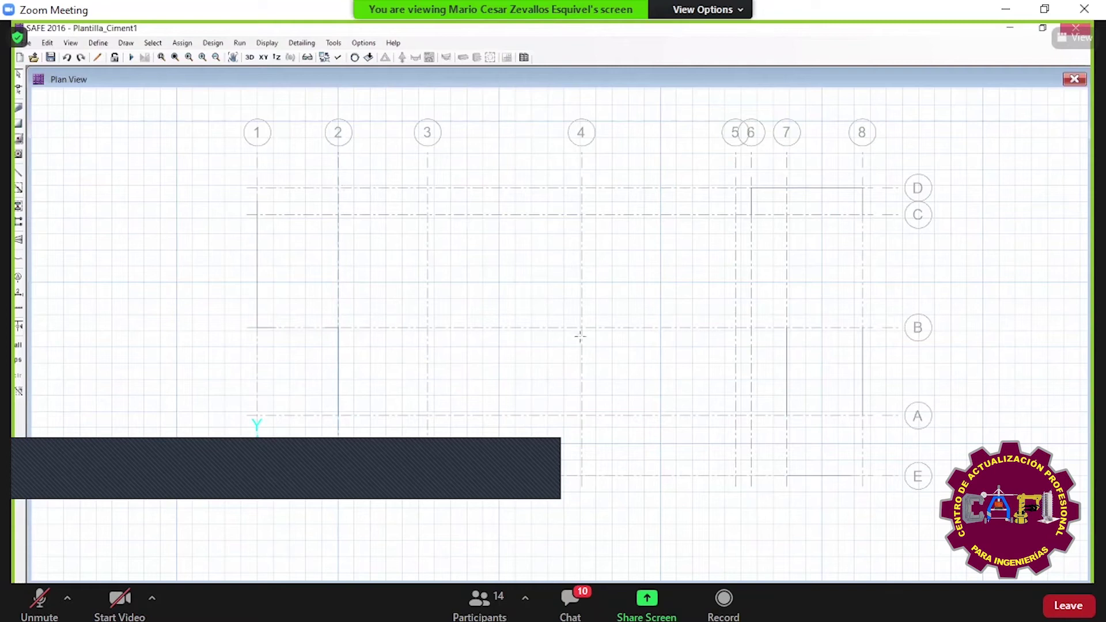
click(557, 370)
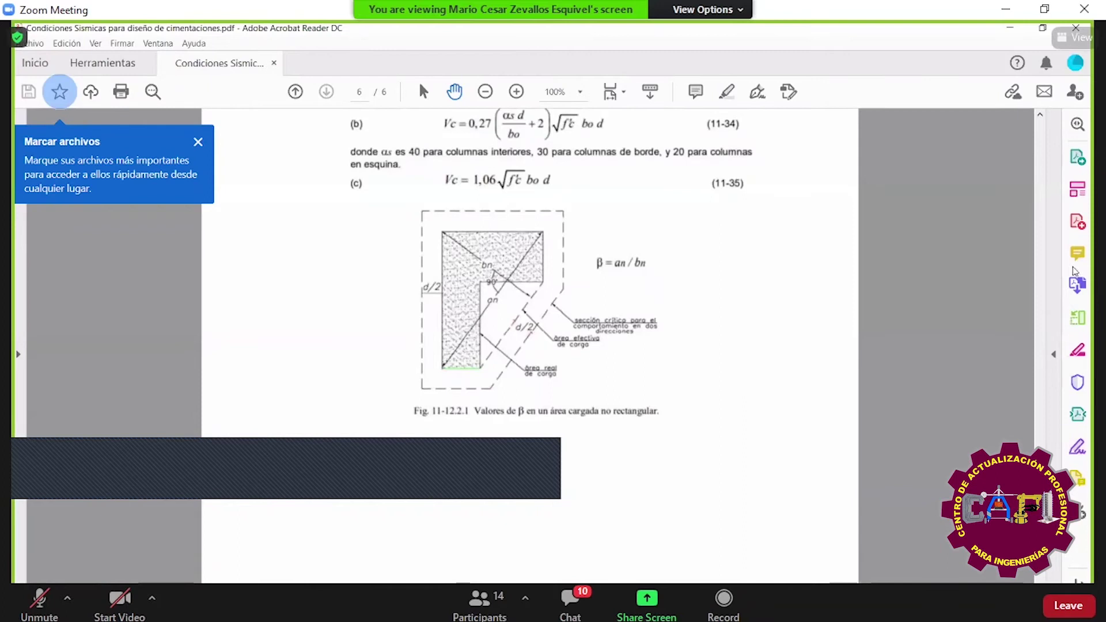
- Start SAFE 2016 from the desktop and import the foundation model's SAFE text file from the Proyecto UCV_ folder
key(super+d)
double_click(1048, 390)
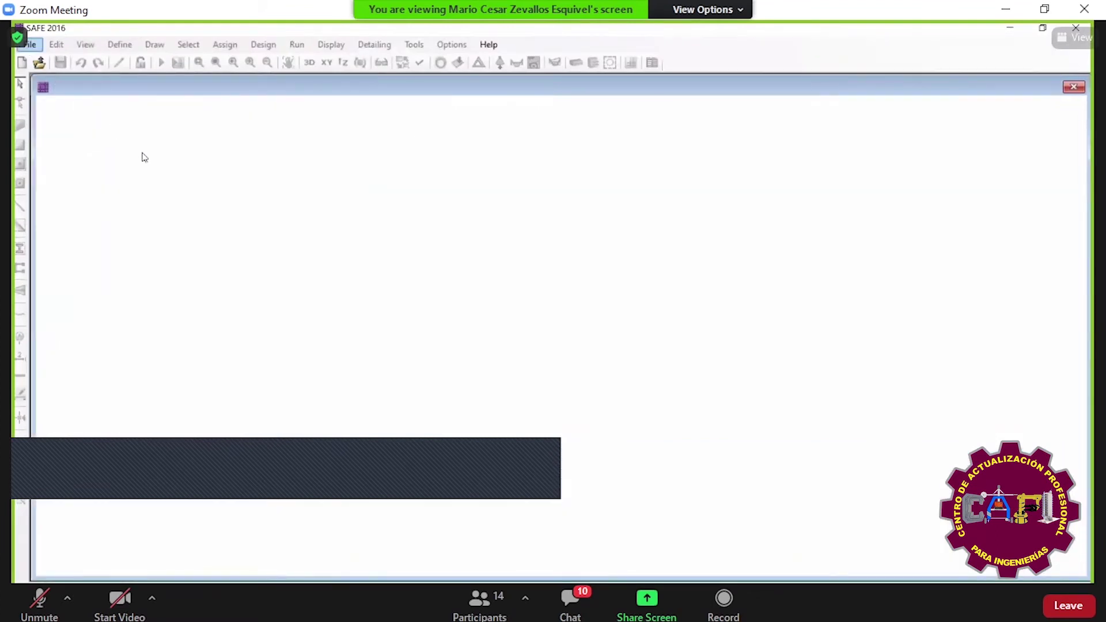
key(alt+f)
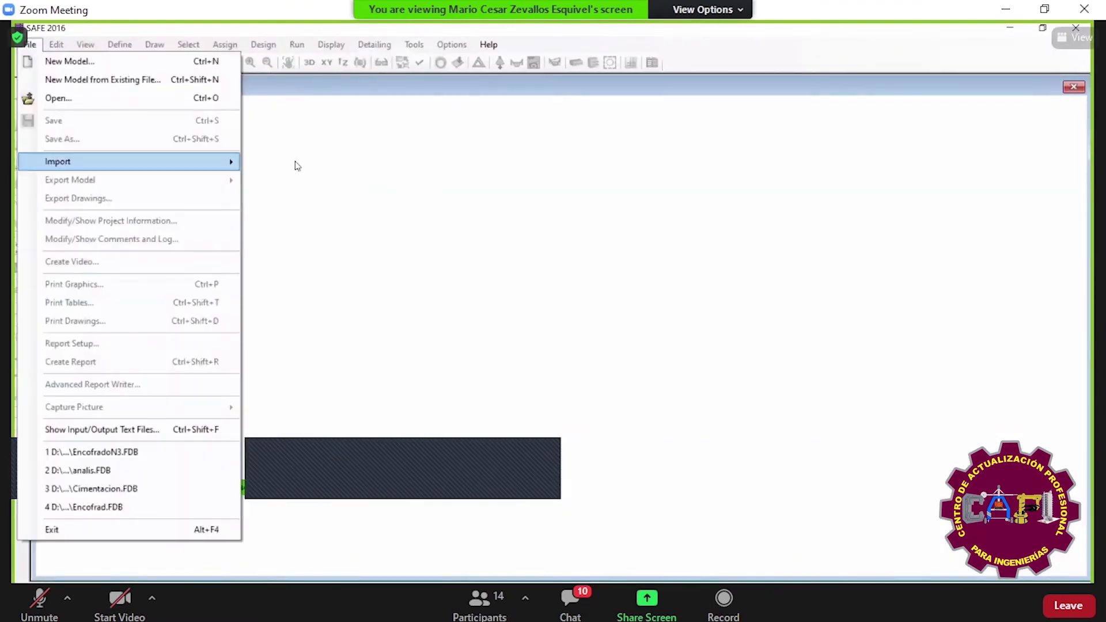
key(Right)
key(Return)
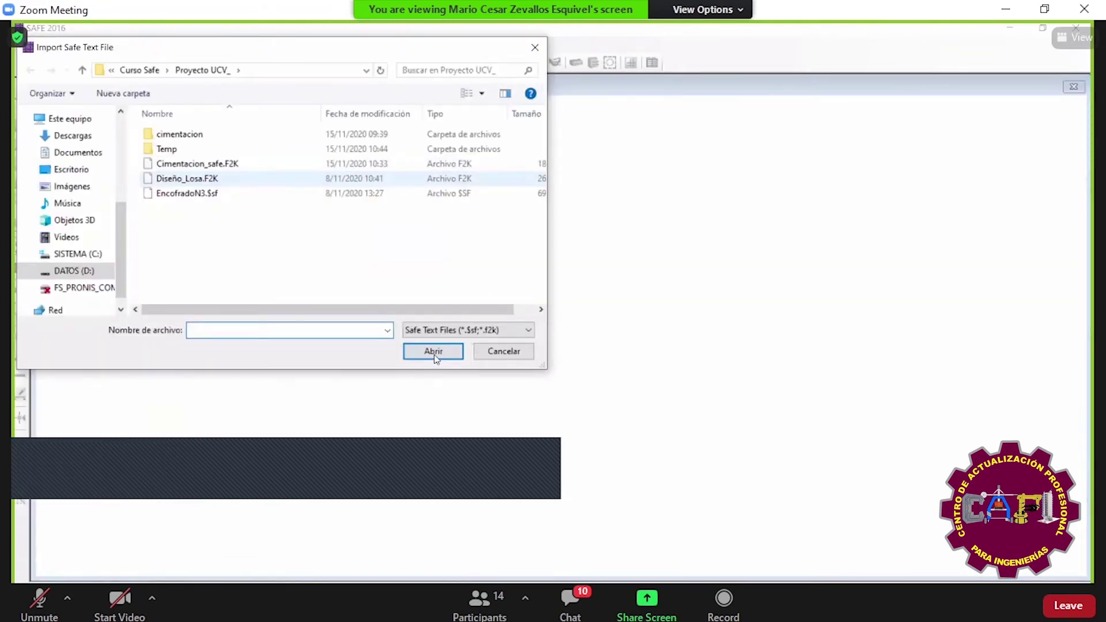
key(Up)
click(433, 351)
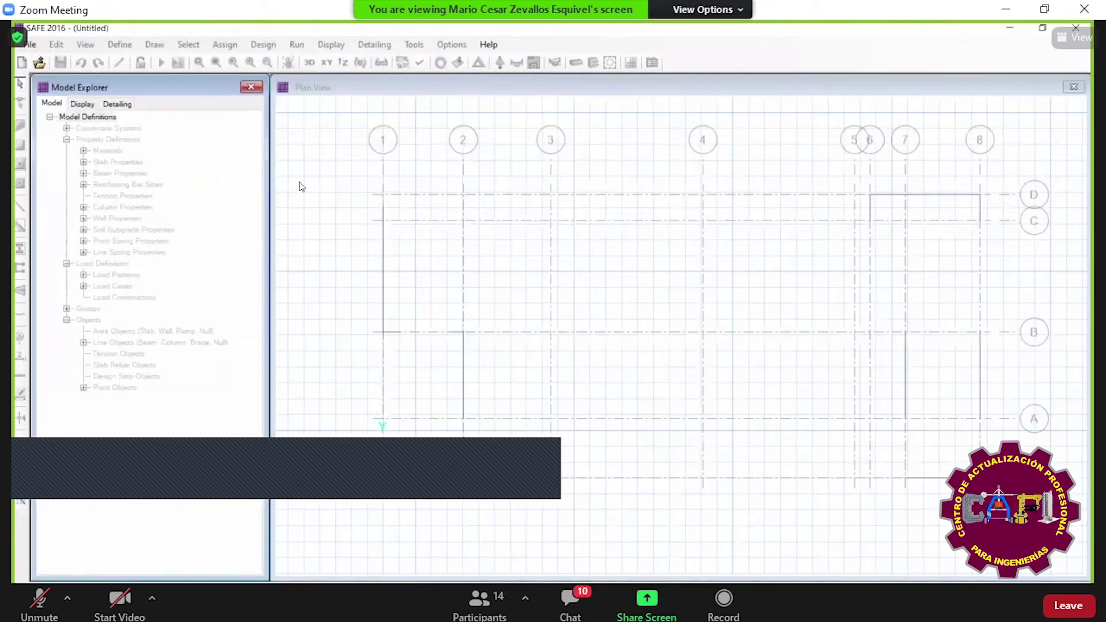
- Close the model explorer and import the Plantilla_Ciment1 footing outlines as lines into the foundation plan
click(251, 87)
click(30, 45)
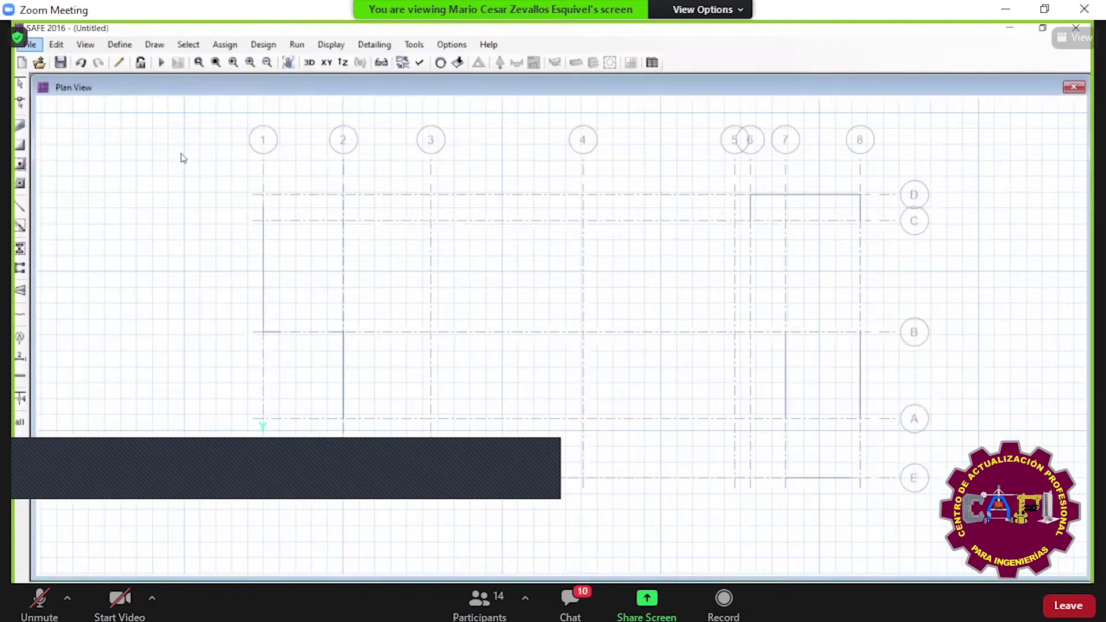
click(292, 254)
click(451, 331)
click(433, 355)
double_click(182, 193)
click(452, 266)
click(451, 296)
click(514, 421)
click(514, 420)
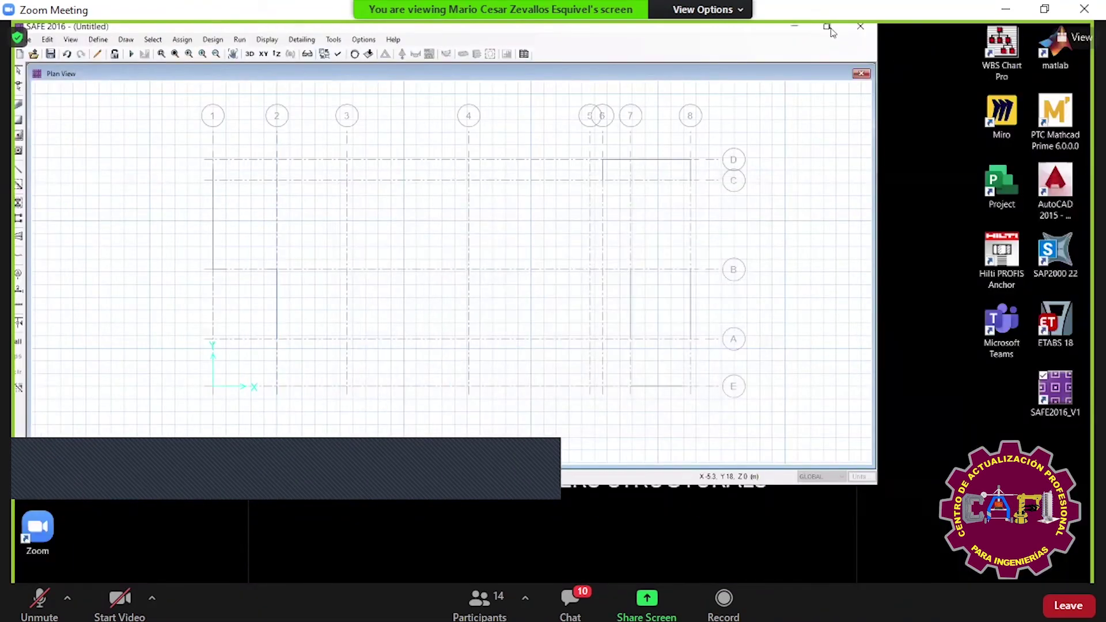
click(826, 26)
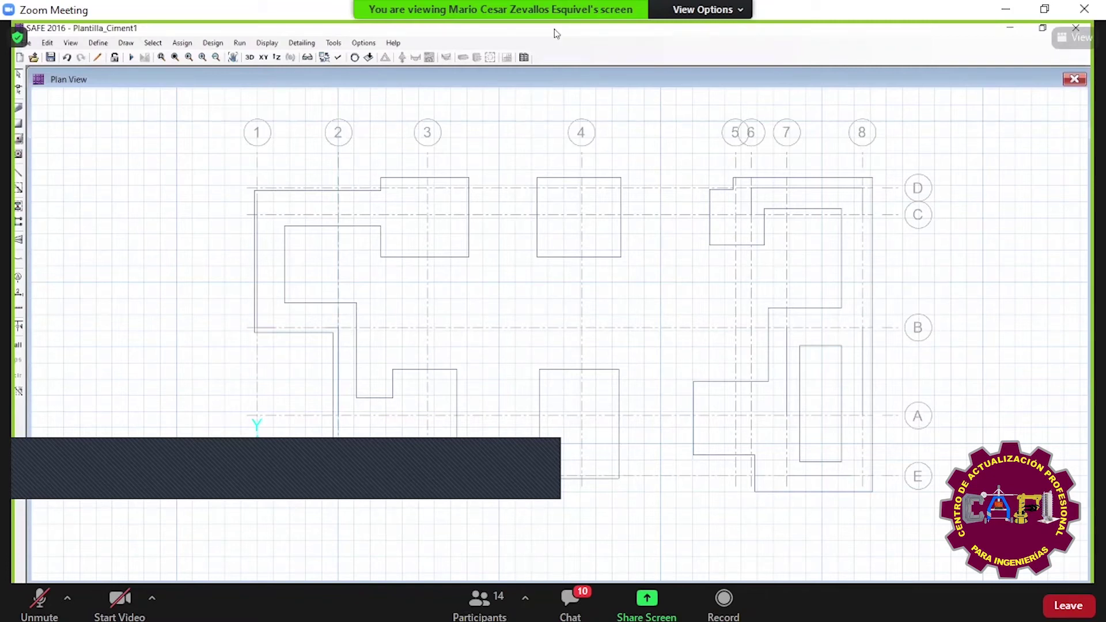
- Change the display options so the invisible points show in the plan view
click(338, 58)
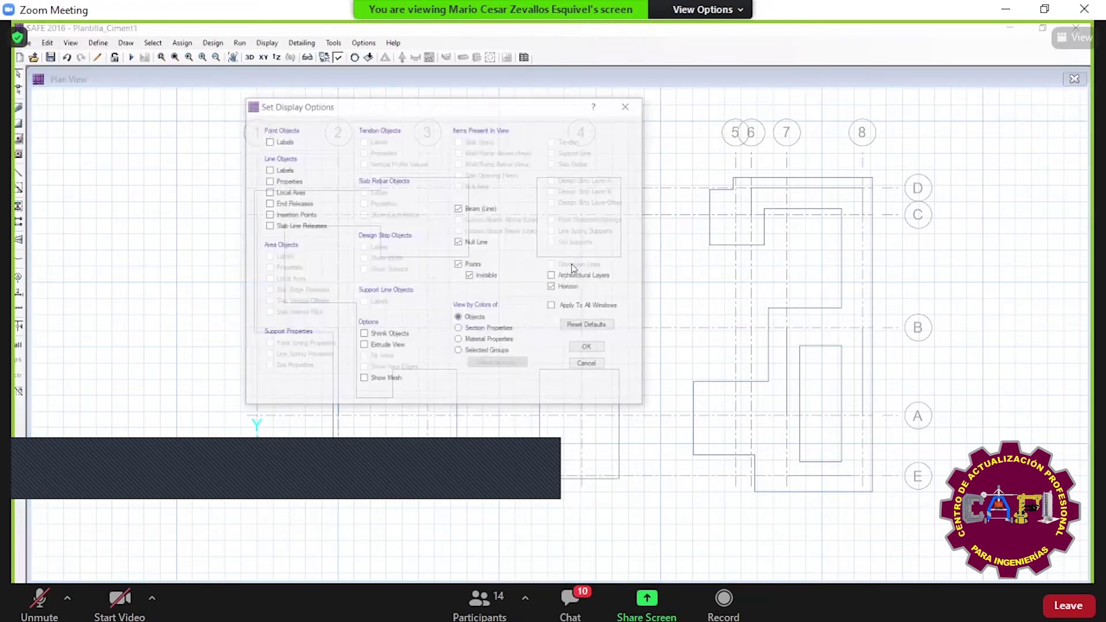
middle_drag(691, 277, 571, 265)
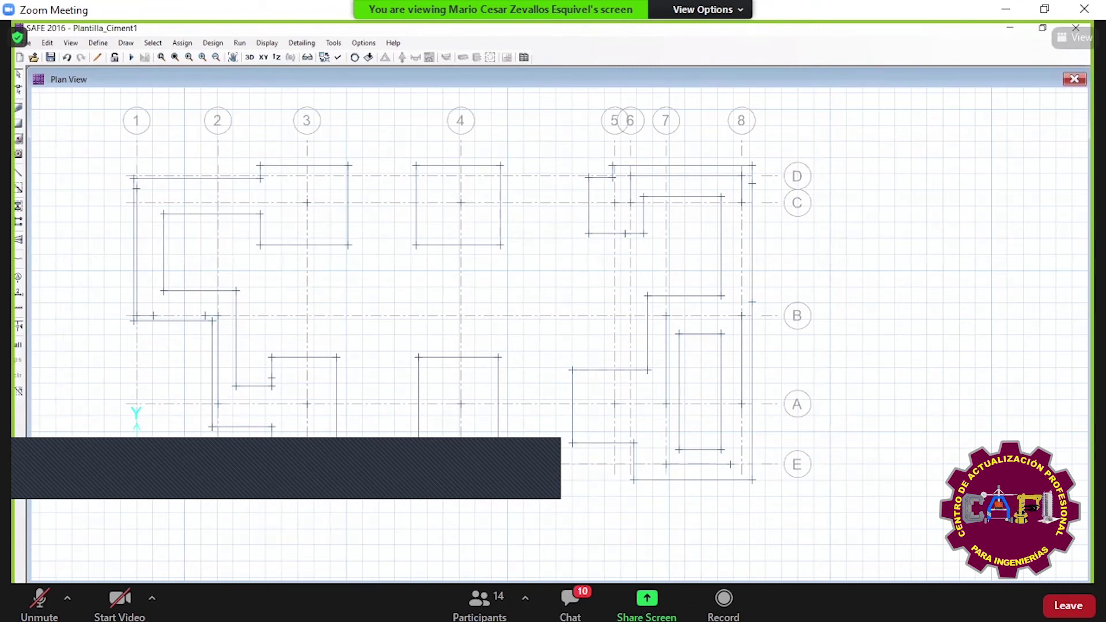
- Review the SDINX joint reactions in the Libro3 workbook and the base plan in ETABS, and return to SAFE
click(560, 614)
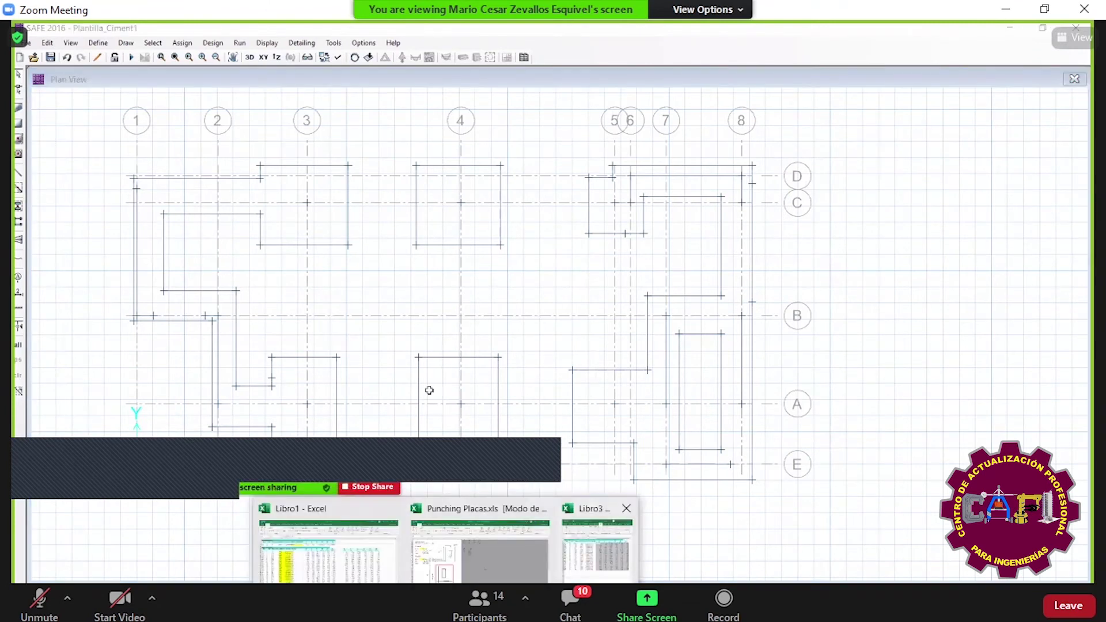
click(597, 547)
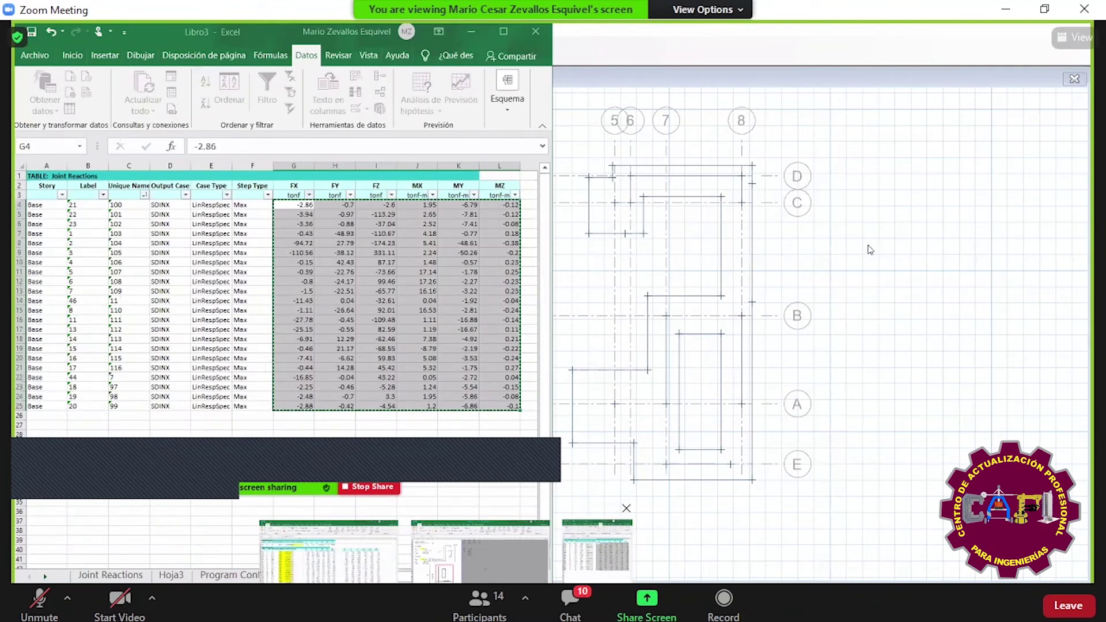
click(417, 387)
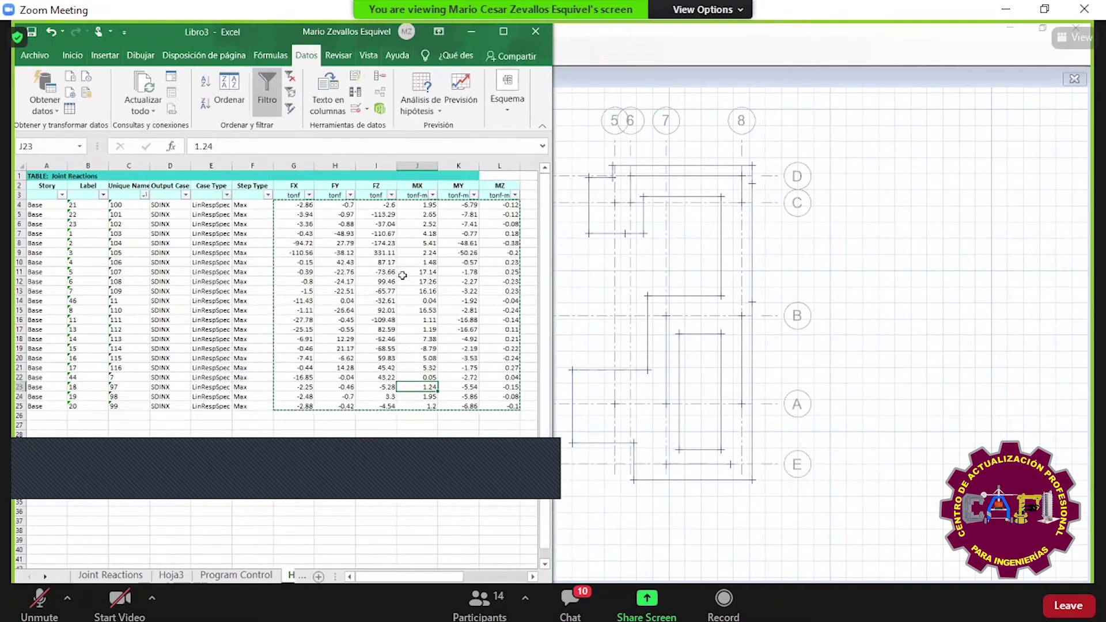
click(600, 523)
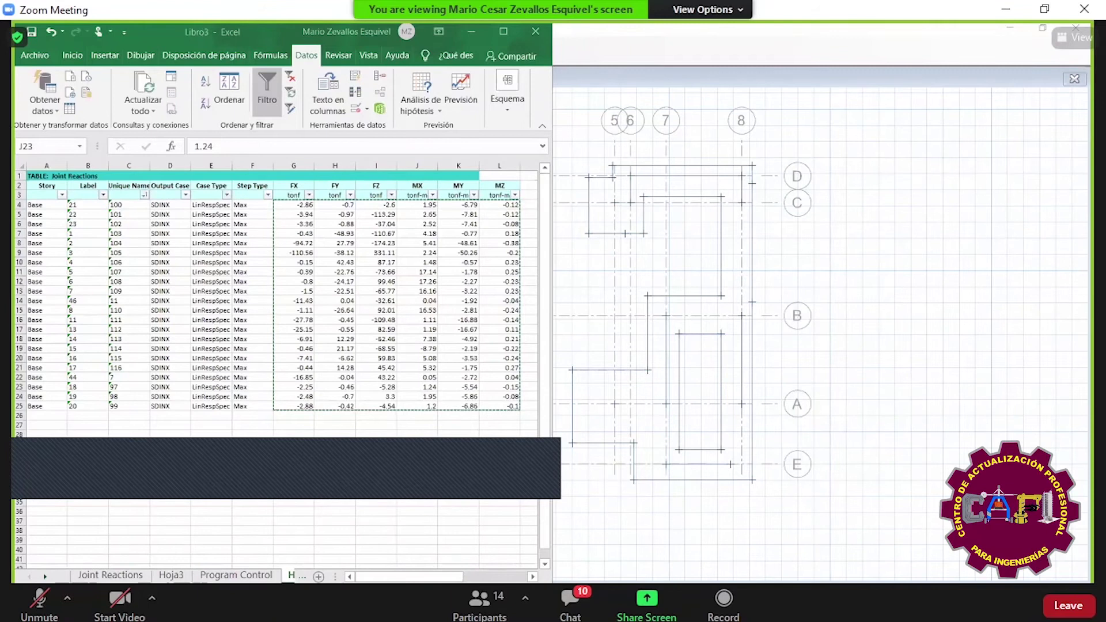
key(alt+Tab)
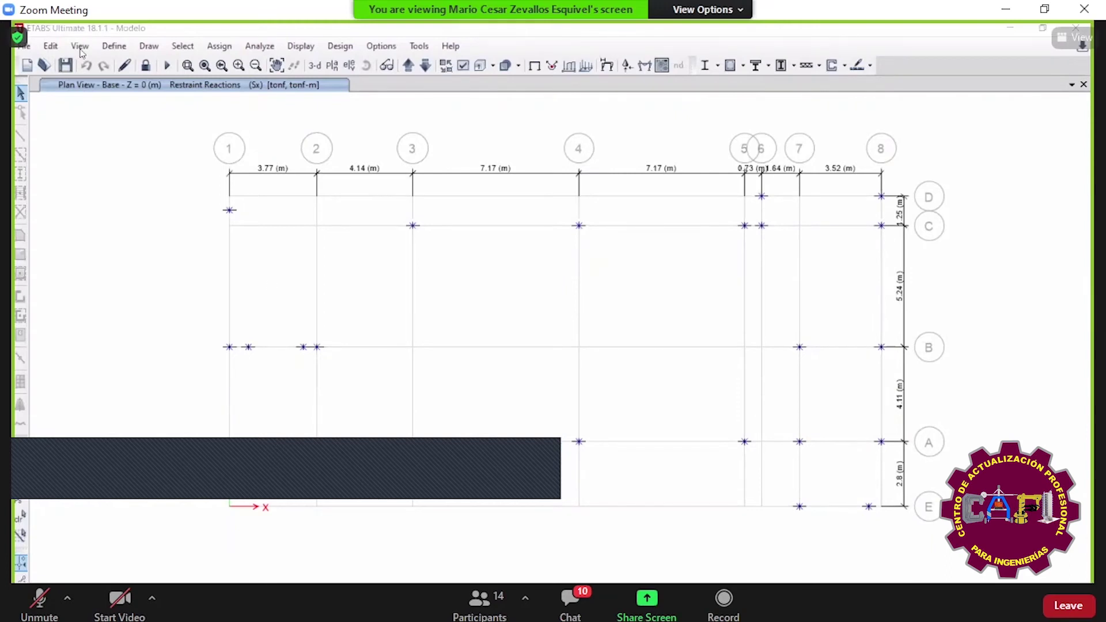
key(alt+Tab)
- Start interactive database editing and choose only the Load Assignments - Point Loads table
click(47, 43)
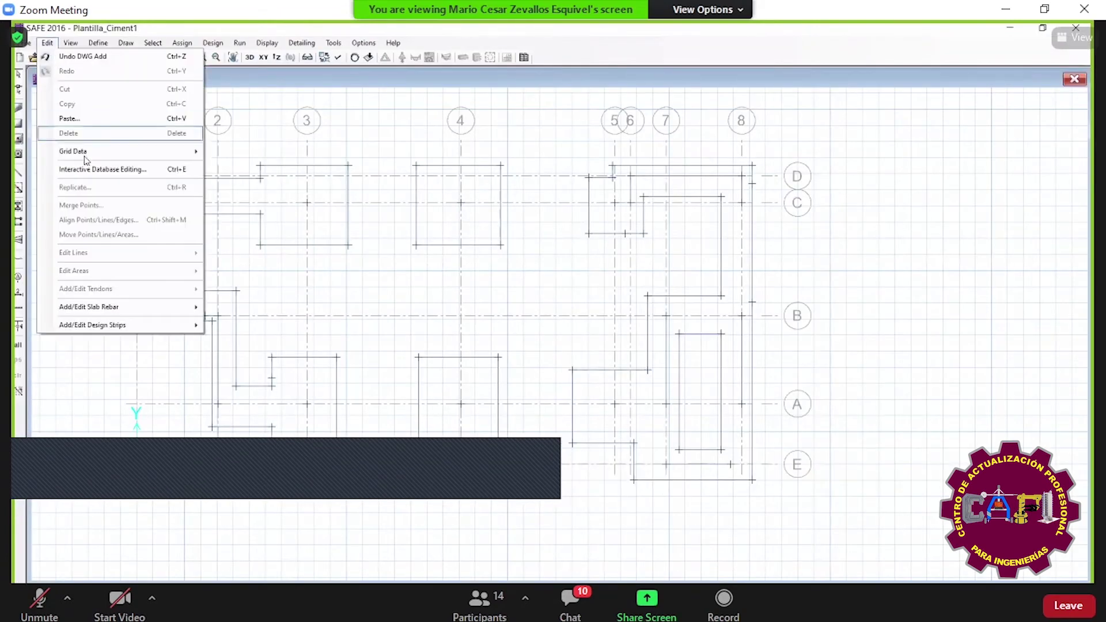
click(102, 169)
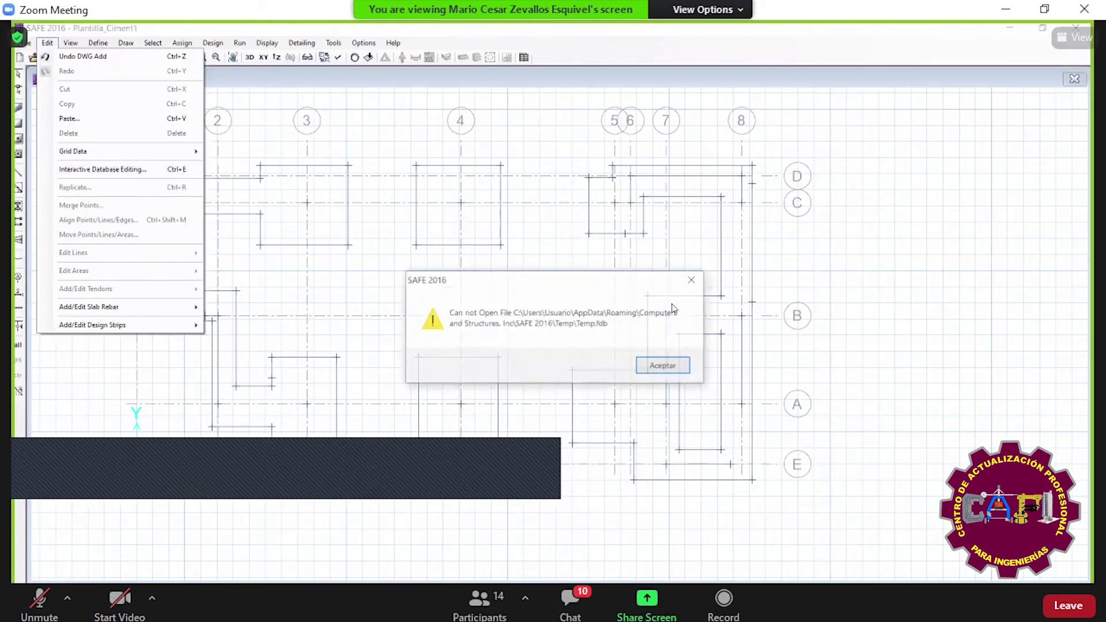
click(663, 366)
click(241, 163)
click(250, 180)
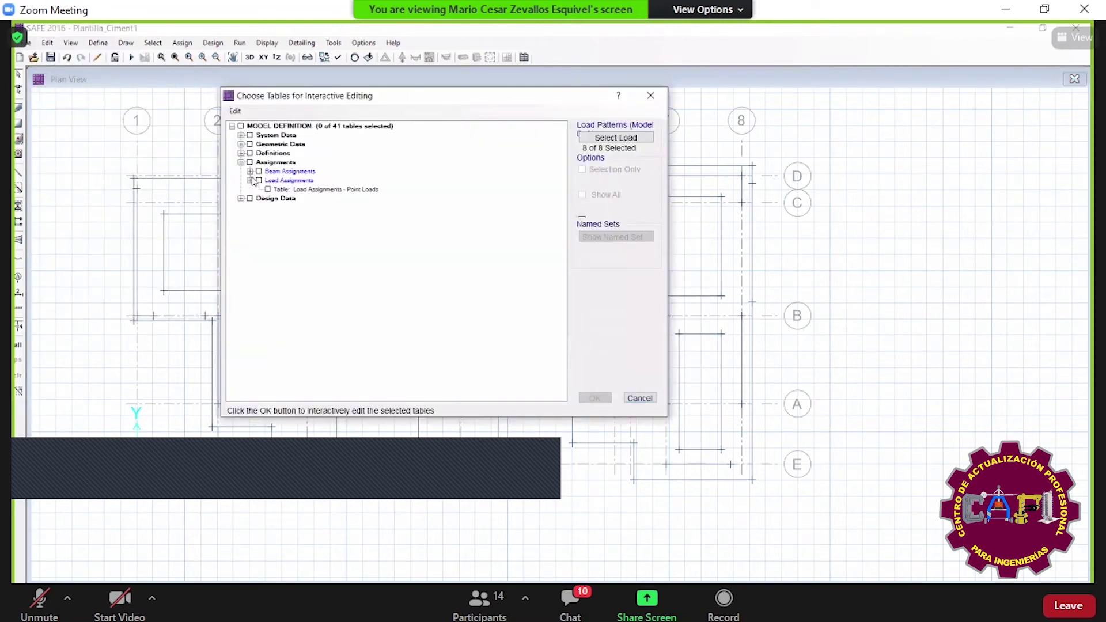
click(288, 199)
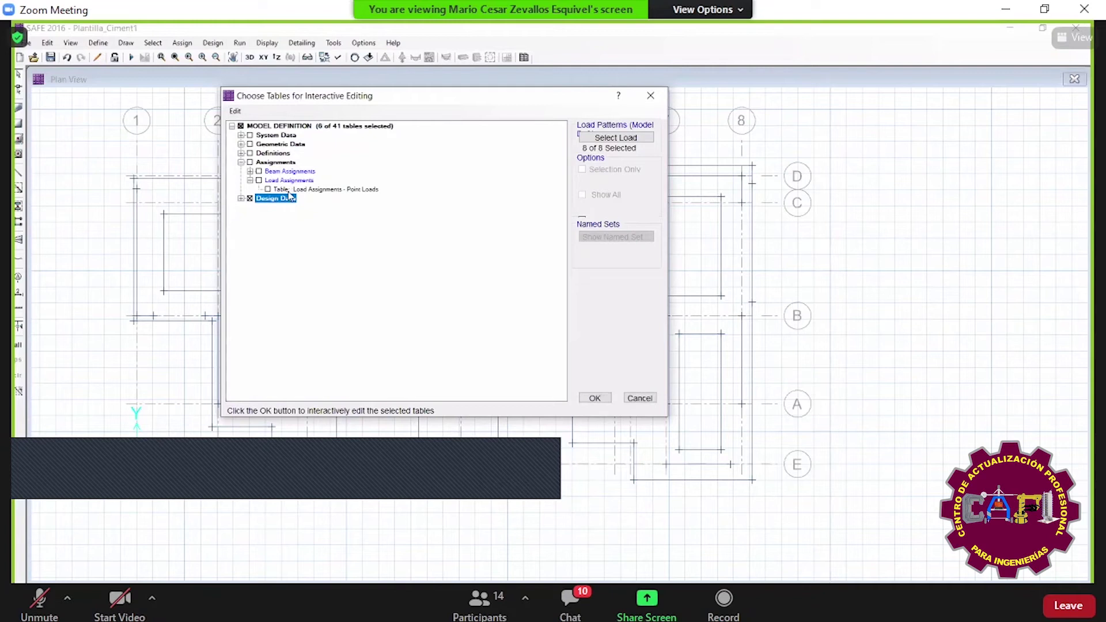
click(289, 190)
- Limit the table's load patterns to Sx_ABOVE and open the point loads table
click(628, 138)
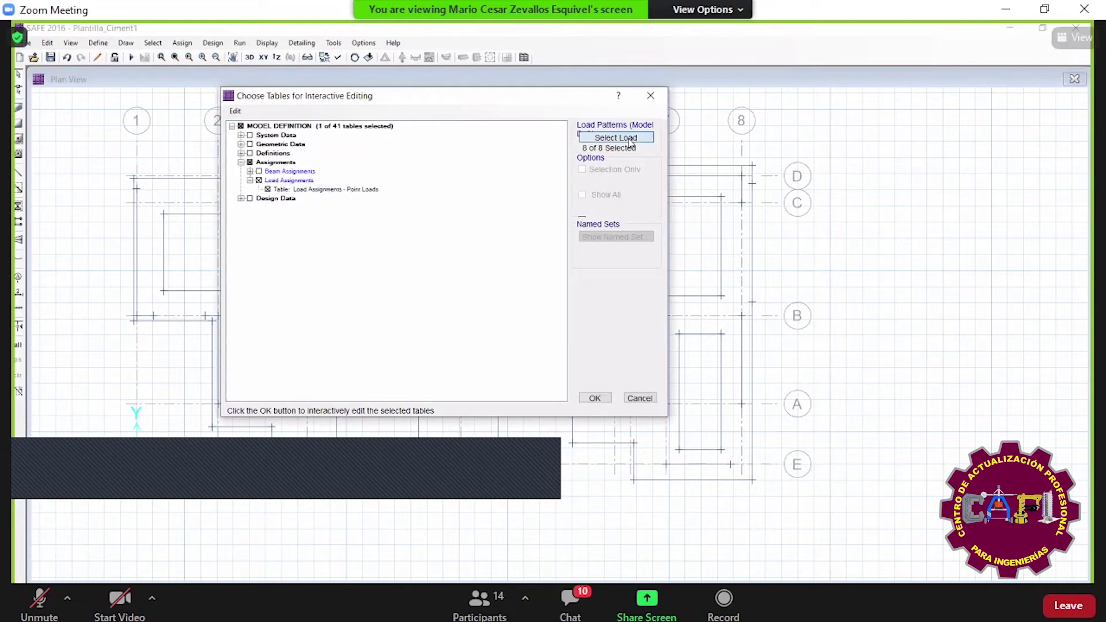
click(407, 254)
click(406, 258)
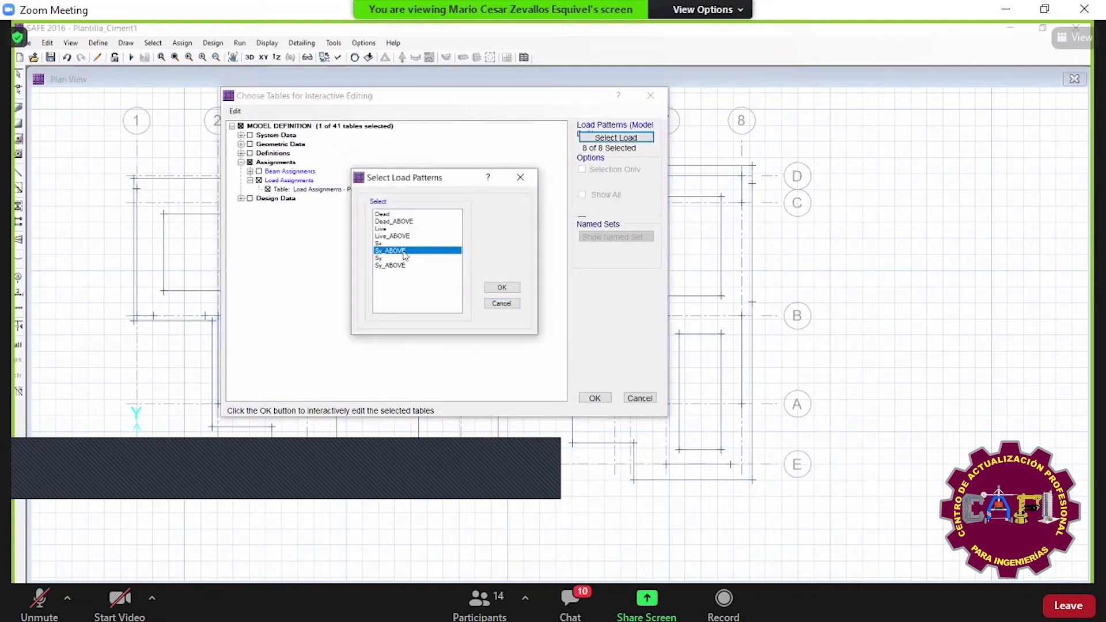
click(502, 287)
click(598, 397)
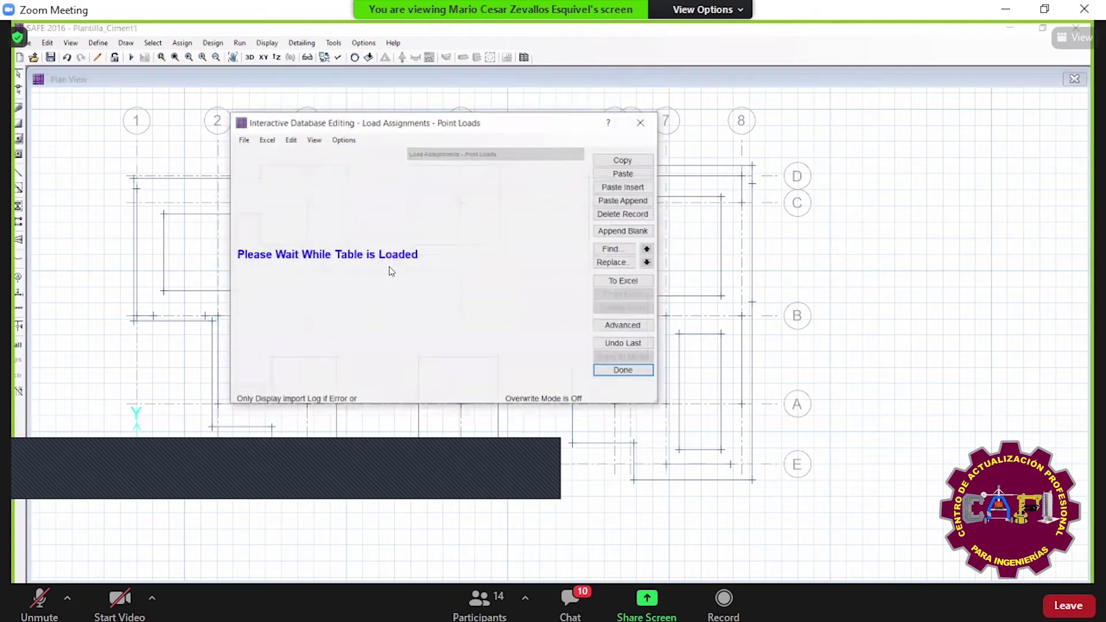
- Export the Sx_ABOVE point loads table to Excel and close the table editor
click(630, 281)
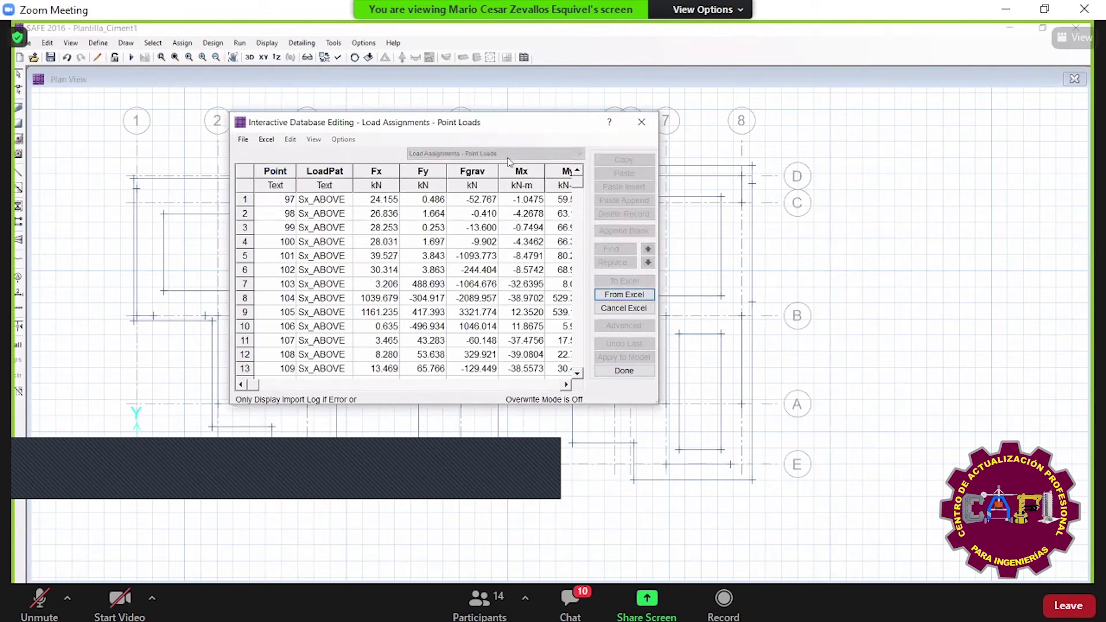
click(641, 122)
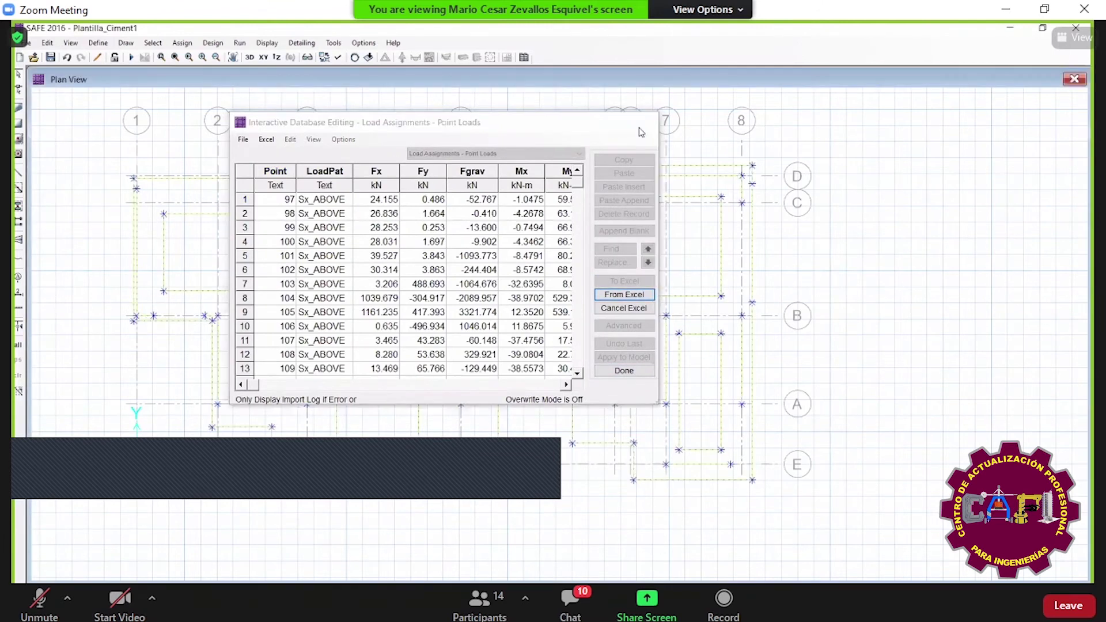
mouse_move(446, 583)
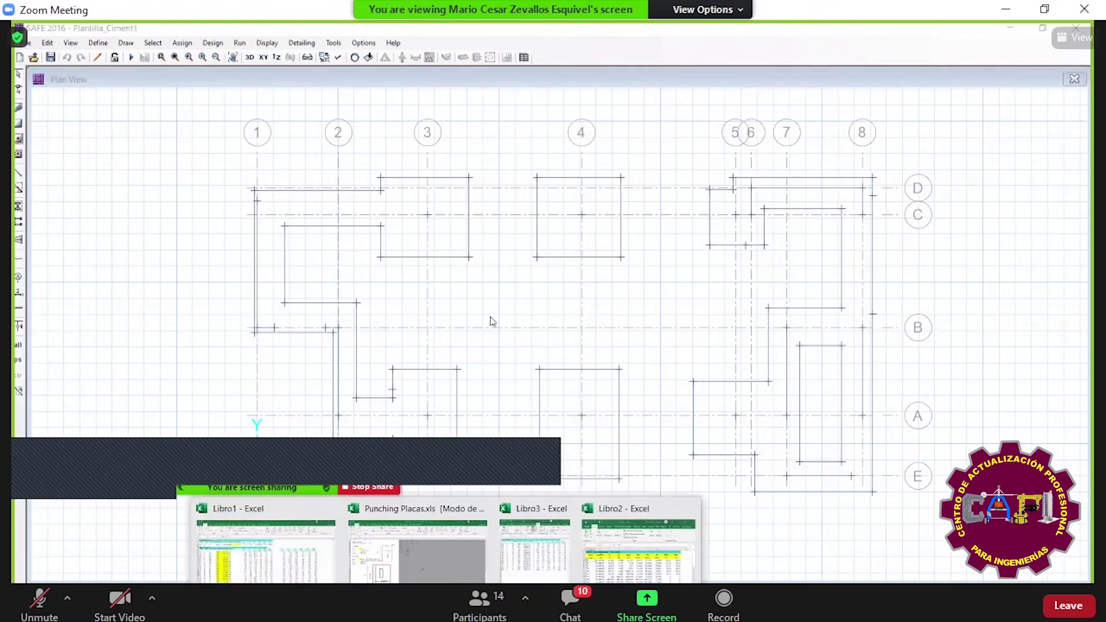
click(639, 551)
- Set the model's consistent units to Tonf, m, C
click(1063, 568)
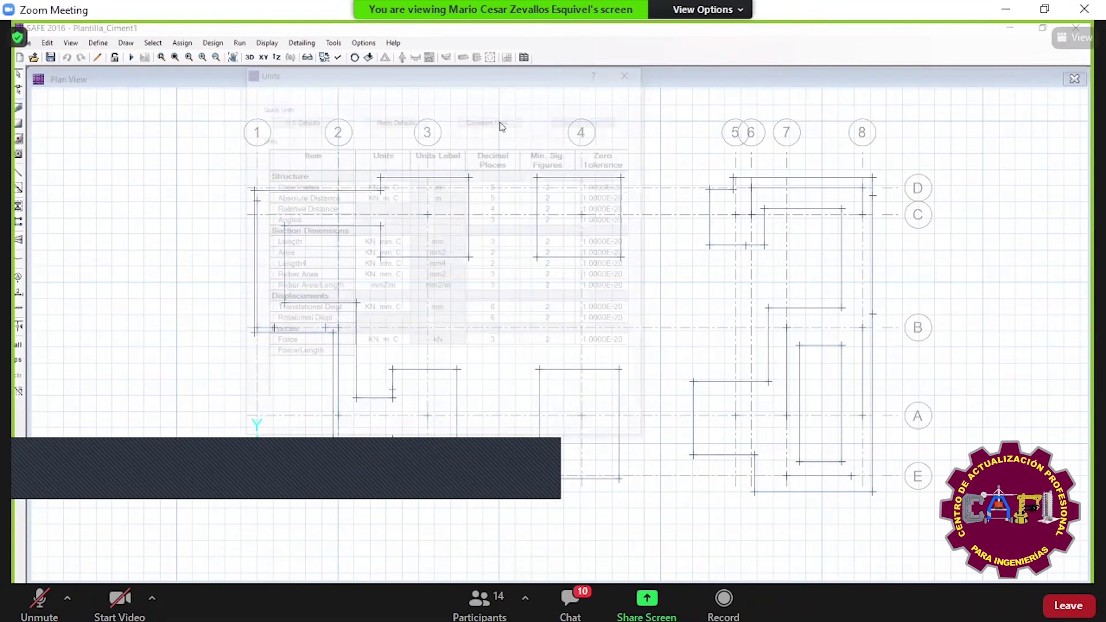
click(492, 118)
click(445, 249)
click(421, 339)
click(414, 278)
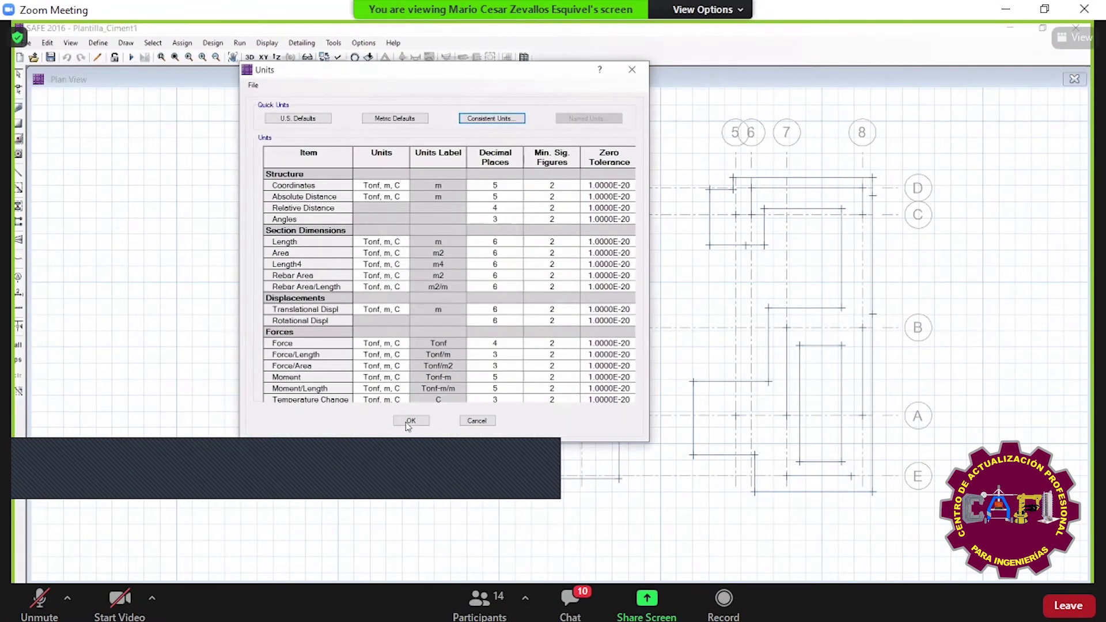
key(Return)
- Reopen the Sx_ABOVE point loads table for interactive editing and export it to Excel in Tonf units
click(26, 43)
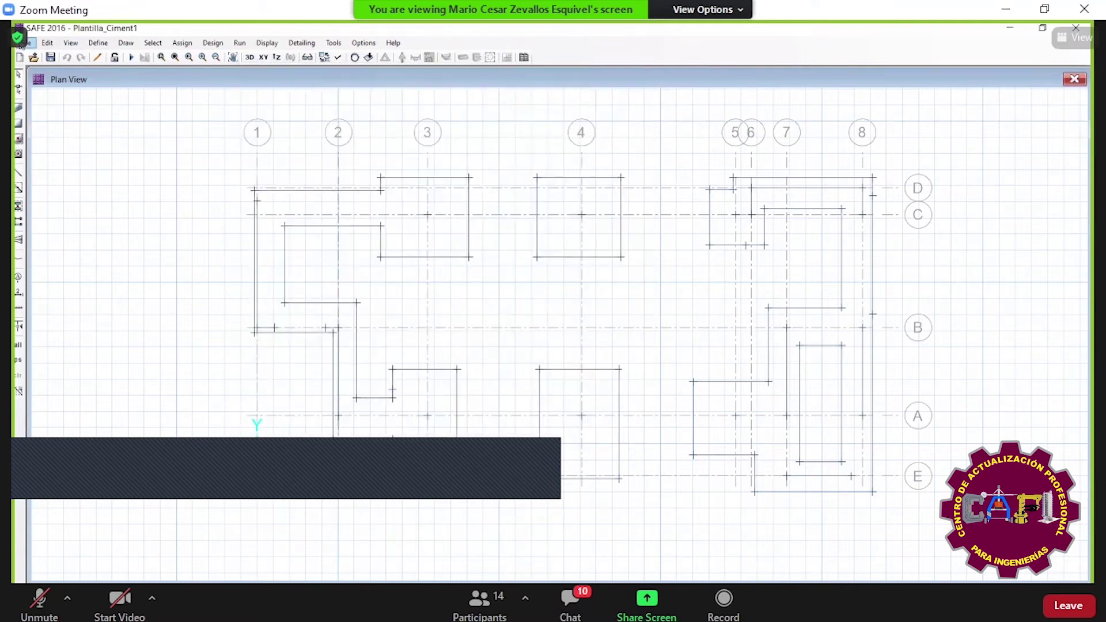
click(47, 42)
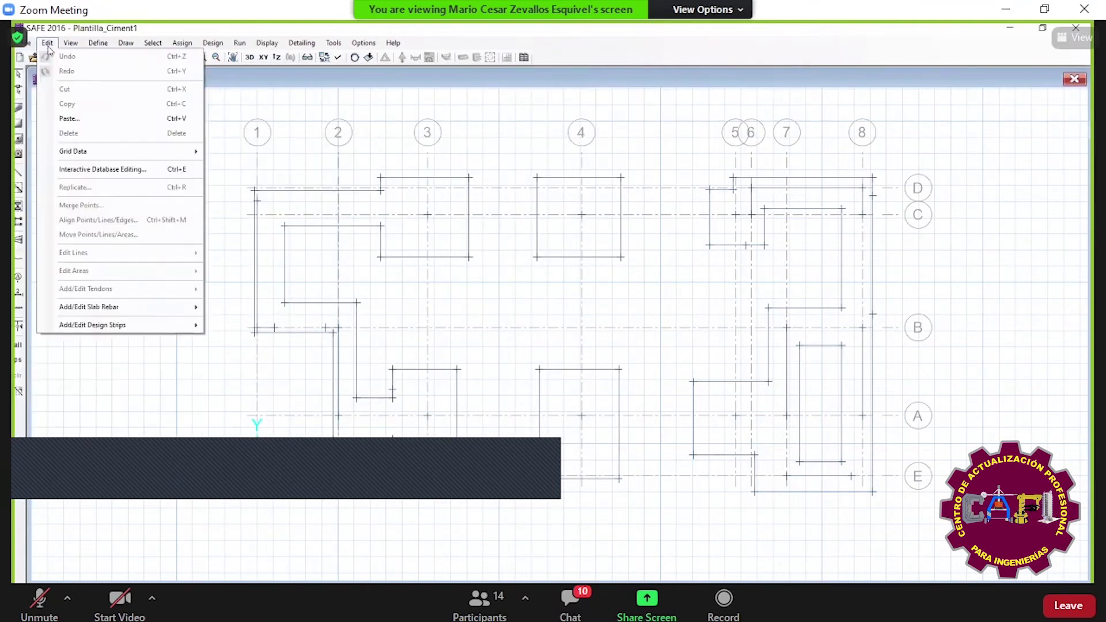
click(109, 169)
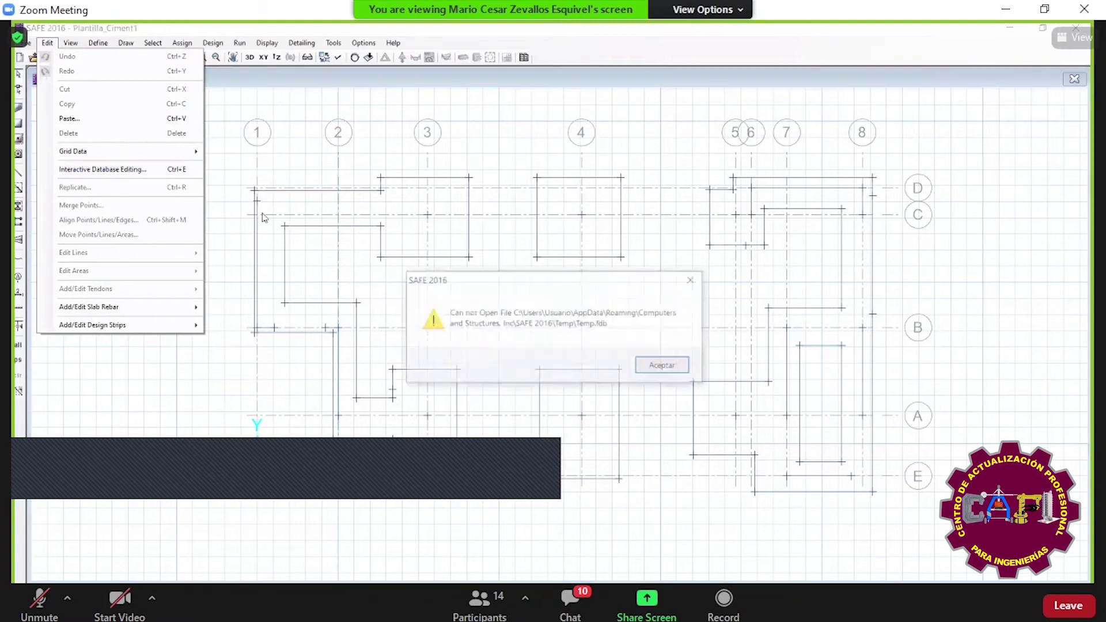
click(663, 366)
click(588, 397)
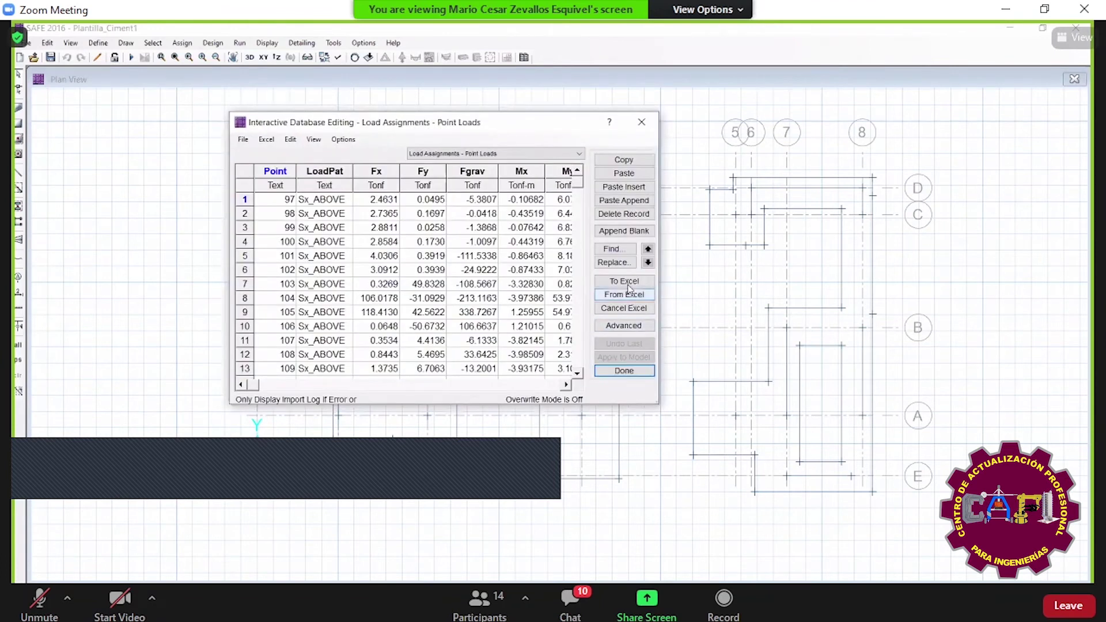
click(627, 282)
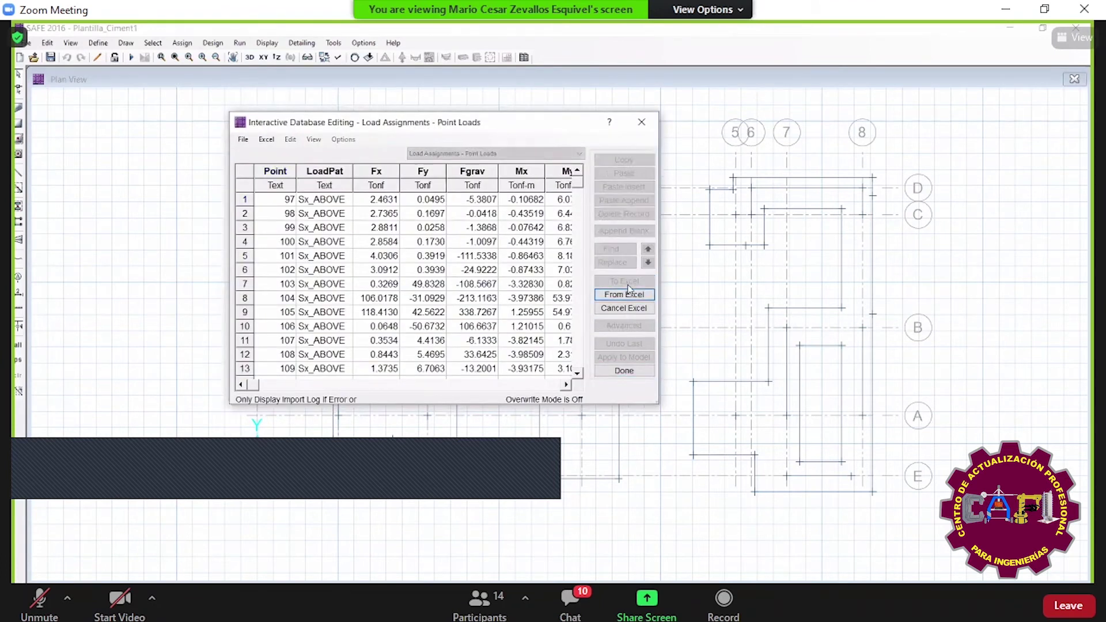
- Switch to Excel and arrange the exported point loads workbook side by side with the Libro3 joint reactions workbook
click(447, 611)
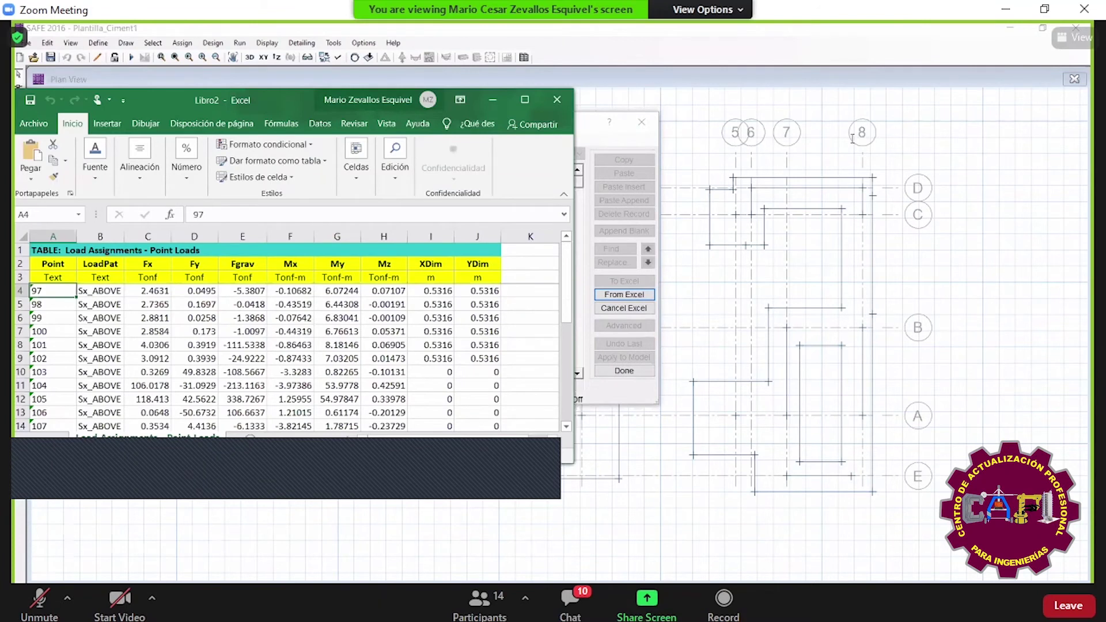
key(super+Left)
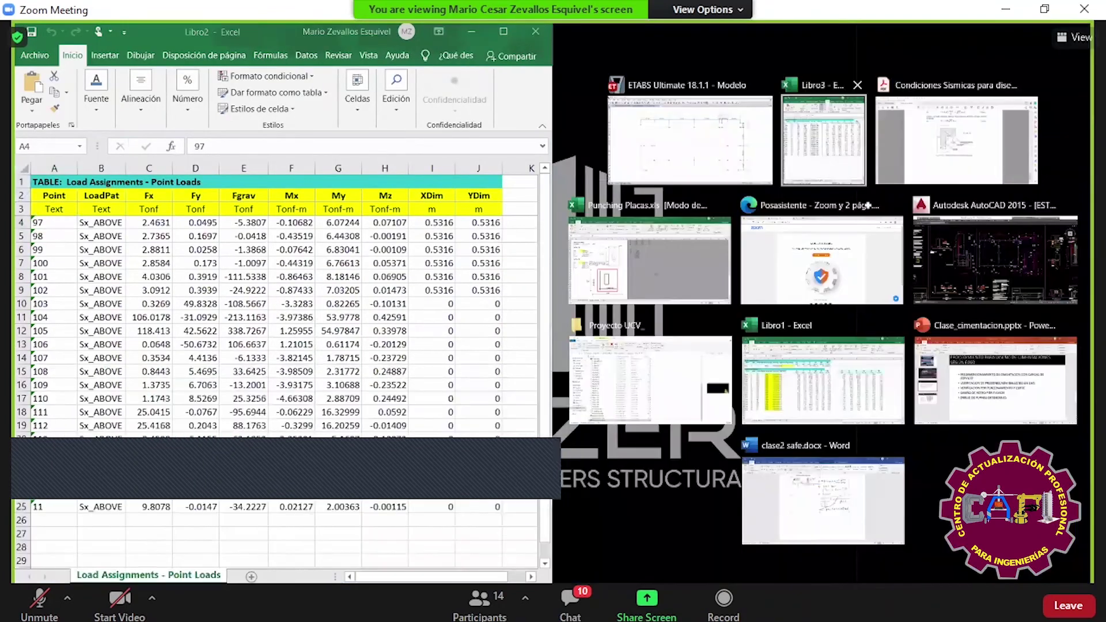
drag(1035, 258, 1042, 411)
- Try to paste the SDINX reactions FX to MZ over the unsorted Sx_ABOVE load values, and undo the paste
key(ctrl+c)
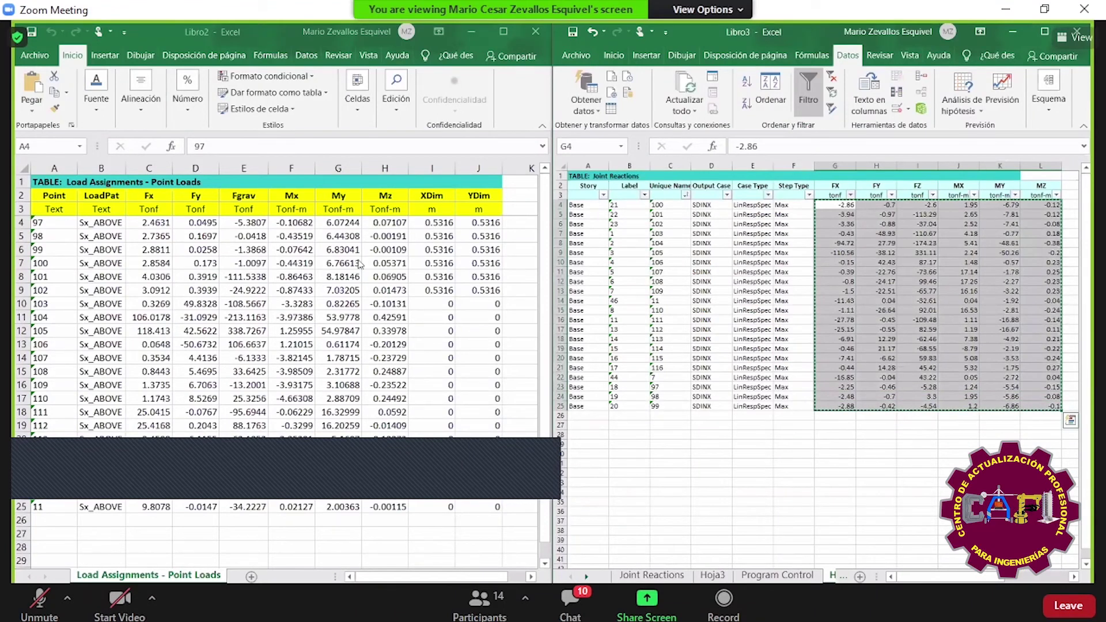
click(159, 221)
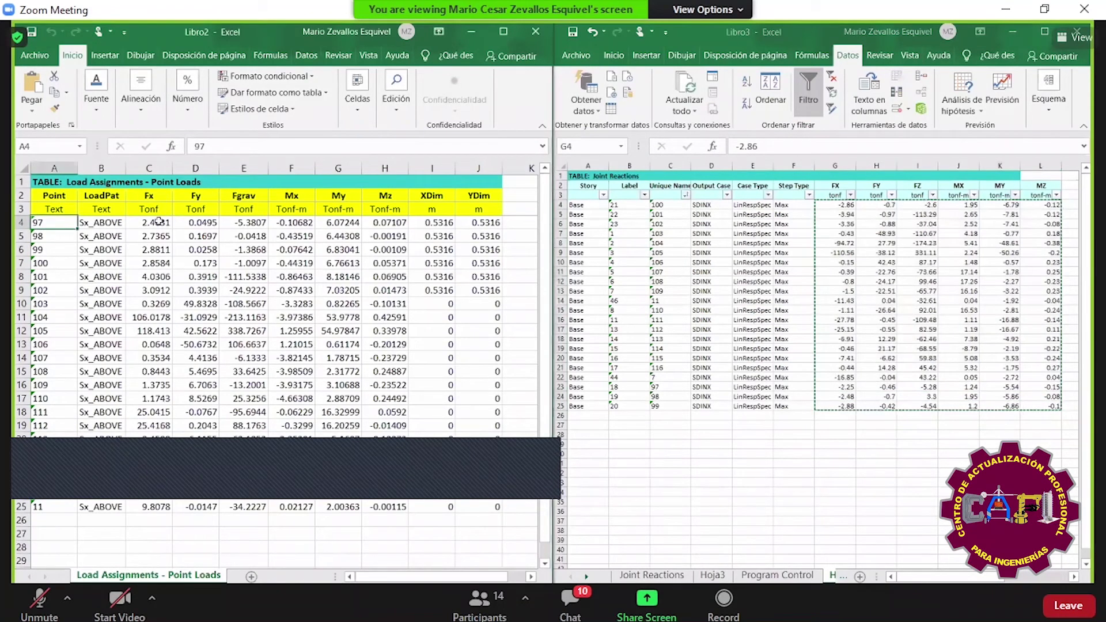
key(ctrl+v)
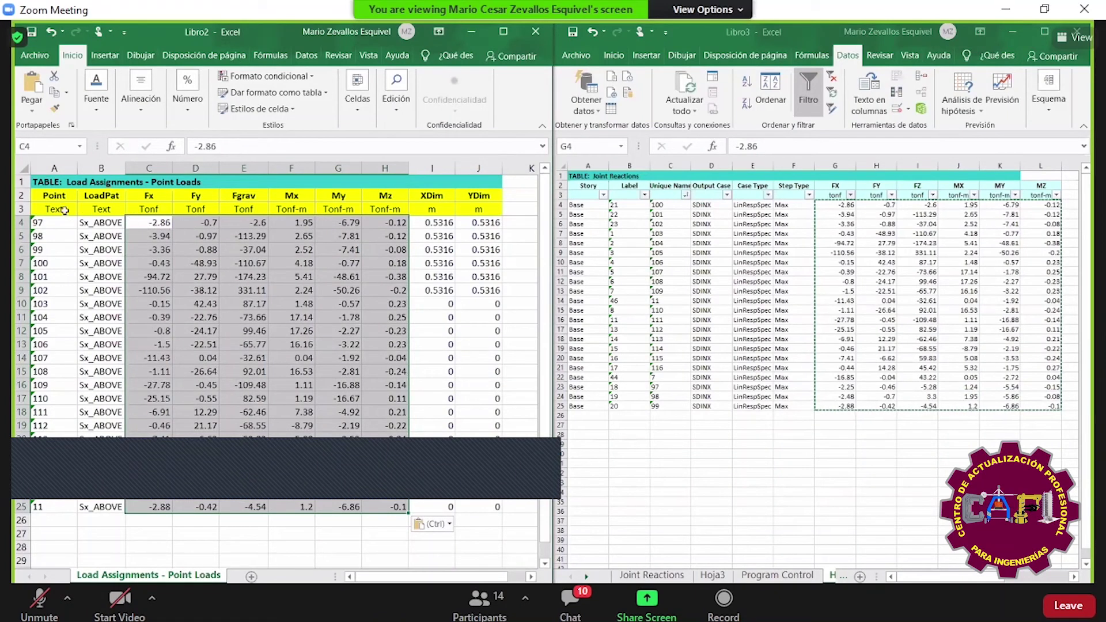
key(ctrl+z)
- Add a filter to the units row of the point loads table and sort the Point column from A to Z
click(20, 208)
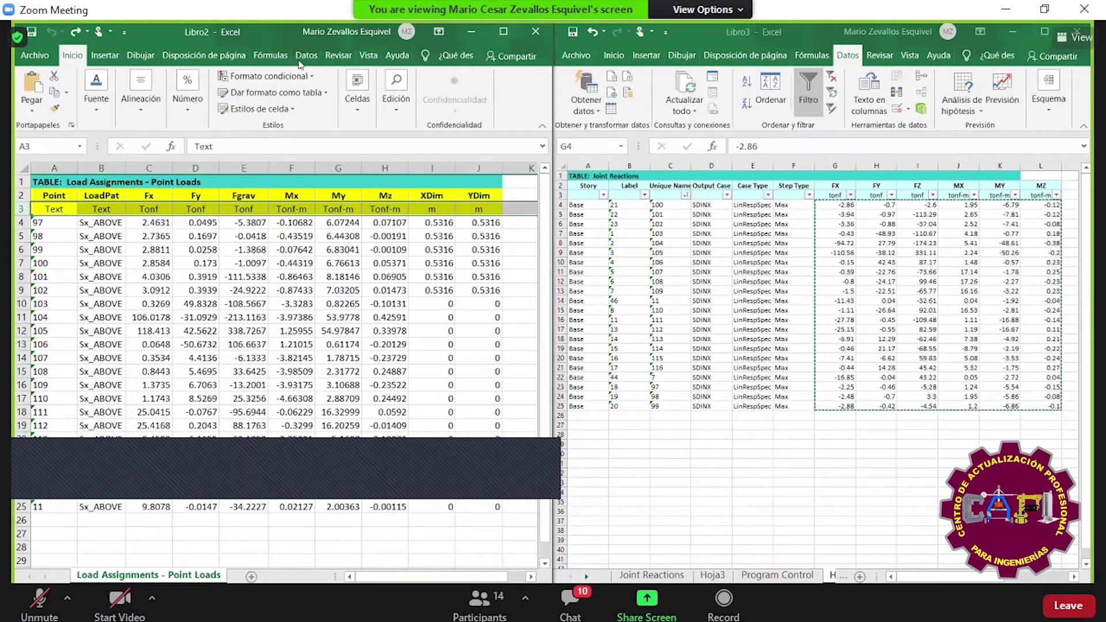
click(306, 55)
key(ctrl+shift+l)
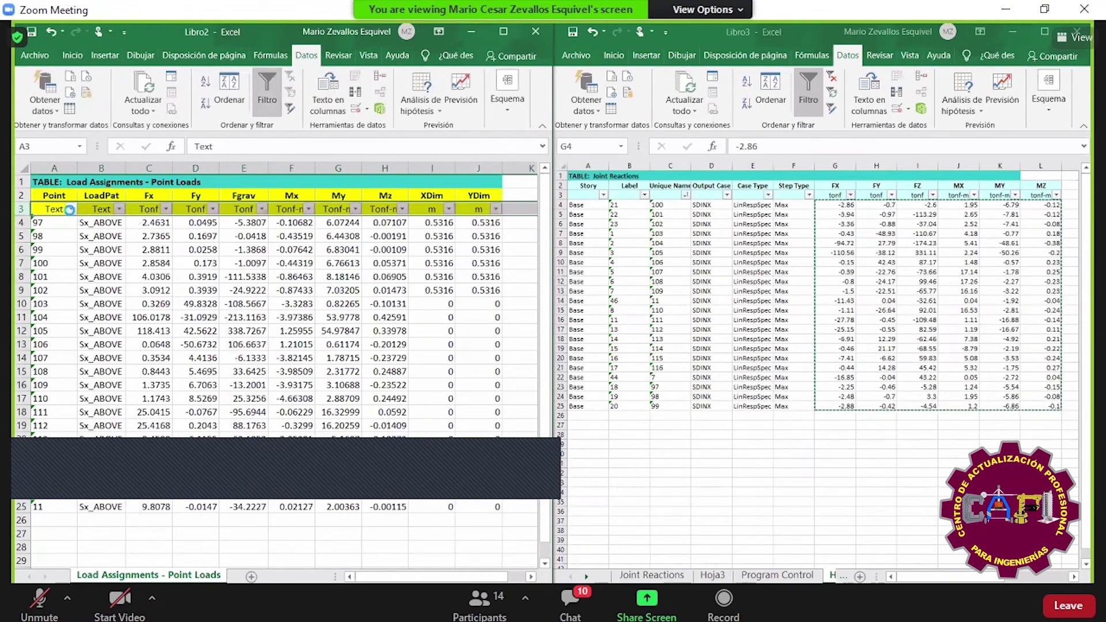
click(71, 209)
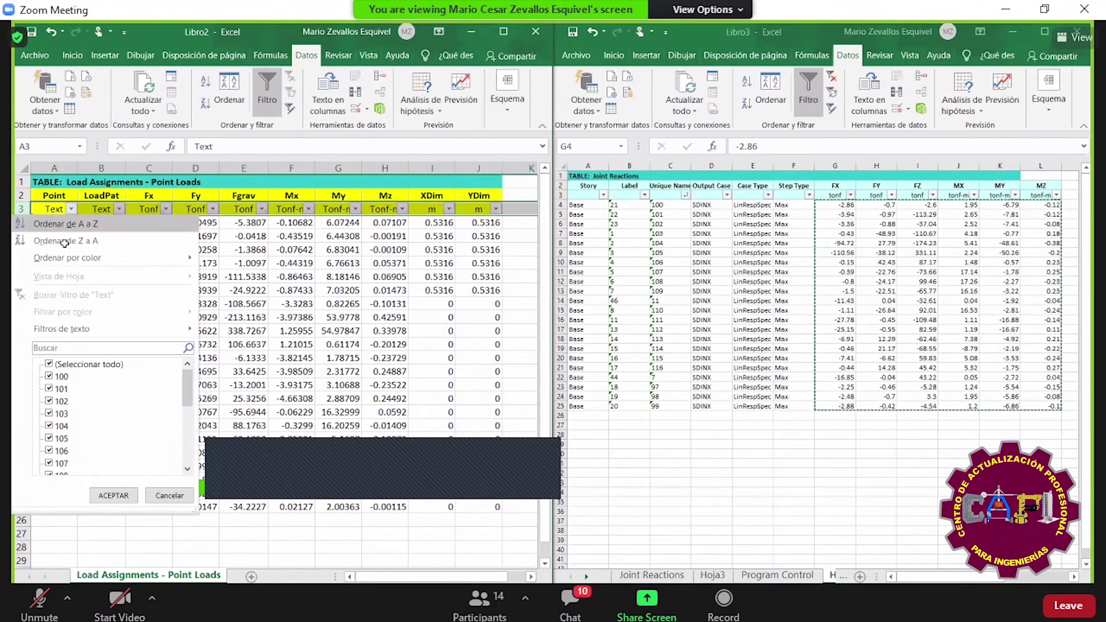
click(65, 229)
- Compare the order of the Point column with the Unique Name column of the joint reactions, from the first rows to point 98
click(693, 205)
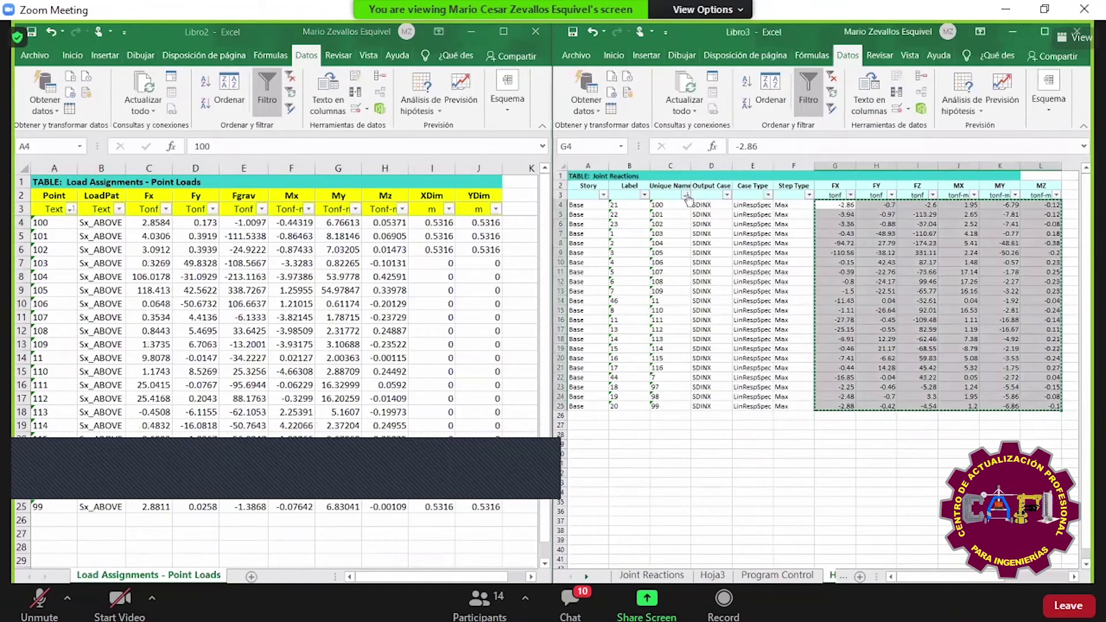
click(603, 195)
click(752, 262)
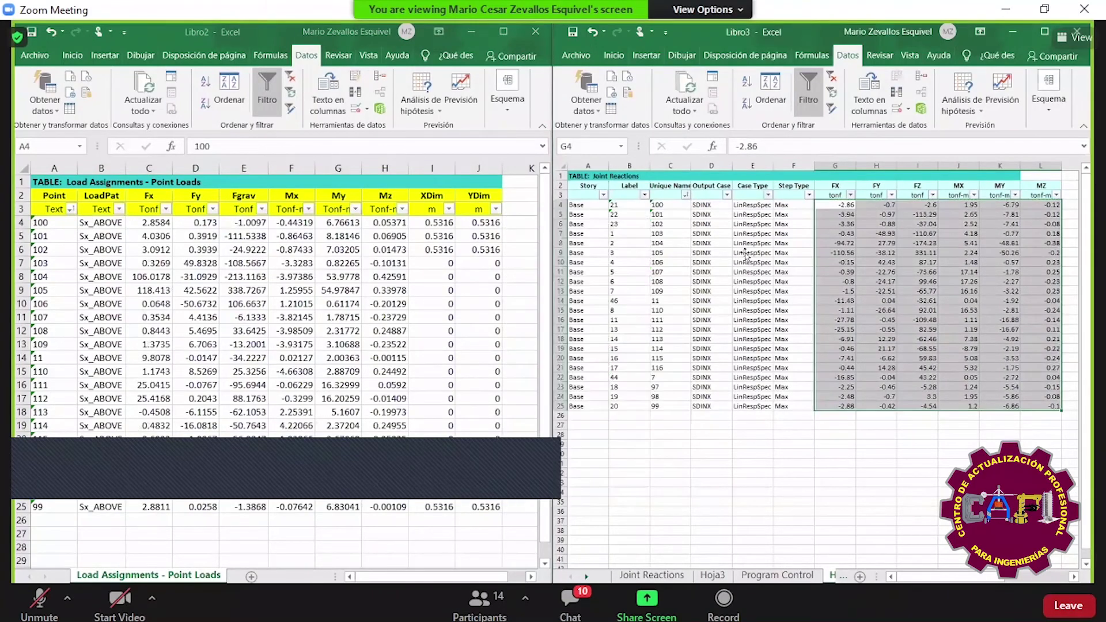
click(61, 226)
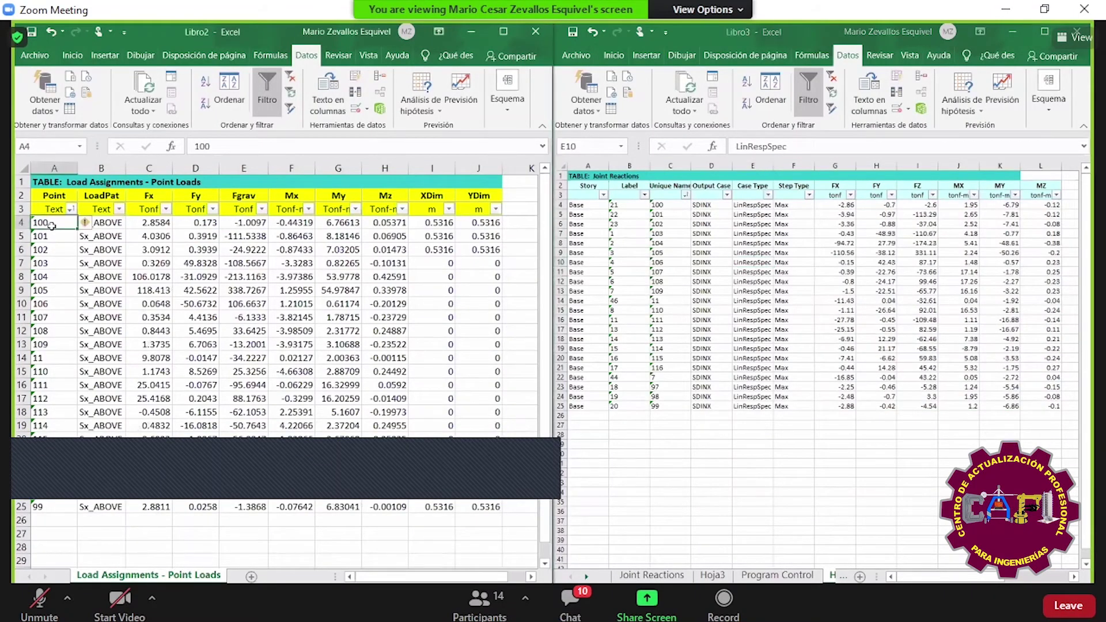
click(665, 217)
click(666, 215)
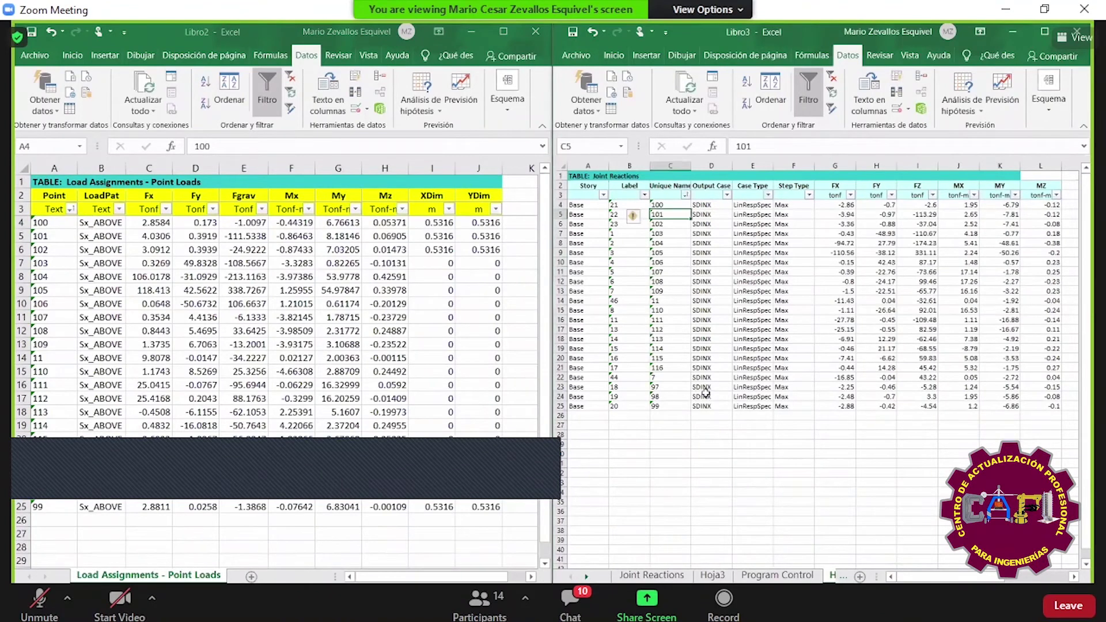
click(661, 397)
click(66, 493)
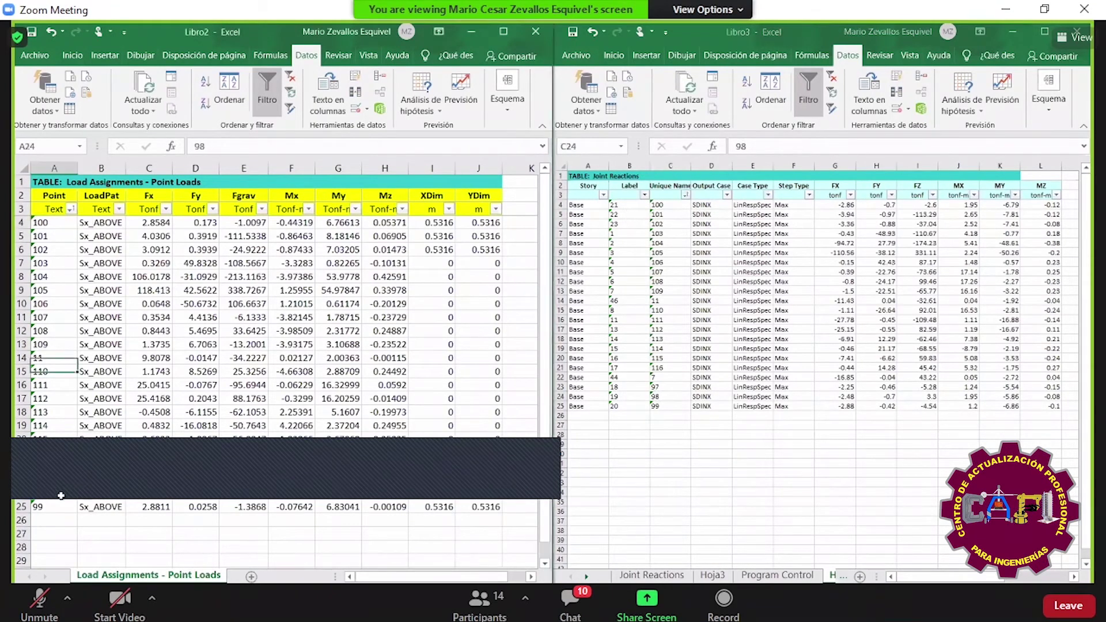
- Copy the SDINX joint reactions FX to MZ from Libro3 and paste them over the Sx_ABOVE Fx to Mz values from cell C4
drag(844, 206, 1051, 405)
key(ctrl+c)
click(185, 225)
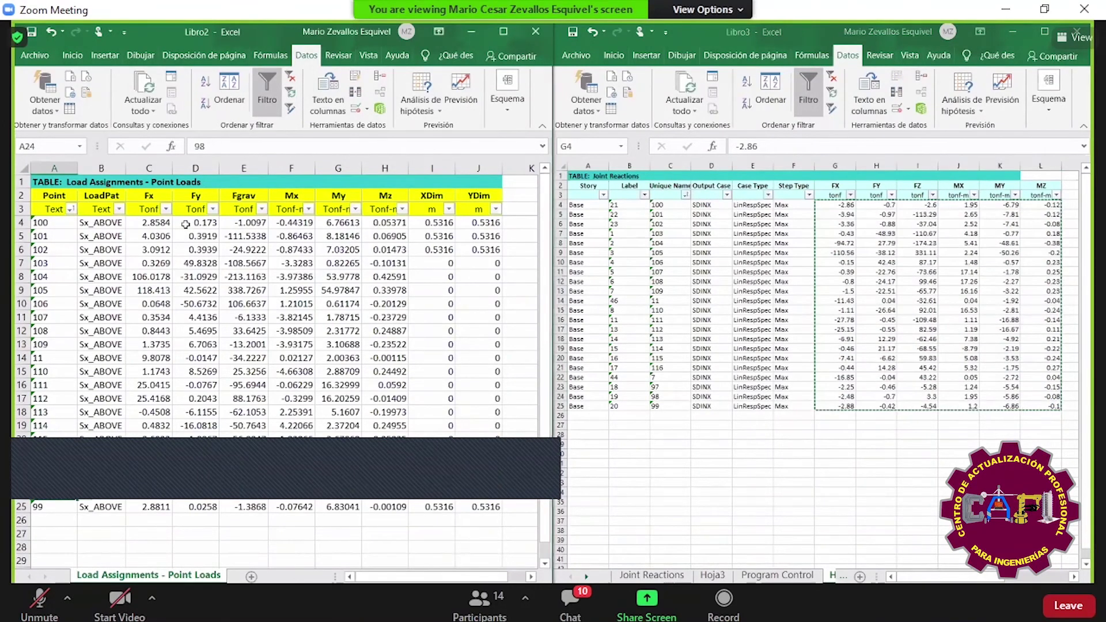
click(154, 222)
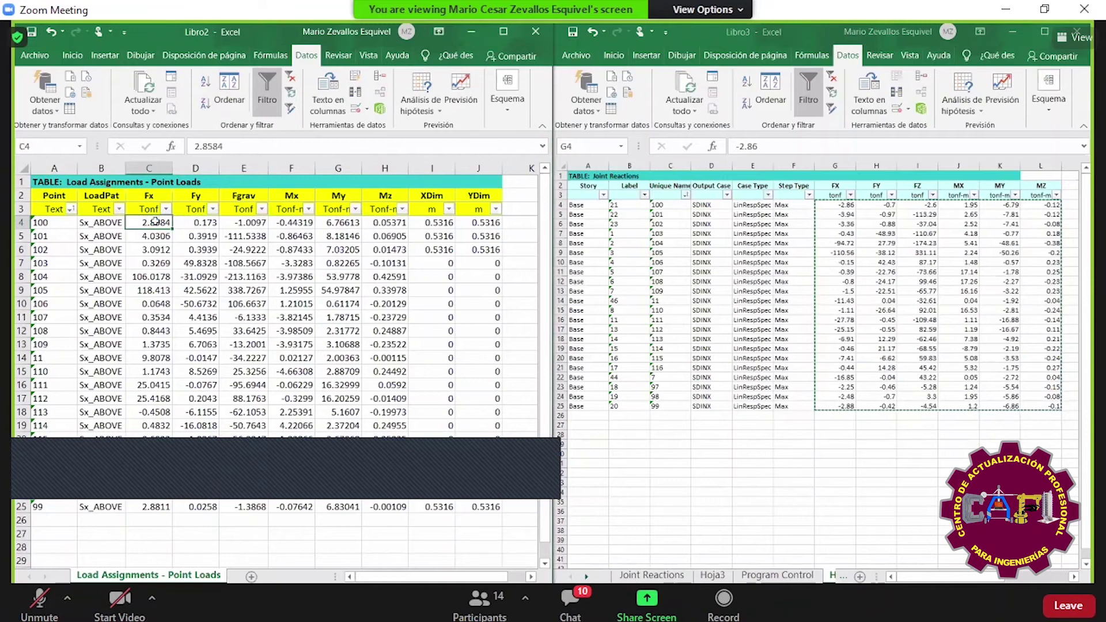
key(ctrl+v)
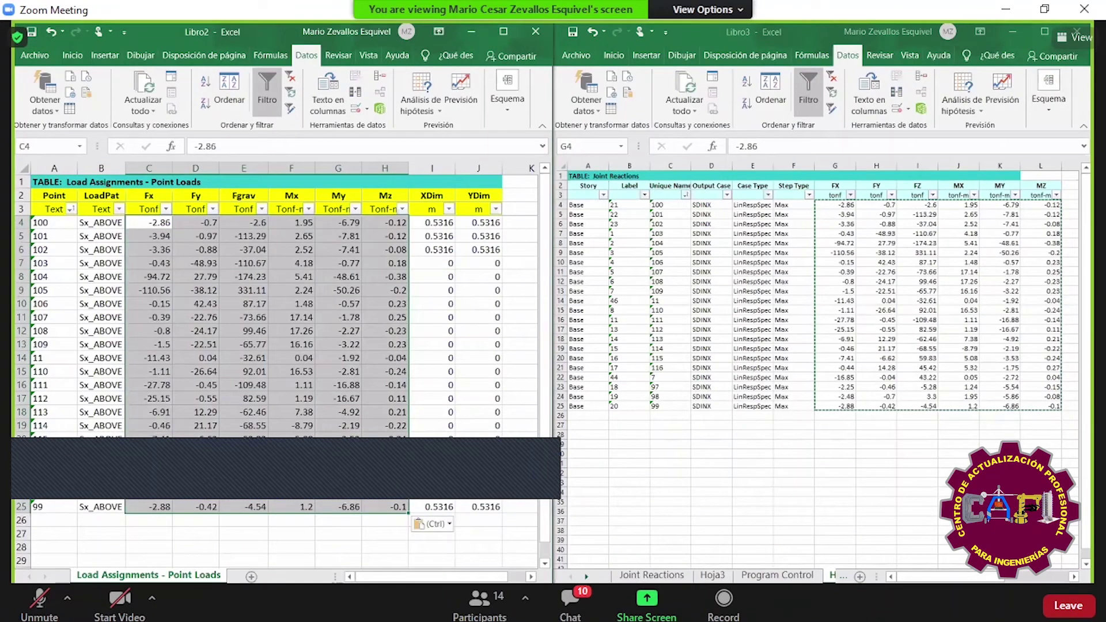
- Import the edited Sx_ABOVE point loads from Excel into SAFE and apply them to the model, closing the table editor
key(alt+Tab)
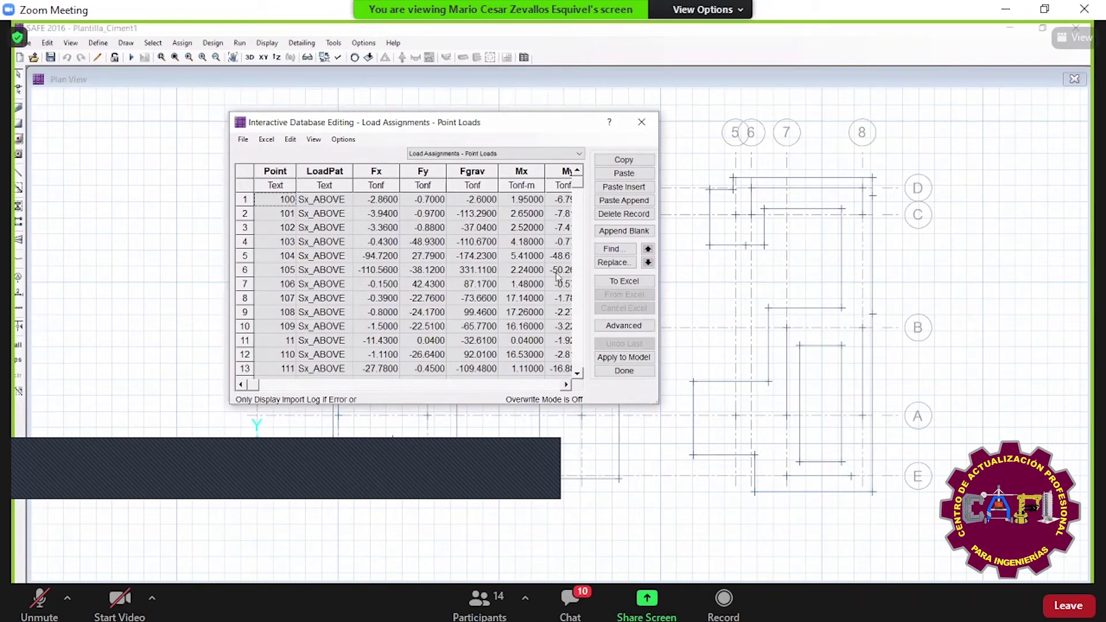
click(624, 357)
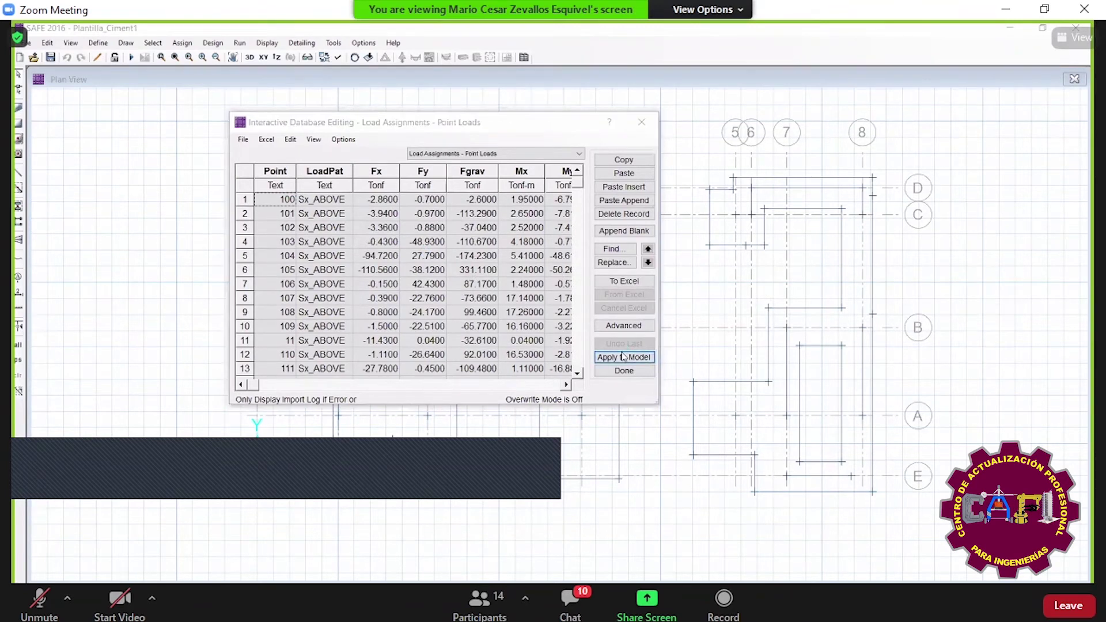
click(664, 366)
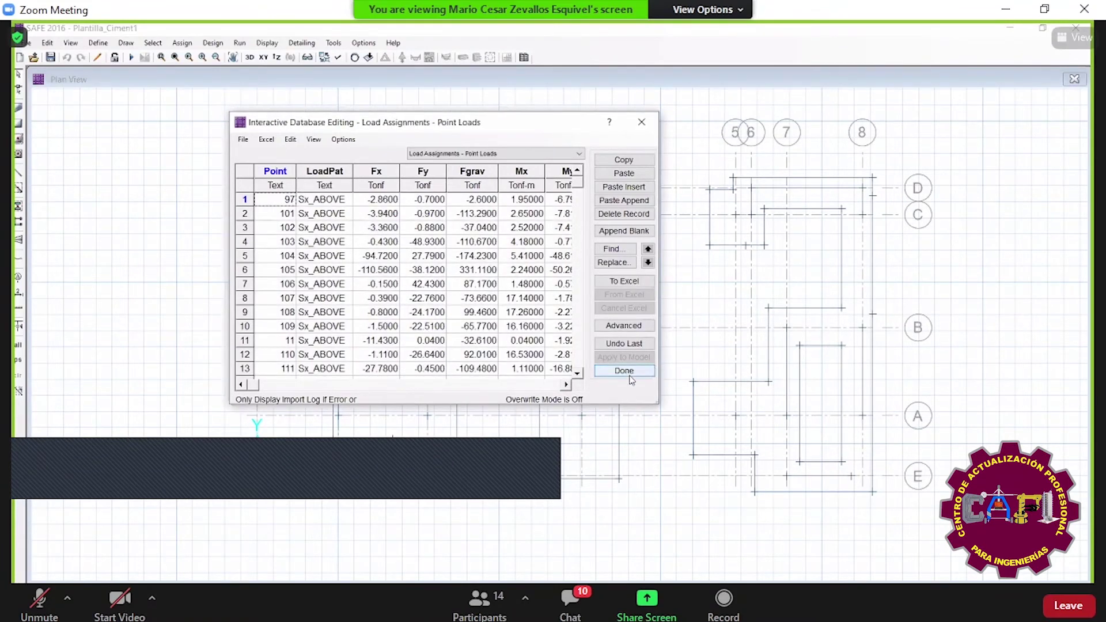
click(630, 374)
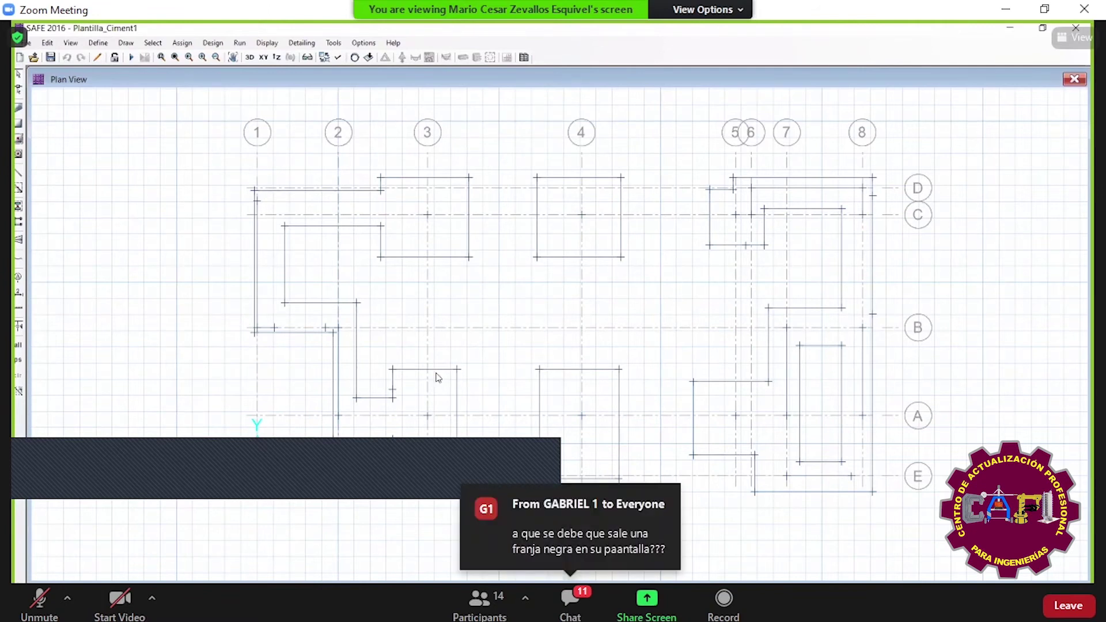
click(508, 439)
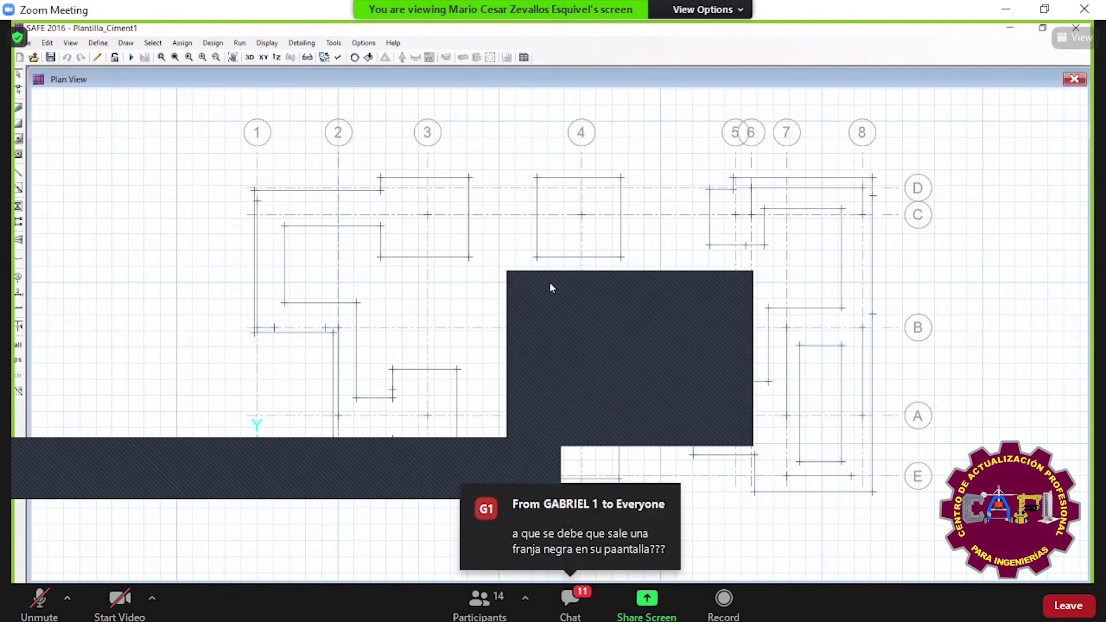
click(550, 283)
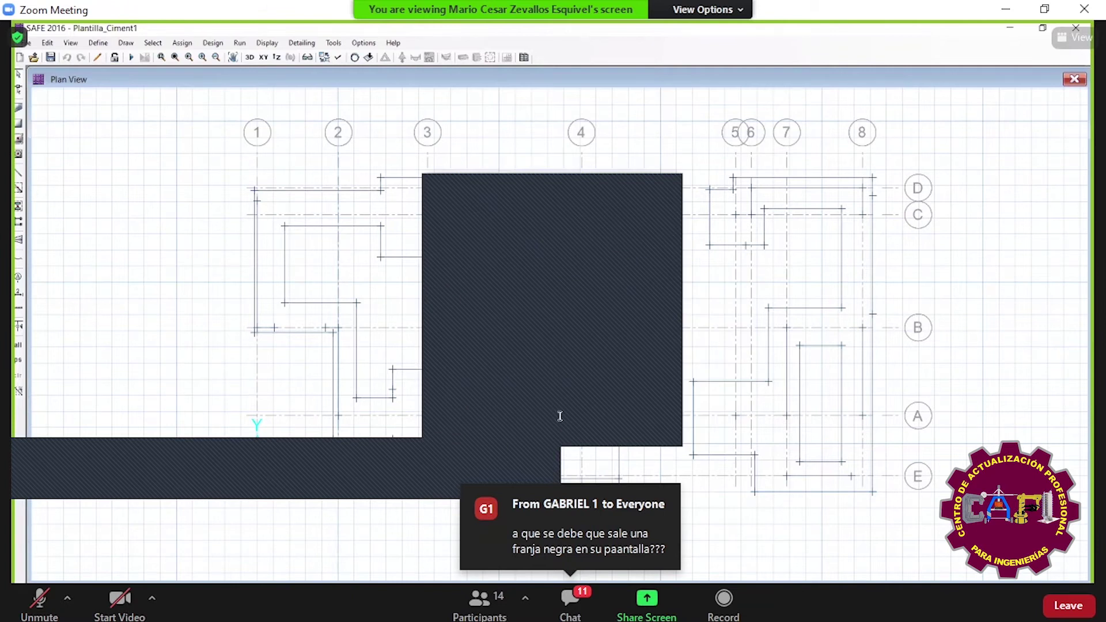
click(281, 488)
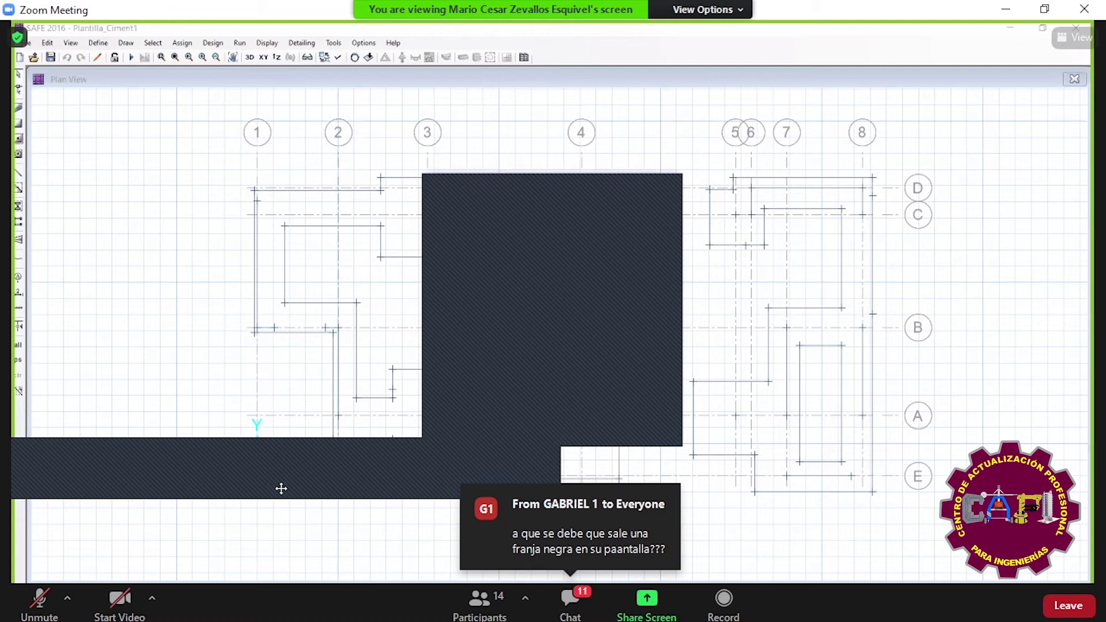
drag(491, 467, 517, 546)
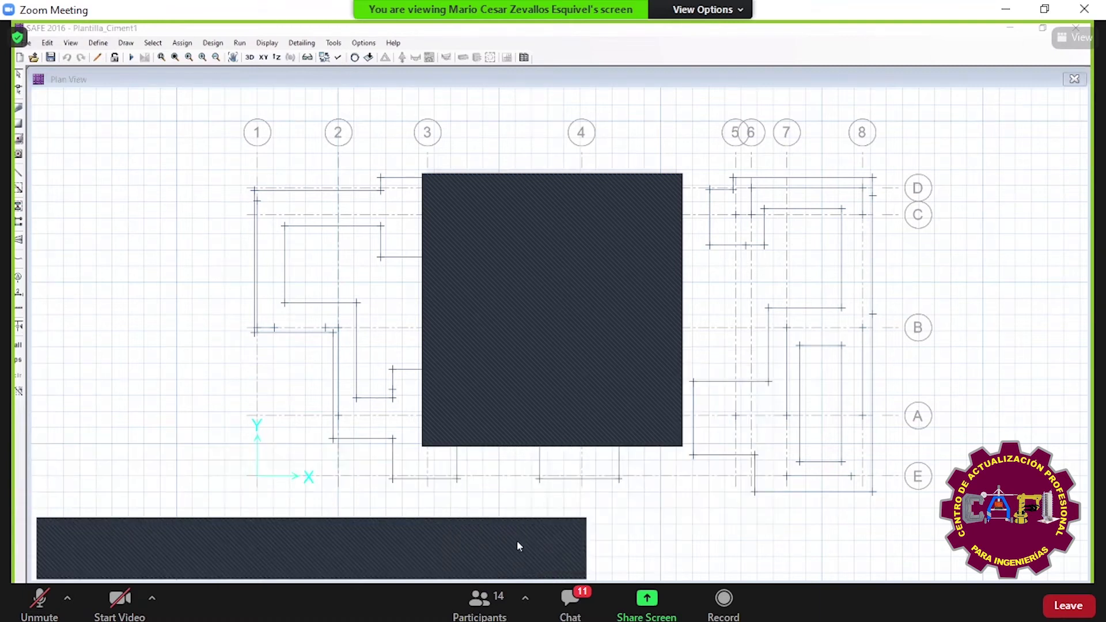
click(665, 179)
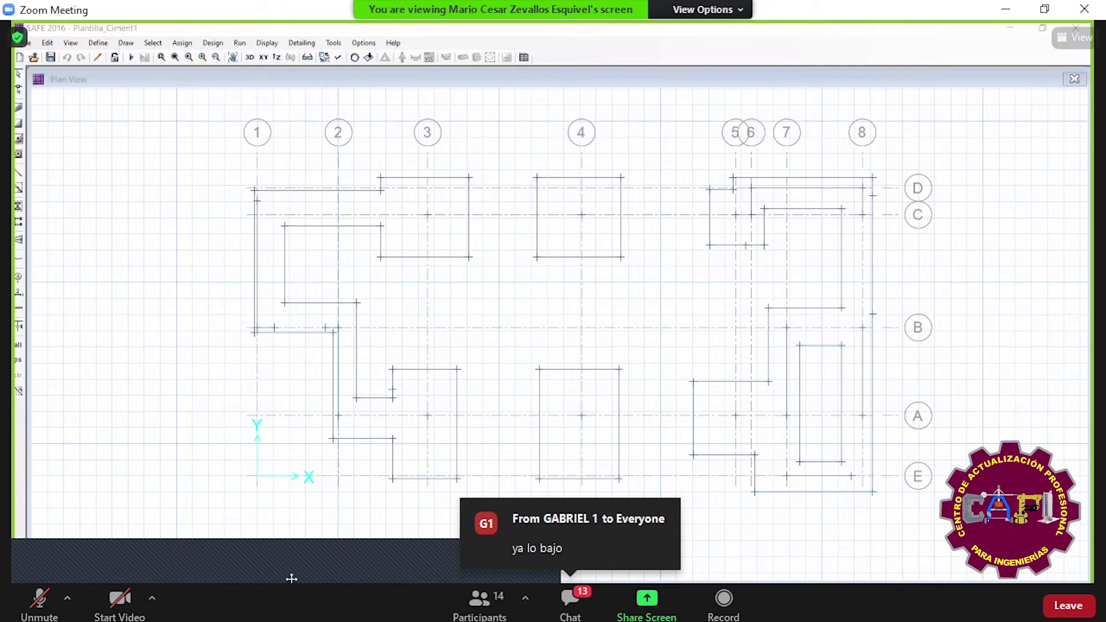
click(1007, 375)
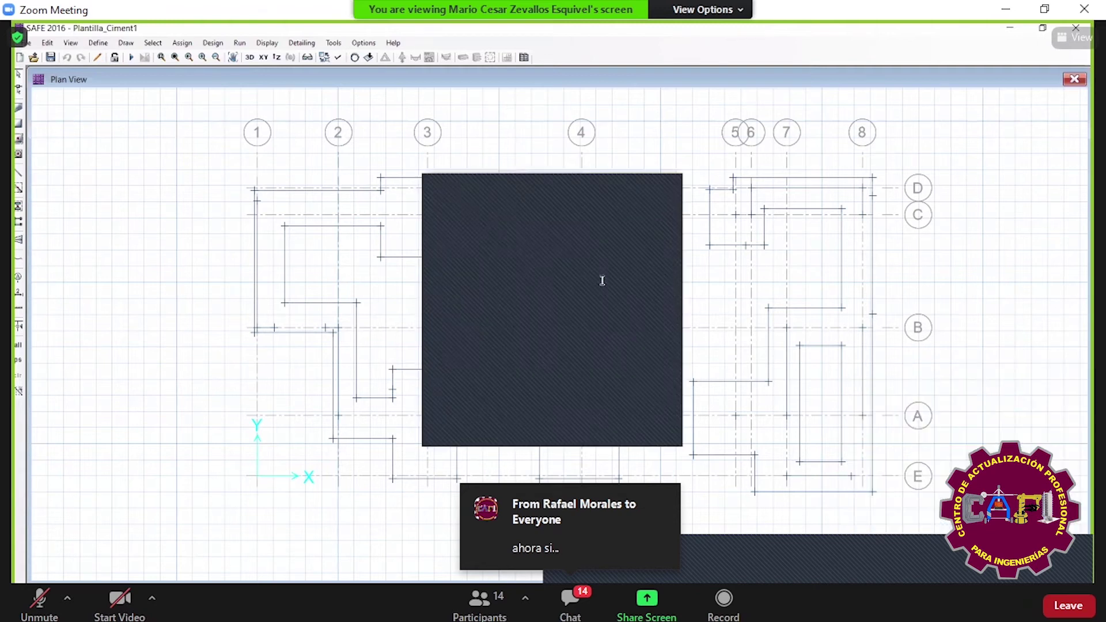
- Open the material definitions and examine the properties of MAT1
click(98, 43)
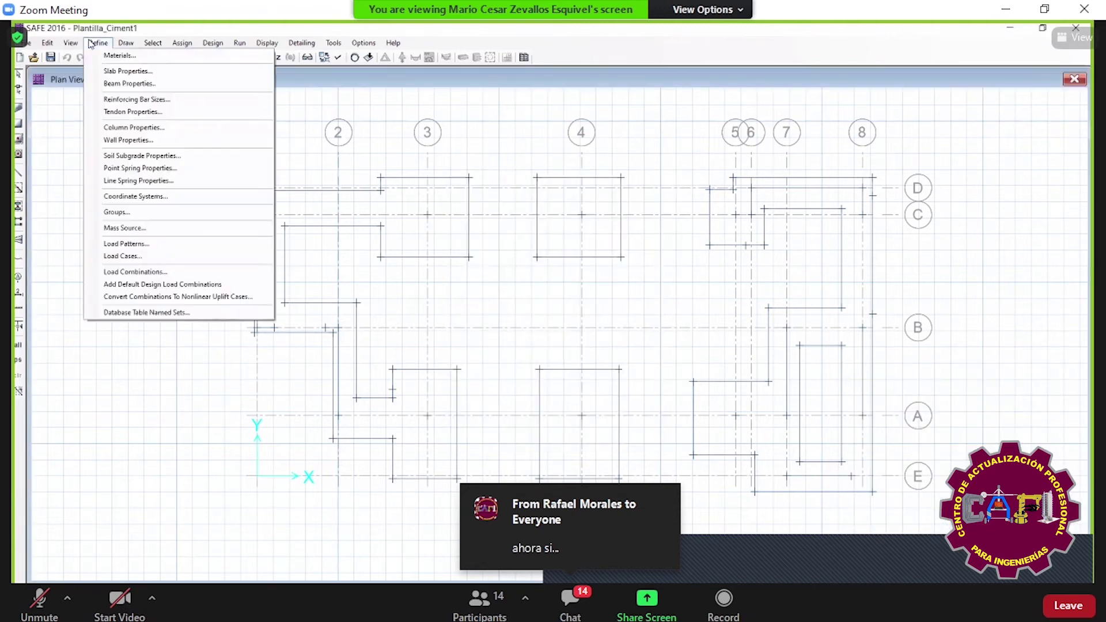
click(122, 56)
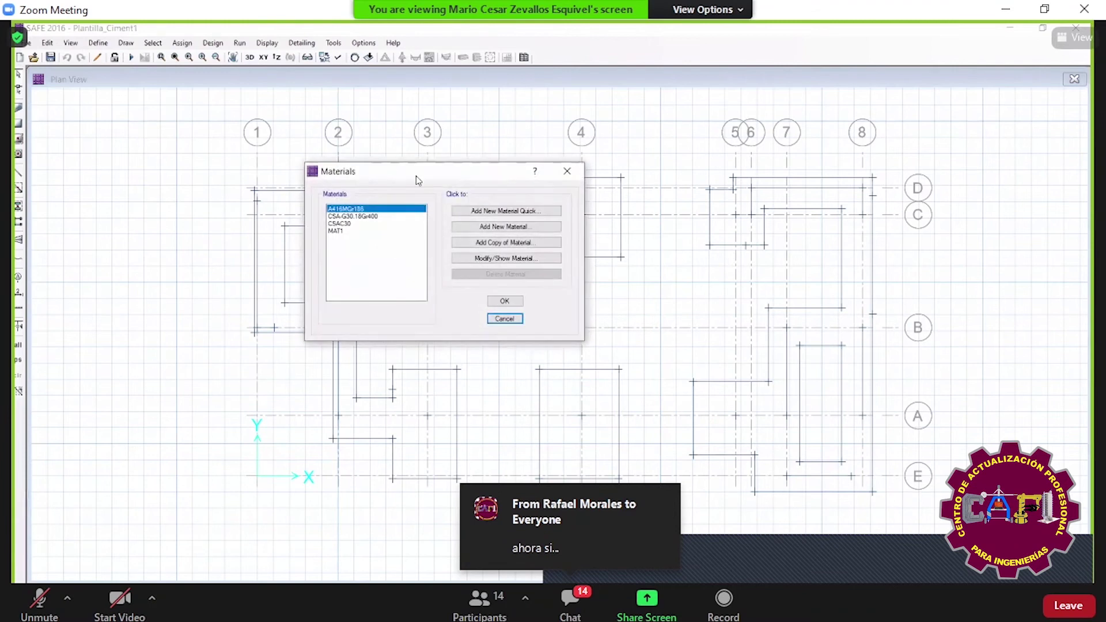
click(338, 241)
click(337, 232)
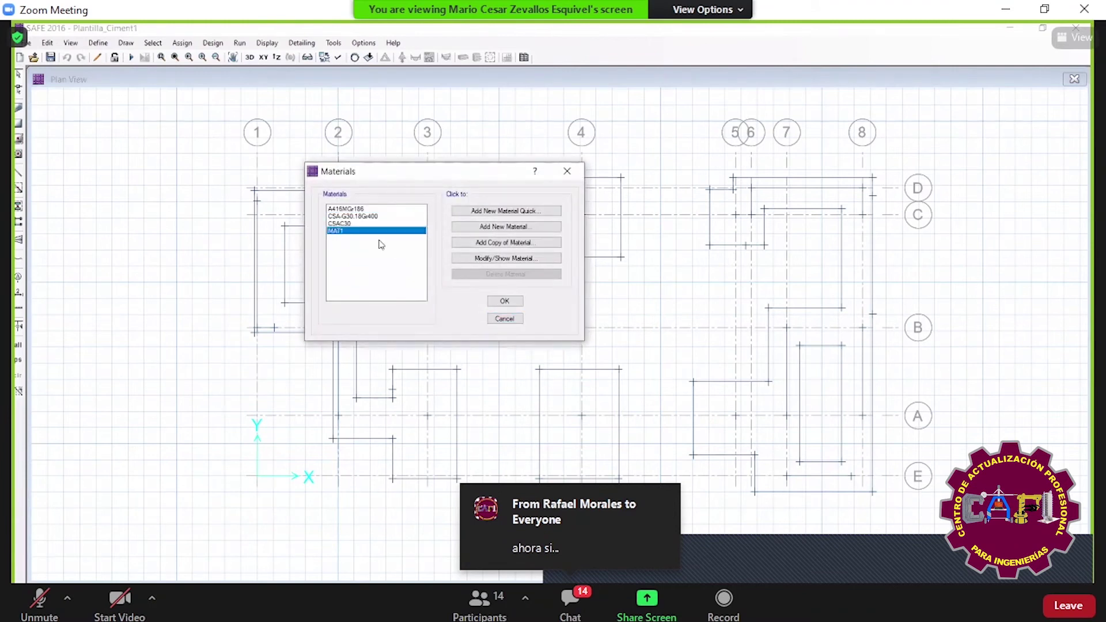
click(507, 259)
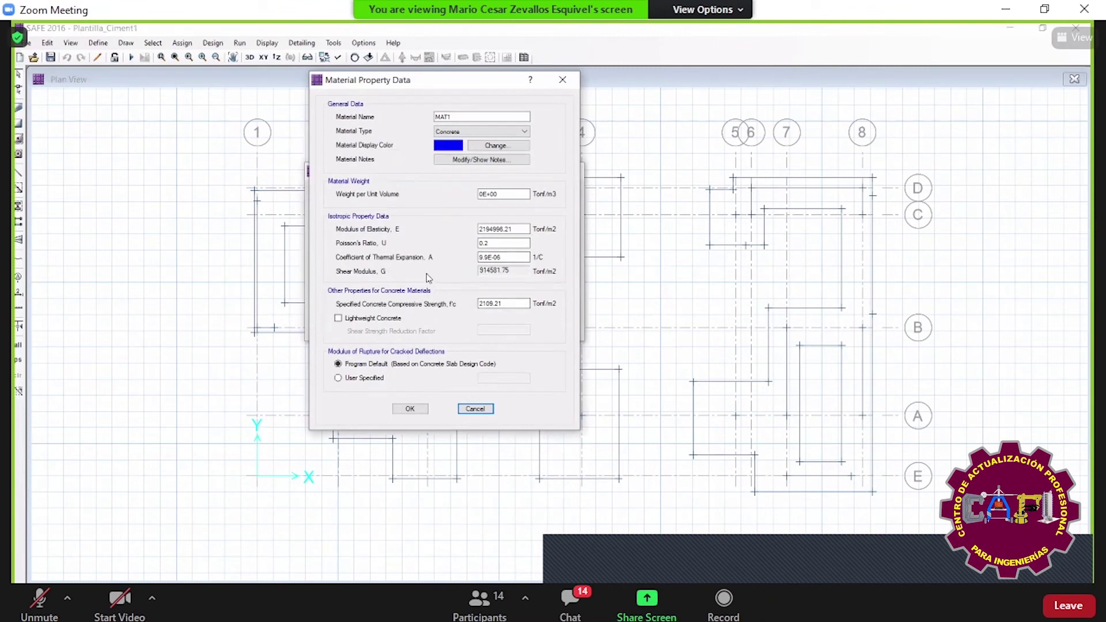
key(Escape)
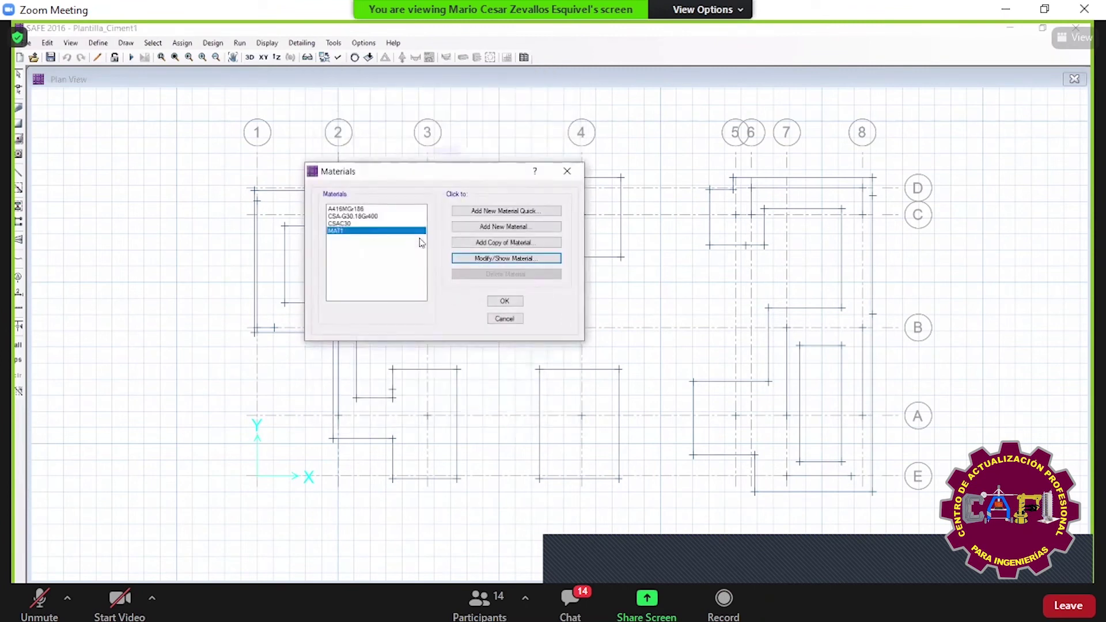
click(492, 227)
key(Escape)
- Add a quick material of type Concrete with the f'c 3000 psi specification
click(493, 211)
click(454, 242)
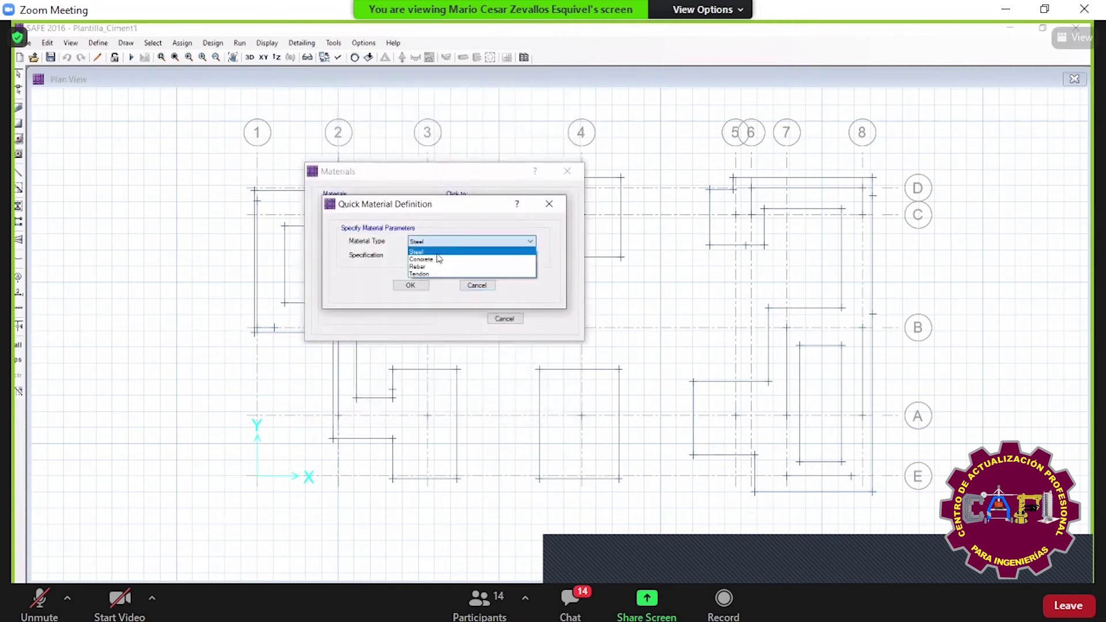
click(430, 260)
click(424, 256)
click(433, 266)
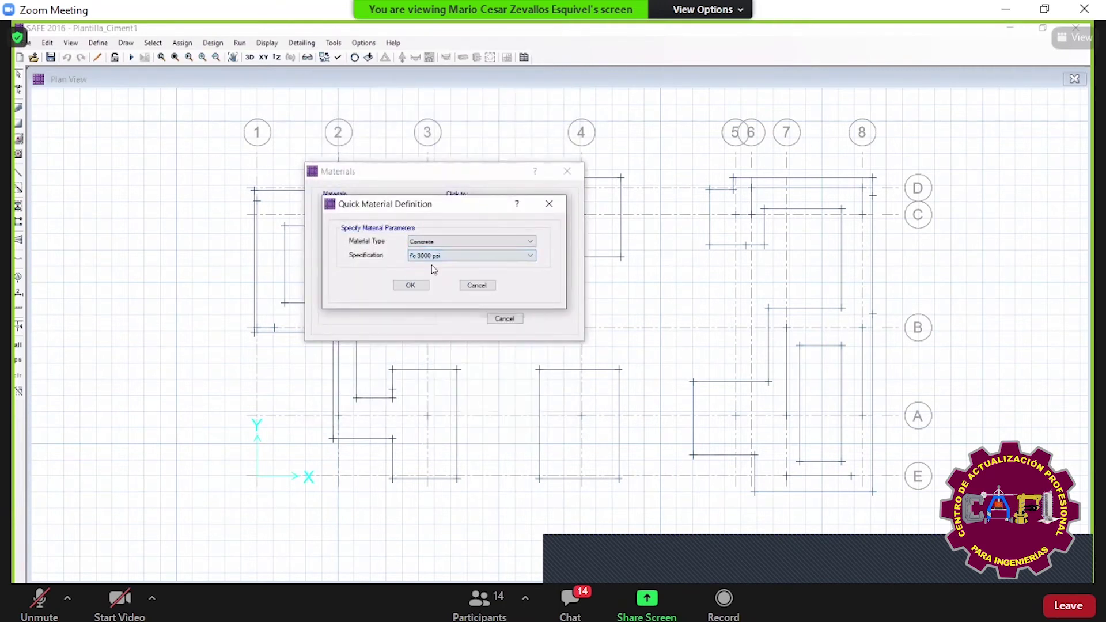
click(411, 285)
- Rename the 3000Psi concrete material as FC210 and set its specified compressive strength f'c to 2100 Tonf/m2
click(506, 258)
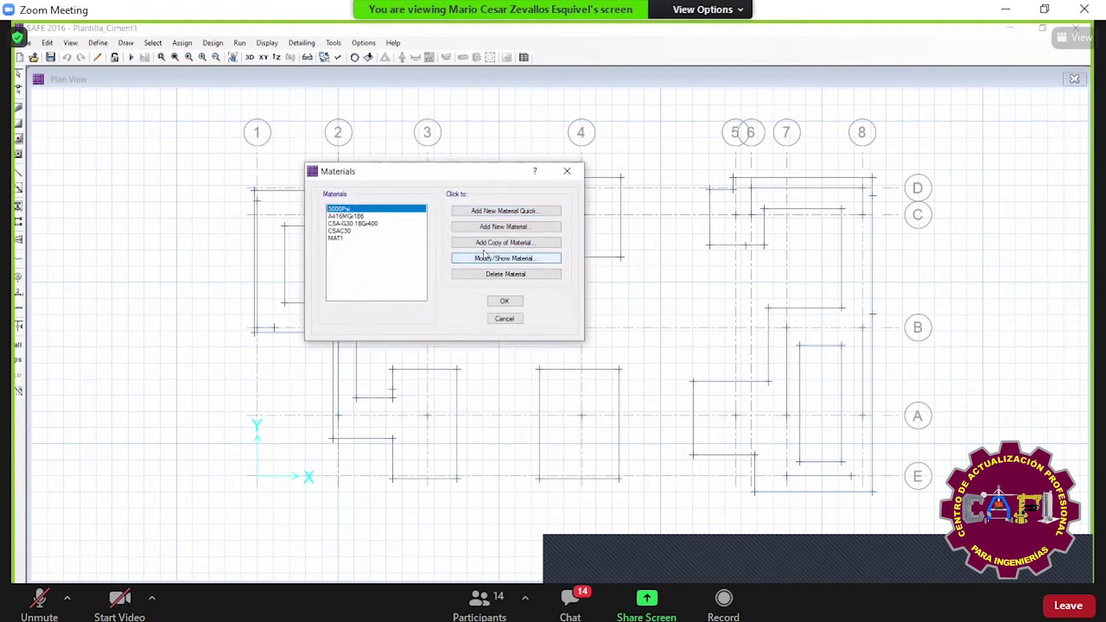
text(FC210)
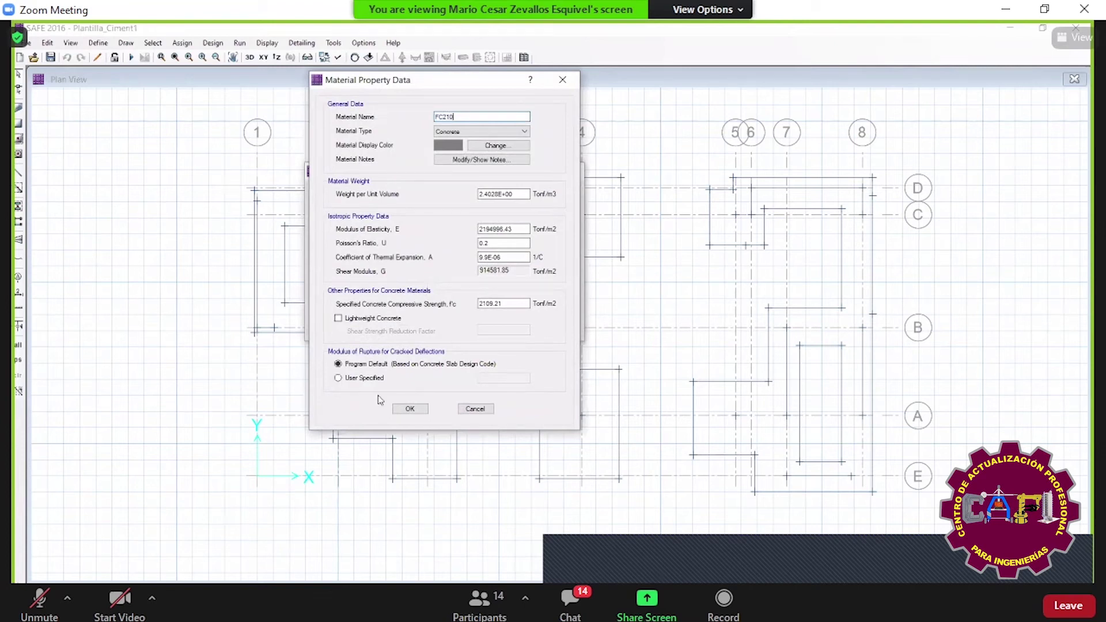
text(0)
click(410, 409)
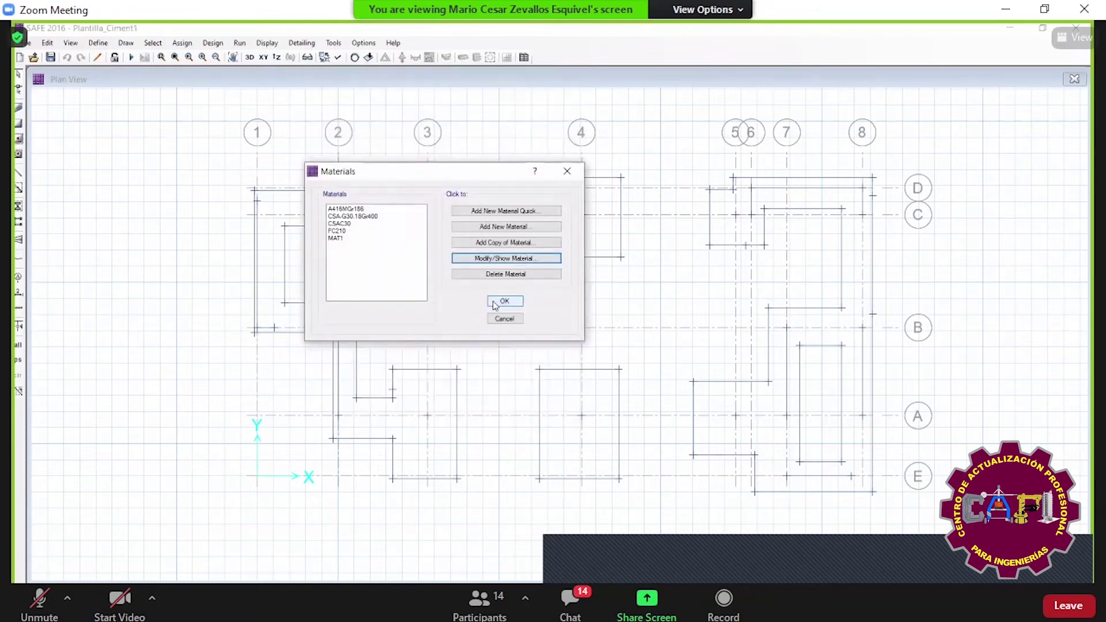
click(500, 314)
- Redefine slab property SLAB1 as ZAP50 with material FC210, type Footing and thickness 0.5 m
click(98, 42)
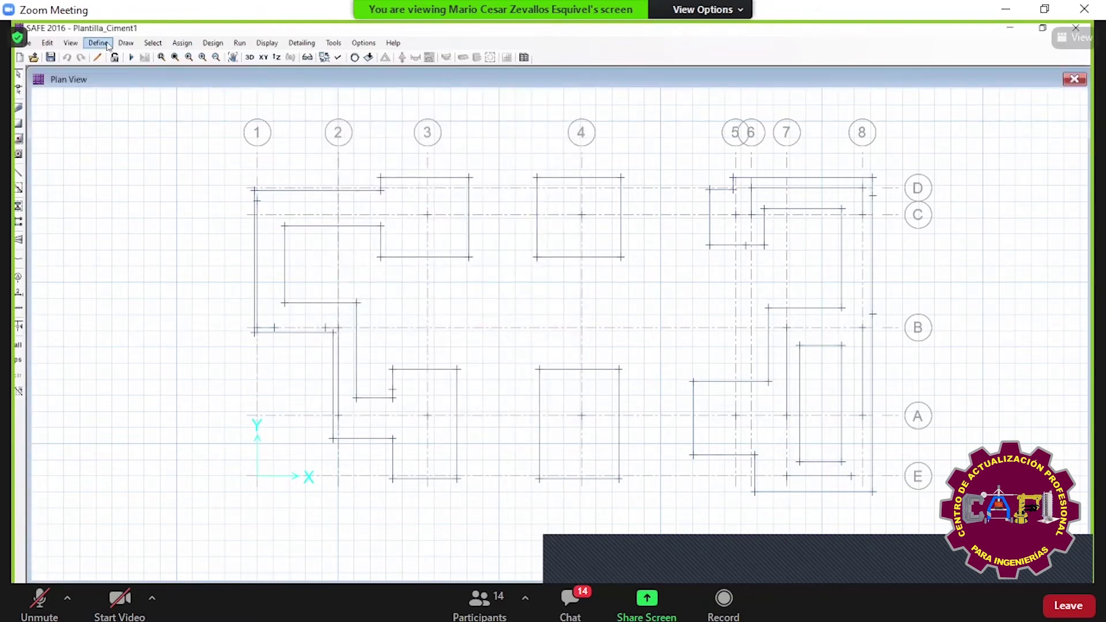
click(129, 73)
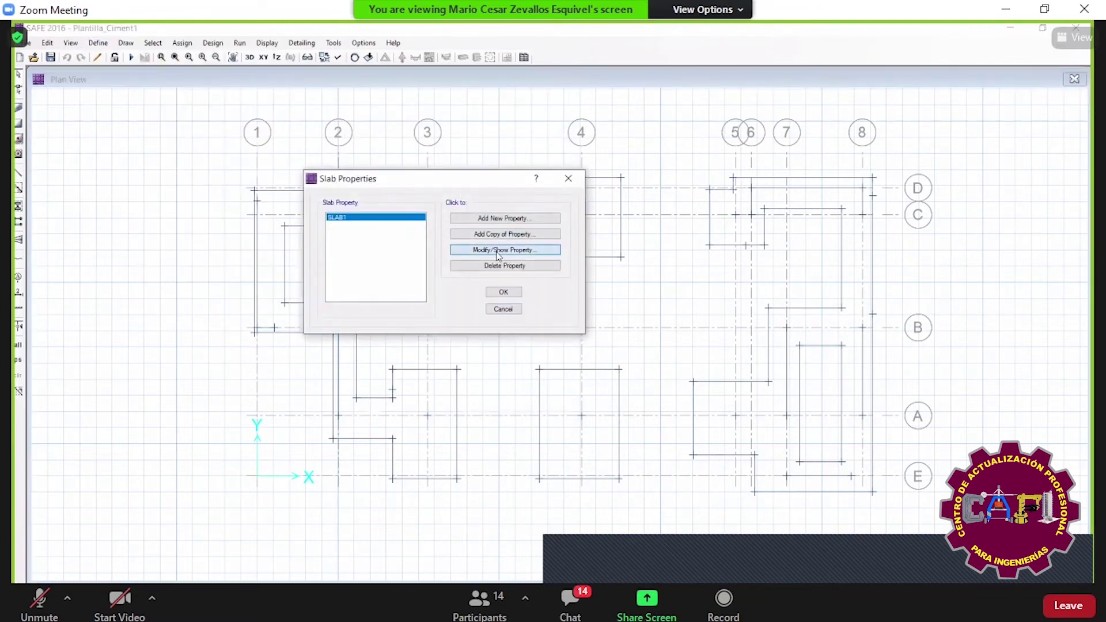
click(478, 250)
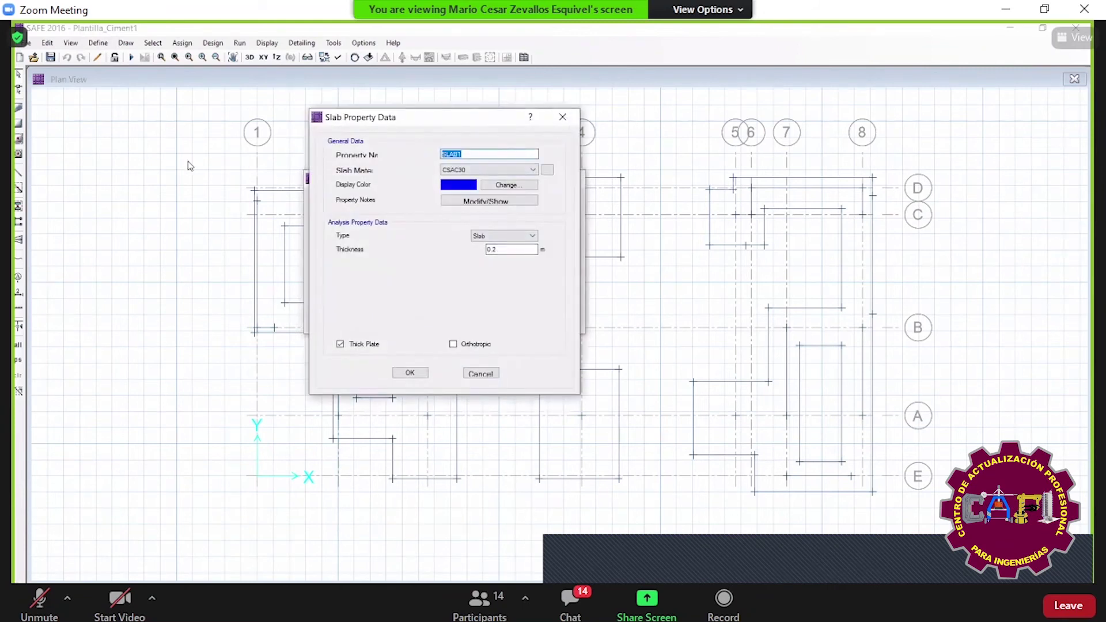
text(ZAP50)
click(482, 169)
click(466, 212)
click(528, 250)
double_click(528, 250)
text(.5)
click(485, 236)
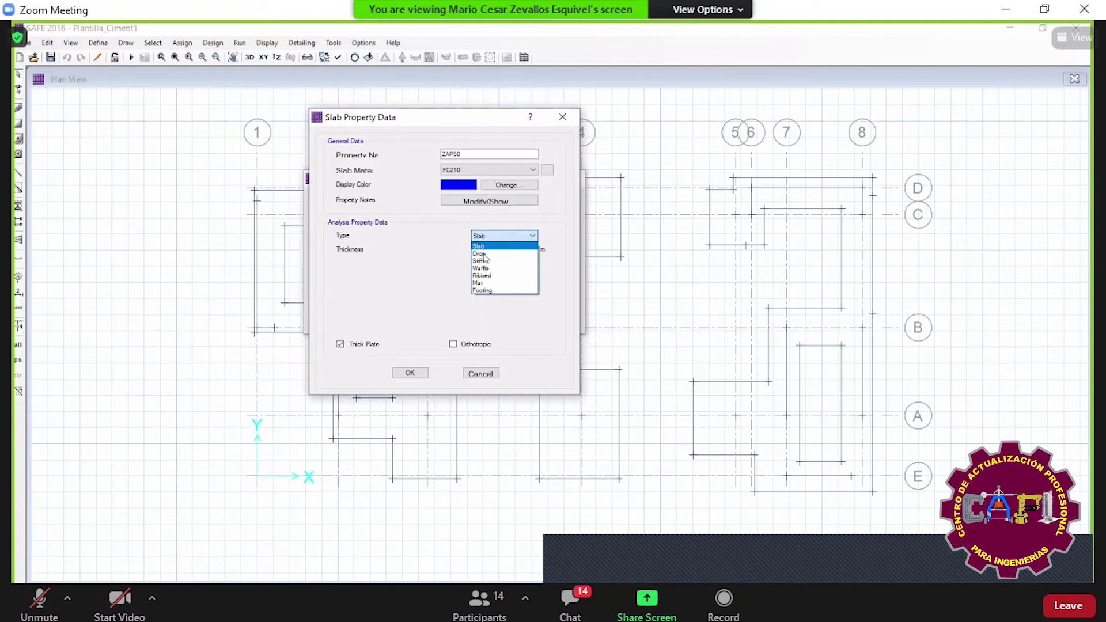
click(482, 290)
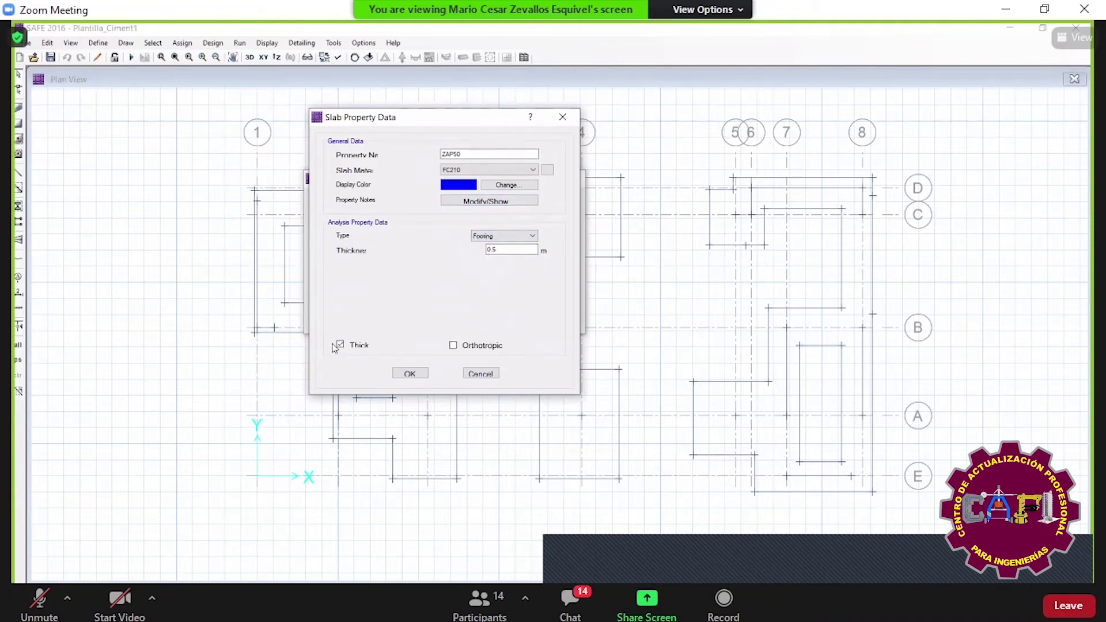
click(396, 372)
- Add a copy of the ZAP50 slab property named ZAP50_ and set its type to Slab
click(499, 236)
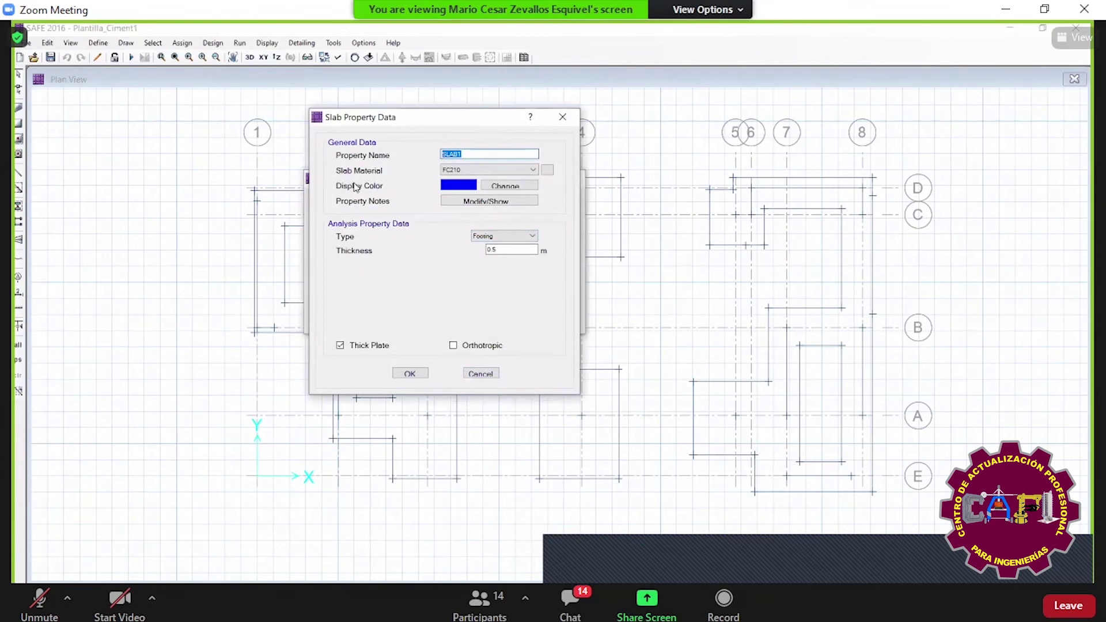
text(ZAP)
click(509, 236)
click(500, 243)
click(410, 372)
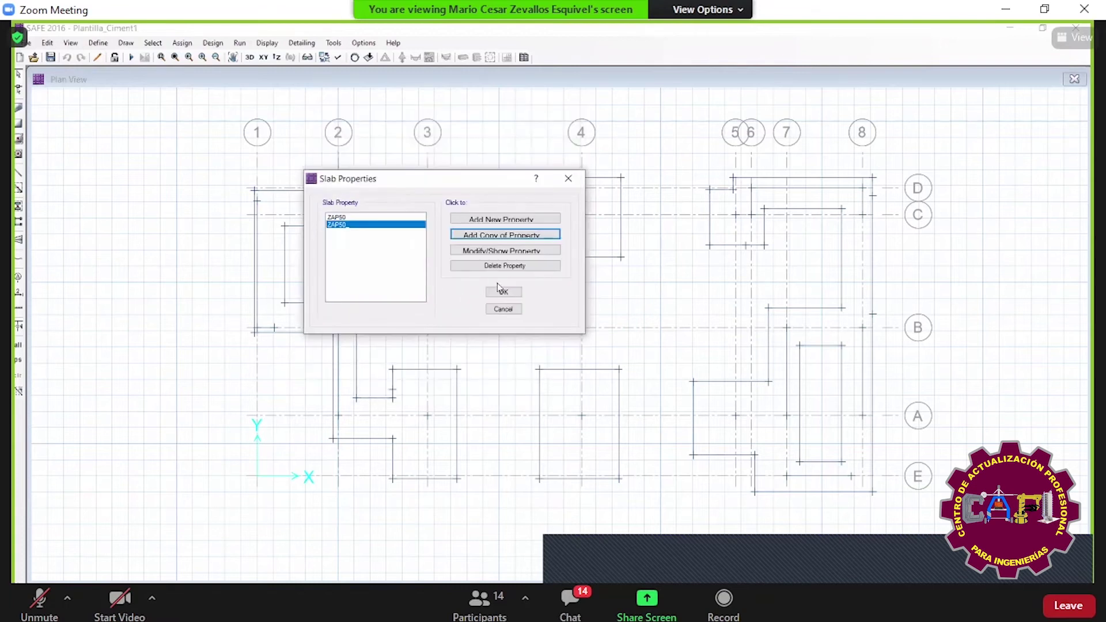
click(500, 291)
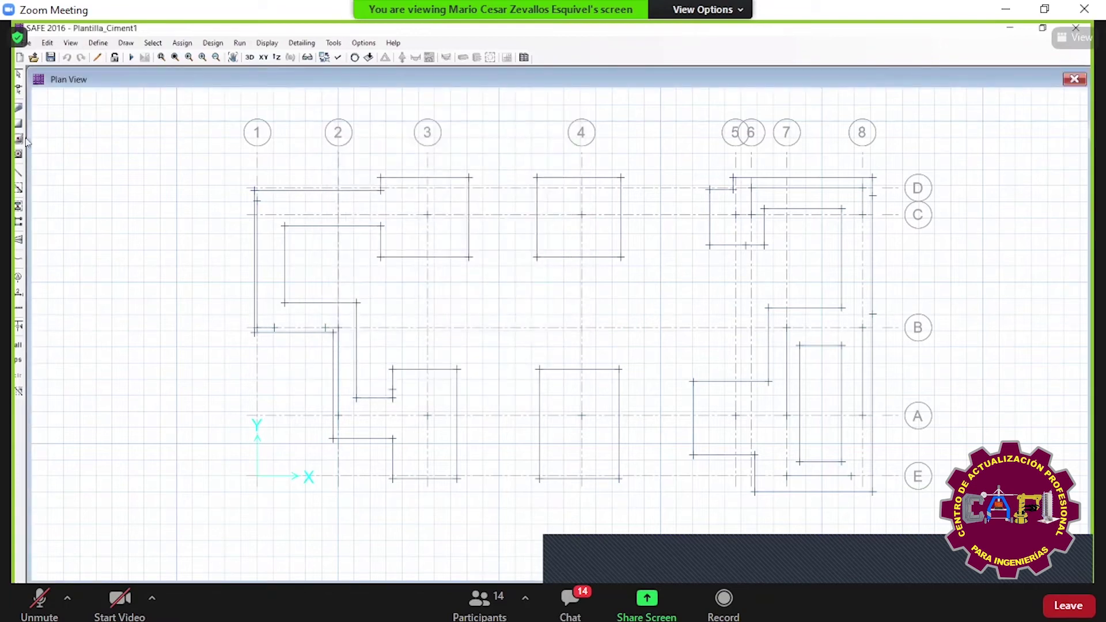
click(19, 111)
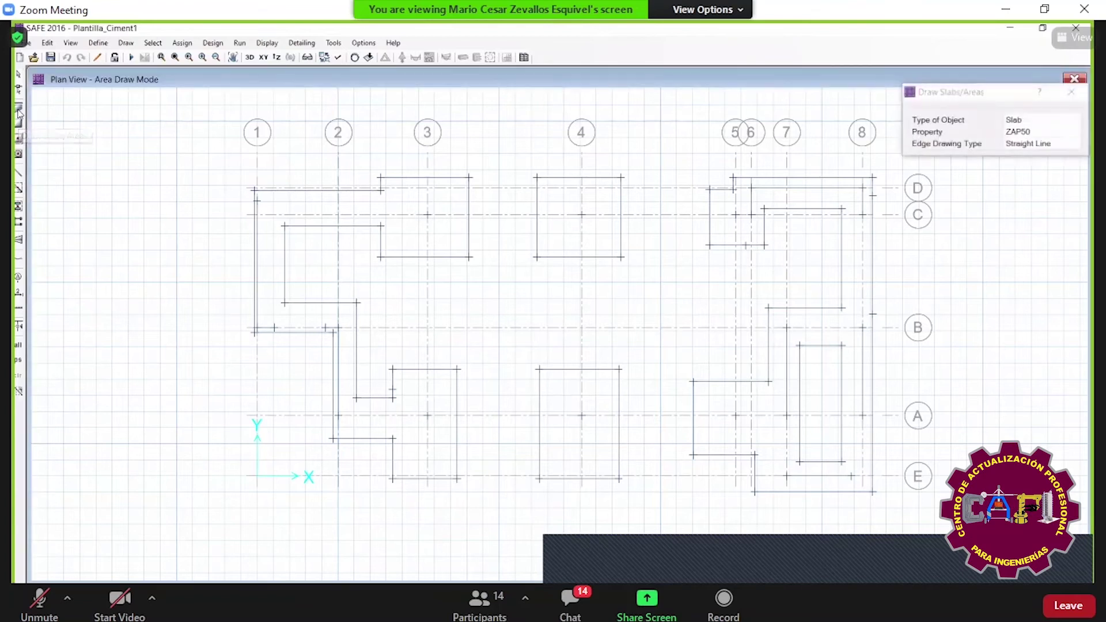
click(1069, 132)
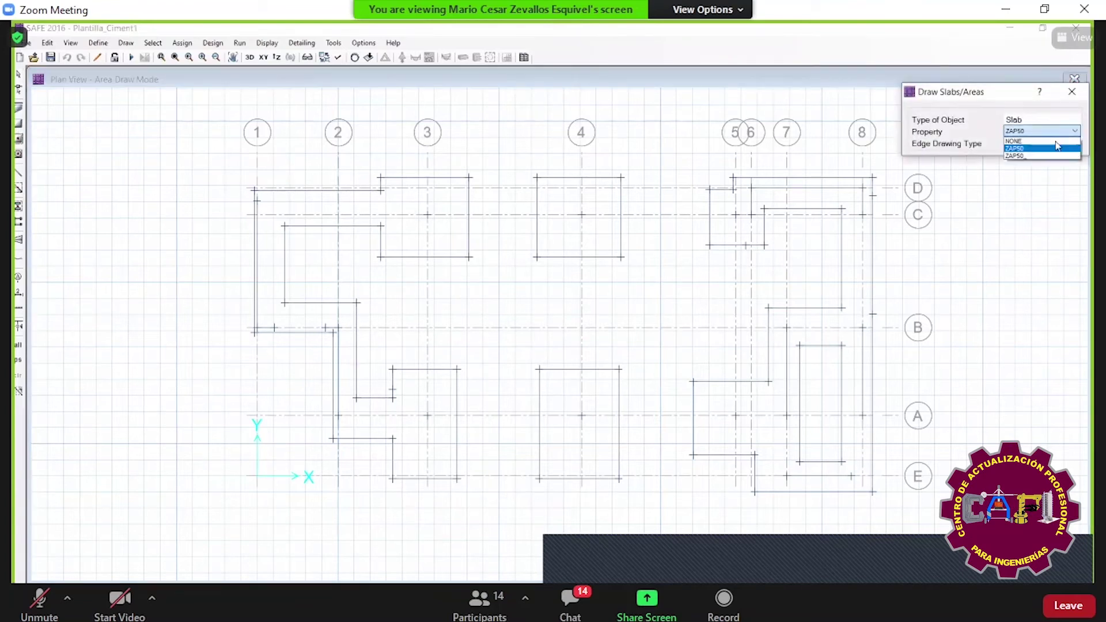
click(1042, 149)
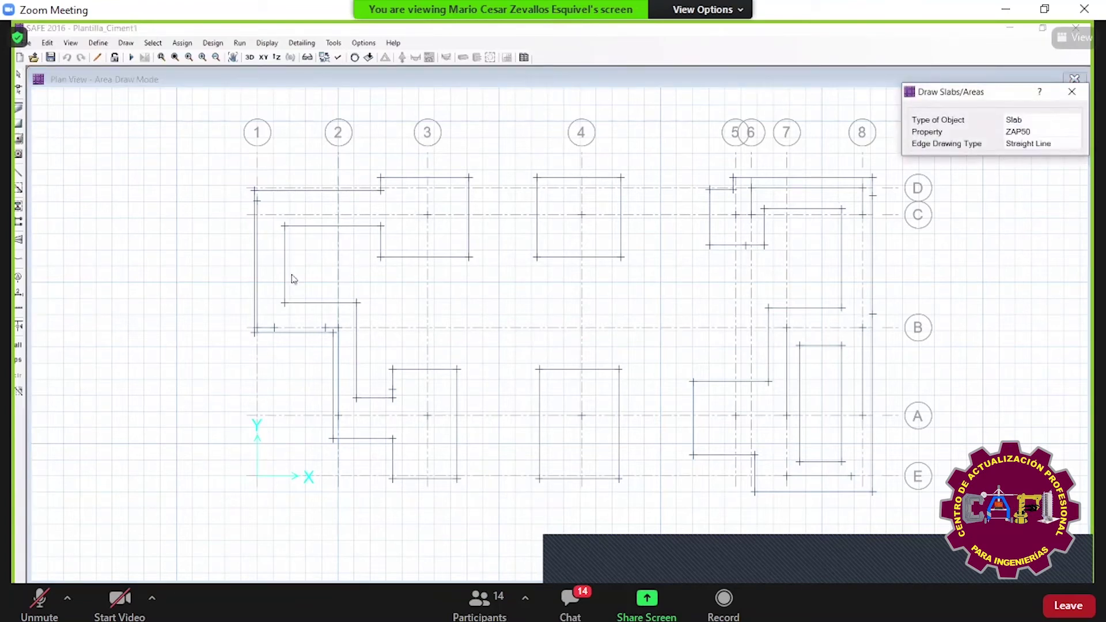
click(19, 142)
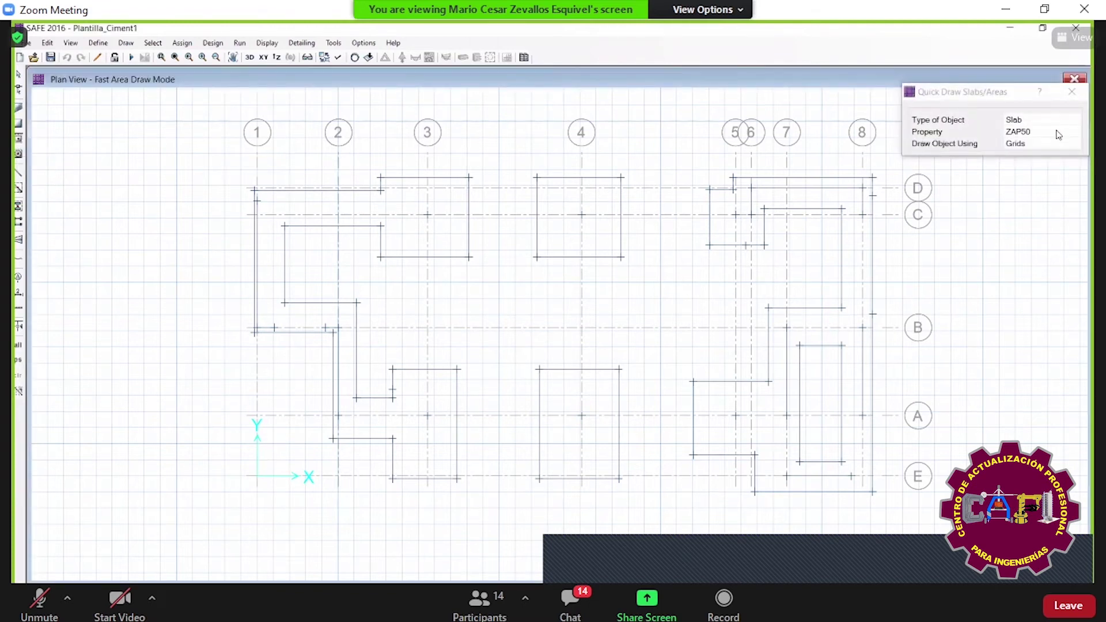
drag(540, 369, 621, 487)
scroll(625, 461, up, 2)
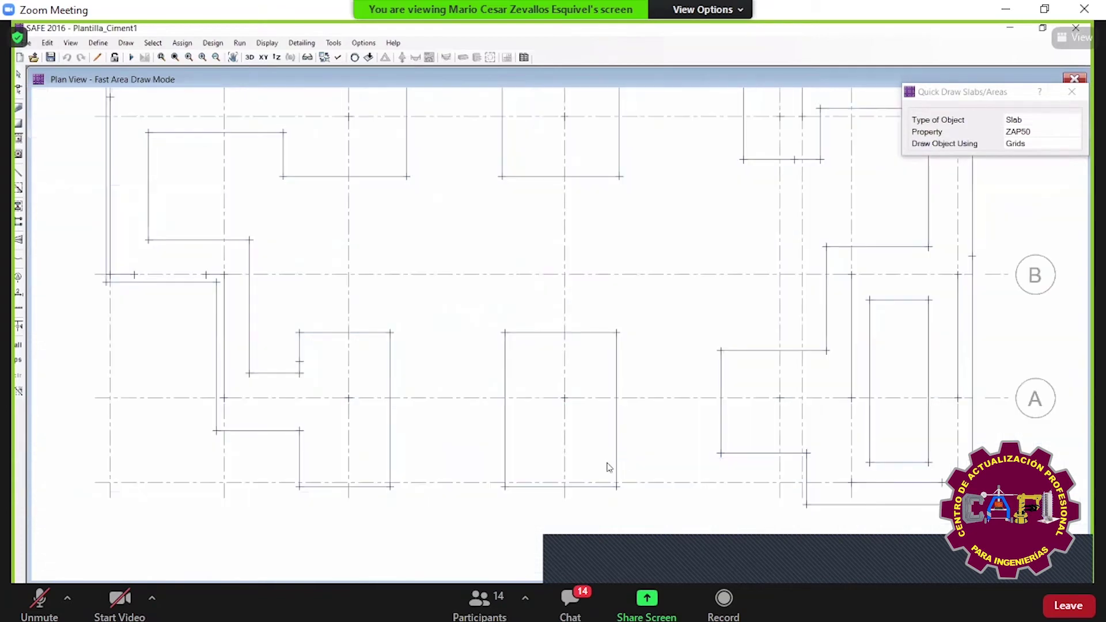
scroll(606, 464, up, 2)
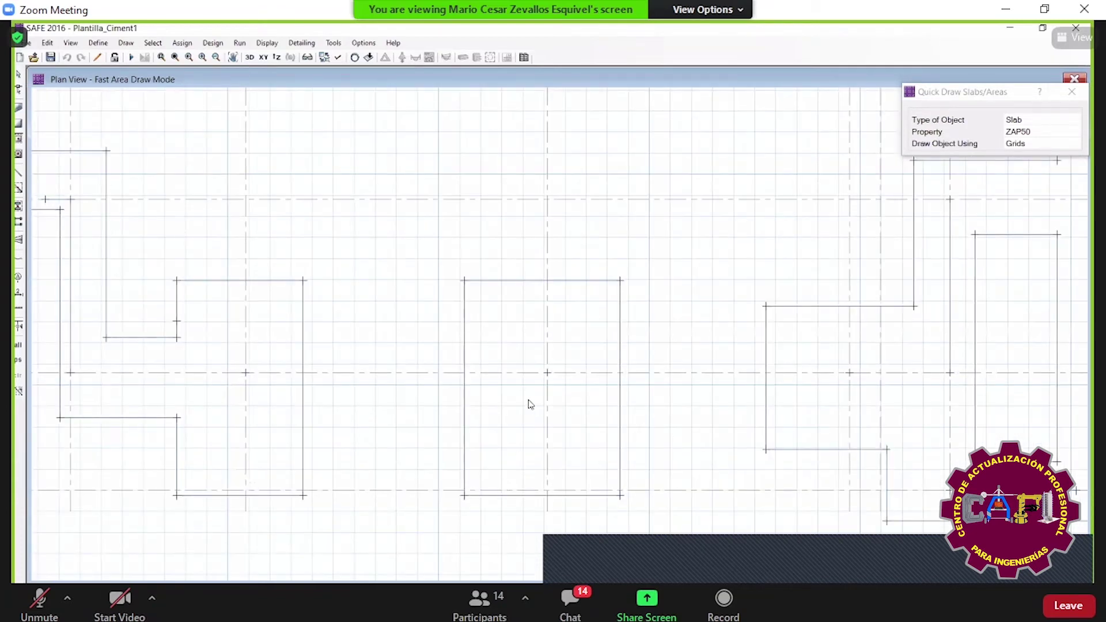
key(Escape)
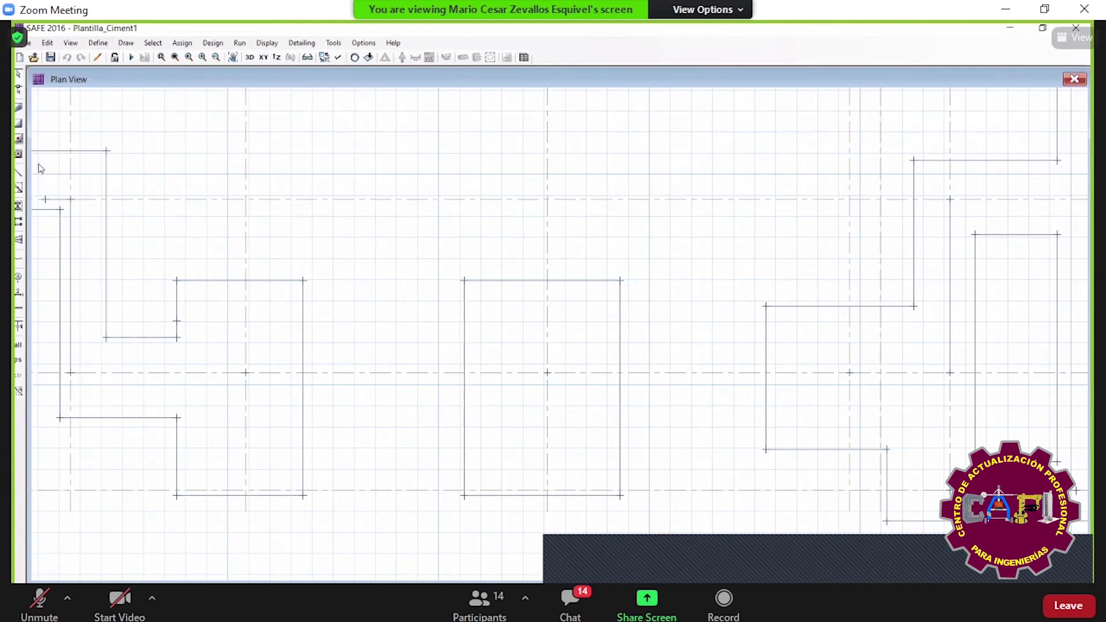
- Draw rectangular ZAP50 slabs over the two isolated footing outlines on grid line 4, at axis A and axis C
click(21, 124)
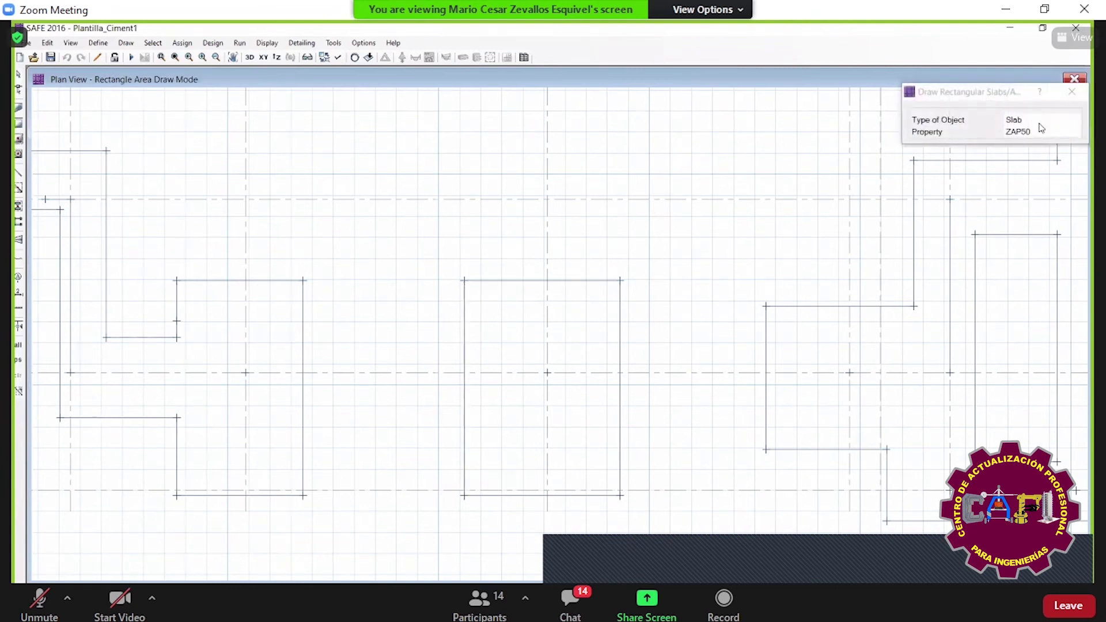
mouse_move(464, 281)
mouse_down()
mouse_move(592, 482)
mouse_move(619, 496)
mouse_up()
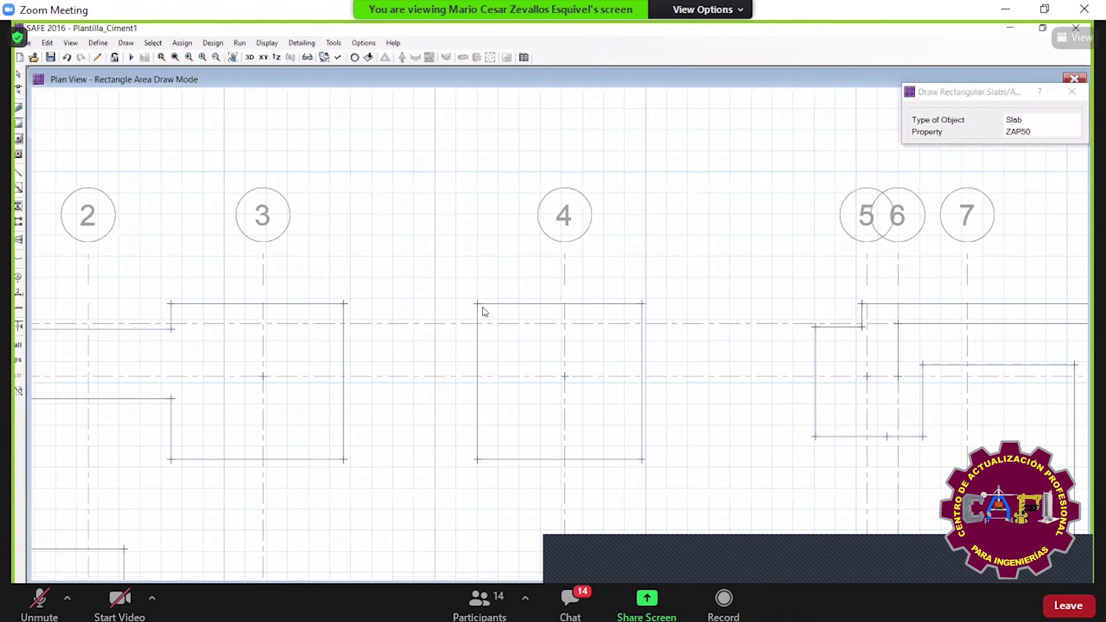
drag(623, 415, 643, 460)
scroll(736, 297, down, 2)
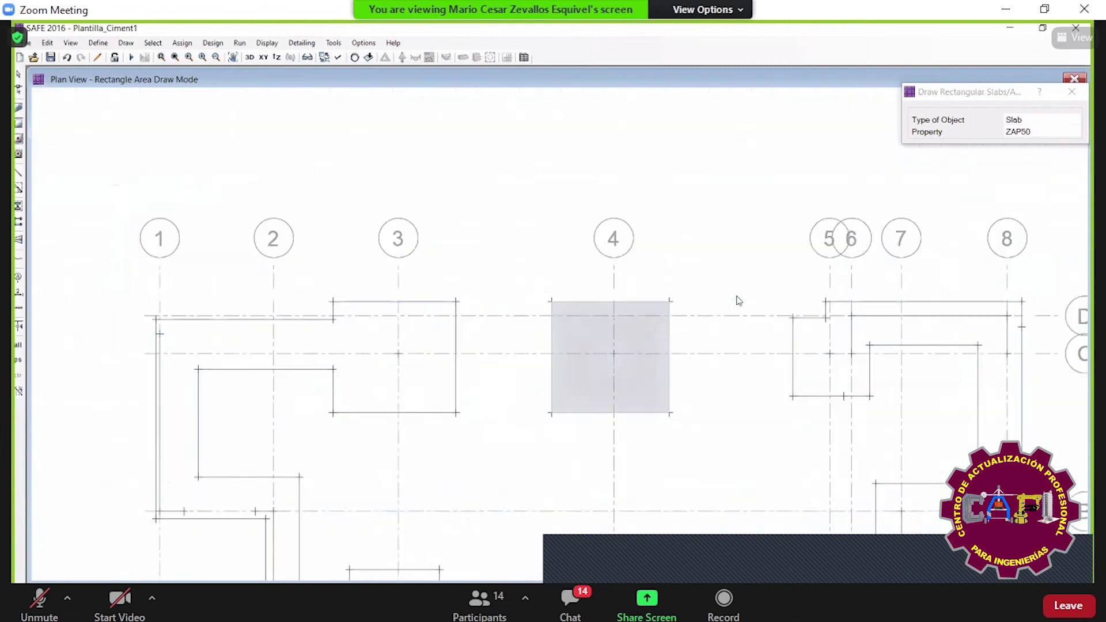
middle_drag(548, 309, 519, 216)
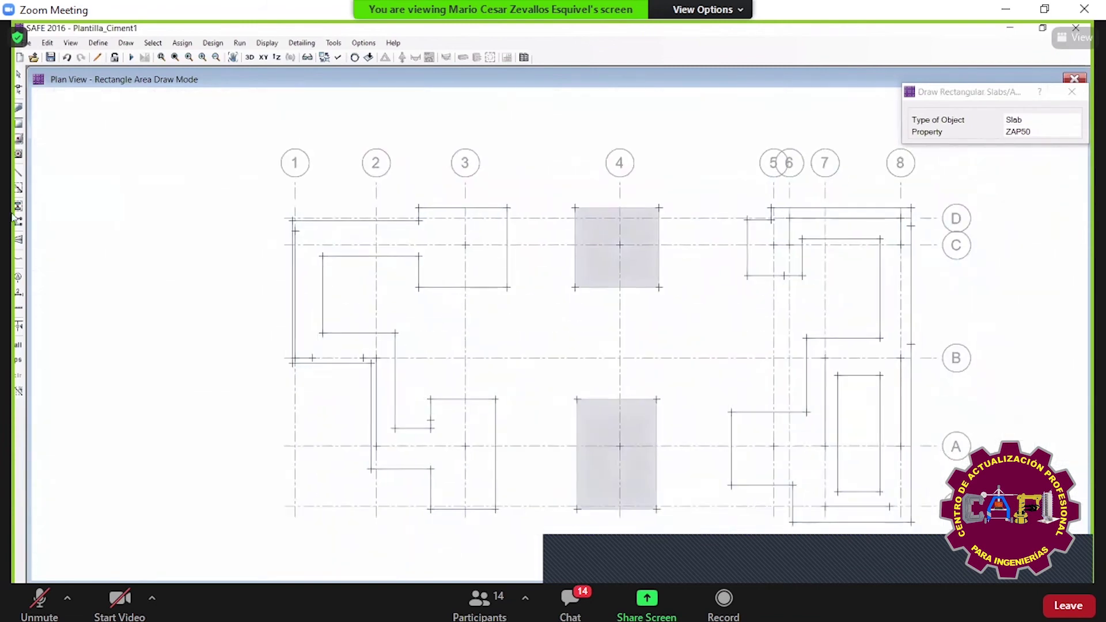
- Try to trace the combined footing outline between grid lines 1 and 3 as a slab with property ZAP50_
click(18, 109)
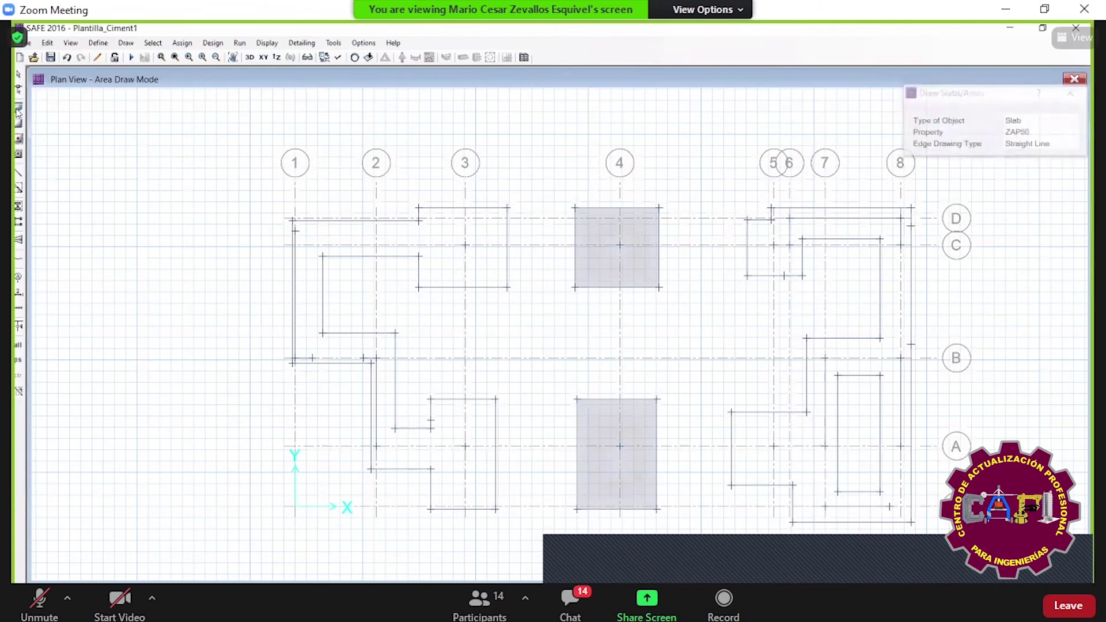
click(1045, 135)
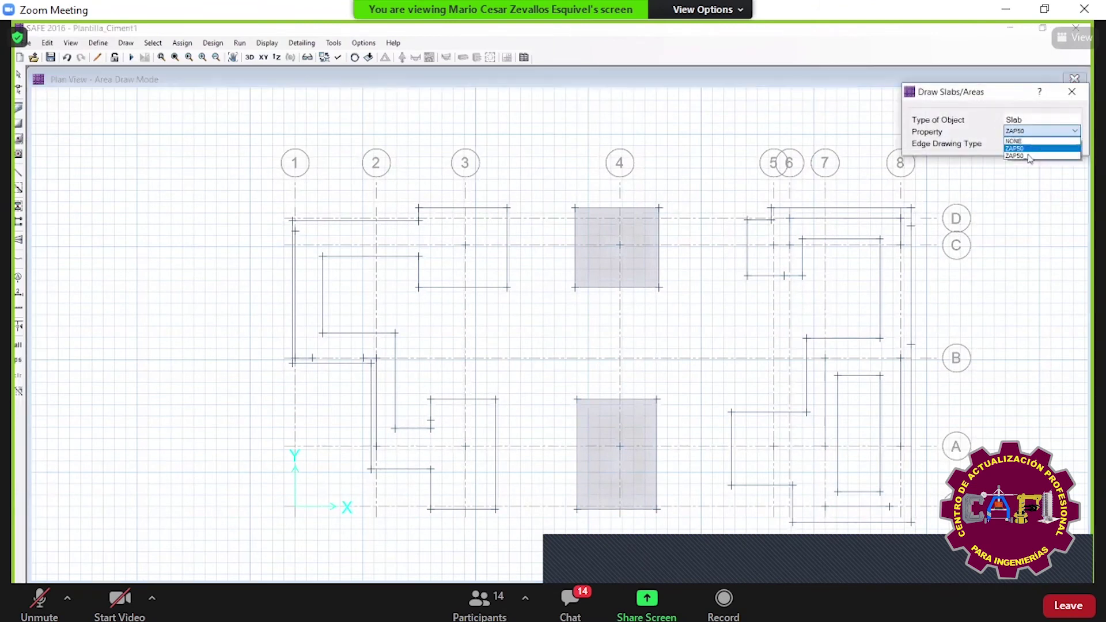
click(496, 509)
click(430, 509)
click(431, 470)
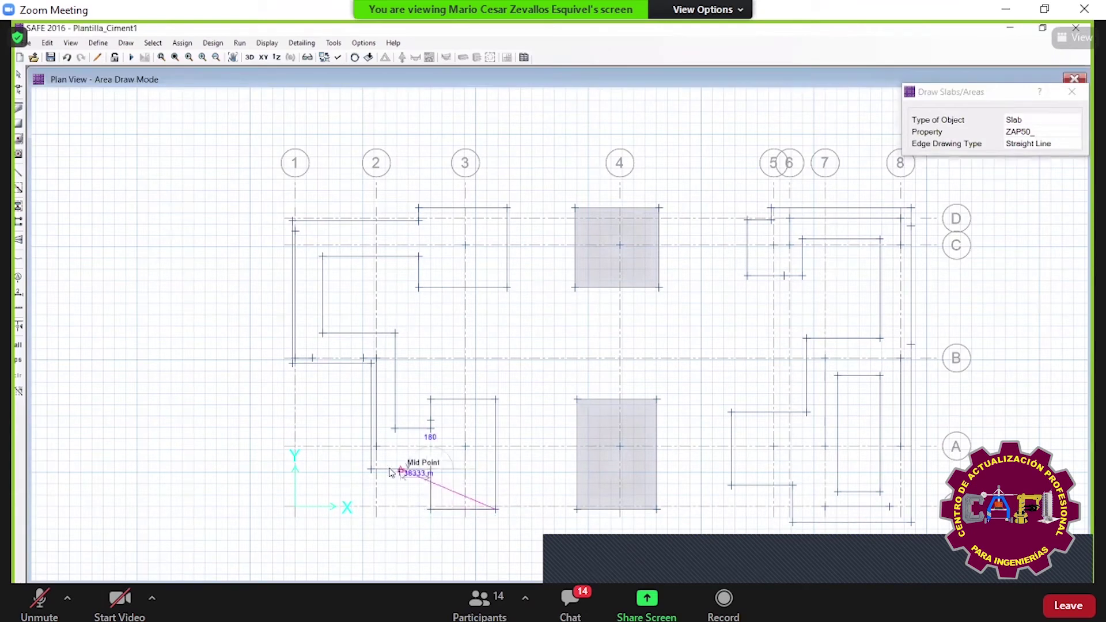
click(372, 470)
click(372, 363)
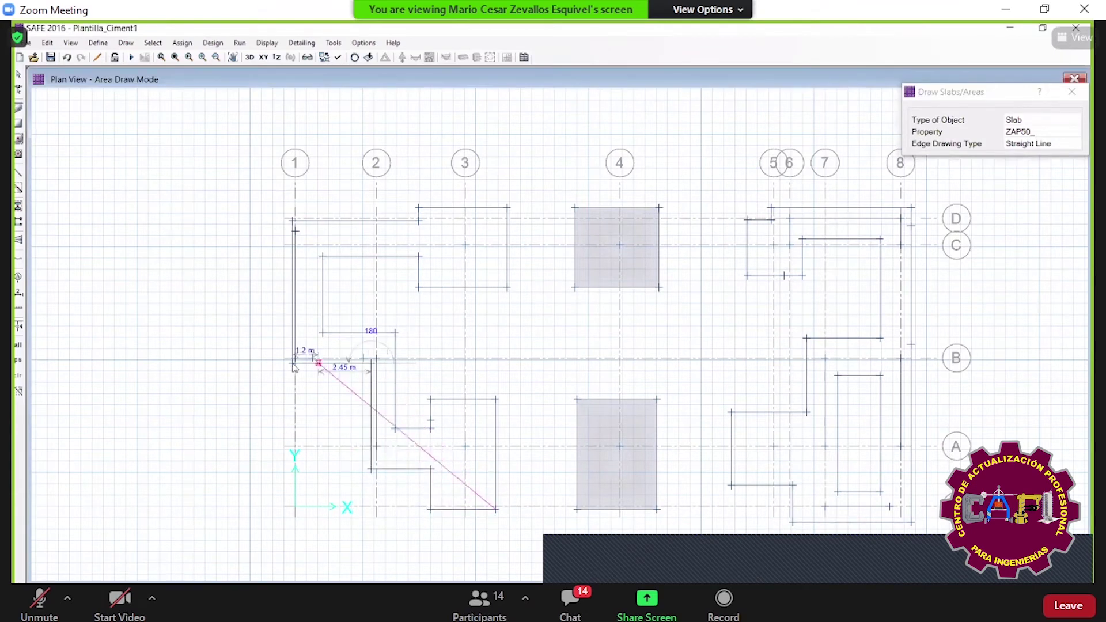
click(293, 363)
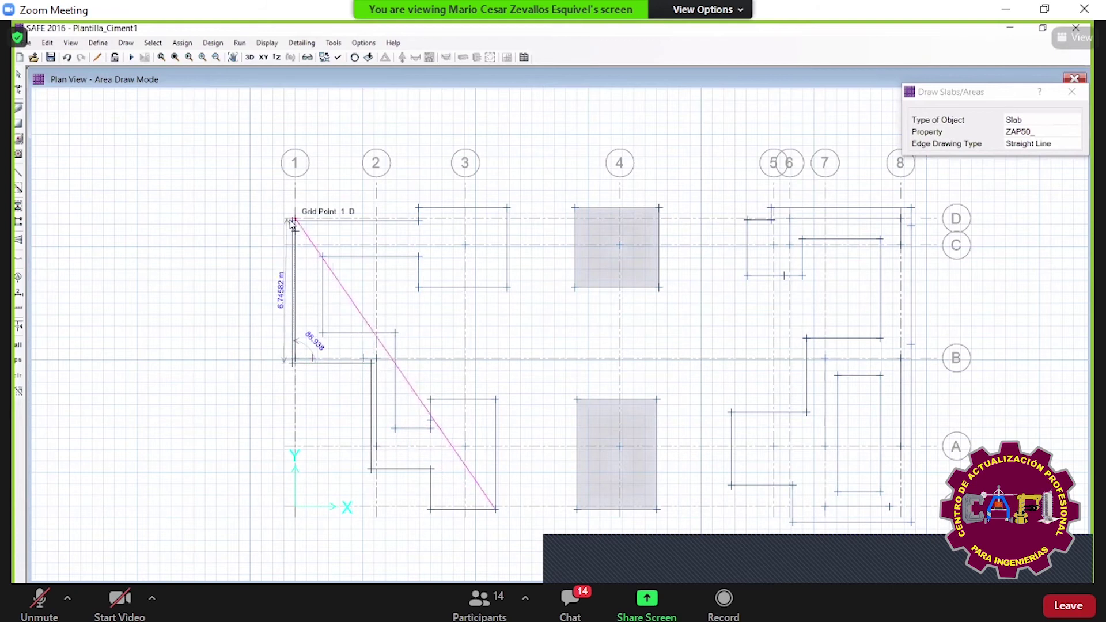
click(293, 222)
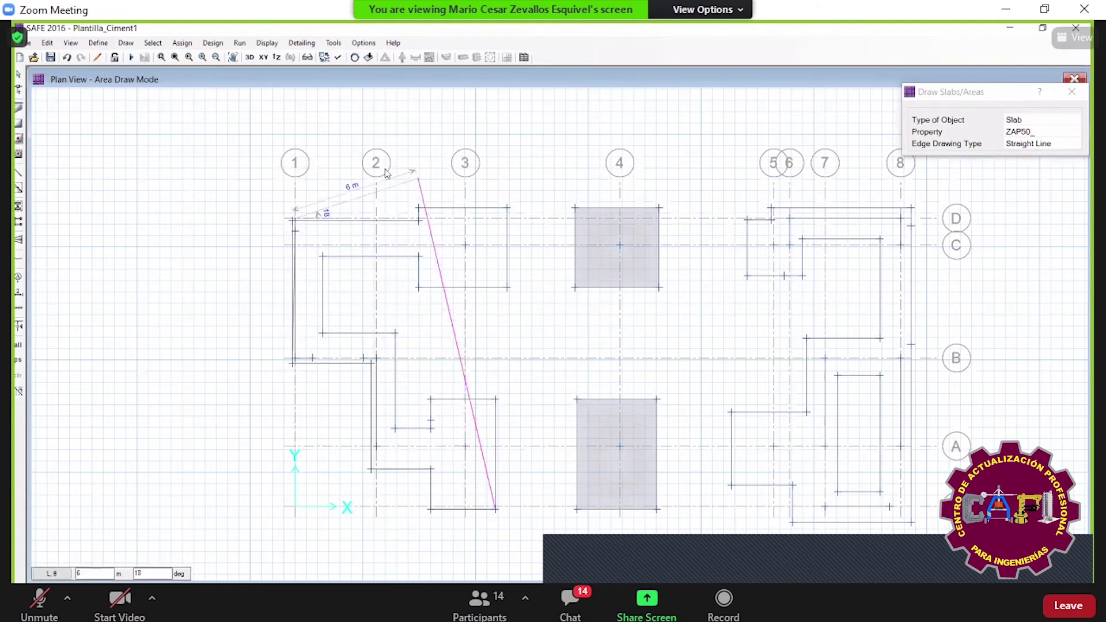
- Undo the last edit, end the area drawing and delete the area wrongly snapped to grid point 1-D
key(ctrl+z)
scroll(288, 220, up, 3)
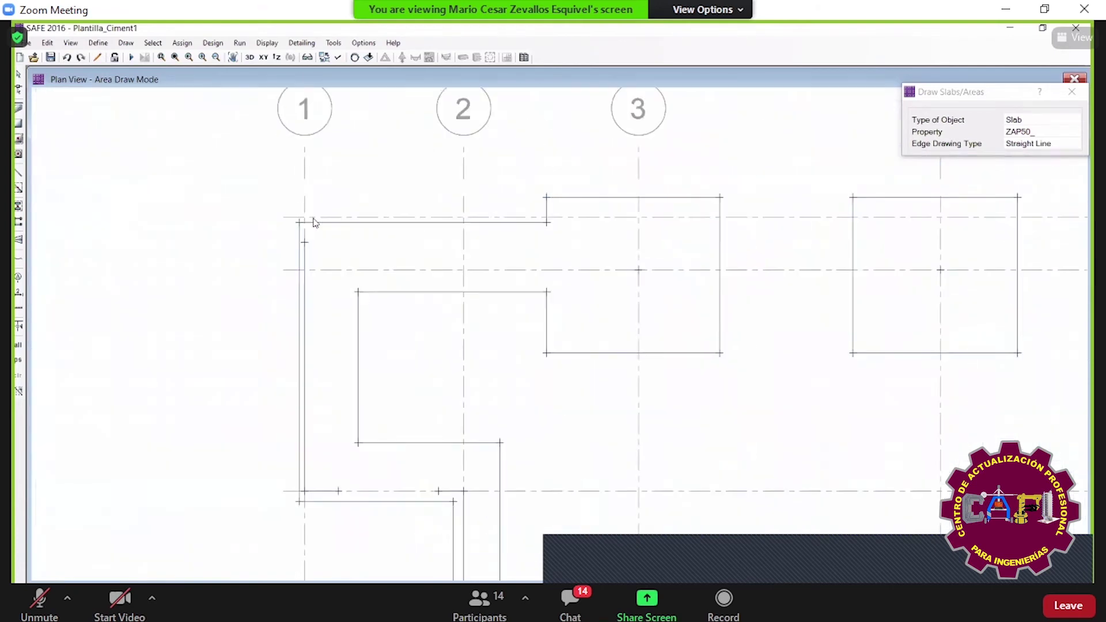
key(Escape)
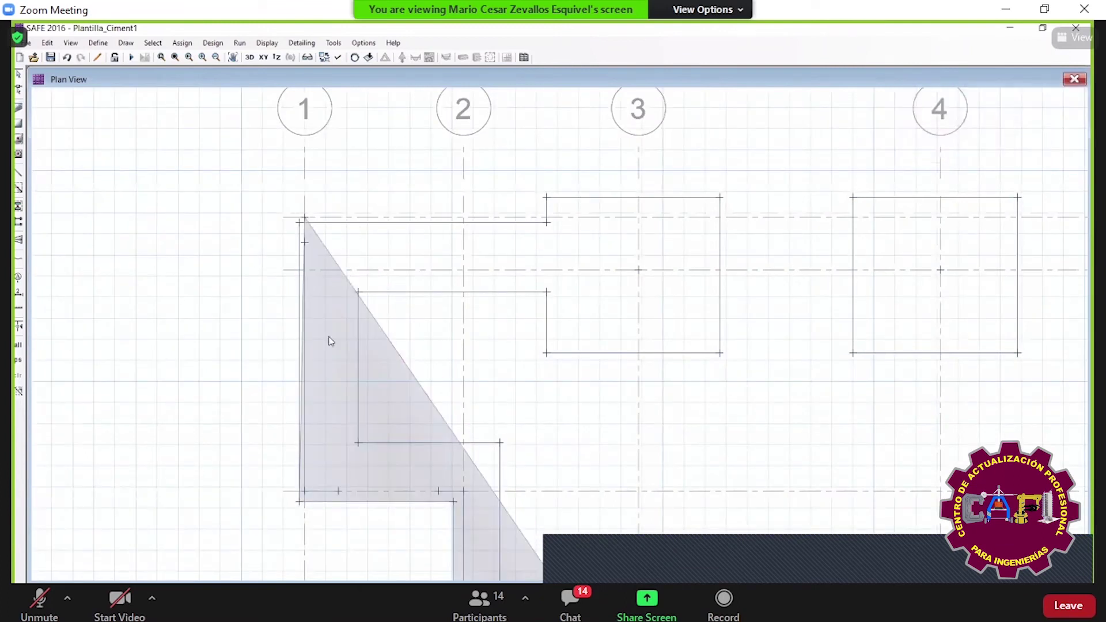
key(Delete)
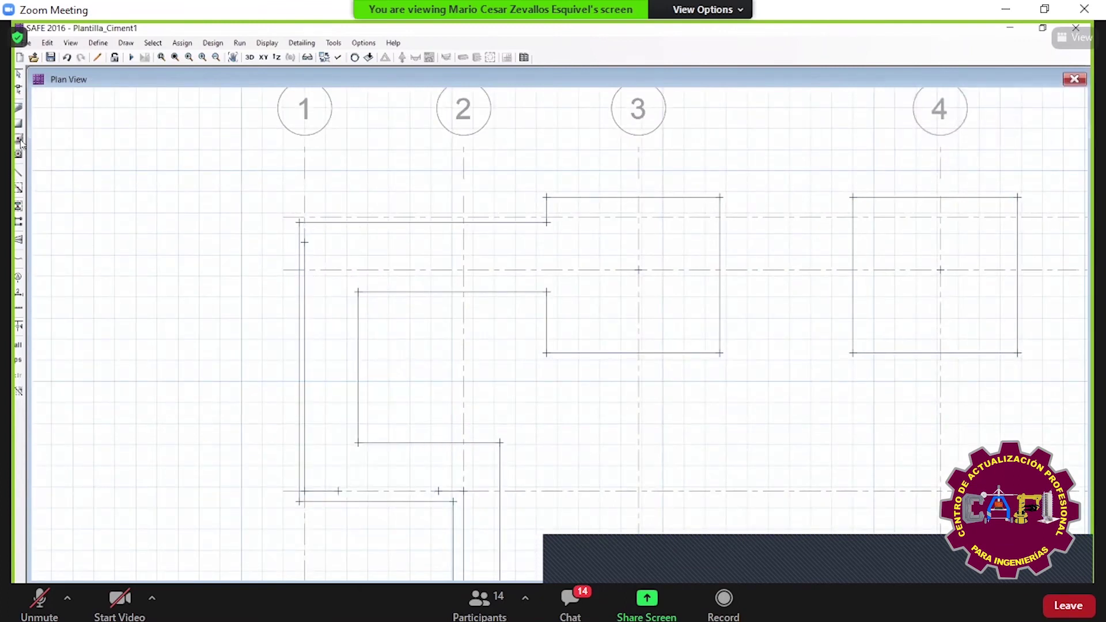
- Trace the combined footing outline between grid lines 1 and 3 corner by corner as a straight-edged slab with property ZAP50_
click(19, 111)
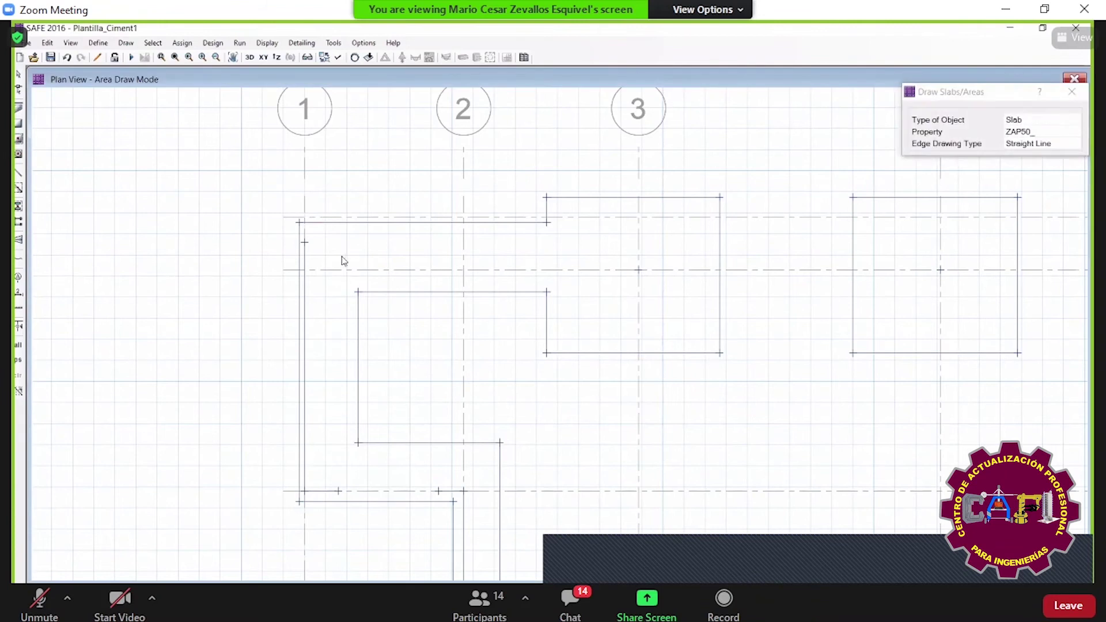
click(299, 223)
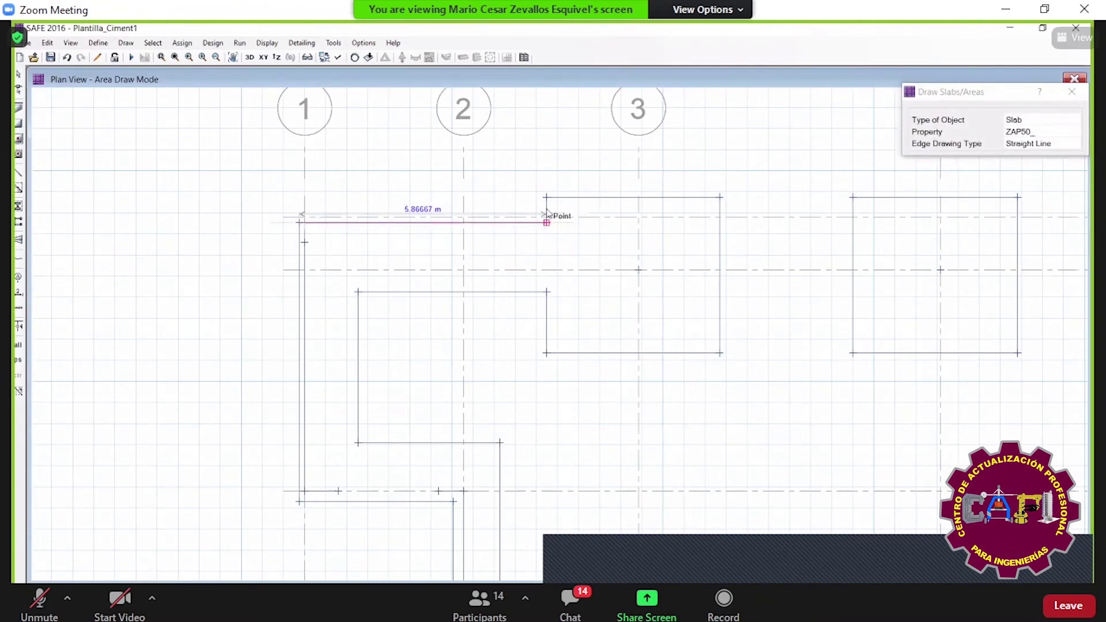
click(547, 198)
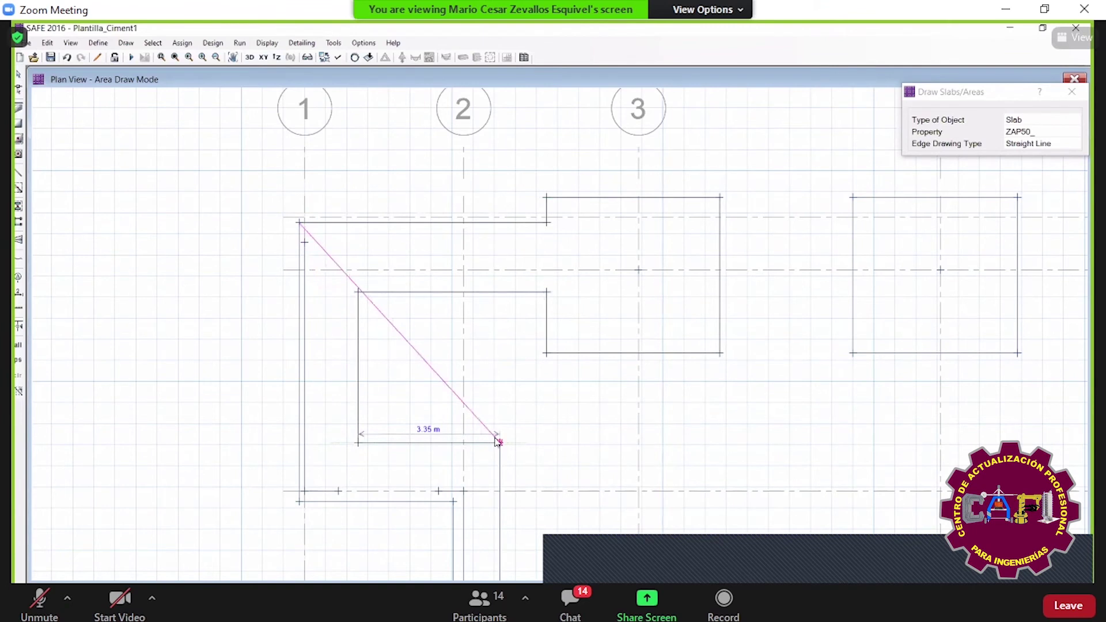
scroll(500, 443, down, 4)
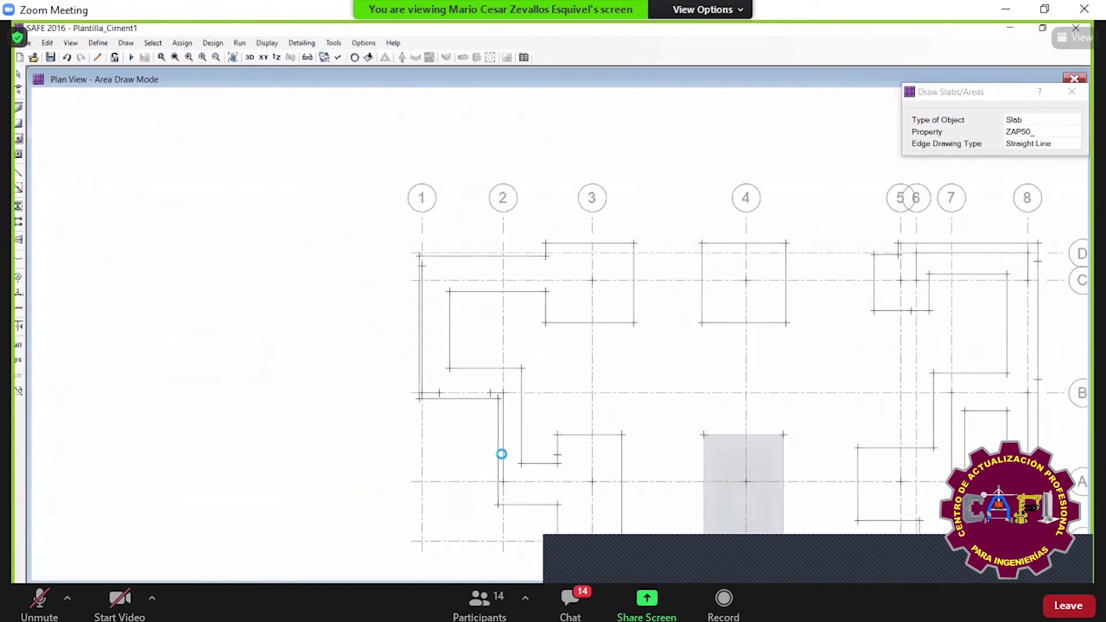
scroll(523, 474, up, 2)
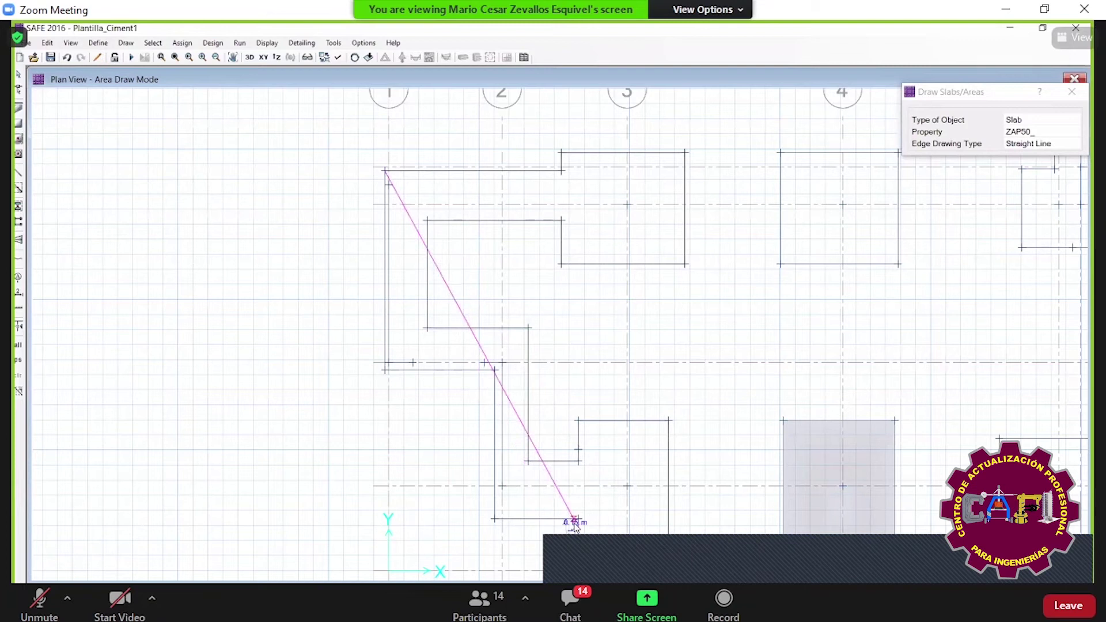
click(494, 518)
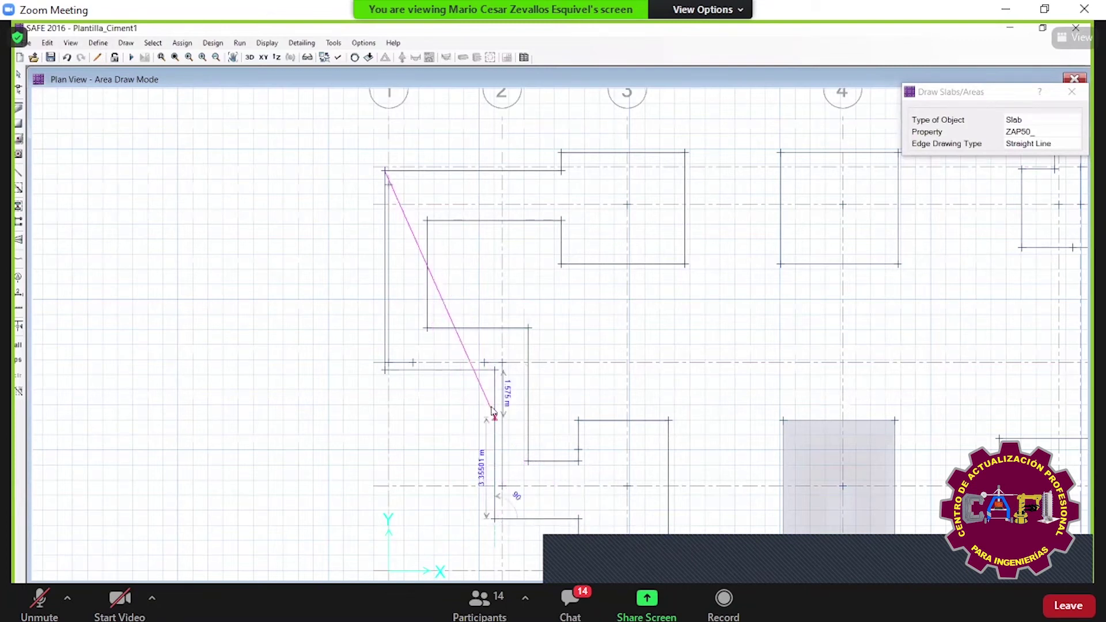
click(494, 371)
click(386, 369)
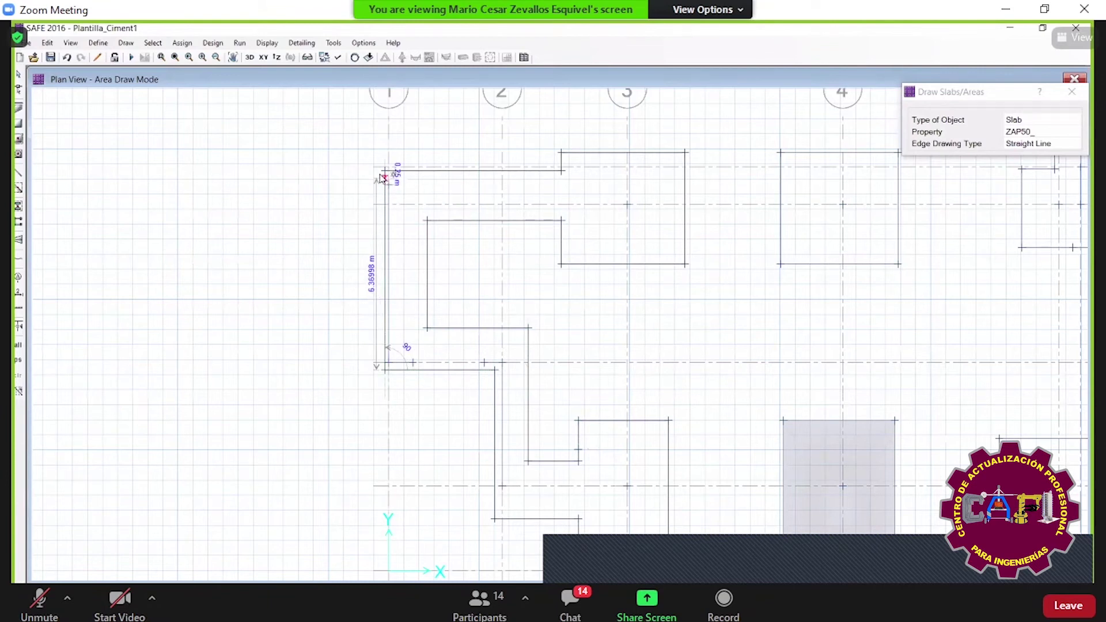
click(385, 171)
key(Escape)
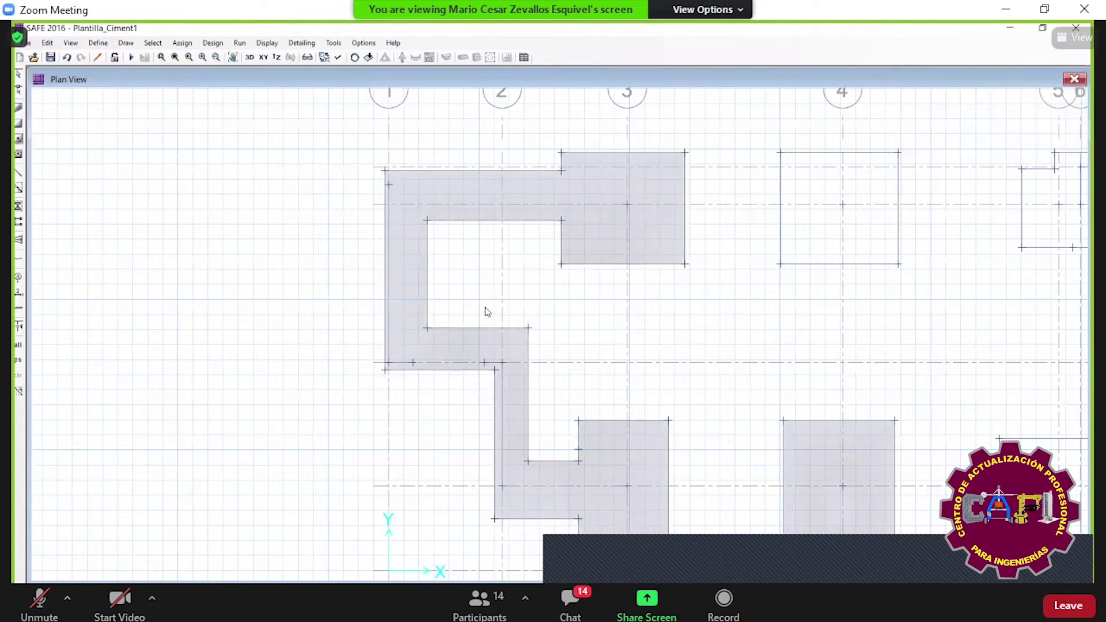
- Draw a rectangular slab with property ZAP50 over the isolated footing outline at grid line 4 and axis C
scroll(484, 318, down, 2)
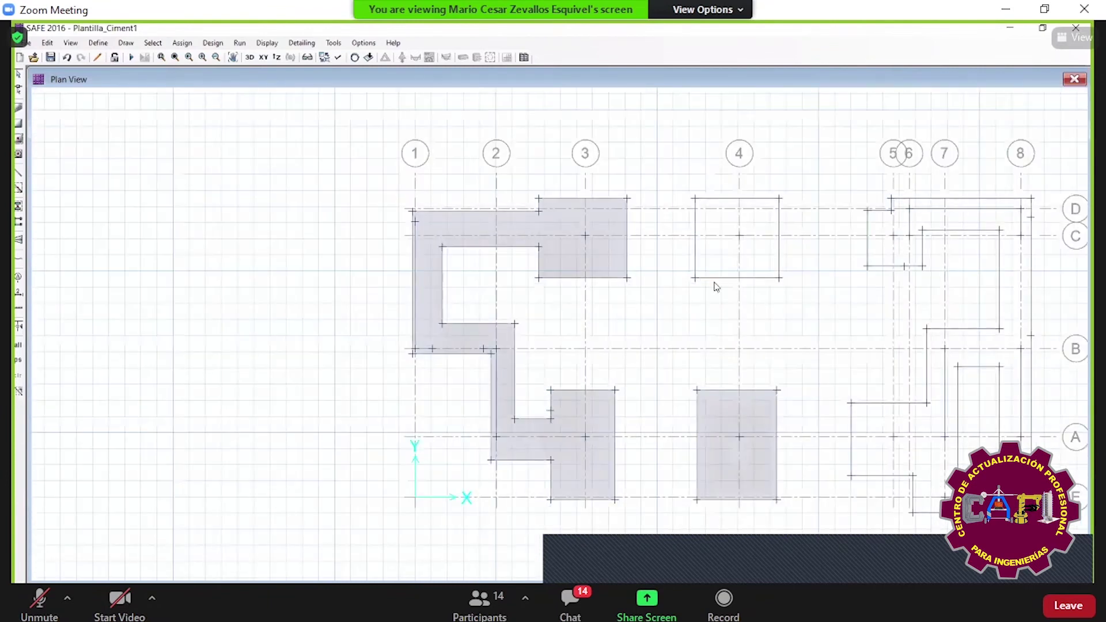
middle_drag(717, 286, 501, 347)
scroll(538, 316, up, 2)
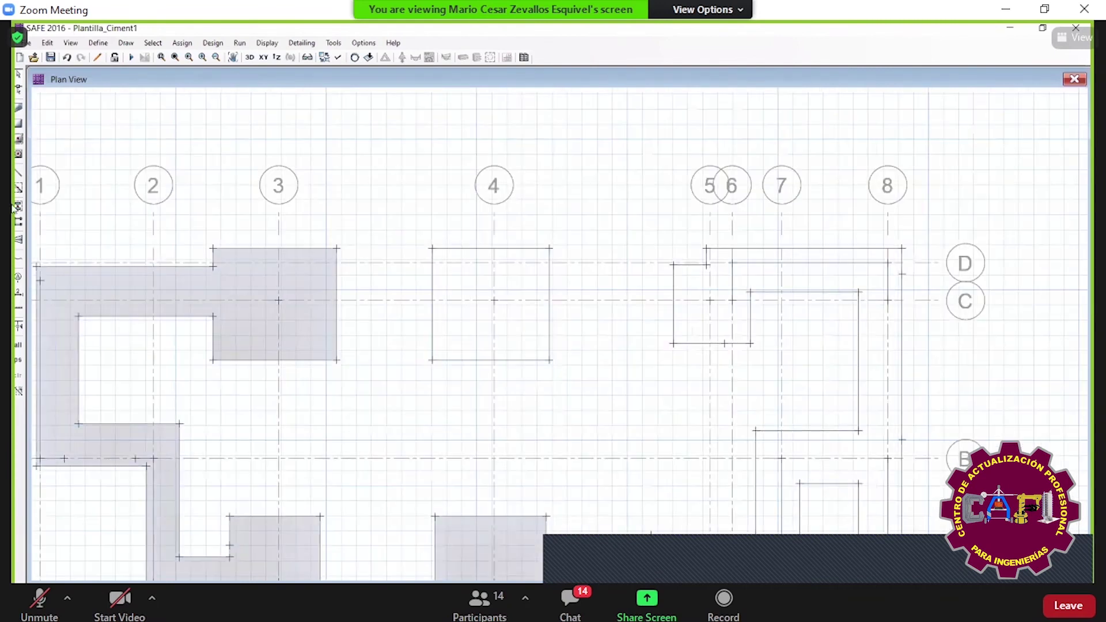
click(19, 124)
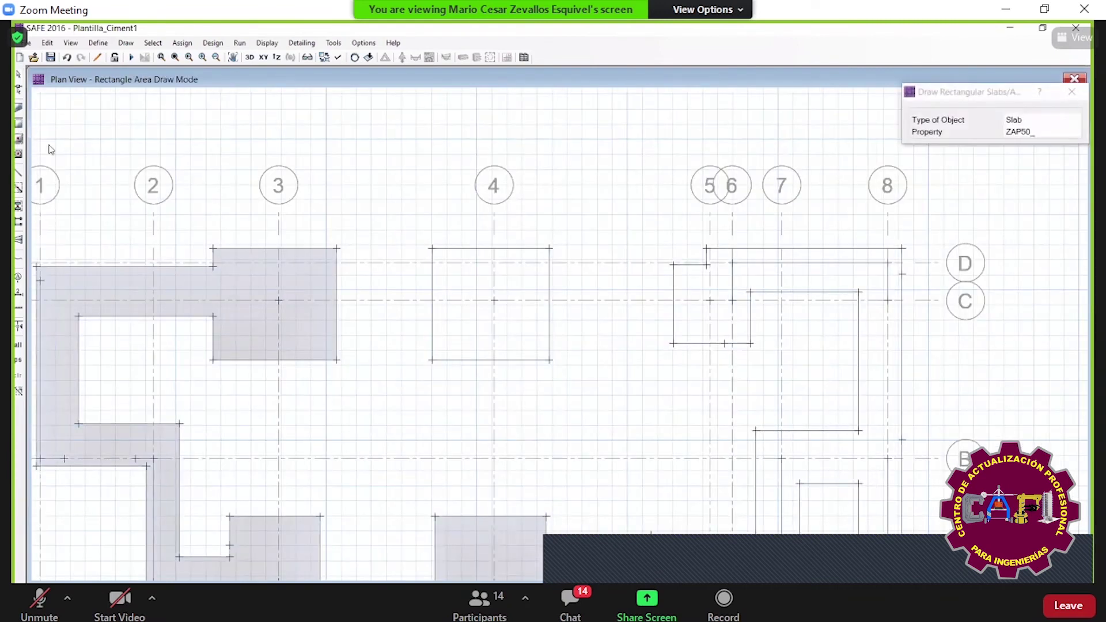
click(1030, 133)
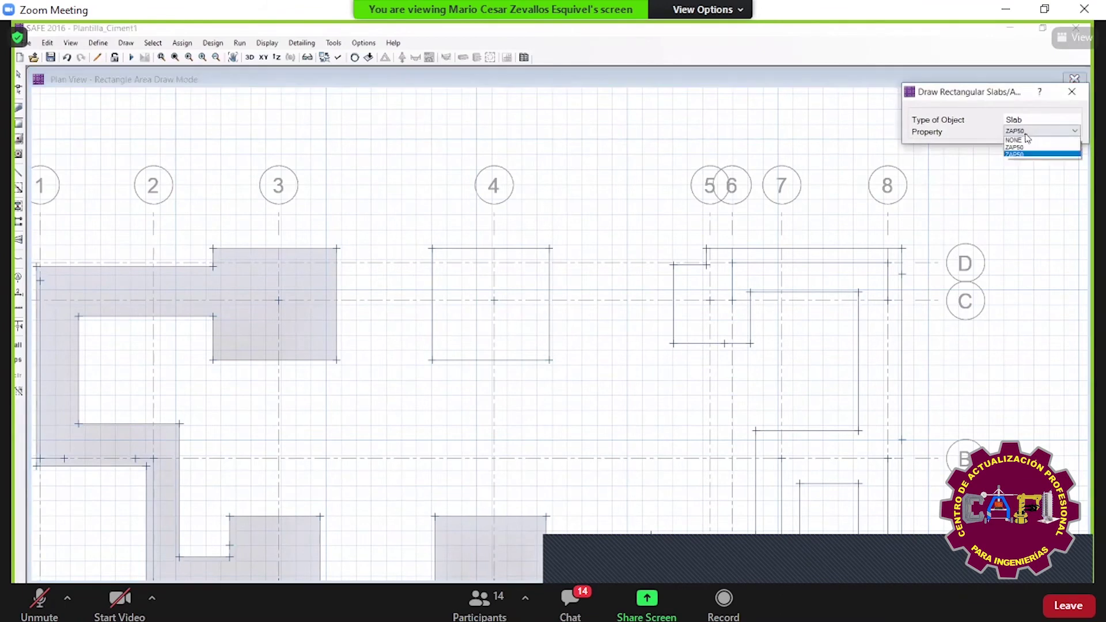
click(1027, 151)
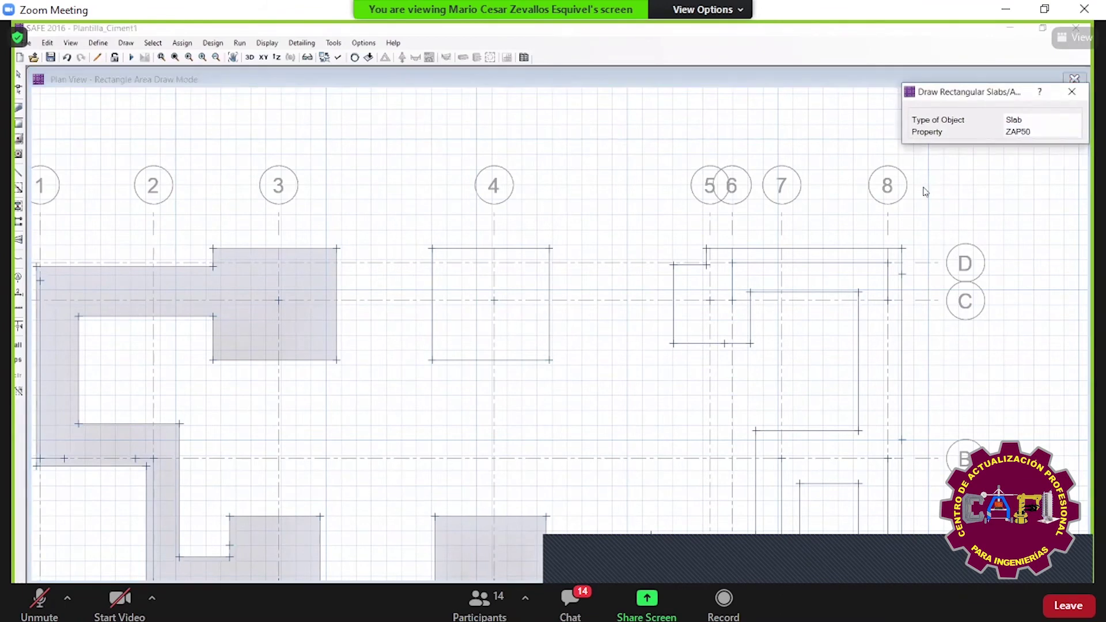
click(432, 249)
click(552, 362)
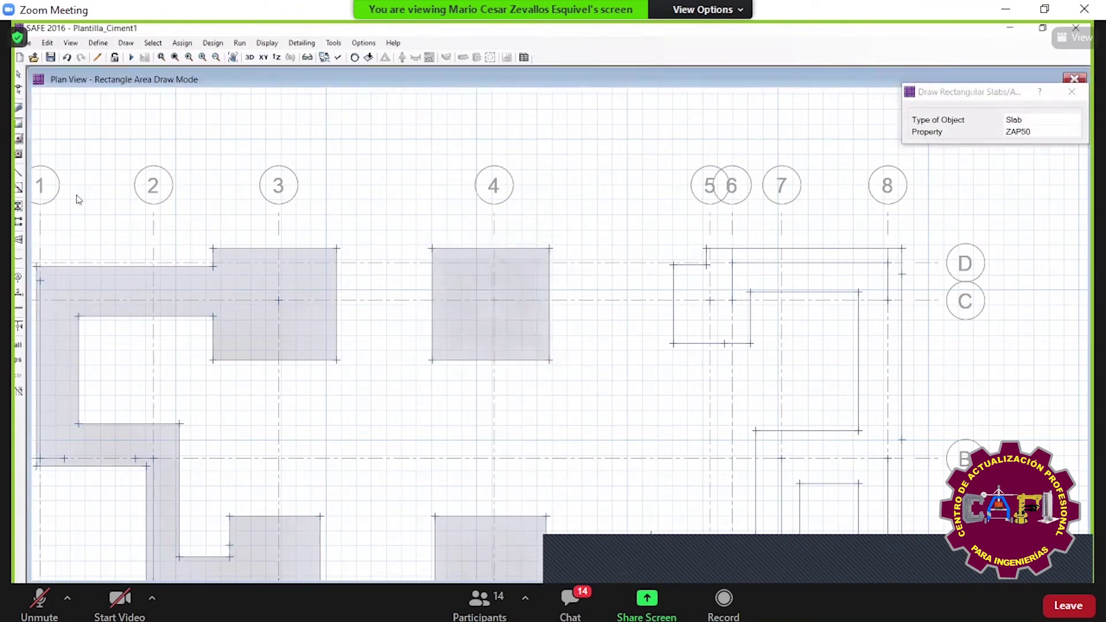
- Trace the outer outline of the combined footing between grid lines 5 and 8 as a straight-edged slab with property ZAP50
click(19, 107)
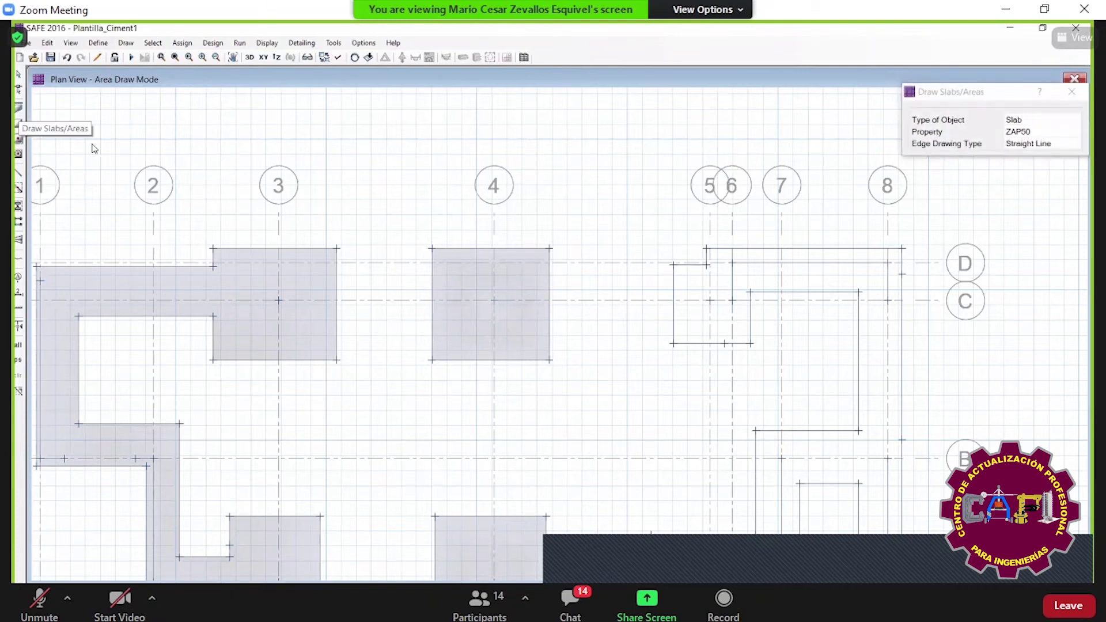
click(672, 264)
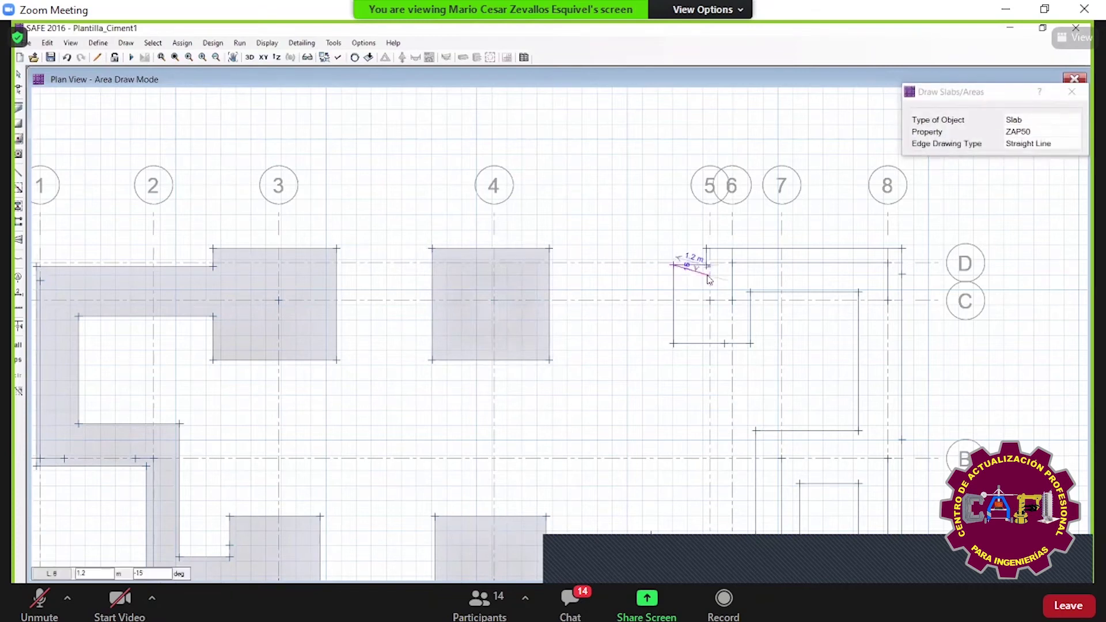
scroll(708, 270, up, 2)
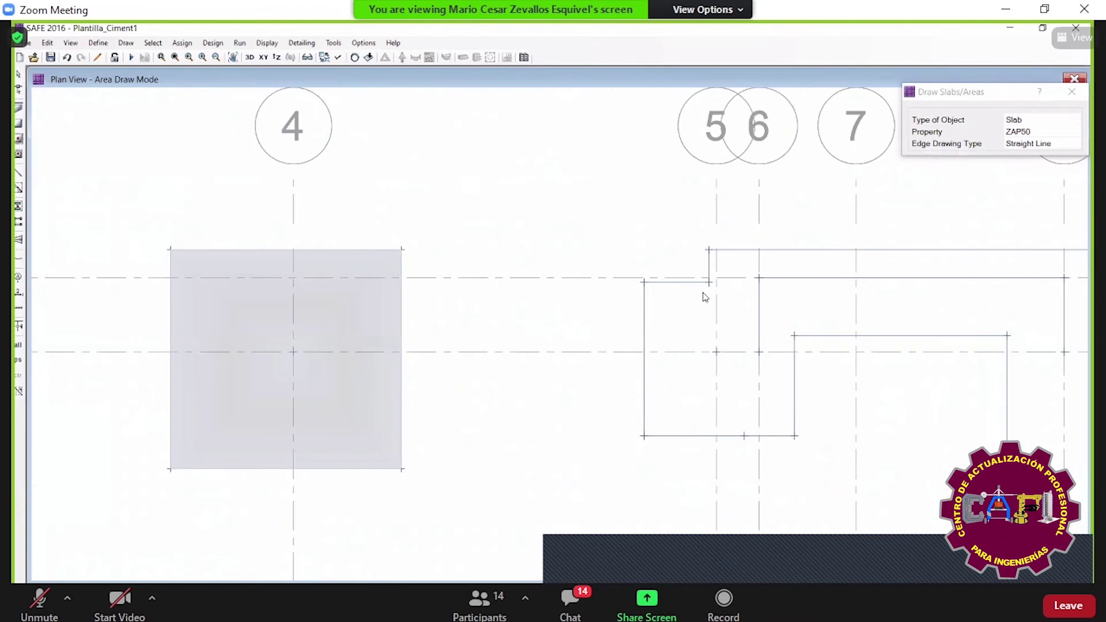
scroll(576, 274, down, 2)
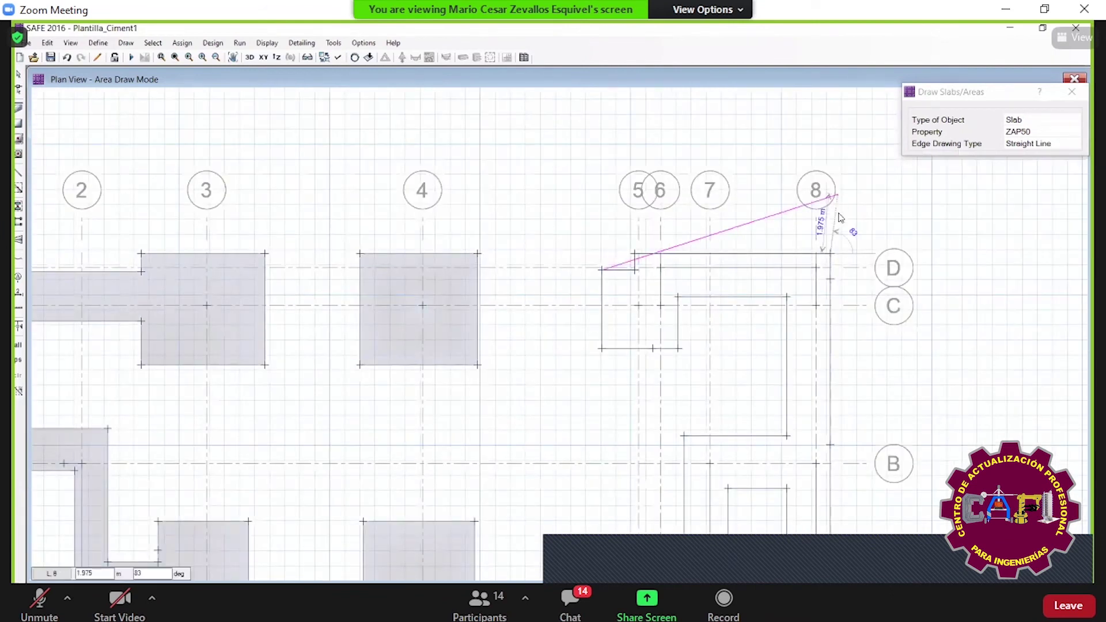
middle_drag(863, 418, 852, 227)
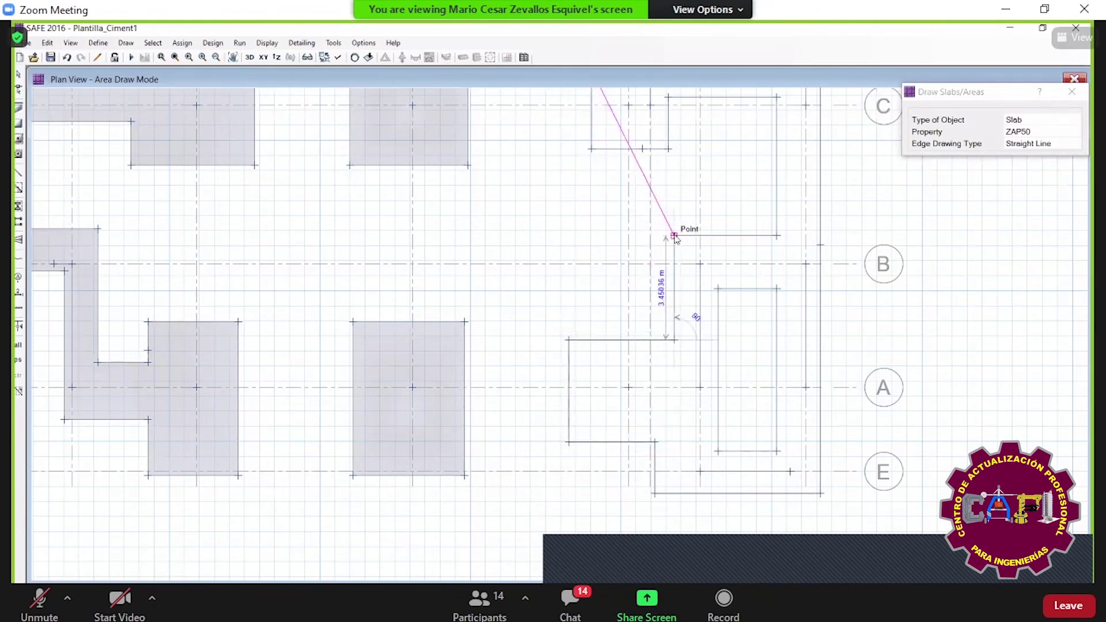
click(772, 238)
middle_drag(772, 140, 769, 286)
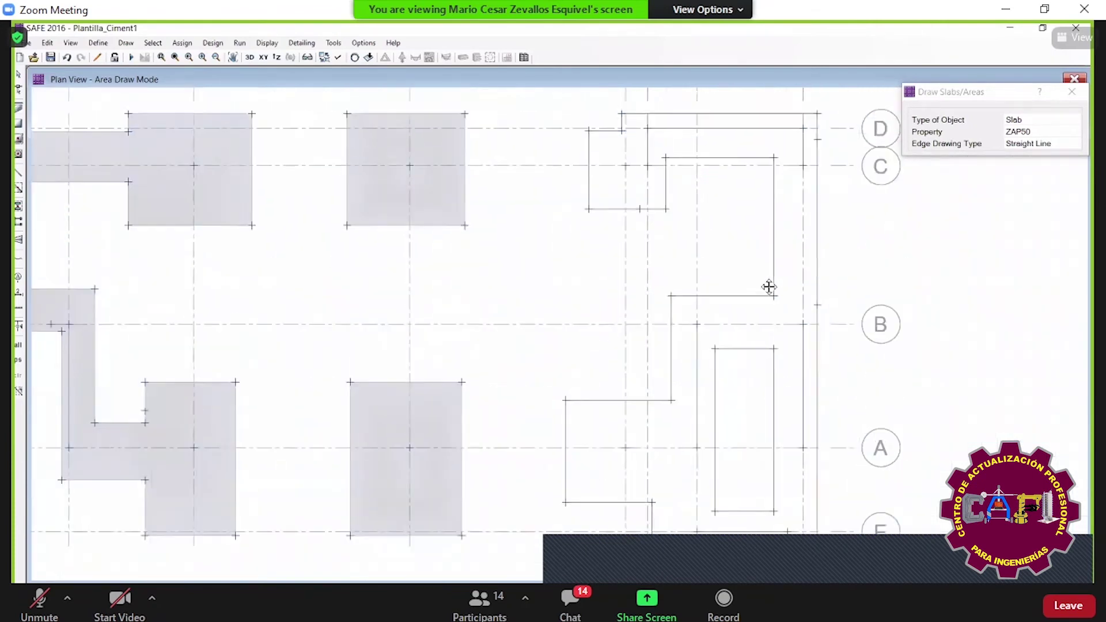
click(775, 245)
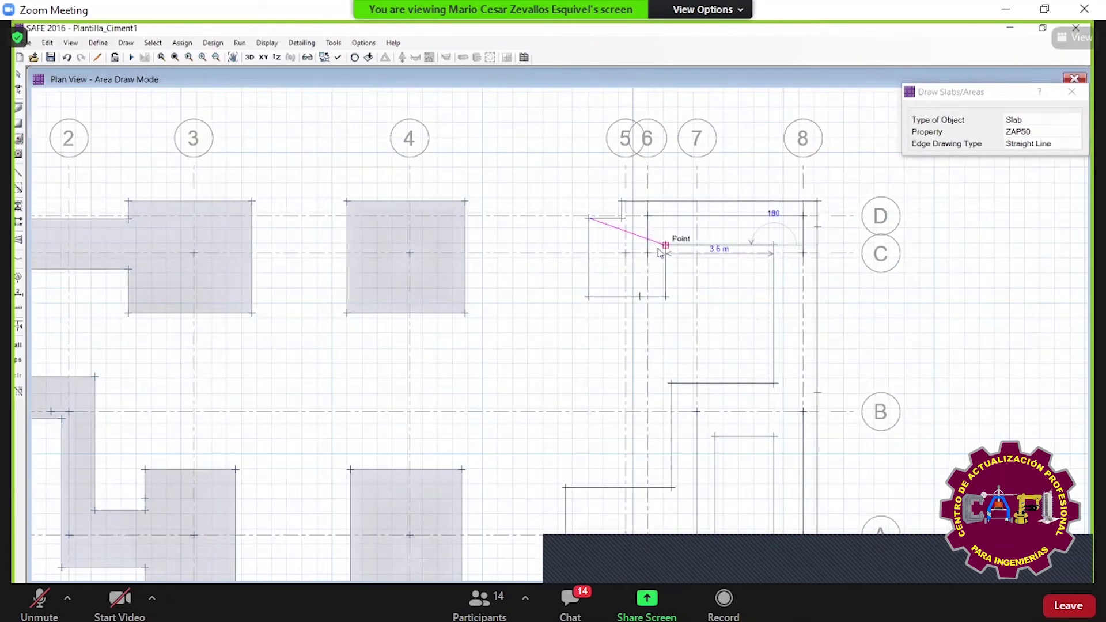
click(665, 245)
click(665, 296)
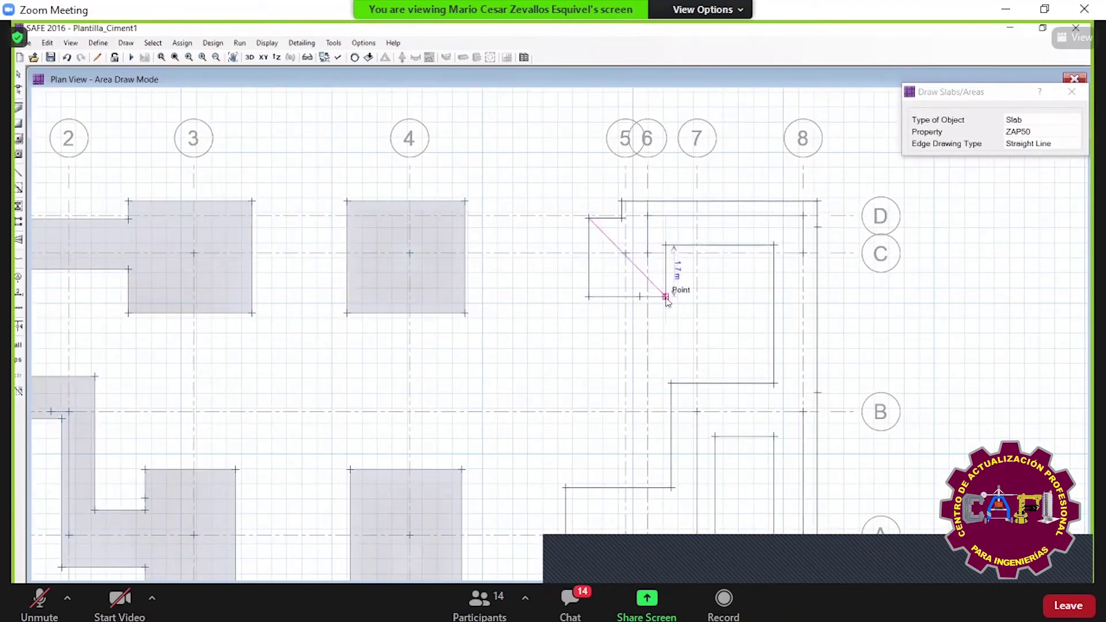
click(589, 297)
double_click(588, 218)
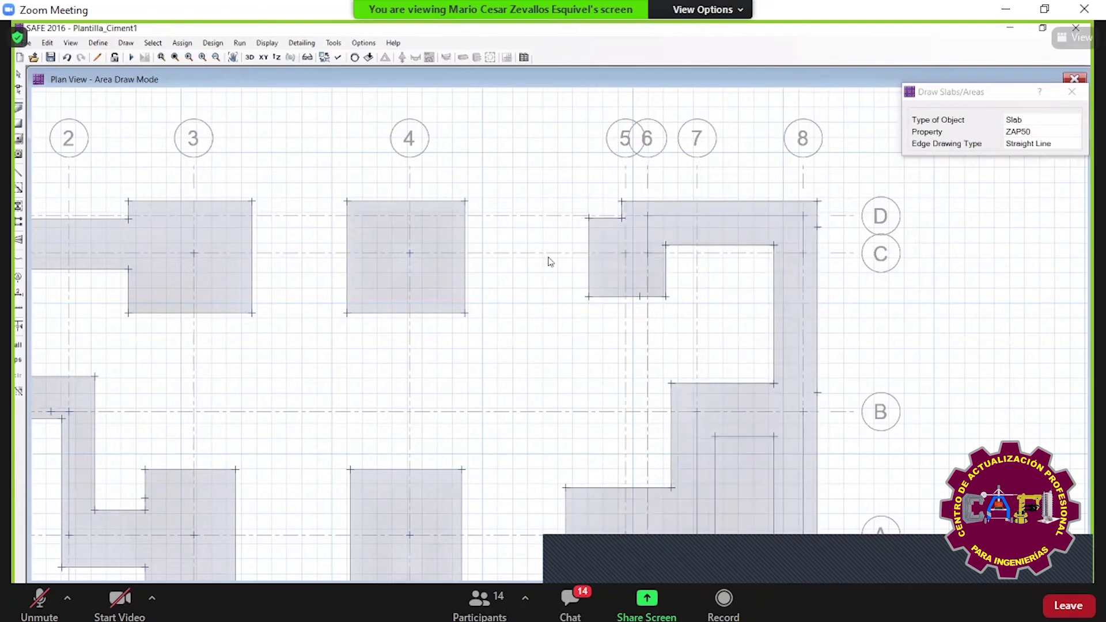
key(Escape)
- Draw a rectangular area with property NONE over the inner rectangle between grid lines 7 and 8, near axis A
middle_drag(616, 373, 530, 235)
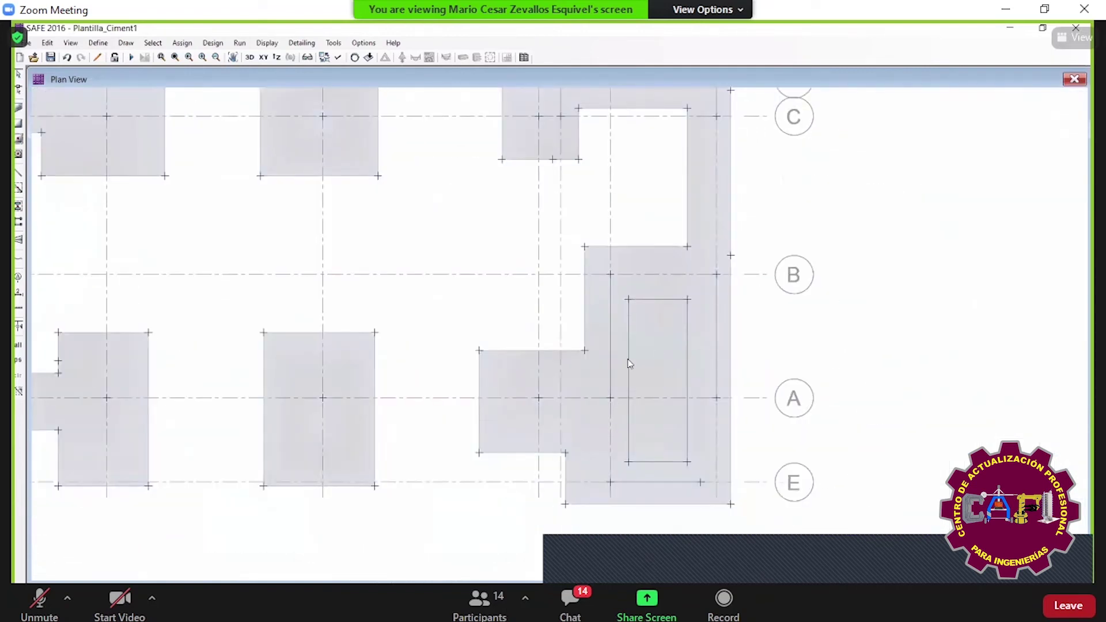
click(19, 124)
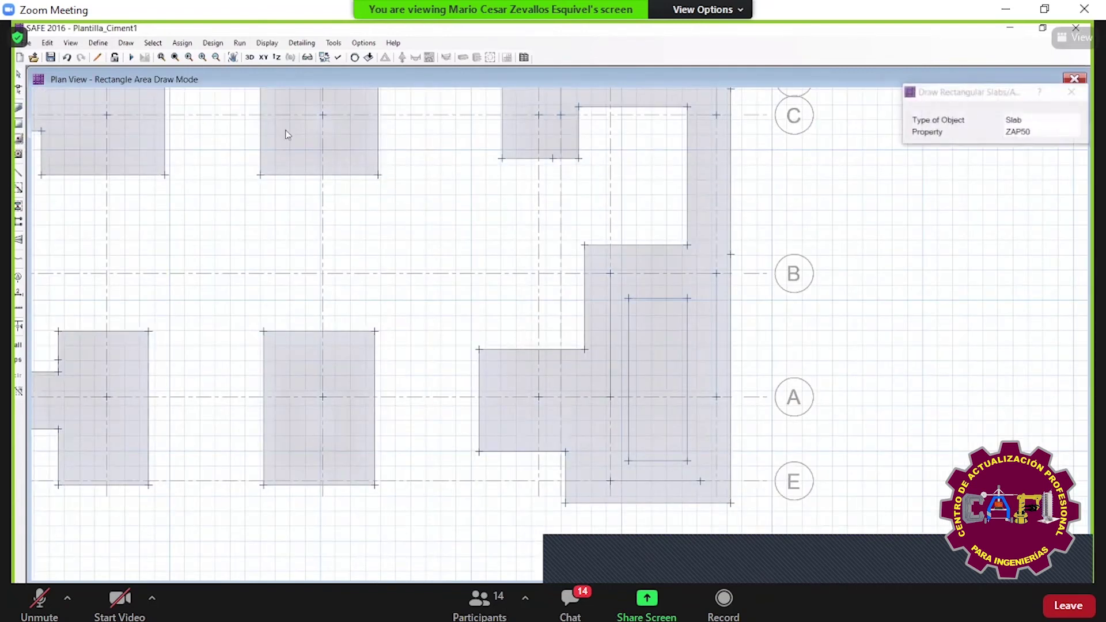
click(999, 132)
click(1020, 132)
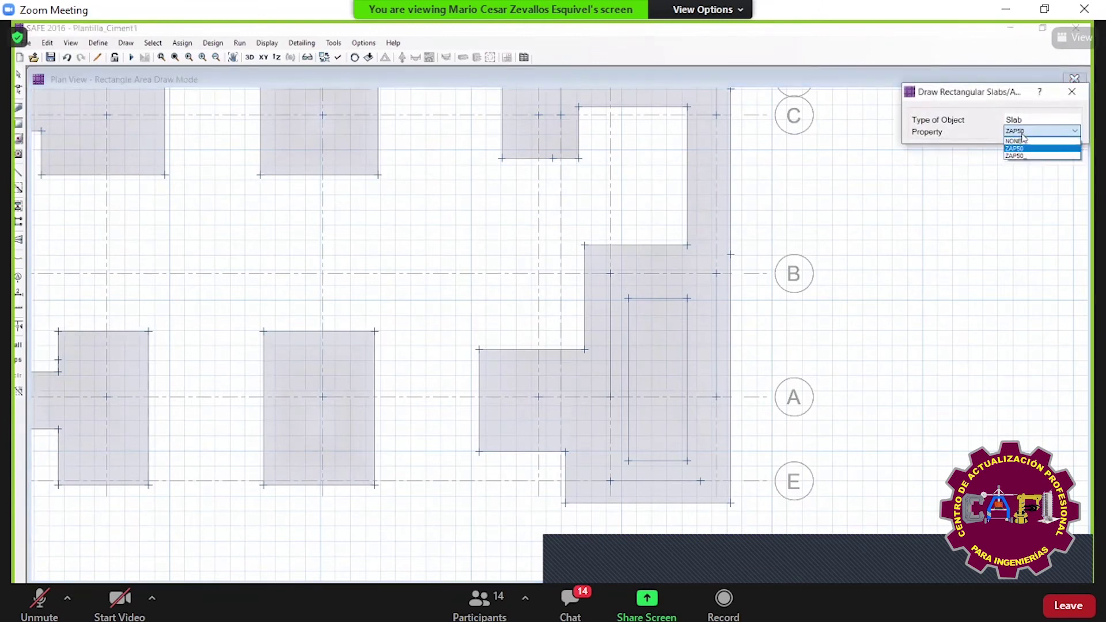
click(1016, 139)
drag(628, 299, 688, 462)
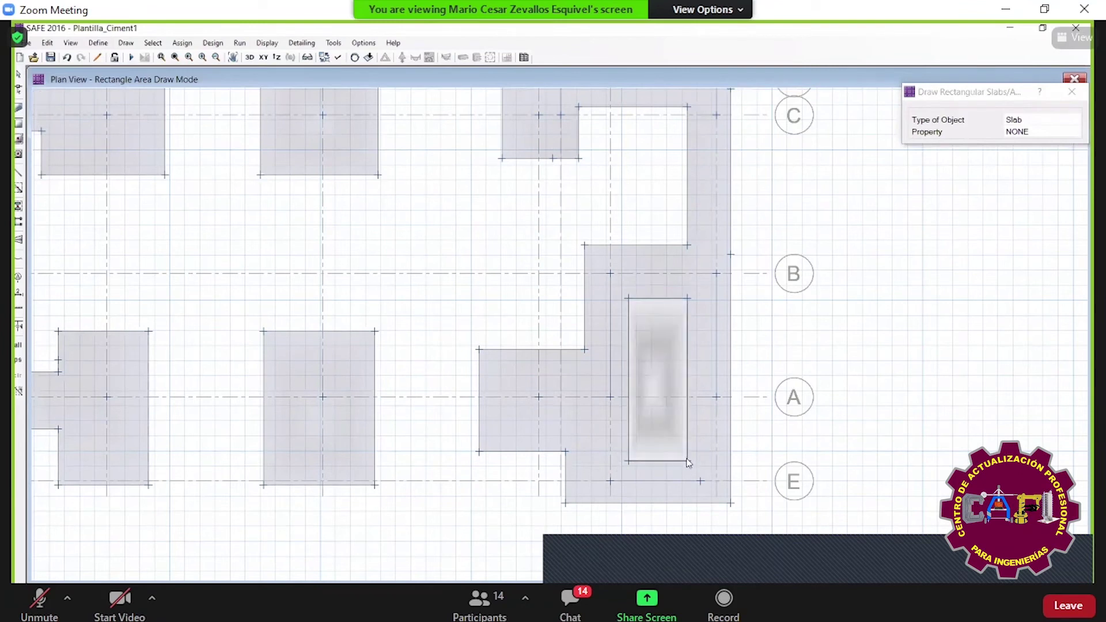
key(Escape)
- Save the model with the footing slabs drawn
scroll(811, 352, down, 1)
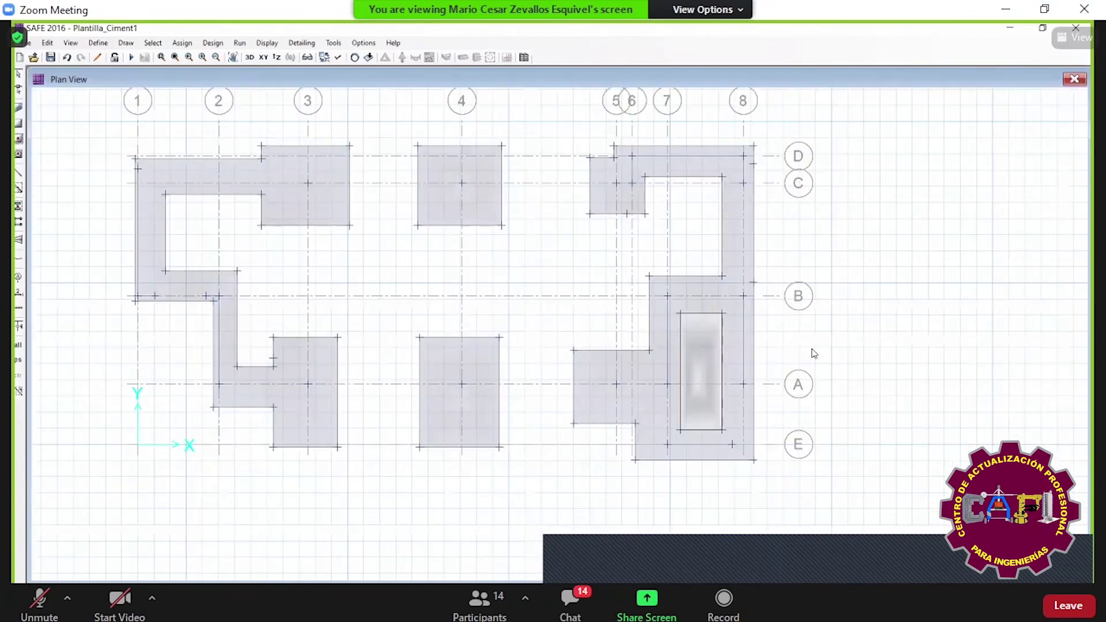
scroll(811, 348, down, 1)
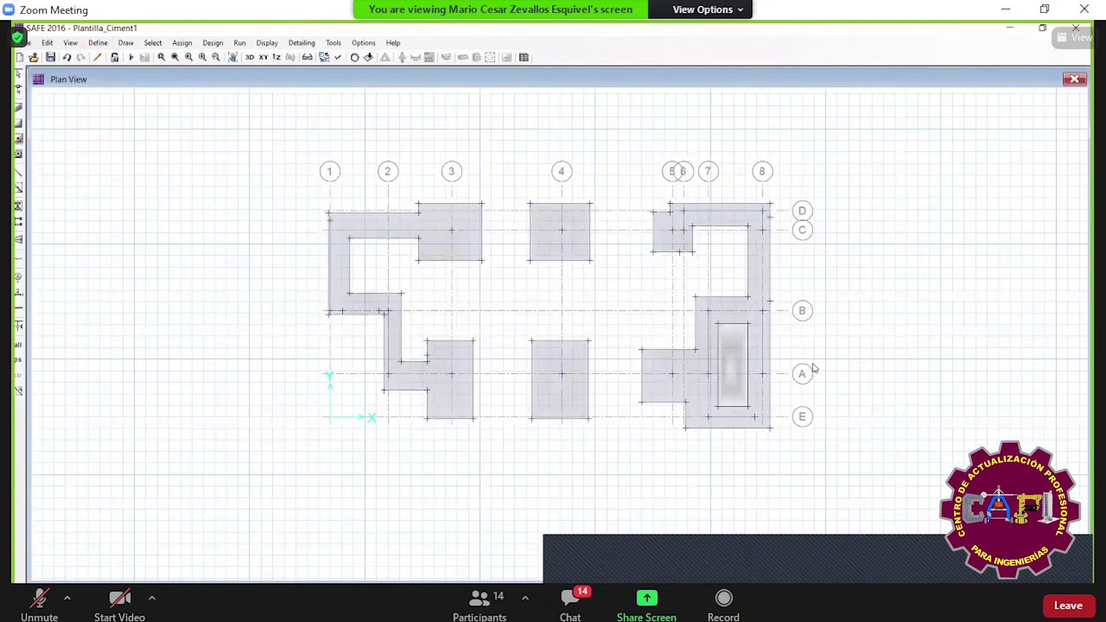
middle_drag(423, 253, 283, 183)
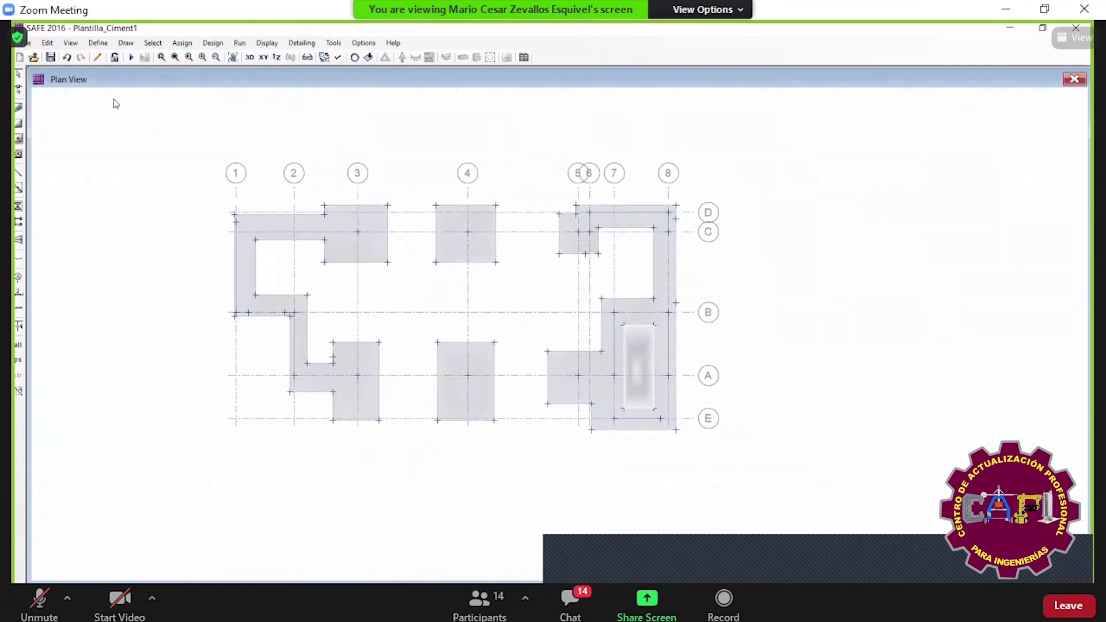
click(51, 59)
click(668, 368)
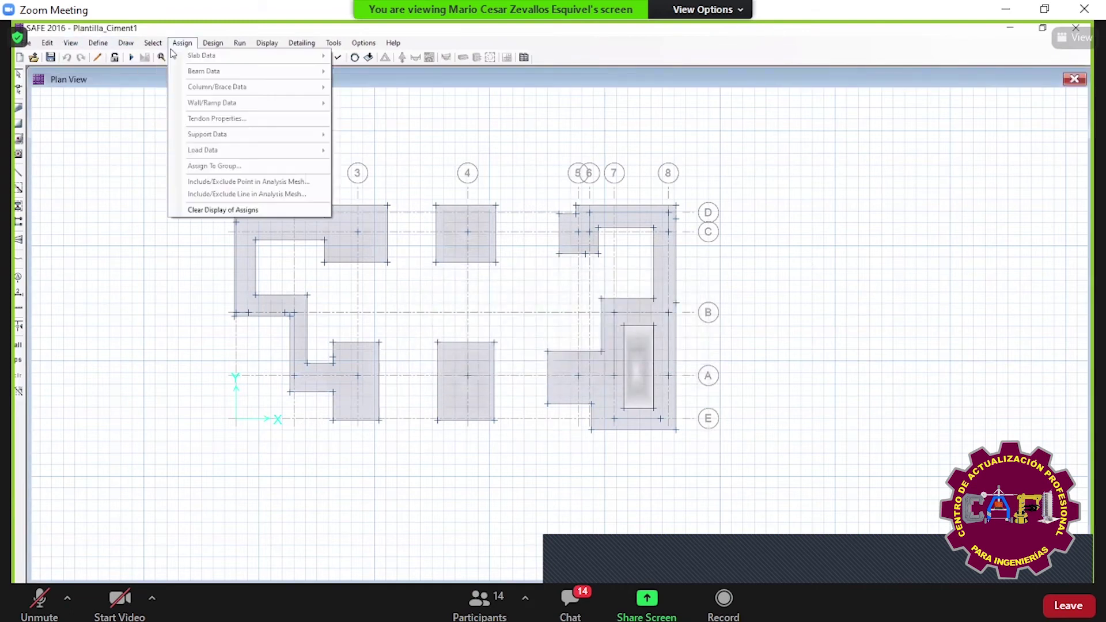
- Select by beam property all line objects whose property is None
mouse_move(173, 56)
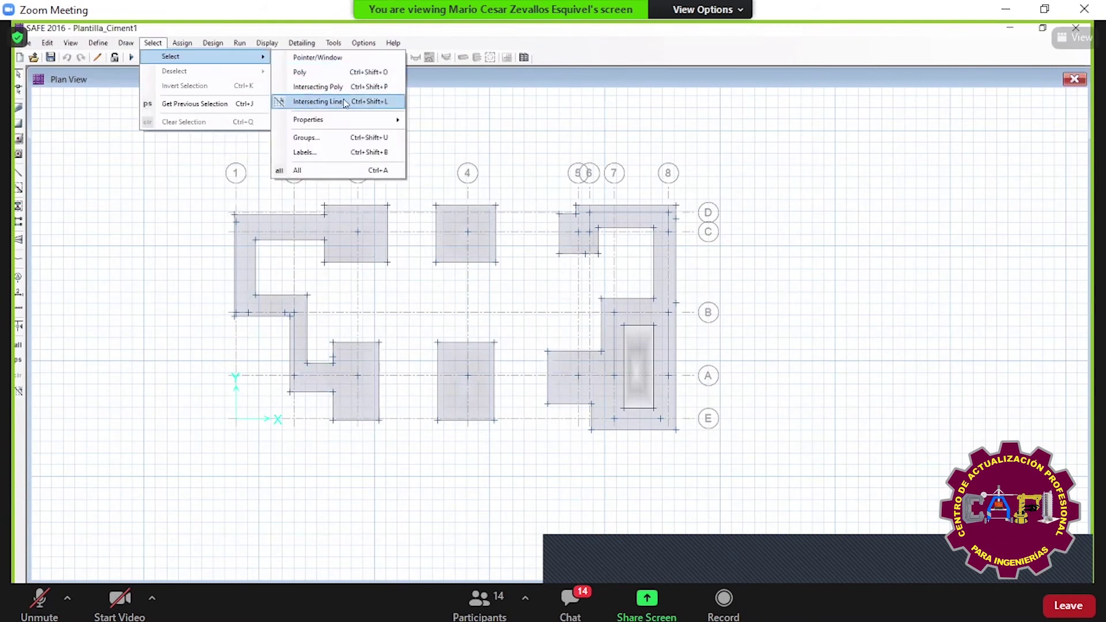
mouse_move(353, 120)
click(464, 161)
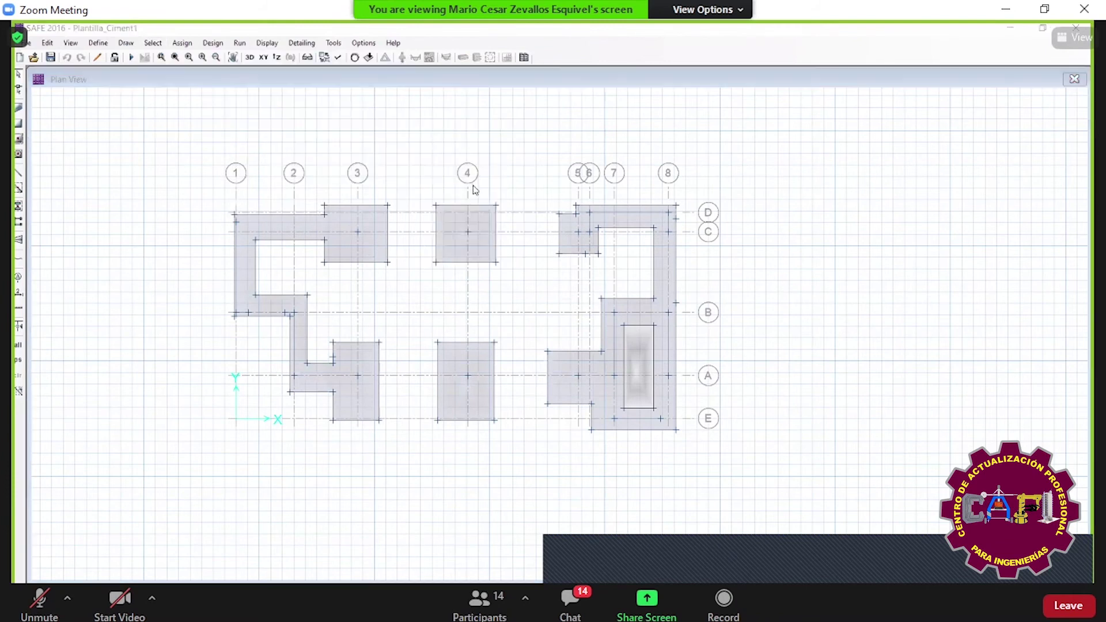
click(383, 229)
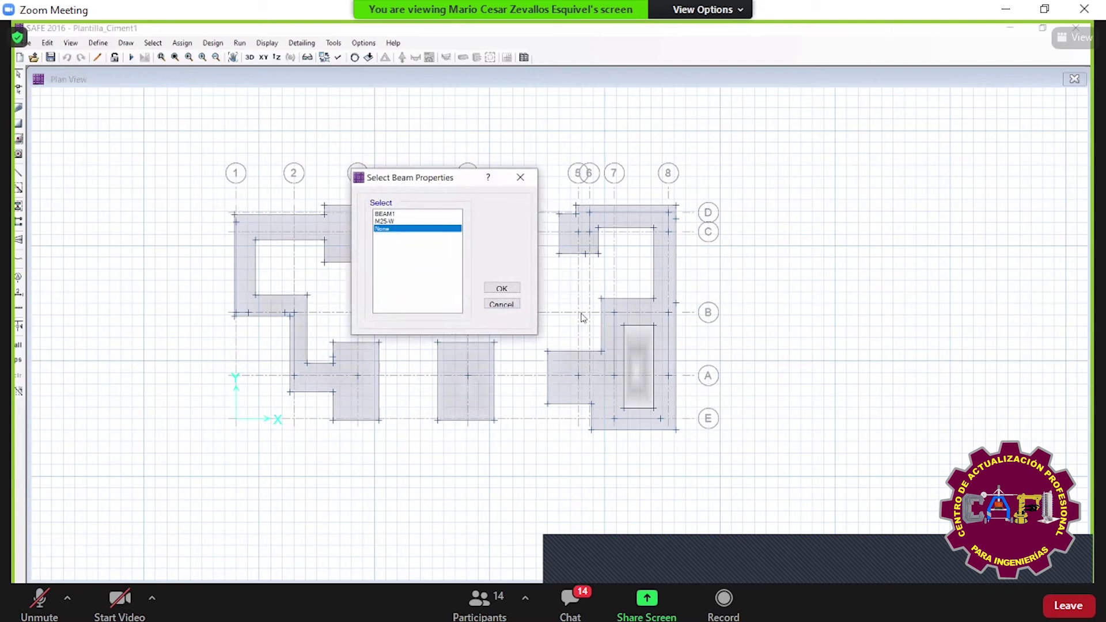
click(501, 288)
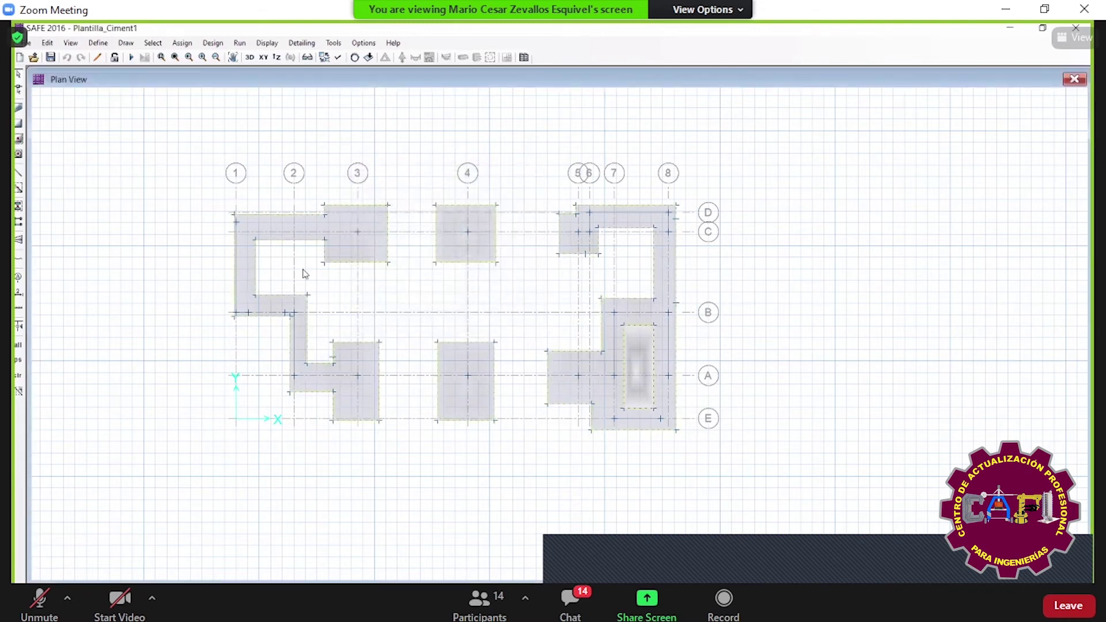
- Switch to the Clase_cimentacion presentation in PowerPoint and highlight the bullet on pre-sizing the foundation with service loads
scroll(304, 274, up, 1)
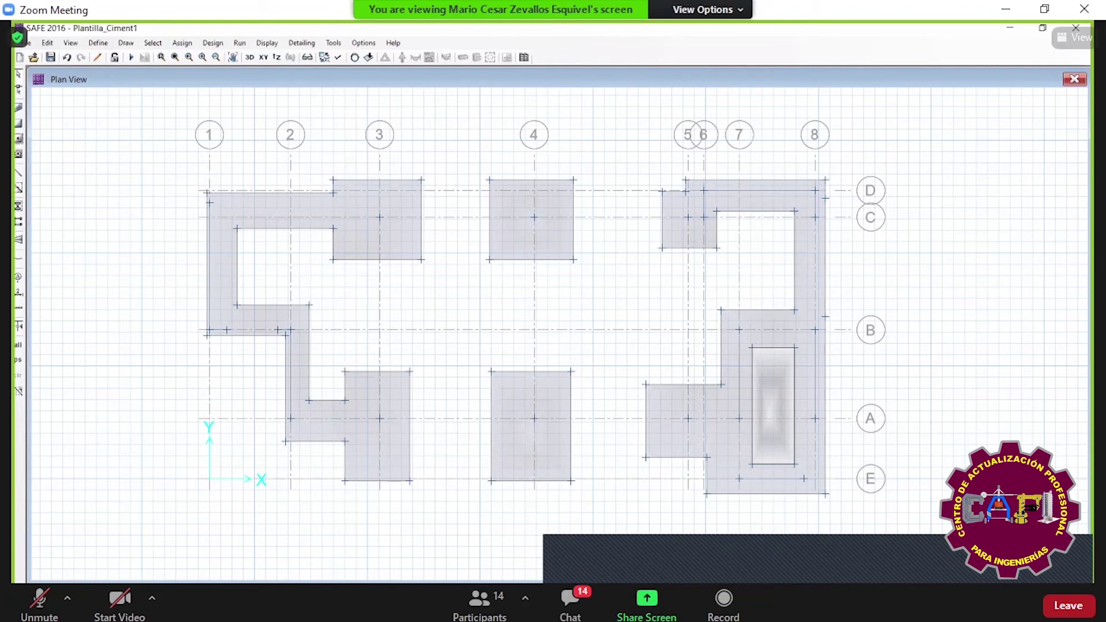
click(515, 615)
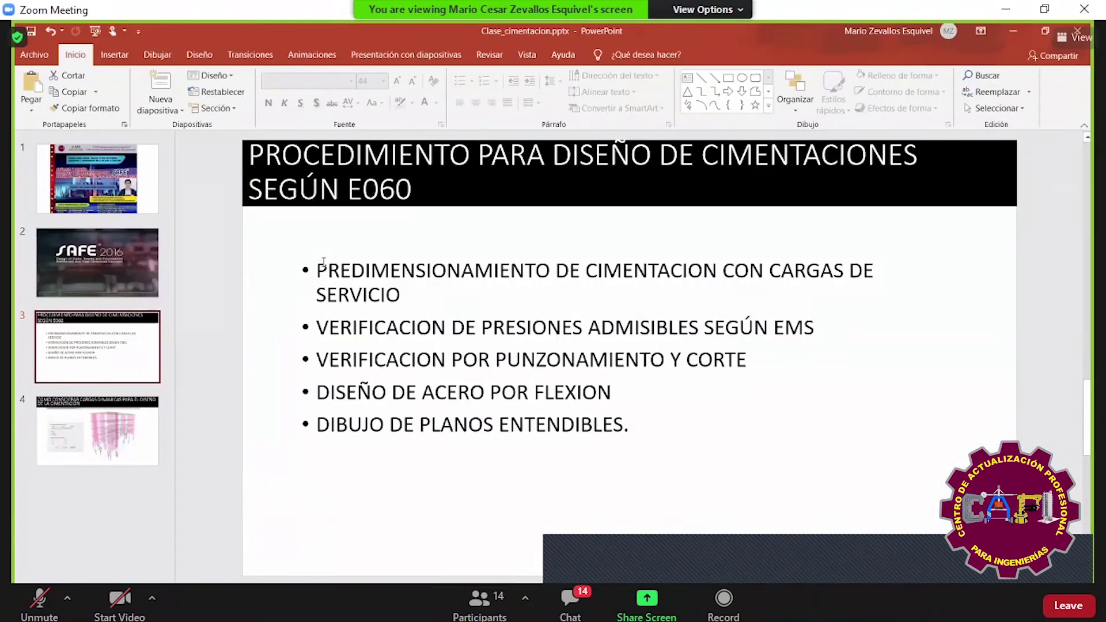
drag(323, 262, 429, 292)
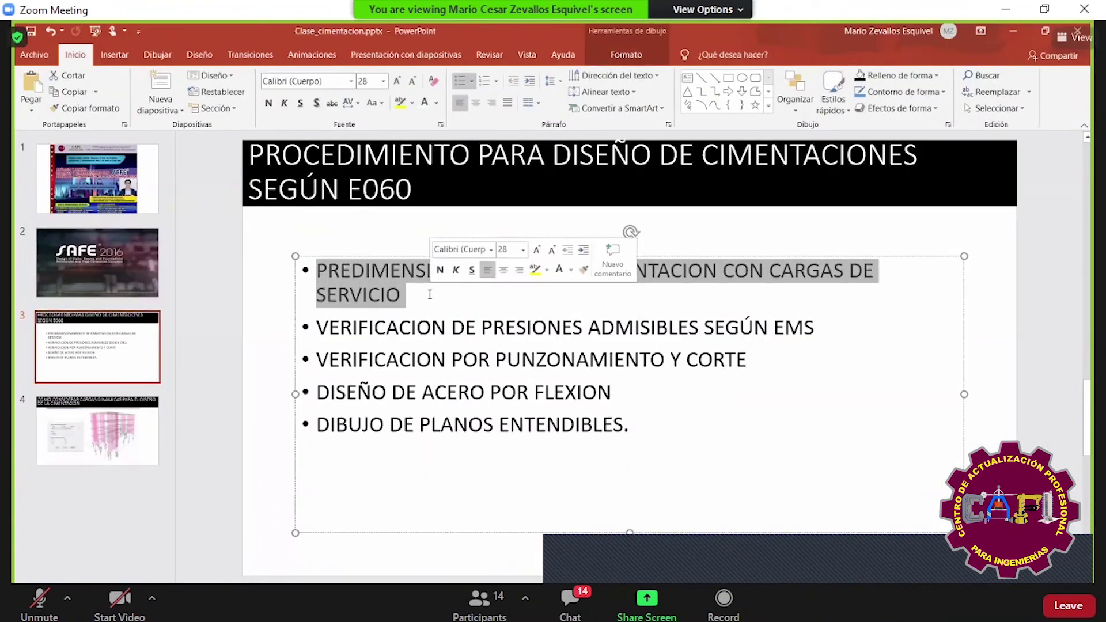
- Switch to the workbook predimensionamiento de zap.xlsx in Excel and inspect the P servicio and Qadm cells of element C-1
key(alt+Tab)
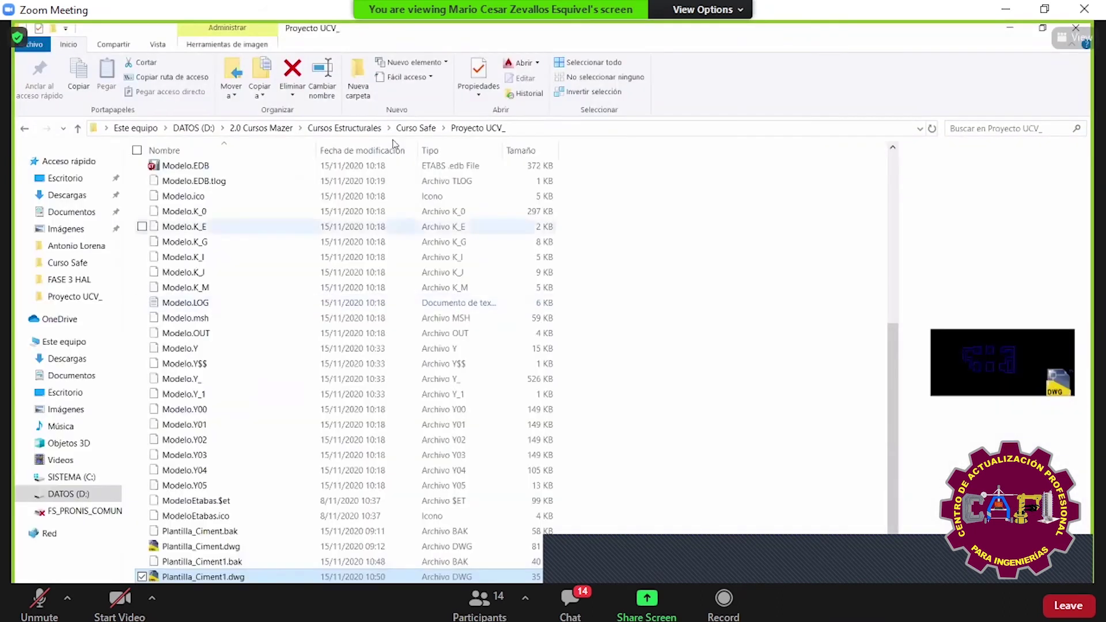
click(414, 128)
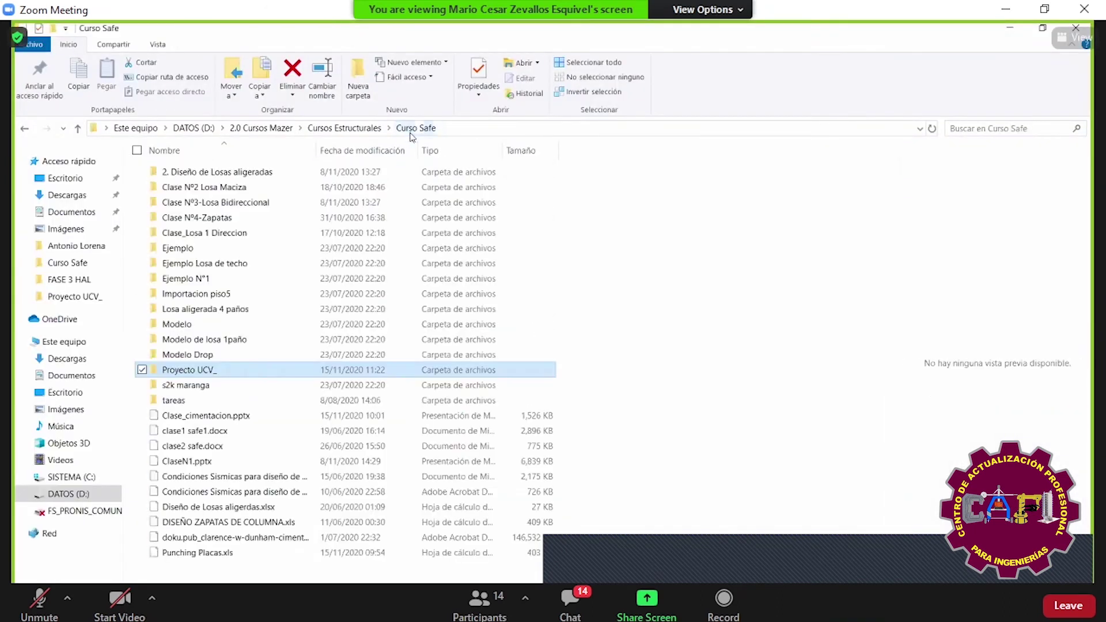
click(225, 615)
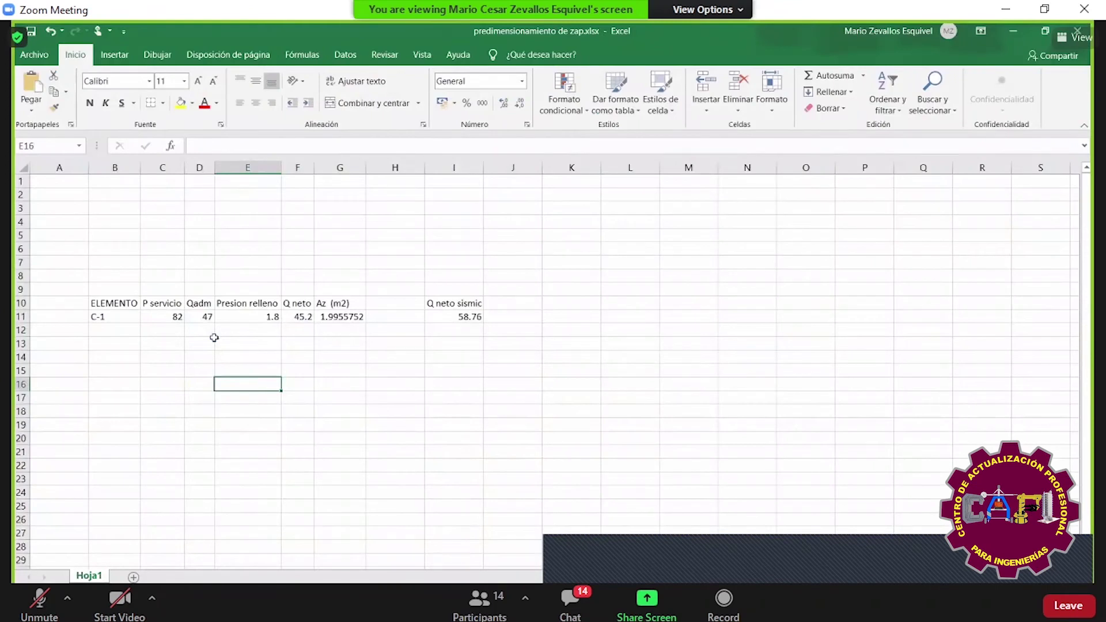
ctrl+scroll(215, 338, up, 2)
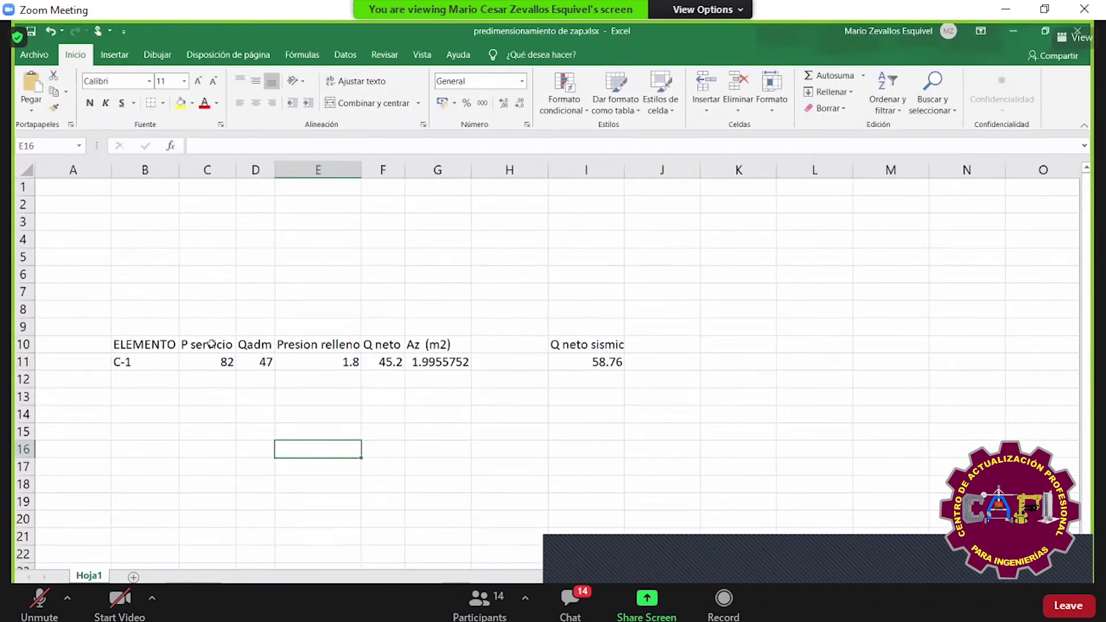
click(212, 356)
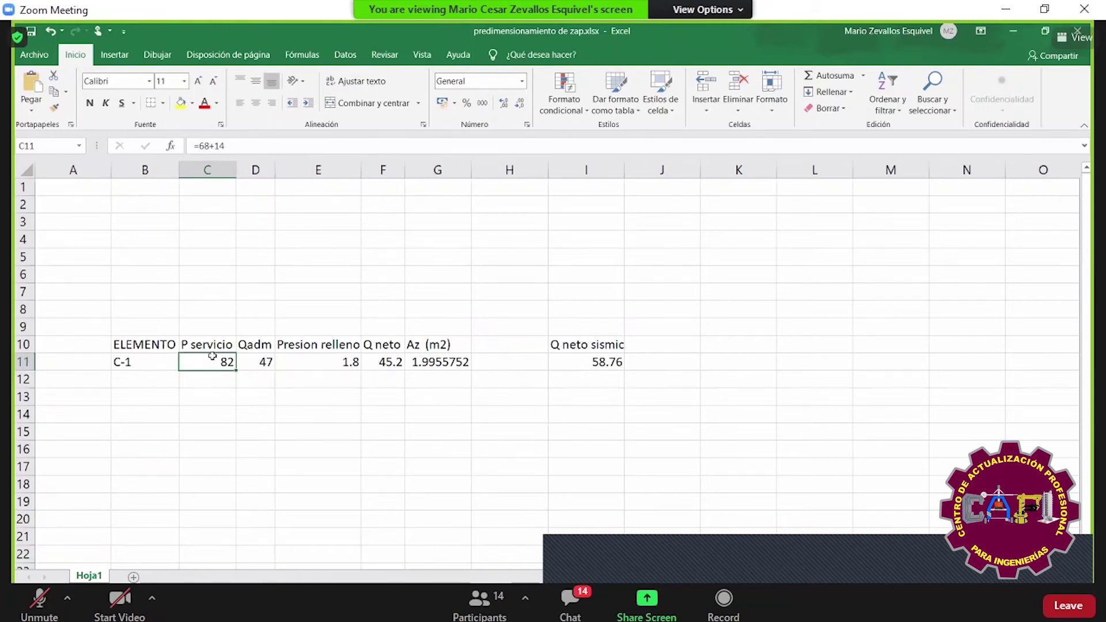
click(272, 361)
- Enter the unit tn/m2 in cell D9, above the Qadm heading
click(265, 327)
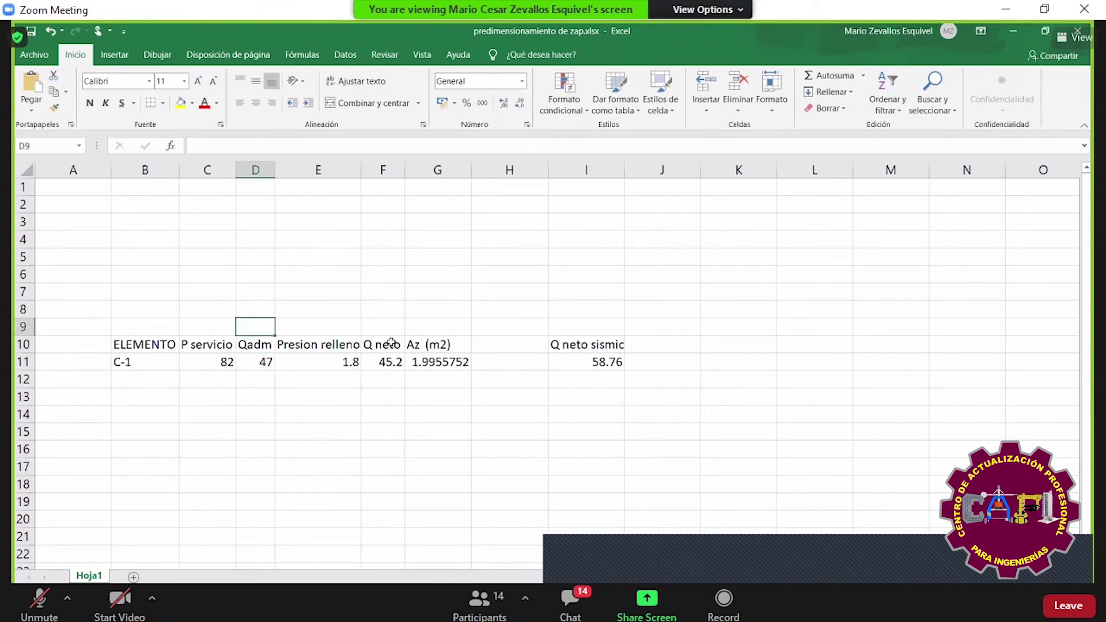
text(tn/m2)
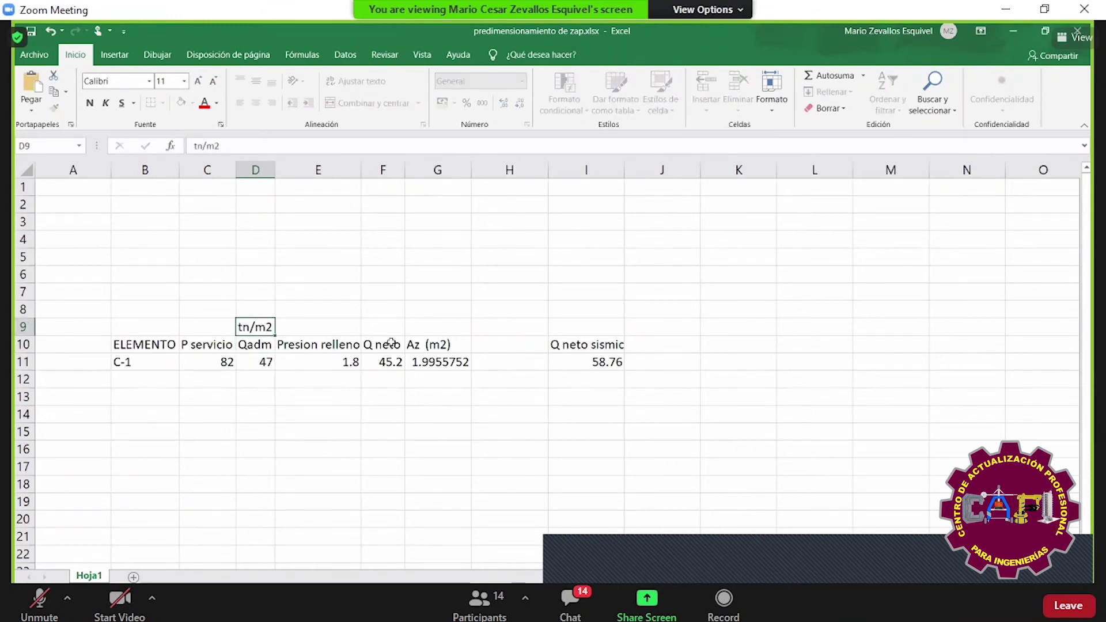
key(Return)
- Enter the label EMS in cell D12 and move it to D8, above the Qadm unit
key(Return)
key(Return)
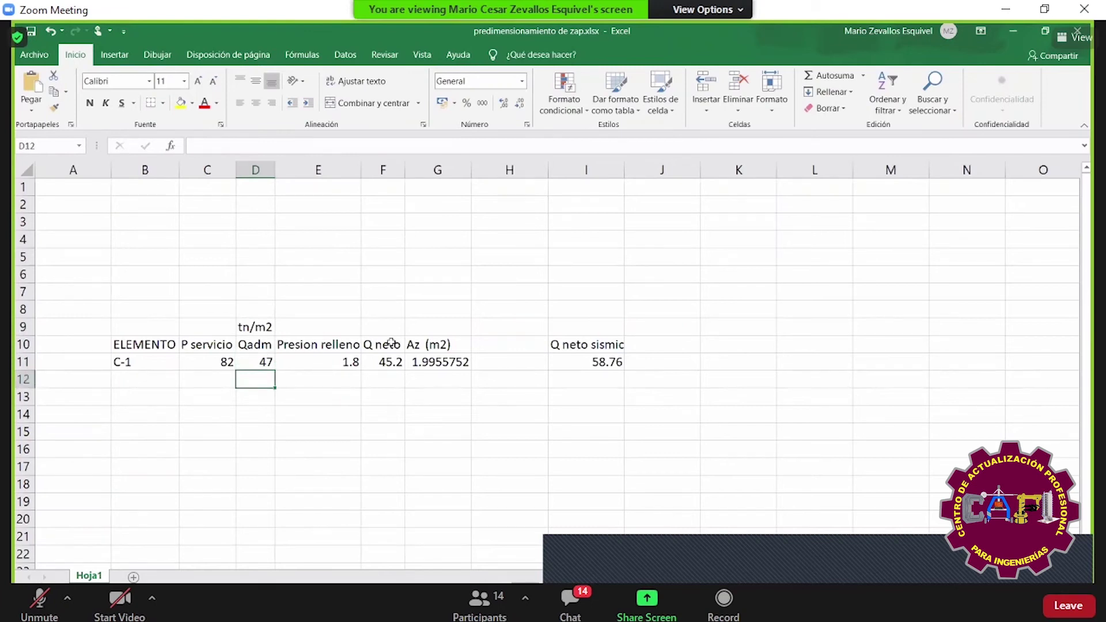
text(EMS)
key(Return)
key(Up)
key(ctrl+x)
key(Up)
key(Up)
key(Up)
key(Up)
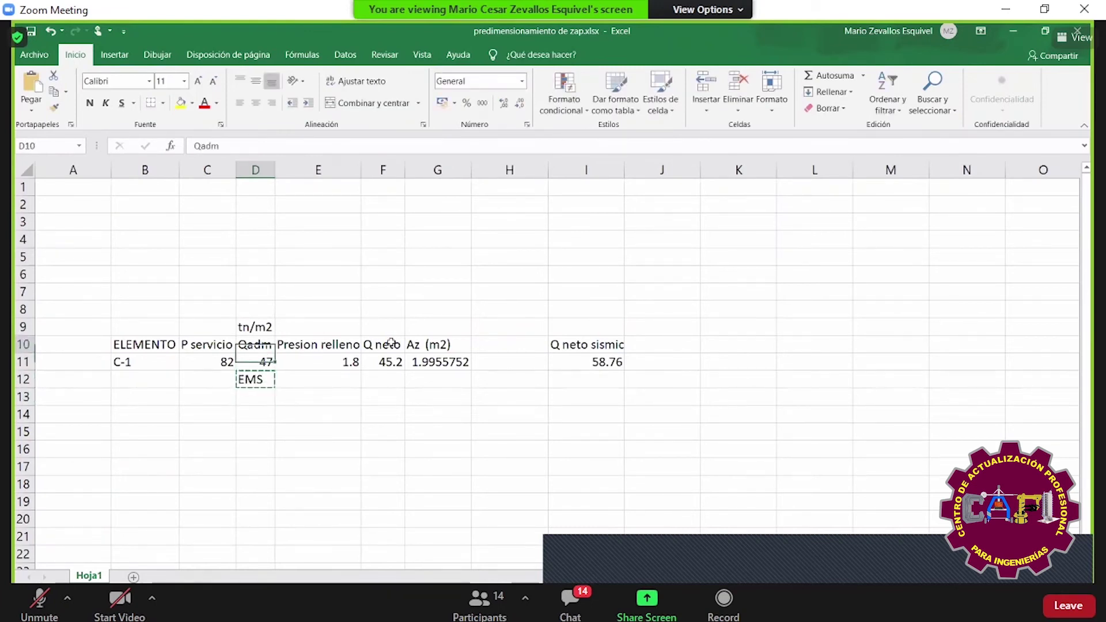
key(ctrl+v)
- Inspect the Presion relleno and Q neto formulas of element C-1 in cells E11 and F11
key(Down)
key(Down)
key(Right)
key(Down)
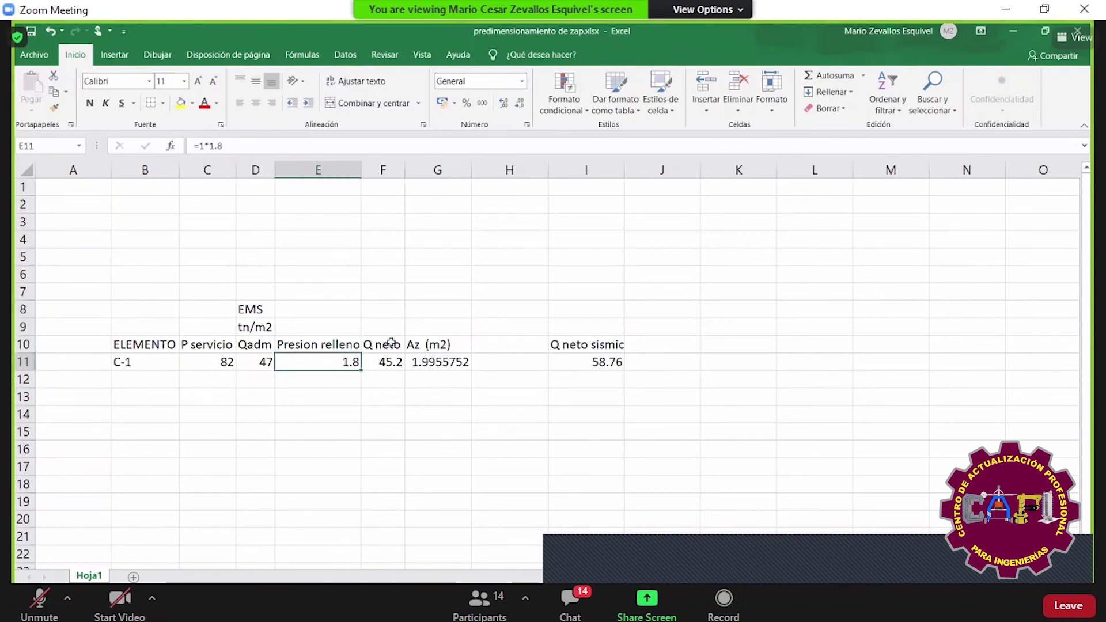
key(Right)
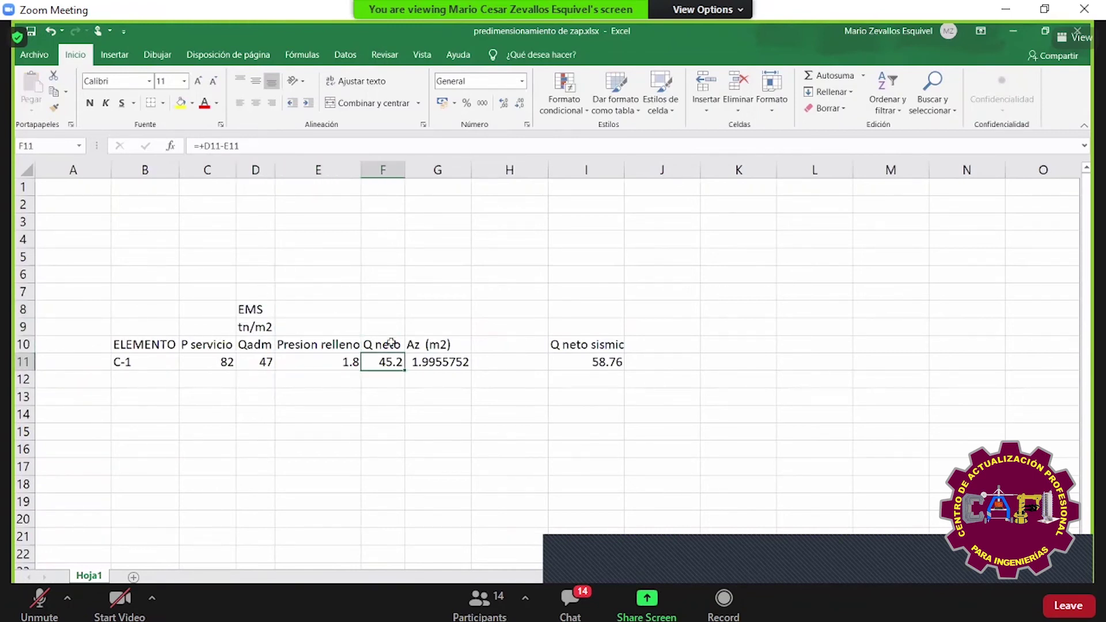
double_click(388, 361)
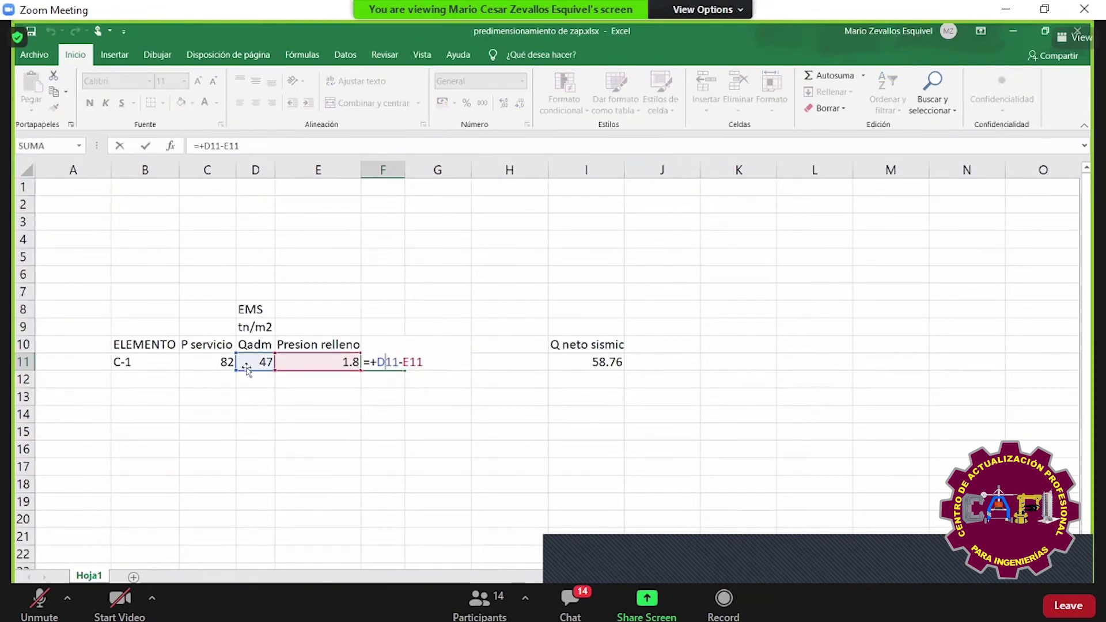
key(ctrl+Return)
- Re-enter the Presion relleno of element C-1 in cell E11 as the formula +1*1.8
click(341, 363)
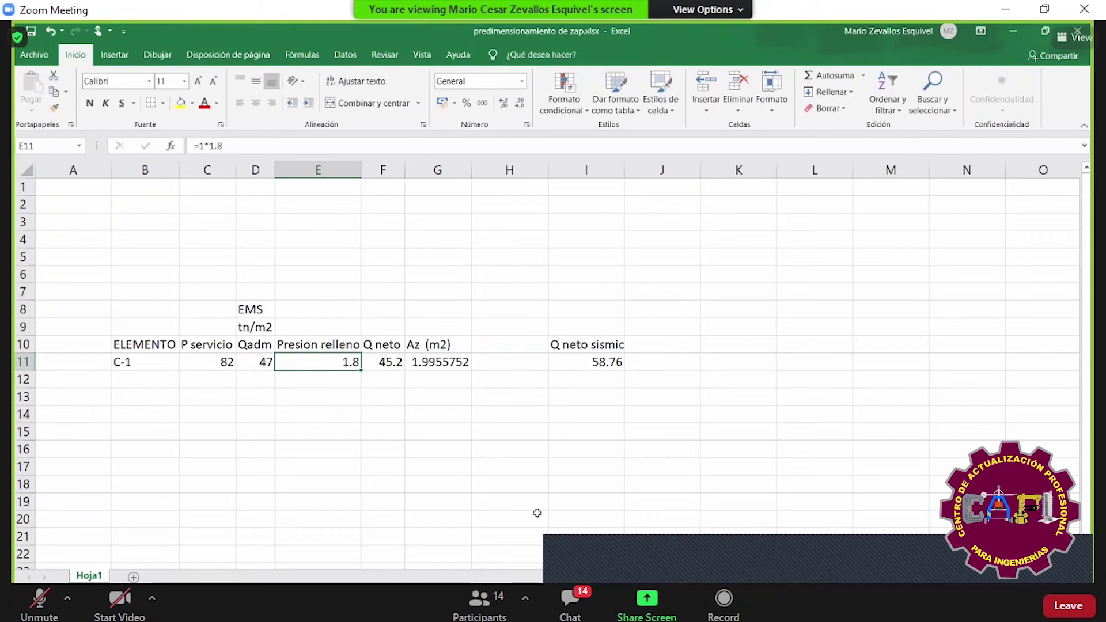
text(+)
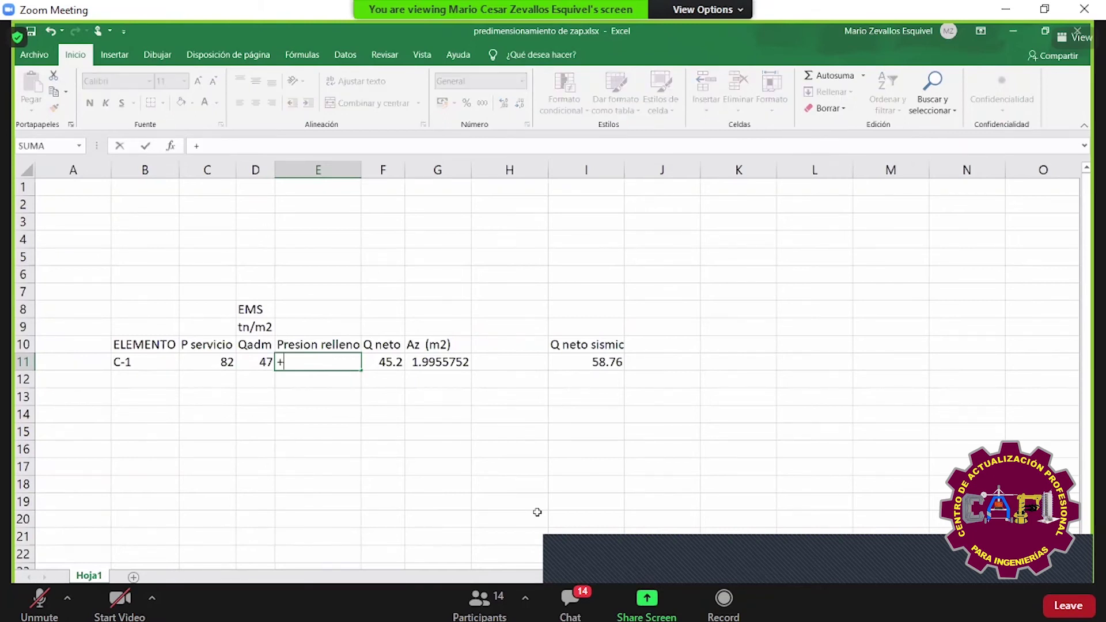
text(1*)
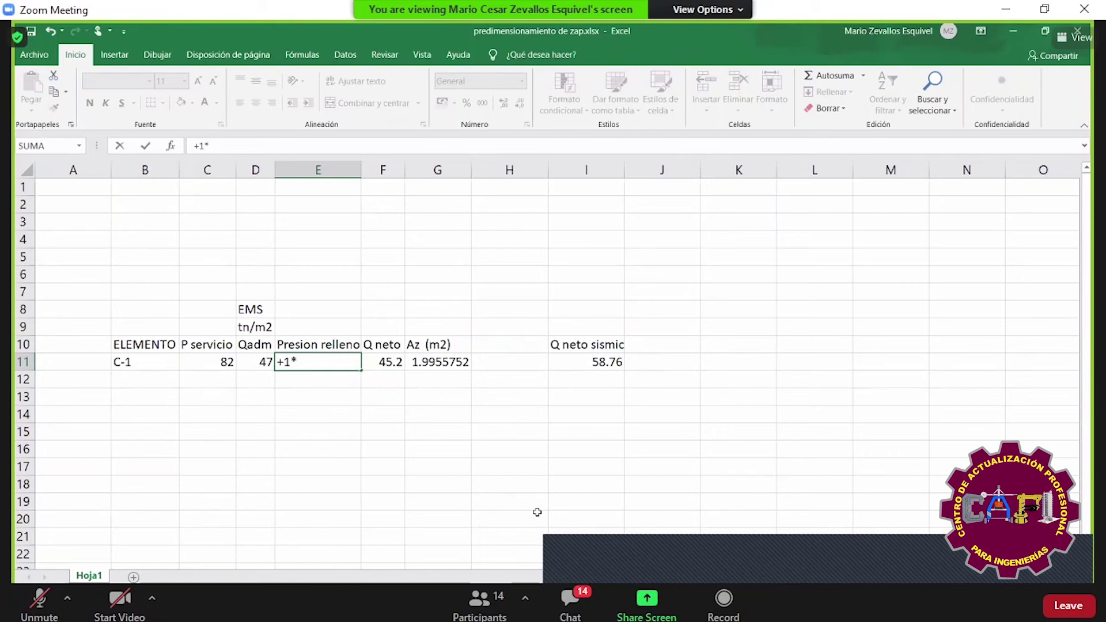
text(1.8)
key(Return)
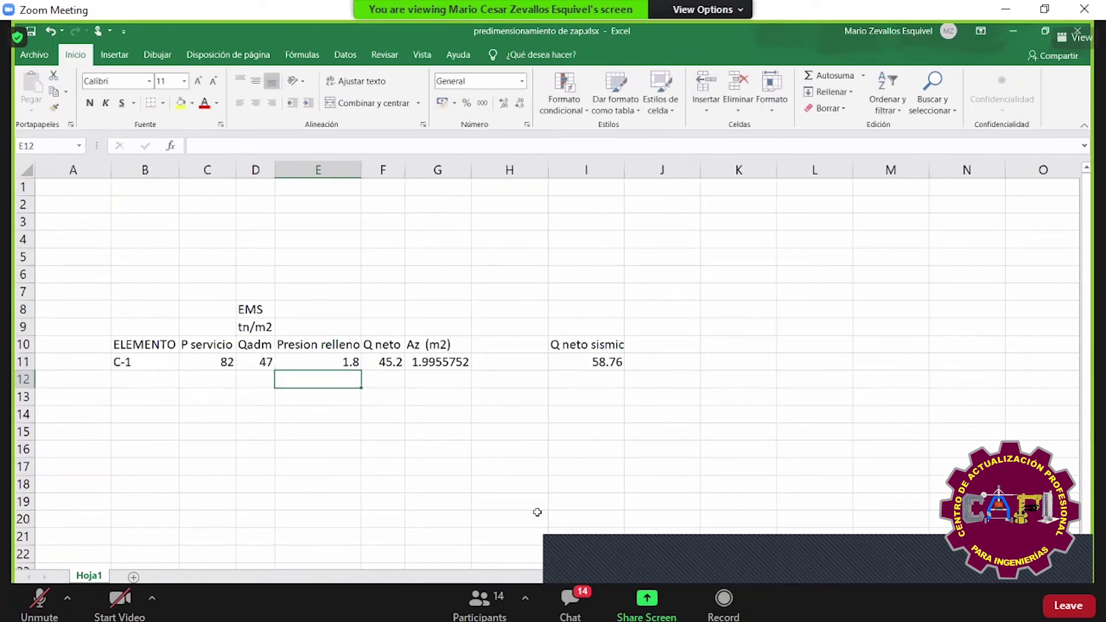
- Copy the tn/m2 unit from D9 to E9, above the Presion relleno heading, and select cell E11
key(Up)
key(Up)
key(Up)
key(Left)
key(Up)
key(Down)
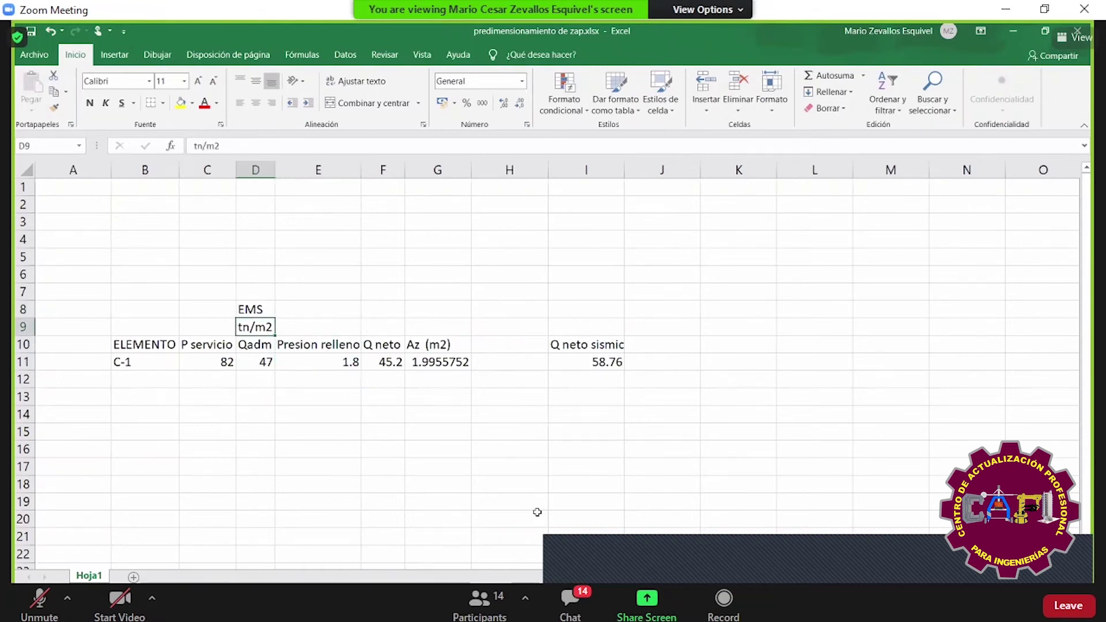
key(ctrl+c)
key(Right)
key(ctrl+v)
key(Escape)
key(Down)
key(Down)
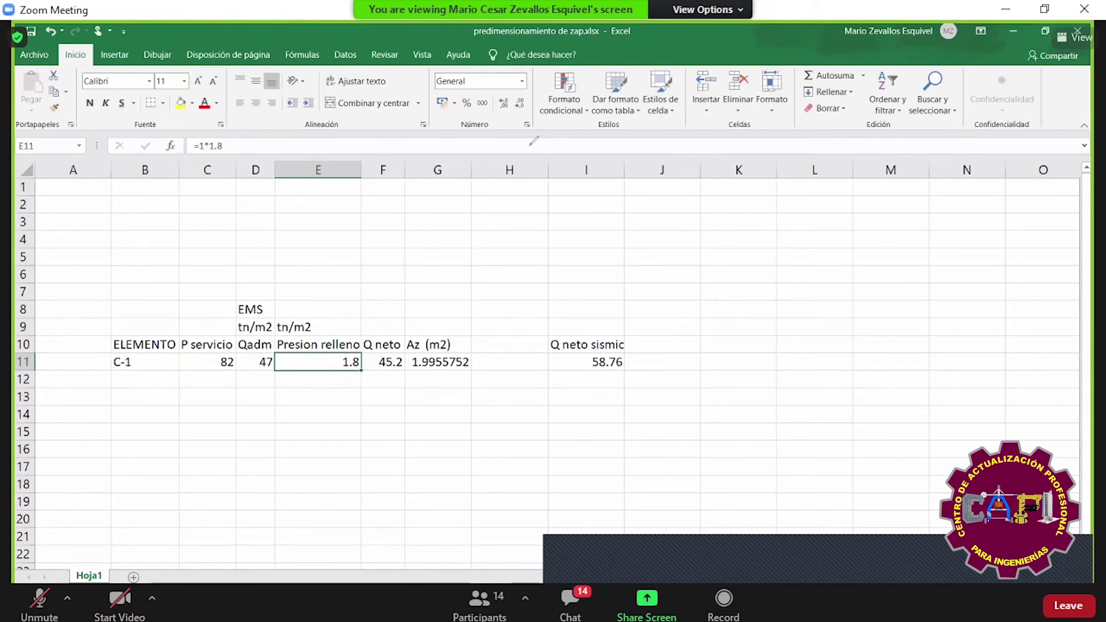
- Draw two roughly vertical red annotation lines over the empty cells of columns L and M, starting around row 6
click(451, 95)
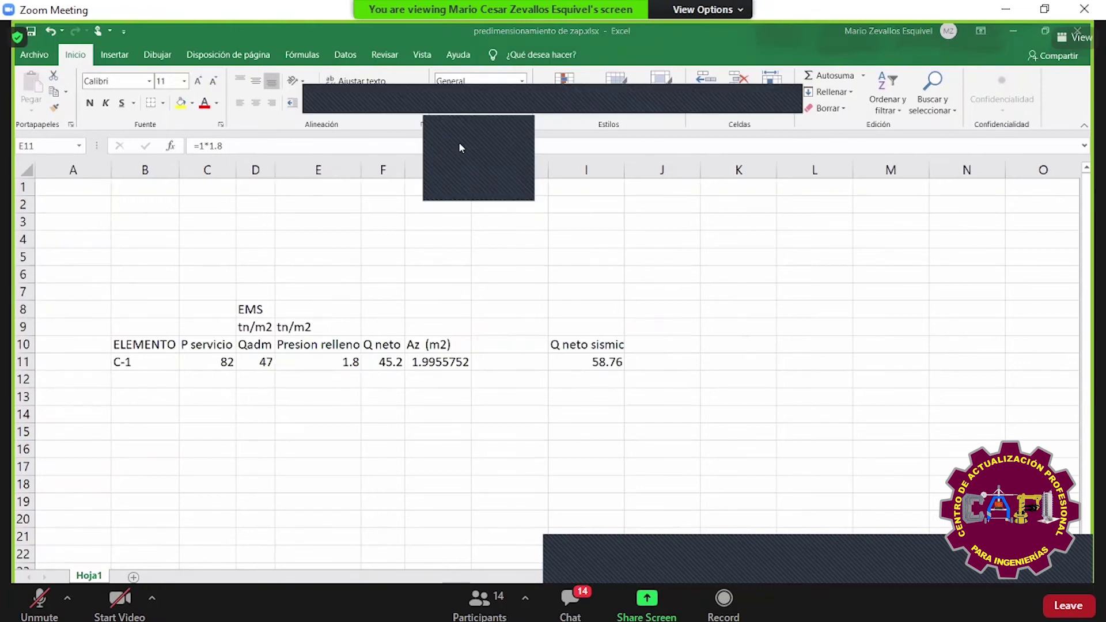
click(459, 142)
drag(817, 268, 817, 306)
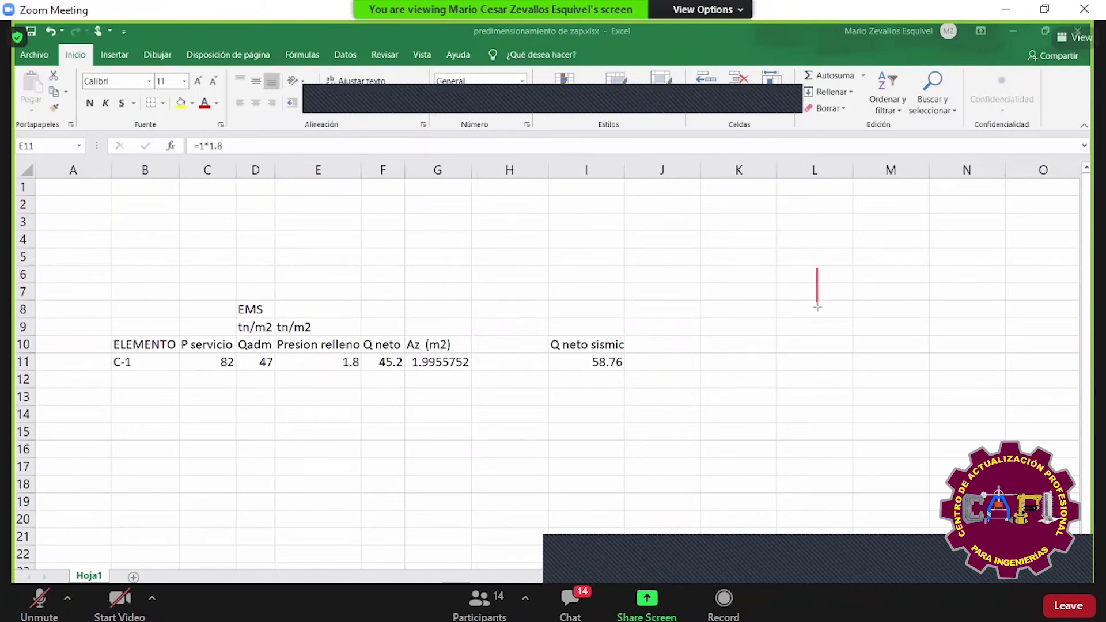
drag(860, 269, 862, 333)
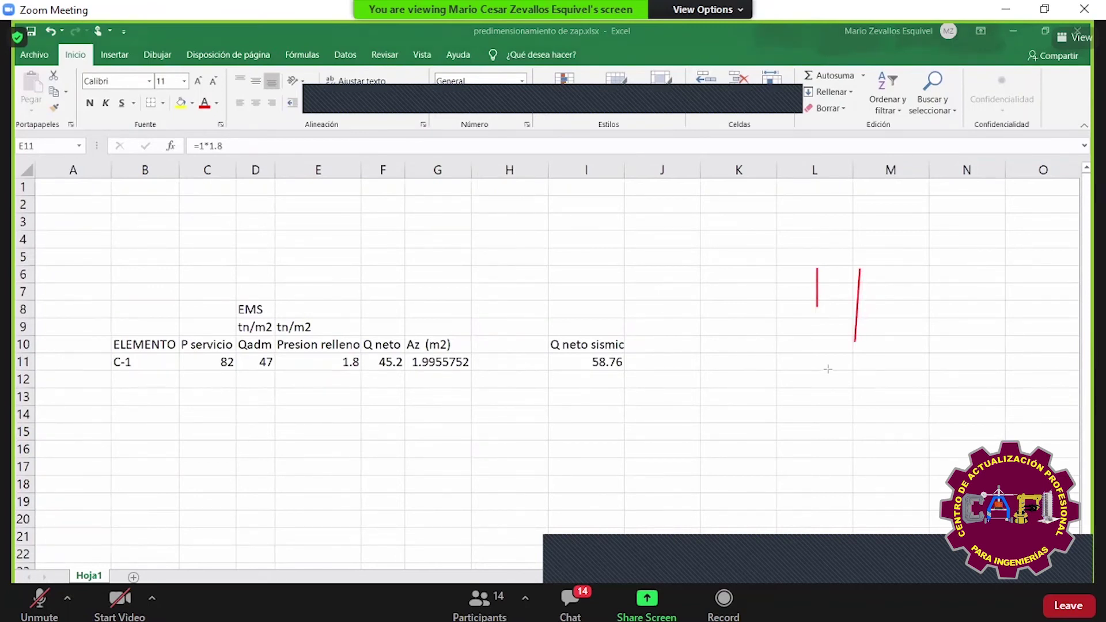
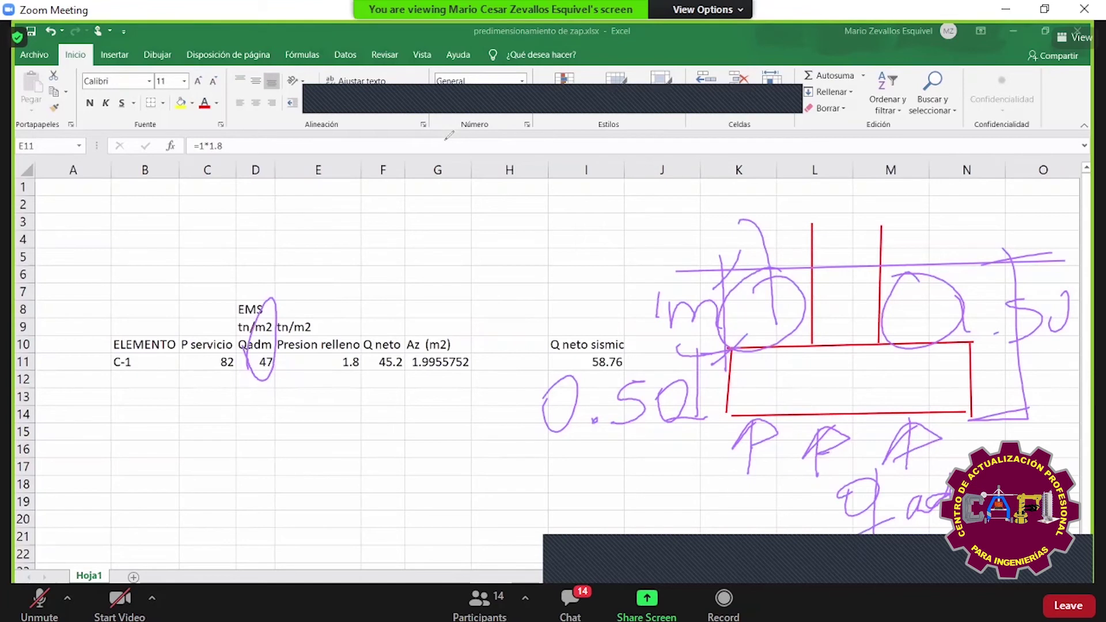
- Clear all the annotation sketches drawn over the sheet
click(615, 109)
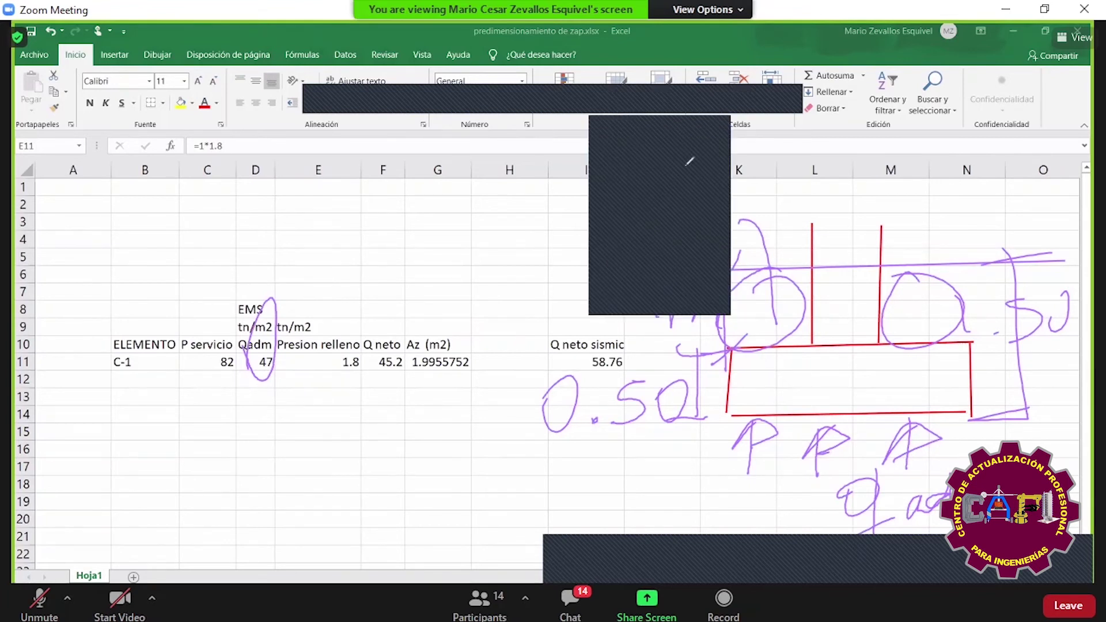
click(686, 166)
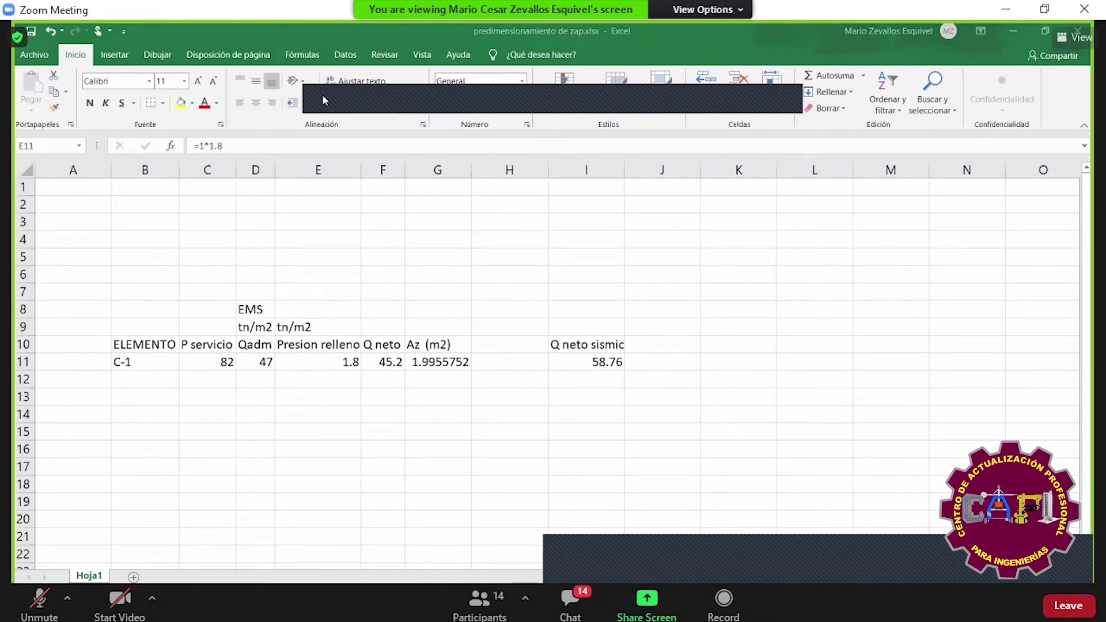
- Inspect the Q neto formula in F11 and the Az formula in G11 for element C-1
double_click(391, 362)
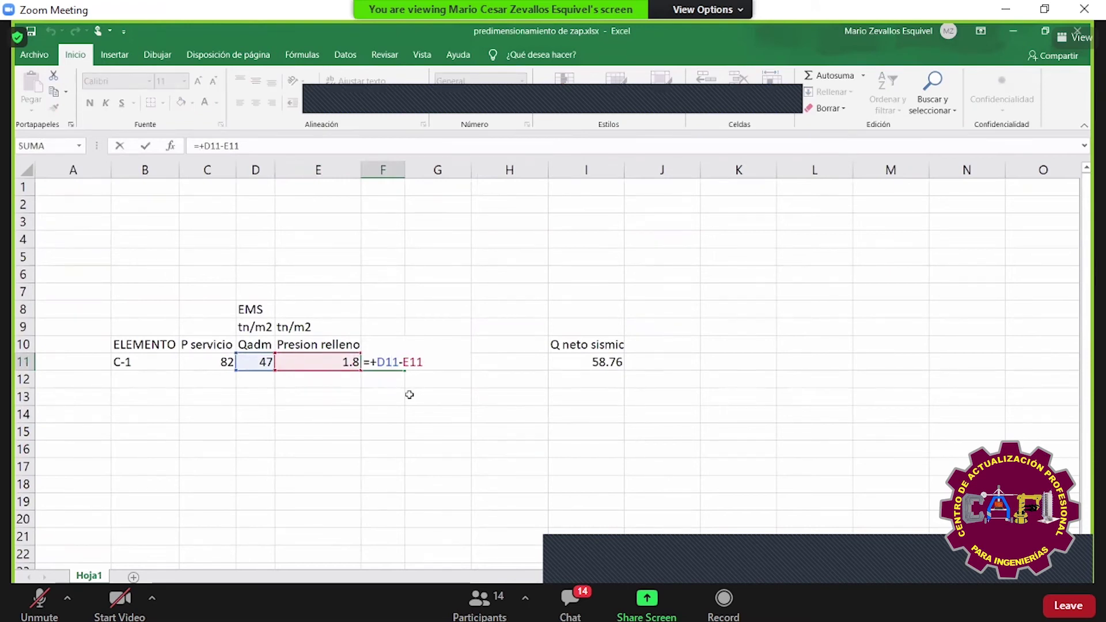
key(Escape)
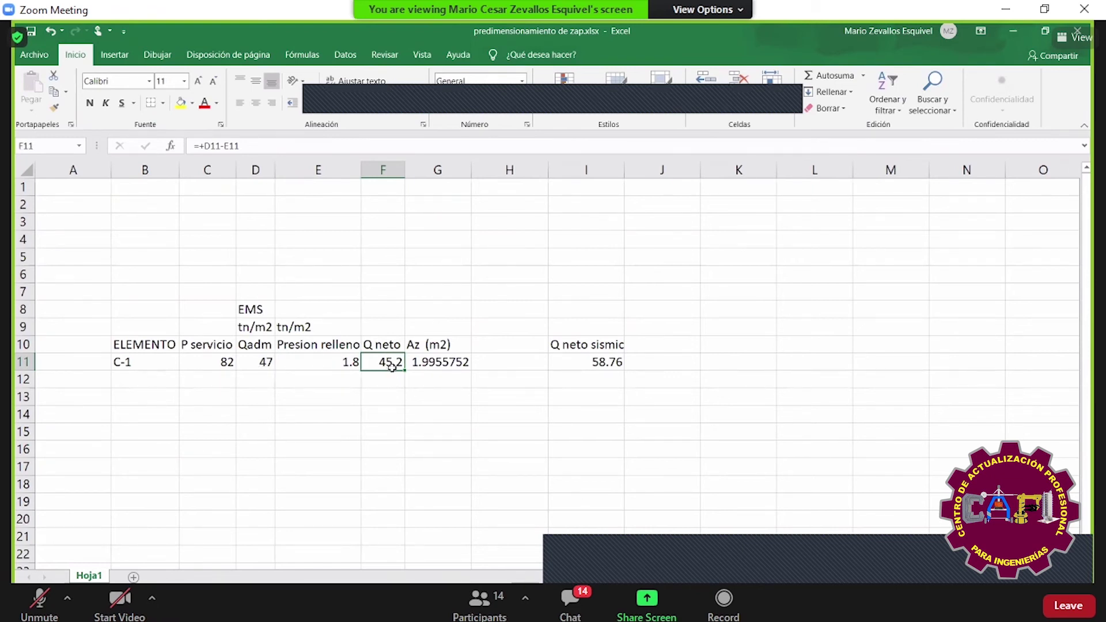
double_click(448, 362)
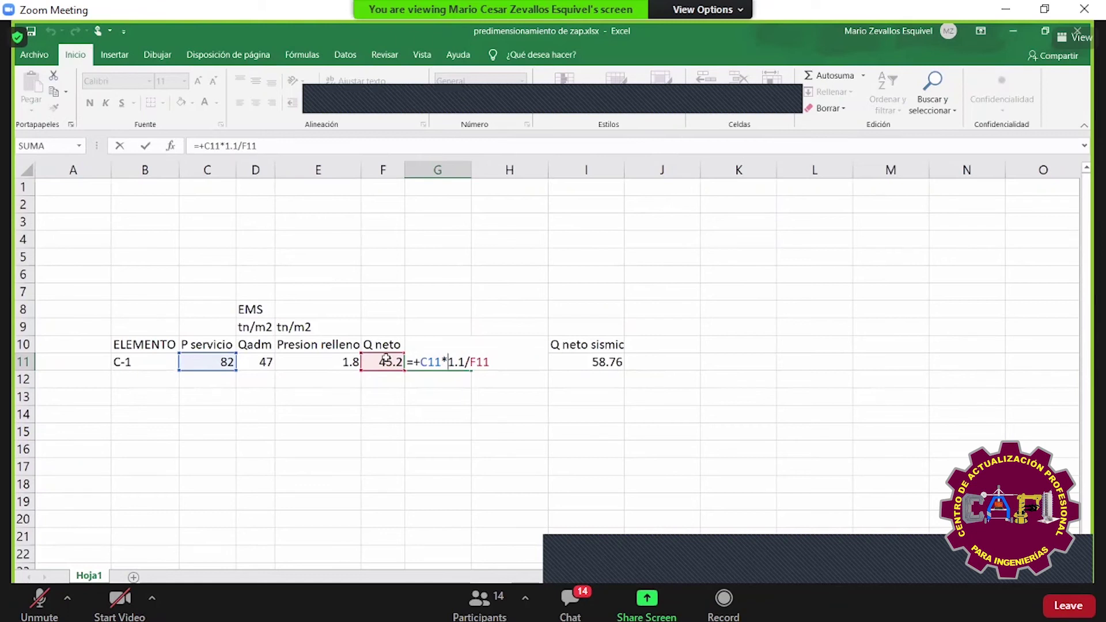
key(ctrl+Return)
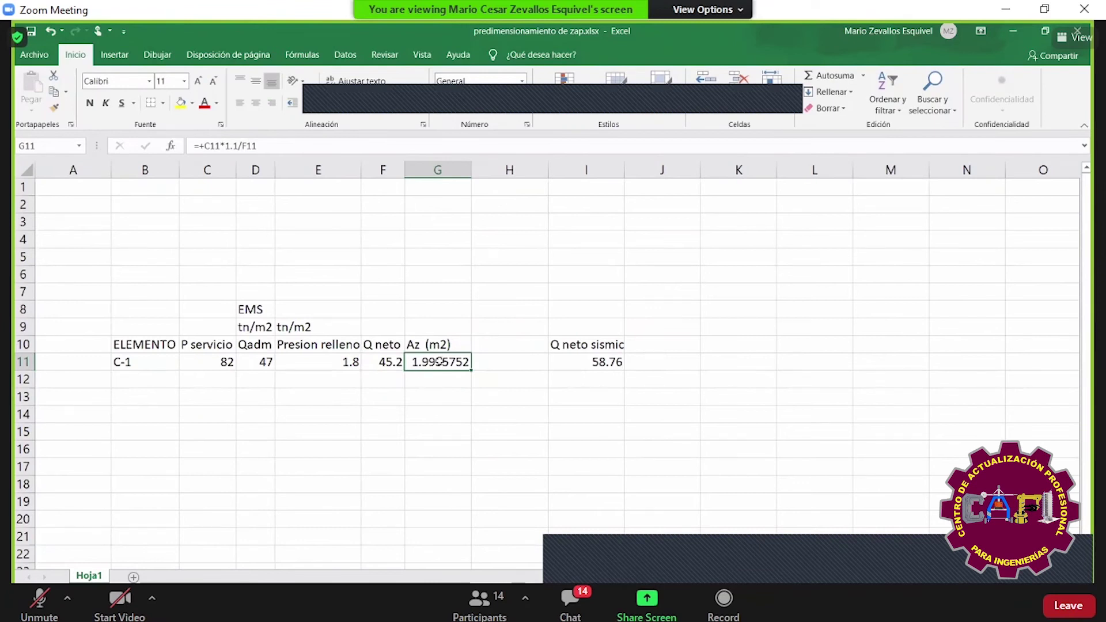
- Switch to the ETABS model and select only the base joint at the intersection of grids 4 and A
click(489, 614)
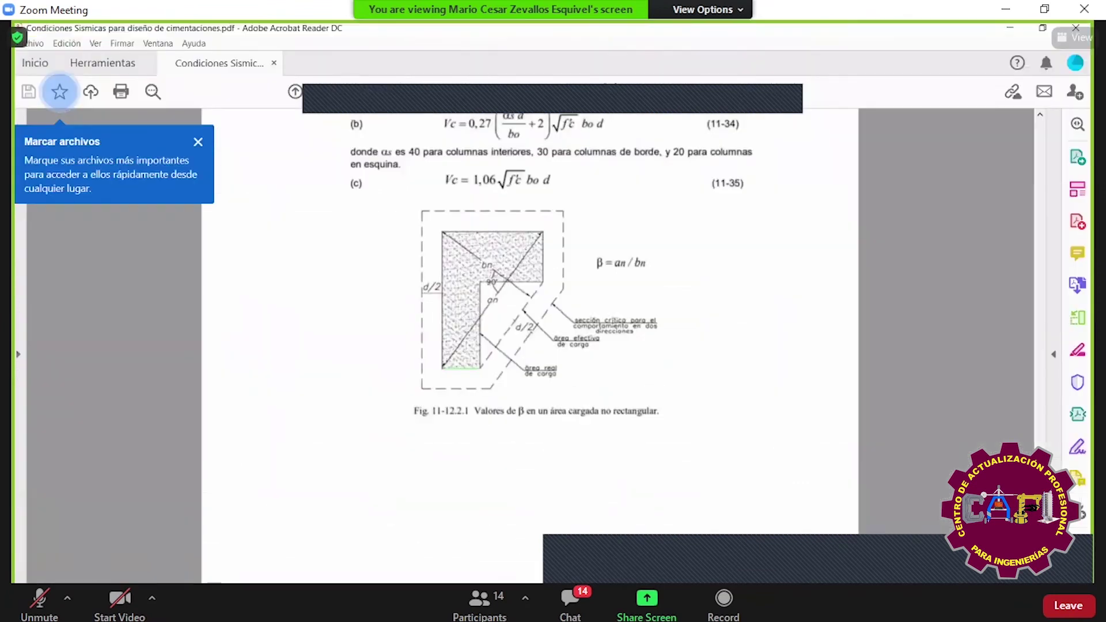
key(alt+Tab)
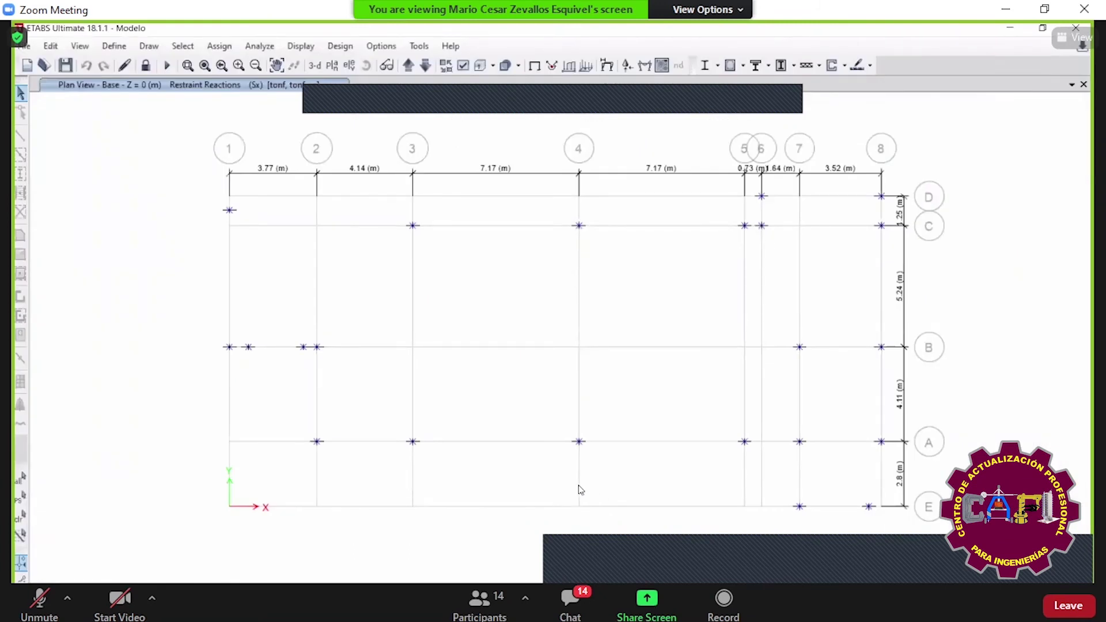
key(Escape)
drag(559, 432, 584, 461)
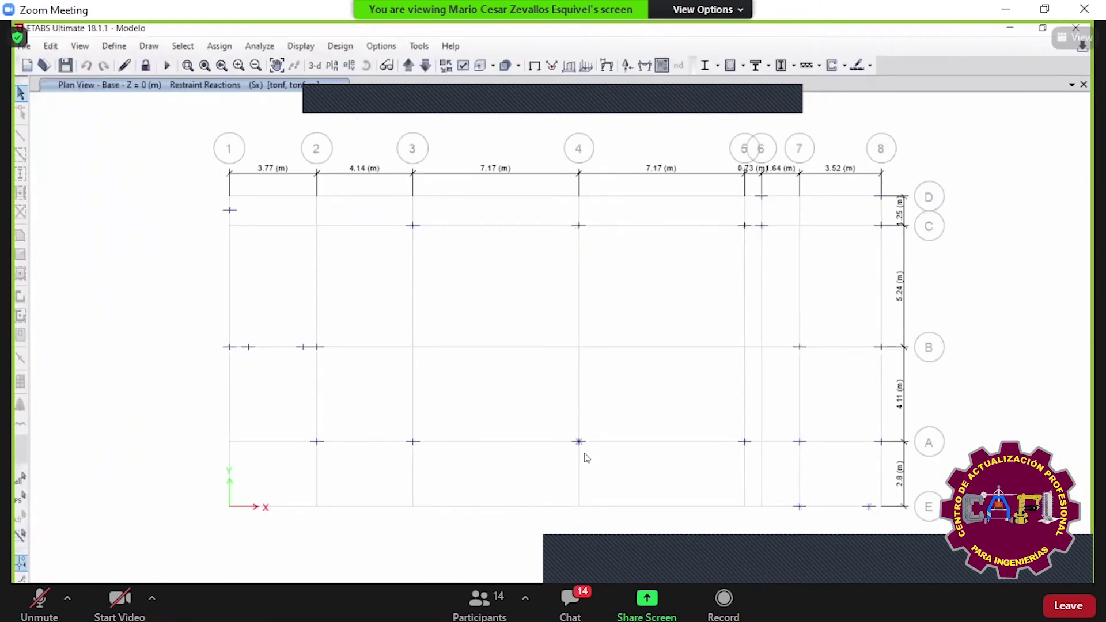
- Open the tables selection with Joint Reactions chosen and limit the load cases to Dead and Live
key(ctrl+t)
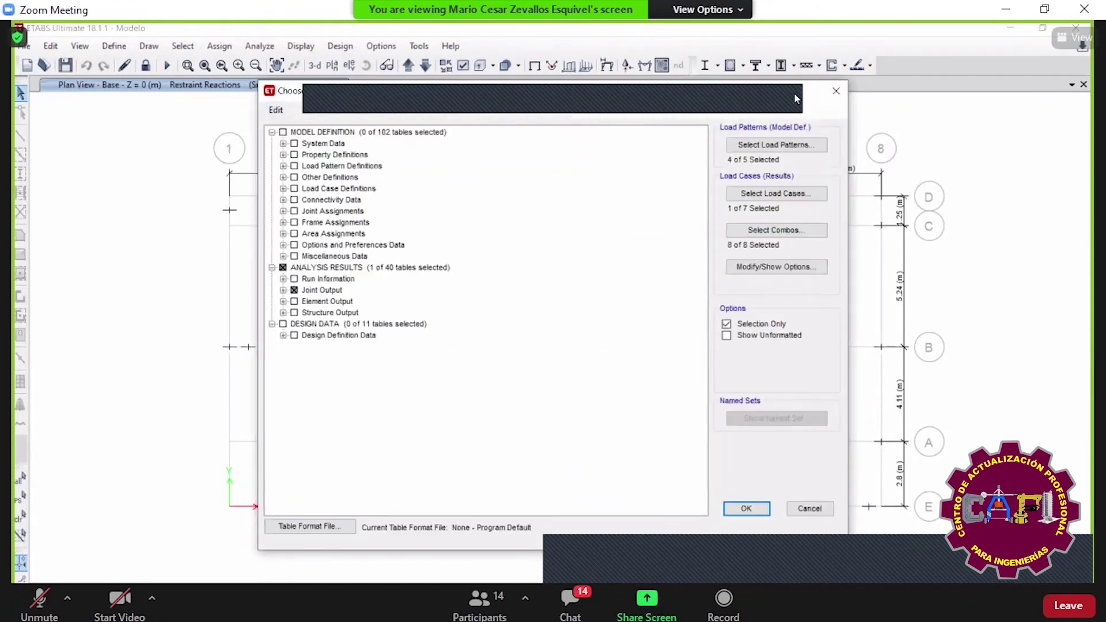
click(283, 290)
click(294, 313)
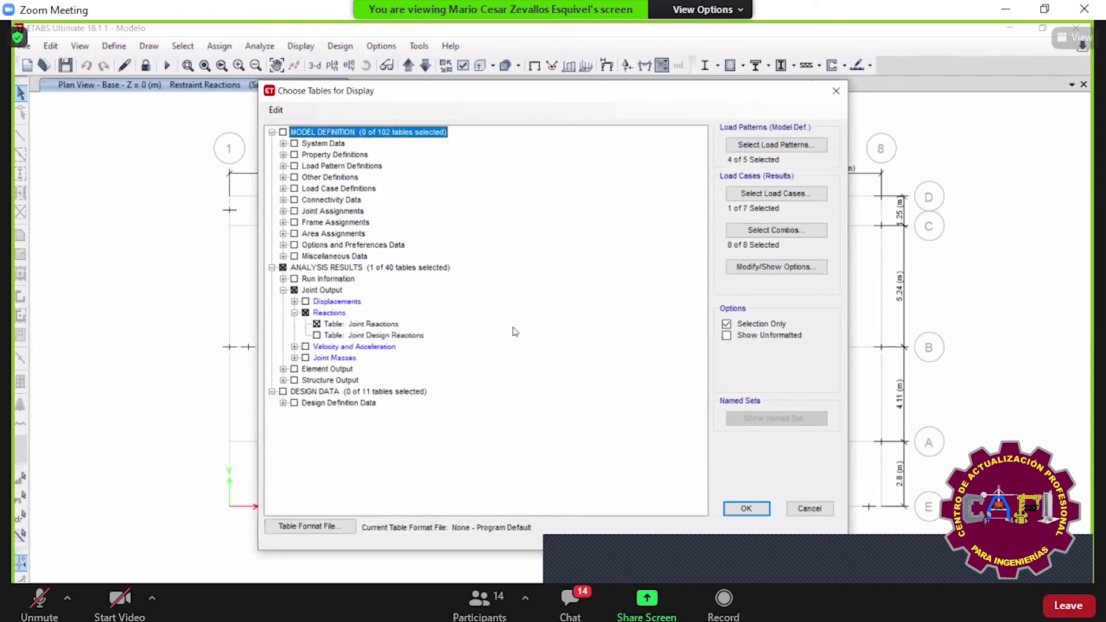
click(767, 194)
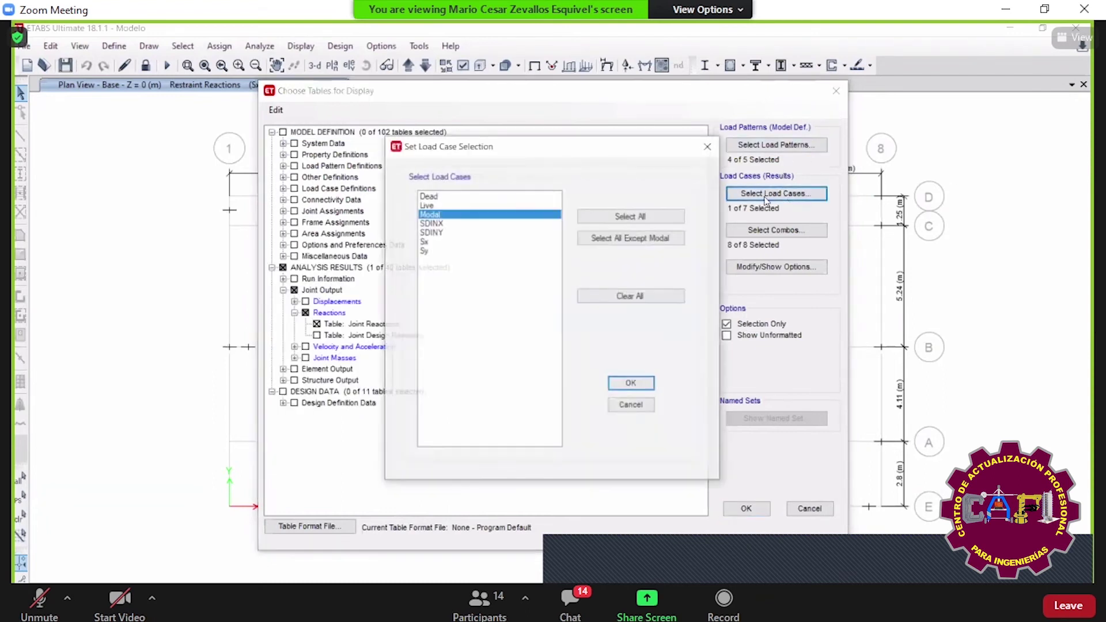
drag(441, 198, 441, 206)
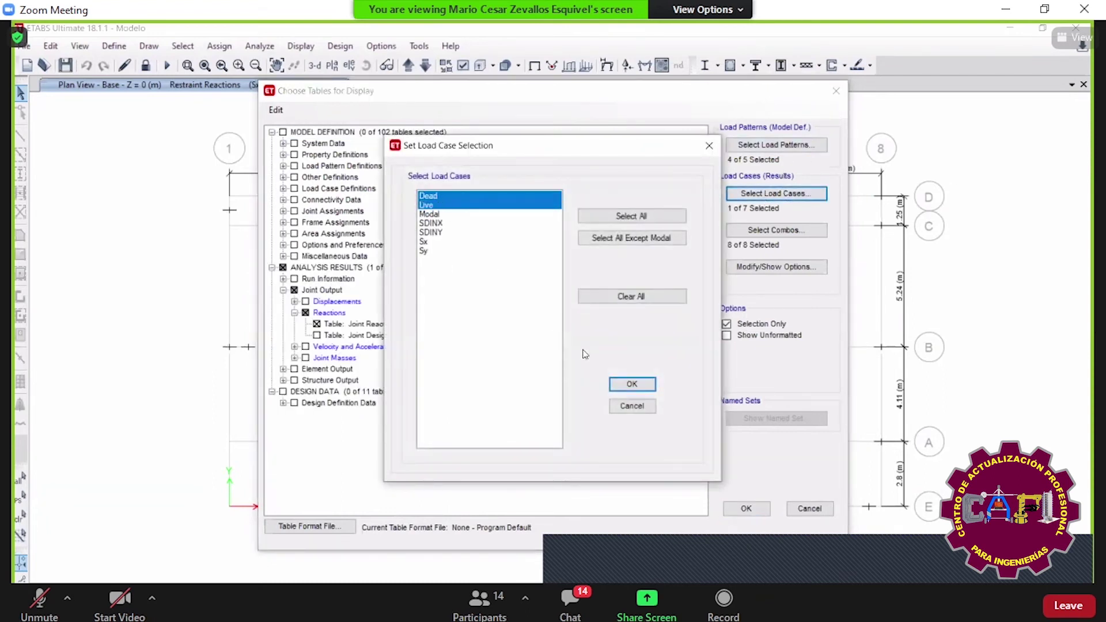
click(647, 384)
- Limit the combinations to DL, display the Joint Reactions table for the selected joint and close it after reading
click(747, 226)
click(434, 242)
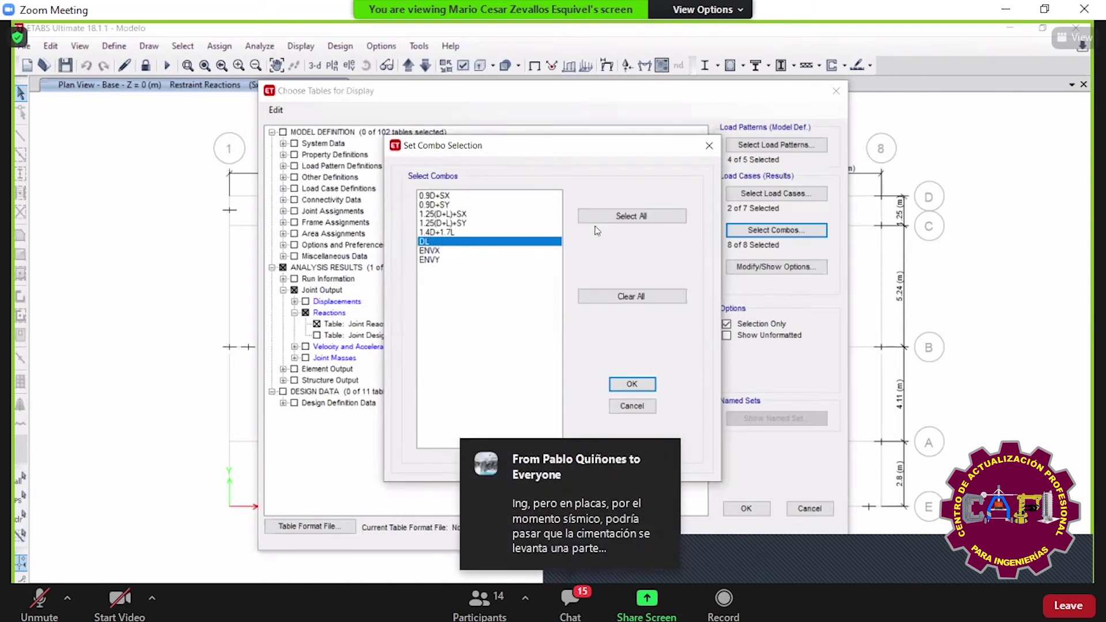
click(641, 386)
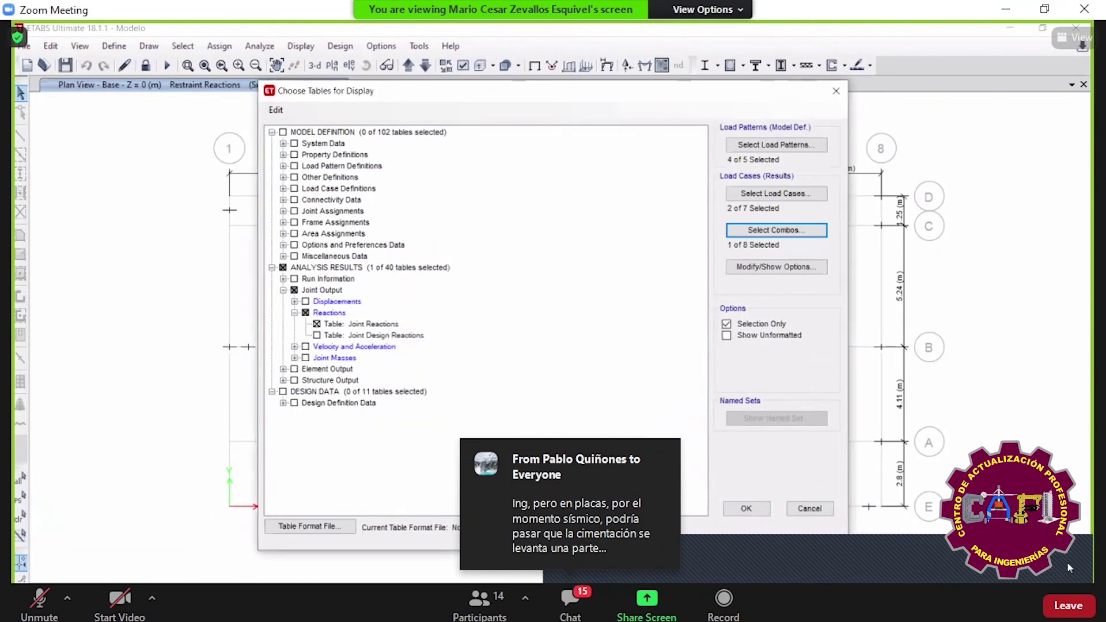
click(810, 582)
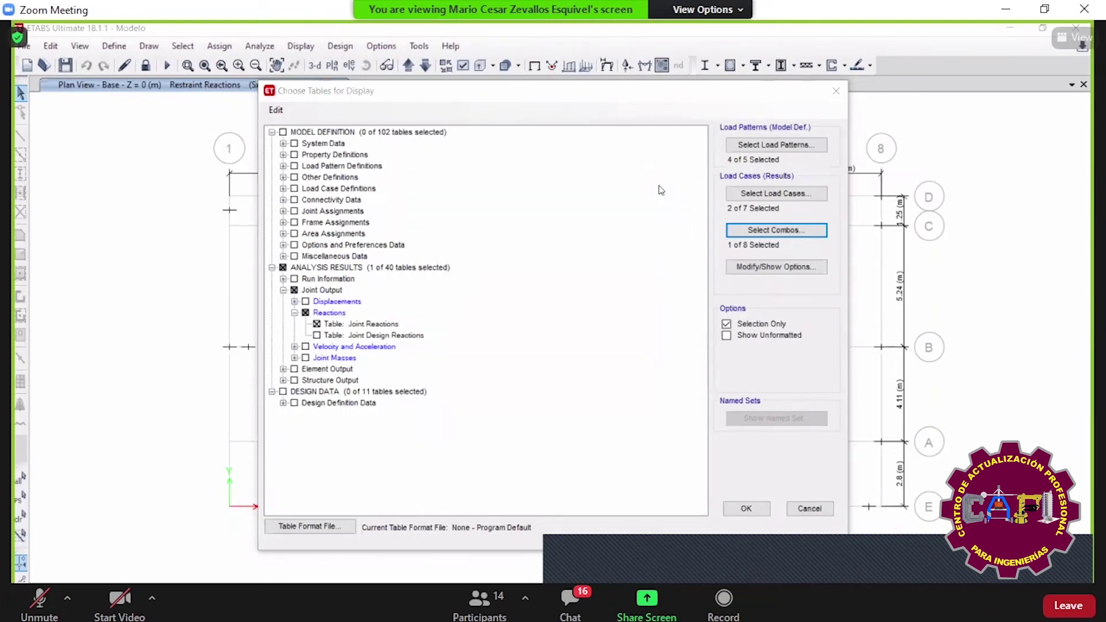
click(811, 234)
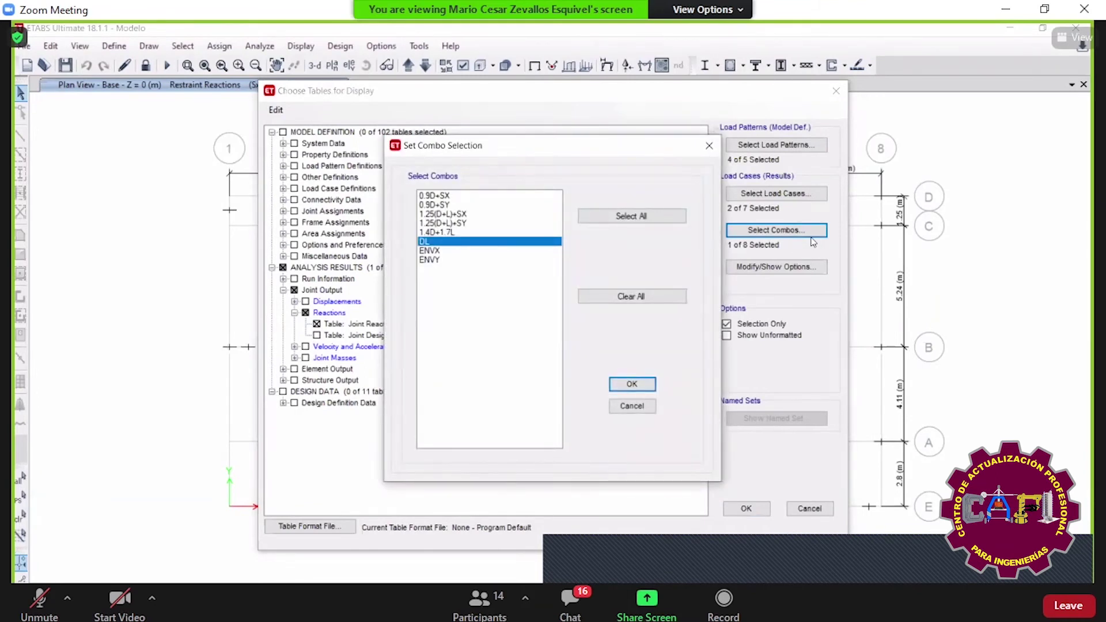
click(632, 384)
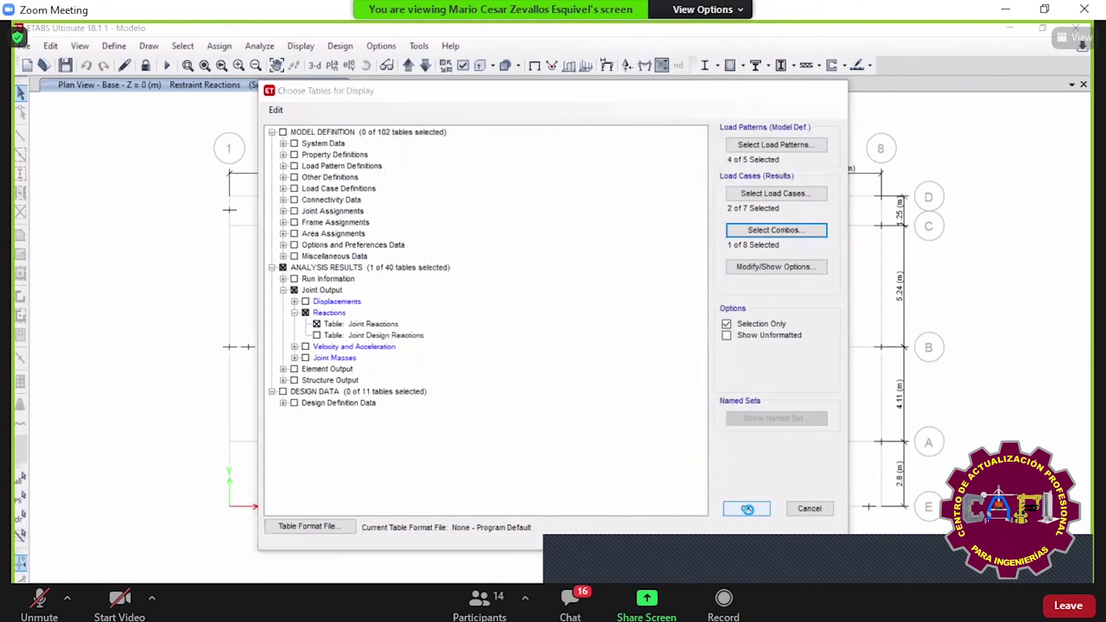
click(747, 509)
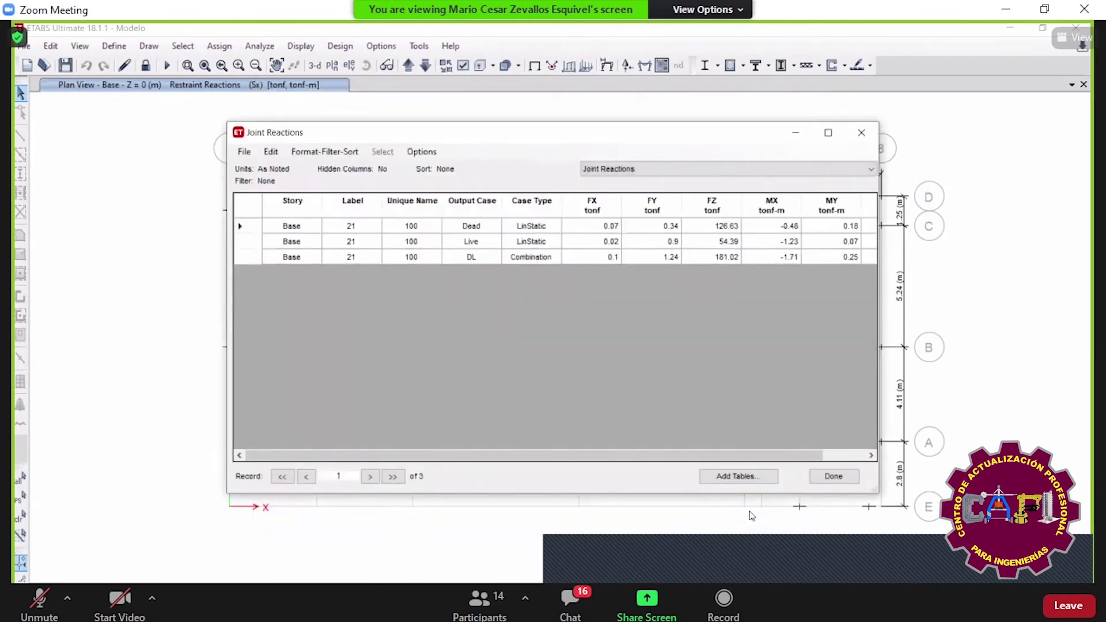
click(484, 205)
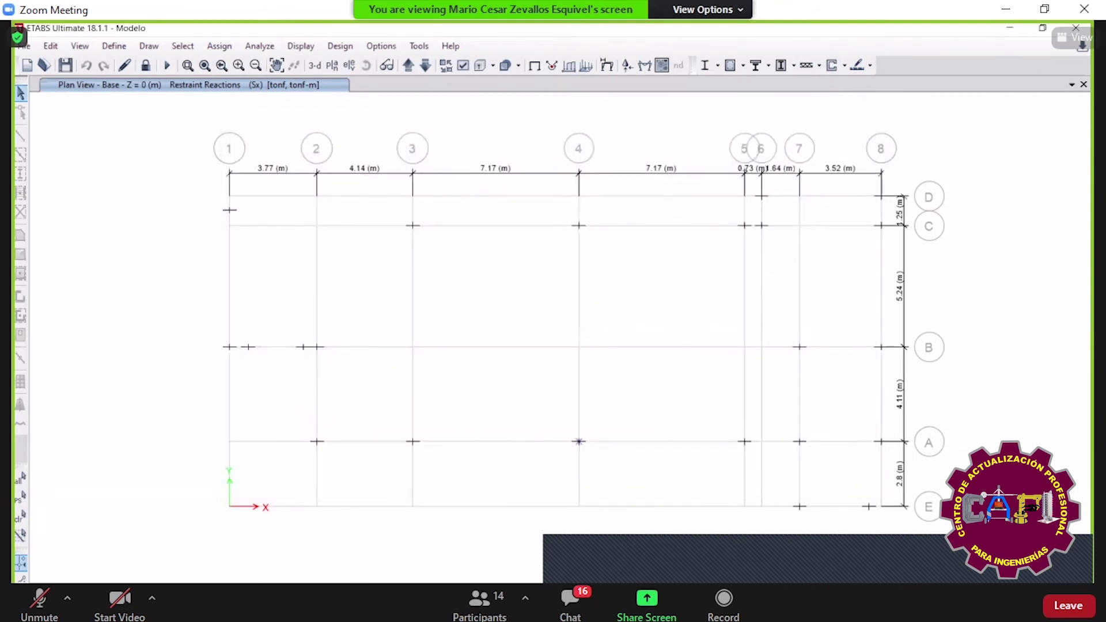
- Switch to the predimensionamiento de zap workbook, set the P servicio of C-1 to 181 and enter the unit tn in C9
click(445, 616)
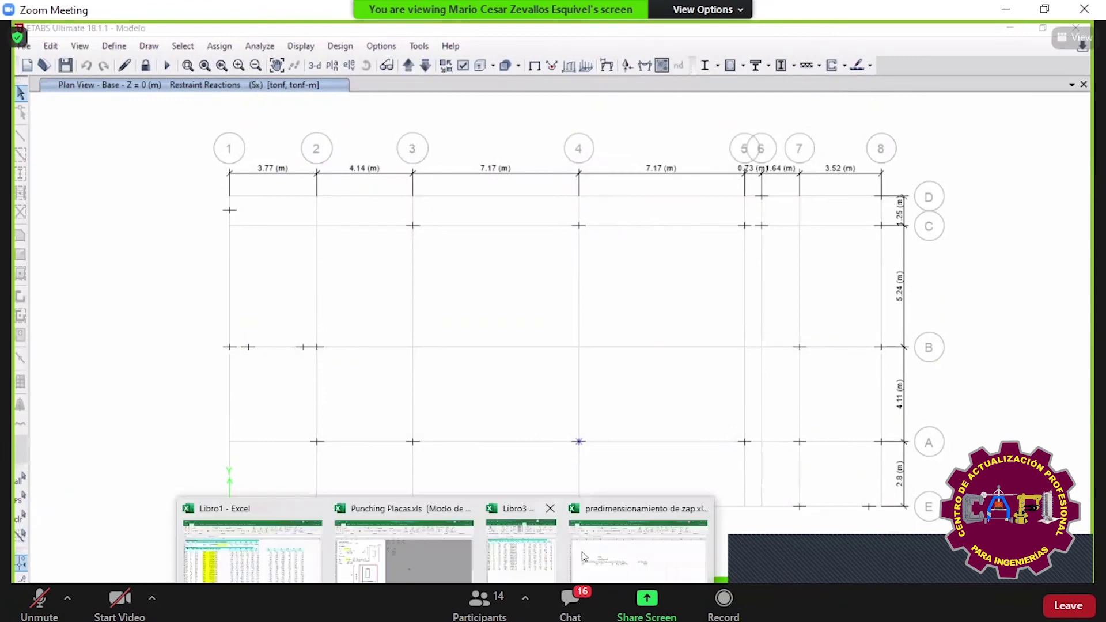
click(637, 551)
click(213, 360)
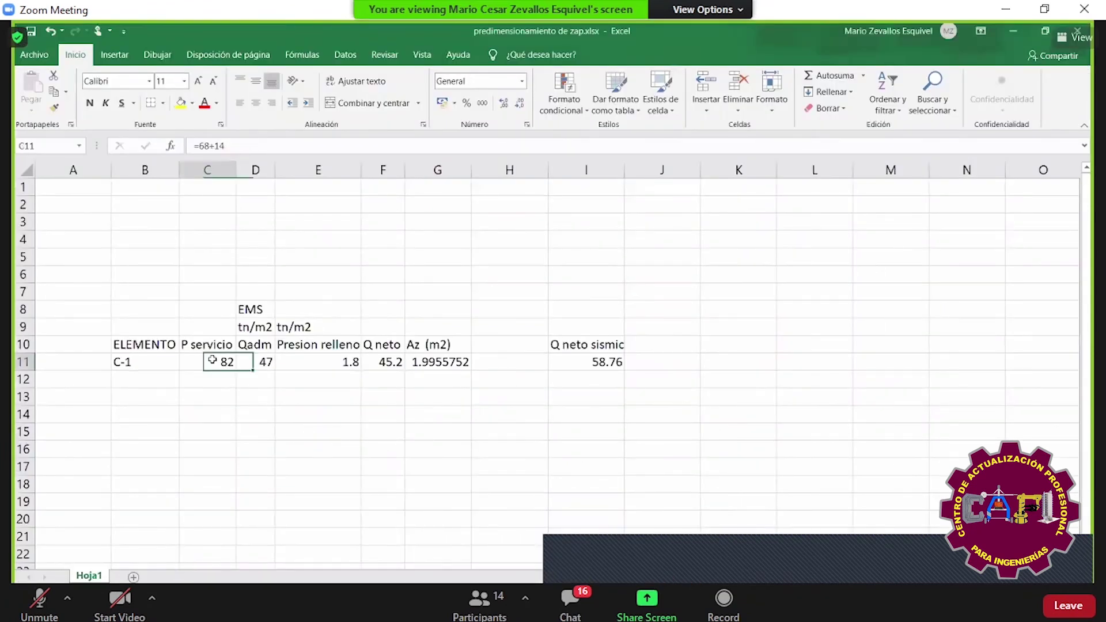
text(181)
key(Up)
key(Up)
text(tn)
key(Return)
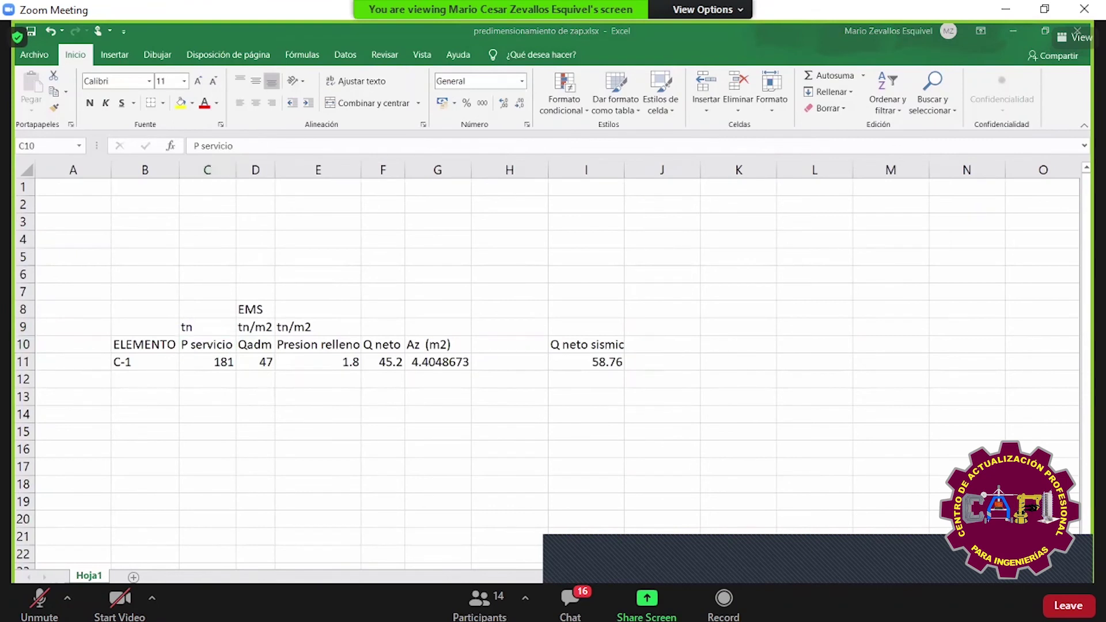
- Switch to the ESTRUCTURA 100% drawing in AutoCAD and read the admissible soil pressure in the foundation conditions summary
key(alt+Tab)
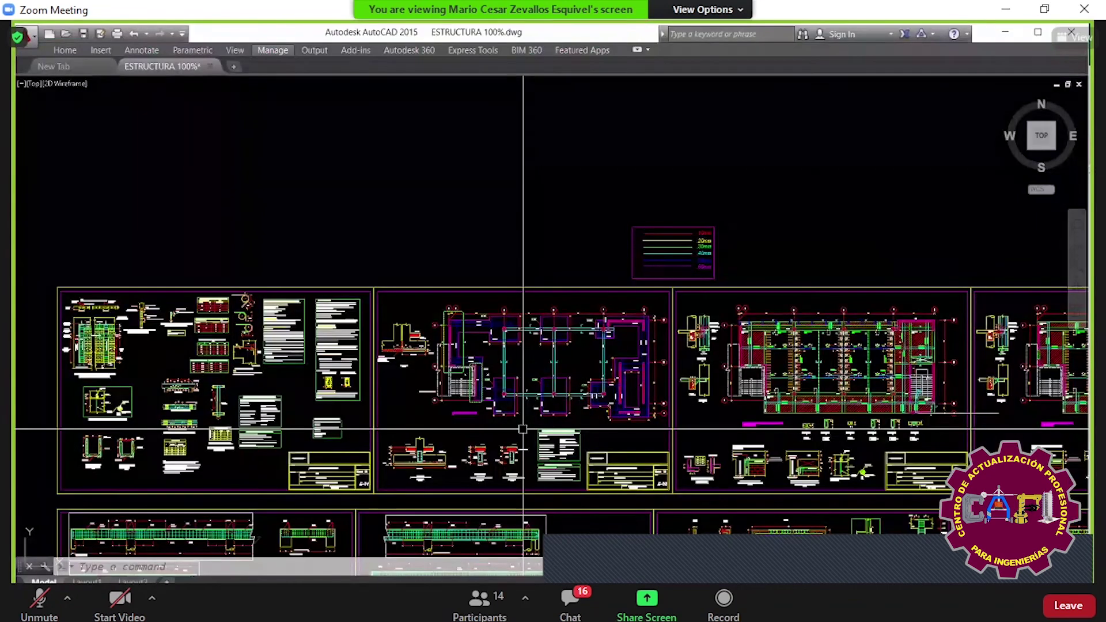
scroll(522, 427, up, 10)
middle_drag(520, 437, 551, 321)
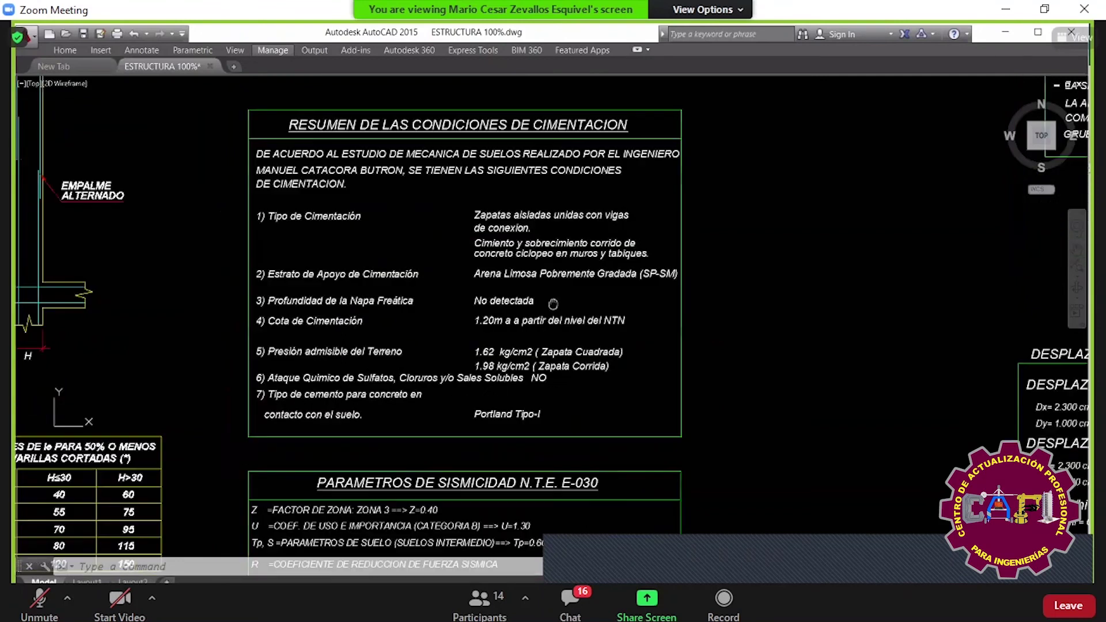
scroll(485, 196, up, 2)
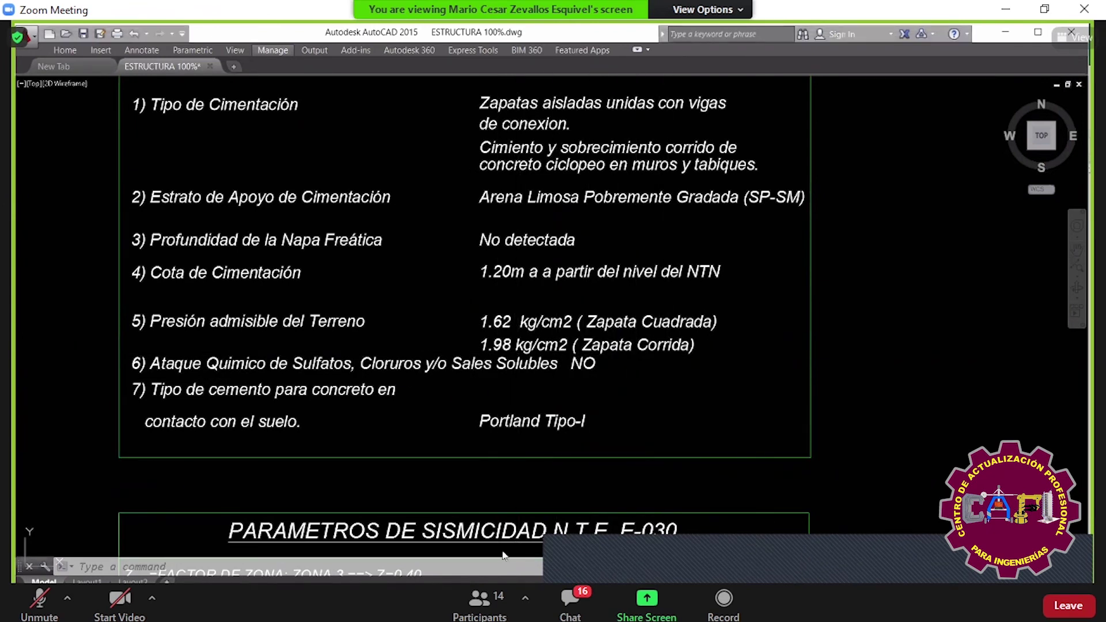
- Return to the predimensionamiento de zap workbook in Excel and set the Qadm of C-1 in D11 to the formula +1.62*10
click(461, 599)
click(637, 548)
click(280, 364)
click(258, 361)
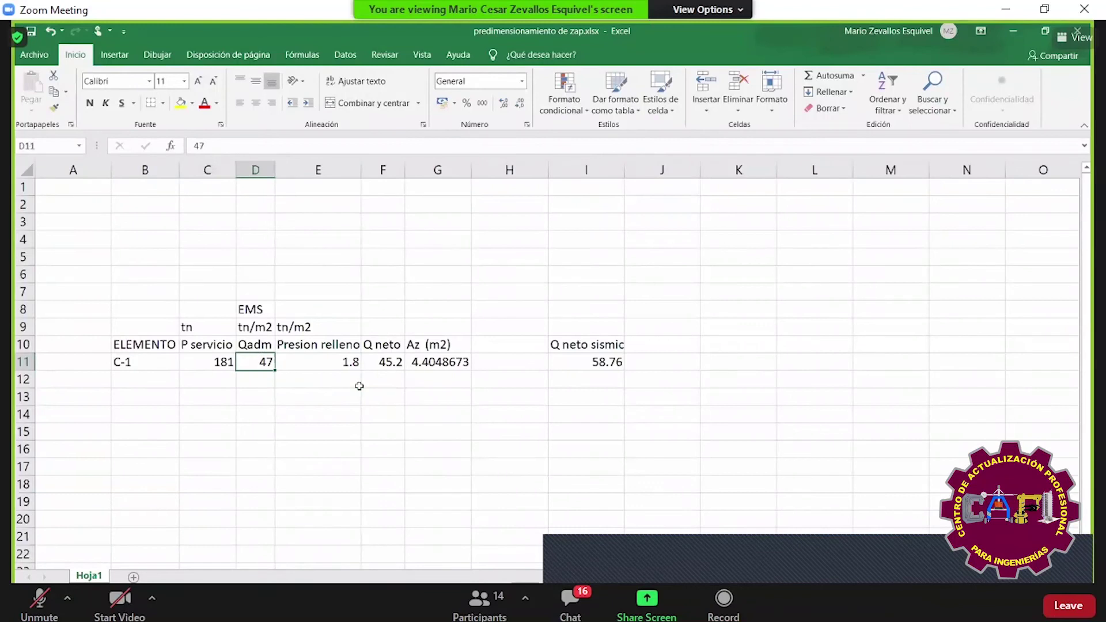
text(+1.62)
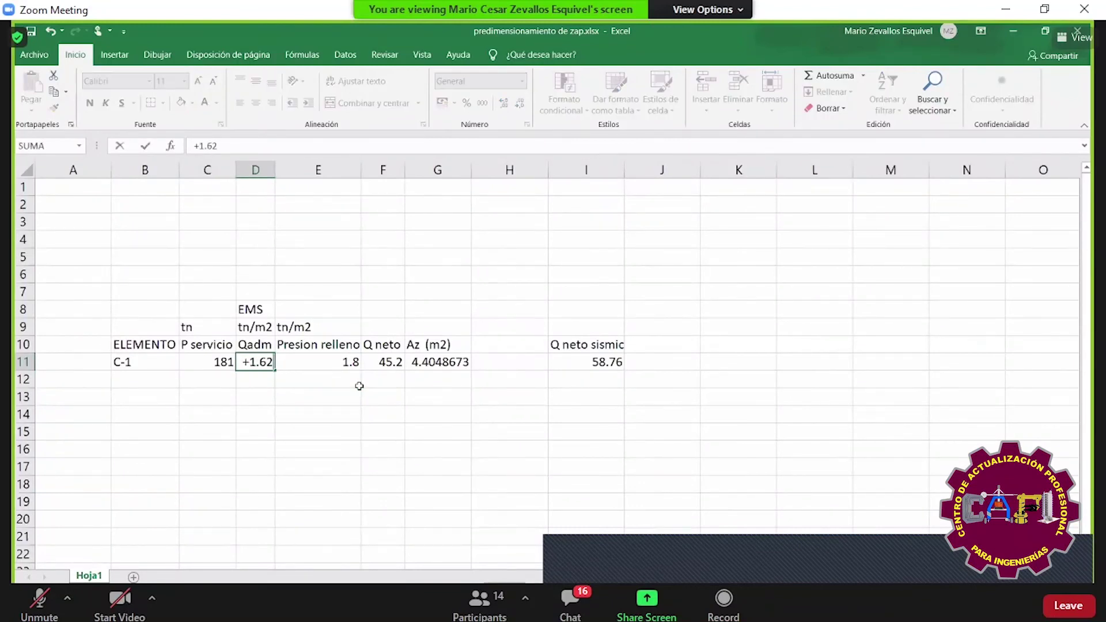
text(*10)
key(Return)
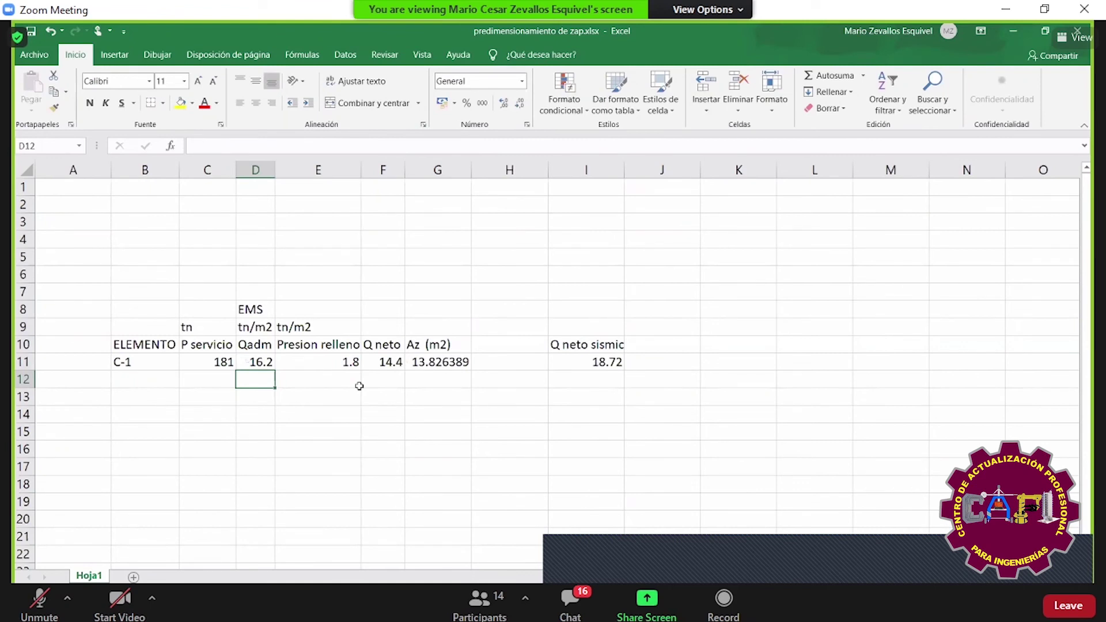
- Review the Presion relleno, Q neto and Az cells of element C-1 in row 11
key(Up)
key(Right)
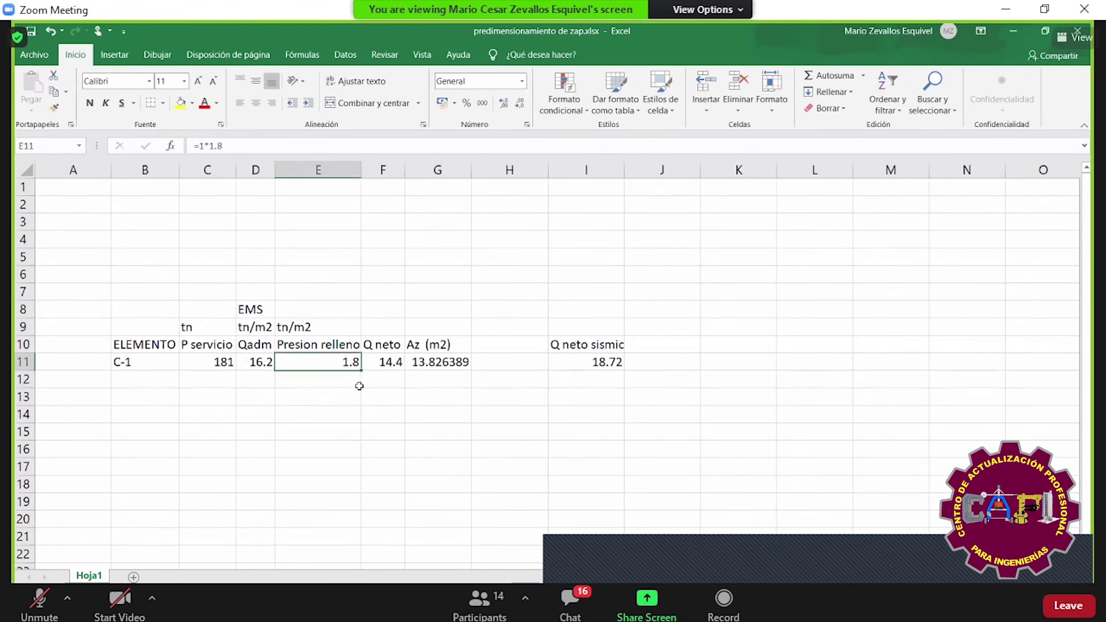
key(Right)
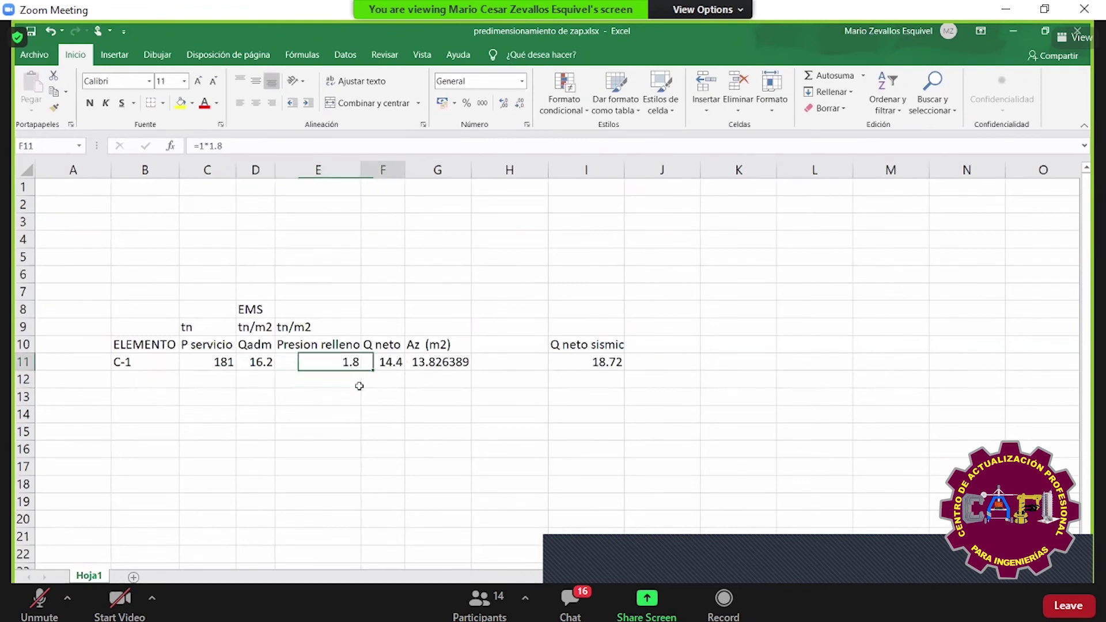
key(Right)
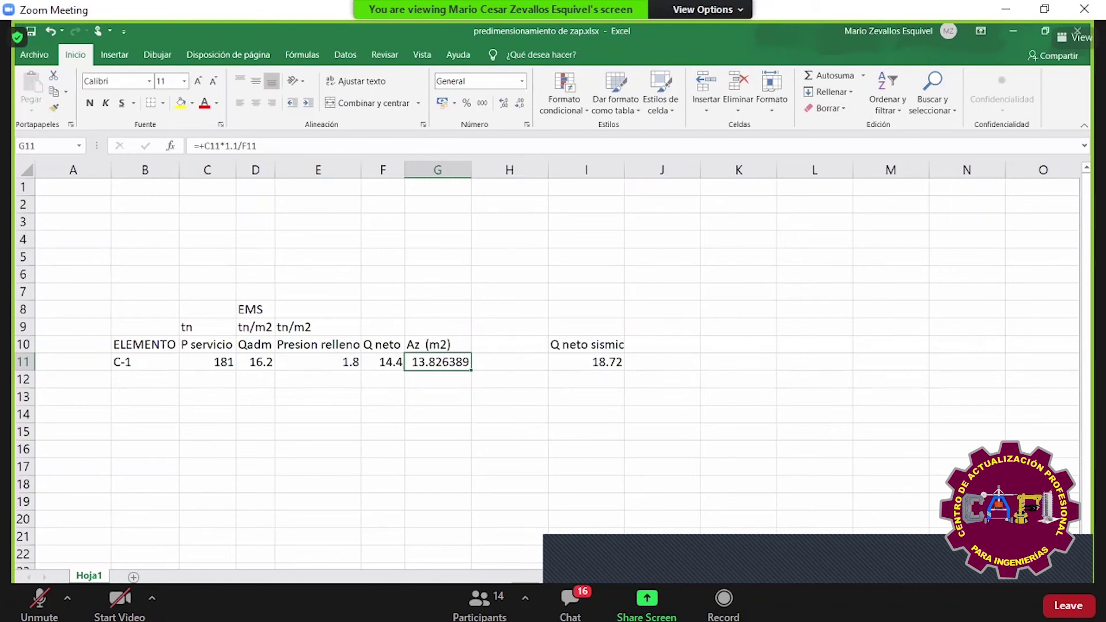
- Switch to the AutoCAD foundation plan and measure the area of the 3.70 by 5.10 footing under the middle C1 column
key(alt+Tab)
scroll(537, 407, down, 2)
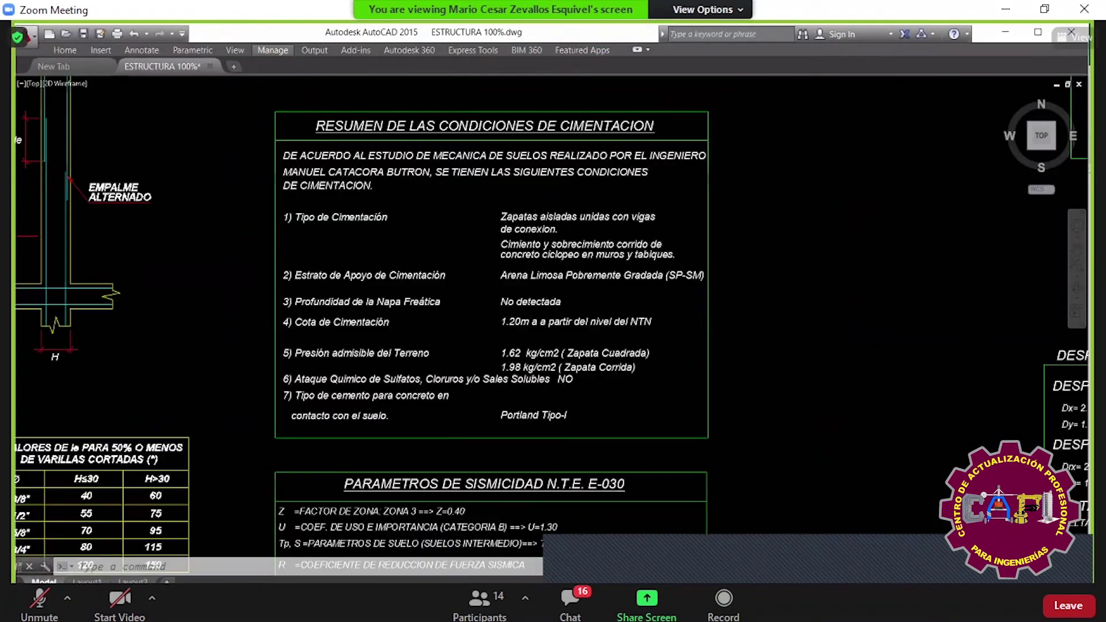
key(alt+Tab)
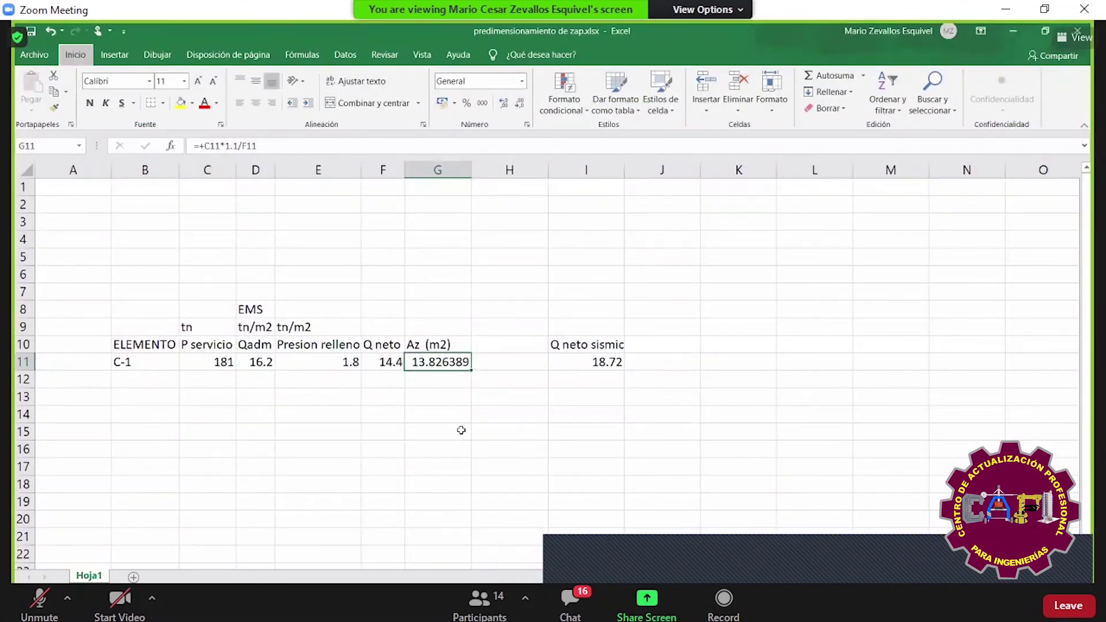
key(alt+Tab)
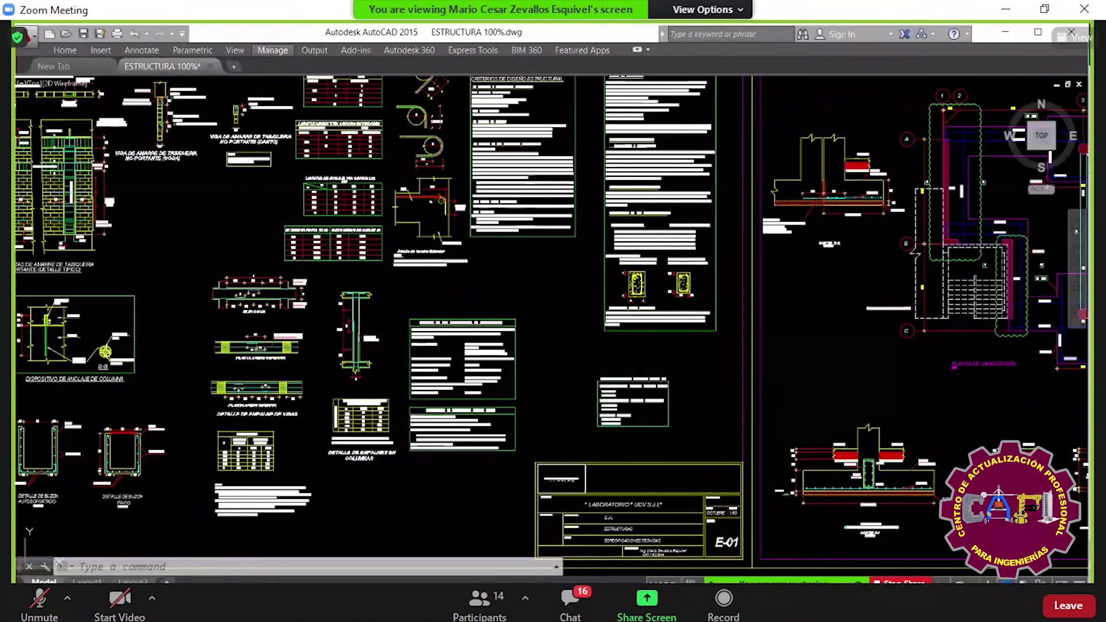
scroll(647, 375, down, 5)
scroll(783, 315, up, 8)
middle_drag(783, 314, 667, 253)
text(aa)
key(Return)
key(Return)
click(675, 198)
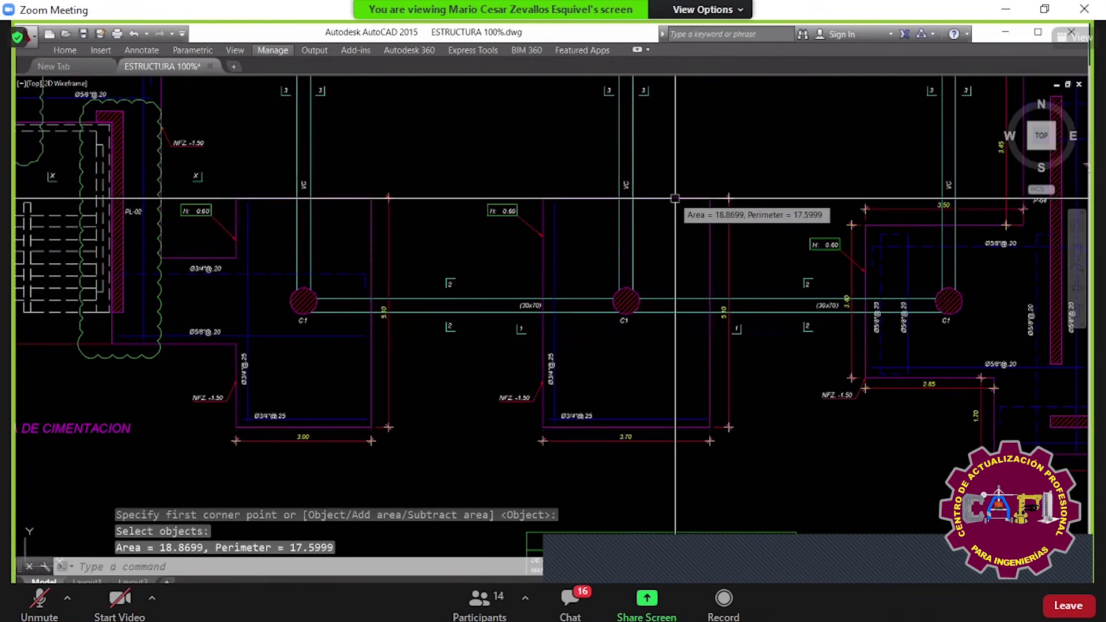
click(675, 198)
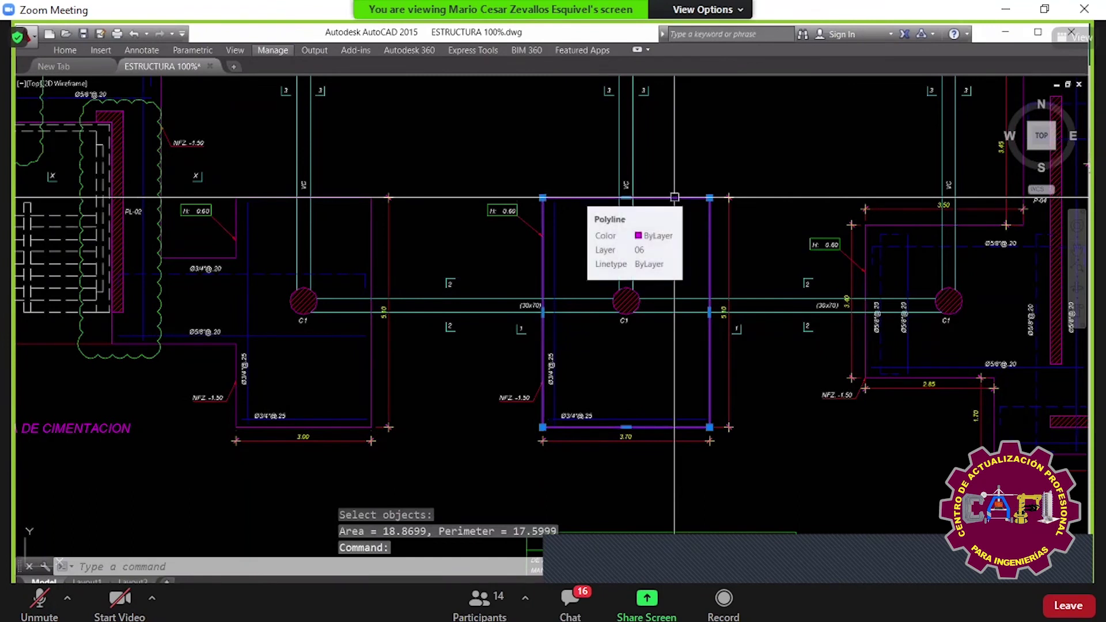
key(Escape)
key(Escape)
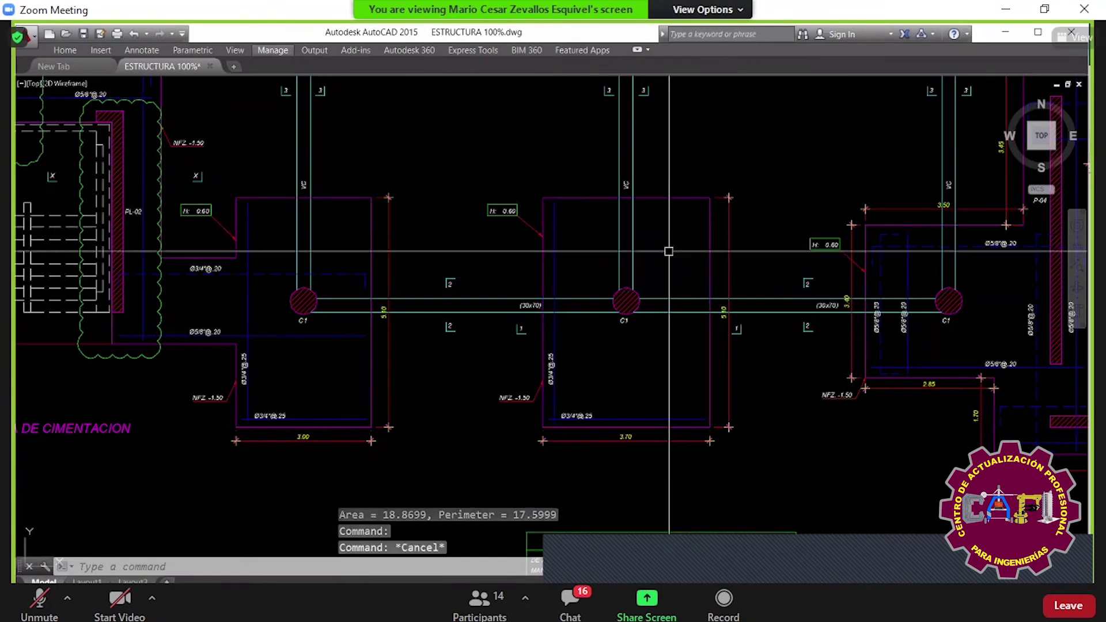
- Repeat the area measurement of the 3.70 by 5.10 footing outline under the middle C1 column
scroll(661, 265, down, 4)
middle_drag(669, 237, 633, 280)
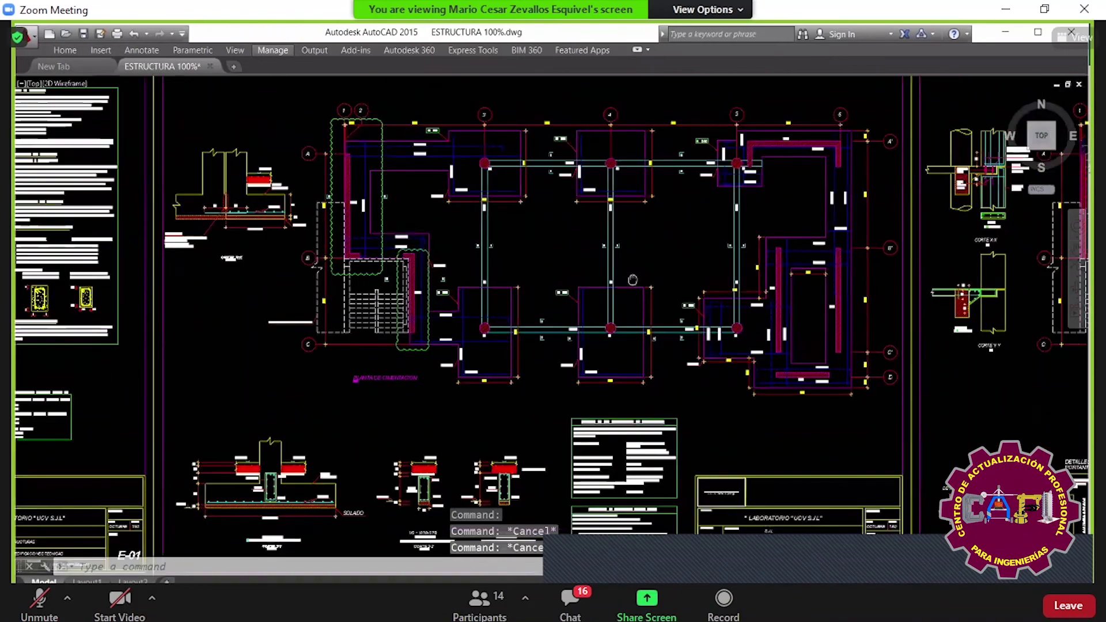
scroll(632, 280, up, 5)
scroll(465, 322, down, 2)
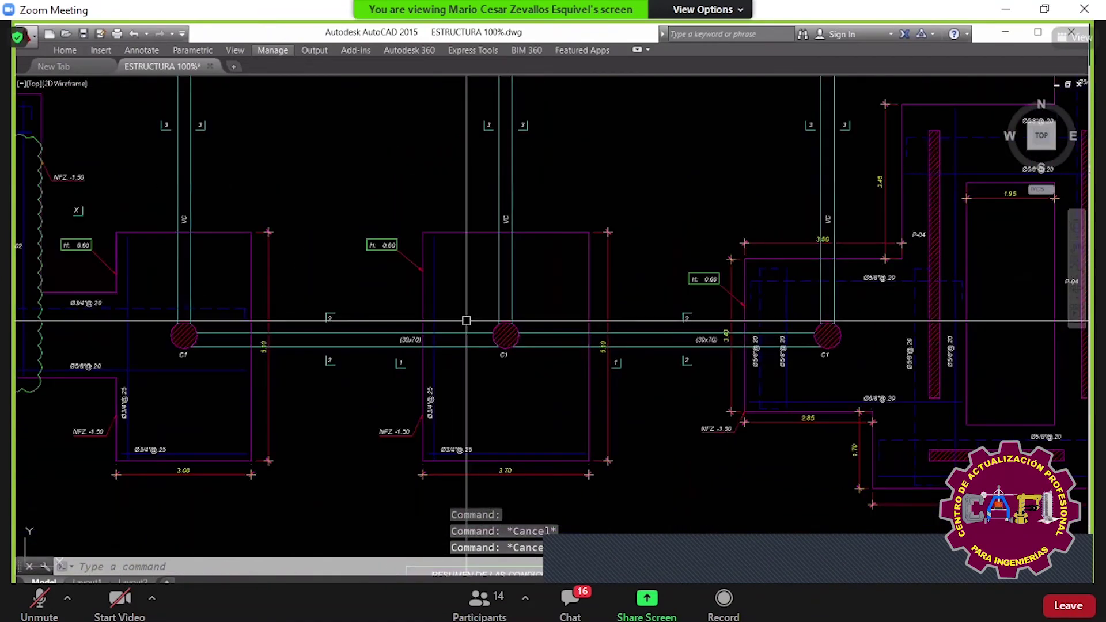
text(aa)
key(Return)
key(Return)
click(454, 230)
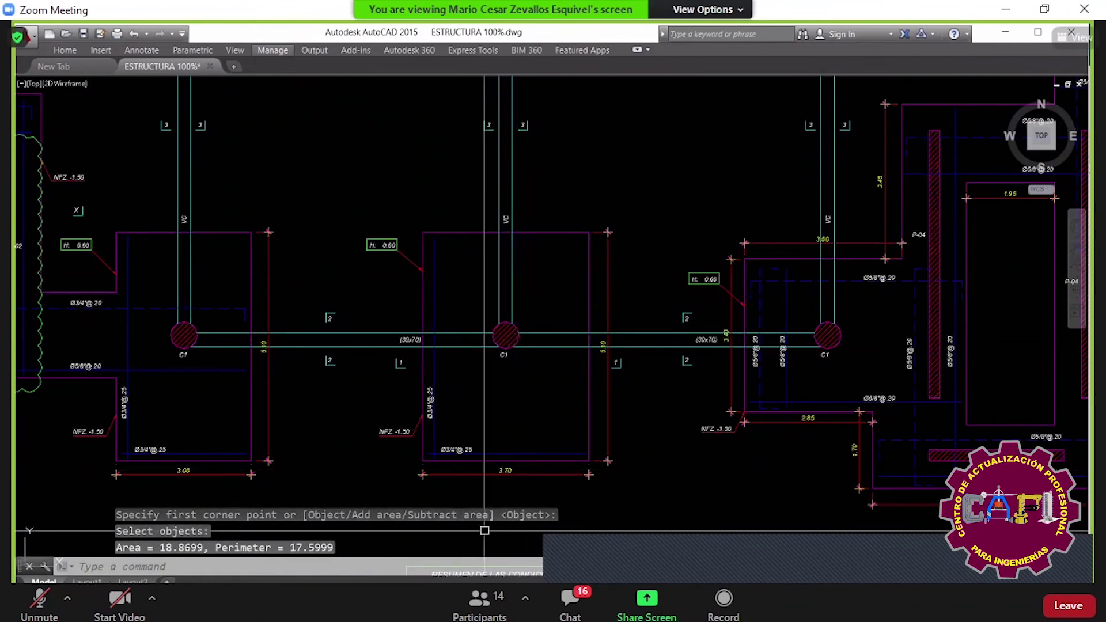
- Return to the predimensionamiento de zap workbook in Excel, enter 18.9 in H11 for C-1 and fill that cell yellow
mouse_move(446, 613)
click(639, 550)
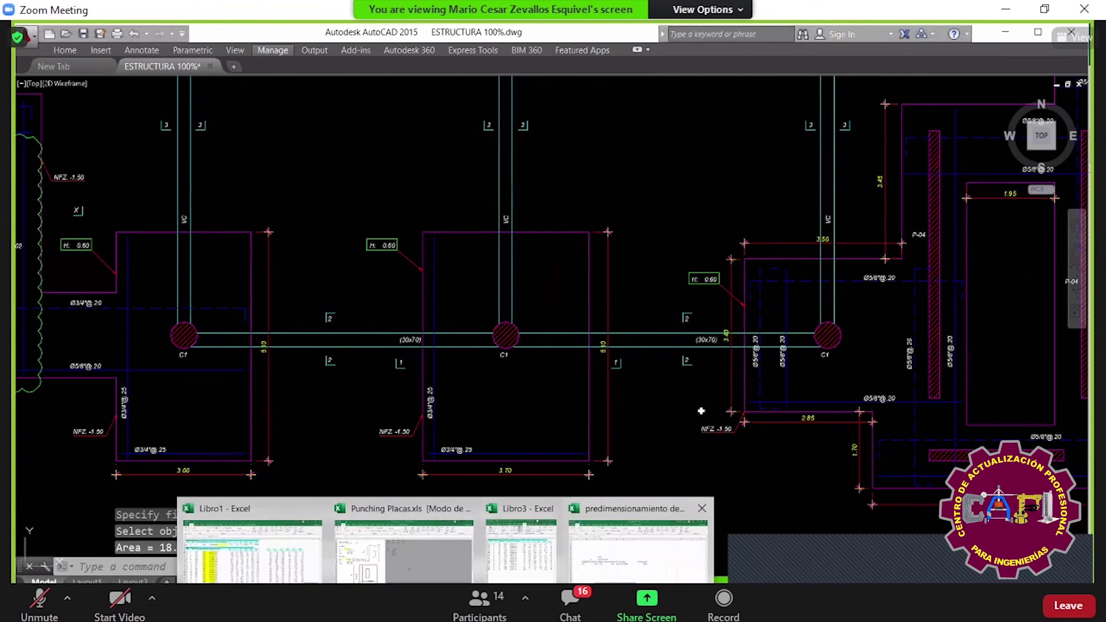
click(638, 550)
click(513, 363)
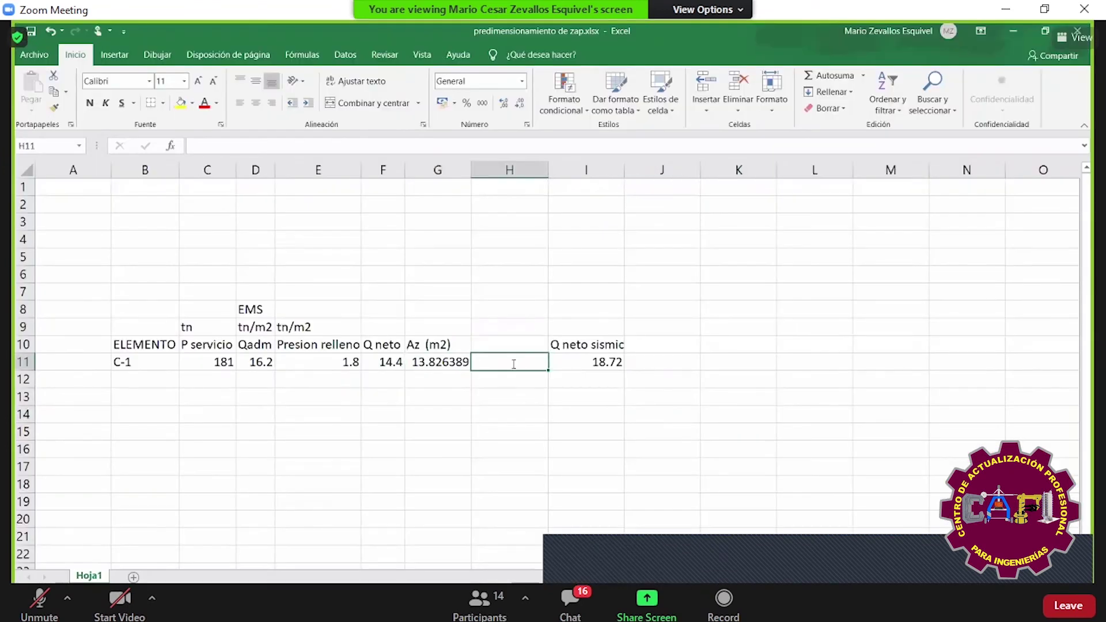
text(18.9)
key(Return)
click(514, 363)
click(181, 103)
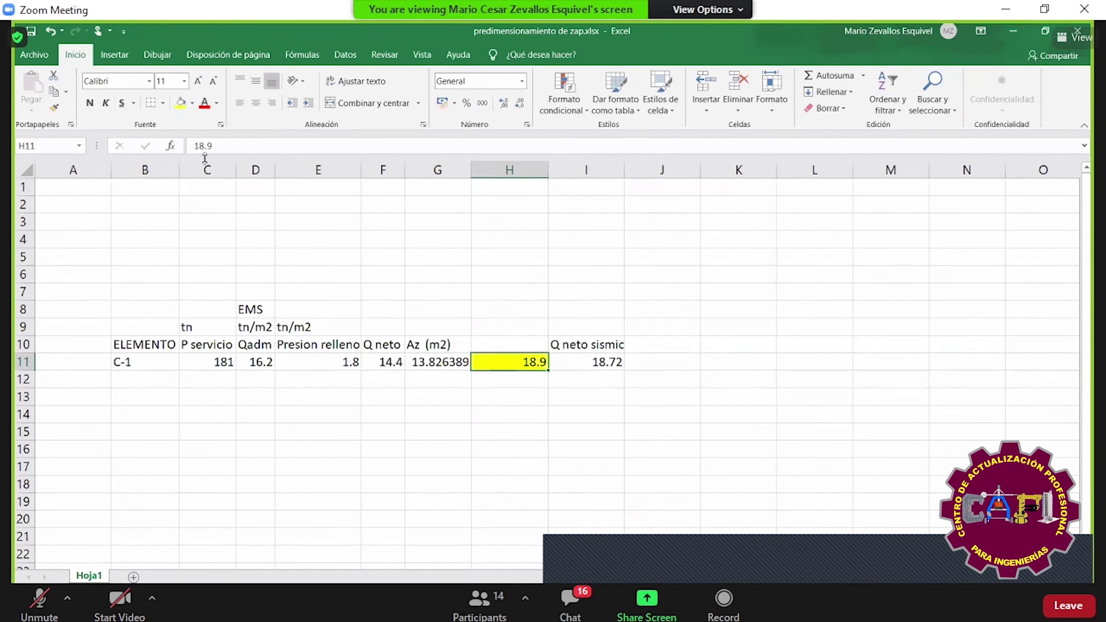
- Review the formulas behind the Az (m2) and Q neto sismic cells of element C-1
click(441, 363)
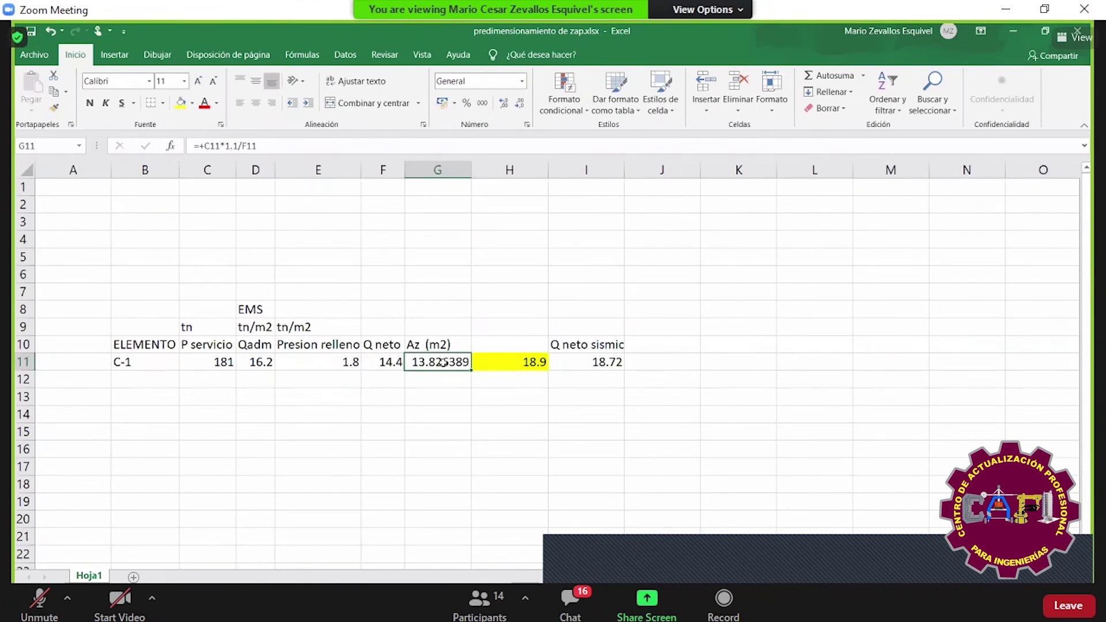
click(618, 363)
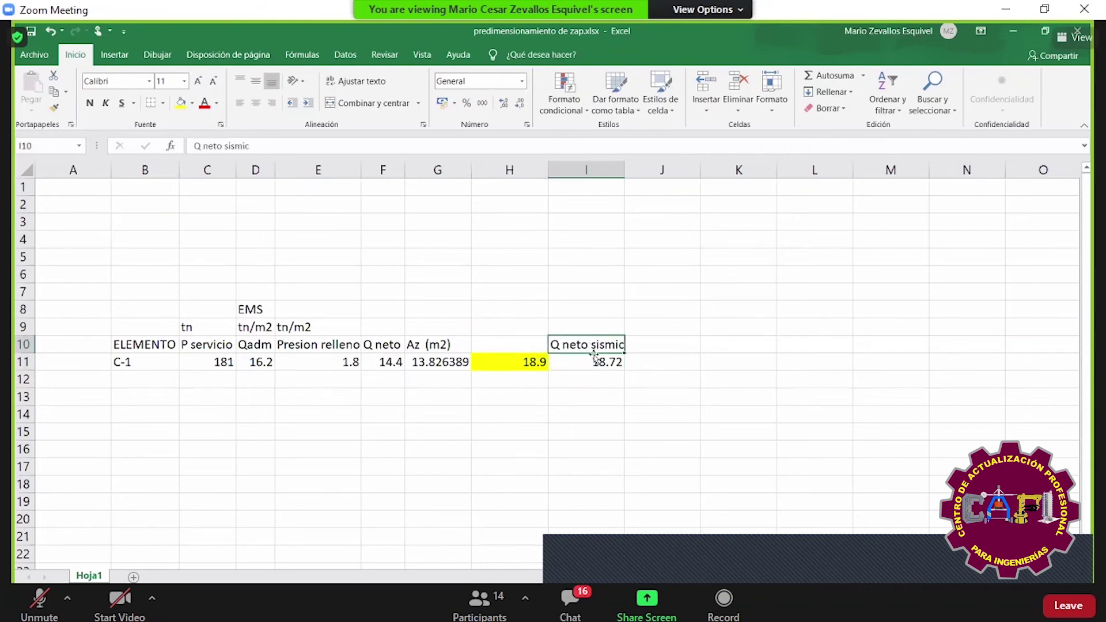
double_click(596, 362)
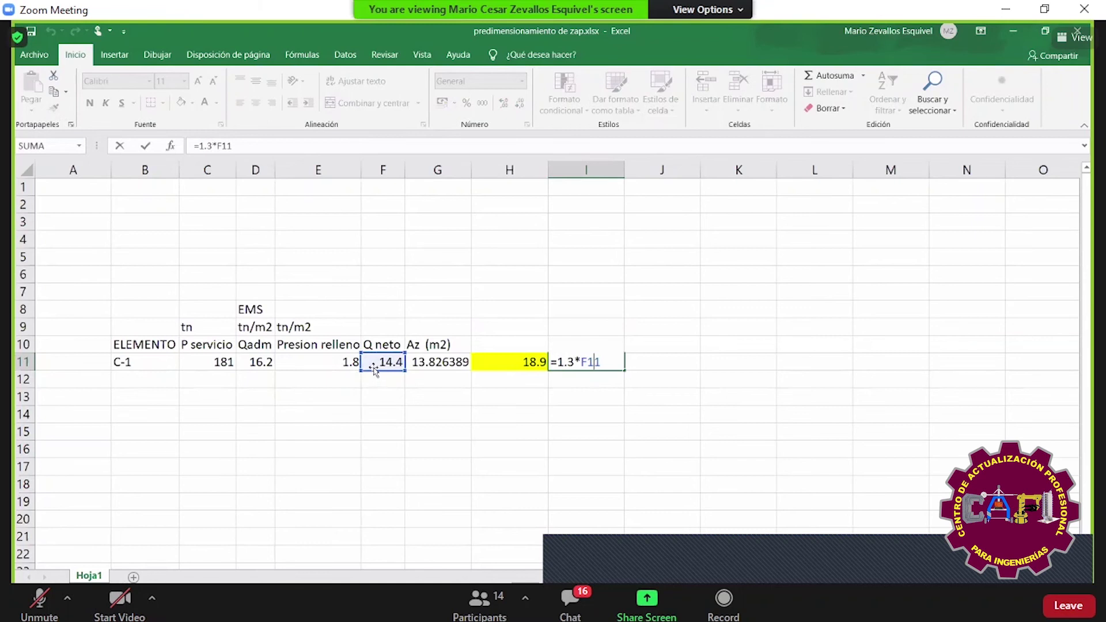
key(Escape)
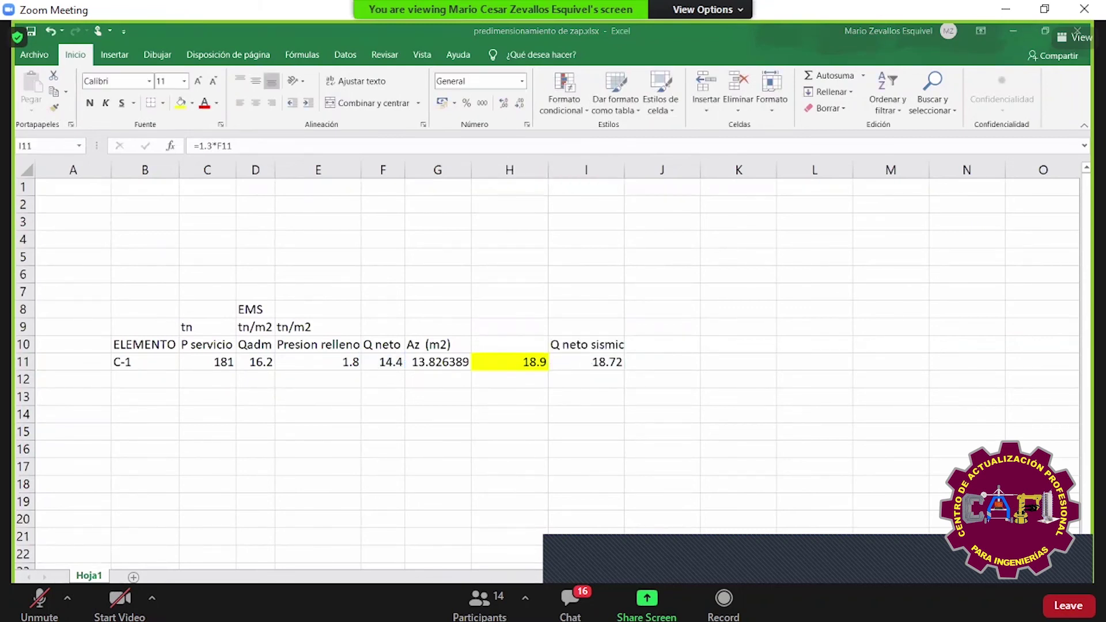
- Switch to the Condiciones Sismicas para diseño de cimentaciones PDF in Acrobat Reader, skim the slab and footing shear provisions, and close it
key(alt+Tab)
scroll(530, 504, up, 8)
drag(1039, 502, 1037, 53)
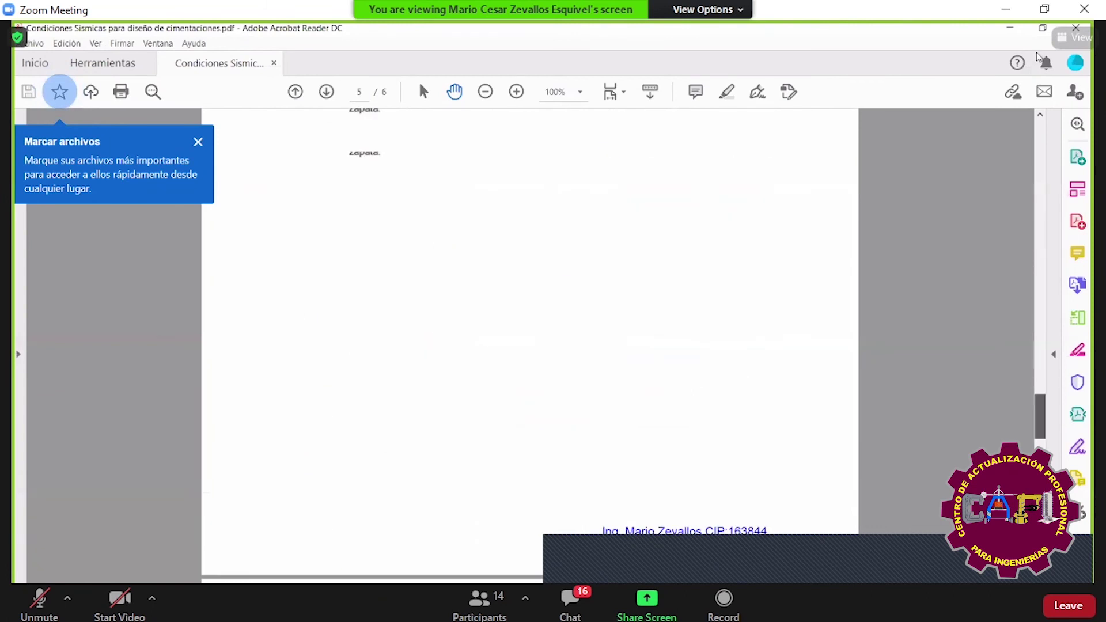
scroll(1010, 223, down, 10)
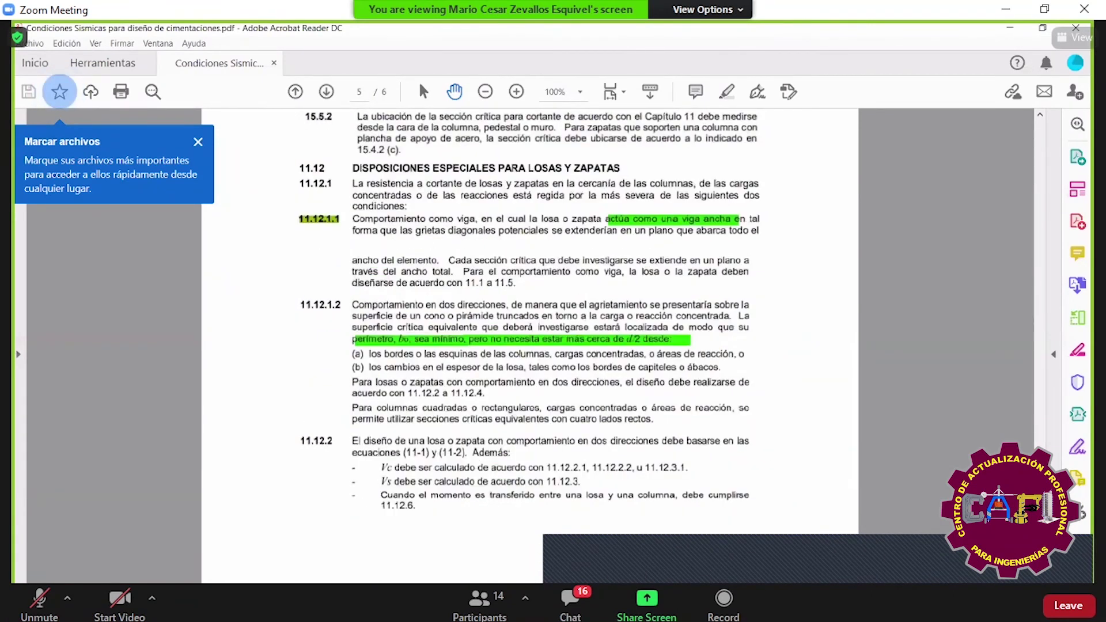
drag(1039, 477, 1075, 29)
click(1076, 28)
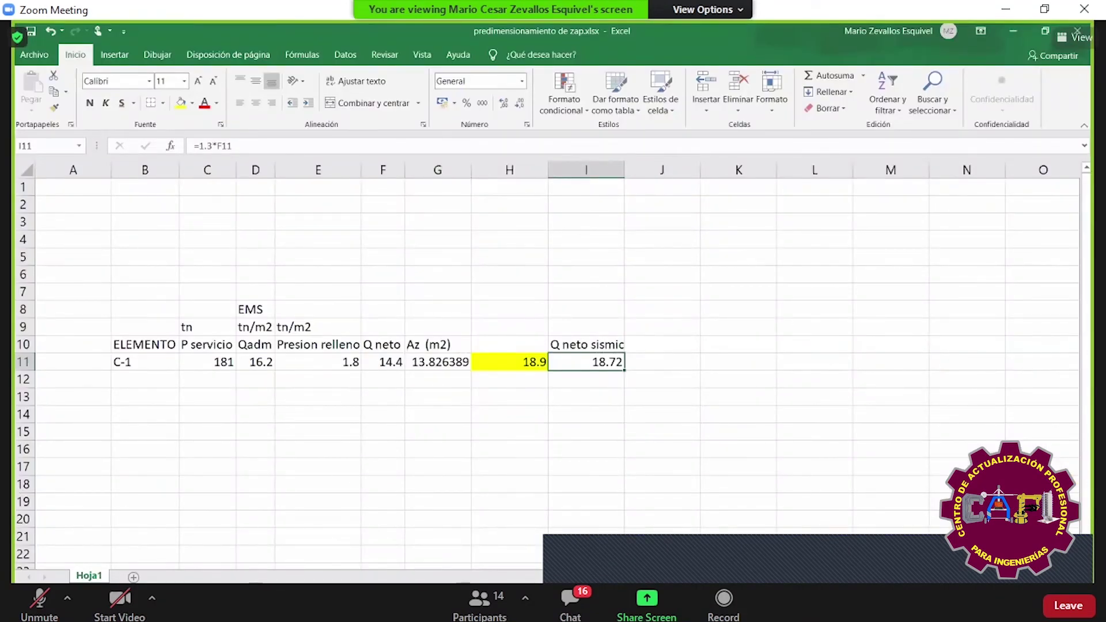
- Switch to File Explorer and open the Condiciones Sismicas para diseño de cimentaciones PDF from the Curso Safe folder
click(337, 506)
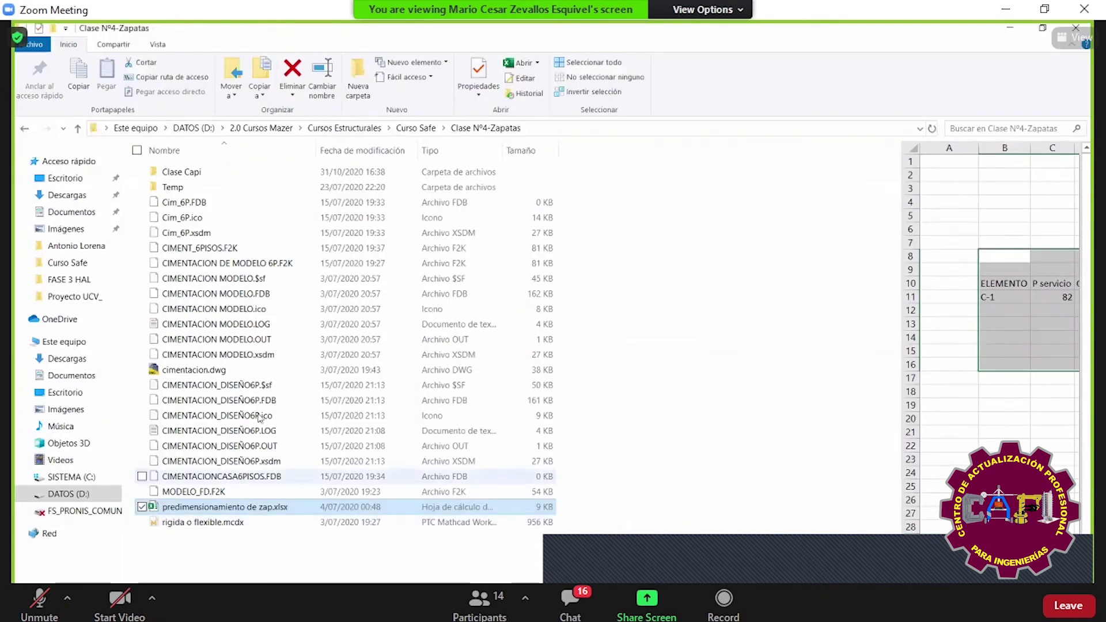
click(269, 445)
key(BackSpace)
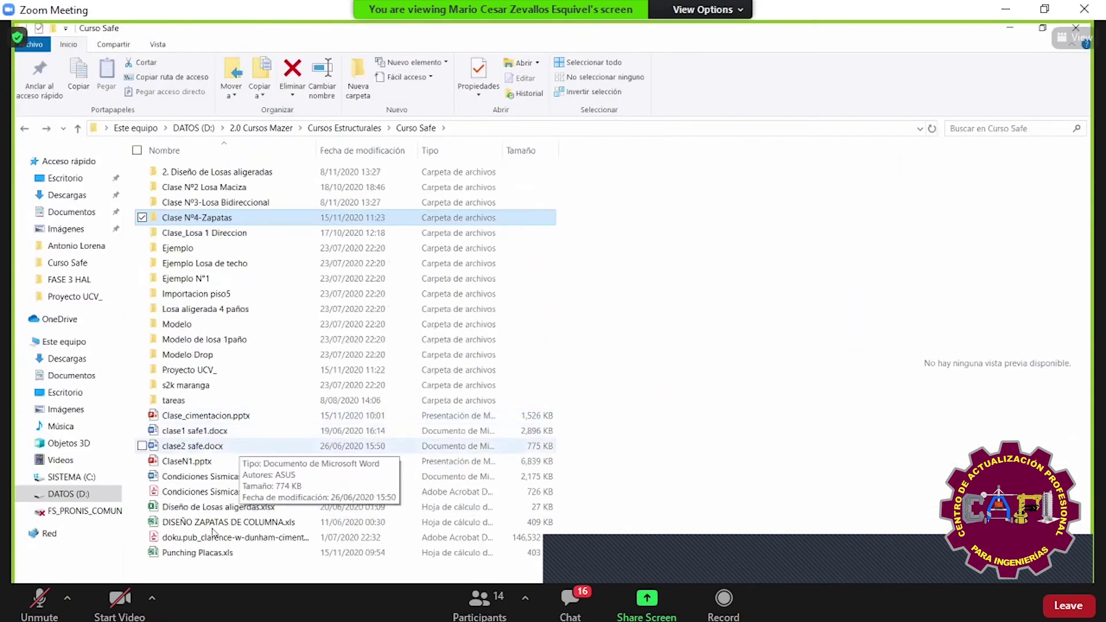
double_click(217, 492)
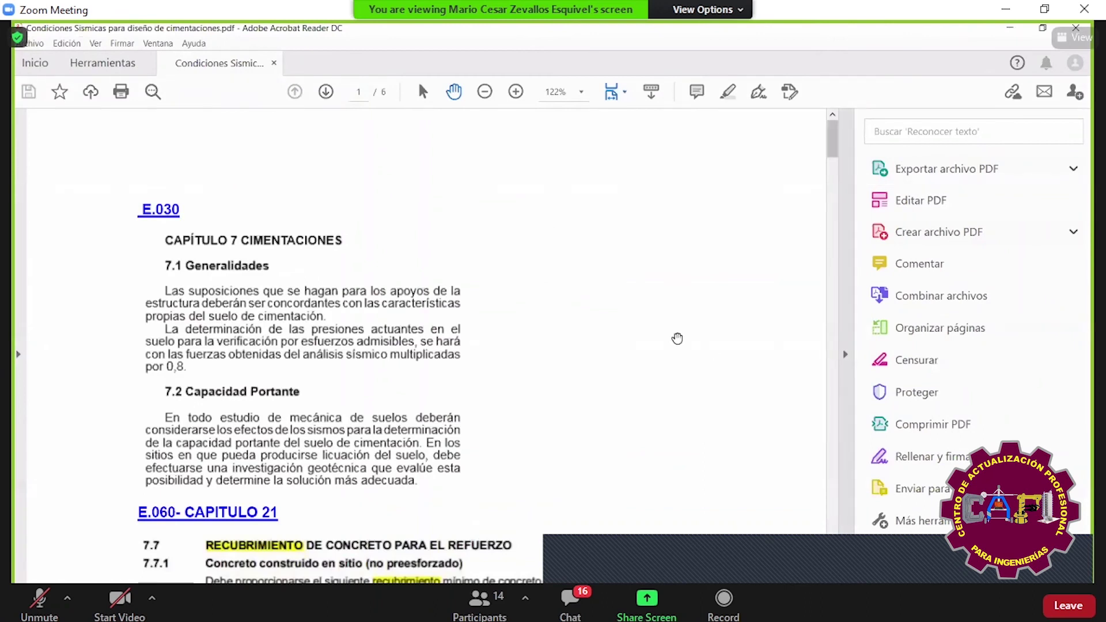
- Read the E.060 provisions on concrete cover in 7.7.1 and on footings and foundation beams in 21.12.2 and 21.12.3
scroll(591, 331, down, 4)
scroll(591, 331, down, 5)
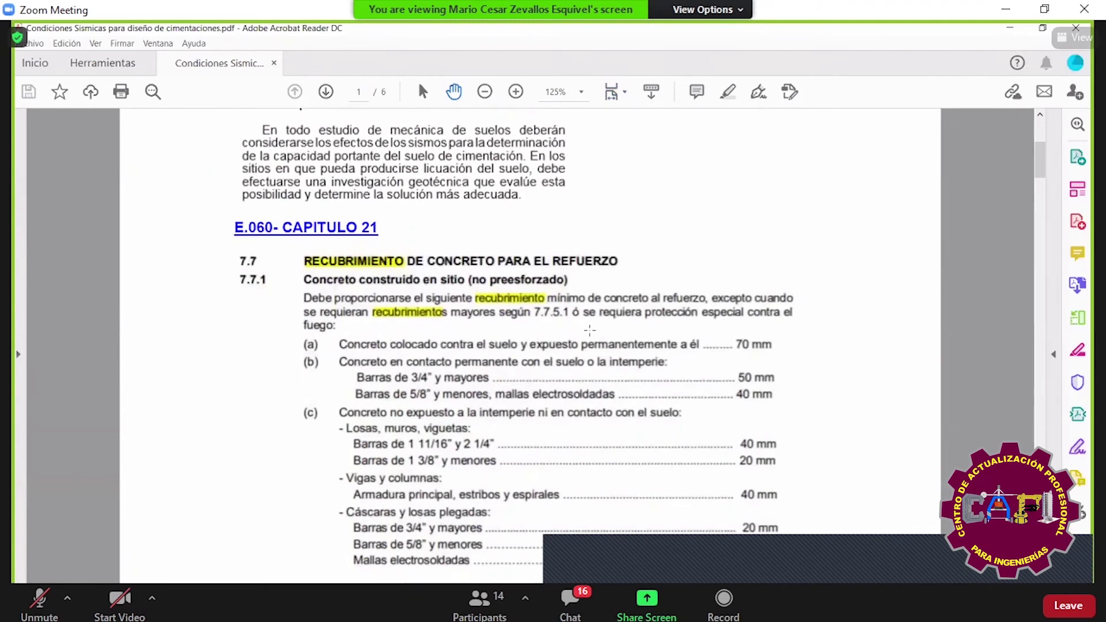
scroll(590, 331, down, 1)
scroll(563, 326, down, 2)
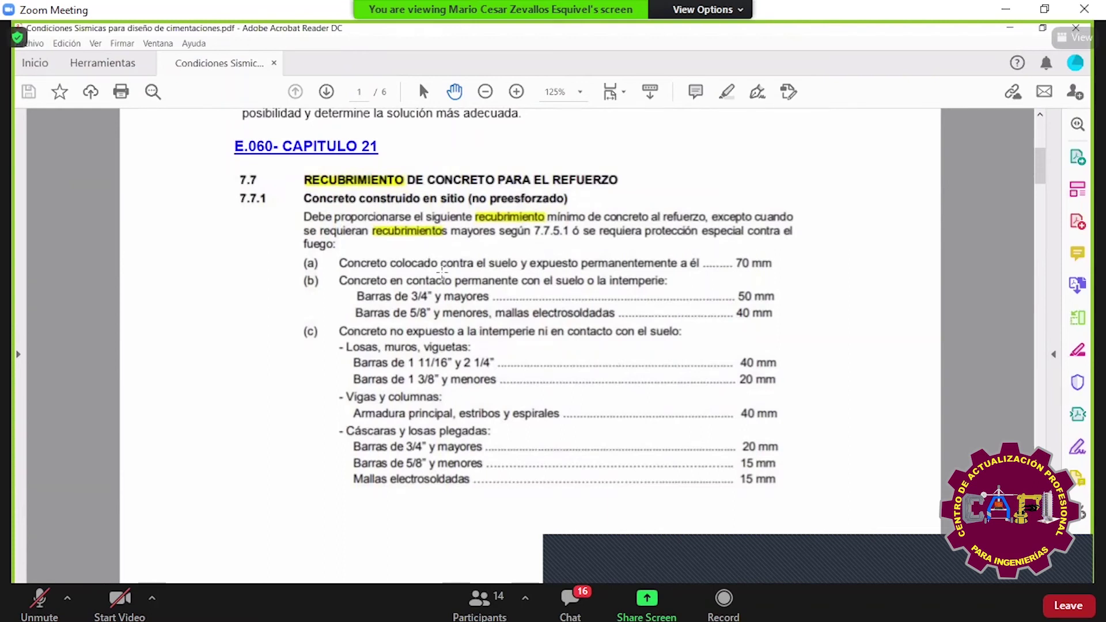
scroll(555, 274, down, 3)
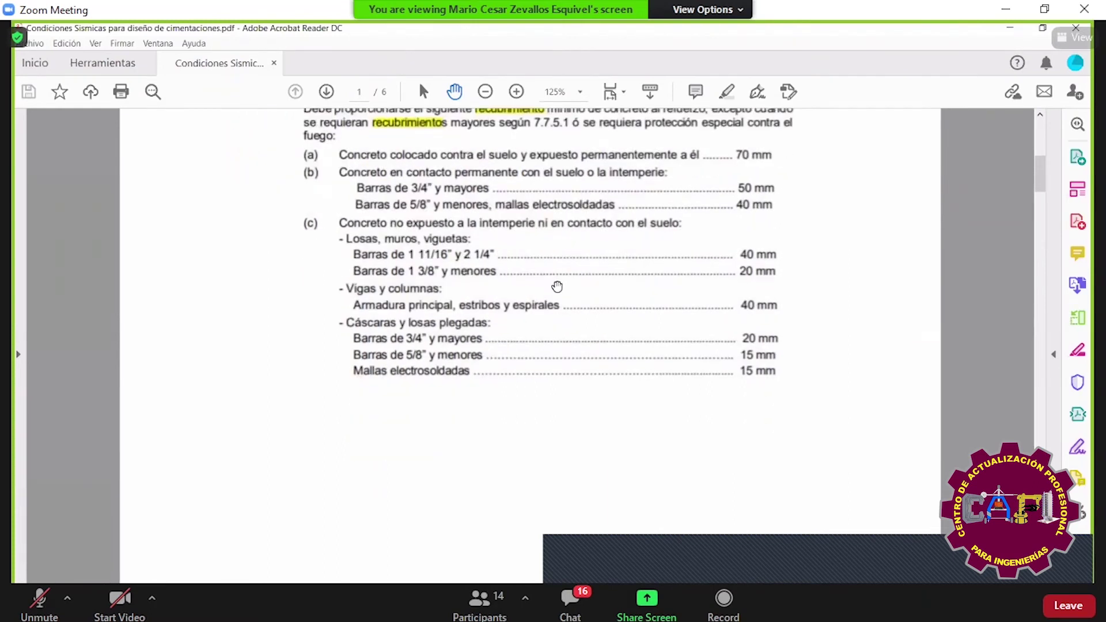
scroll(550, 305, down, 10)
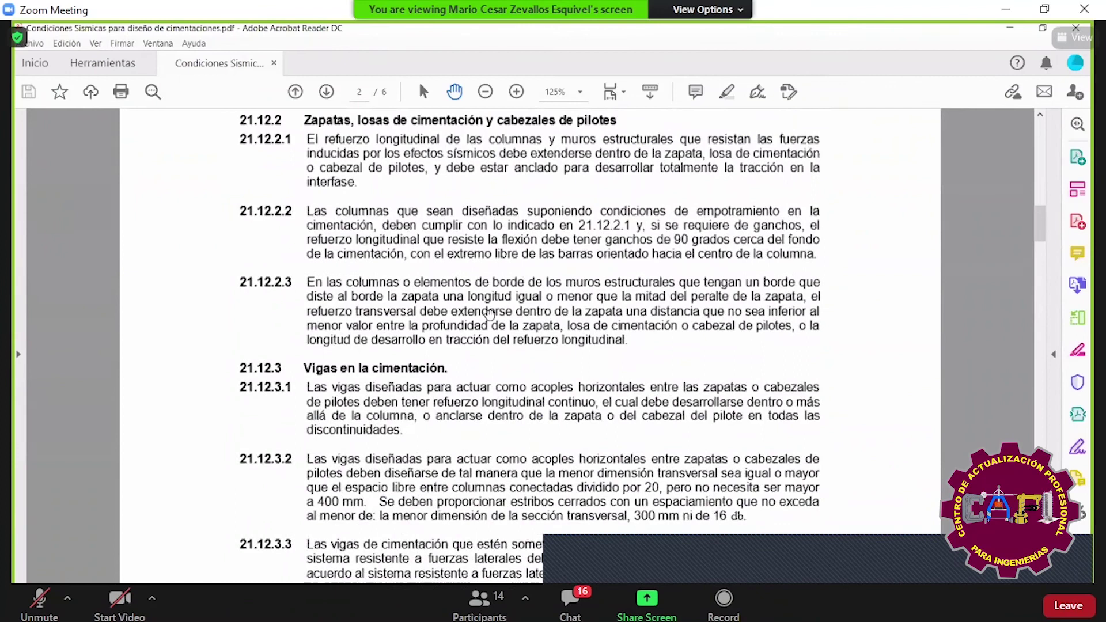
scroll(490, 314, down, 13)
scroll(351, 252, up, 2)
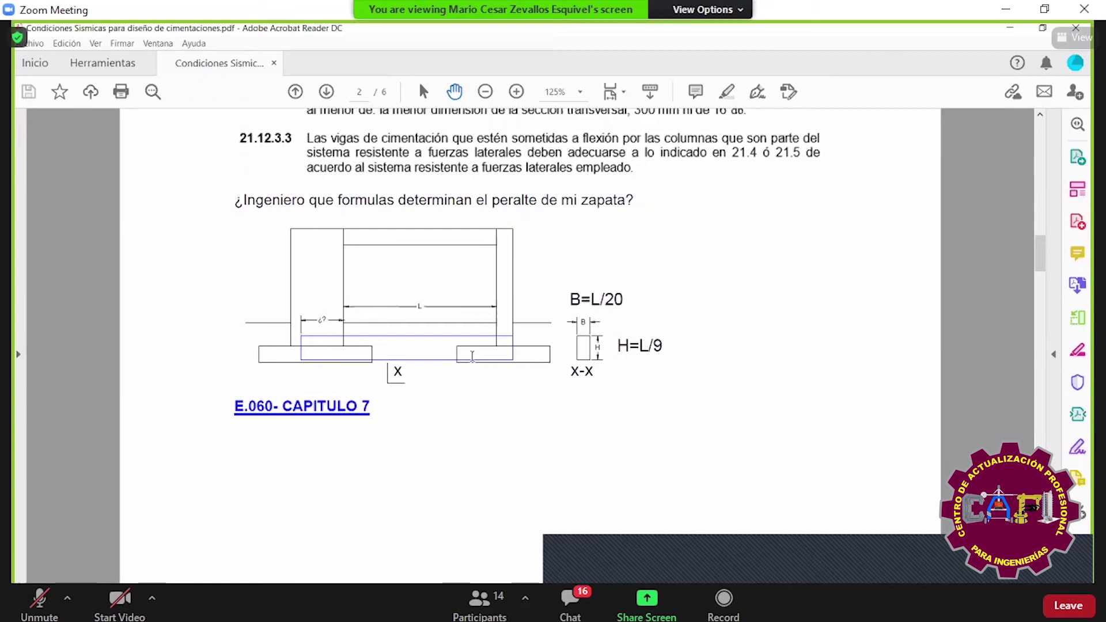
- Examine section 15.2 Cargas y Reacciones of the Zapatas chapter, including the seismic allowable pressure rules in 15.2.4 and 15.2.5
scroll(470, 356, down, 15)
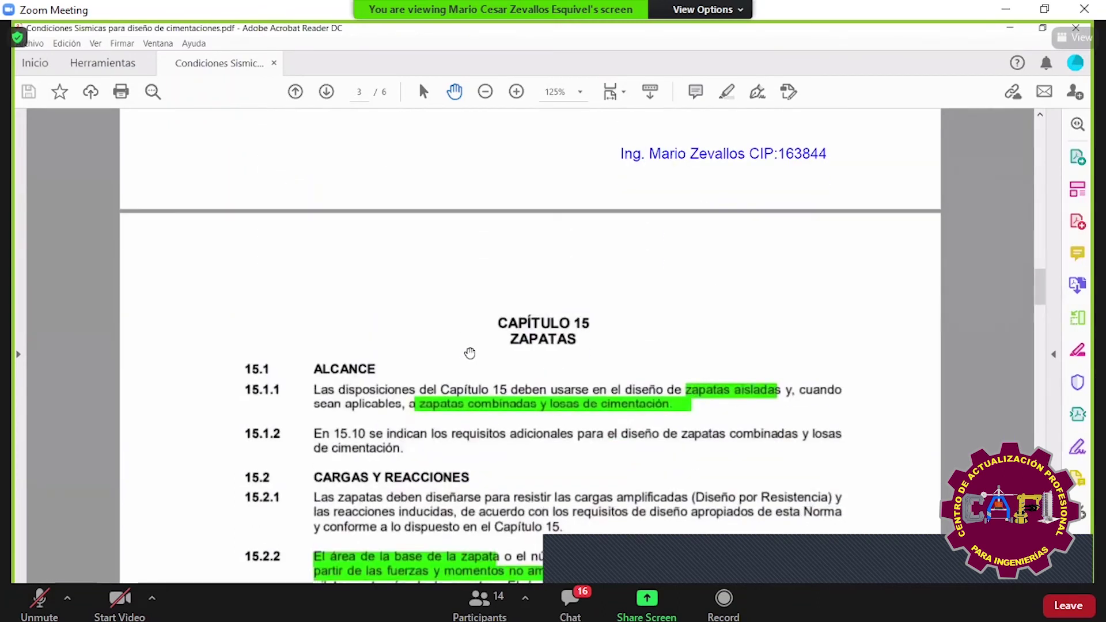
scroll(470, 356, down, 4)
scroll(469, 350, down, 9)
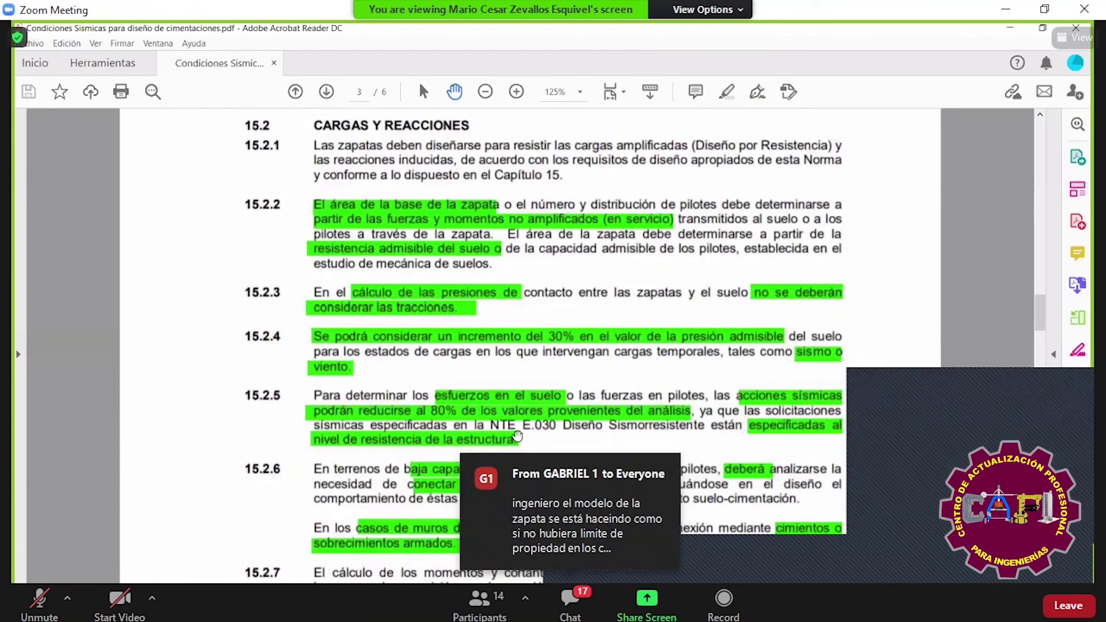
scroll(438, 357, down, 1)
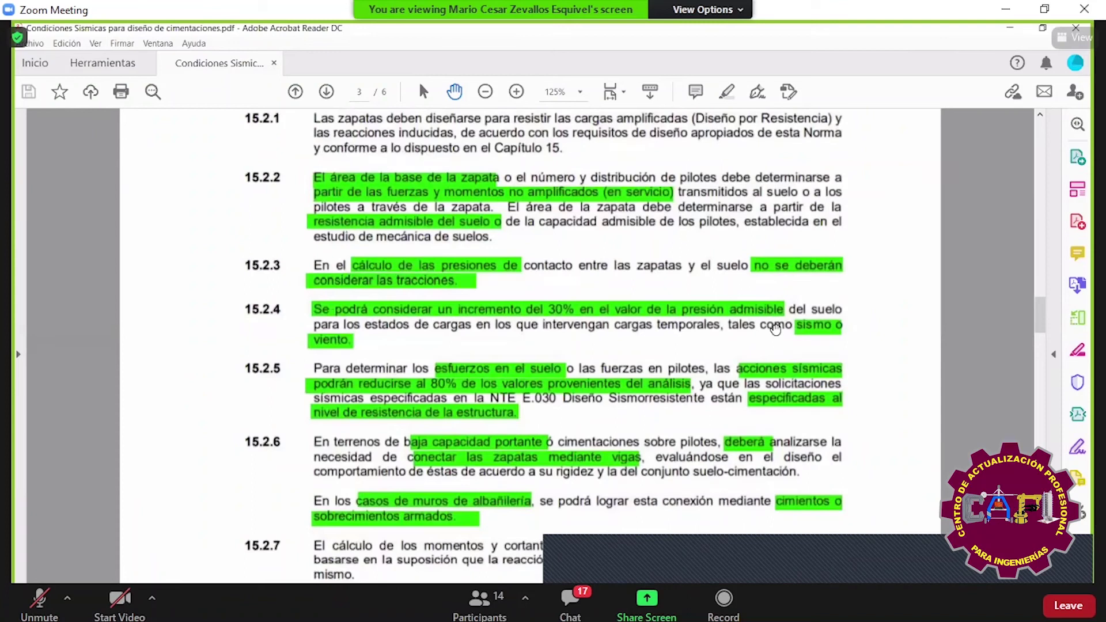
- Return to the predimensionamiento de zap workbook in Excel and inspect how the Q neto sismic formula in I11 references Q neto
click(447, 615)
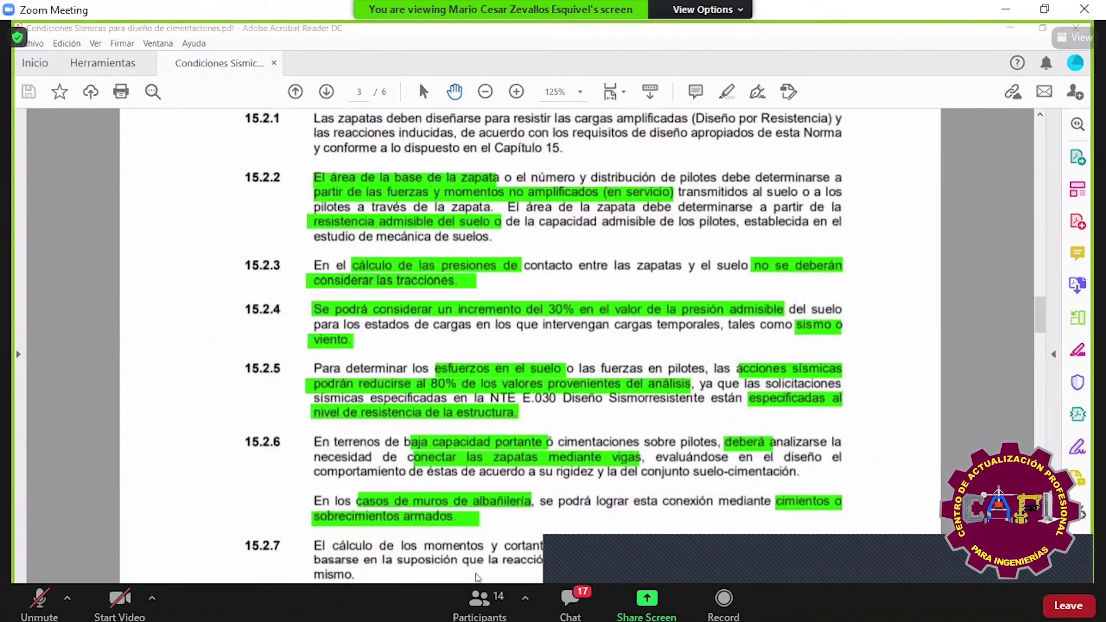
click(650, 555)
click(580, 361)
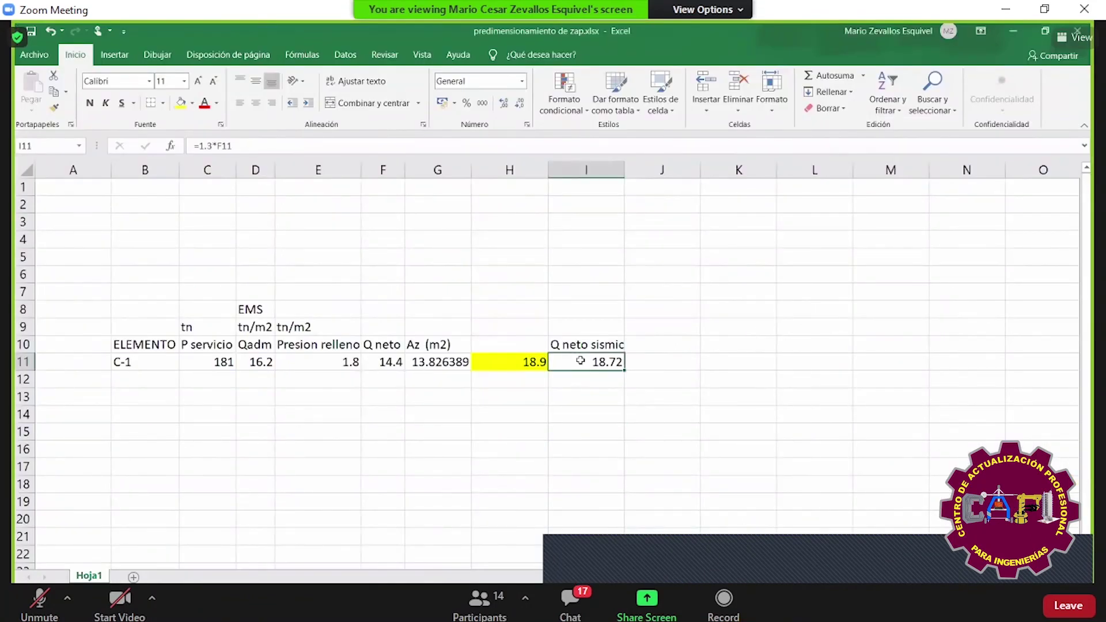
double_click(580, 362)
double_click(585, 365)
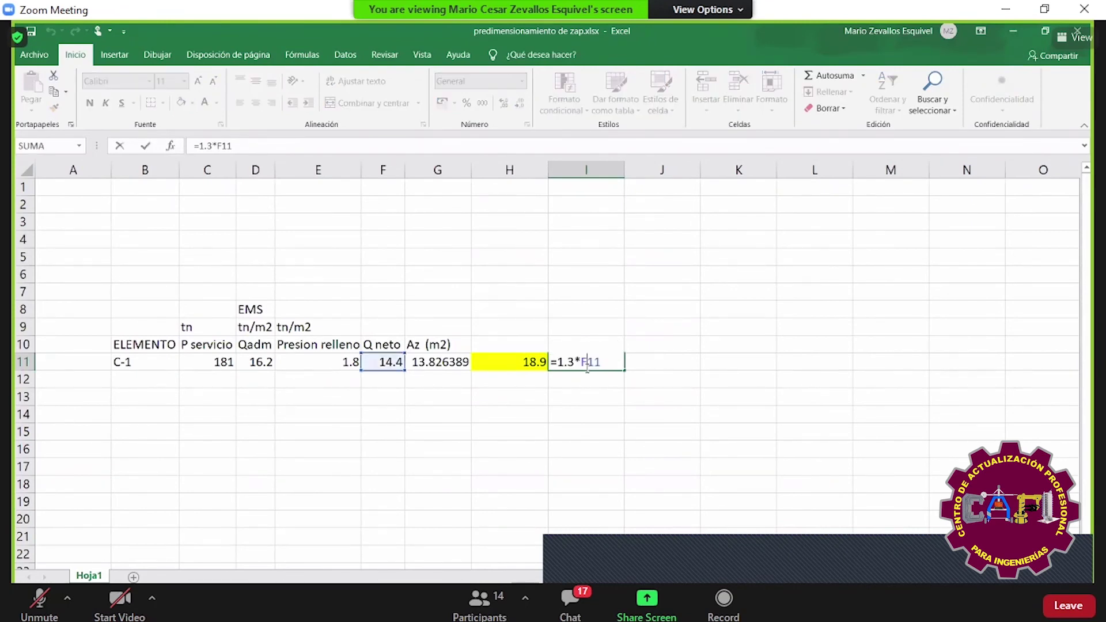
key(Return)
- Switch back to the Condiciones Sismicas PDF and read clauses 15.2.5 and 15.2.6, continuing to sections 15.3 and 15.4
key(alt+Tab)
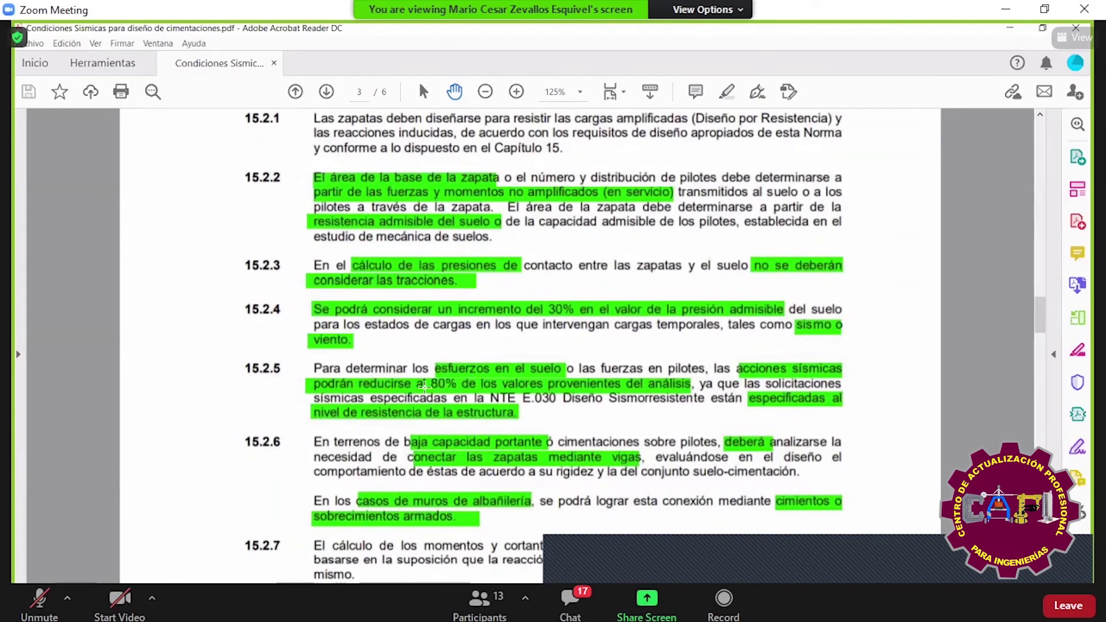
scroll(639, 363, down, 3)
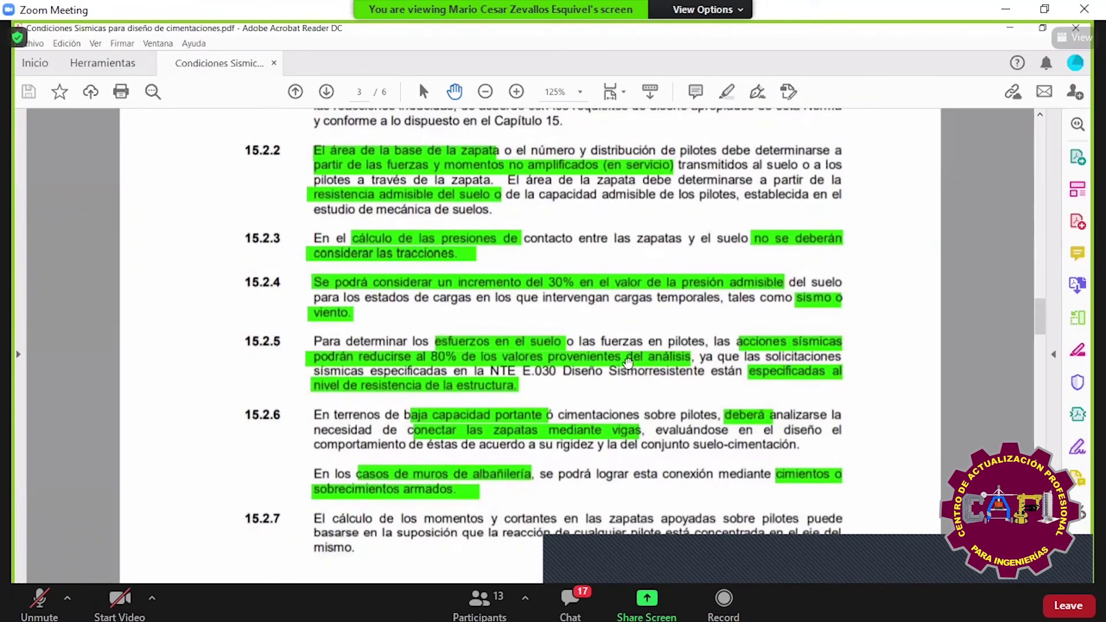
scroll(551, 354, down, 1)
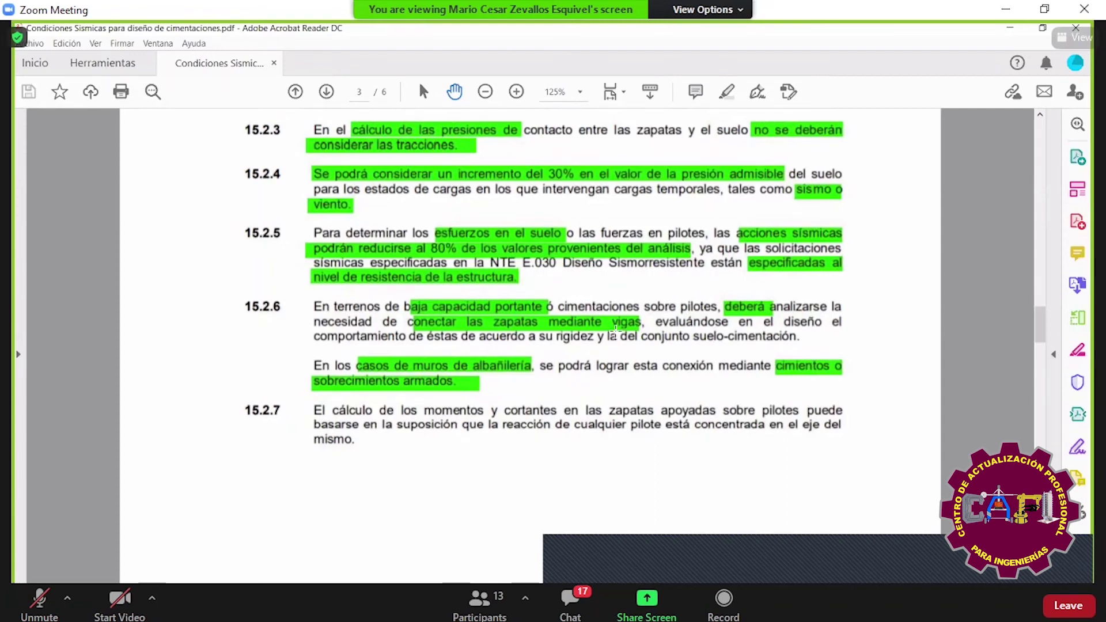
scroll(615, 329, down, 1)
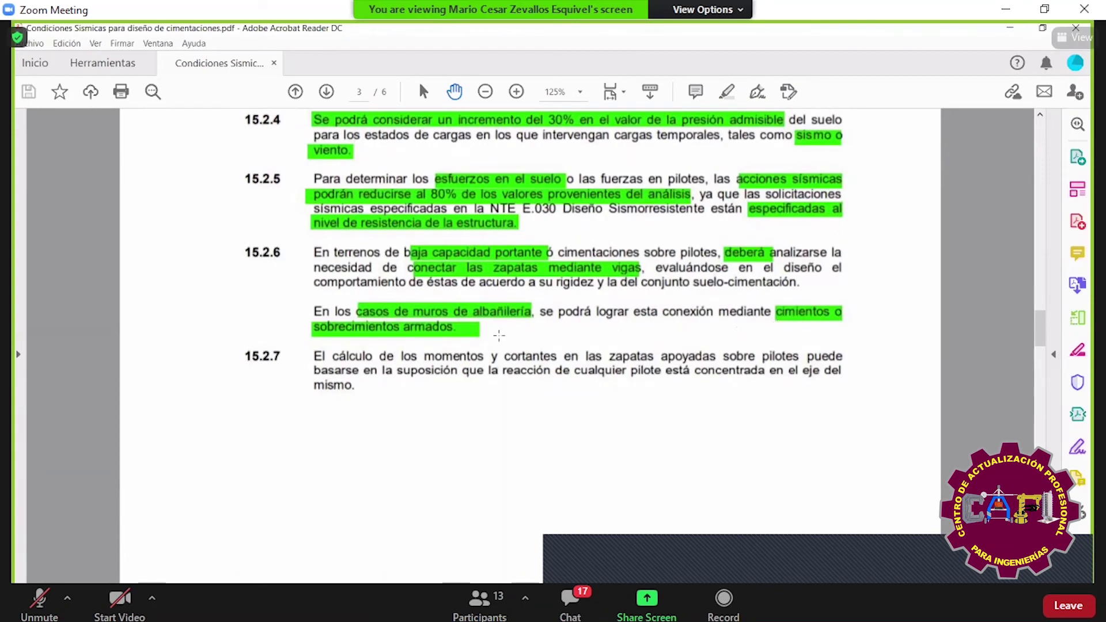
scroll(490, 334, down, 1)
scroll(489, 334, down, 9)
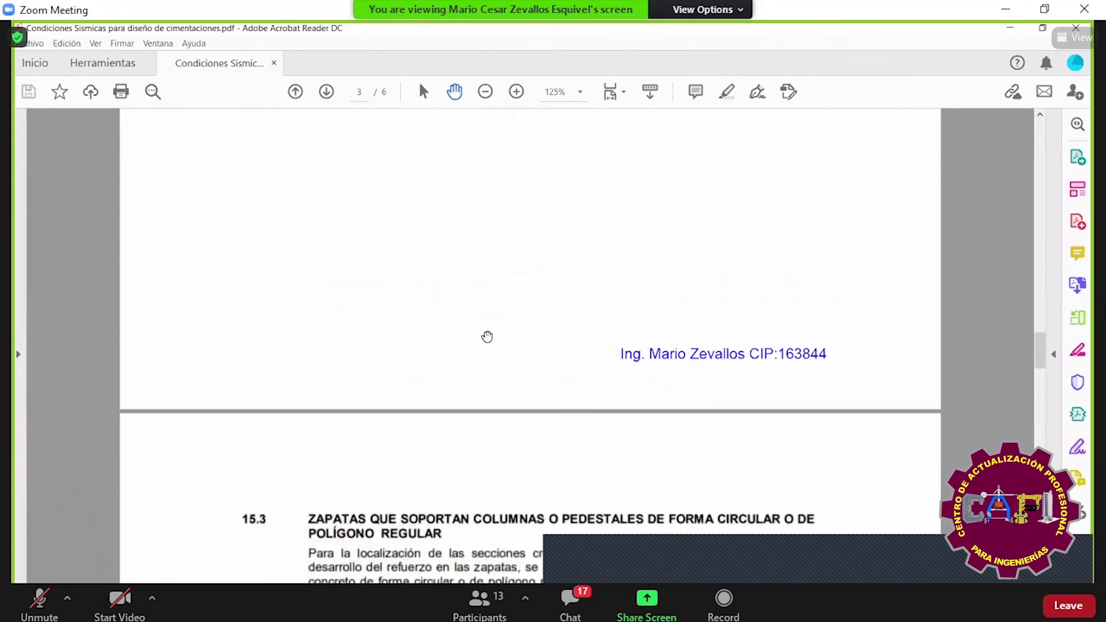
scroll(487, 336, down, 6)
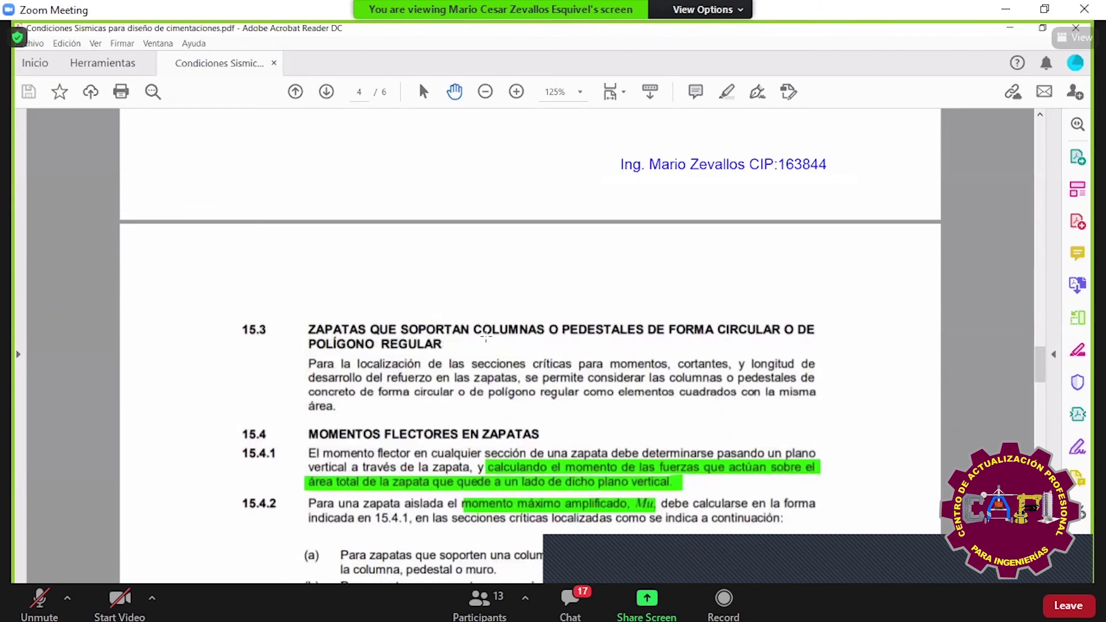
- Read section 15.4 Momentos Flectores en Zapatas, and in the Excel workbook inspect the Az and Q neto sismic formulas for C-1
scroll(496, 323, down, 5)
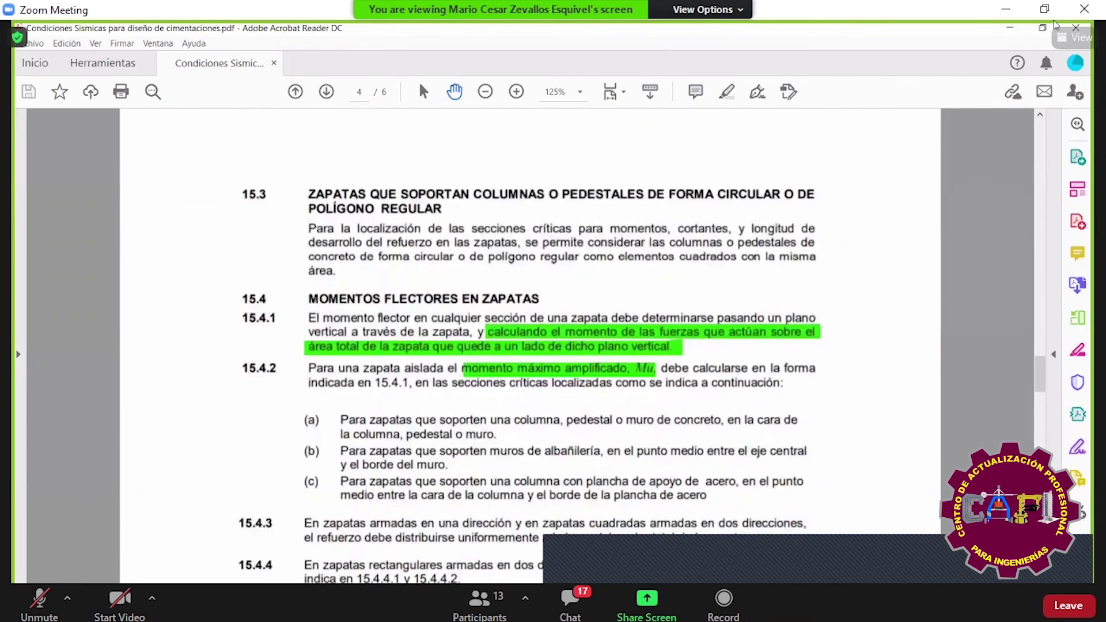
scroll(455, 361, down, 3)
click(1010, 28)
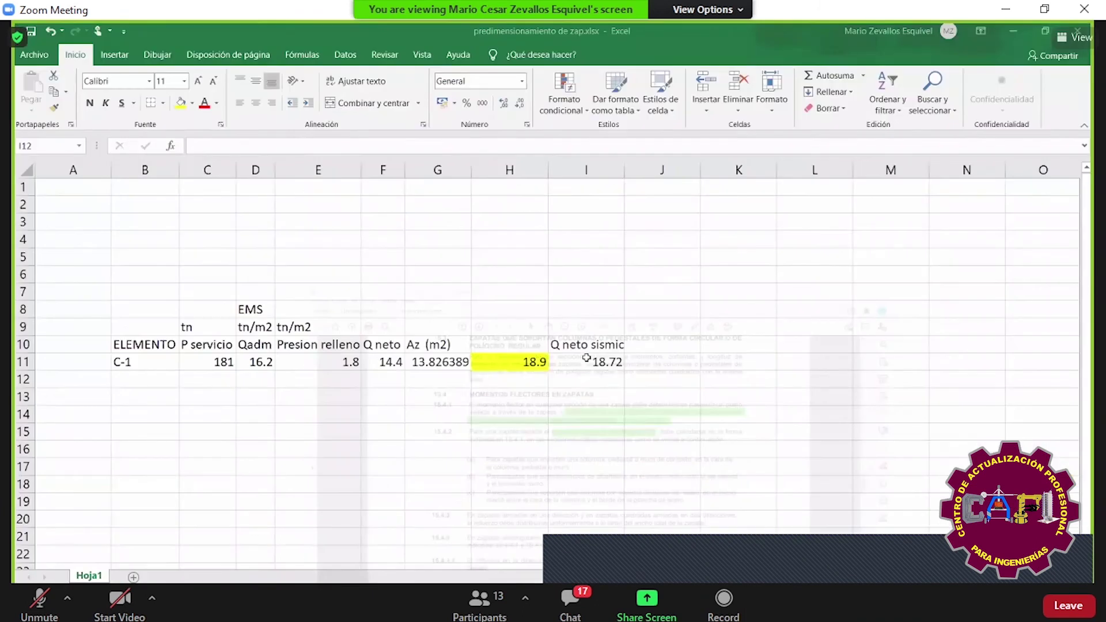
drag(593, 364, 123, 351)
click(444, 363)
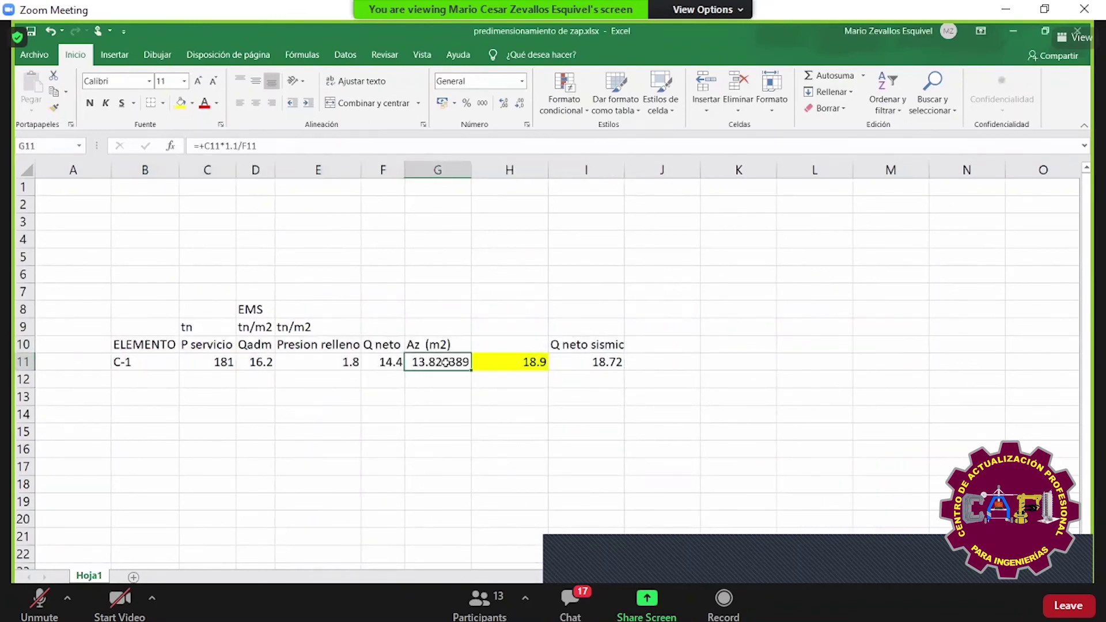
click(591, 363)
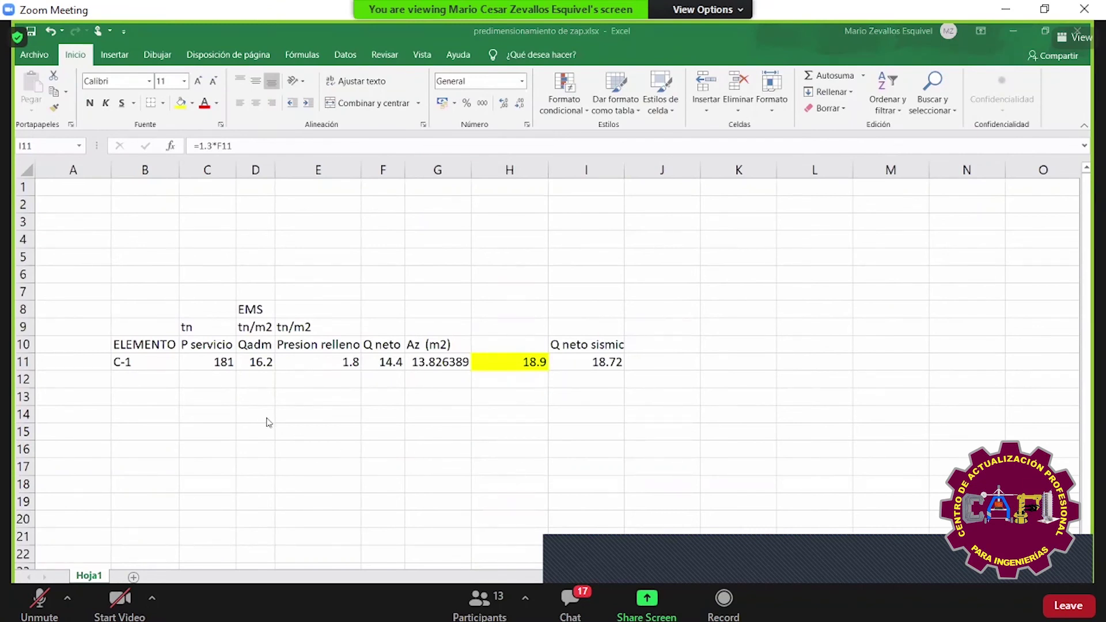
- Return to the Condiciones Sismicas PDF and examine the sketch of two footings joined by a foundation beam, with its B=L/20 and H=L/9 section
key(alt+Tab)
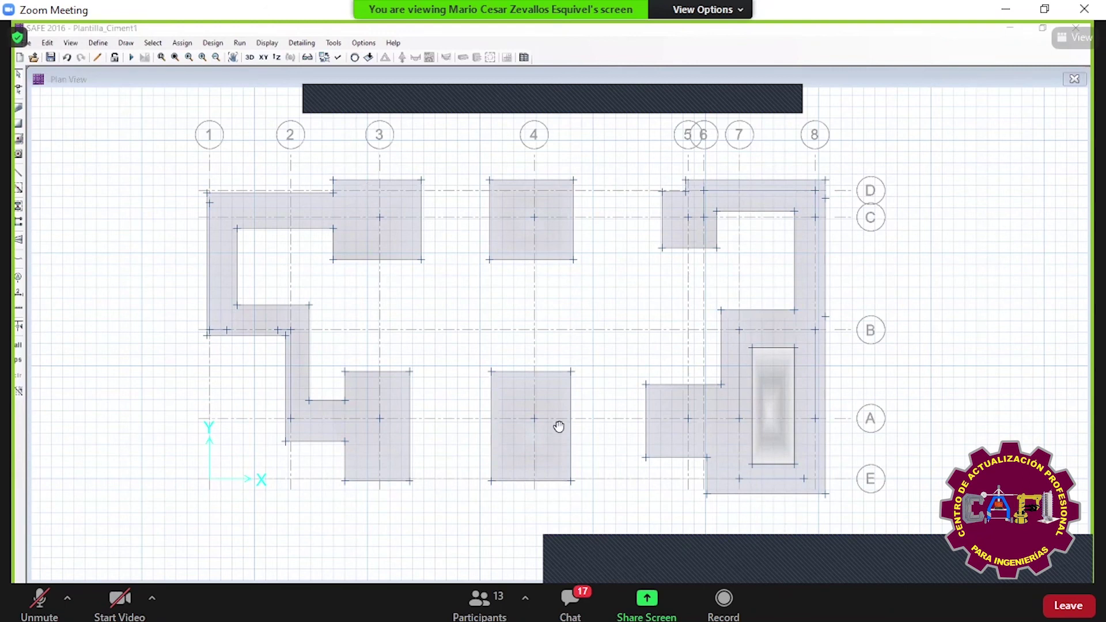
key(alt+Tab)
scroll(558, 427, up, 15)
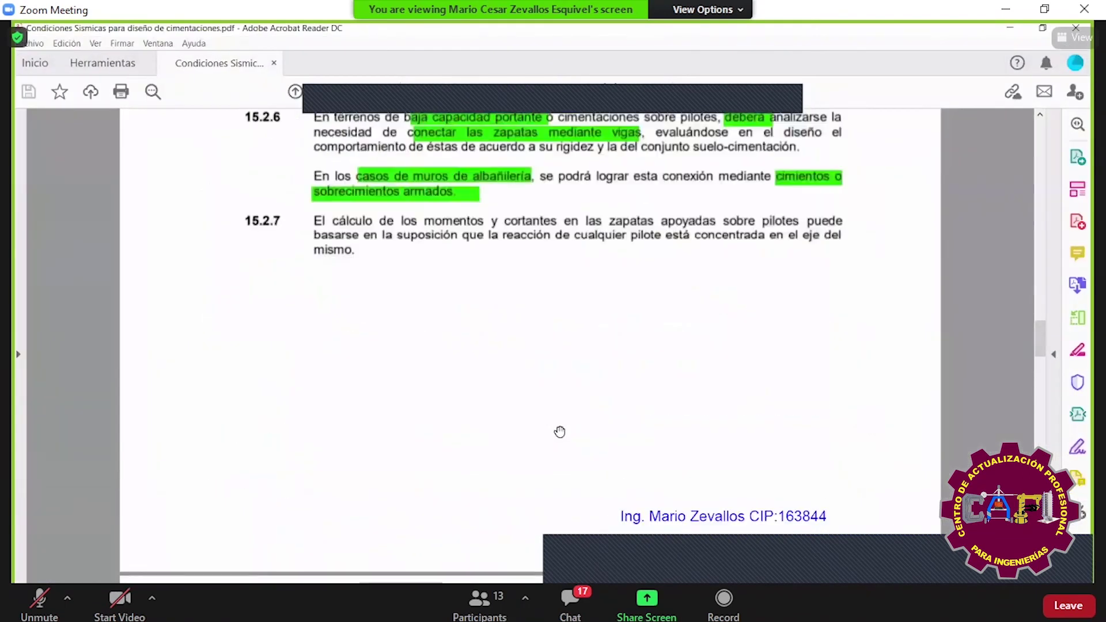
scroll(334, 305, up, 1)
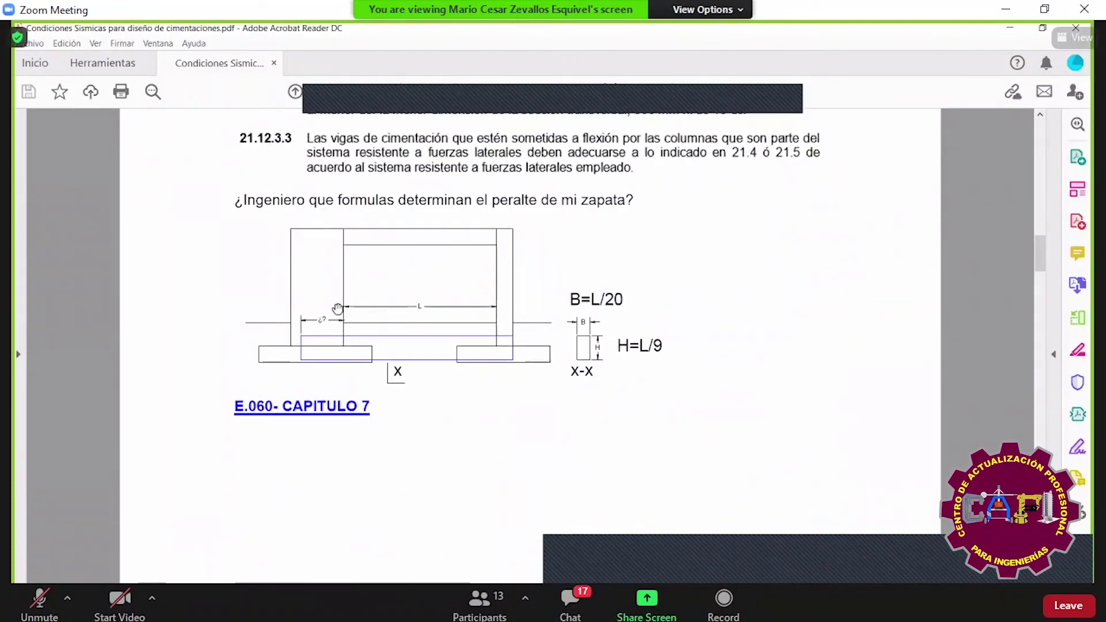
ctrl+scroll(334, 305, up, 5)
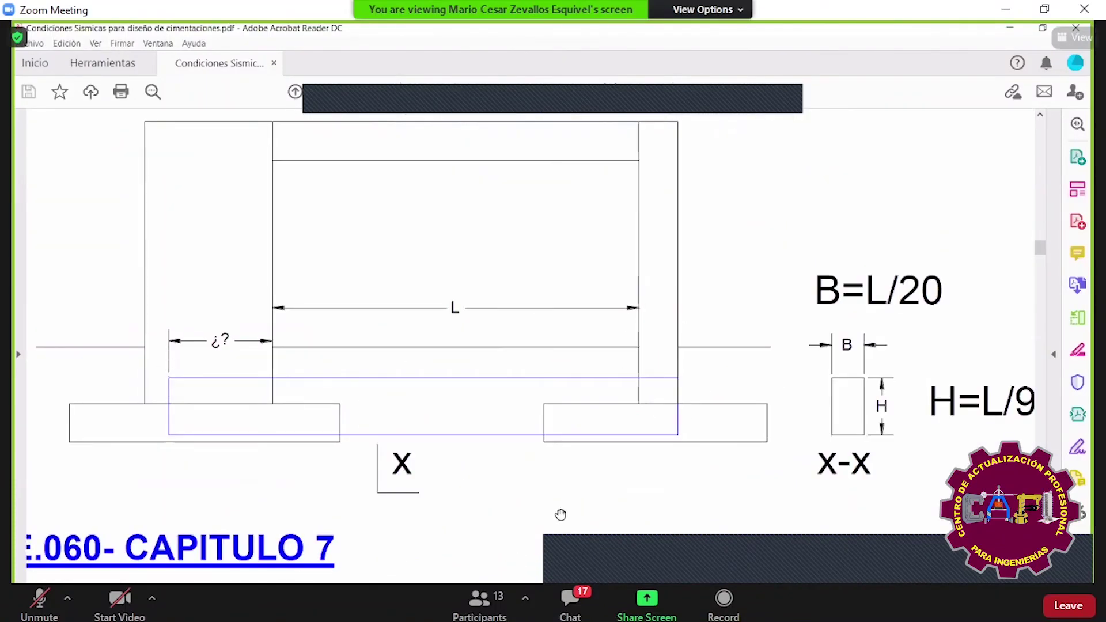
scroll(563, 513, up, 1)
scroll(530, 345, right, 10)
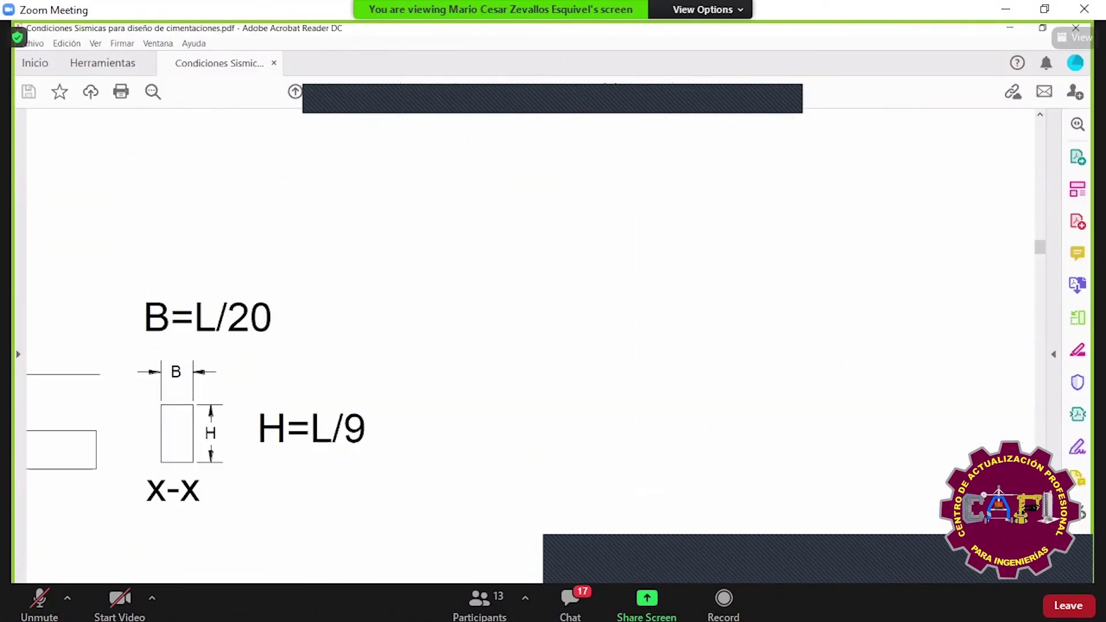
scroll(553, 345, left, 11)
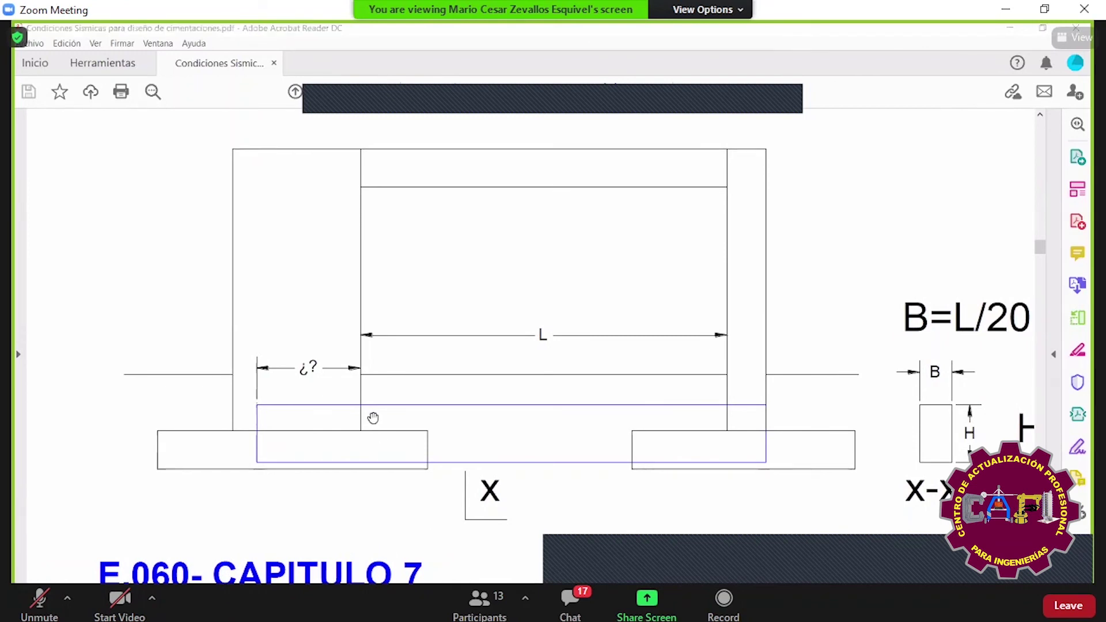
- Capture the two-footing and foundation beam sketch as a screen clipping, and enlarge it in Recorte y anotación for annotation
key(alt+Tab)
click(39, 78)
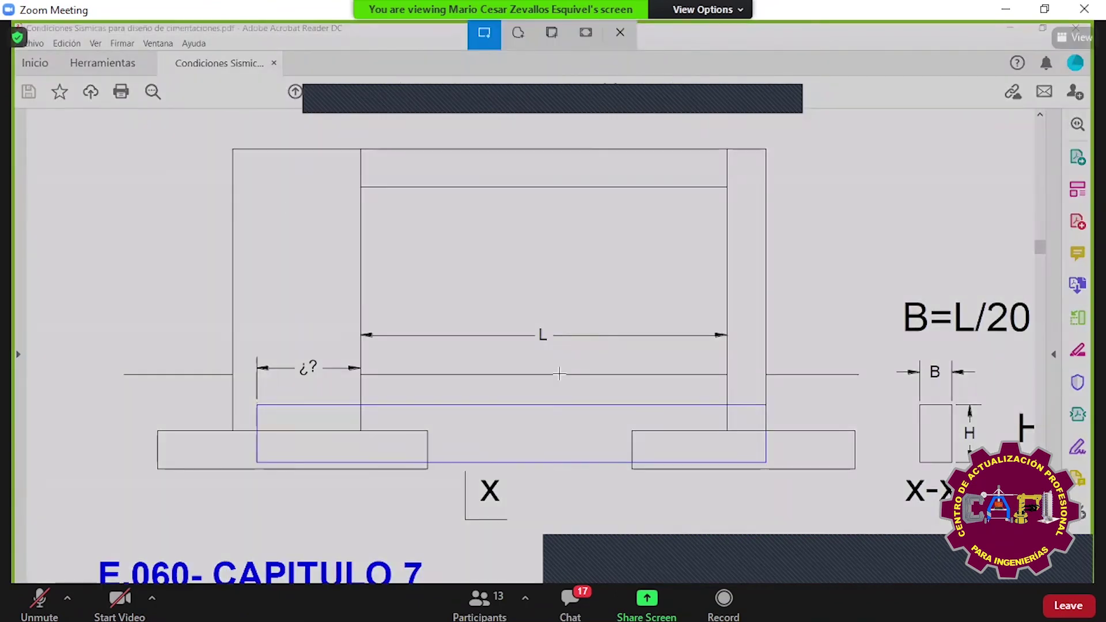
drag(124, 113, 770, 476)
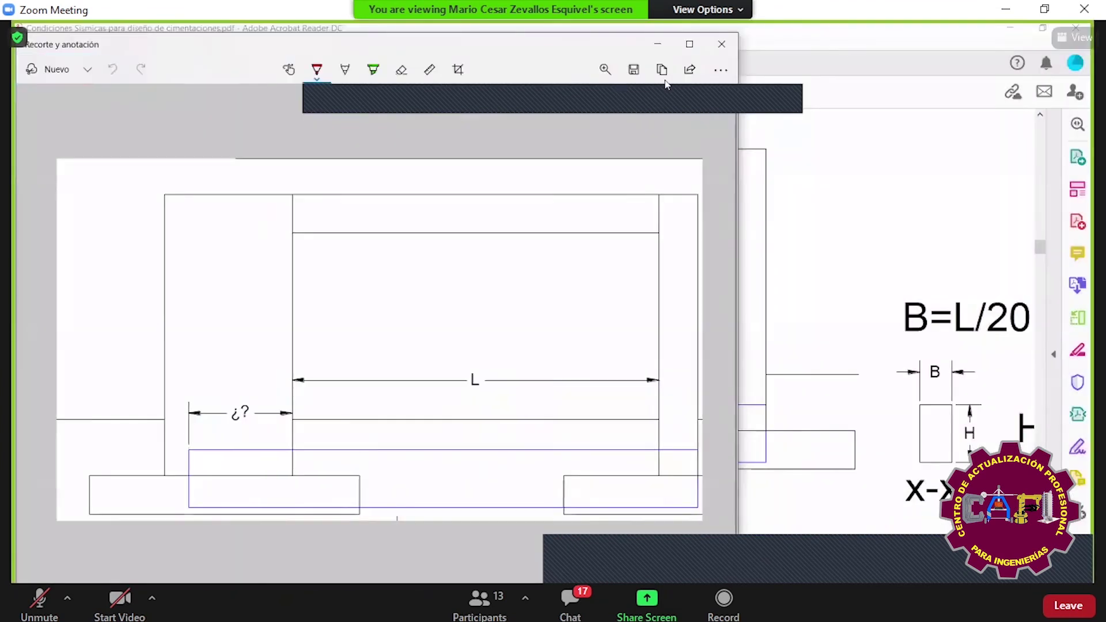
click(689, 44)
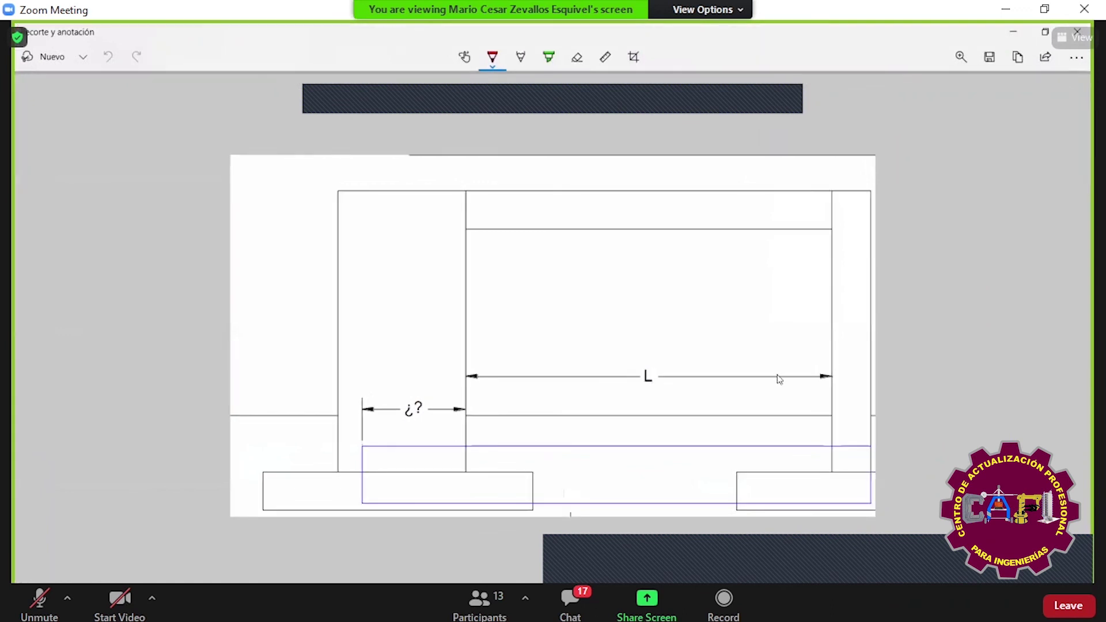
ctrl+scroll(778, 379, up, 2)
scroll(755, 388, down, 1)
scroll(755, 388, up, 1)
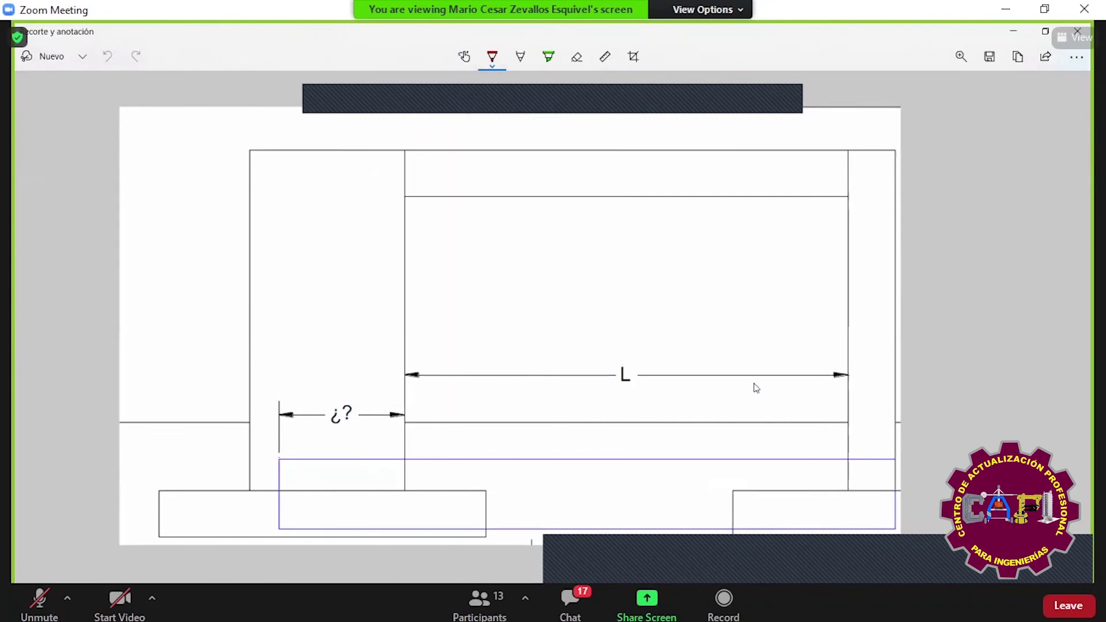
scroll(755, 384, up, 3)
scroll(755, 384, down, 3)
scroll(754, 385, up, 2)
scroll(761, 389, down, 2)
- Draw red downward load arrows on both columns and an upward reaction arrow under the right footing, labelling the right column's load P
mouse_move(894, 219)
mouse_down()
mouse_move(902, 436)
mouse_move(928, 396)
mouse_up()
mouse_move(348, 236)
mouse_down()
mouse_move(348, 444)
mouse_move(334, 410)
mouse_move(372, 406)
mouse_up()
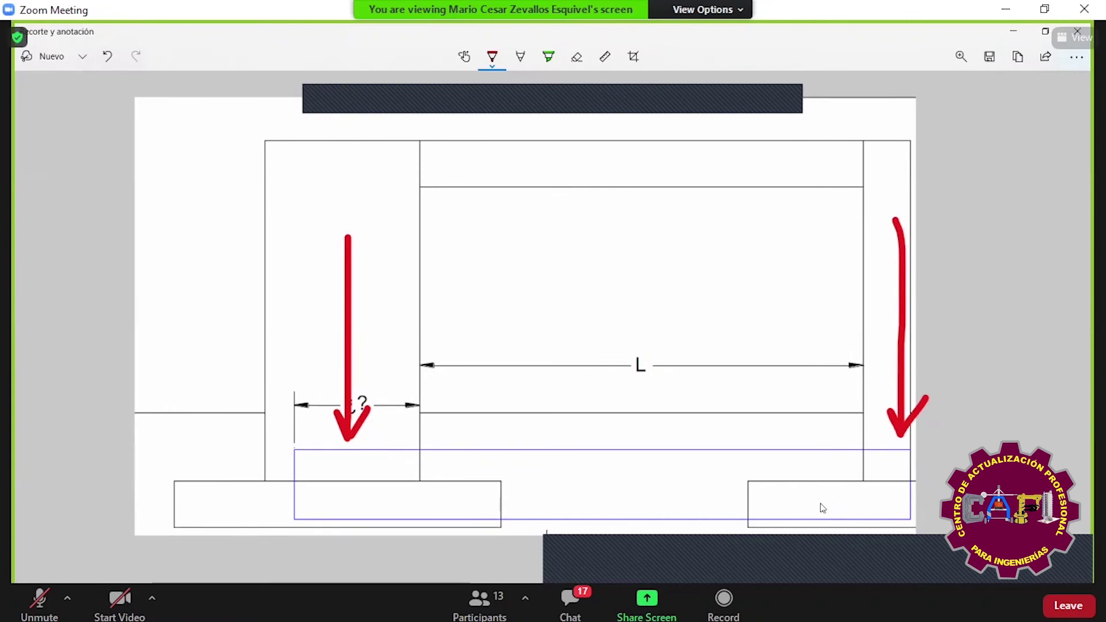
mouse_move(832, 495)
mouse_down()
mouse_move(832, 548)
mouse_move(834, 508)
mouse_move(854, 553)
mouse_move(866, 535)
mouse_up()
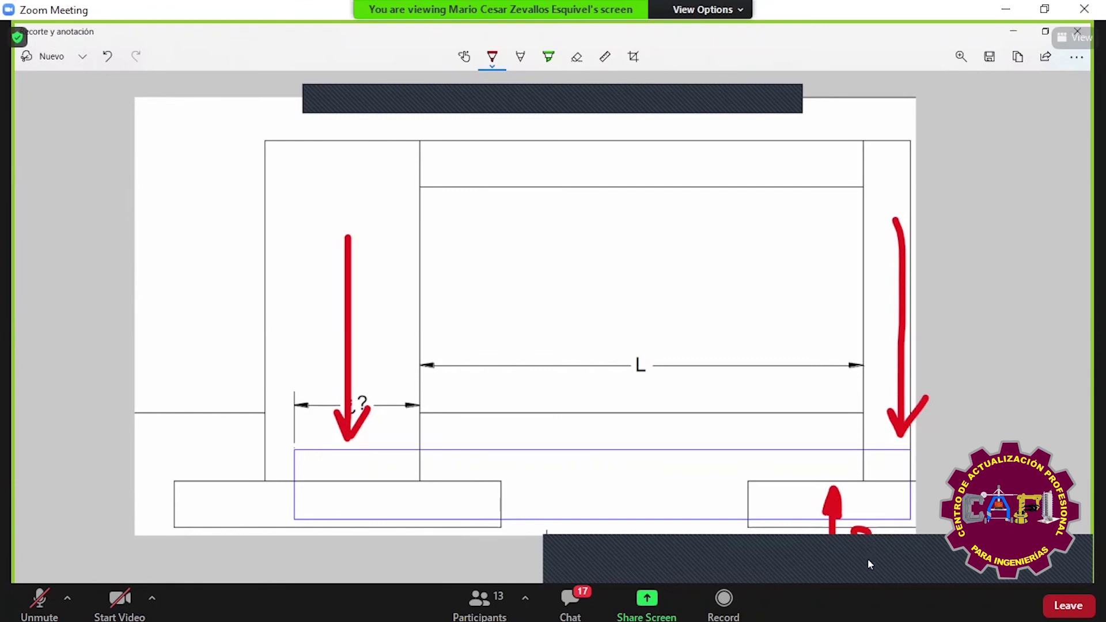
mouse_move(917, 237)
mouse_down()
mouse_move(936, 203)
mouse_move(922, 218)
mouse_up()
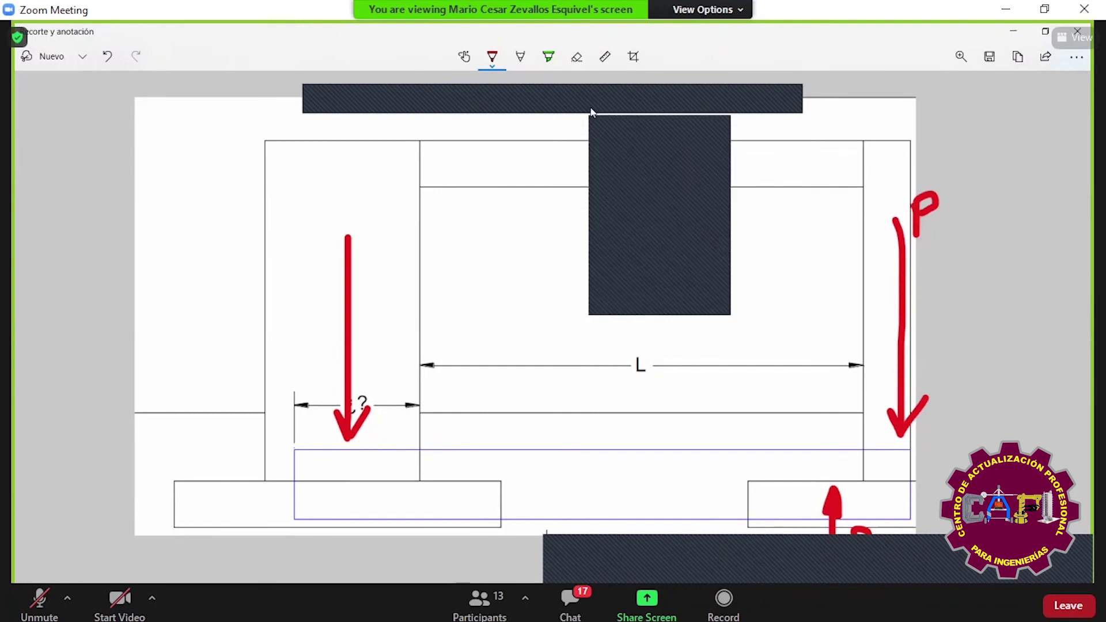
- Mark the offset between the right column's load and the footing reaction with a green dimension labelled e
click(491, 57)
click(445, 206)
mouse_move(826, 346)
mouse_down()
mouse_move(826, 381)
mouse_move(910, 366)
mouse_move(887, 396)
mouse_up()
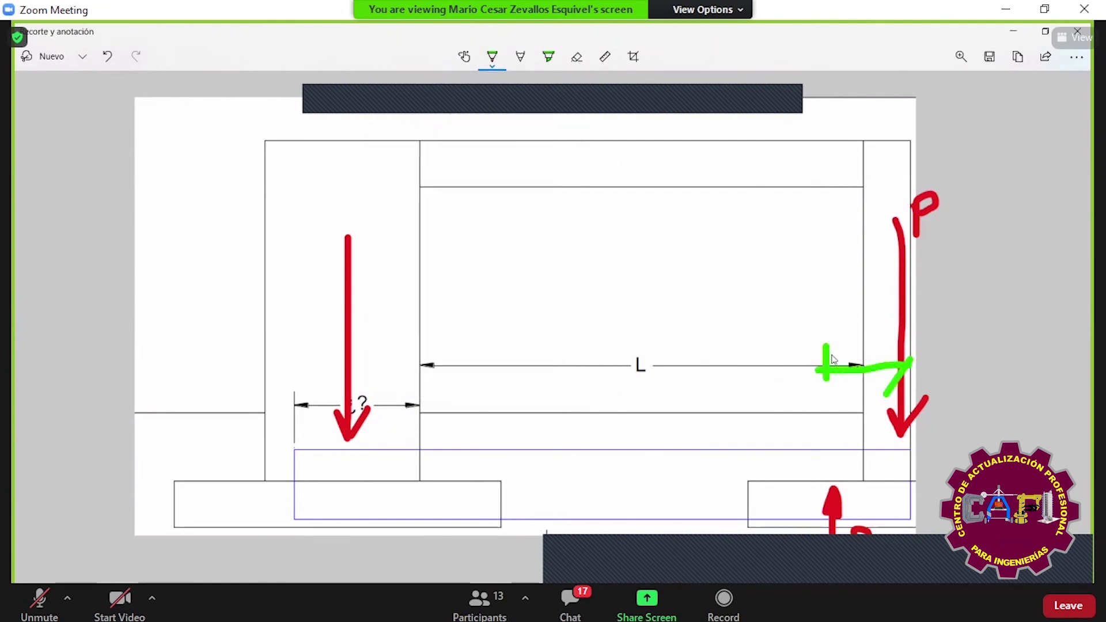
drag(830, 353, 807, 396)
mouse_move(871, 344)
mouse_down()
mouse_move(849, 327)
mouse_move(886, 312)
mouse_move(855, 330)
mouse_up()
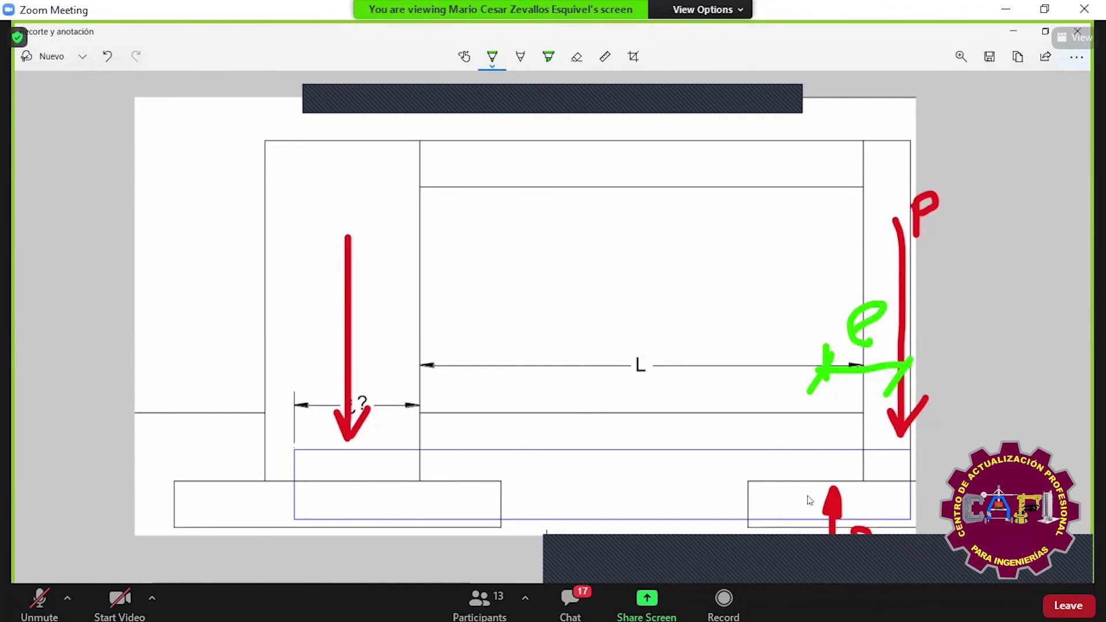
- Draw a green curved moment arrow above the right footing and write the equation M = P x e between the columns
mouse_move(880, 445)
mouse_down()
mouse_move(778, 458)
mouse_move(813, 483)
mouse_up()
mouse_move(512, 243)
mouse_down()
mouse_move(532, 193)
mouse_move(516, 218)
mouse_move(542, 236)
mouse_move(584, 213)
mouse_move(591, 241)
mouse_up()
click(542, 236)
mouse_move(465, 240)
mouse_down()
mouse_move(491, 239)
mouse_move(488, 256)
mouse_up()
mouse_move(427, 242)
mouse_down()
mouse_move(430, 204)
mouse_move(468, 230)
mouse_up()
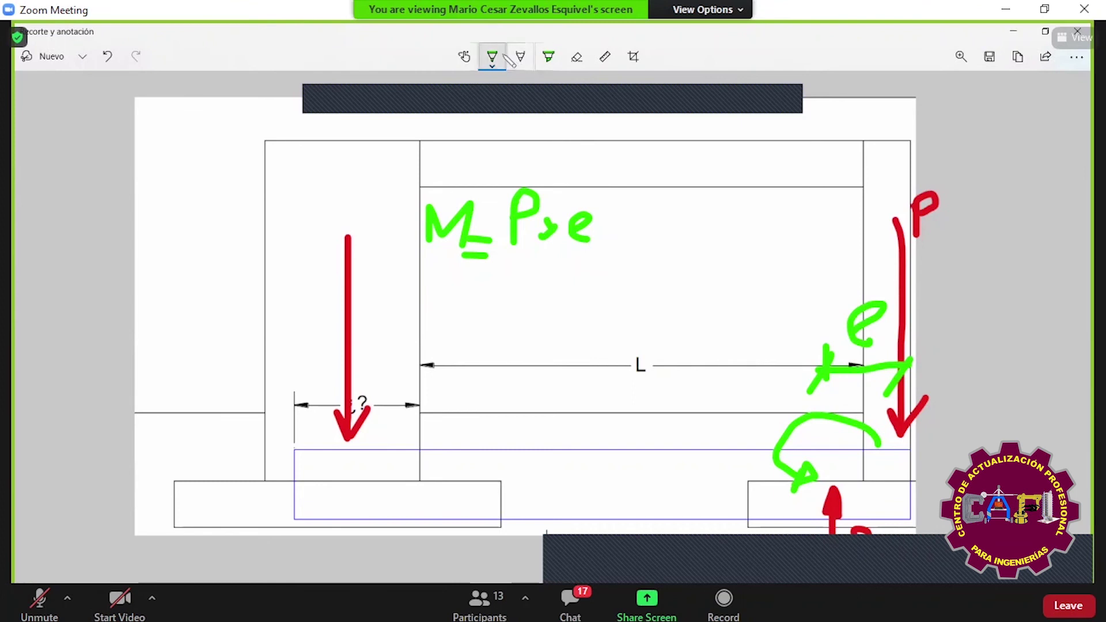
- Draw a red upward reaction arrow labelled R under the left footing, and label the left column's load P
click(492, 55)
click(438, 160)
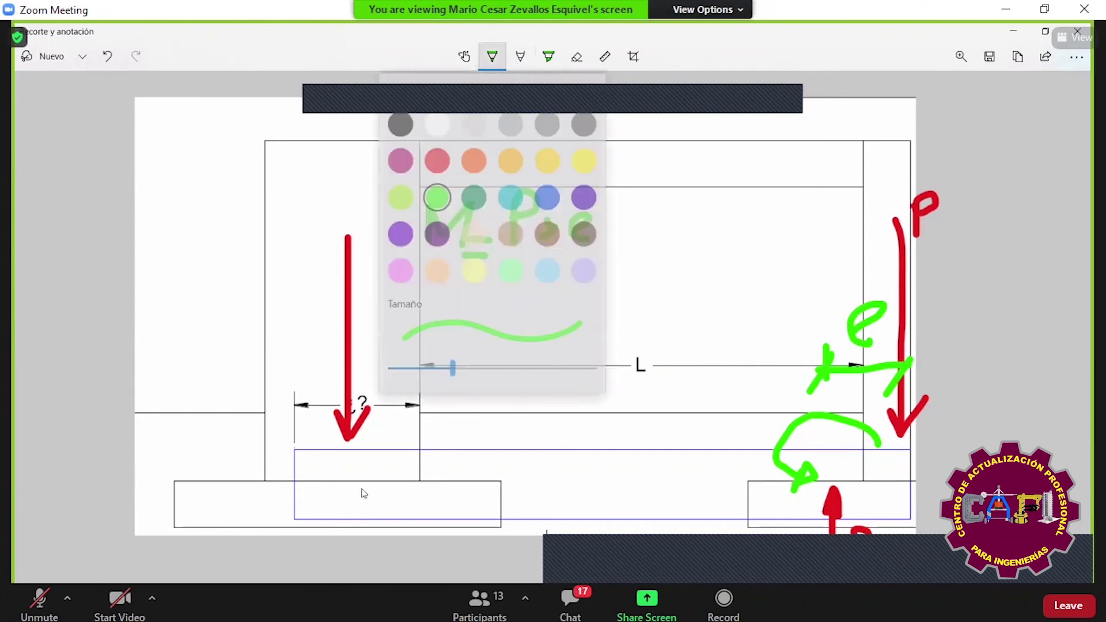
drag(348, 507, 348, 562)
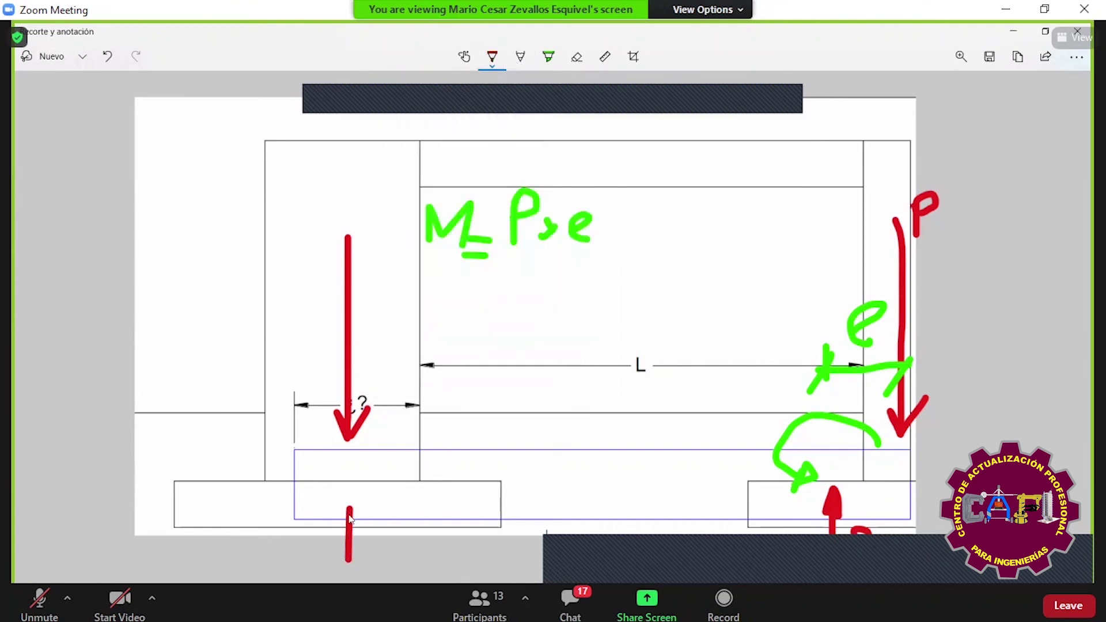
drag(357, 519, 340, 523)
mouse_move(382, 563)
mouse_down()
mouse_move(383, 543)
mouse_move(360, 557)
mouse_move(400, 573)
mouse_up()
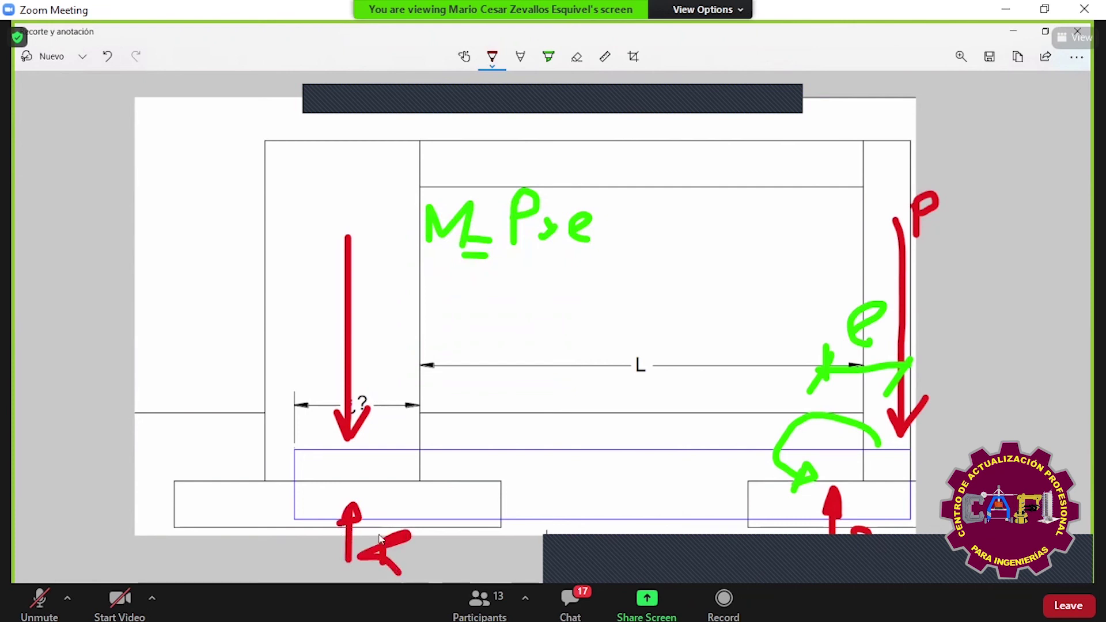
key(ctrl+z)
key(ctrl+z)
mouse_move(387, 520)
mouse_down()
mouse_move(387, 555)
mouse_move(396, 534)
mouse_move(410, 557)
mouse_up()
mouse_move(318, 299)
mouse_down()
mouse_move(332, 279)
mouse_move(321, 284)
mouse_up()
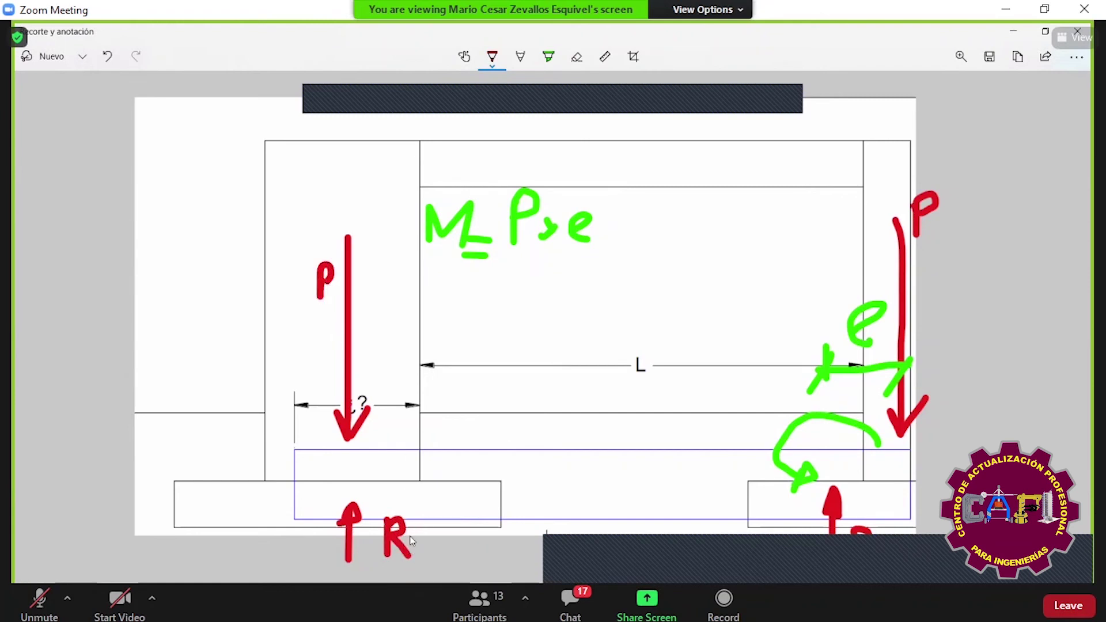
- Write a second moment equation, M = P x e, in red below the green one and mark the left column's base
mouse_move(442, 281)
mouse_down()
mouse_move(441, 337)
mouse_move(499, 298)
mouse_move(505, 318)
mouse_move(531, 309)
mouse_up()
mouse_move(529, 264)
mouse_down()
mouse_move(542, 294)
mouse_move(598, 299)
mouse_up()
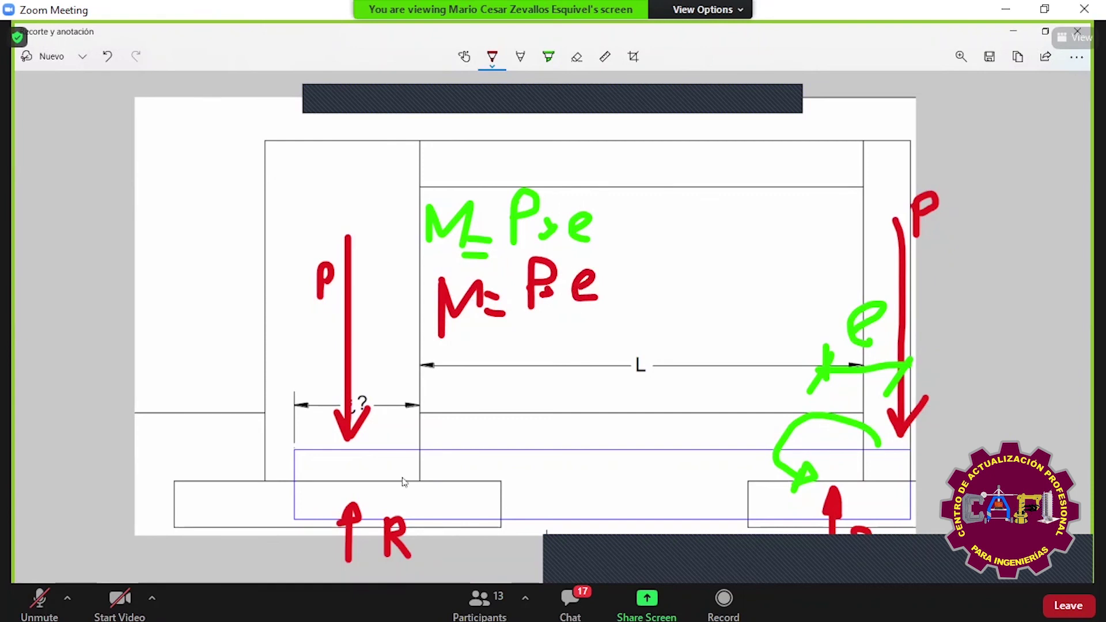
mouse_move(354, 448)
mouse_down()
mouse_move(355, 467)
mouse_move(380, 471)
mouse_move(372, 426)
mouse_move(378, 442)
mouse_up()
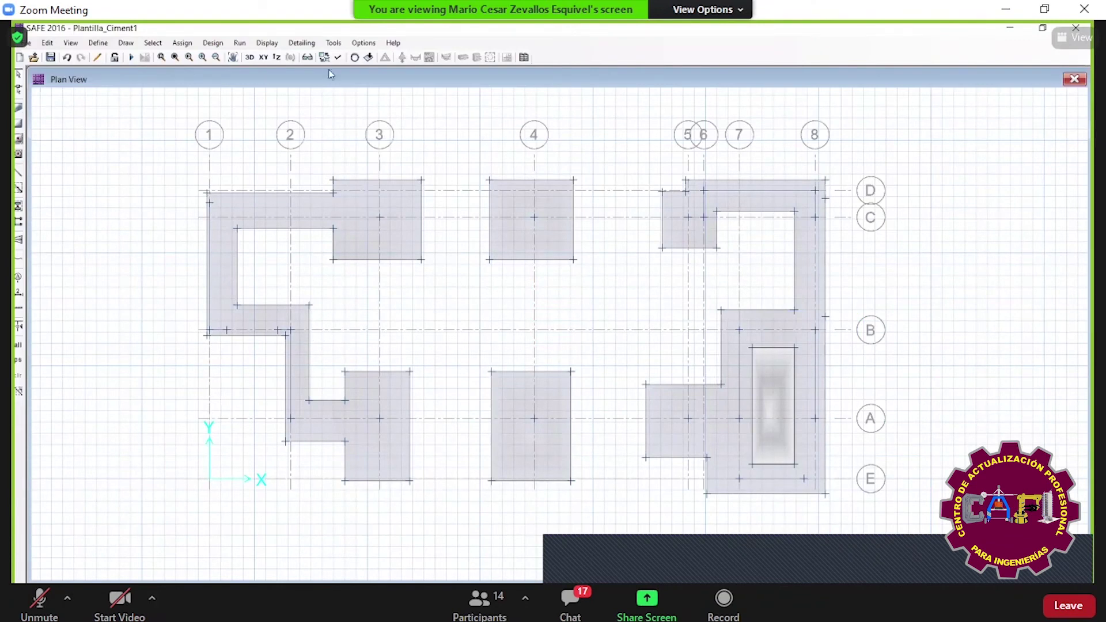
- In SAFE, turn on Extrude View in the display options and show the foundation model in 3D
click(338, 58)
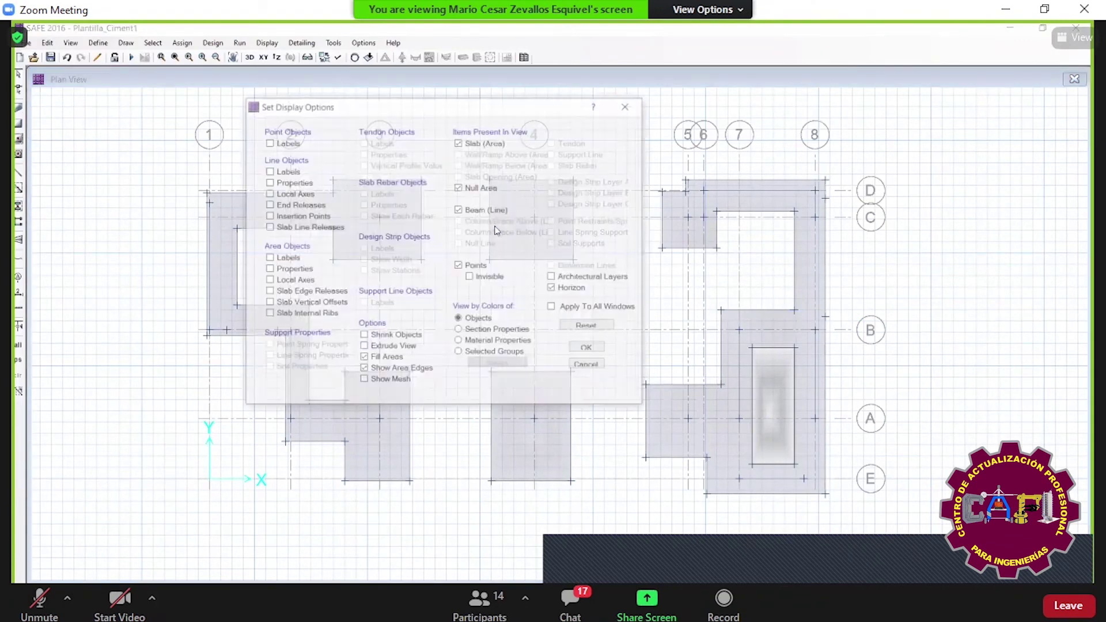
click(588, 350)
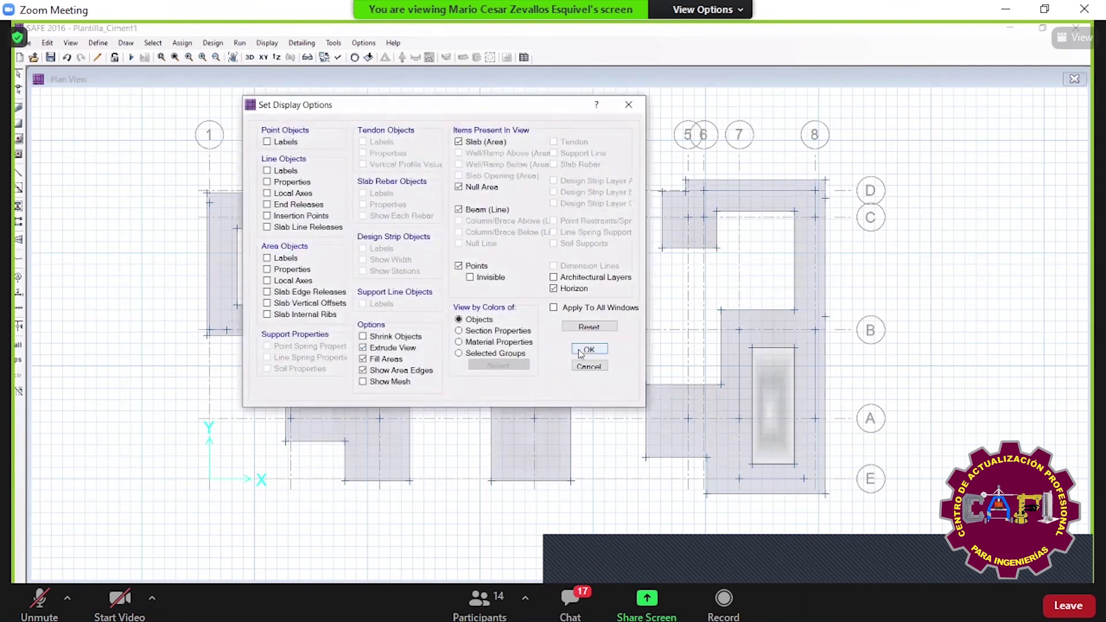
click(251, 57)
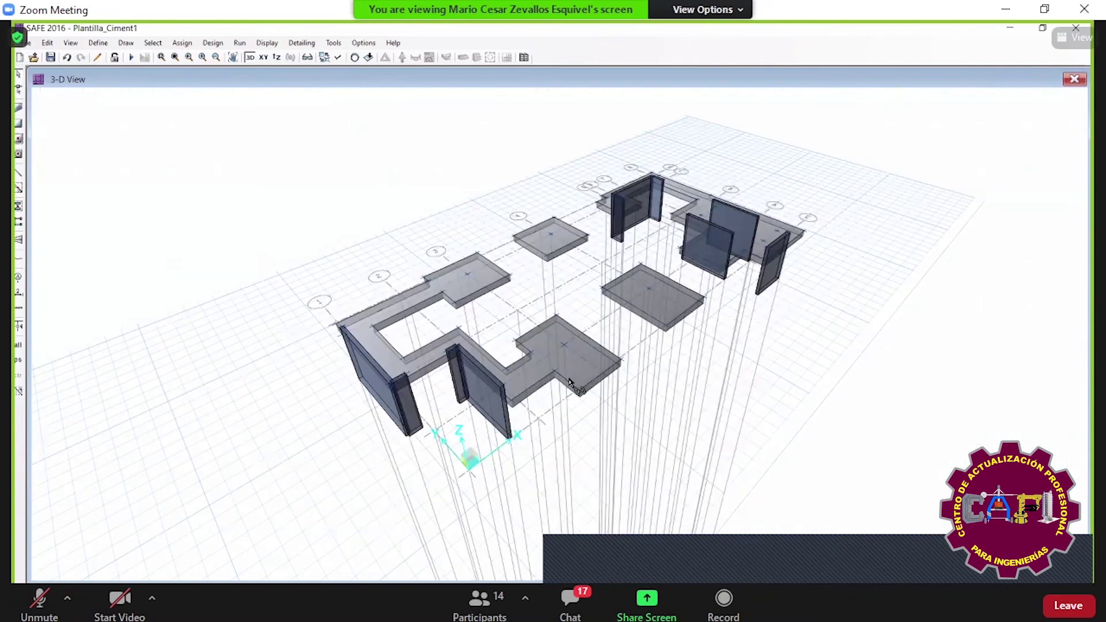
shift+middle_drag(571, 360, 573, 356)
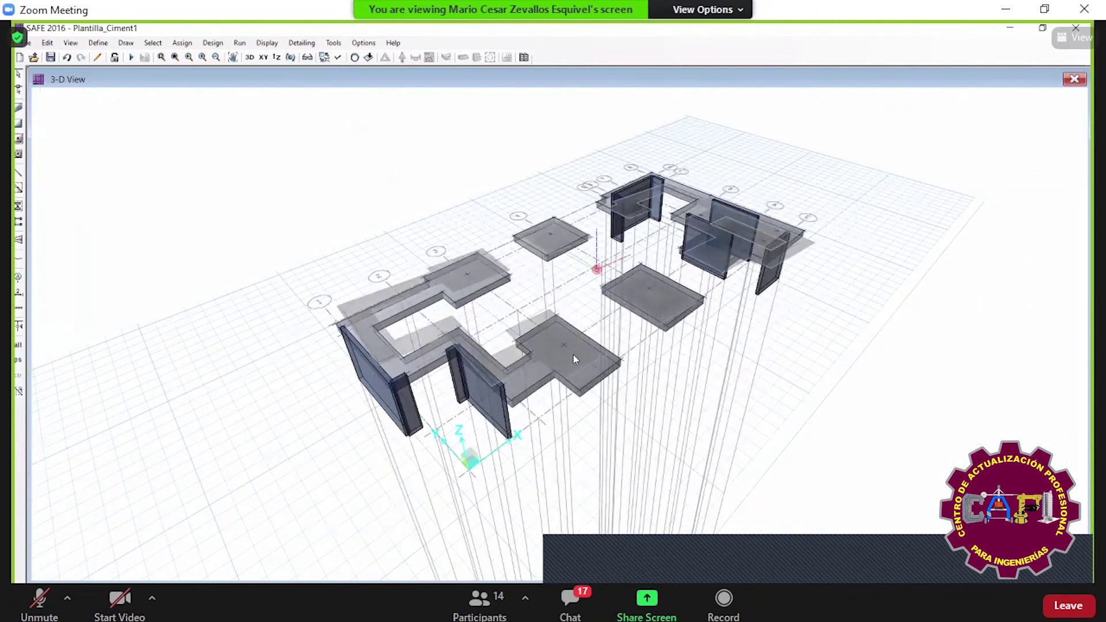
drag(573, 360, 728, 333)
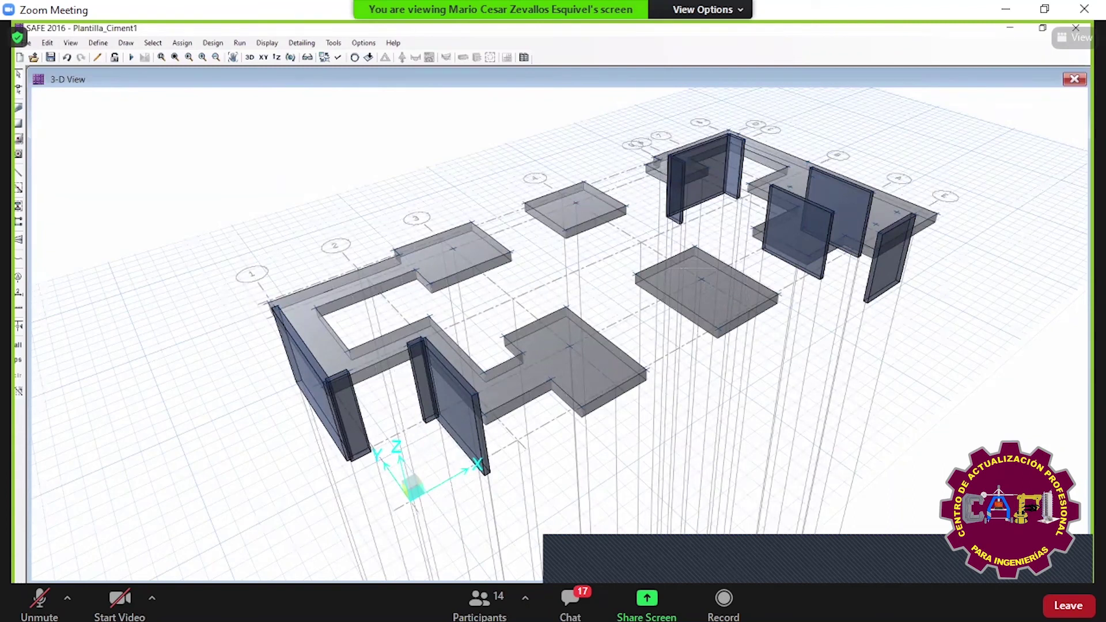
- Switch to ETABS, inspect a ground-storey column in the undeformed 3D building model, and return to SAFE
key(alt+Tab)
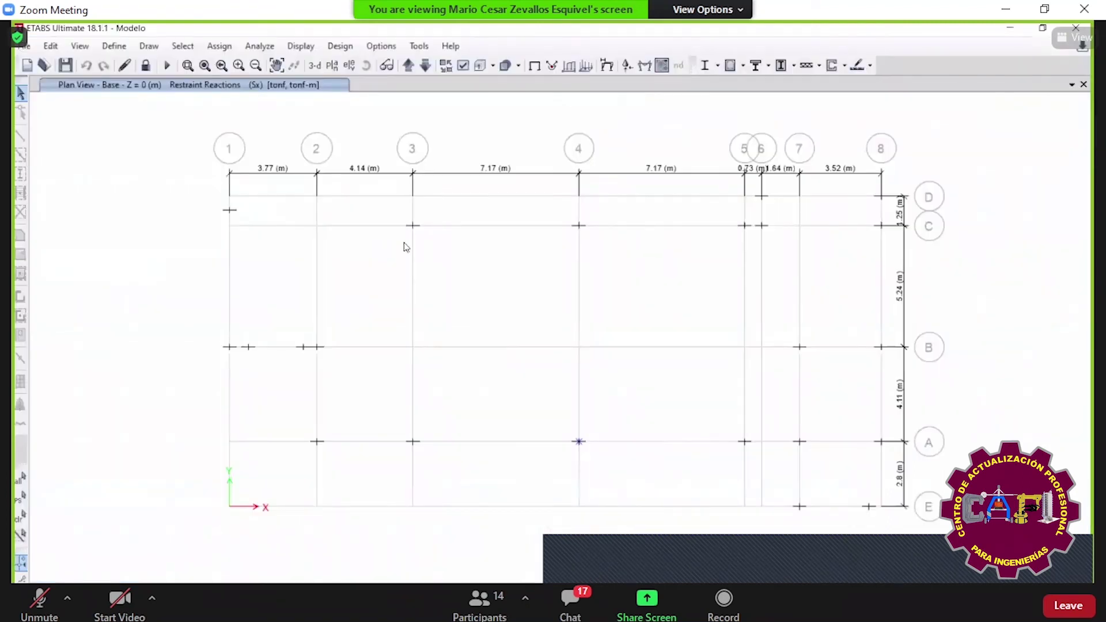
click(315, 65)
key(F4)
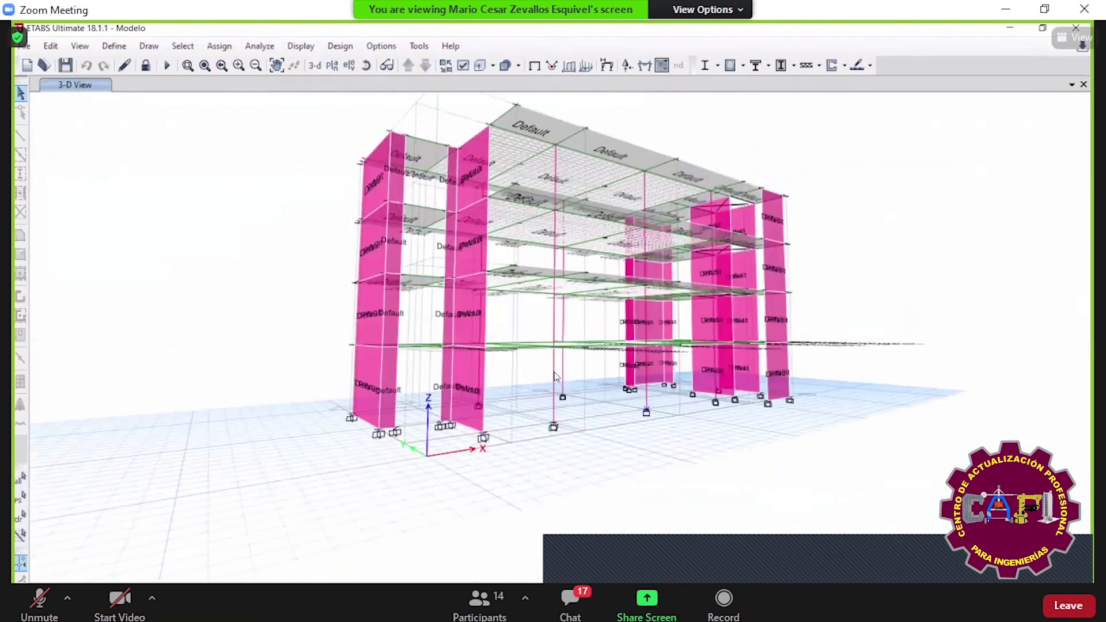
right_click(554, 375)
click(682, 81)
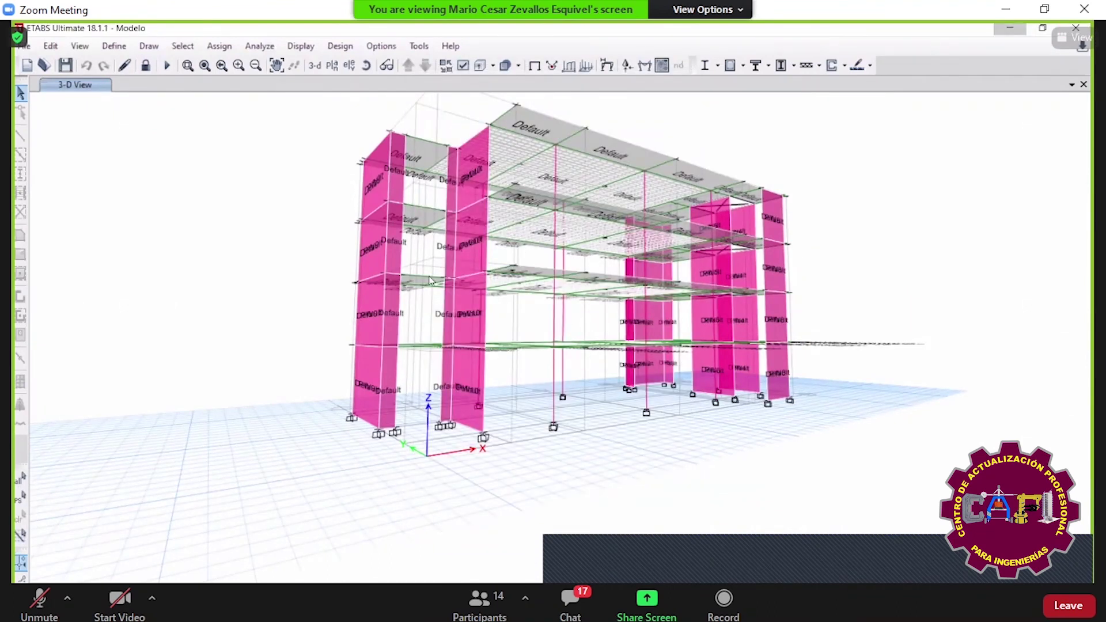
click(1010, 28)
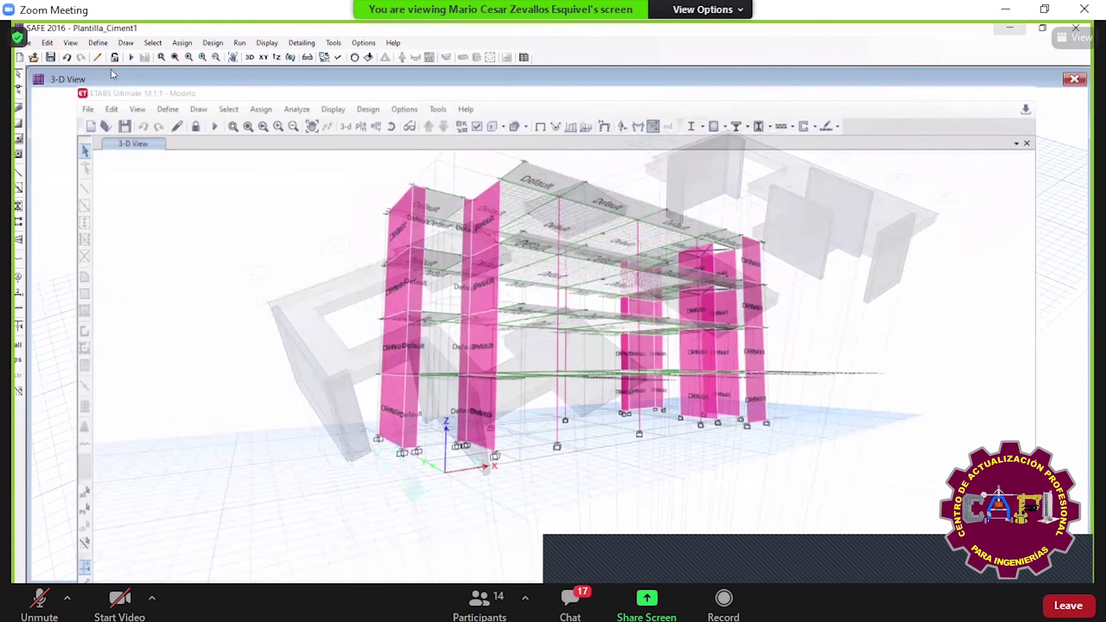
- Define a new circular column property named C60 with a 0.6 m diameter and material CSAC30
click(97, 42)
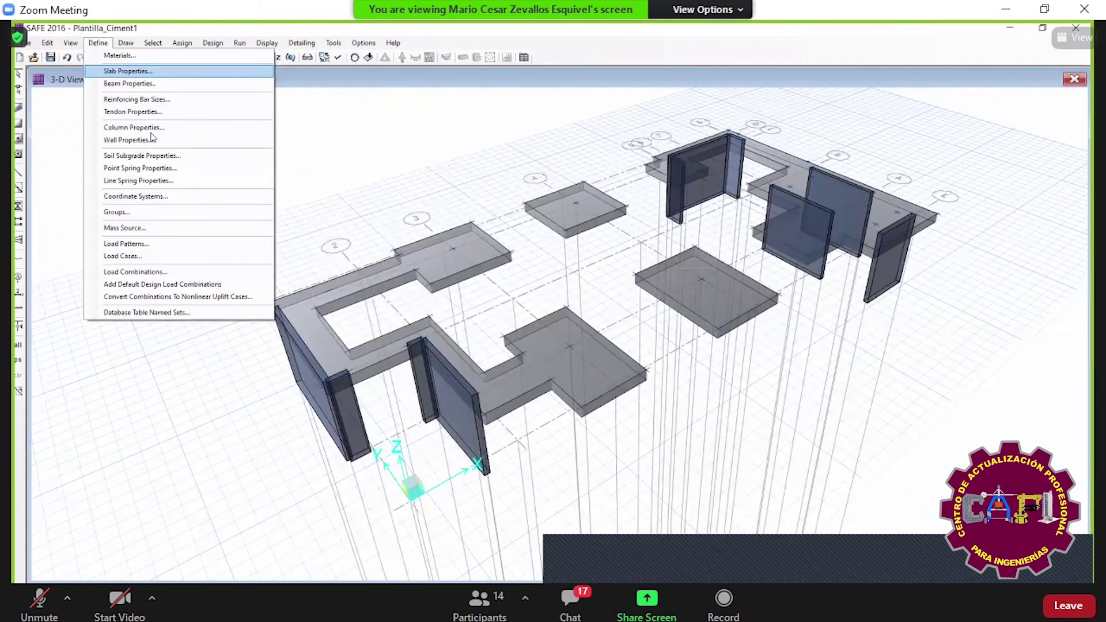
click(134, 127)
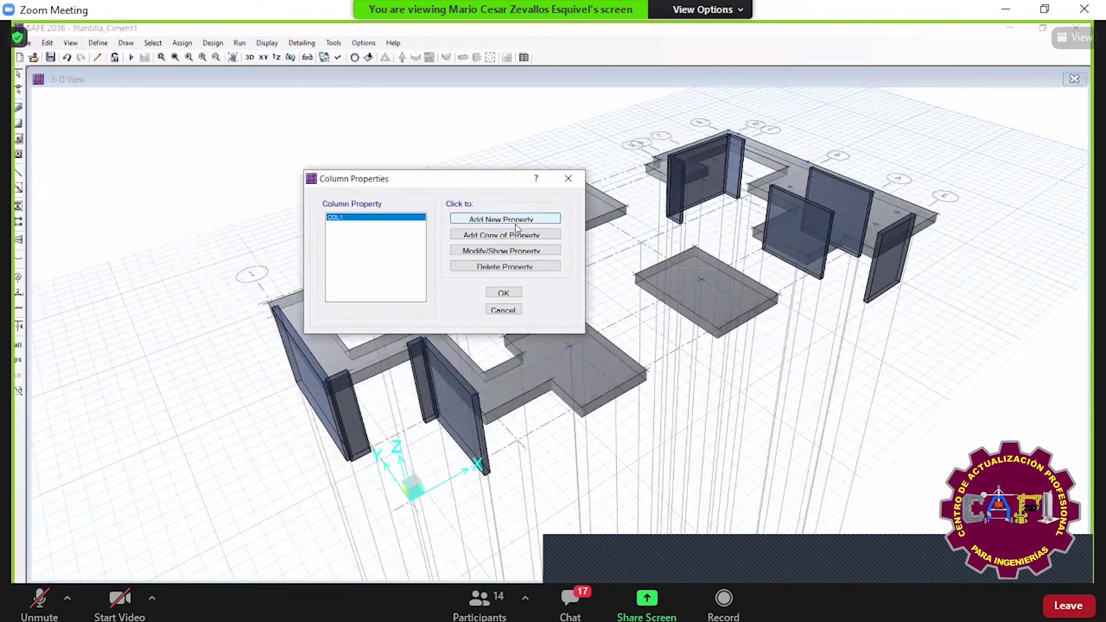
click(506, 219)
click(423, 182)
click(403, 196)
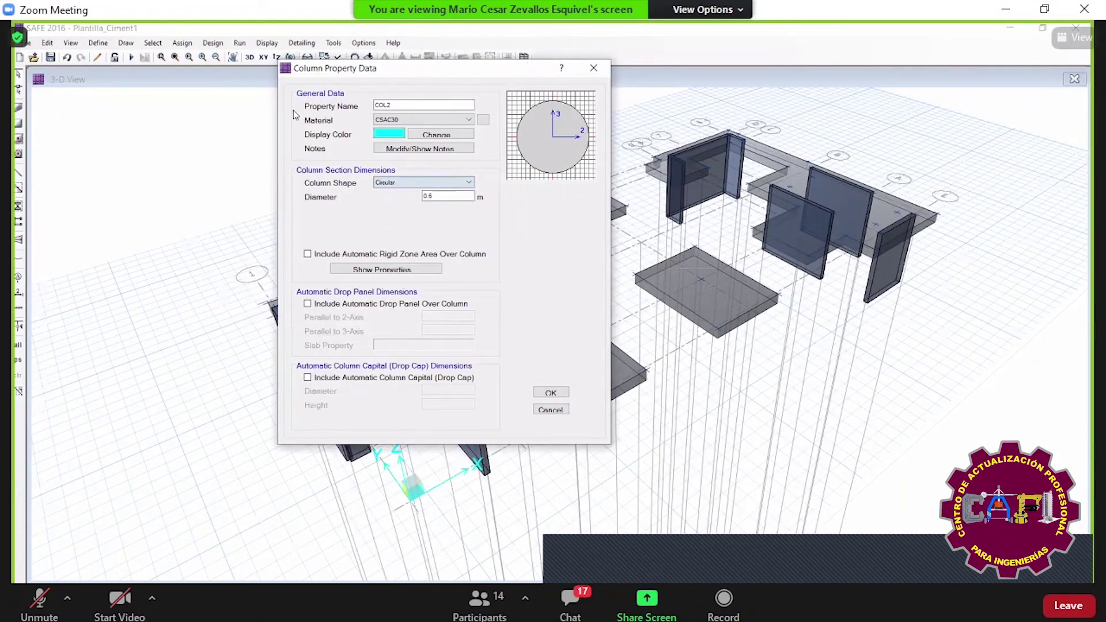
double_click(398, 105)
text(C60)
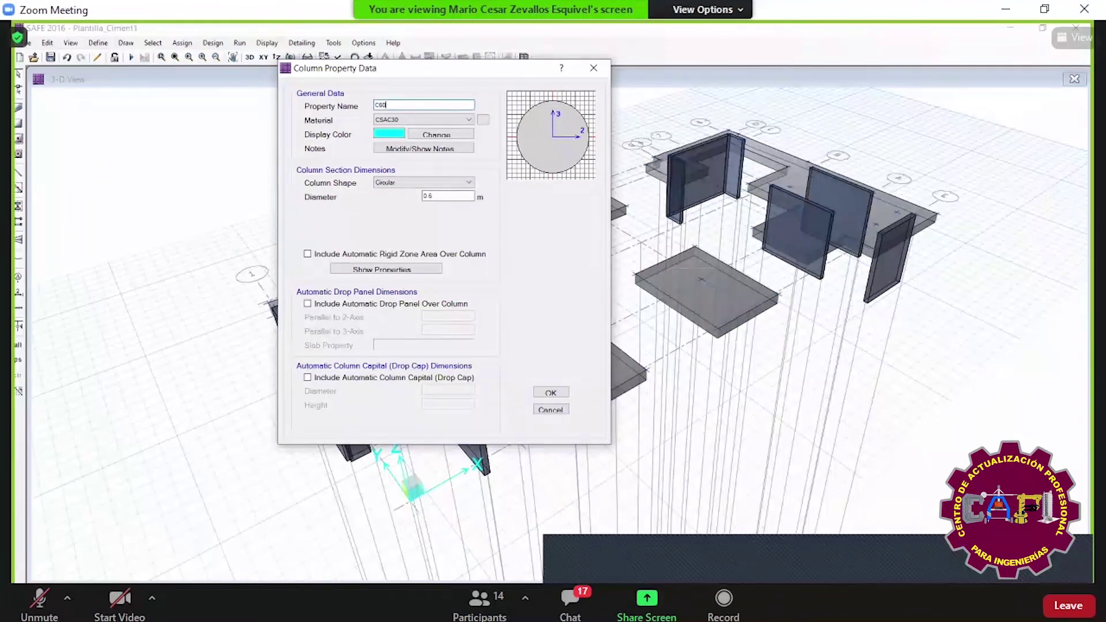
key(Return)
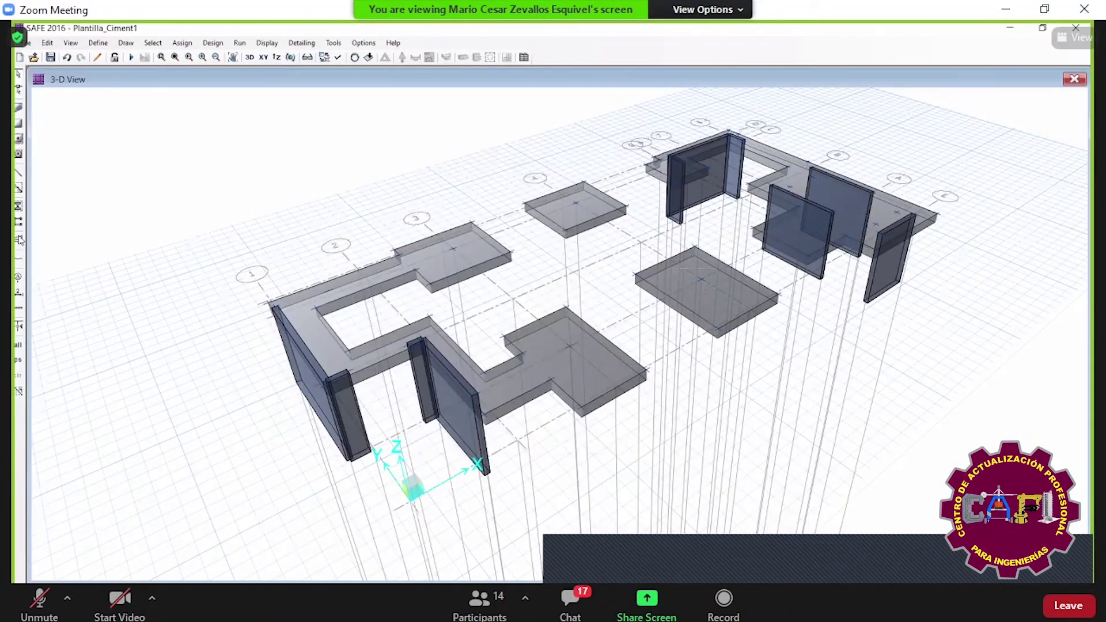
- Start drawing columns with property below NONE, property above C60, height below 0 m and height above 3 m
click(19, 220)
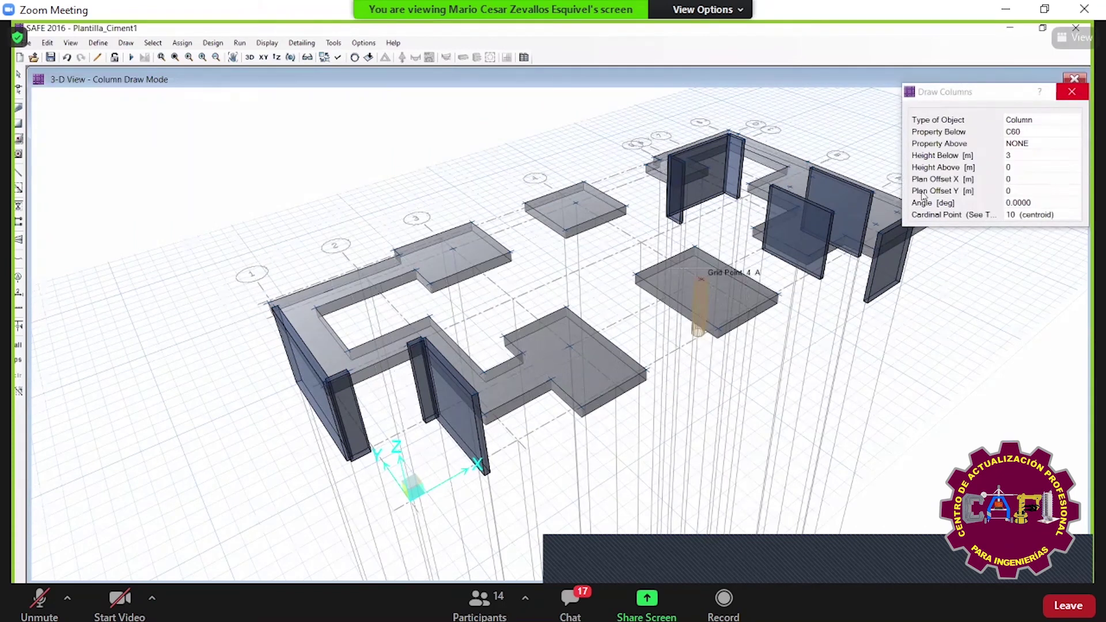
click(1038, 154)
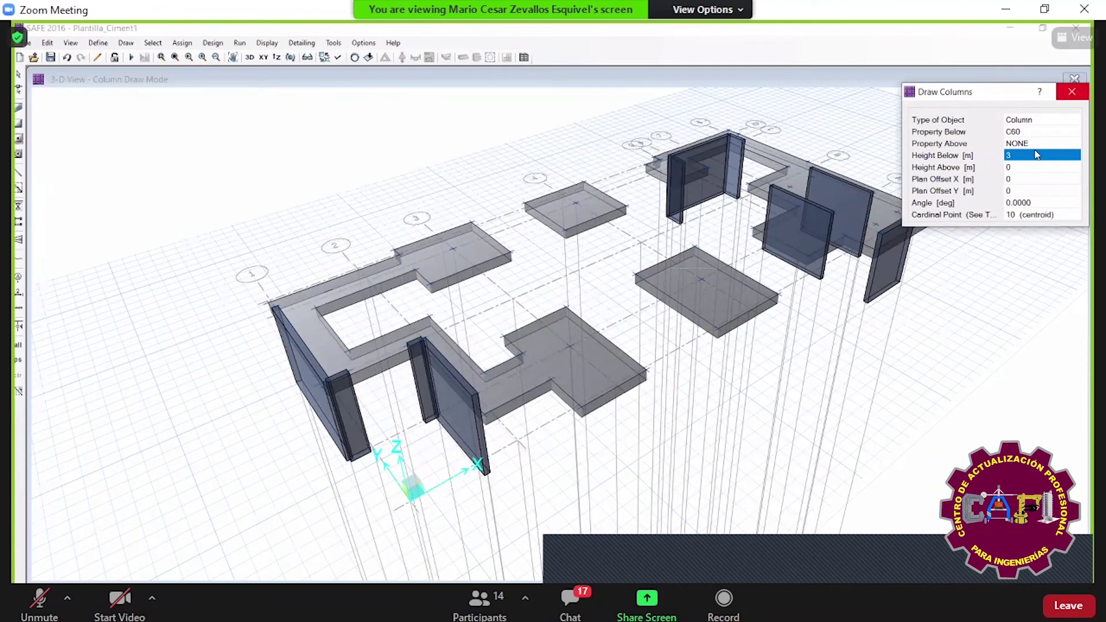
key(BackSpace)
click(1020, 168)
text(3)
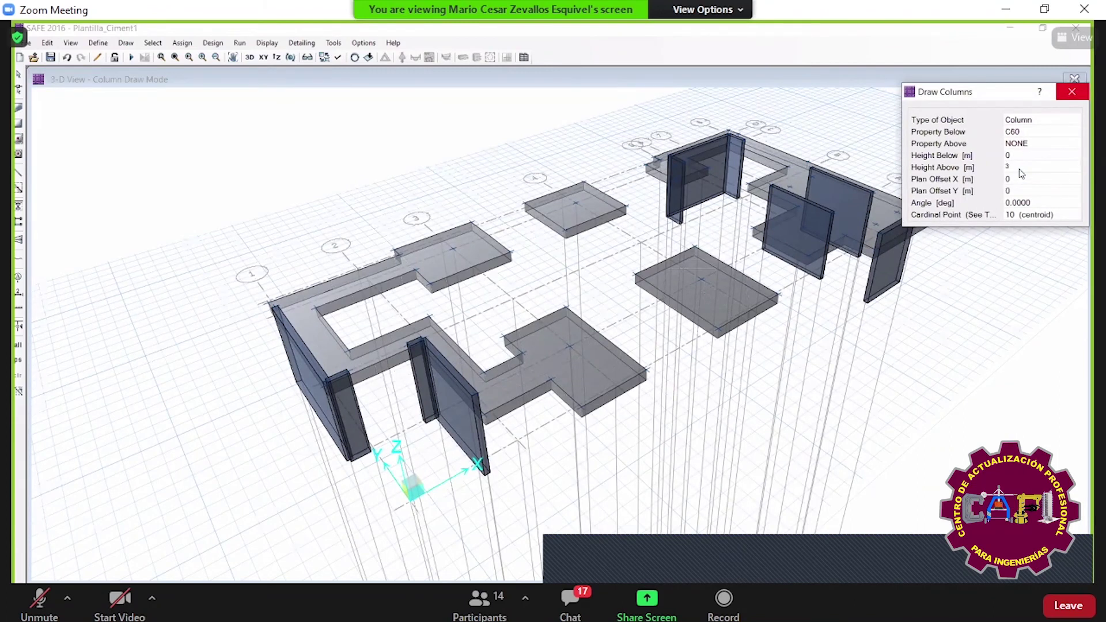
key(Tab)
click(1025, 133)
click(1029, 148)
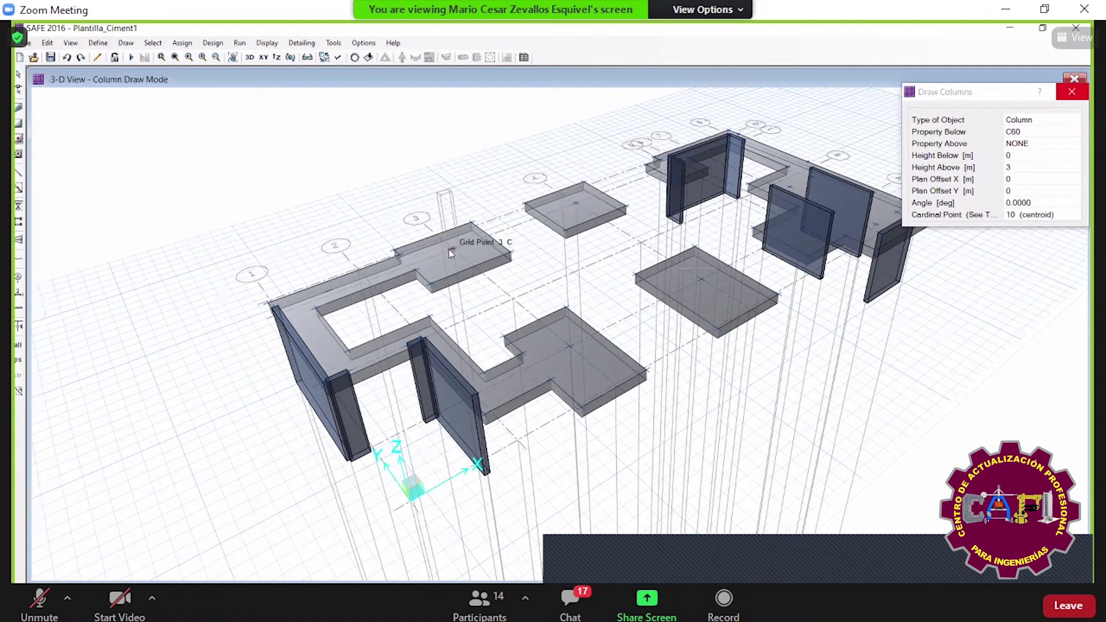
click(1025, 143)
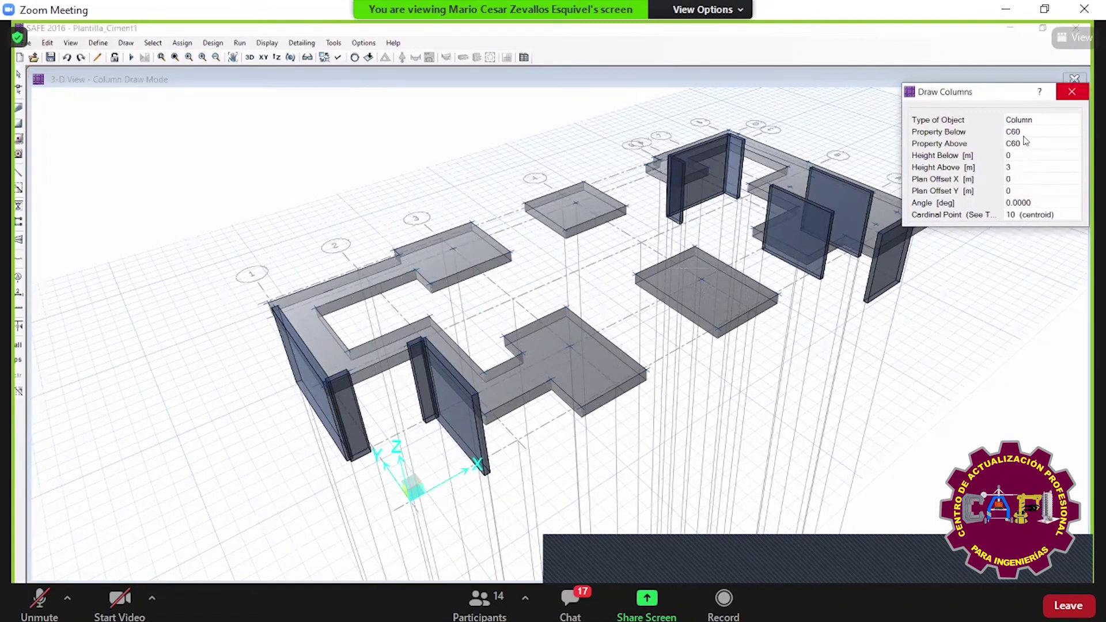
click(1023, 132)
click(1024, 151)
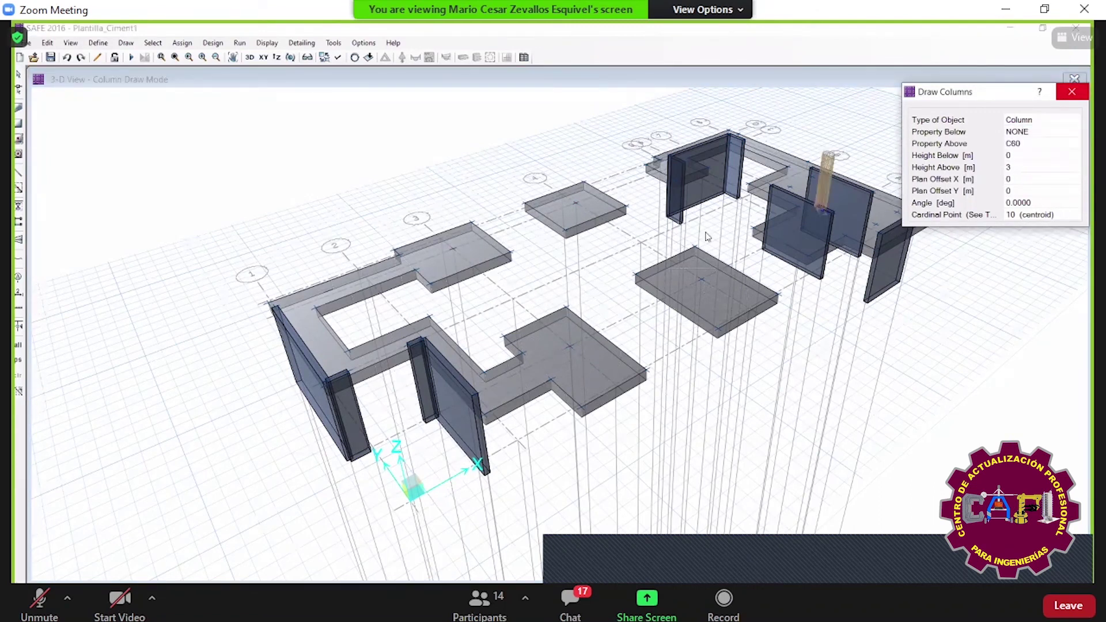
- Place C60 columns on the footings at grid points 4-C, 3-C, 3-A and 4-A
click(571, 203)
click(454, 250)
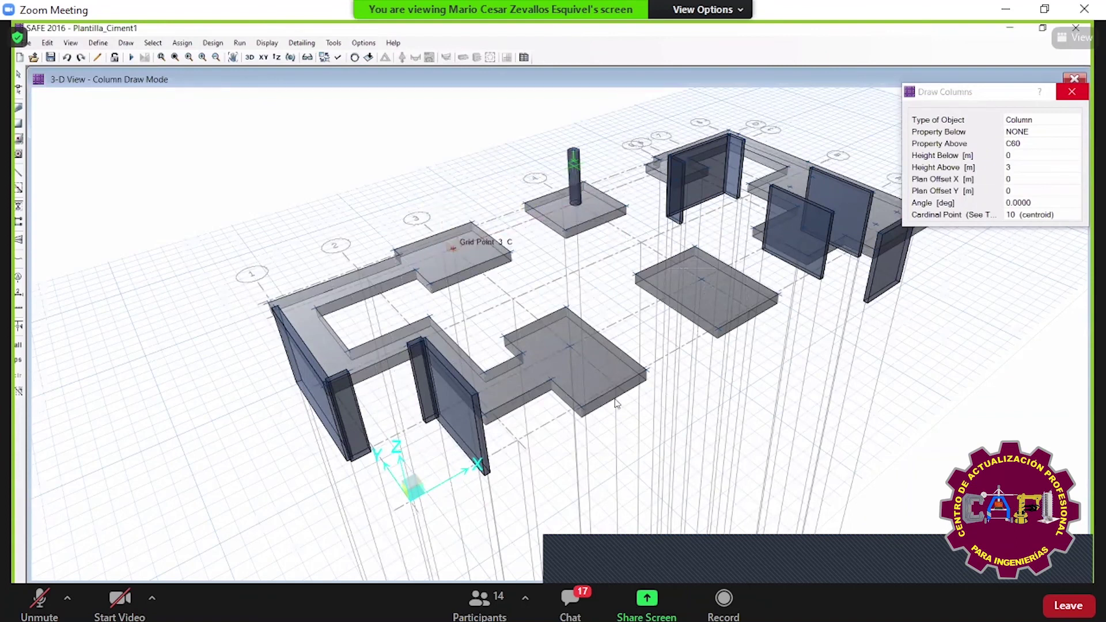
click(612, 338)
click(702, 275)
middle_drag(652, 257, 531, 292)
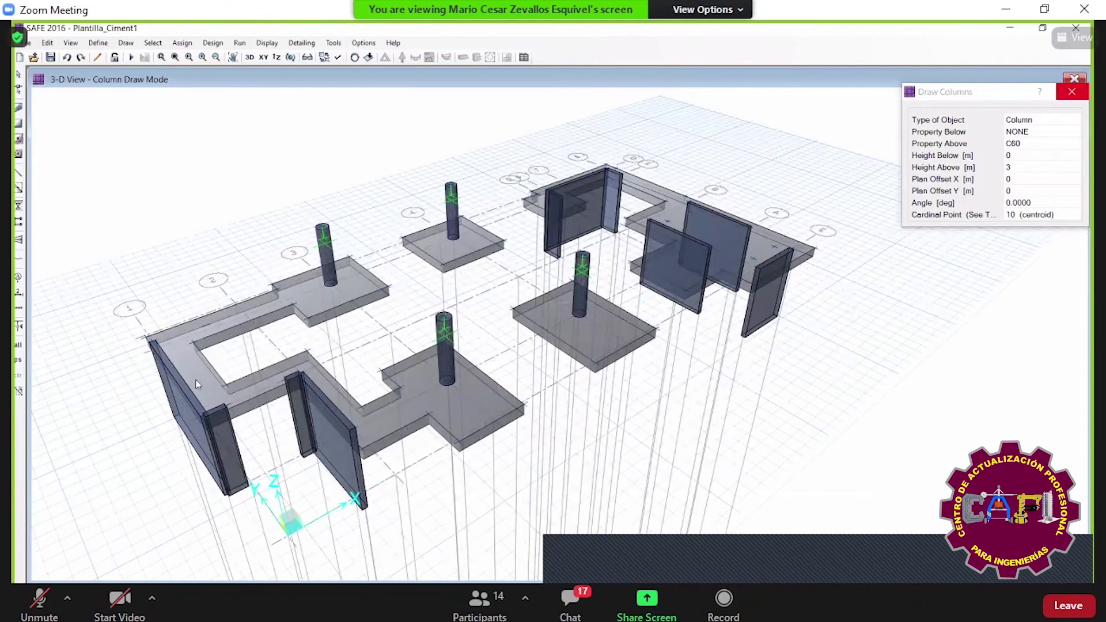
key(Escape)
shift+middle_drag(351, 285, 357, 272)
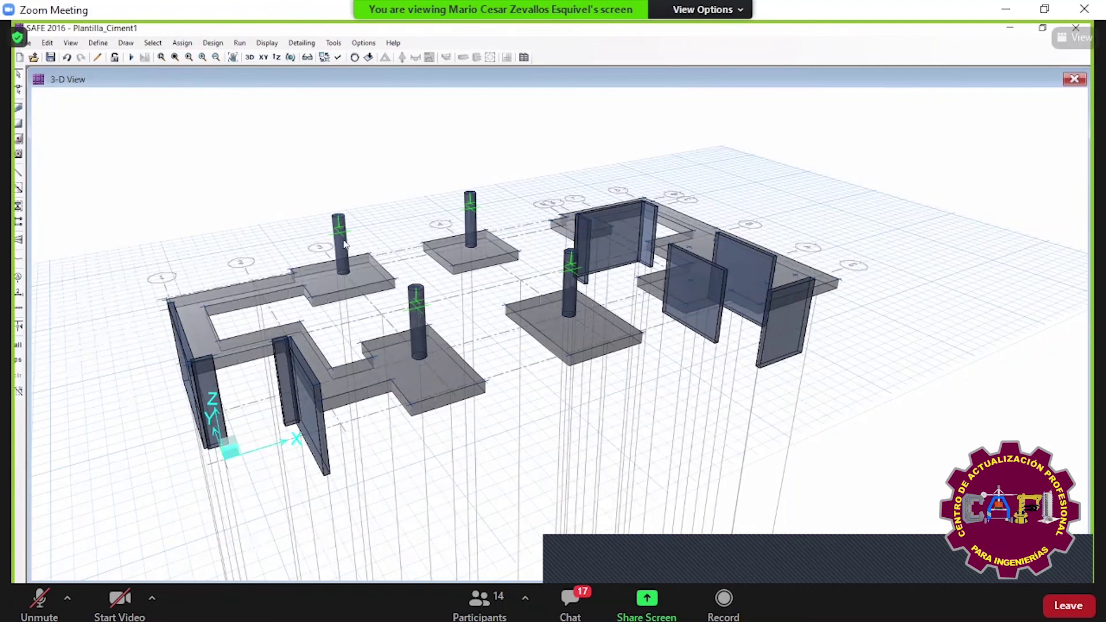
- Show the foundation model in plan view and inspect the columns on the footings
click(266, 58)
scroll(650, 334, up, 3)
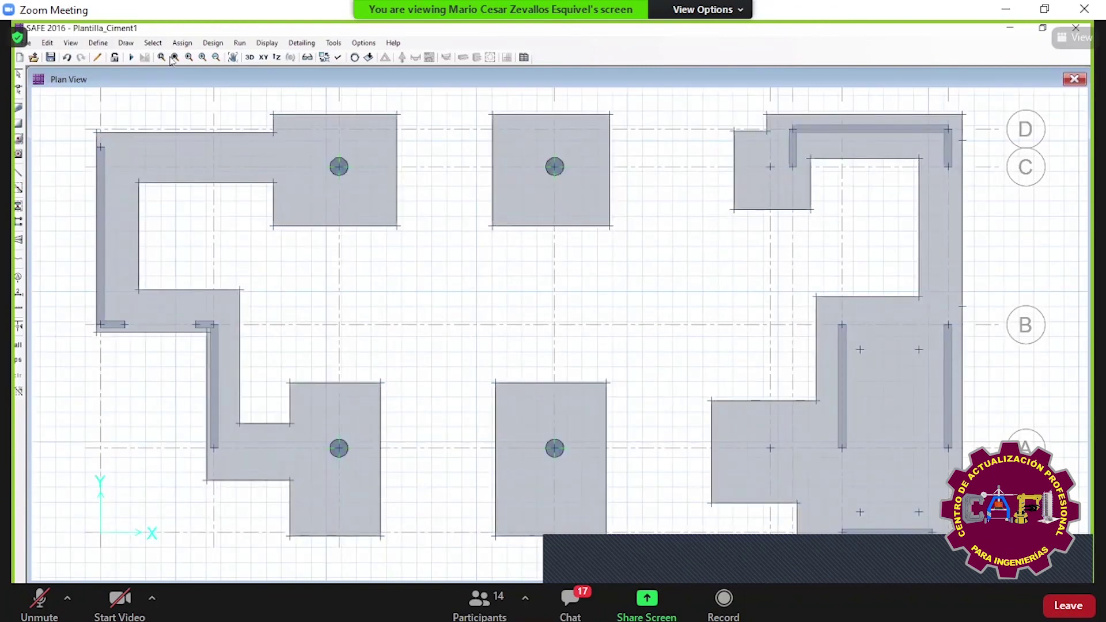
scroll(522, 149, up, 2)
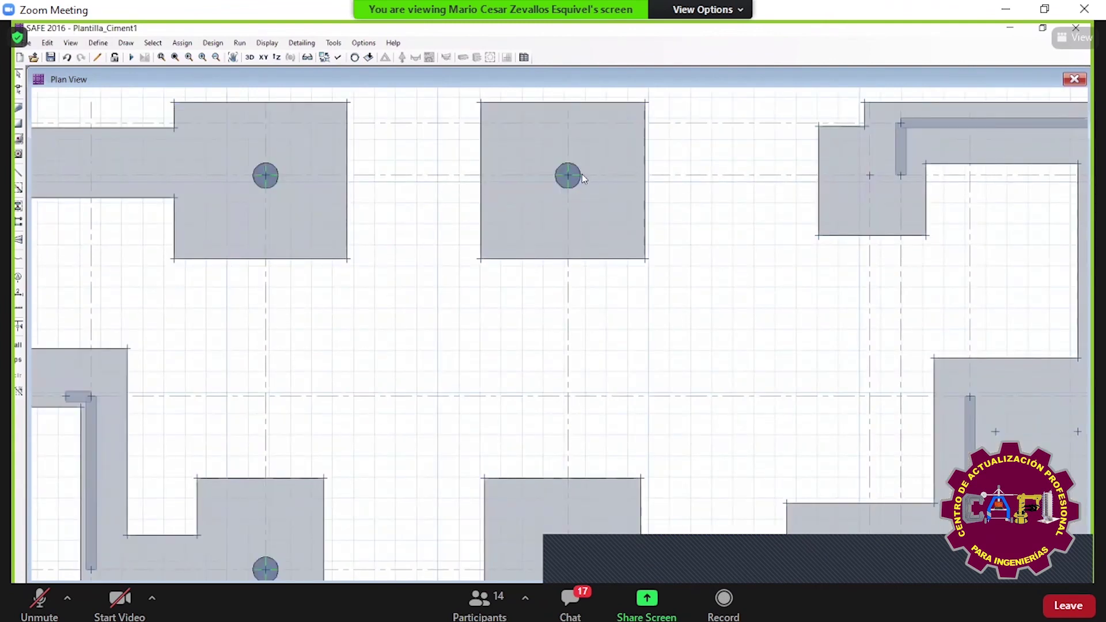
scroll(580, 191, down, 2)
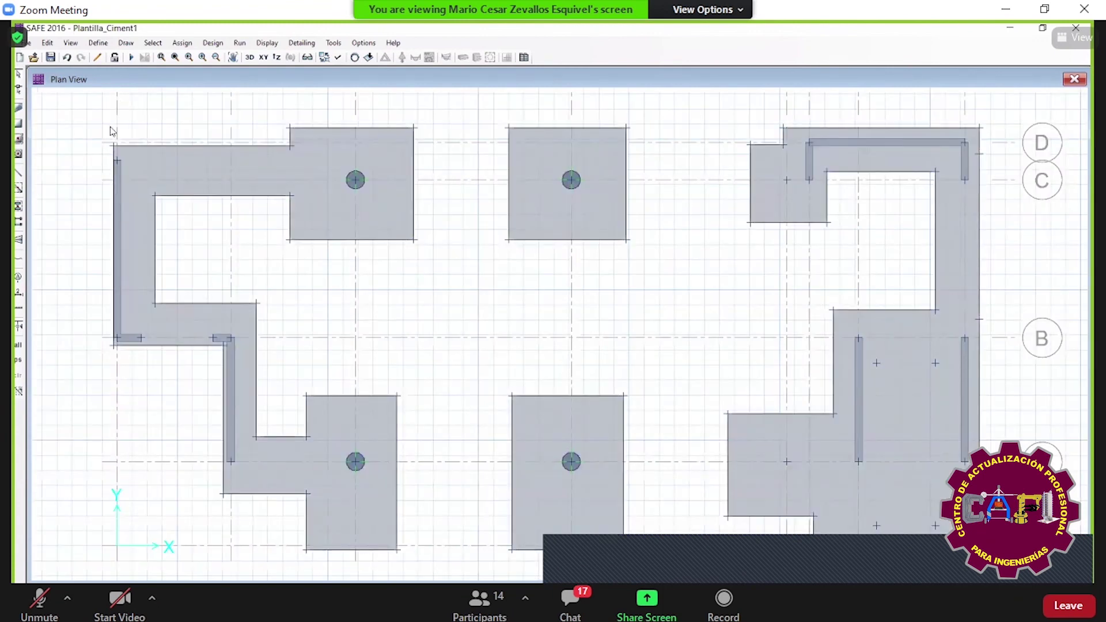
drag(71, 99, 1002, 134)
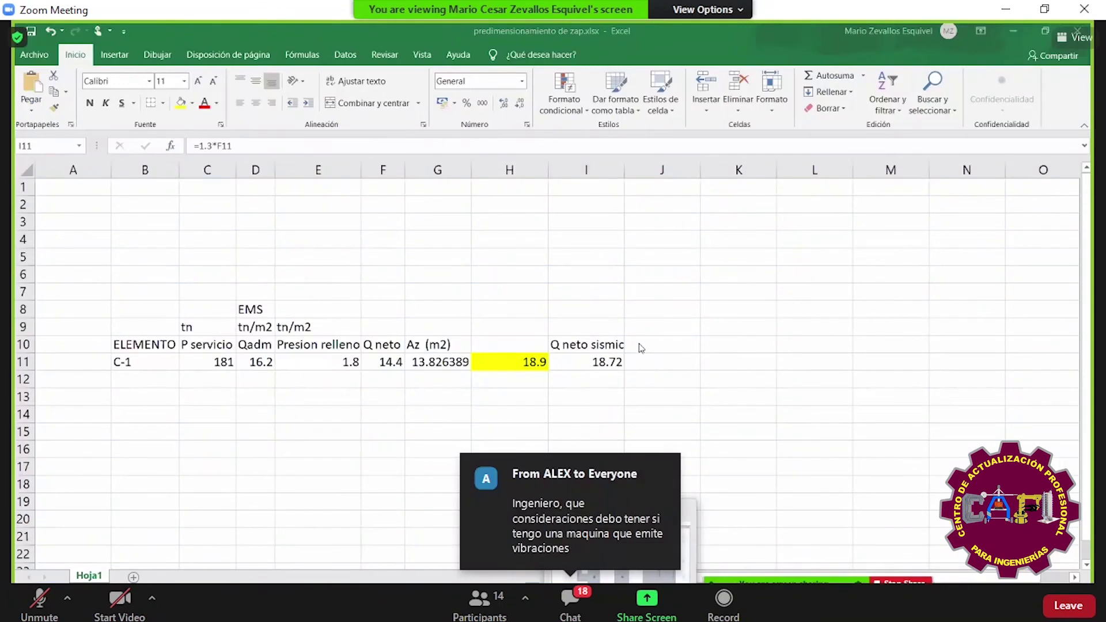
key(alt+Tab)
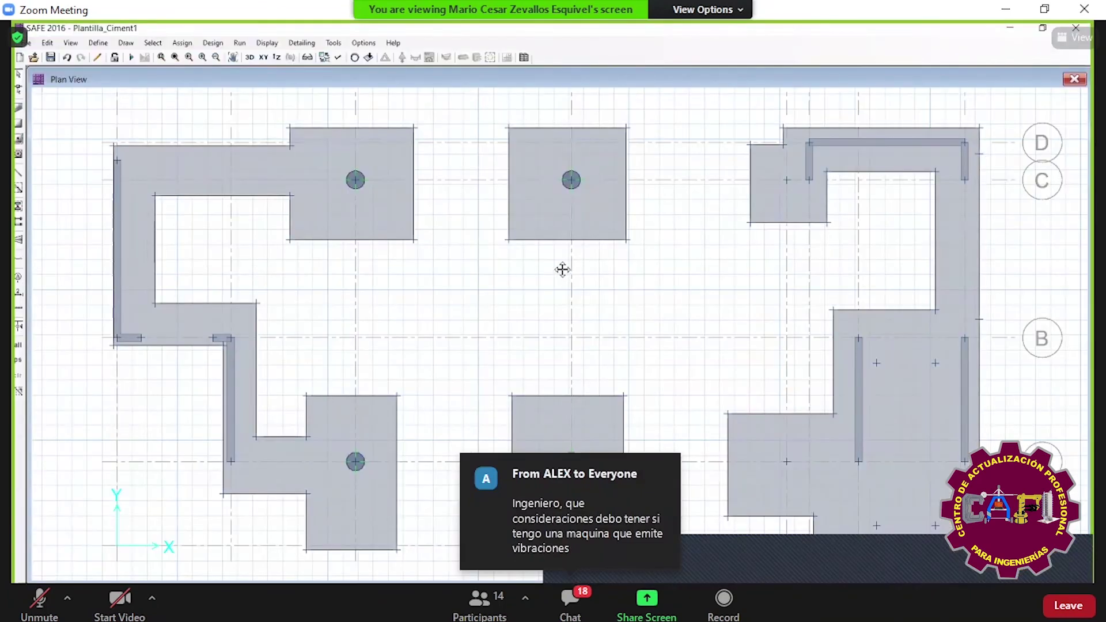
key(Delete)
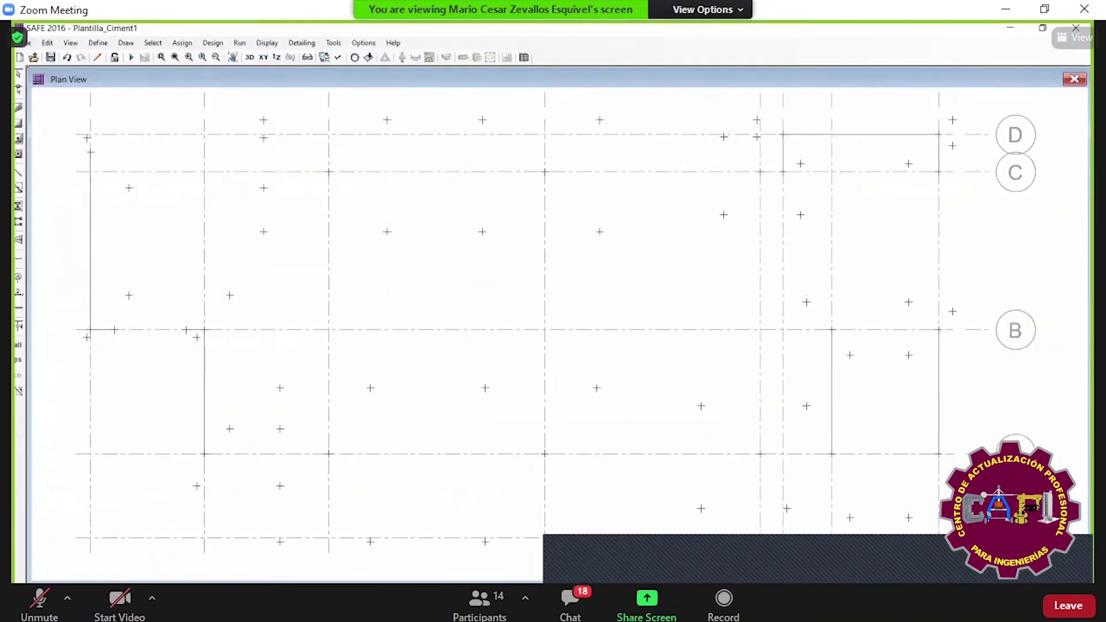
key(ctrl+z)
- Switch to the footing pre-sizing workbook in Excel and enter =+F11*2 in cell F12 to double the Q neto value
click(446, 596)
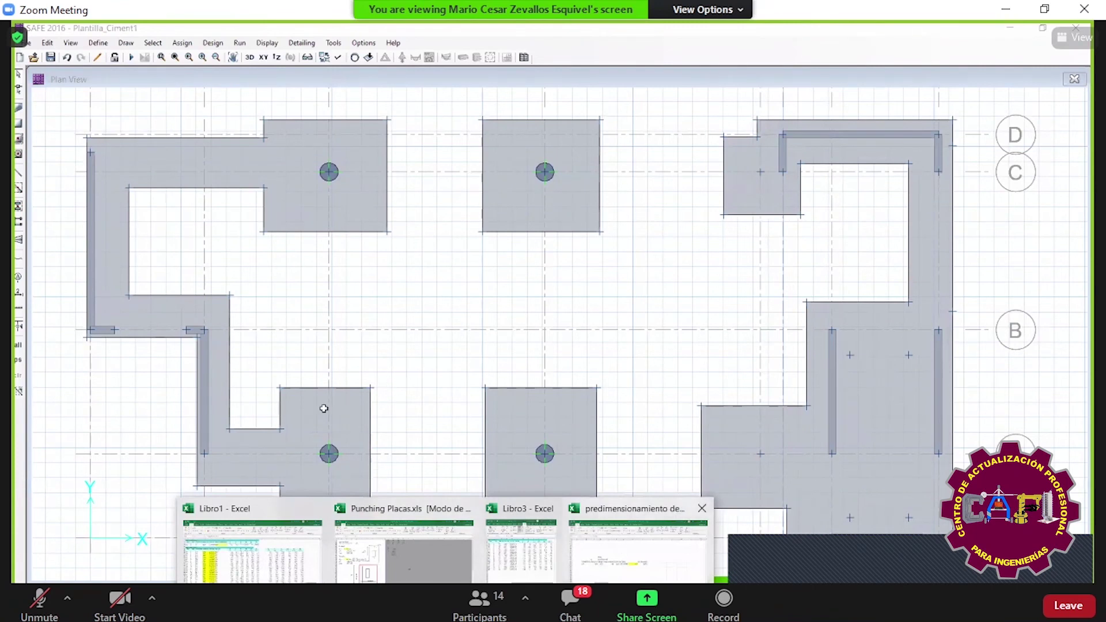
key(alt+Tab)
click(305, 413)
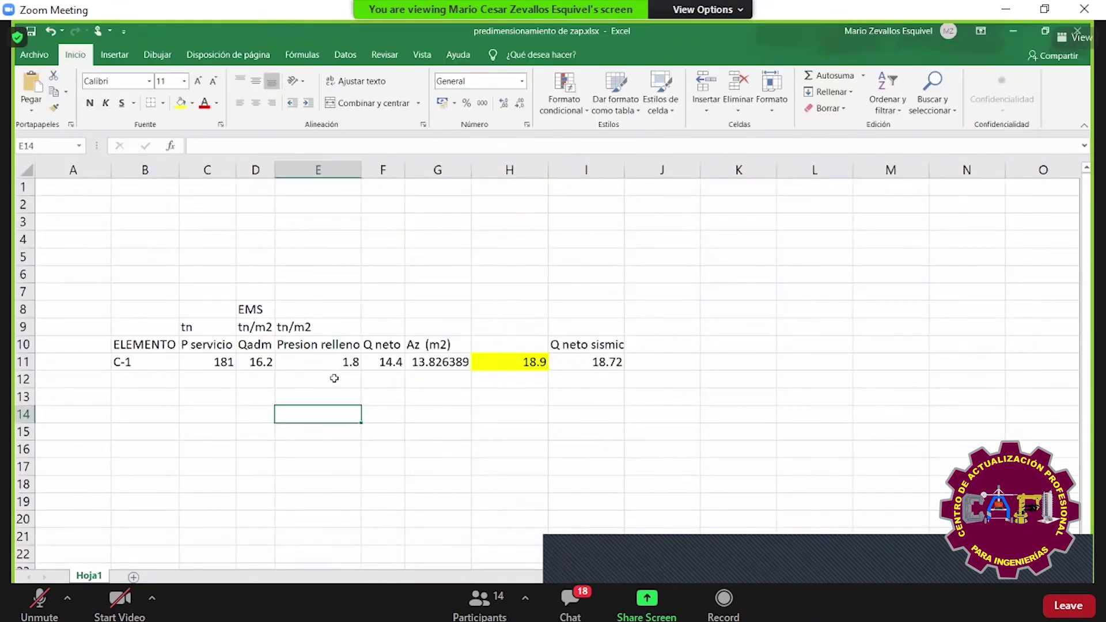
text(+)
key(Up)
text(*2)
key(Return)
key(Return)
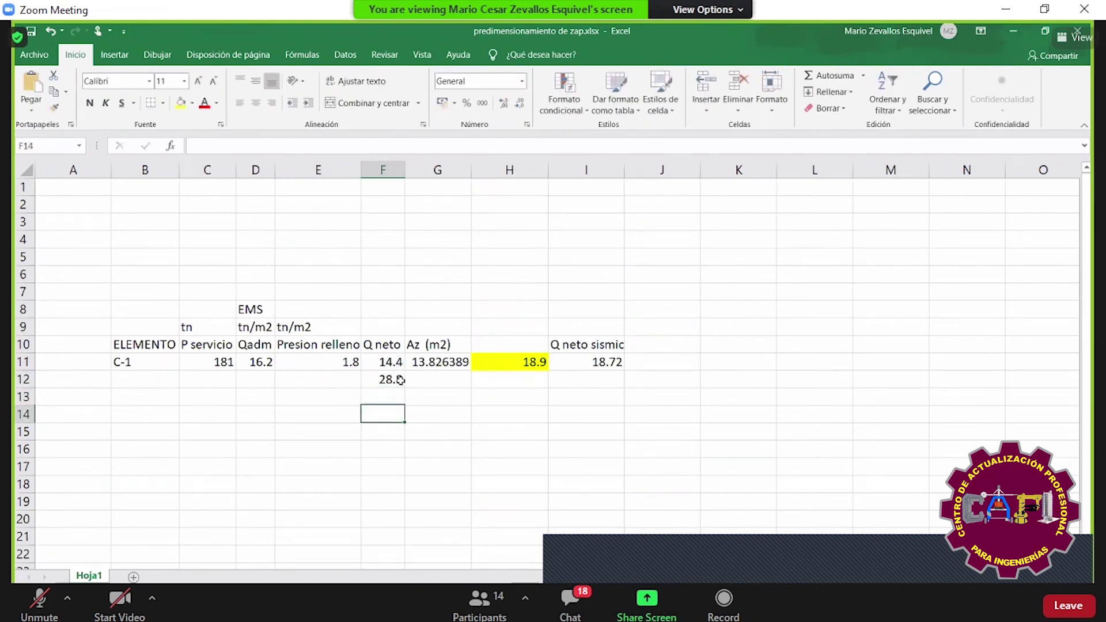
click(401, 379)
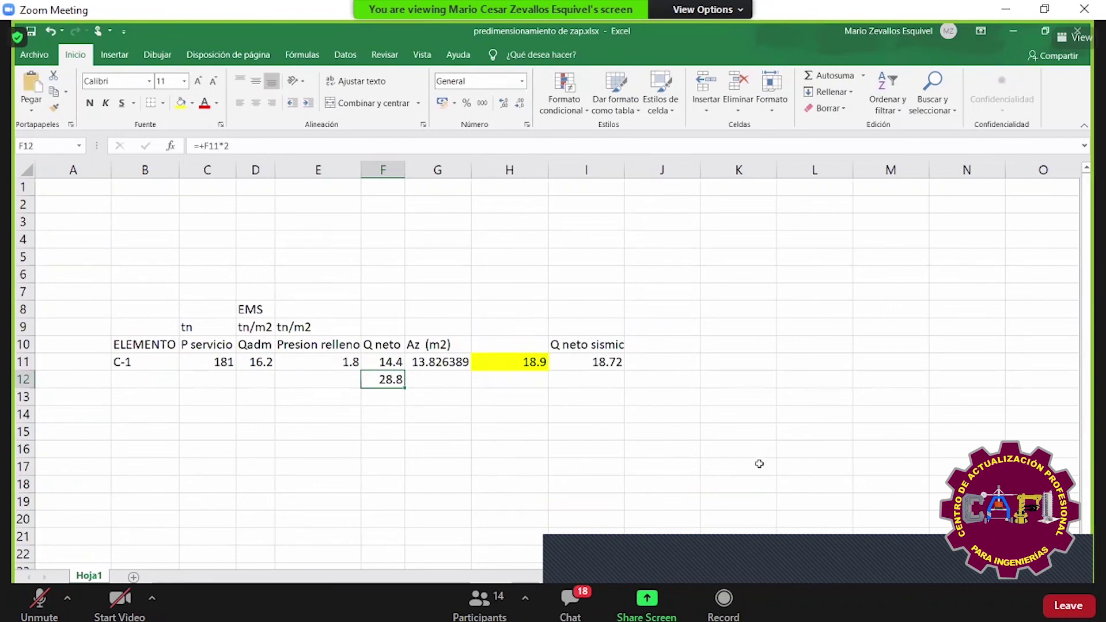
click(650, 471)
right_click(650, 471)
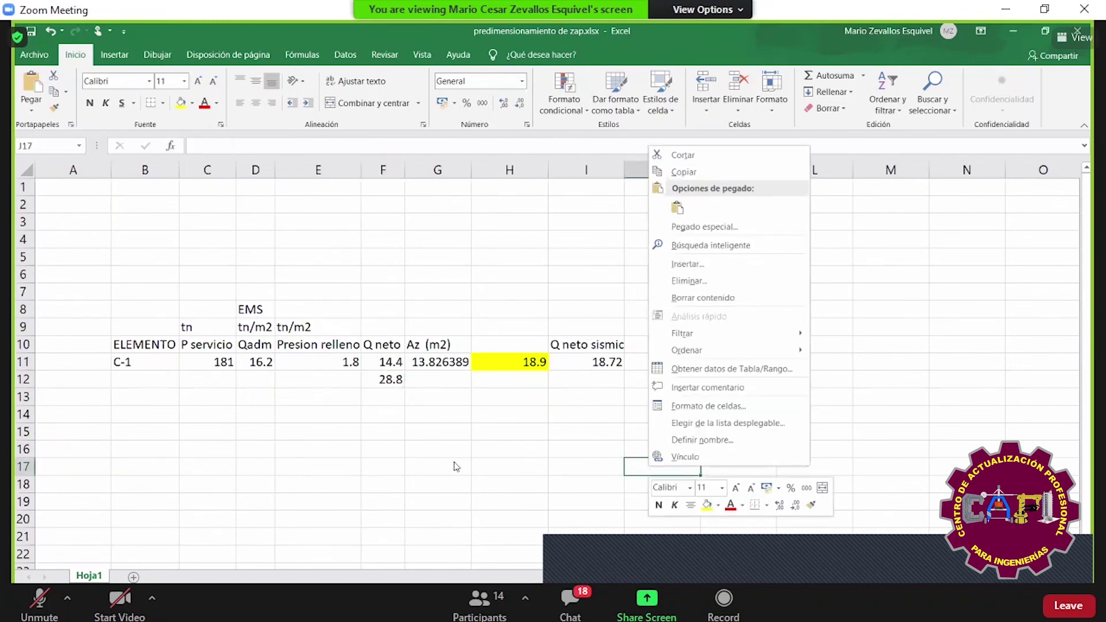
key(Escape)
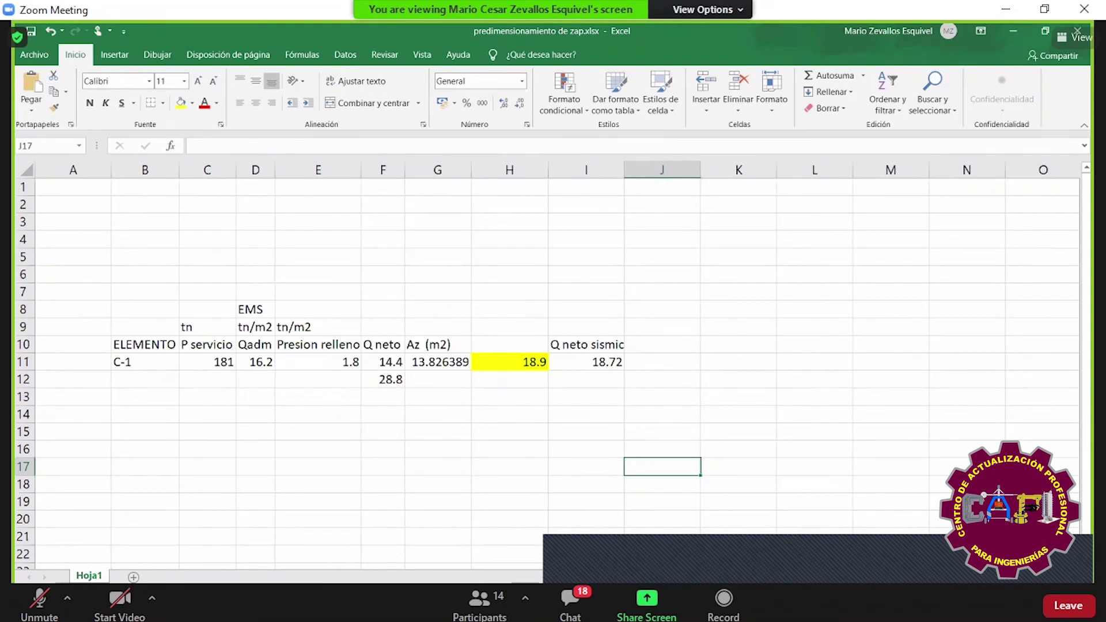
- In SAFE, set the SOIL1 subgrade modulus to 2.88E+03 Tonf/m3 using the Excel value and rename the property qadm_14.4tn/m2
key(alt+Tab)
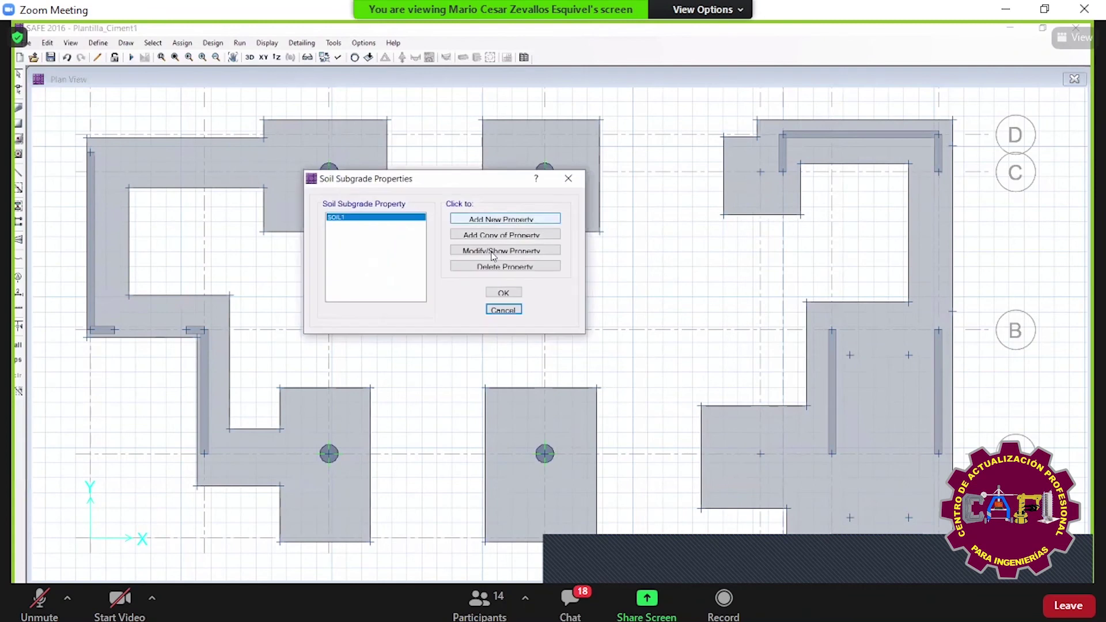
click(497, 251)
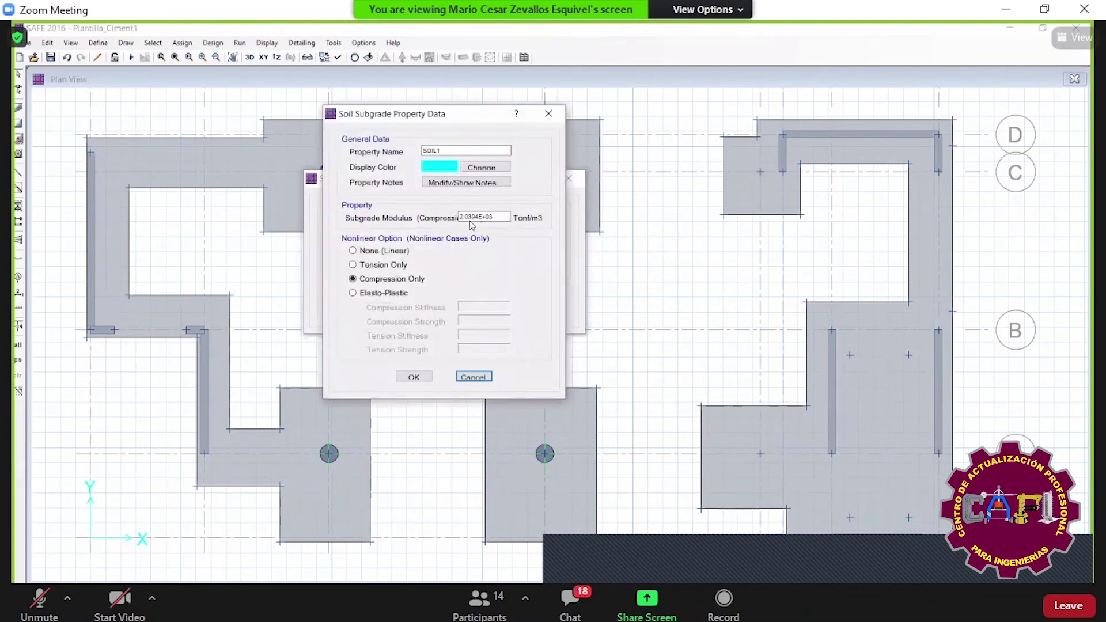
click(473, 218)
click(628, 548)
click(682, 538)
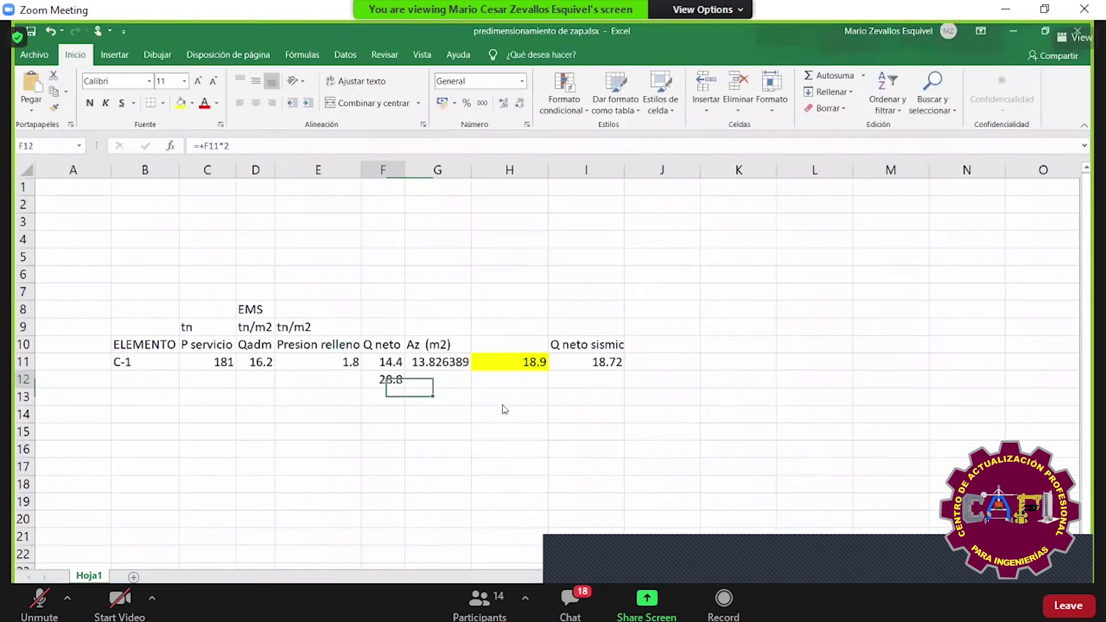
key(alt+Tab)
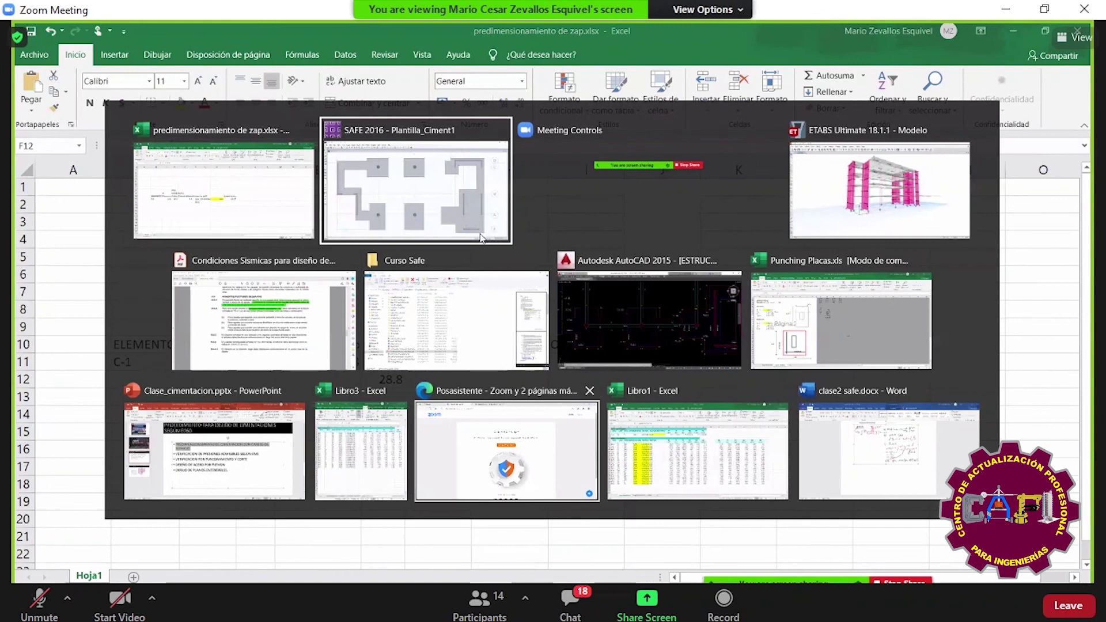
click(482, 238)
key(BackSpace)
key(Delete)
key(Delete)
key(Delete)
text(88E+03)
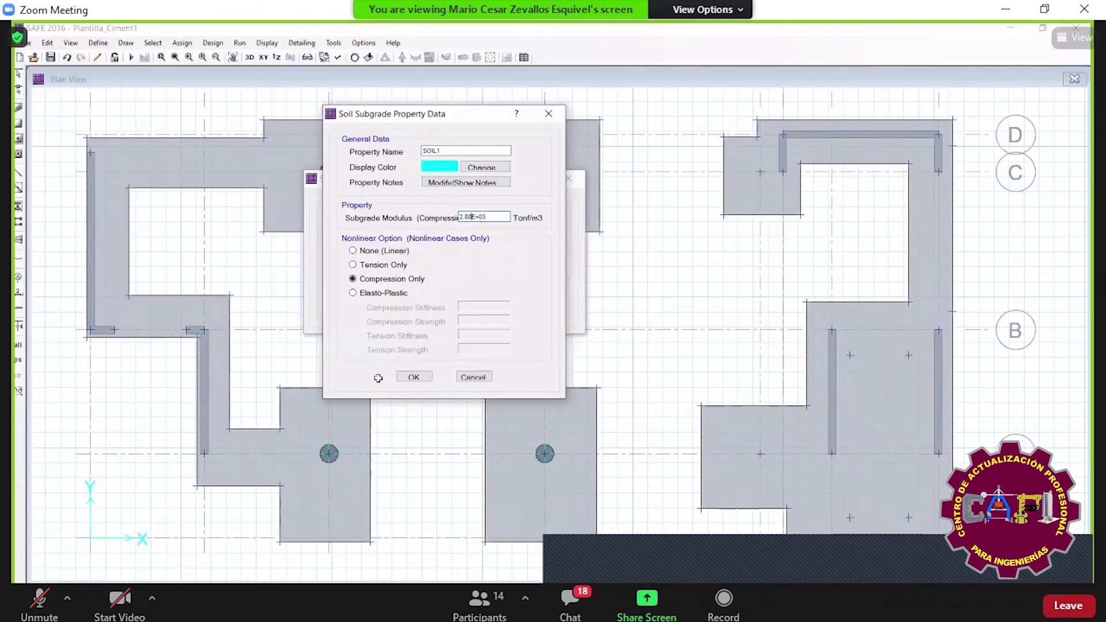
key(alt+Tab)
key(Escape)
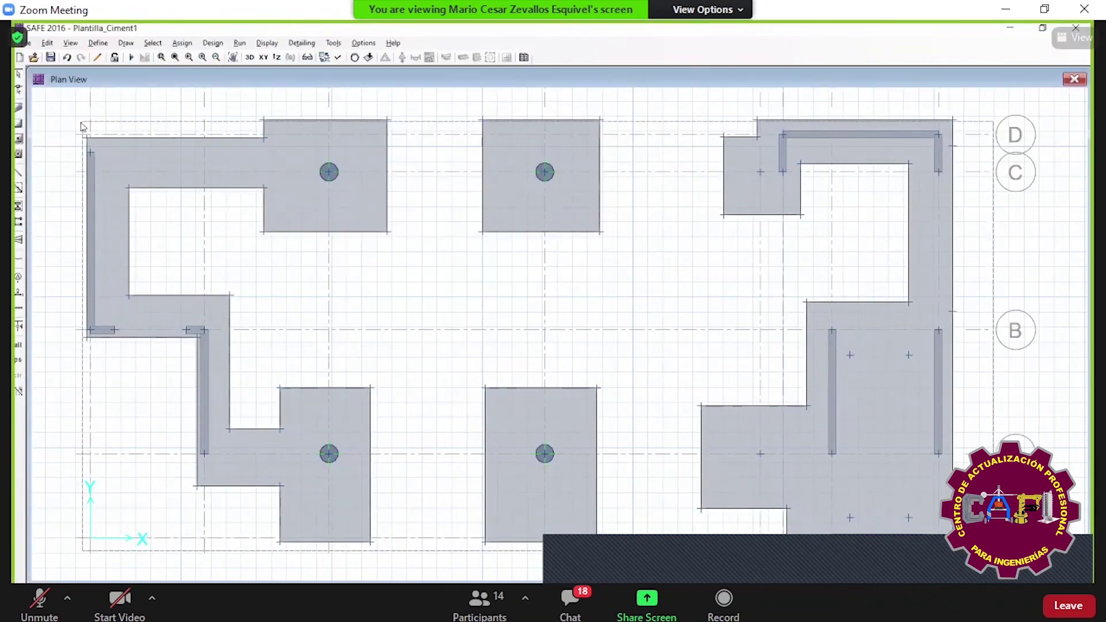
- Select the whole foundation model and assign the soil subgrade property qadm_14.4tn/m2 to its slabs
key(ctrl+shift+a)
click(182, 42)
mouse_move(230, 134)
click(382, 136)
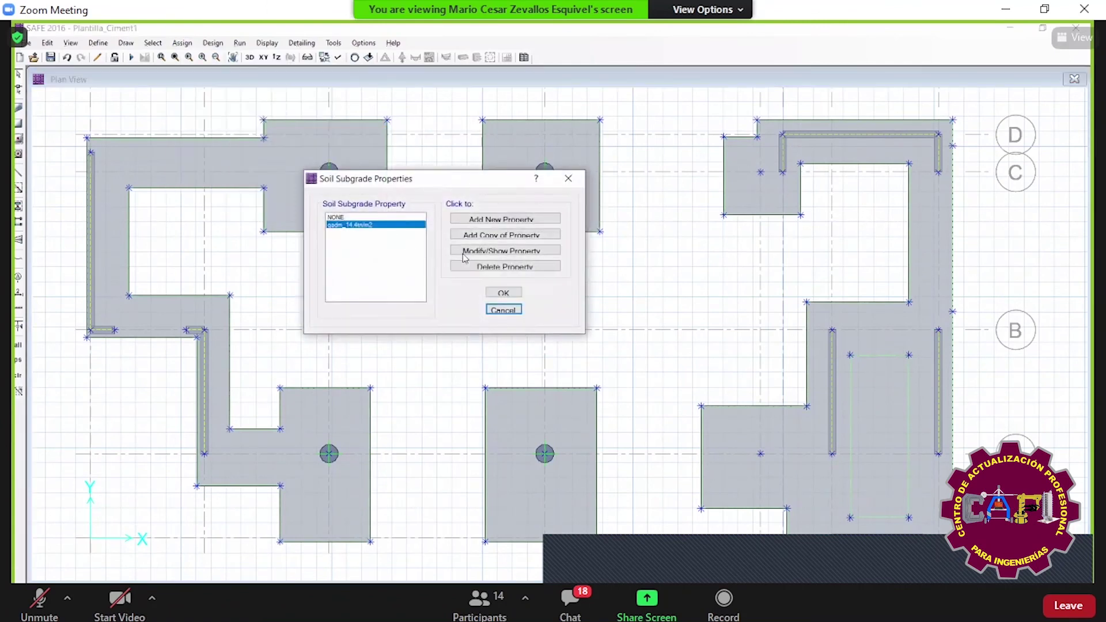
click(503, 293)
- Turn off Extrude View in the display options and reapply the soil subgrade property qadm_14.4tn/m2
key(ctrl+w)
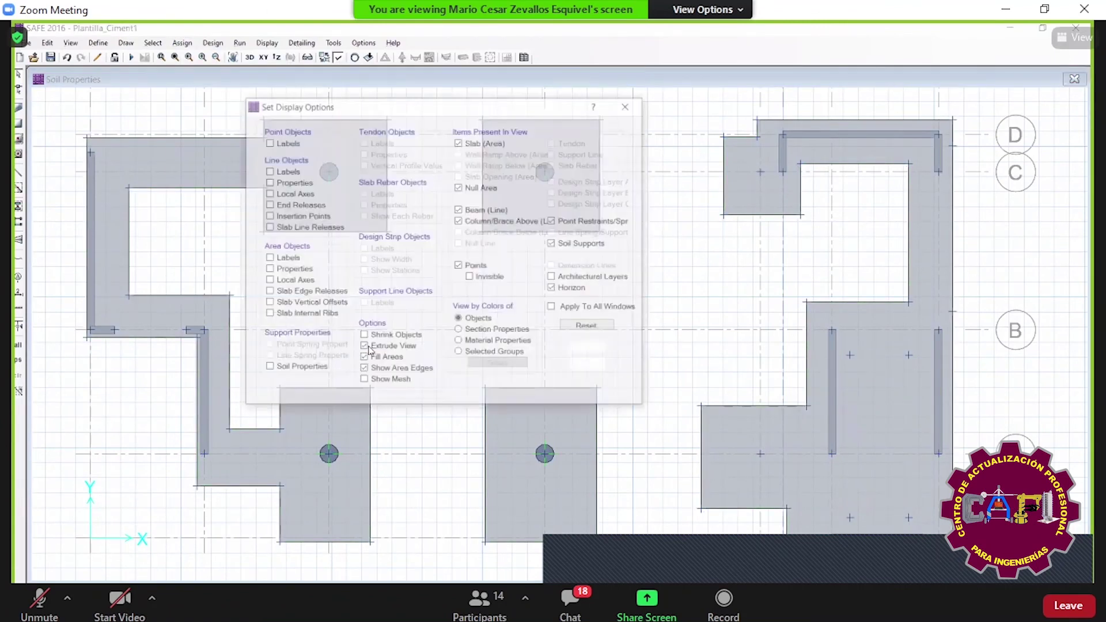
click(588, 347)
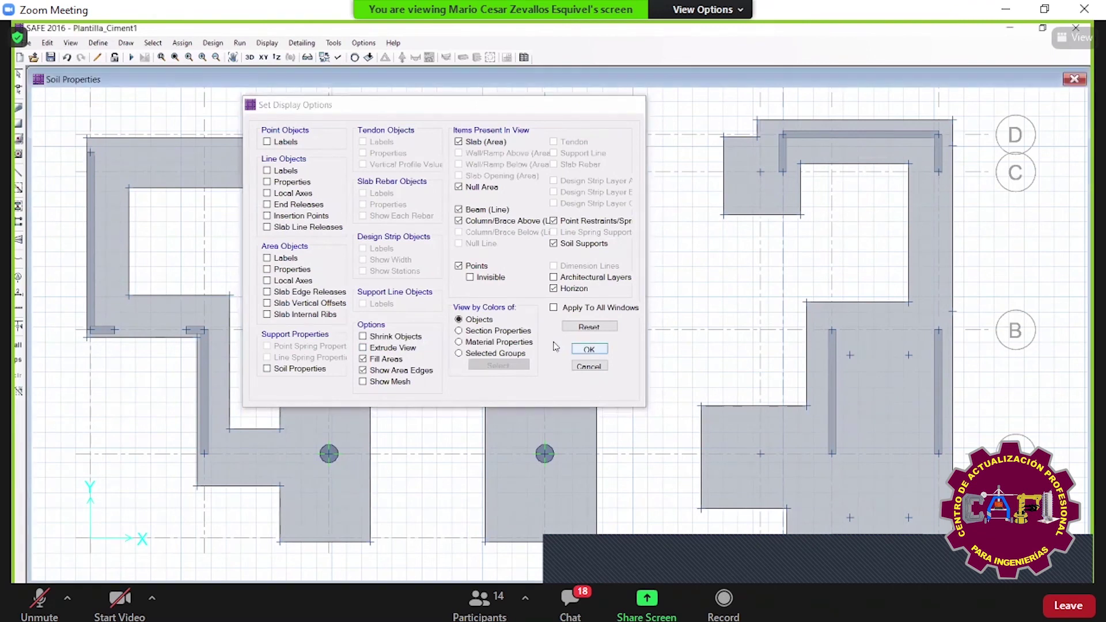
click(182, 42)
mouse_move(242, 134)
click(344, 139)
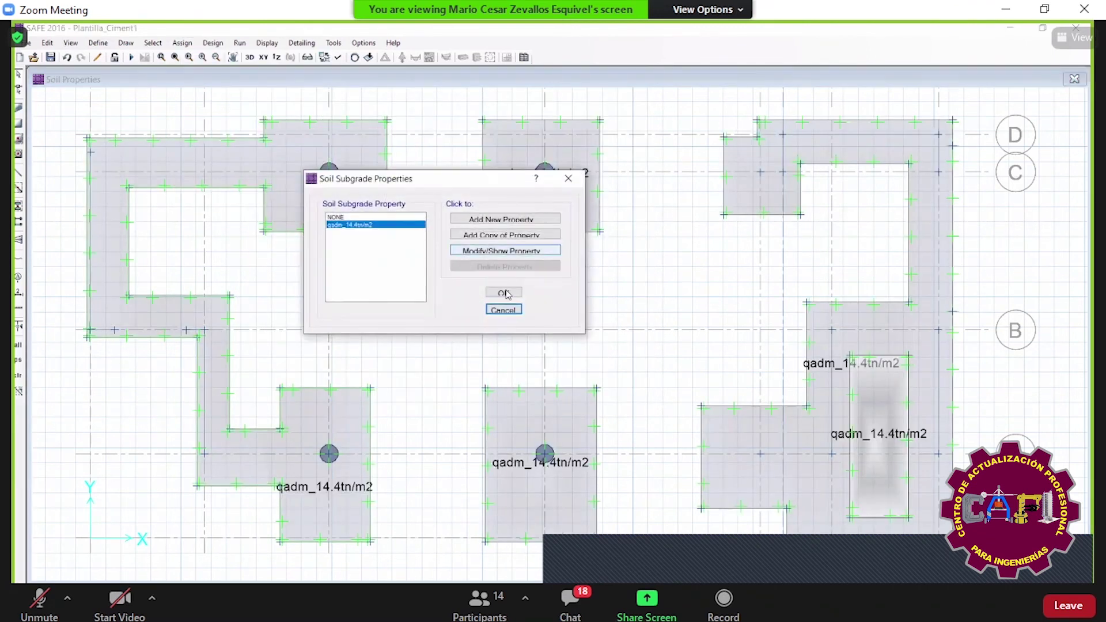
click(499, 293)
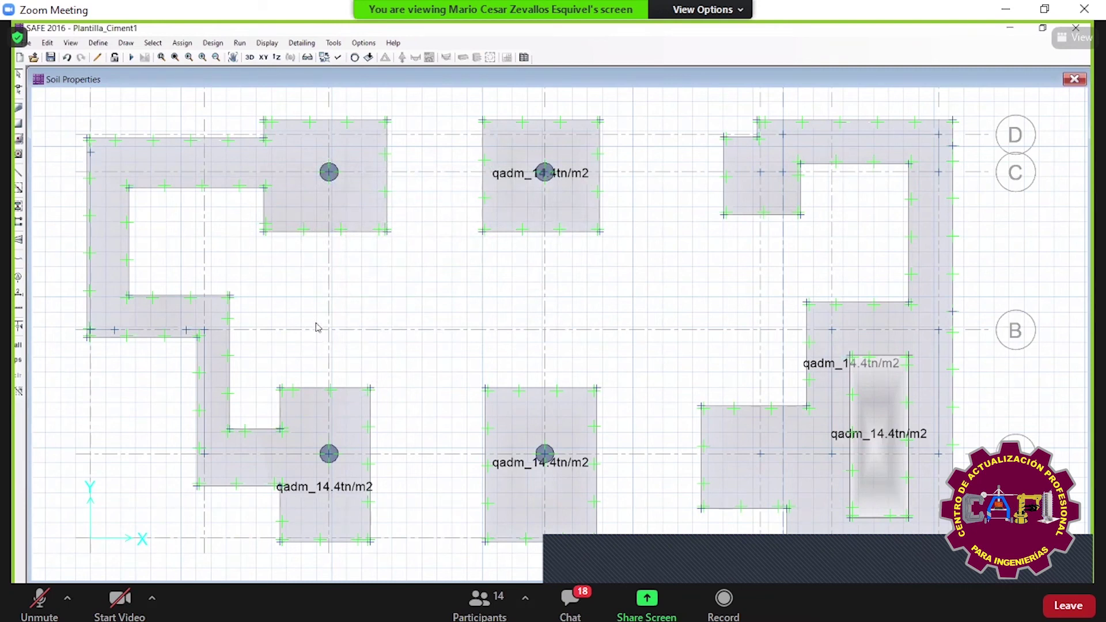
- Select the points along the footing edges in plan and bring up the support assignments for point restraints
drag(248, 229, 410, 289)
drag(121, 182, 152, 305)
drag(273, 372, 418, 402)
scroll(510, 382, down, 2)
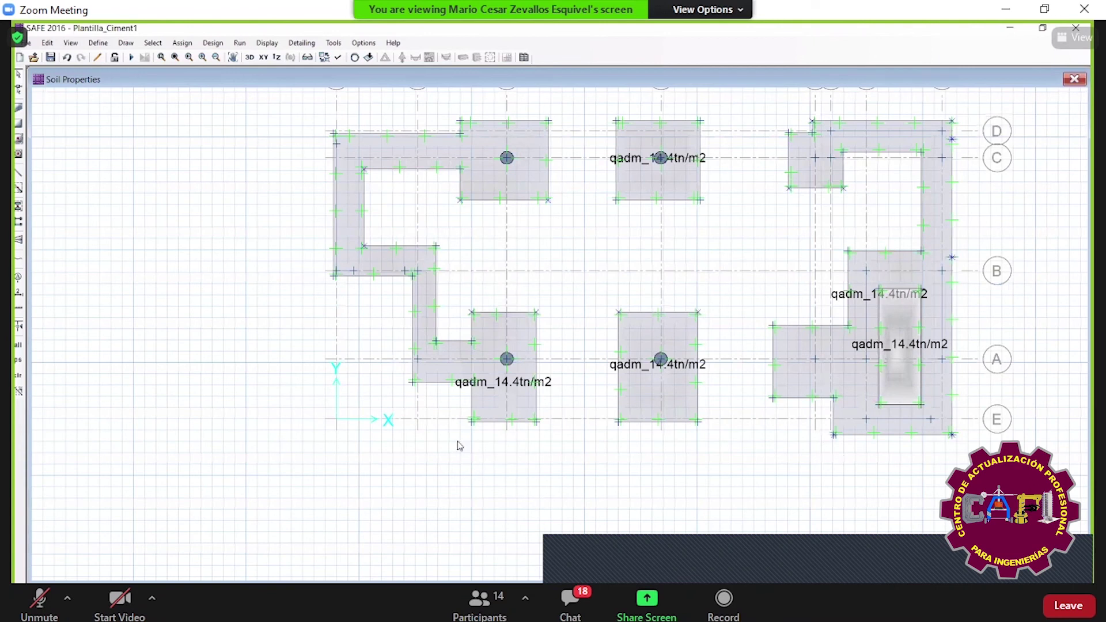
drag(452, 417, 695, 447)
drag(397, 386, 490, 413)
drag(317, 273, 417, 306)
drag(312, 117, 709, 124)
click(182, 43)
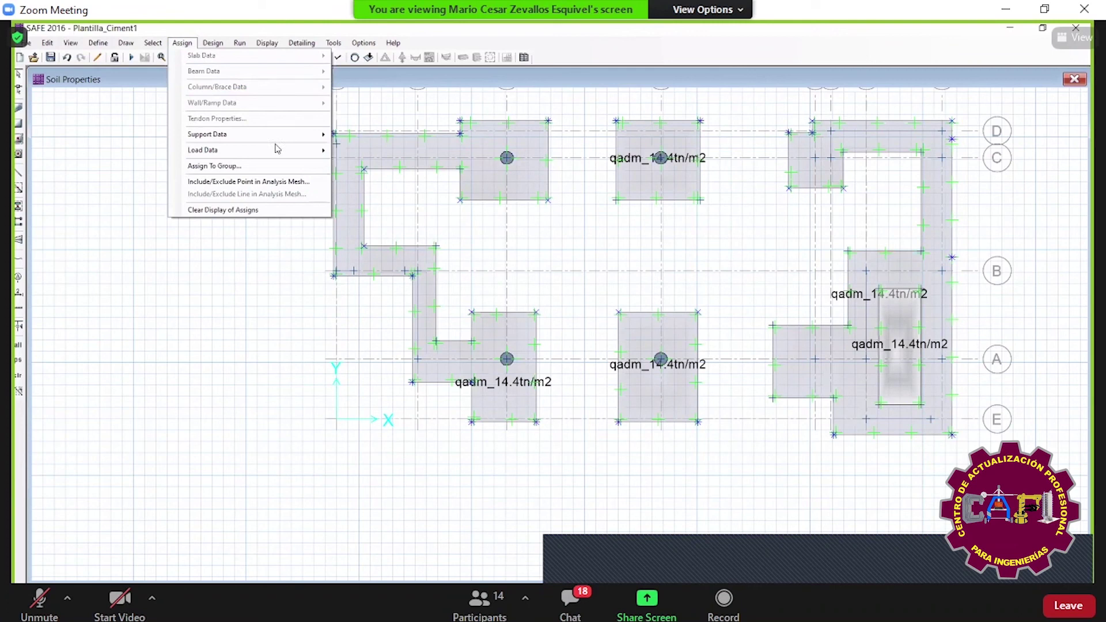
mouse_move(277, 137)
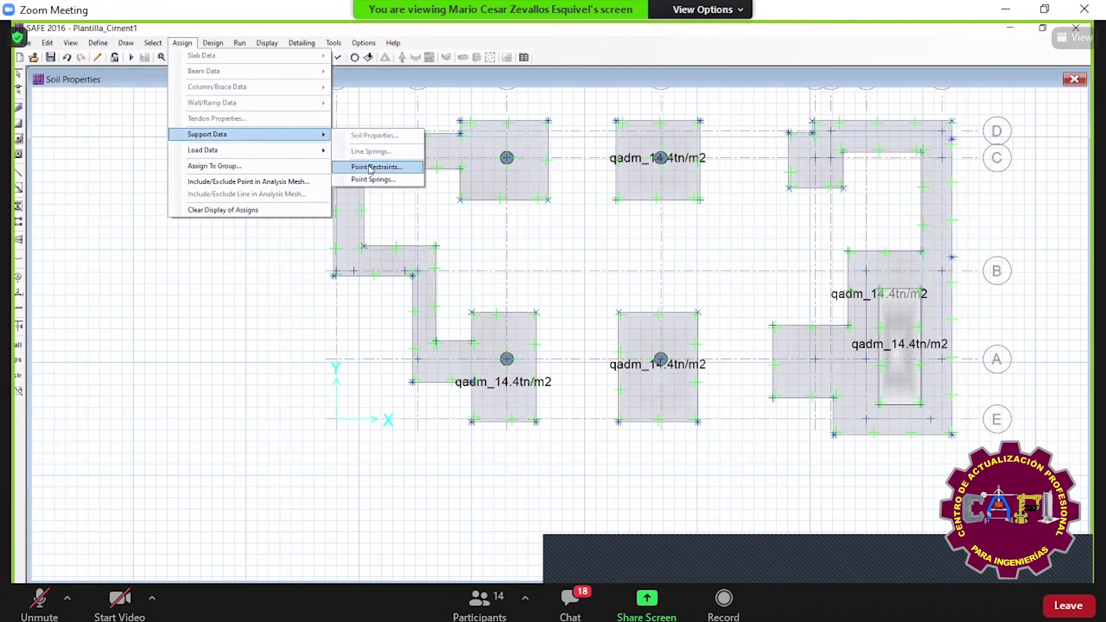